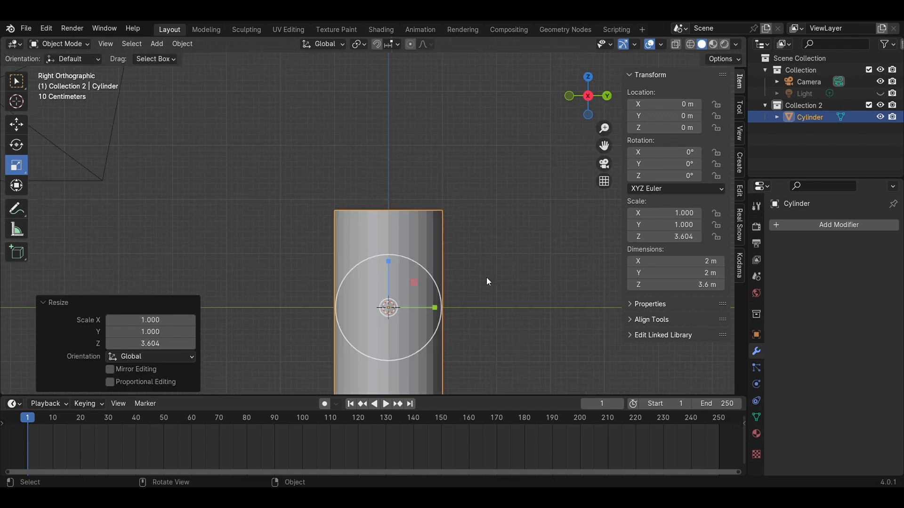
# Step: Raise the cylinder about 1.81 m along Z and scale it uniformly by about 1.22
pyautogui.click(487, 295)
pyautogui.click(383, 273)
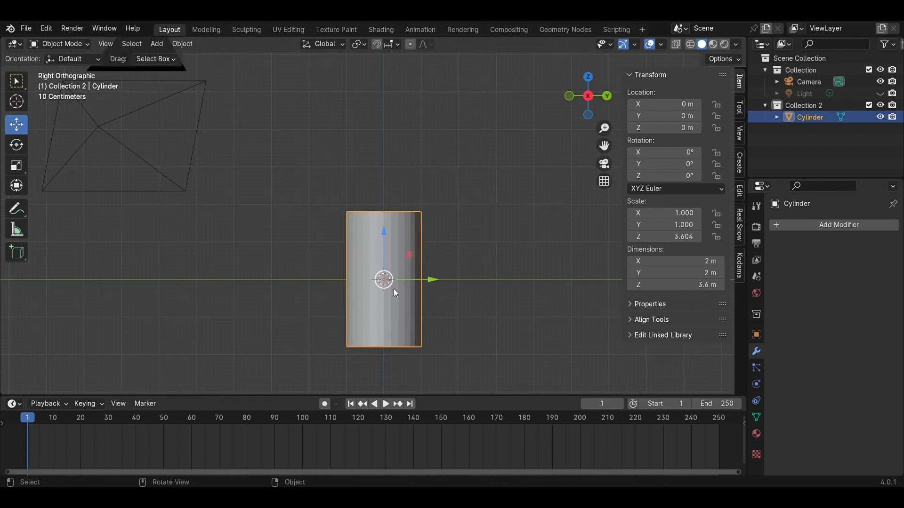
pyautogui.press('g')
pyautogui.press('z')
pyautogui.click(381, 187)
pyautogui.press('s')
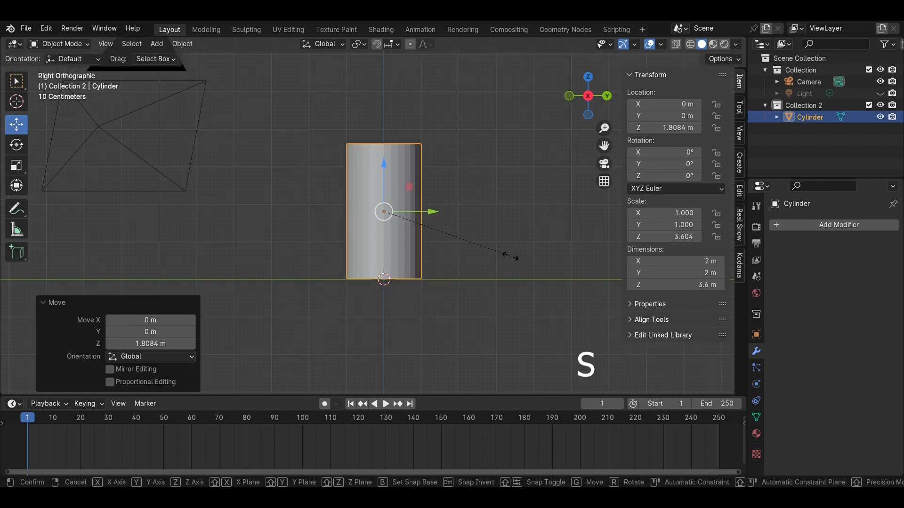
pyautogui.click(527, 261)
pyautogui.click(520, 252)
# Step: Add a horizontal loop cut near the cylinder's upper end and scale it inward to form a narrow neck
pyautogui.scroll(3, 516, 245)
pyautogui.keyDown('shift'); pyautogui.moveTo(452, 233); pyautogui.dragTo(417, 286, button='middle'); pyautogui.keyUp('shift')
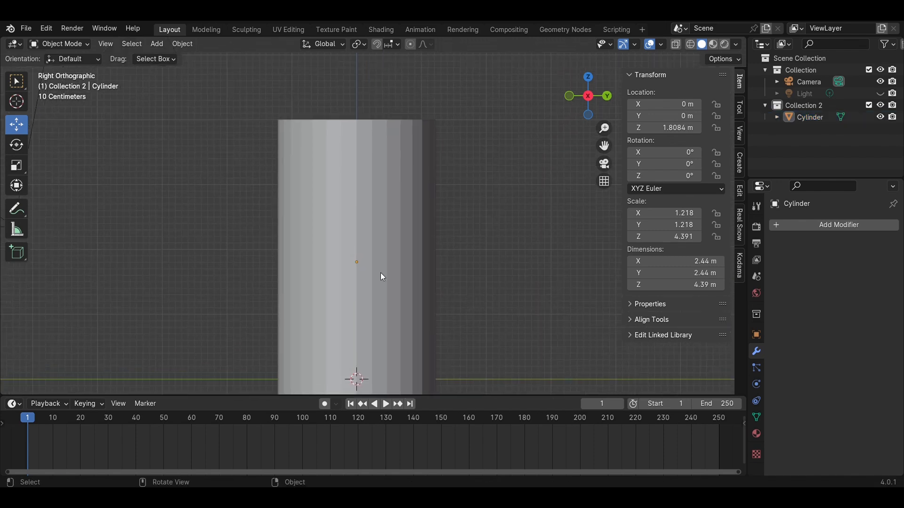
pyautogui.click(416, 286)
pyautogui.press('Tab')
pyautogui.hotkey('ctrl', 'r')
pyautogui.click(444, 255)
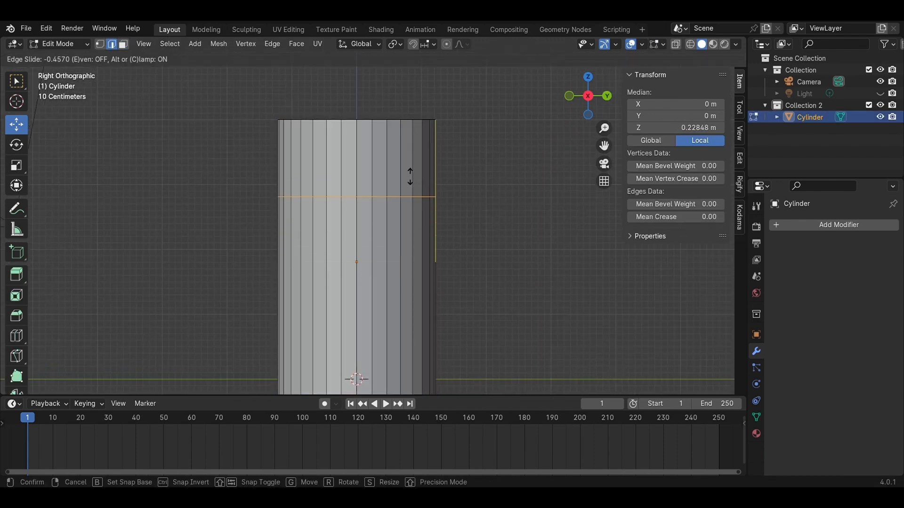
pyautogui.click(426, 176)
pyautogui.press('s')
pyautogui.click(448, 182)
pyautogui.click(518, 205)
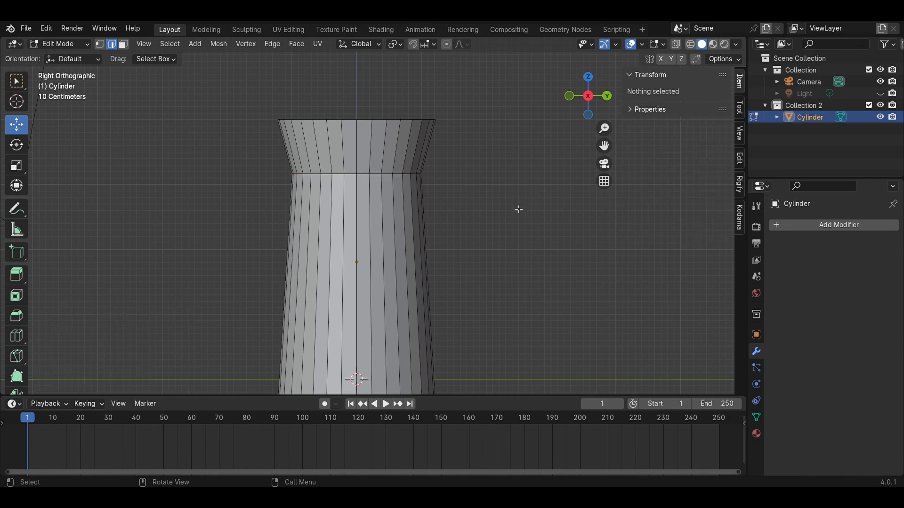
# Step: Return to Object Mode and save the file
pyautogui.scroll(-4, 492, 249)
pyautogui.press('Tab')
pyautogui.moveTo(482, 261); pyautogui.dragTo(490, 271, button='middle')
pyautogui.scroll(2, 492, 275)
pyautogui.hotkey('ctrl', 's')
# Step: Add a Bevel modifier to the cylinder with an amount of 0.5 m and 10 segments
pyautogui.scroll(1, 466, 271)
pyautogui.moveTo(435, 264); pyautogui.dragTo(465, 257, button='middle')
pyautogui.scroll(-2, 471, 257)
pyautogui.click(850, 225)
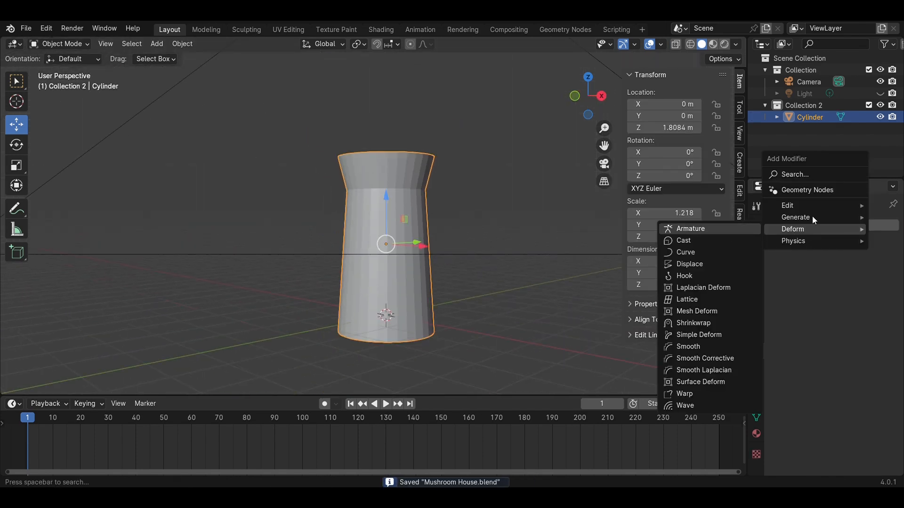
pyautogui.moveTo(818, 218)
pyautogui.click(695, 229)
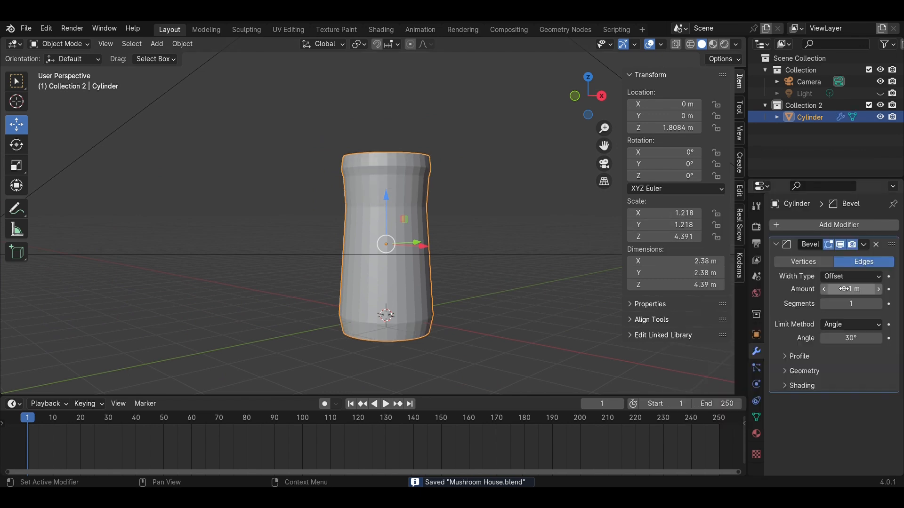
pyautogui.write('0.5')
pyautogui.press('Return')
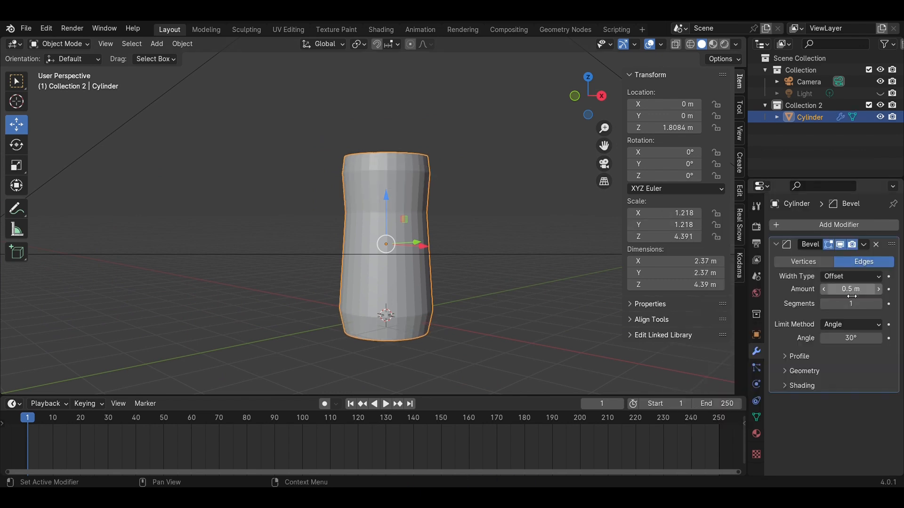
pyautogui.write('0')
pyautogui.press('Return')
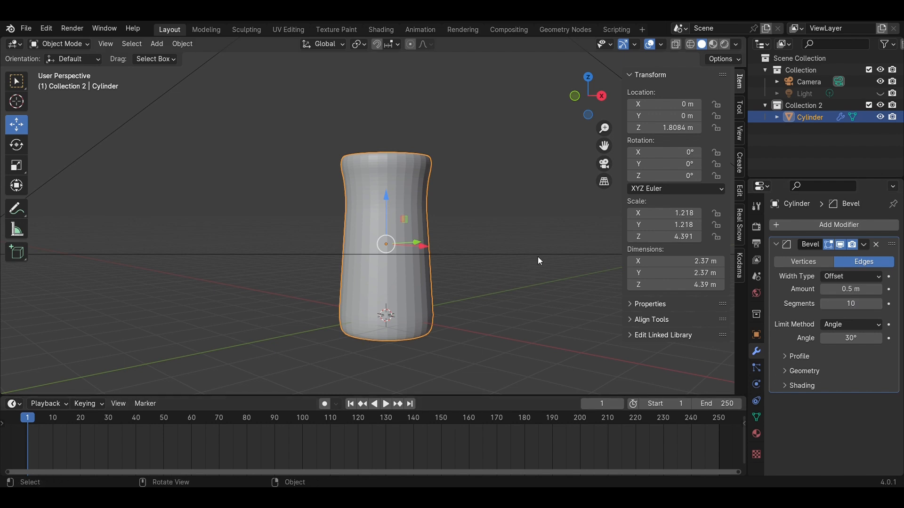
pyautogui.click(542, 255)
# Step: Save the file and hide the camera in the viewport
pyautogui.hotkey('ctrl', 's')
pyautogui.click(883, 83)
pyautogui.moveTo(449, 245); pyautogui.dragTo(400, 265, button='middle')
pyautogui.scroll(2, 400, 265)
pyautogui.click(400, 264)
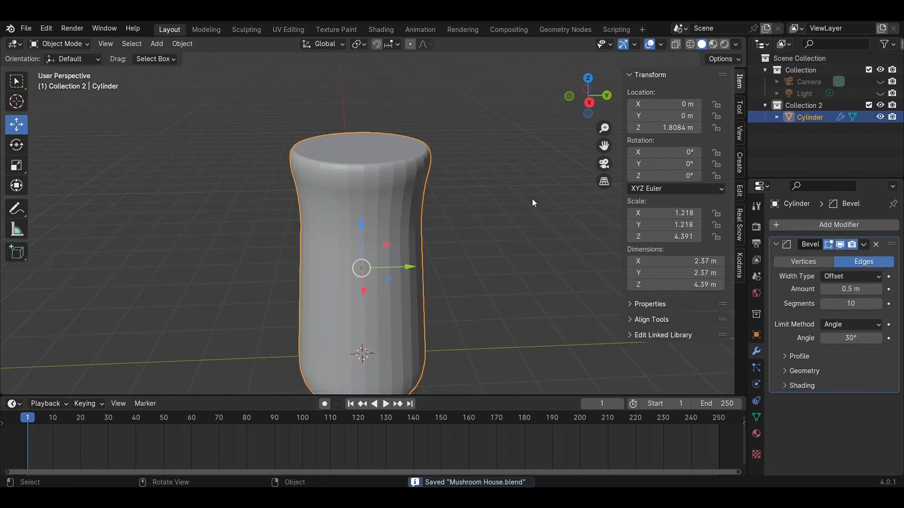
# Step: Add a UV sphere and raise it about 2.24 m along Z above the stem
pyautogui.click(591, 104)
pyautogui.hotkey('shift', 'a')
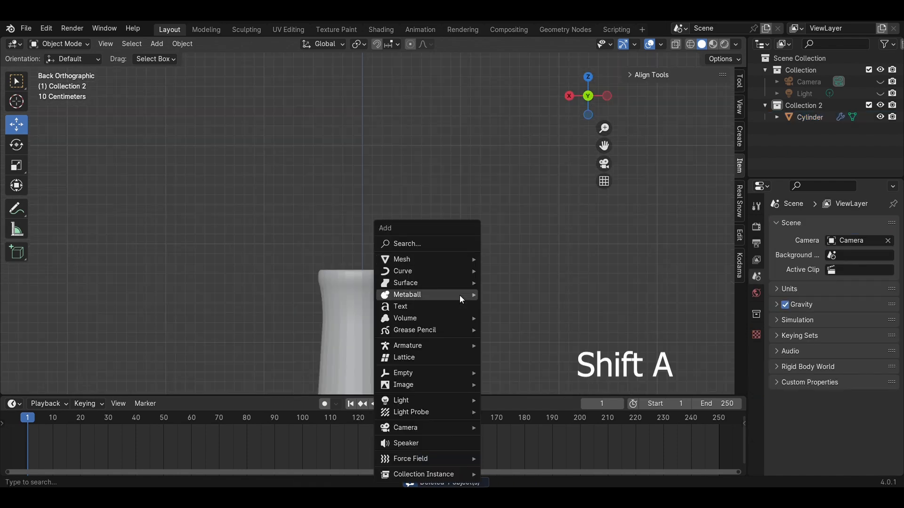
pyautogui.moveTo(423, 256)
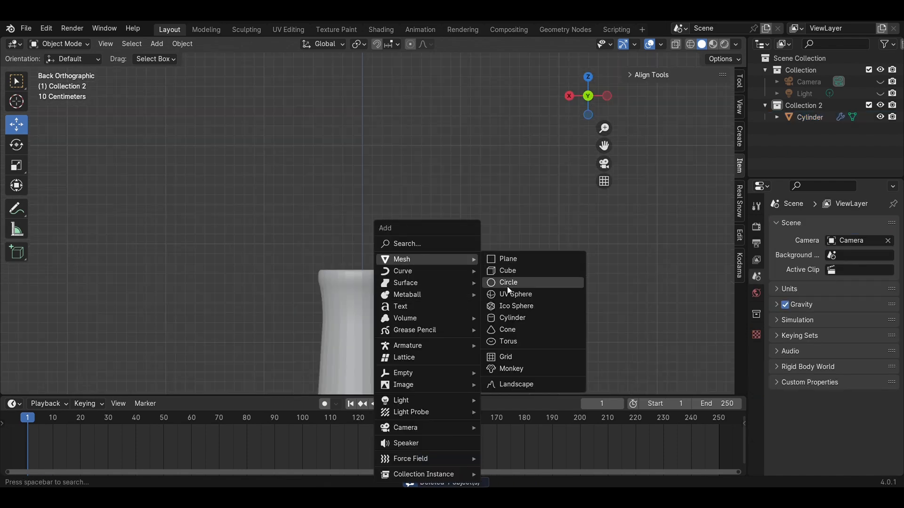
pyautogui.click(513, 295)
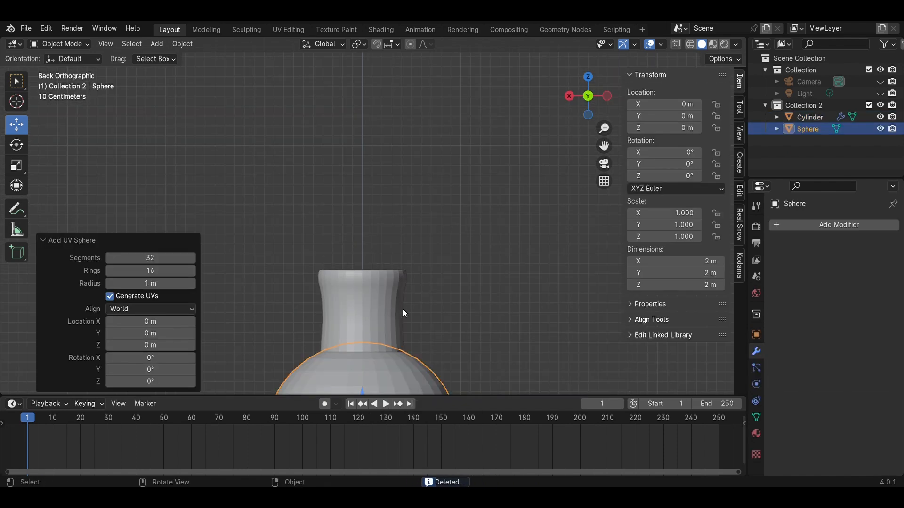
pyautogui.scroll(-3, 402, 309)
pyautogui.moveTo(361, 315); pyautogui.dragTo(365, 186)
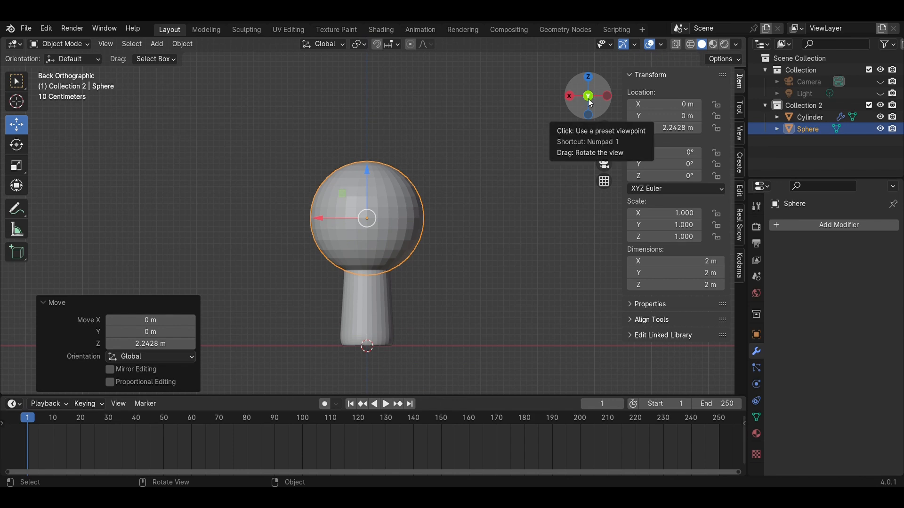
# Step: Delete the faces of the sphere's lower half to leave a dome for the mushroom cap
pyautogui.click(589, 100)
pyautogui.scroll(5, 513, 220)
pyautogui.press('Tab')
pyautogui.scroll(-3, 521, 249)
pyautogui.hotkey('alt', 'z')
pyautogui.moveTo(540, 306); pyautogui.dragTo(232, 213)
pyautogui.press('x')
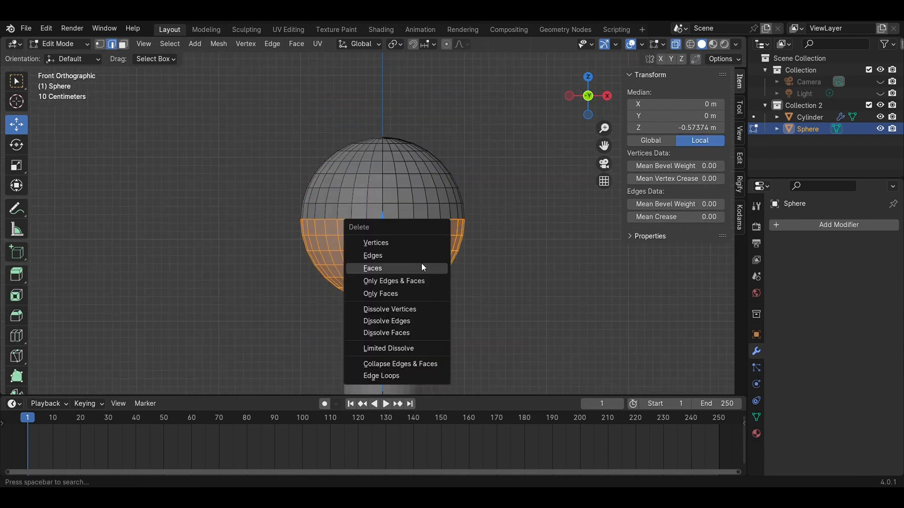
pyautogui.click(421, 265)
# Step: Scale the dome's bottom edge loop outward by about 1.07, and widen it further with proportional editing on
pyautogui.click(586, 96)
pyautogui.scroll(3, 429, 225)
pyautogui.keyDown('alt'); pyautogui.keyDown('shift'); pyautogui.click(427, 222); pyautogui.keyUp('shift'); pyautogui.keyUp('alt')
pyautogui.press('s')
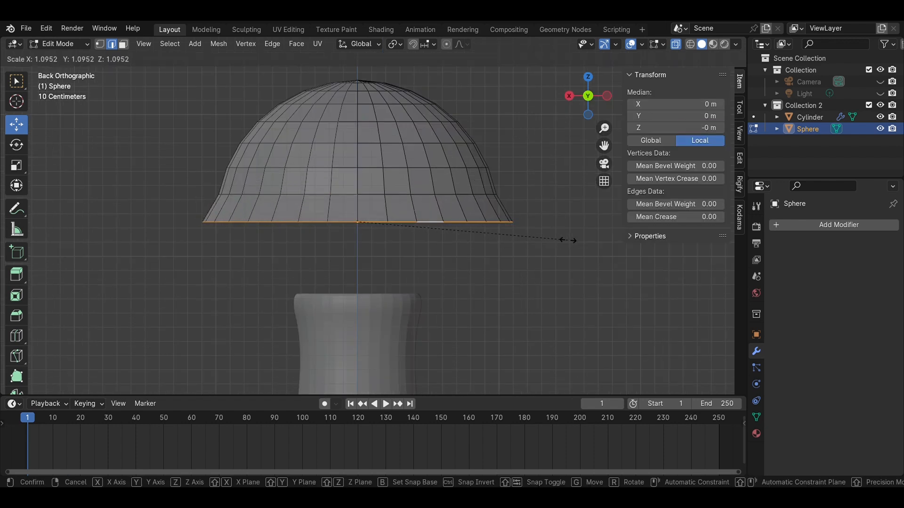
pyautogui.click(564, 241)
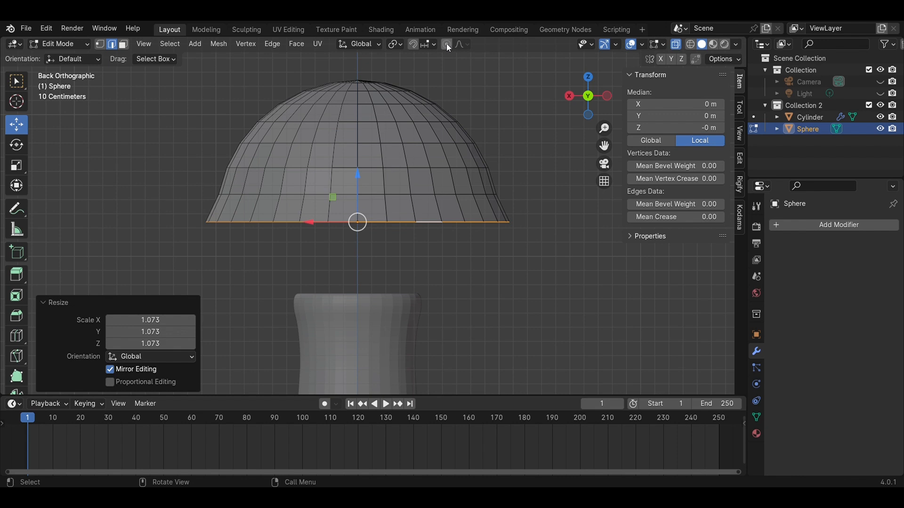
pyautogui.press('s')
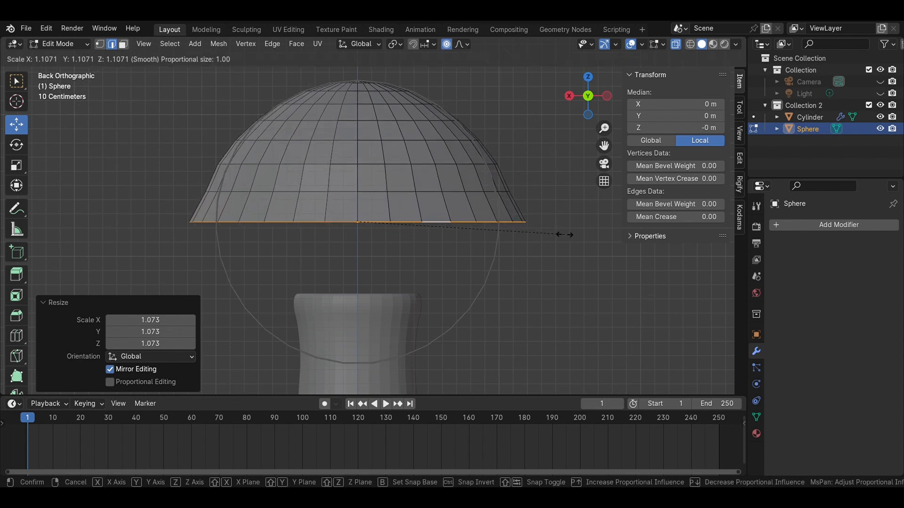
pyautogui.click(548, 235)
# Step: Extrude the cap's bottom edge down about 0.15 m and scale it by about 1.1 with proportional size 0.076
pyautogui.press('e')
pyautogui.press('z')
pyautogui.click(548, 288)
pyautogui.press('s')
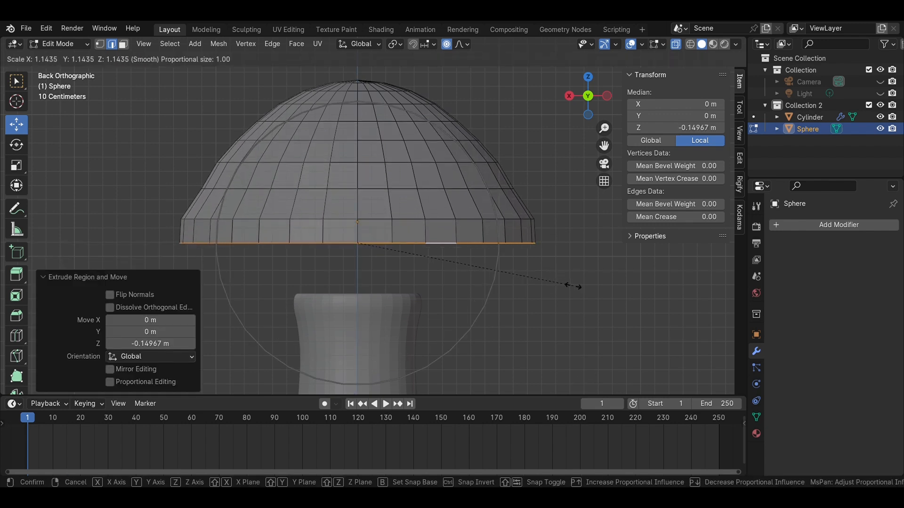
pyautogui.scroll(14, 558, 281)
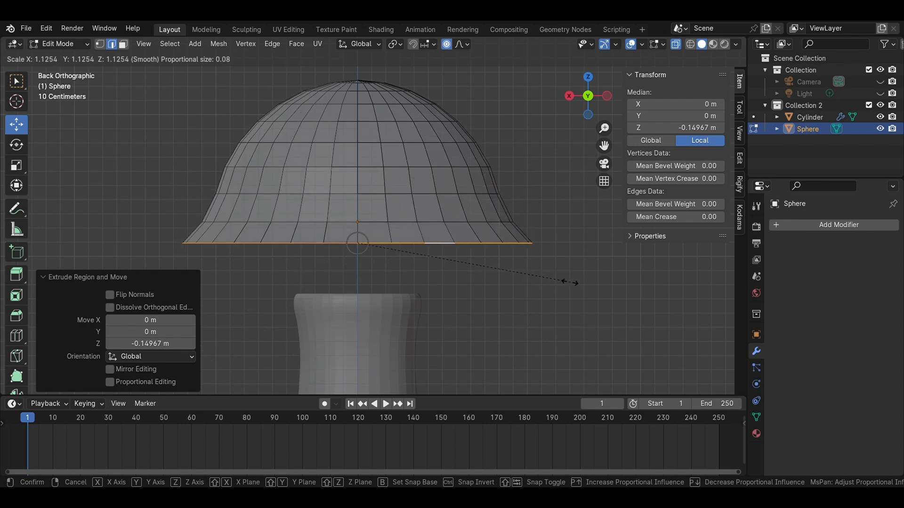
pyautogui.click(563, 282)
# Step: Extrude the cap's bottom edge down another 0.156 m or so along Z
pyautogui.press('e')
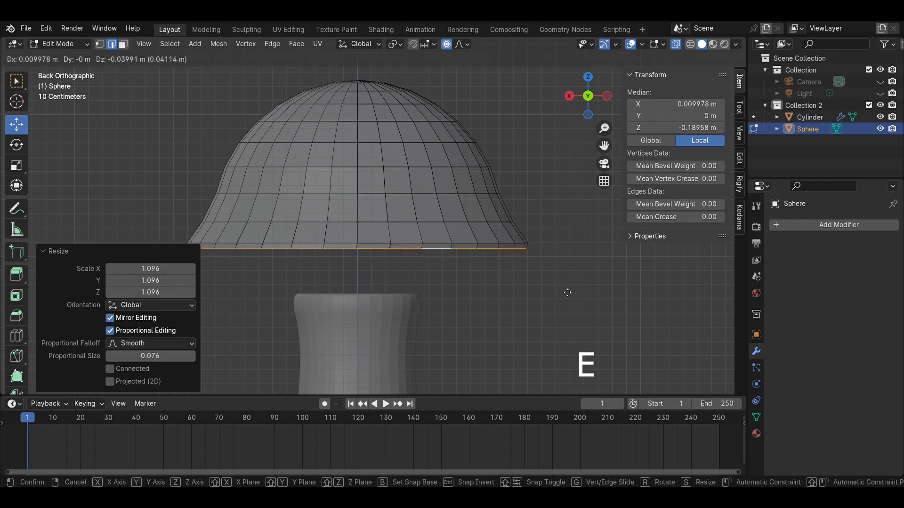
pyautogui.press('z')
pyautogui.click(566, 307)
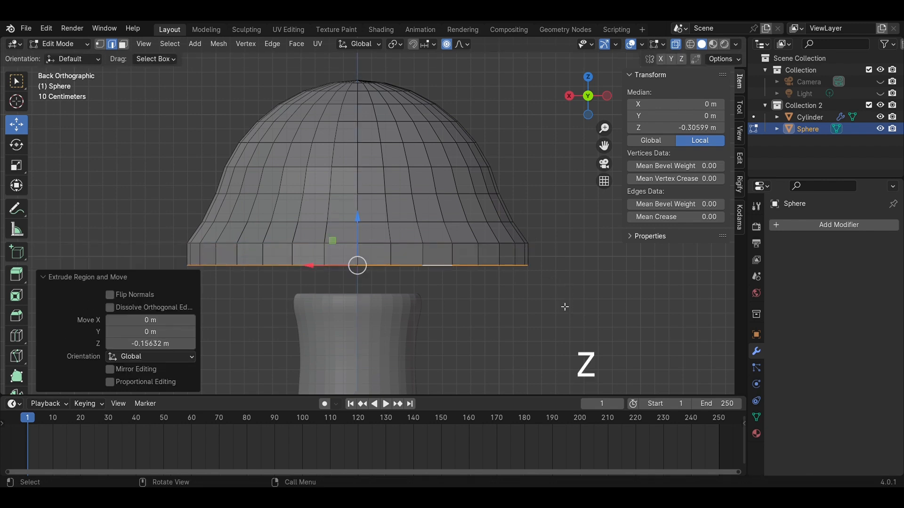
pyautogui.click(588, 298)
# Step: Turn off X-ray and fill the cap's open bottom edge loop with a face
pyautogui.moveTo(579, 293); pyautogui.dragTo(571, 212, button='middle')
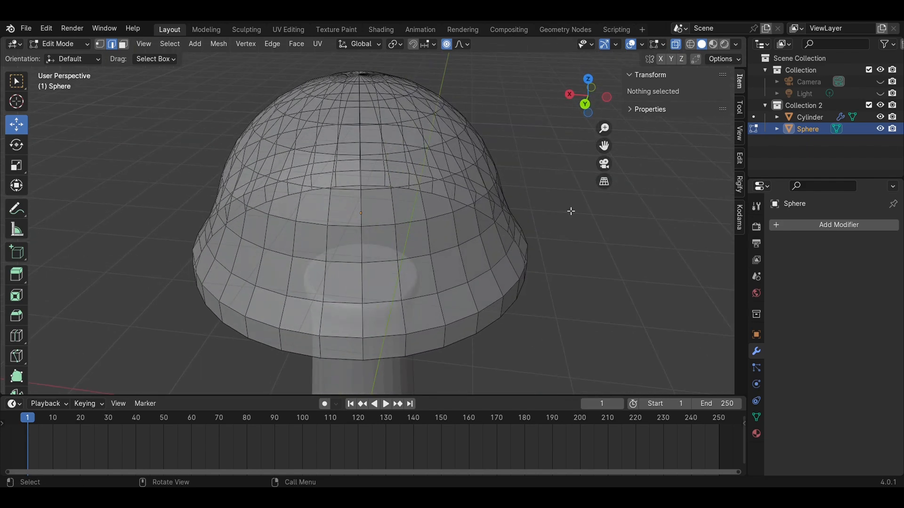
pyautogui.click(587, 108)
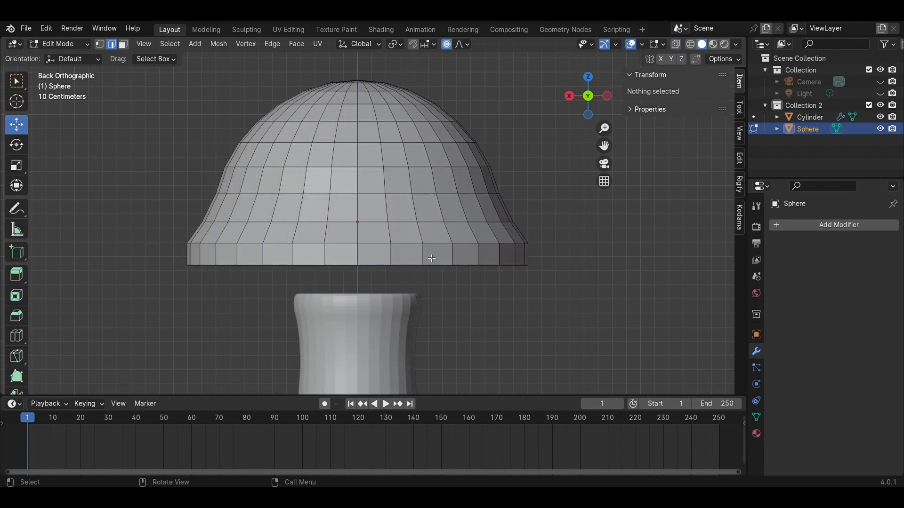
pyautogui.moveTo(431, 258); pyautogui.dragTo(432, 186, button='middle')
pyautogui.keyDown('alt'); pyautogui.click(421, 155); pyautogui.keyUp('alt')
pyautogui.moveTo(422, 155); pyautogui.dragTo(557, 229, button='middle')
pyautogui.press('f')
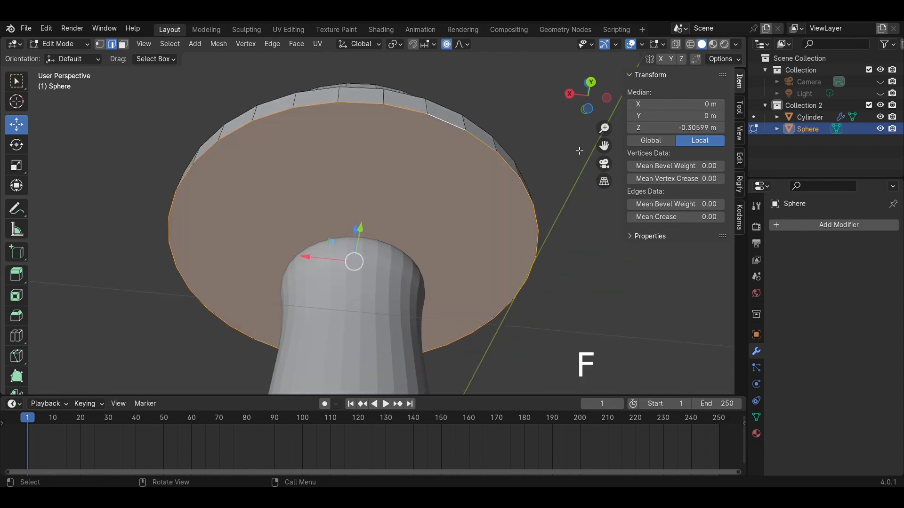
# Step: Lower the cap's bottom rim about 0.064 m and scale it outward into a flared brim
pyautogui.click(591, 91)
pyautogui.click(607, 96)
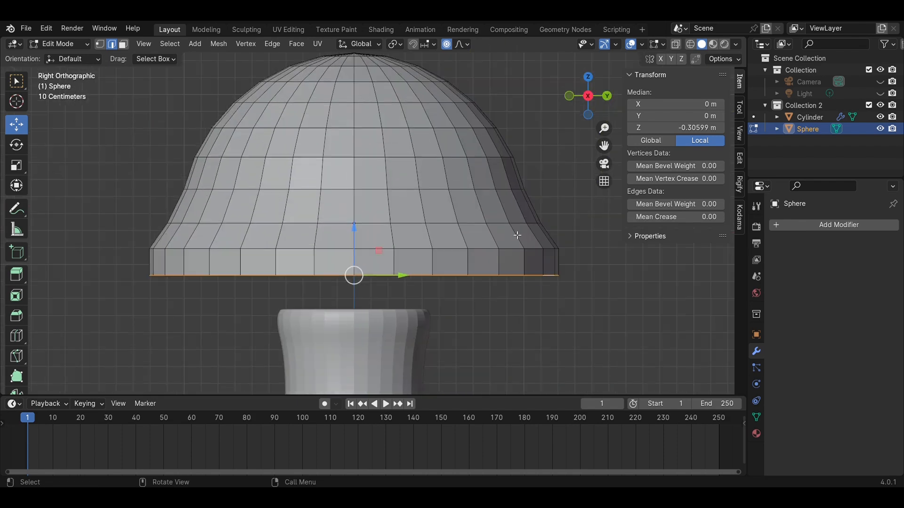
pyautogui.moveTo(357, 241); pyautogui.dragTo(357, 252)
pyautogui.press('s')
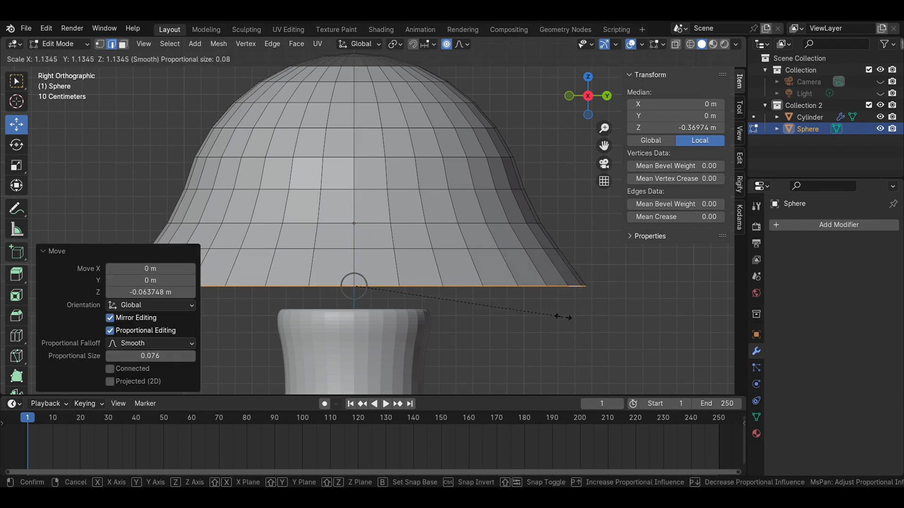
pyautogui.click(577, 312)
pyautogui.click(569, 322)
# Step: Move one bottom rim vertex of the cap vertically with proportional editing to start a wavy brim
pyautogui.scroll(-2, 568, 322)
pyautogui.moveTo(564, 323); pyautogui.dragTo(528, 273, button='middle')
pyautogui.press('3')
pyautogui.press('KP_3')
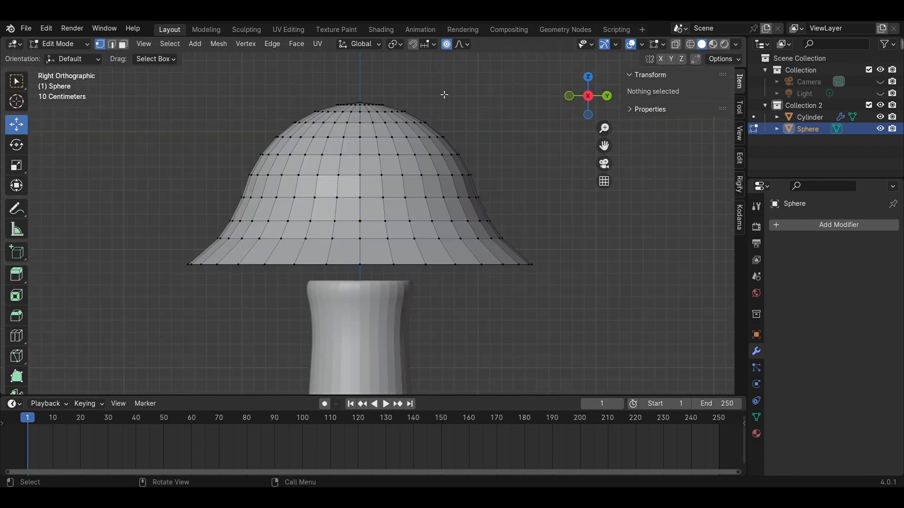
pyautogui.click(360, 264)
pyautogui.press('g')
pyautogui.press('z')
pyautogui.scroll(-10, 363, 258)
pyautogui.moveTo(362, 258); pyautogui.dragTo(363, 259)
pyautogui.click(528, 317)
# Step: Pull another rim vertex of the cap downward along Z with proportional falloff
pyautogui.moveTo(529, 317); pyautogui.dragTo(523, 282, button='middle')
pyautogui.click(385, 230)
pyautogui.moveTo(383, 221); pyautogui.dragTo(382, 265)
pyautogui.scroll(-4, 382, 263)
pyautogui.click(541, 306)
# Step: Pull down a single rim vertex on another side of the cap, and two adjacent rim vertices beside that area
pyautogui.moveTo(542, 306); pyautogui.dragTo(488, 329, button='middle')
pyautogui.moveTo(419, 240); pyautogui.dragTo(400, 219, button='middle')
pyautogui.click(264, 214)
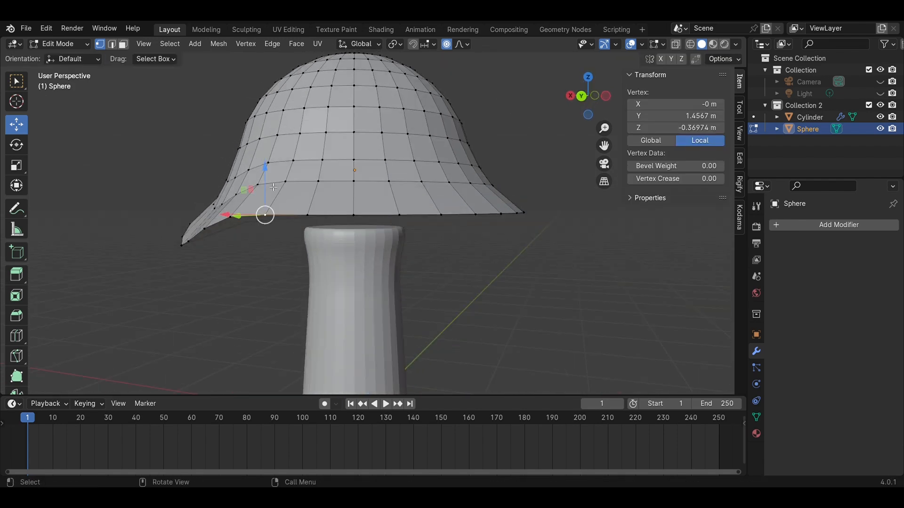
pyautogui.moveTo(267, 190); pyautogui.dragTo(271, 208)
pyautogui.click(301, 278)
pyautogui.click(399, 216)
pyautogui.keyDown('shift'); pyautogui.click(441, 215); pyautogui.keyUp('shift')
pyautogui.moveTo(419, 191); pyautogui.dragTo(406, 241)
pyautogui.click(518, 286)
# Step: Lower three adjacent rim vertices slightly on the next section of the cap's brim
pyautogui.moveTo(518, 286); pyautogui.dragTo(415, 270, button='middle')
pyautogui.click(349, 245)
pyautogui.keyDown('shift'); pyautogui.click(394, 247); pyautogui.keyUp('shift')
pyautogui.keyDown('shift'); pyautogui.click(441, 247); pyautogui.keyUp('shift')
pyautogui.moveTo(395, 203); pyautogui.dragTo(396, 215)
pyautogui.click(578, 304)
# Step: Pull down three more adjacent rim vertices farther around the brim to complete the wave
pyautogui.moveTo(578, 305); pyautogui.dragTo(445, 264, button='middle')
pyautogui.click(377, 202)
pyautogui.keyDown('shift'); pyautogui.click(428, 202); pyautogui.keyUp('shift')
pyautogui.keyDown('shift'); pyautogui.click(478, 201); pyautogui.keyUp('shift')
pyautogui.moveTo(428, 166); pyautogui.dragTo(428, 205)
pyautogui.click(582, 302)
# Step: Return to Object Mode and view the mushroom through the camera in solid shading without X-ray
pyautogui.moveTo(582, 302); pyautogui.dragTo(530, 314, button='middle')
pyautogui.press('Tab')
pyautogui.hotkey('alt', 'z')
pyautogui.click(530, 314)
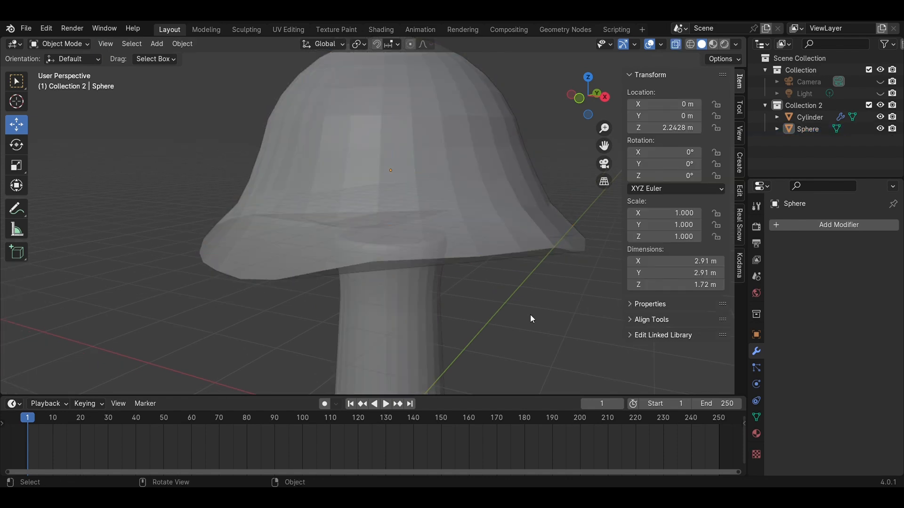
pyautogui.hotkey('alt', 'z')
pyautogui.press('KP_0')
pyautogui.scroll(-5, 516, 297)
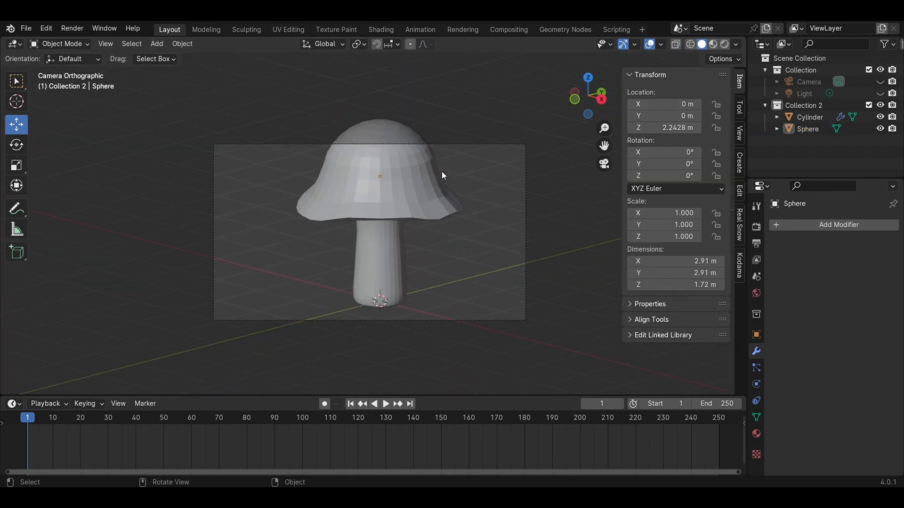
# Step: Lower the mushroom cap along Z onto the stem, to a Z location of about 1.95 m
pyautogui.click(405, 183)
pyautogui.press('g')
pyautogui.press('z')
pyautogui.click(478, 207)
pyautogui.click(478, 208)
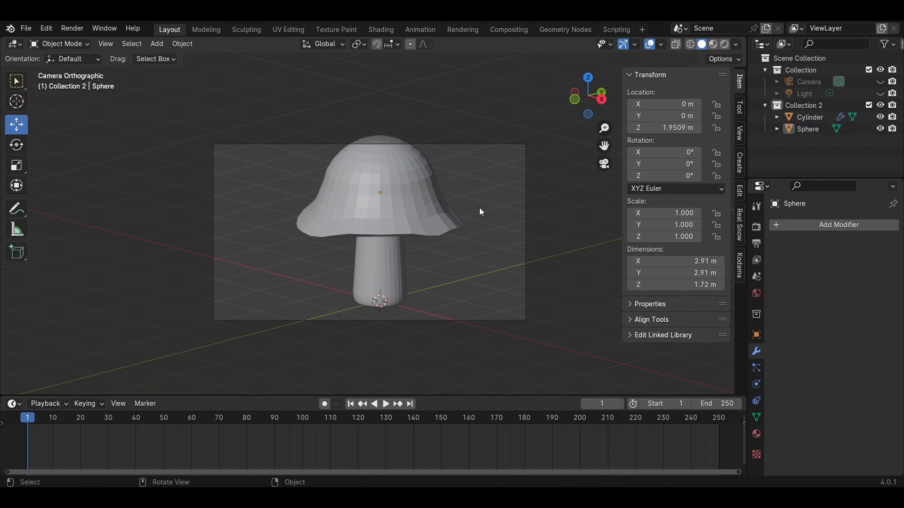
# Step: Adjust the height of one more rim vertex on the cap along Z and save the file
pyautogui.moveTo(478, 208); pyautogui.dragTo(425, 191, button='middle')
pyautogui.moveTo(359, 150); pyautogui.dragTo(450, 188, button='middle')
pyautogui.click(451, 187)
pyautogui.press('Tab')
pyautogui.click(455, 183)
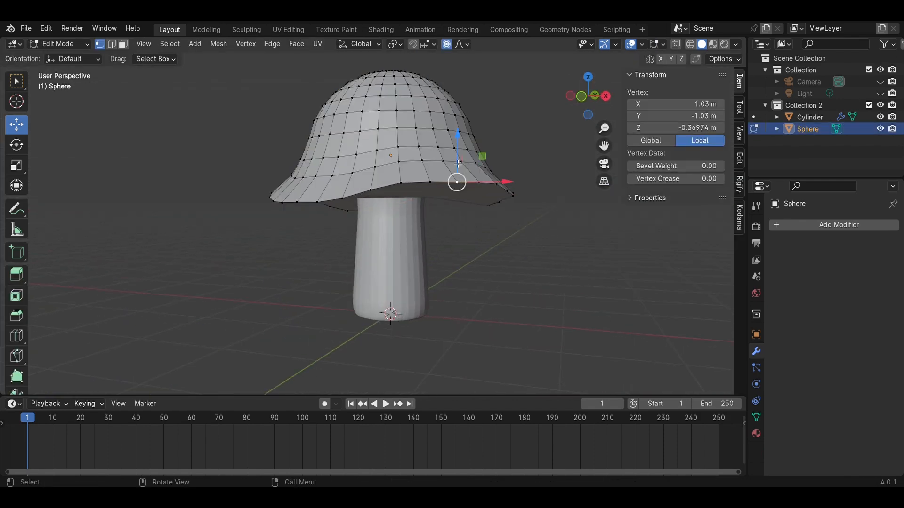
pyautogui.press('g')
pyautogui.press('z')
pyautogui.click(458, 183)
pyautogui.press('Tab')
pyautogui.hotkey('ctrl', 's')
# Step: Inset the cap's flat underside face with a thickness of about 0.236 m
pyautogui.moveTo(427, 245); pyautogui.dragTo(428, 174, button='middle')
pyautogui.press('Tab')
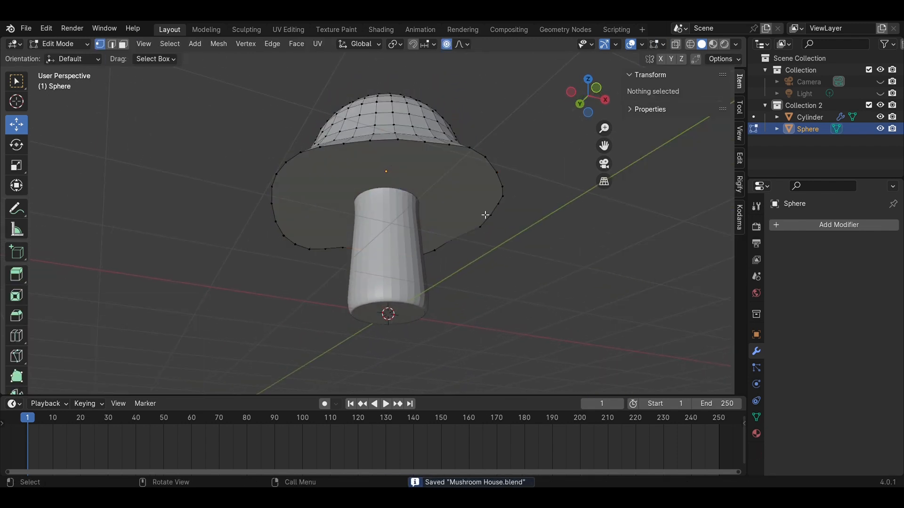
pyautogui.press('3')
pyautogui.click(460, 195)
pyautogui.press('i')
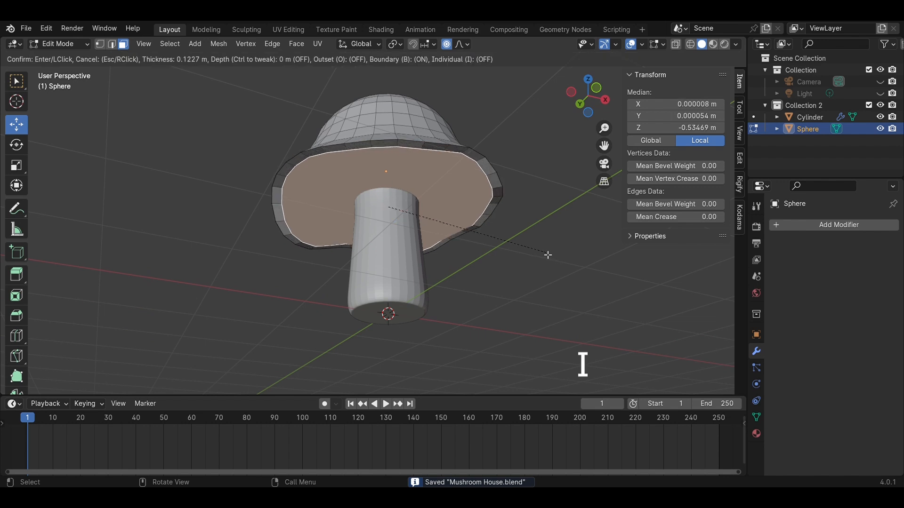
pyautogui.click(542, 252)
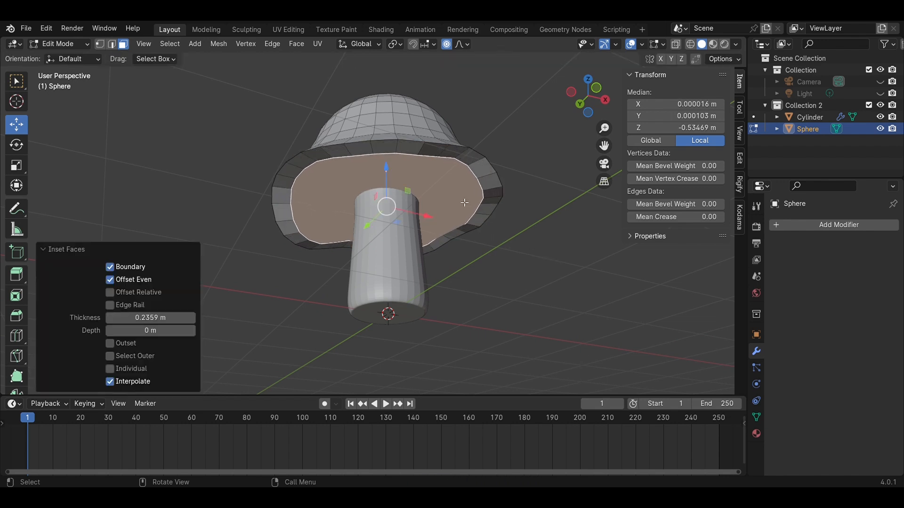
# Step: Raise the inset underside face up into the cap along Z without proportional editing, return to Object Mode and save the file
pyautogui.moveTo(465, 203); pyautogui.dragTo(406, 210, button='middle')
pyautogui.moveTo(388, 159)
pyautogui.mouseDown()
pyautogui.moveTo(388, 170)
pyautogui.moveTo(389, 154)
pyautogui.mouseUp()
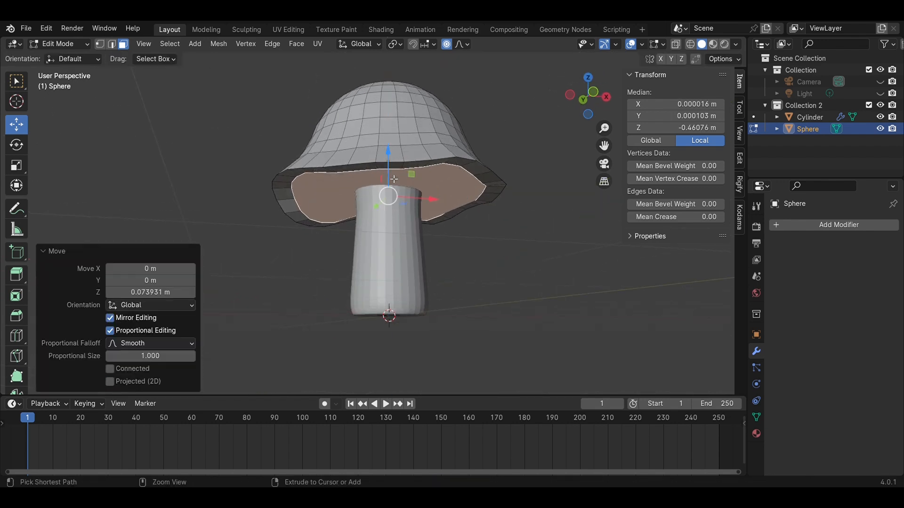
pyautogui.hotkey('ctrl', 'z')
pyautogui.moveTo(384, 169); pyautogui.dragTo(386, 158)
pyautogui.press('Tab')
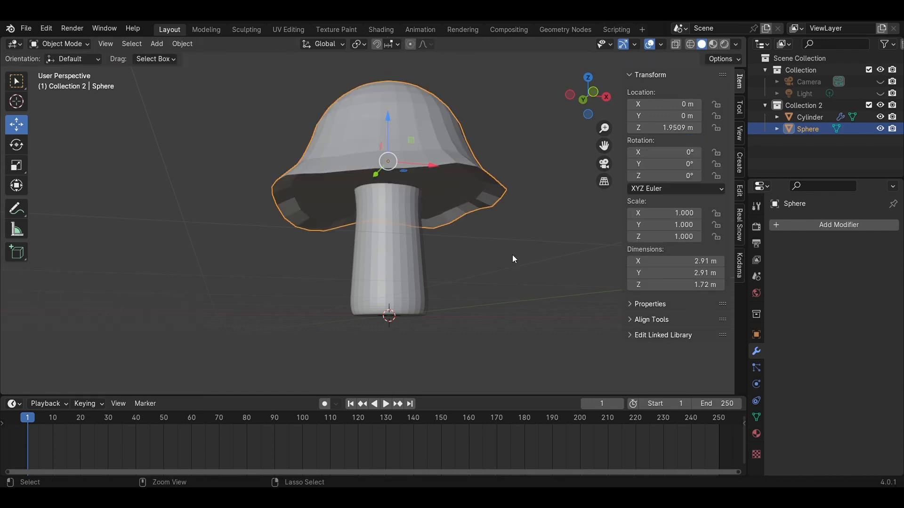
pyautogui.hotkey('ctrl', 's')
# Step: Add a Bevel modifier and a Subdivision Surface modifier to the mushroom cap
pyautogui.moveTo(527, 193); pyautogui.dragTo(502, 219, button='middle')
pyautogui.click(824, 225)
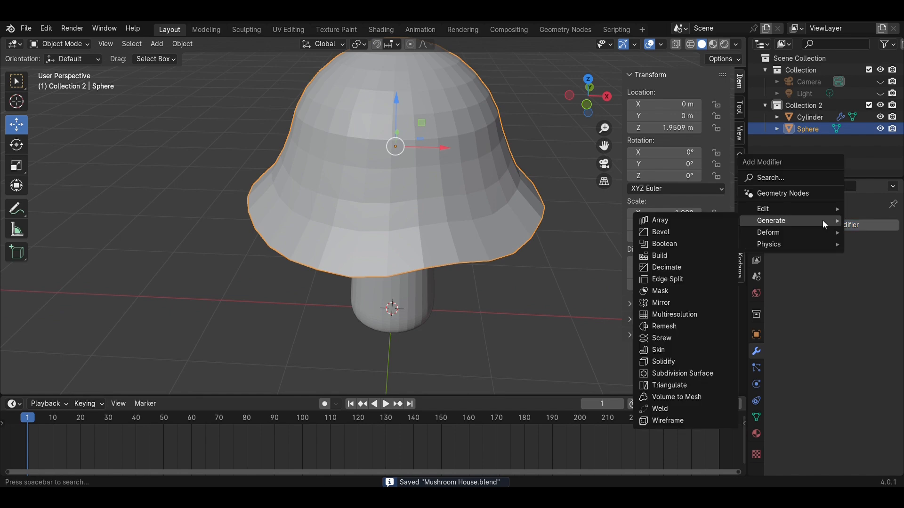
pyautogui.click(700, 231)
pyautogui.click(839, 226)
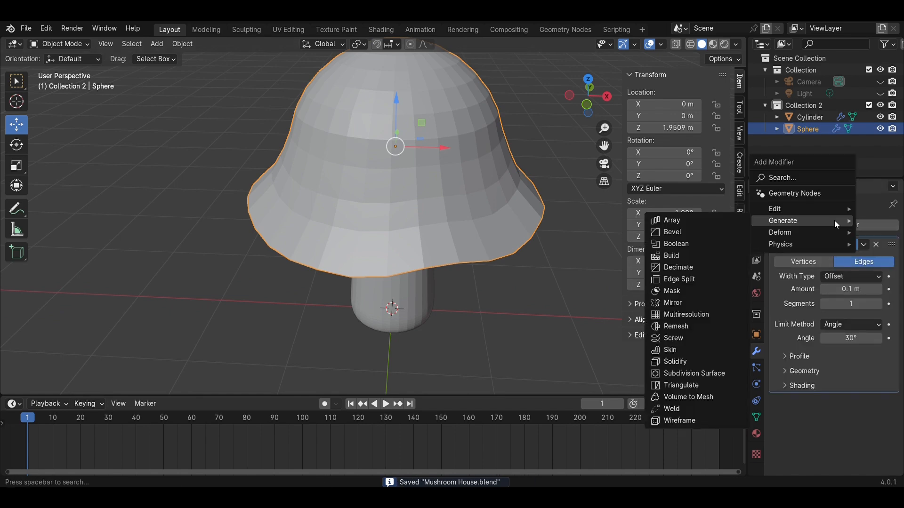
pyautogui.click(719, 373)
# Step: Set the cap's Bevel modifier to an amount of 0.5 m and 10 segments
pyautogui.moveTo(579, 109); pyautogui.dragTo(522, 140)
pyautogui.moveTo(522, 141); pyautogui.dragTo(527, 185, button='middle')
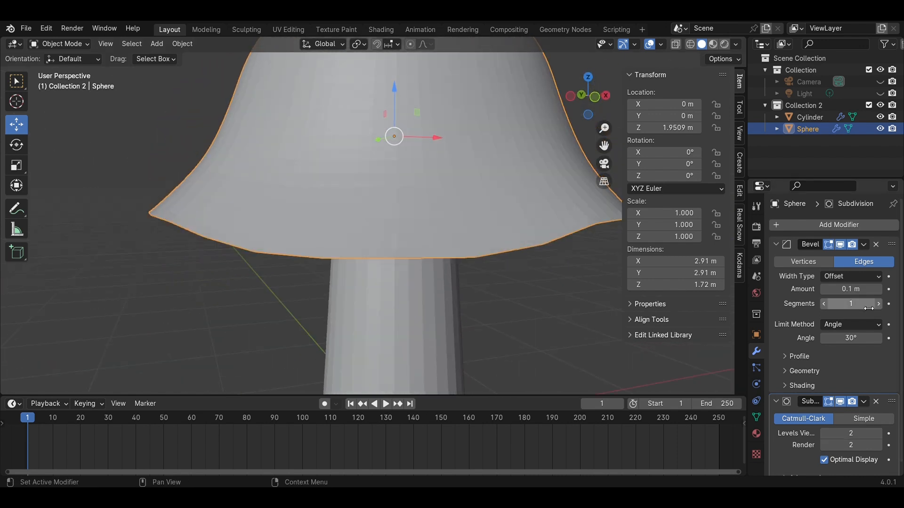
pyautogui.click(840, 297)
pyautogui.click(845, 303)
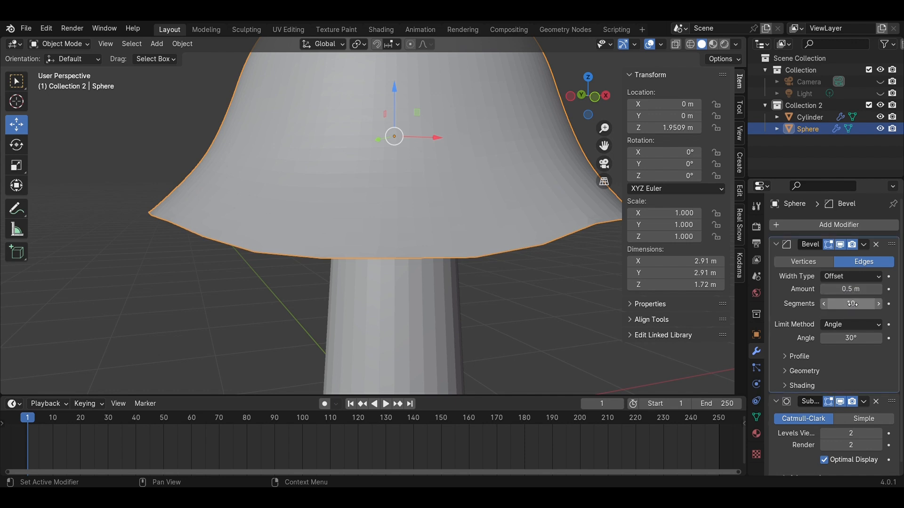
# Step: Place the cap's Subdivision modifier above the Bevel modifier in the stack, view through the camera and save the file
pyautogui.click(554, 264)
pyautogui.moveTo(553, 264); pyautogui.dragTo(419, 223, button='middle')
pyautogui.scroll(-4, 527, 182)
pyautogui.click(442, 198)
pyautogui.moveTo(891, 401); pyautogui.dragTo(890, 245)
pyautogui.moveTo(571, 322); pyautogui.dragTo(472, 240, button='middle')
pyautogui.scroll(3, 508, 304)
pyautogui.scroll(-2, 451, 214)
pyautogui.press('KP_0')
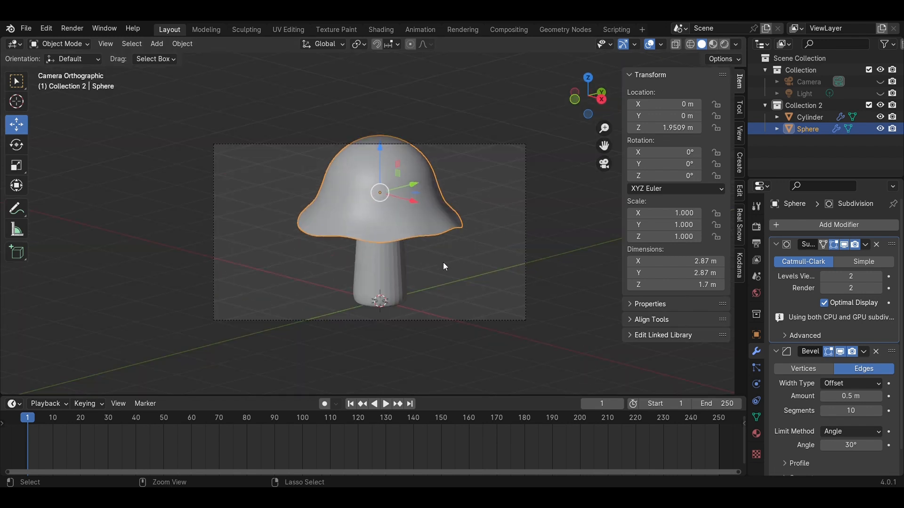
pyautogui.hotkey('ctrl', 's')
# Step: Enlarge the stem uniformly to a scale of about 0.533 in X and Y and 1.920 in Z
pyautogui.scroll(2, 444, 262)
pyautogui.click(411, 285)
pyautogui.press('s')
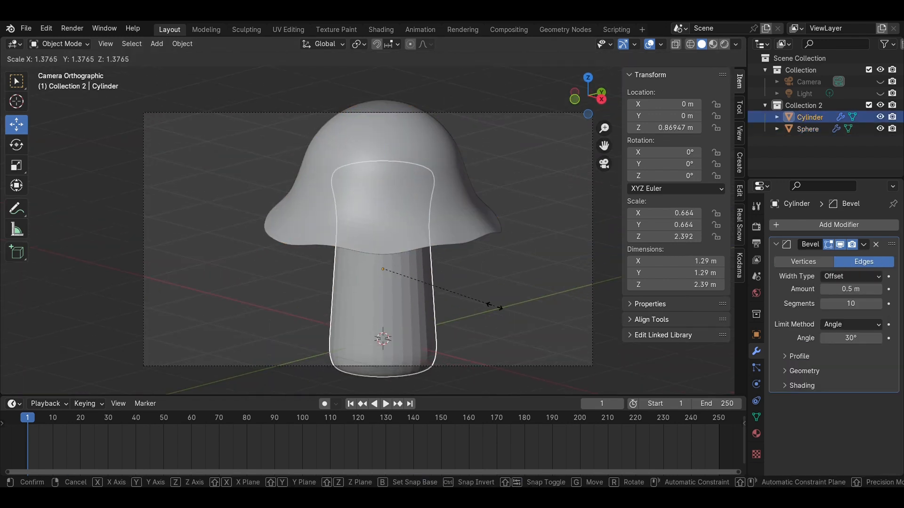
pyautogui.click(495, 307)
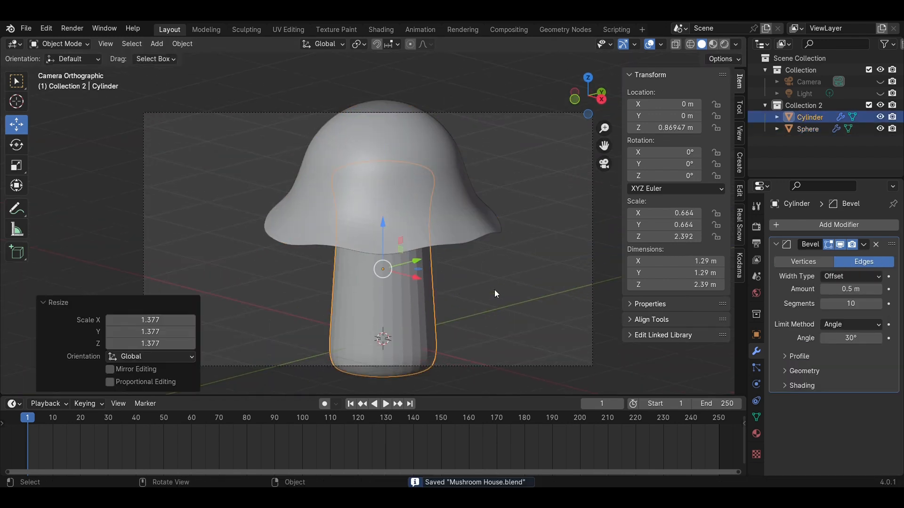
pyautogui.click(601, 99)
pyautogui.press('s')
pyautogui.click(387, 230)
# Step: Raise the stem about 0.093 m along Z so its base rests on the ground line, and save the file
pyautogui.press('g')
pyautogui.press('z')
pyautogui.click(389, 222)
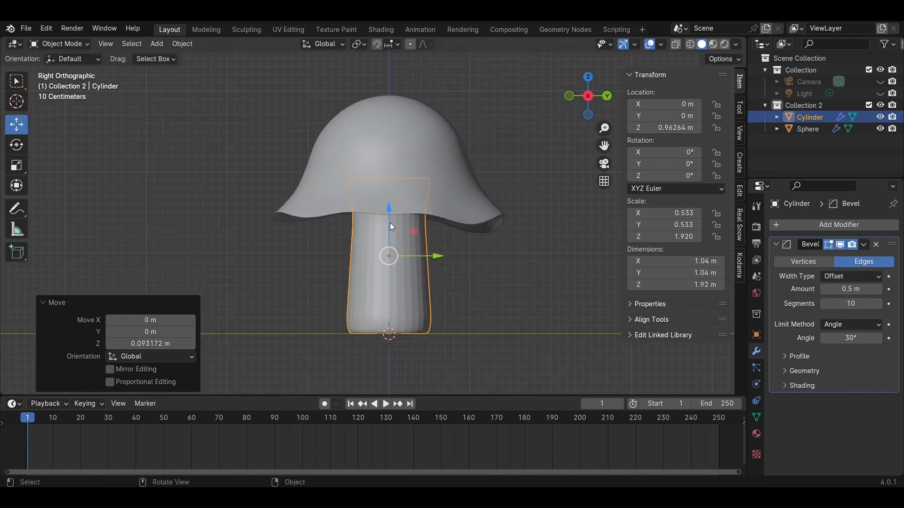
pyautogui.click(447, 295)
pyautogui.moveTo(447, 295); pyautogui.dragTo(484, 295, button='middle')
pyautogui.hotkey('ctrl', 's')
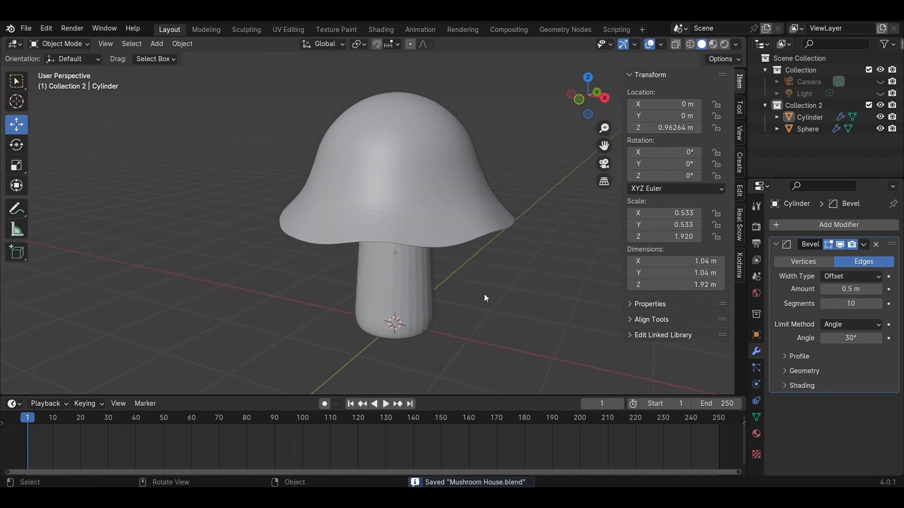
# Step: Add a Subdivision Surface modifier to the stem with 2 viewport levels and save the file
pyautogui.press('KP_0')
pyautogui.scroll(-1, 479, 300)
pyautogui.click(389, 257)
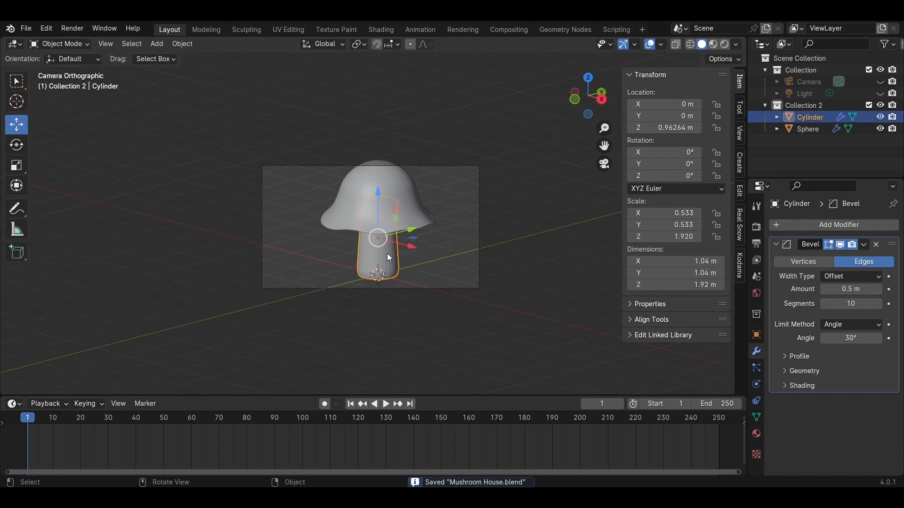
pyautogui.click(856, 225)
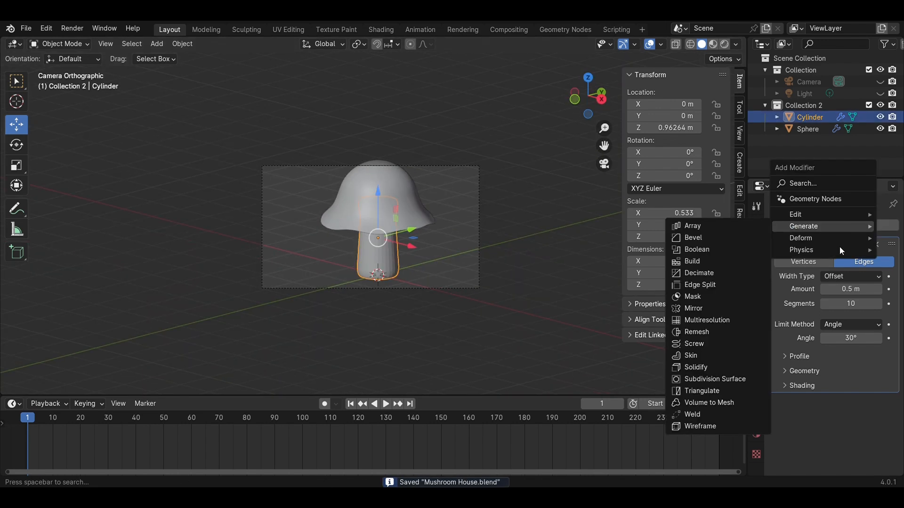
pyautogui.click(728, 379)
pyautogui.click(878, 433)
pyautogui.scroll(3, 469, 305)
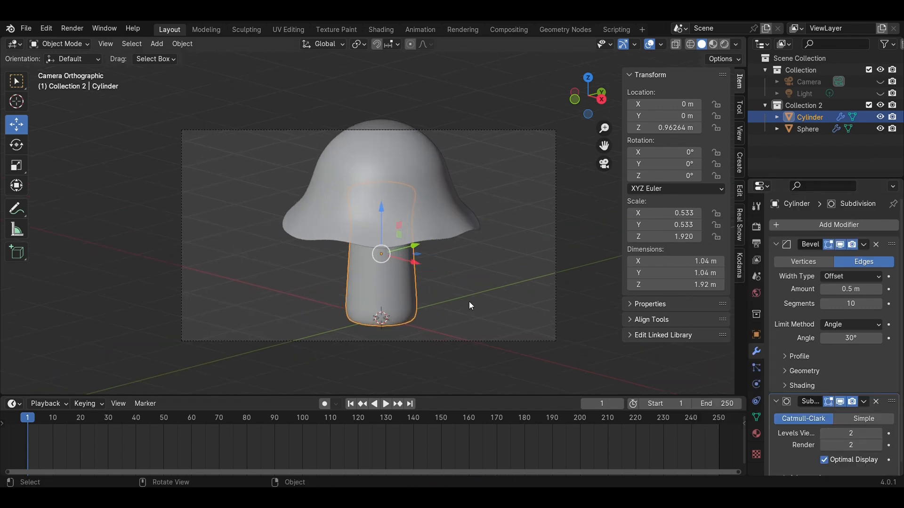
pyautogui.click(476, 298)
pyautogui.hotkey('ctrl', 's')
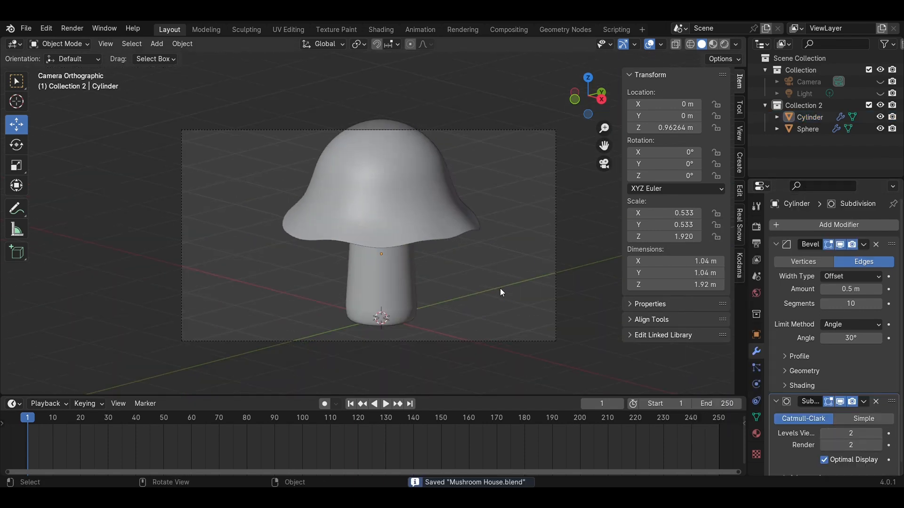
# Step: Edit the stem in a right-side X-ray view and scale its neck edge loop slightly outward
pyautogui.click(372, 275)
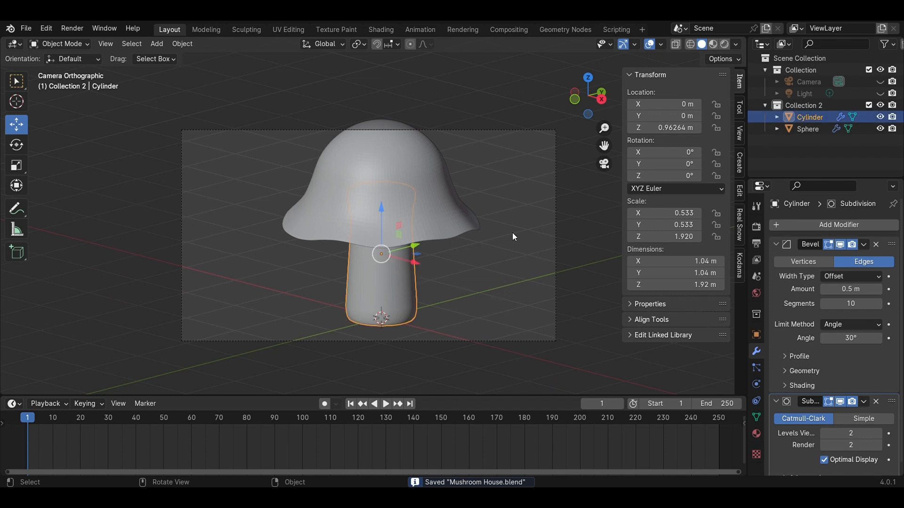
pyautogui.click(601, 99)
pyautogui.press('Tab')
pyautogui.scroll(3, 478, 268)
pyautogui.moveTo(478, 269); pyautogui.dragTo(478, 237, button='middle')
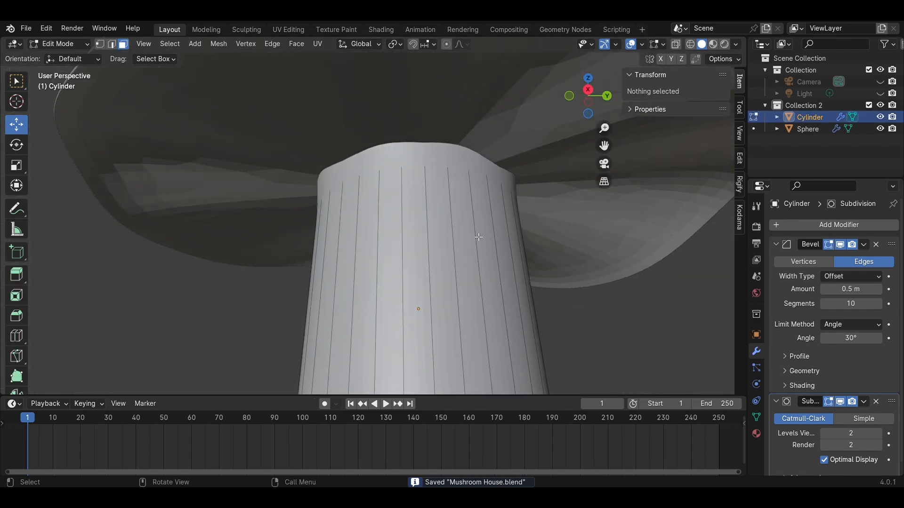
pyautogui.hotkey('alt', 'z')
pyautogui.scroll(-2, 475, 227)
pyautogui.click(588, 90)
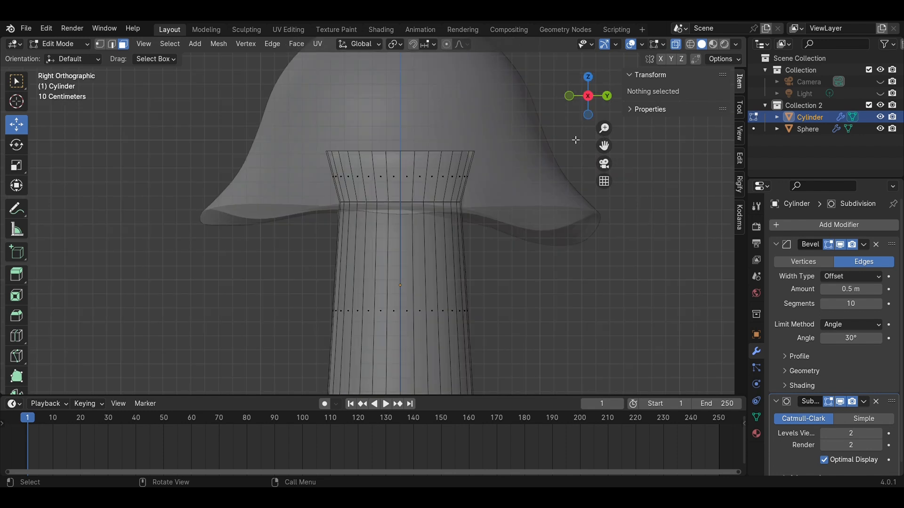
pyautogui.keyDown('alt'); pyautogui.click(420, 206); pyautogui.keyUp('alt')
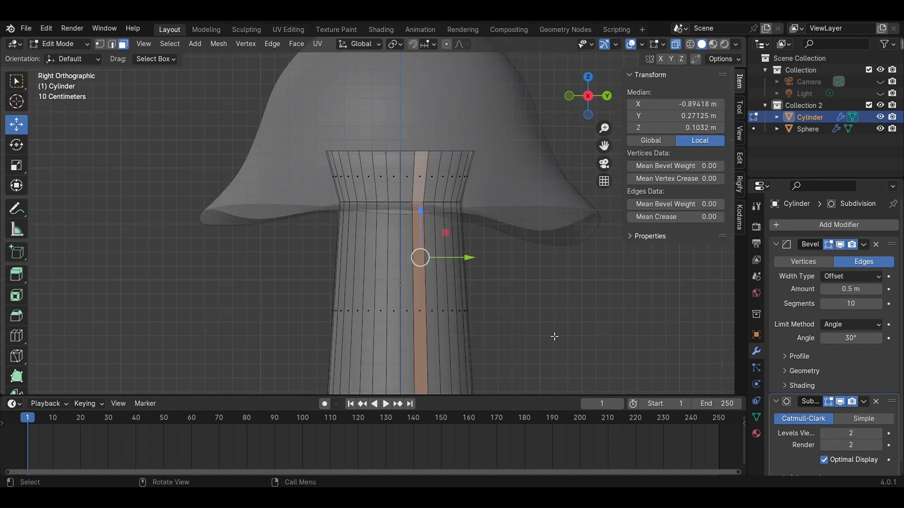
pyautogui.click(553, 336)
pyautogui.press('2')
pyautogui.keyDown('alt'); pyautogui.click(421, 205); pyautogui.keyUp('alt')
pyautogui.press('s')
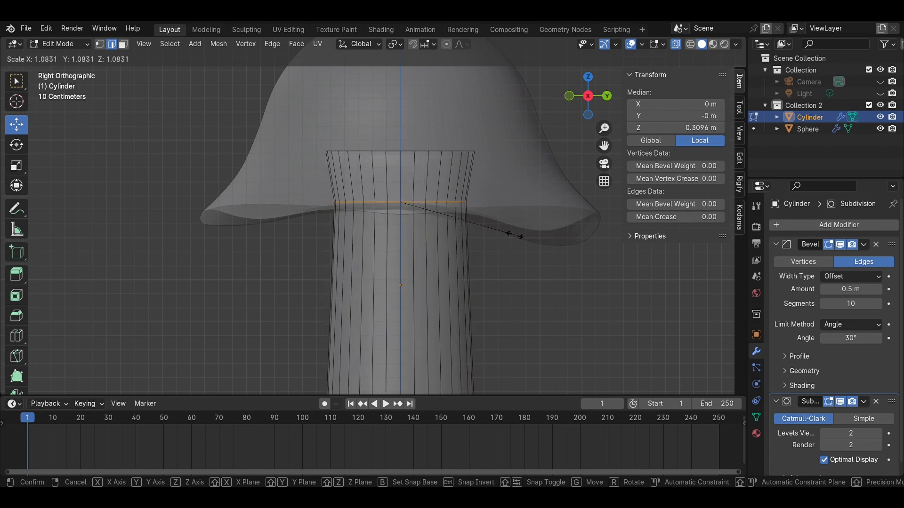
pyautogui.click(523, 237)
# Step: Narrow the stem's upper section by scaling its top ring and neck loop together, and widen the base ring
pyautogui.scroll(-3, 523, 240)
pyautogui.moveTo(521, 246); pyautogui.dragTo(242, 130)
pyautogui.press('s')
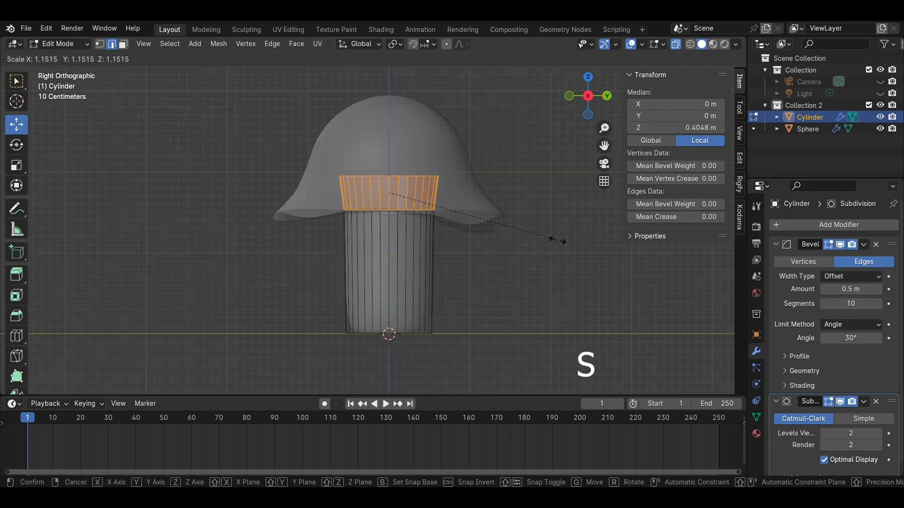
pyautogui.click(519, 232)
pyautogui.moveTo(523, 373); pyautogui.dragTo(206, 303)
pyautogui.press('s')
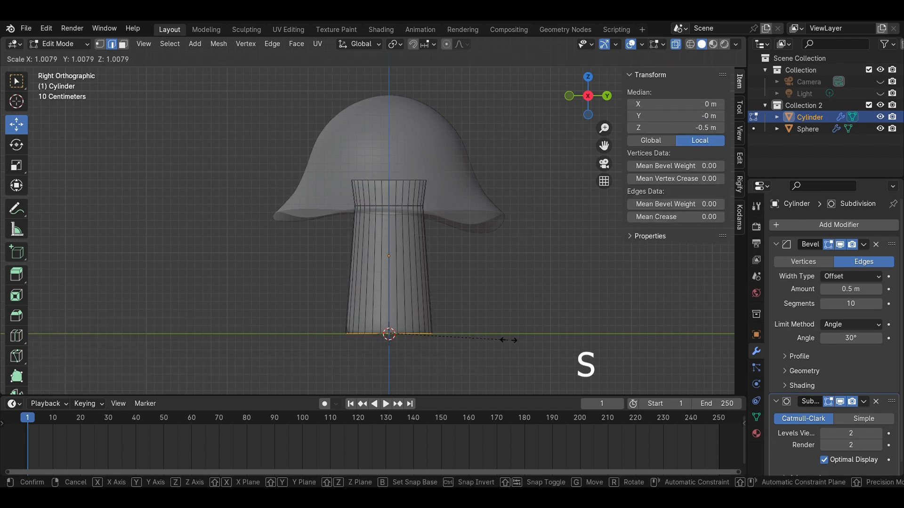
pyautogui.click(528, 343)
# Step: Scale the stem's neck edge loop slightly again, return to Object Mode, save the file and turn off X-ray
pyautogui.click(533, 287)
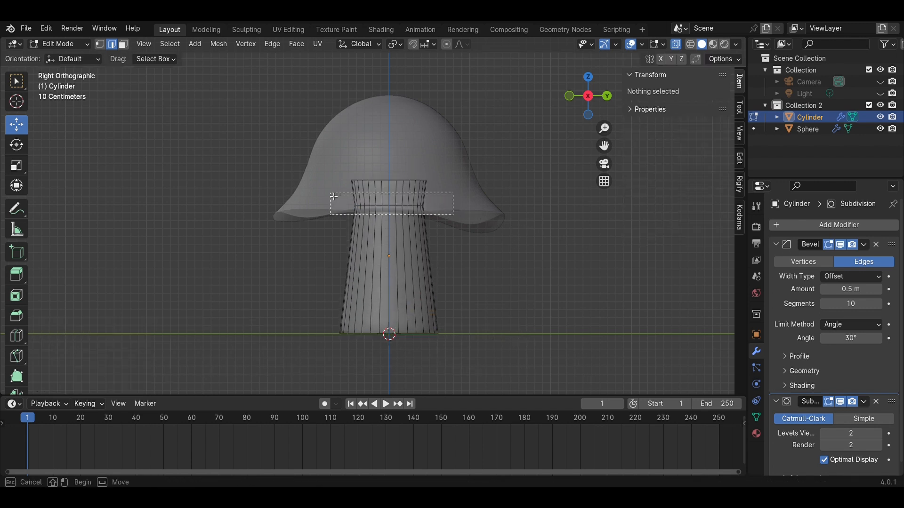
pyautogui.moveTo(333, 196); pyautogui.dragTo(332, 196)
pyautogui.press('s')
pyautogui.click(508, 241)
pyautogui.press('Tab')
pyautogui.click(533, 284)
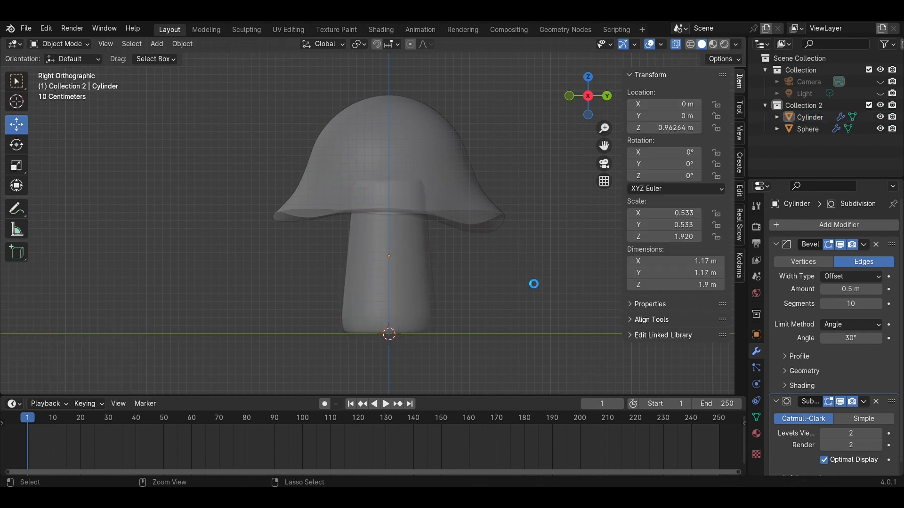
pyautogui.hotkey('ctrl', 's')
pyautogui.hotkey('alt', 'z')
# Step: Edit the cap, select the ring of faces on its underside and shift it slightly along Z
pyautogui.moveTo(409, 273); pyautogui.dragTo(413, 199, button='middle')
pyautogui.click(451, 201)
pyautogui.press('Tab')
pyautogui.click(354, 202)
pyautogui.press('3')
pyautogui.keyDown('alt'); pyautogui.click(443, 198); pyautogui.keyUp('alt')
pyautogui.moveTo(444, 198); pyautogui.dragTo(447, 222, button='middle')
pyautogui.moveTo(395, 179); pyautogui.dragTo(394, 168)
pyautogui.moveTo(394, 167); pyautogui.dragTo(393, 169)
# Step: Scale the cap's selected underside faces in the side view, return to Object Mode and save the file
pyautogui.click(592, 91)
pyautogui.press('s')
pyautogui.click(526, 242)
pyautogui.click(555, 261)
pyautogui.moveTo(555, 261); pyautogui.dragTo(463, 200, button='middle')
pyautogui.press('Tab')
pyautogui.hotkey('ctrl', 's')
# Step: Apply smooth shading to the mushroom cap and deselect it
pyautogui.rightClick(463, 200)
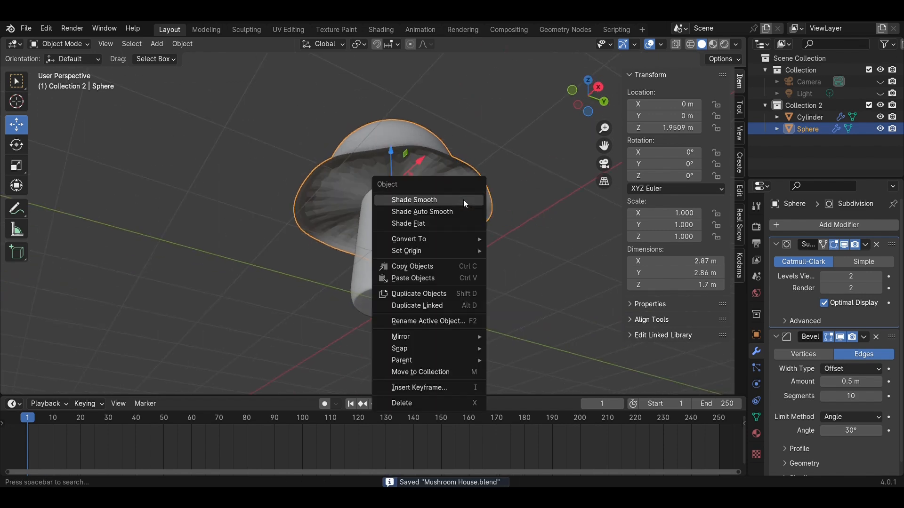
pyautogui.click(463, 199)
pyautogui.click(529, 196)
# Step: Add a horizontal loop cut around the stem, slid to slightly below its origin
pyautogui.moveTo(529, 196); pyautogui.dragTo(368, 234, button='middle')
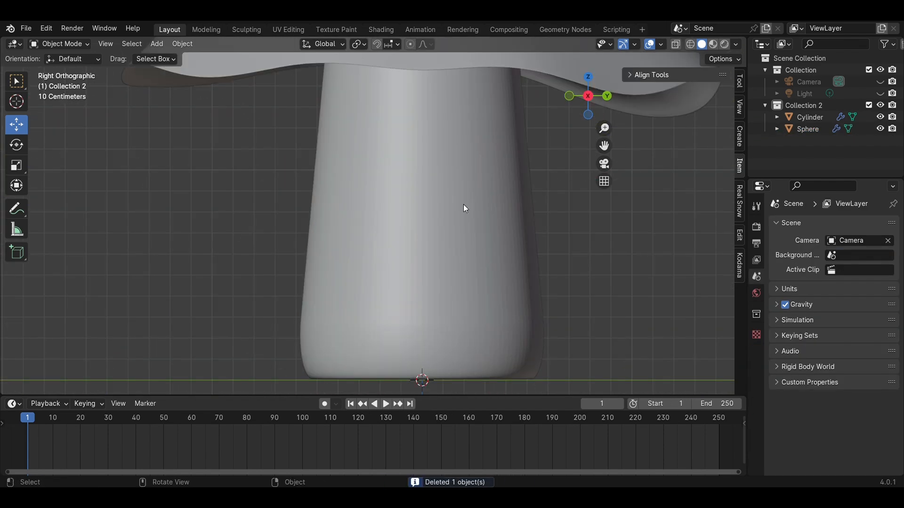
pyautogui.click(463, 204)
pyautogui.press('Tab')
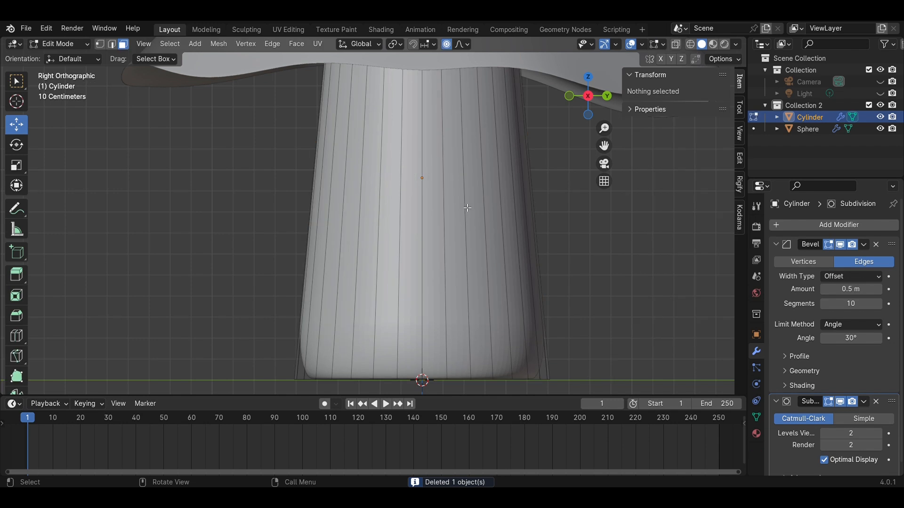
pyautogui.click(490, 199)
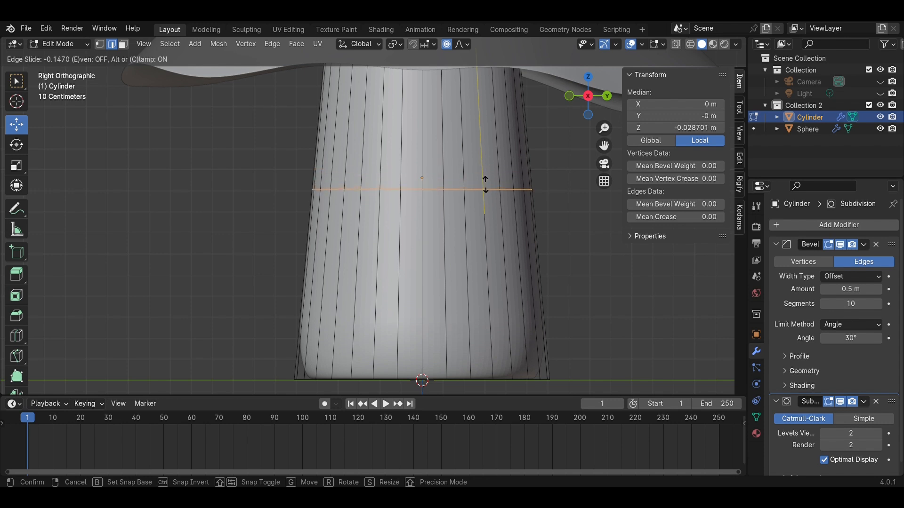
pyautogui.click(485, 187)
pyautogui.click(591, 236)
pyautogui.scroll(-3, 590, 235)
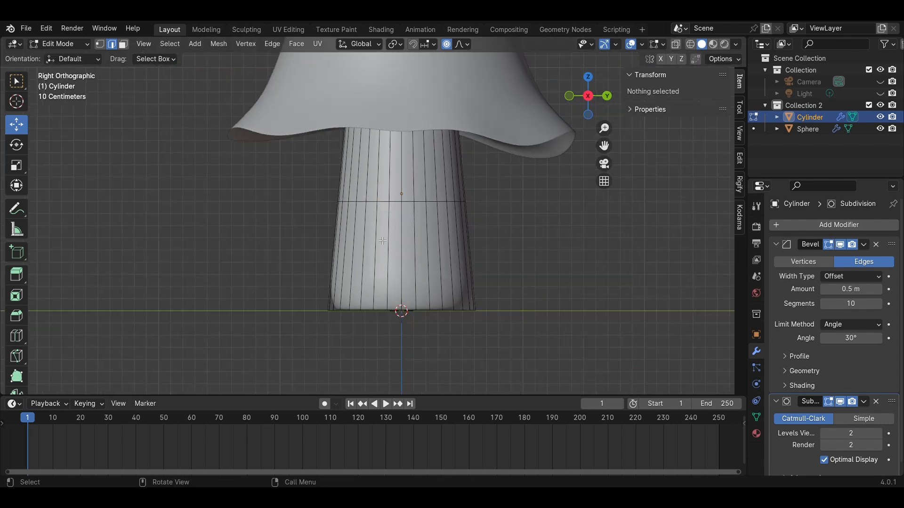
# Step: Select the six adjacent faces on the +X side of the stem, below the horizontal loop cut
pyautogui.press('3')
pyautogui.keyDown('shift'); pyautogui.click(371, 233); pyautogui.keyUp('shift')
pyautogui.keyDown('shift'); pyautogui.click(384, 232); pyautogui.keyUp('shift')
pyautogui.keyDown('shift'); pyautogui.click(399, 231); pyautogui.keyUp('shift')
pyautogui.keyDown('shift'); pyautogui.click(410, 229); pyautogui.keyUp('shift')
pyautogui.keyDown('shift'); pyautogui.click(423, 234); pyautogui.keyUp('shift')
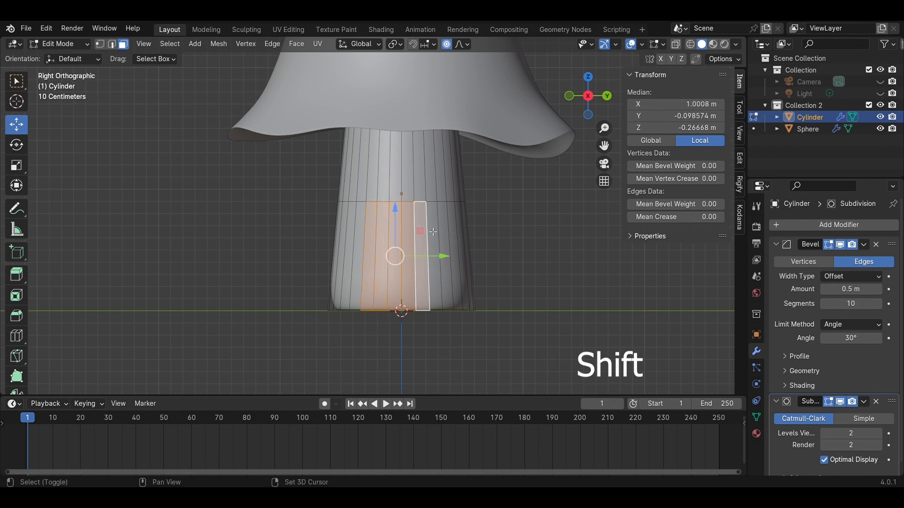
pyautogui.keyDown('shift'); pyautogui.click(436, 232); pyautogui.keyUp('shift')
# Step: Duplicate the selected stem faces, move the copy about 0.67 m along X and separate it into its own object
pyautogui.scroll(2, 451, 257)
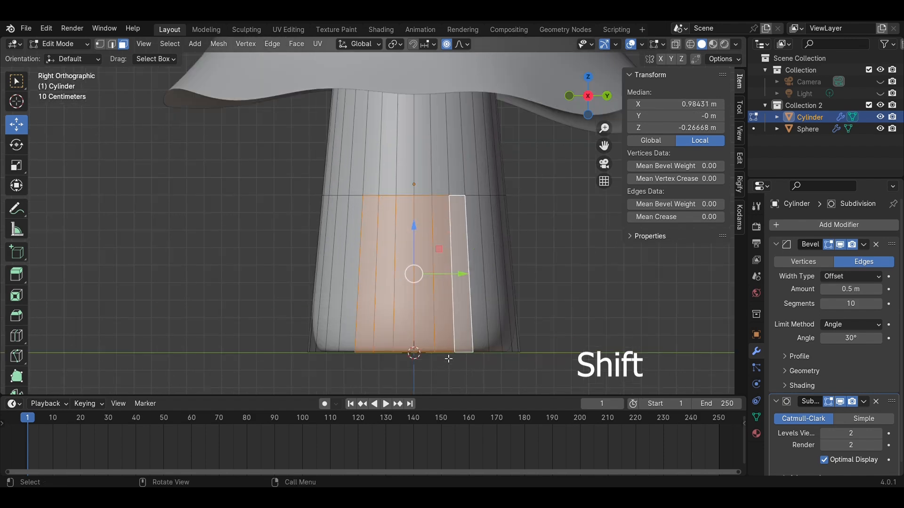
pyautogui.scroll(-2, 448, 359)
pyautogui.moveTo(448, 358); pyautogui.dragTo(433, 369, button='middle')
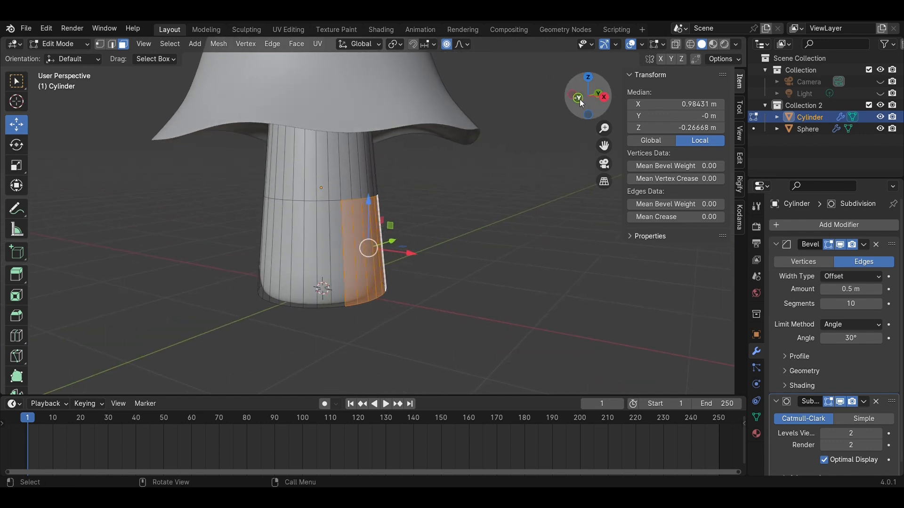
pyautogui.click(579, 99)
pyautogui.hotkey('shift', 'd')
pyautogui.press('x')
pyautogui.click(535, 283)
pyautogui.press('p')
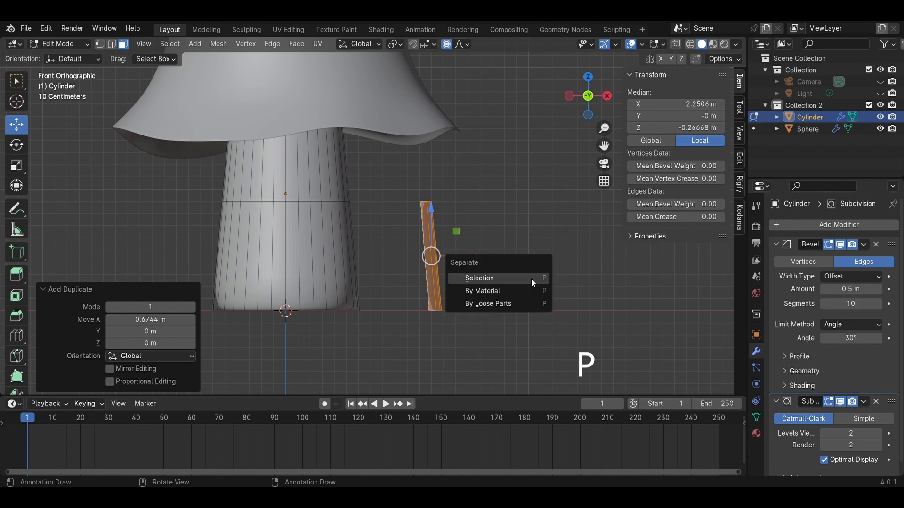
pyautogui.click(531, 279)
pyautogui.press('Tab')
# Step: Select the separated door panel and set its origin to its geometry
pyautogui.moveTo(568, 267); pyautogui.dragTo(541, 282, button='middle')
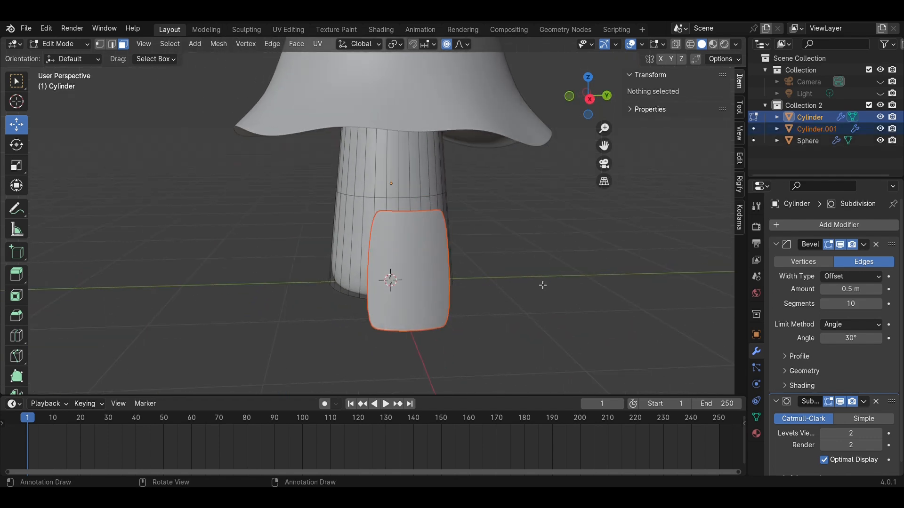
pyautogui.click(420, 248)
pyautogui.rightClick(420, 247)
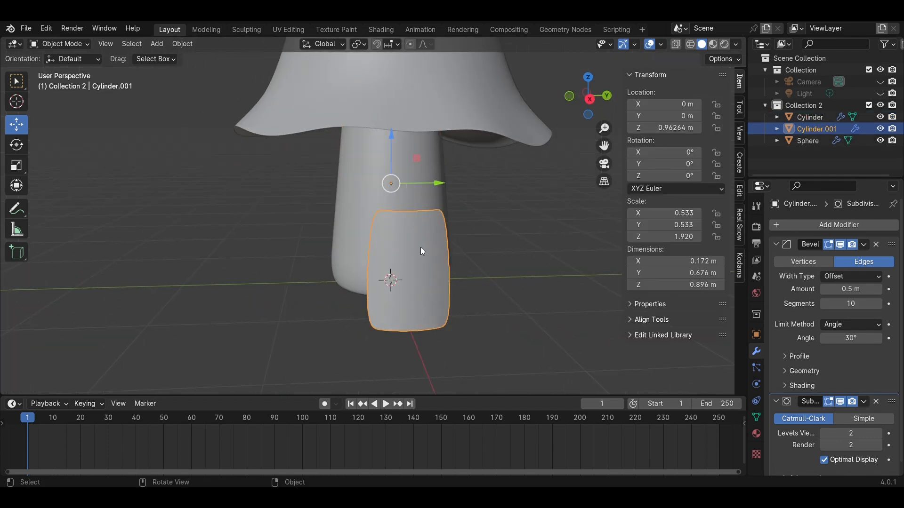
pyautogui.moveTo(417, 298)
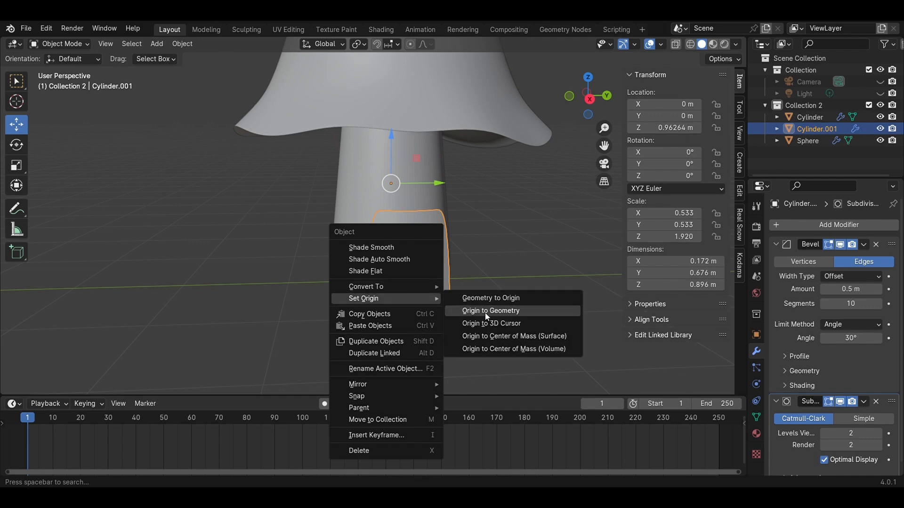
pyautogui.click(484, 312)
pyautogui.click(491, 280)
# Step: Edit the door panel and add a centred vertical loop cut in each of its two outermost face columns
pyautogui.moveTo(491, 280); pyautogui.dragTo(502, 200, button='middle')
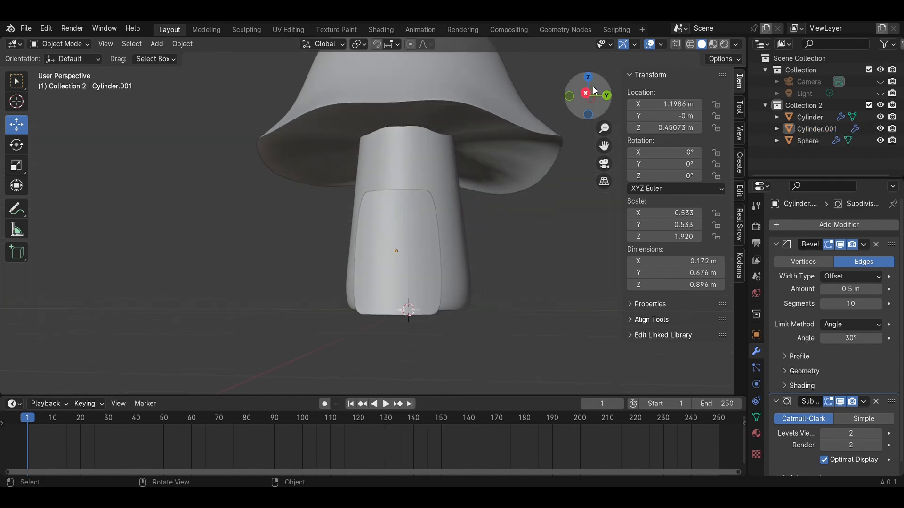
pyautogui.click(588, 97)
pyautogui.scroll(3, 489, 178)
pyautogui.click(433, 267)
pyautogui.press('Tab')
pyautogui.scroll(-4, 433, 266)
pyautogui.scroll(5, 459, 281)
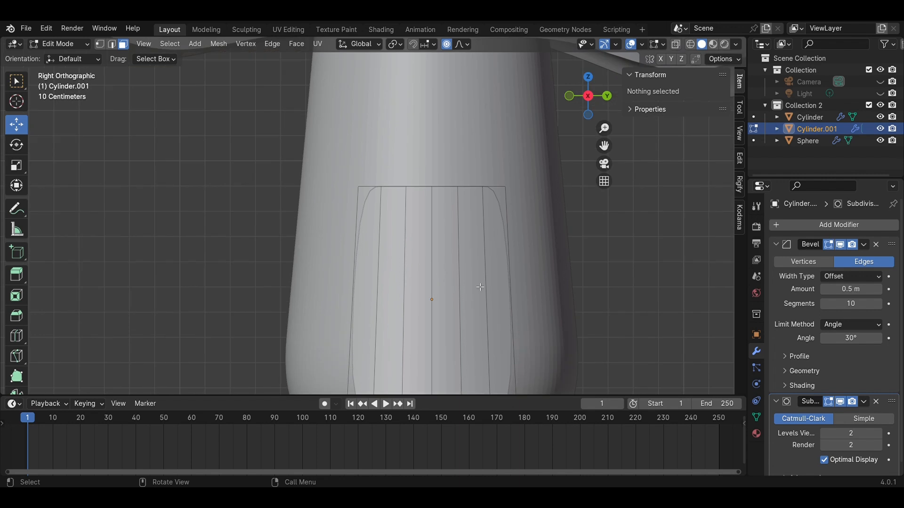
pyautogui.keyDown('shift'); pyautogui.moveTo(455, 249); pyautogui.dragTo(411, 206, button='middle'); pyautogui.keyUp('shift')
pyautogui.click(17, 166)
pyautogui.scroll(-2, 428, 233)
pyautogui.keyDown('shift'); pyautogui.moveTo(496, 202); pyautogui.dragTo(450, 125, button='middle'); pyautogui.keyUp('shift')
pyautogui.keyDown('shift'); pyautogui.moveTo(393, 150); pyautogui.dragTo(381, 200, button='middle'); pyautogui.keyUp('shift')
pyautogui.scroll(3, 327, 193)
pyautogui.hotkey('ctrl', 'r')
pyautogui.click(257, 92)
pyautogui.rightClick(257, 92)
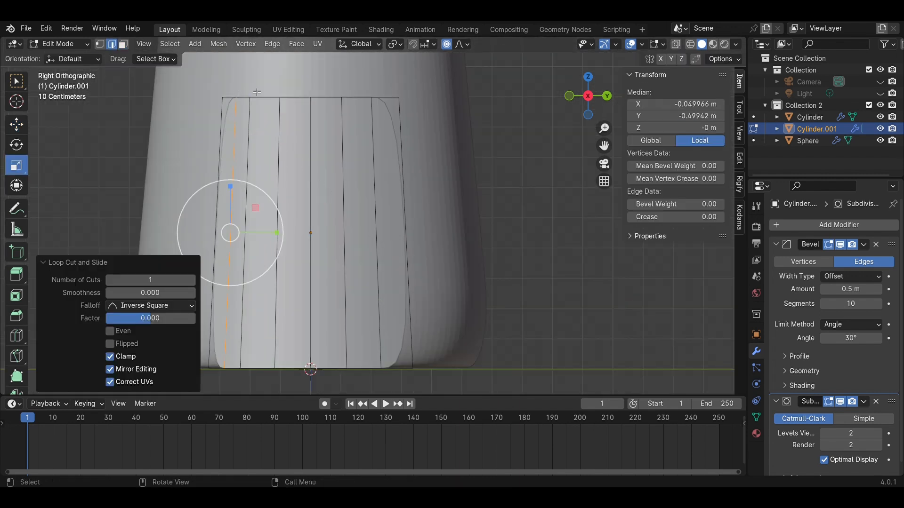
pyautogui.hotkey('ctrl', 'r')
pyautogui.click(396, 132)
pyautogui.rightClick(396, 132)
# Step: Add a horizontal loop cut across the door panel, slid close to its upper edge
pyautogui.hotkey('ctrl', 'r')
pyautogui.click(403, 142)
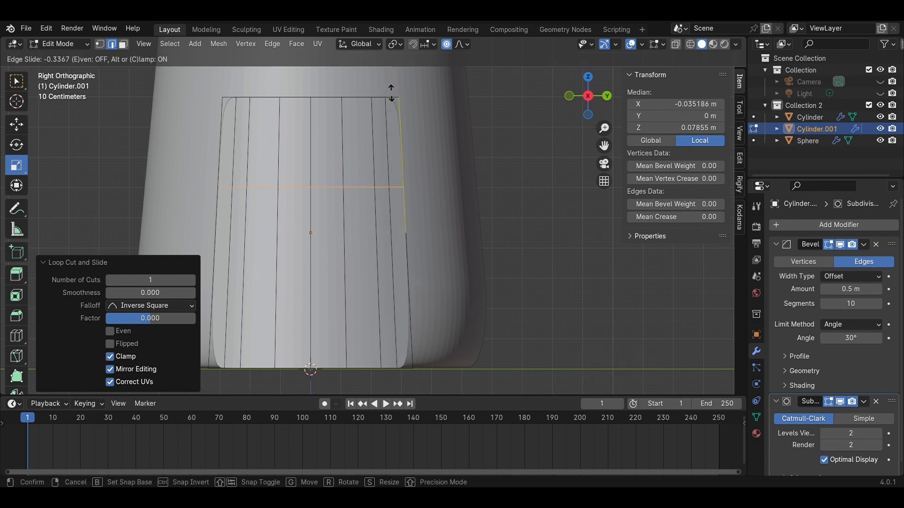
pyautogui.click(371, 374)
pyautogui.click(617, 236)
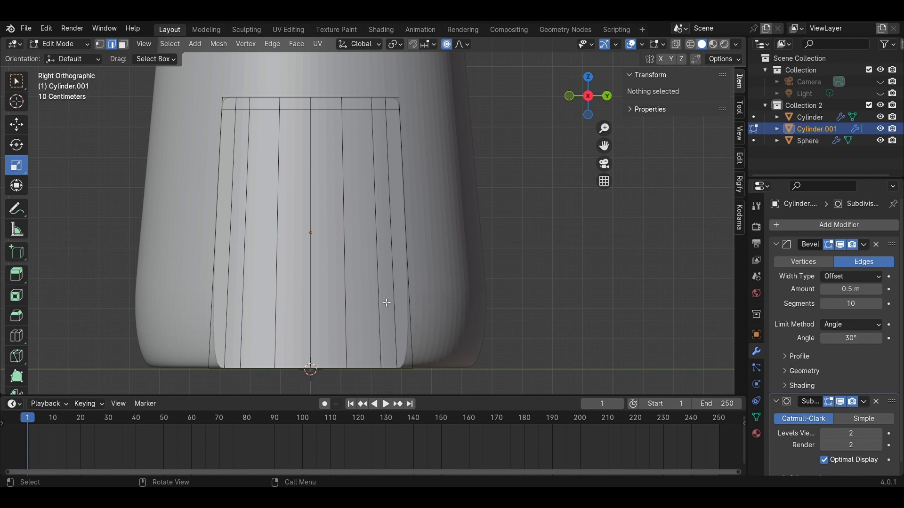
# Step: Select the door panel's border faces along its upper edge and down both sides as a frame
pyautogui.press('3')
pyautogui.keyDown('shift'); pyautogui.click(236, 104); pyautogui.keyUp('shift')
pyautogui.keyDown('shift'); pyautogui.click(264, 104); pyautogui.keyUp('shift')
pyautogui.keyDown('shift'); pyautogui.click(311, 108); pyautogui.keyUp('shift')
pyautogui.keyDown('shift'); pyautogui.click(362, 105); pyautogui.keyUp('shift')
pyautogui.keyDown('shift'); pyautogui.click(389, 105); pyautogui.keyUp('shift')
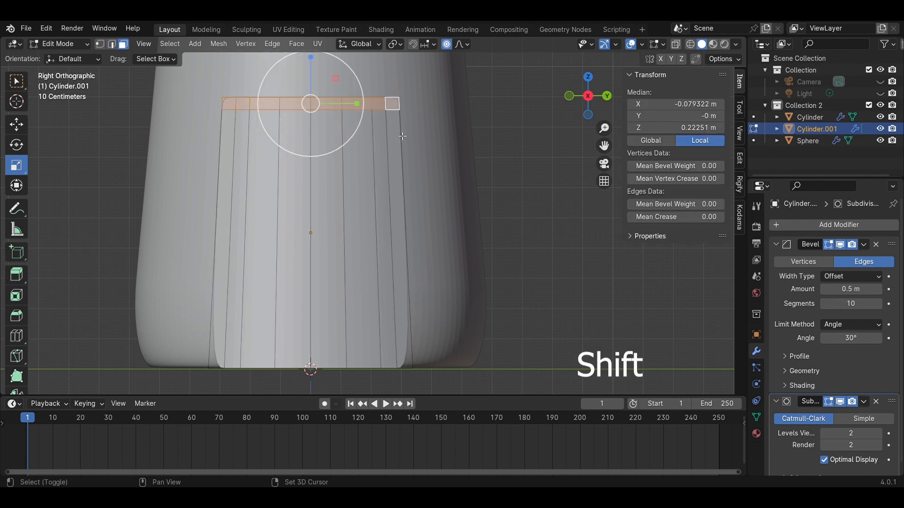
pyautogui.keyDown('shift'); pyautogui.click(399, 198); pyautogui.keyUp('shift')
pyautogui.keyDown('shift'); pyautogui.click(224, 202); pyautogui.keyUp('shift')
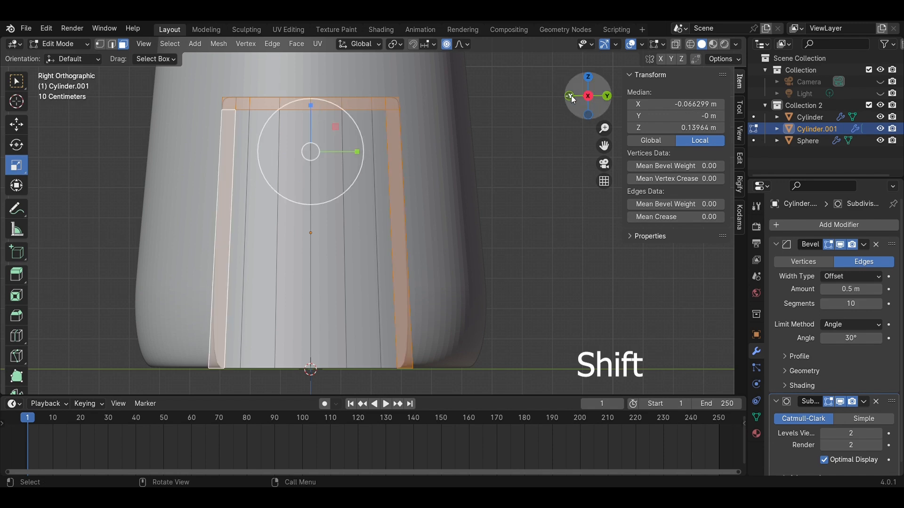
# Step: Extrude the selected door frame faces about 0.108 m along X in the front view
pyautogui.click(570, 96)
pyautogui.moveTo(445, 245); pyautogui.dragTo(442, 243, button='middle')
pyautogui.scroll(-3, 443, 242)
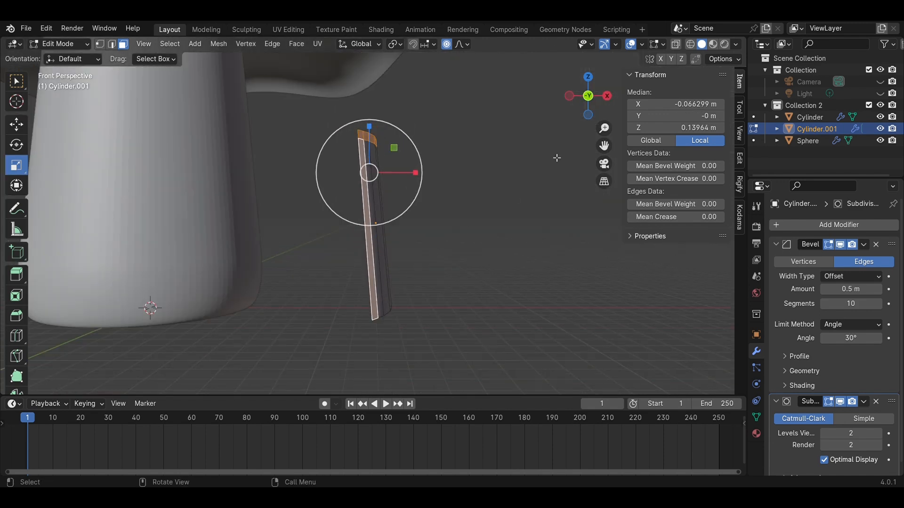
pyautogui.click(587, 96)
pyautogui.press('e')
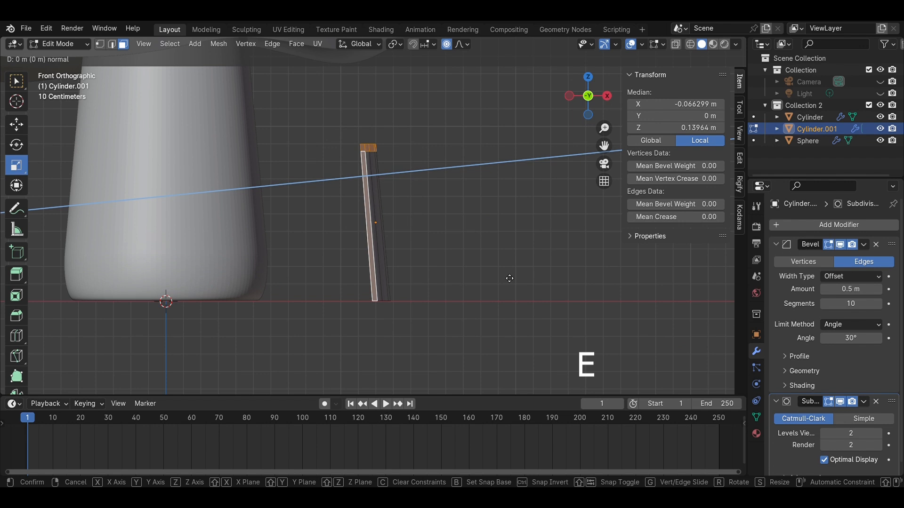
pyautogui.press('y')
pyautogui.press('x')
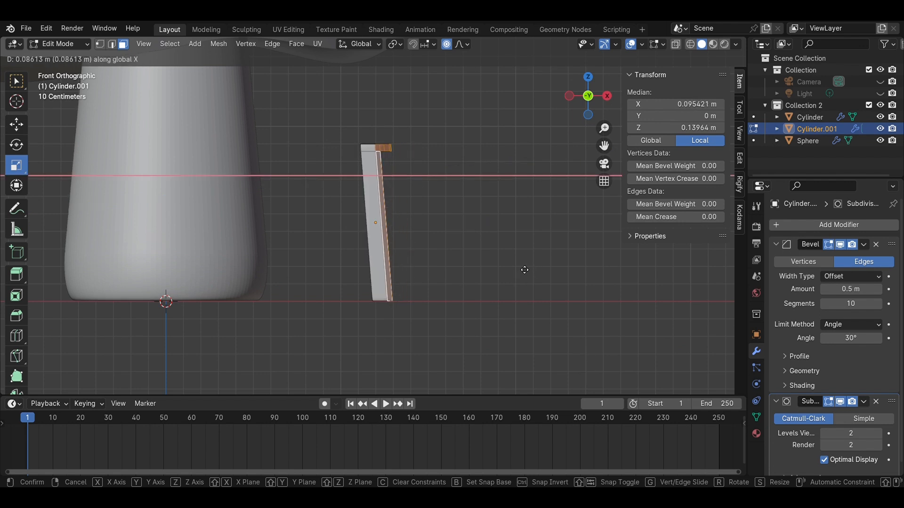
pyautogui.click(565, 269)
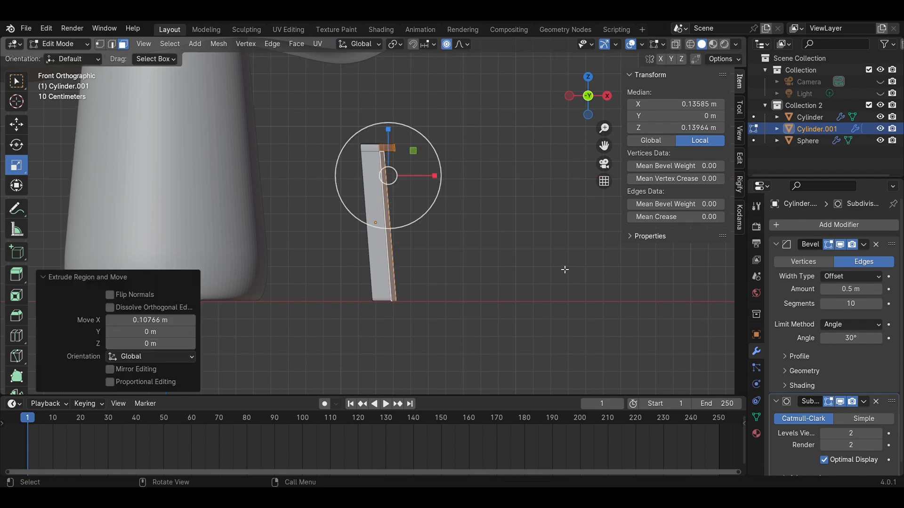
# Step: Return to Object Mode and save the file with the extruded door frame
pyautogui.click(564, 269)
pyautogui.moveTo(565, 269); pyautogui.dragTo(330, 203, button='middle')
pyautogui.press('Tab')
pyautogui.hotkey('ctrl', 's')
# Step: Add vertical loop cuts to the door's recessed panel, just inside the frame on both sides
pyautogui.scroll(4, 349, 254)
pyautogui.press('Tab')
pyautogui.hotkey('ctrl', 'r')
pyautogui.click(261, 104)
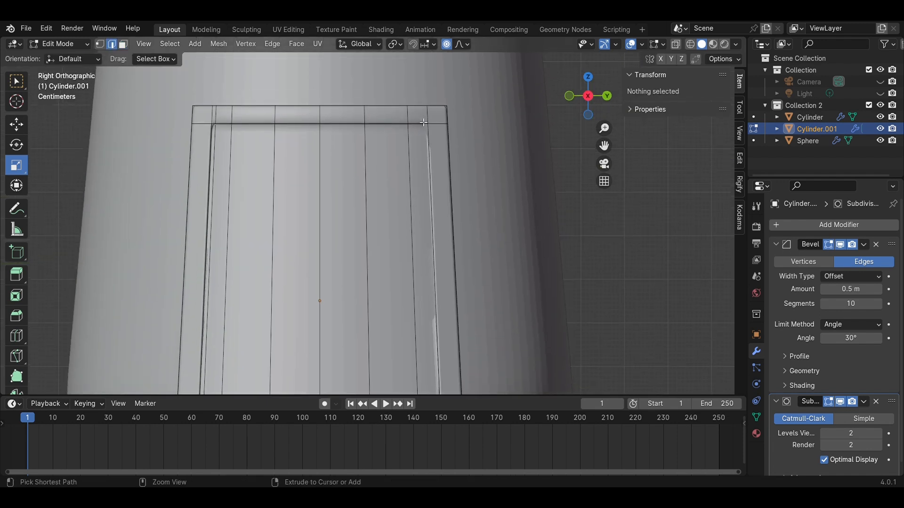
pyautogui.hotkey('ctrl', 'r')
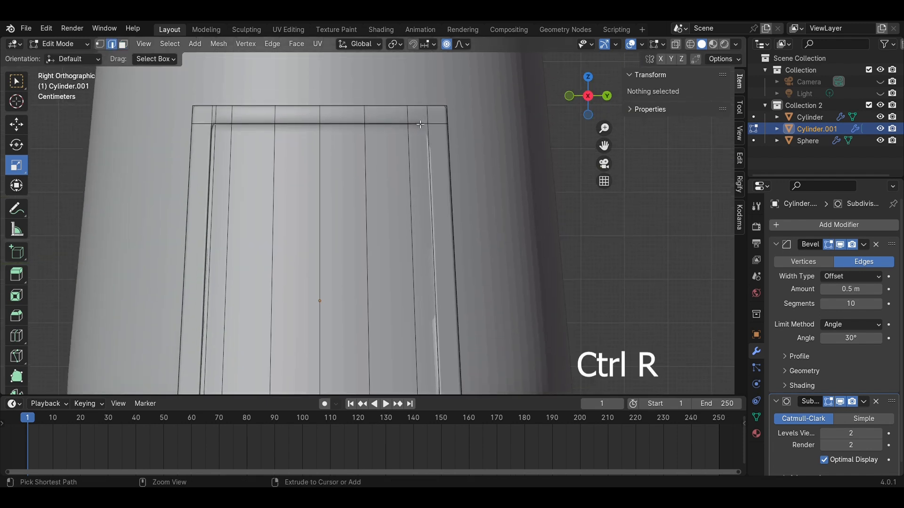
pyautogui.click(424, 117)
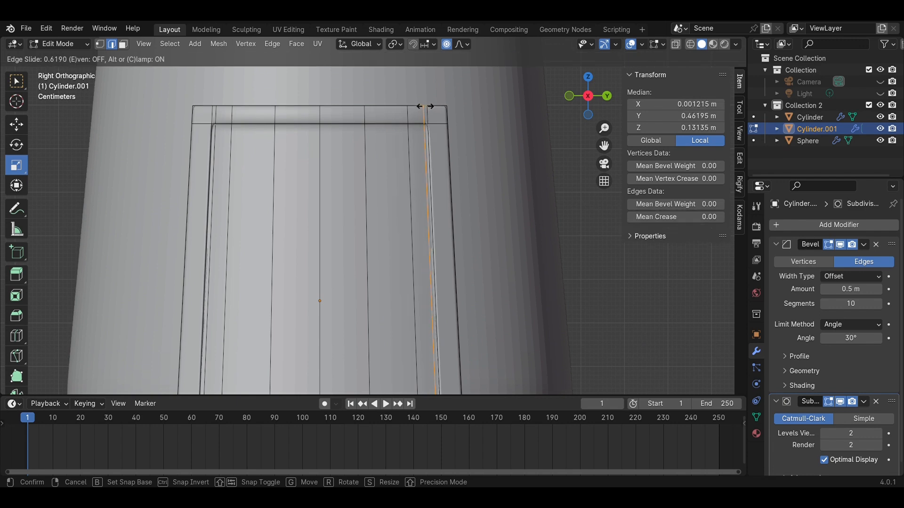
pyautogui.click(423, 106)
pyautogui.click(549, 169)
# Step: Add a vertical loop cut beside the first panel edge on the -Y side of the door's centre, with a slide factor of about 0.8
pyautogui.scroll(-3, 549, 169)
pyautogui.moveTo(464, 231); pyautogui.dragTo(452, 270, button='middle')
pyautogui.moveTo(362, 256); pyautogui.dragTo(387, 175, button='middle')
pyautogui.hotkey('ctrl', 'r')
pyautogui.click(347, 128)
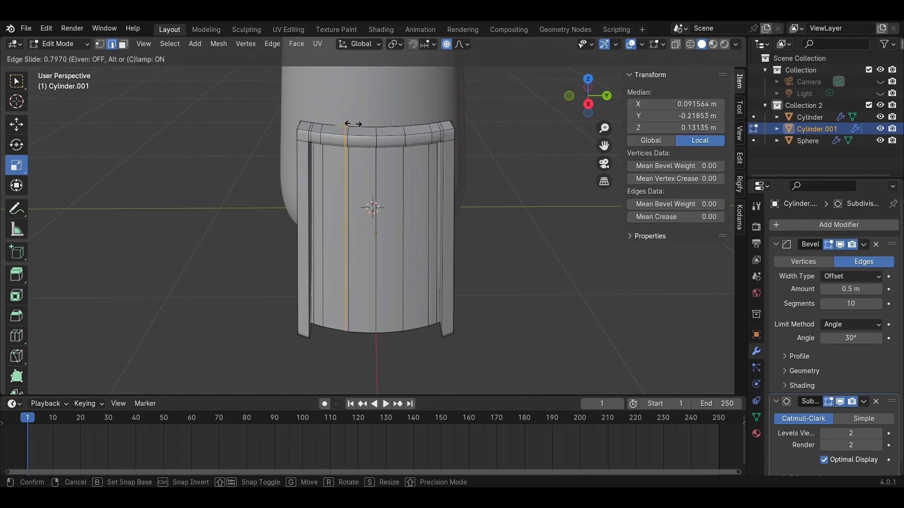
pyautogui.click(353, 124)
# Step: Add a vertical loop cut just beside the door's centre edge, with a slide factor of about 0.81
pyautogui.click(587, 104)
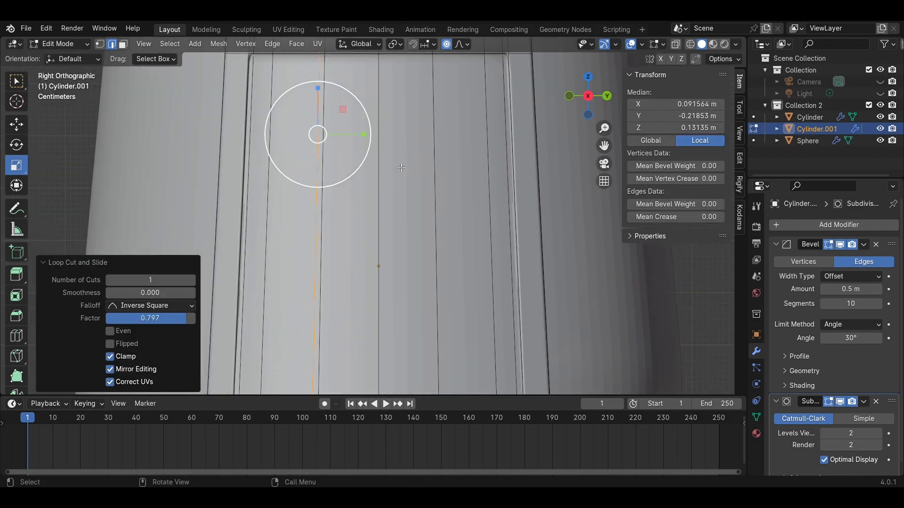
pyautogui.scroll(-2, 401, 168)
pyautogui.keyDown('shift'); pyautogui.moveTo(401, 168); pyautogui.dragTo(403, 189, button='middle'); pyautogui.keyUp('shift')
pyautogui.scroll(3, 403, 189)
pyautogui.keyDown('shift'); pyautogui.moveTo(386, 59); pyautogui.dragTo(400, 128, button='middle'); pyautogui.keyUp('shift')
pyautogui.hotkey('ctrl', 'r')
pyautogui.click(400, 106)
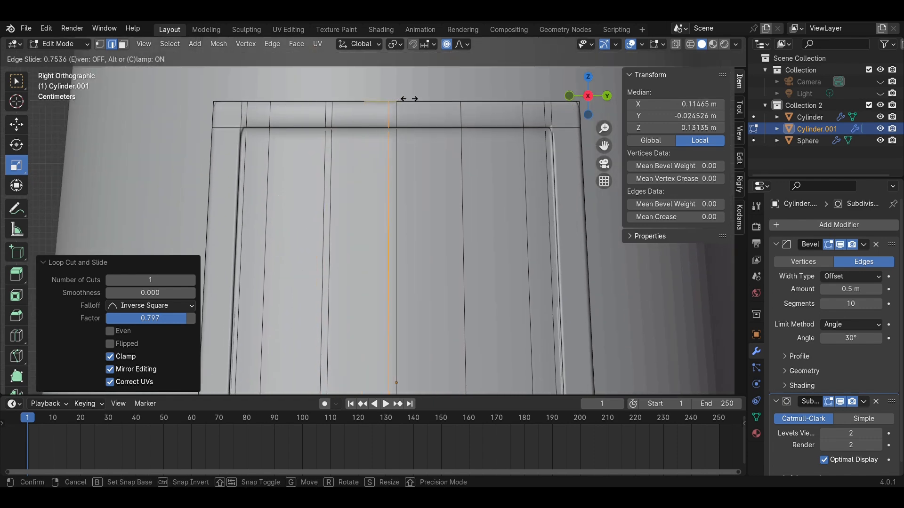
pyautogui.click(410, 98)
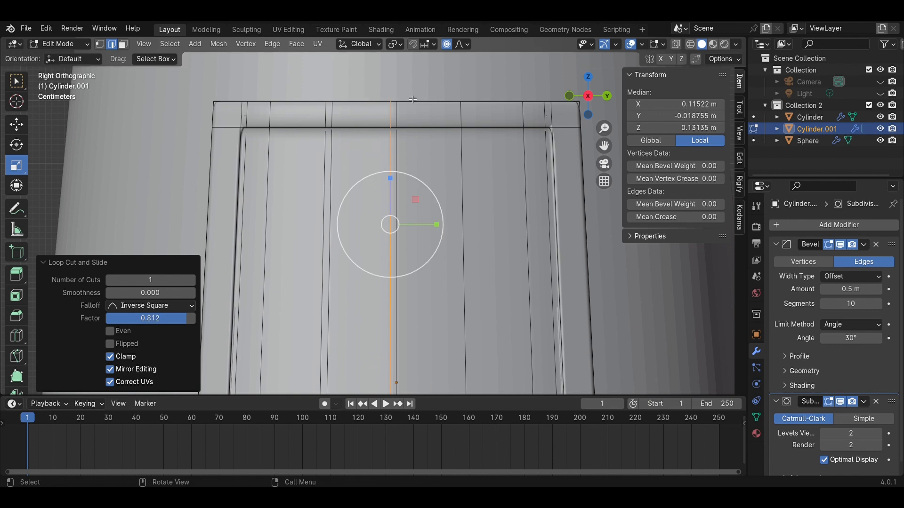
# Step: Add vertical loop cuts beside the next two panel edges on the door's +Y side, the first with a slide factor of about 0.855
pyautogui.press('g')
pyautogui.press('g')
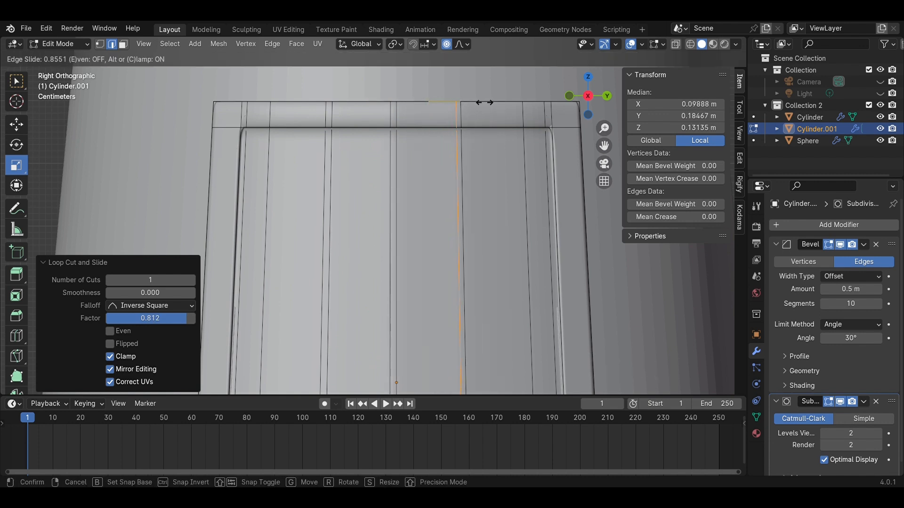
pyautogui.click(484, 101)
pyautogui.hotkey('ctrl', 'r')
pyautogui.click(512, 100)
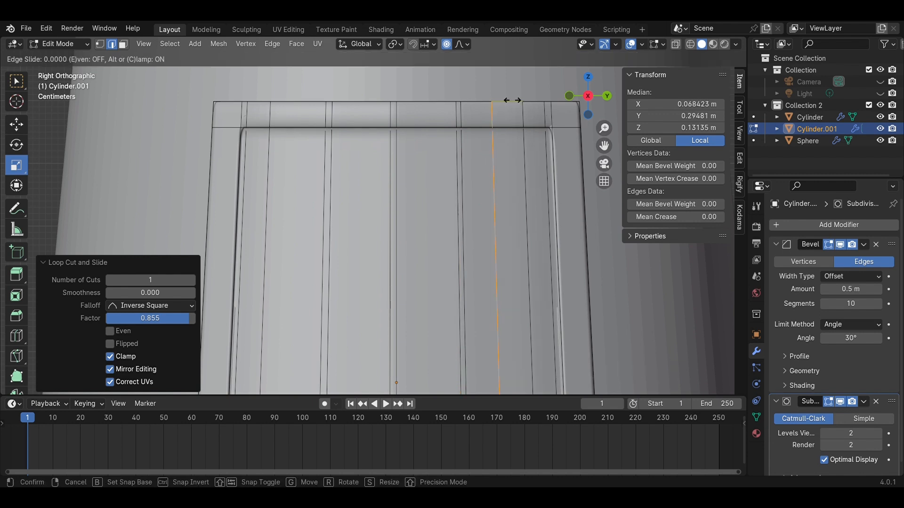
pyautogui.click(539, 96)
pyautogui.scroll(-3, 584, 248)
pyautogui.click(632, 262)
# Step: Select the wide vertical plank faces of the door's recessed panel, leaving out the narrow strips between them
pyautogui.scroll(-4, 541, 274)
pyautogui.moveTo(396, 261); pyautogui.dragTo(462, 265, button='middle')
pyautogui.scroll(3, 435, 277)
pyautogui.press('3')
pyautogui.keyDown('shift'); pyautogui.click(364, 223); pyautogui.keyUp('shift')
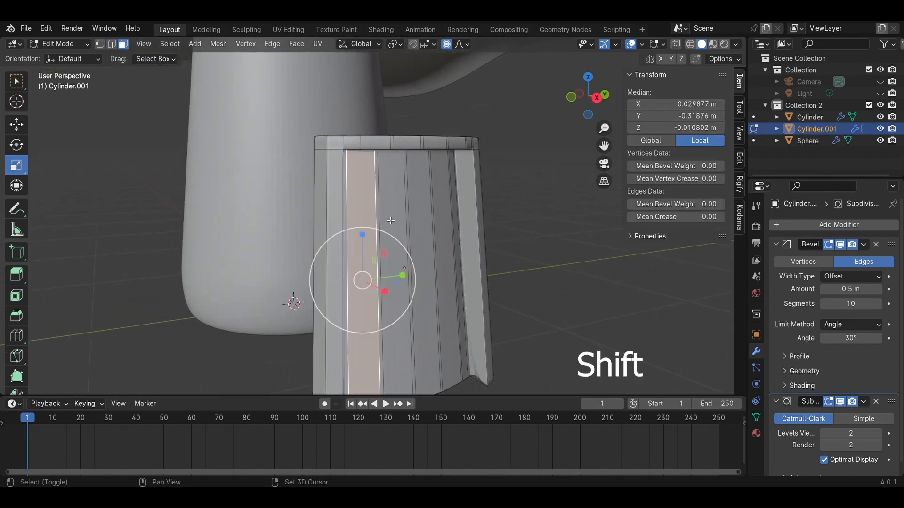
pyautogui.keyDown('shift'); pyautogui.click(391, 220); pyautogui.keyUp('shift')
pyautogui.keyDown('shift'); pyautogui.click(425, 214); pyautogui.keyUp('shift')
pyautogui.keyDown('shift'); pyautogui.click(456, 204); pyautogui.keyUp('shift')
pyautogui.moveTo(455, 205); pyautogui.dragTo(419, 223, button='middle')
pyautogui.keyDown('shift'); pyautogui.click(348, 192); pyautogui.keyUp('shift')
pyautogui.keyDown('shift'); pyautogui.click(480, 219); pyautogui.keyUp('shift')
pyautogui.moveTo(480, 218); pyautogui.dragTo(477, 254, button='middle')
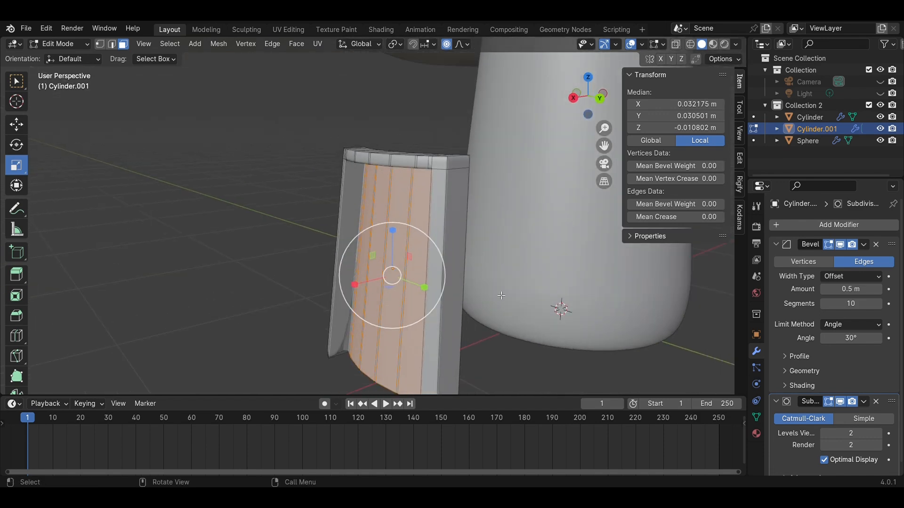
# Step: Extrude the selected door planks about 0.038 m along X
pyautogui.press('e')
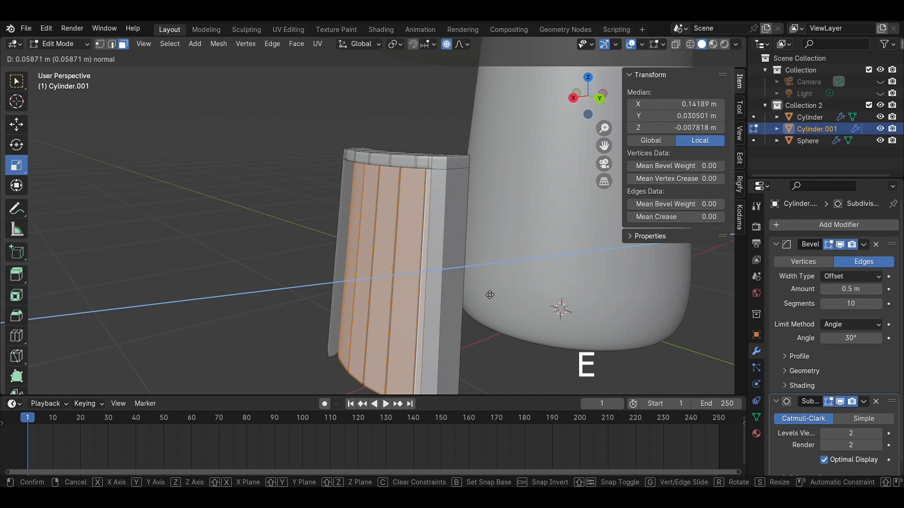
pyautogui.press('y')
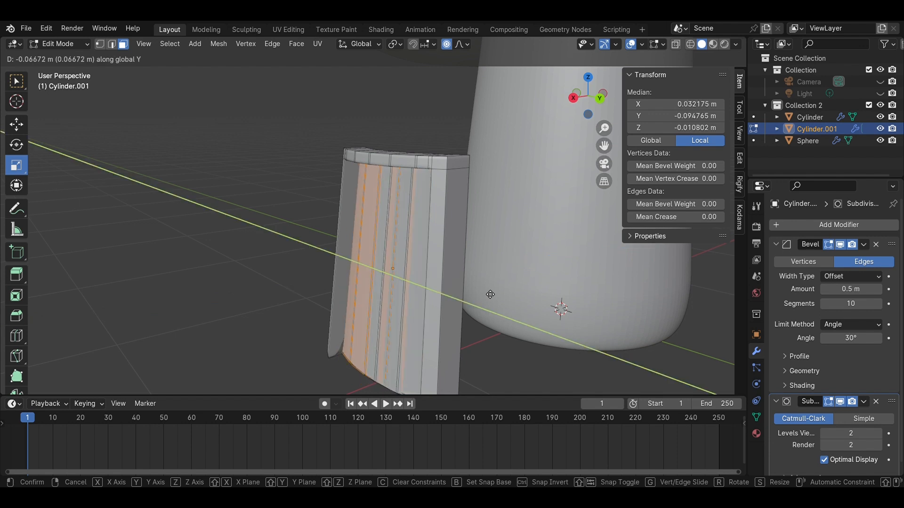
pyautogui.press('x')
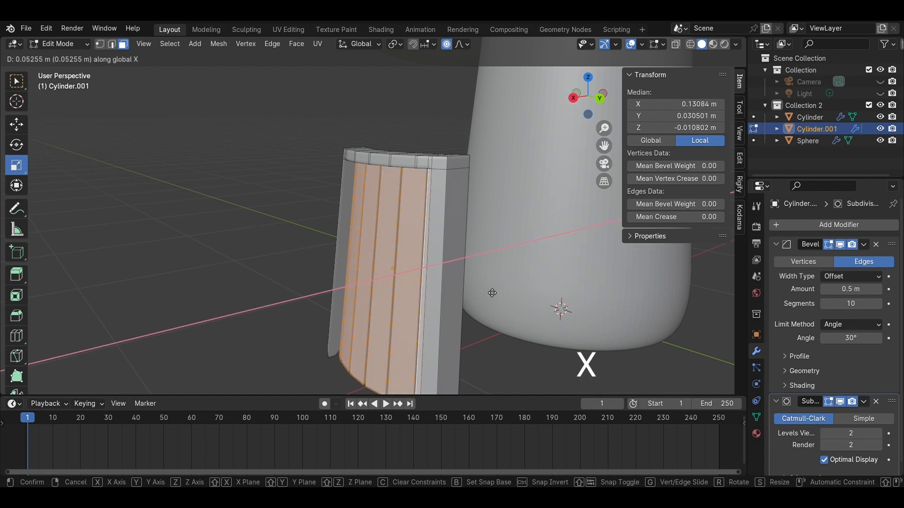
pyautogui.click(492, 291)
pyautogui.click(601, 97)
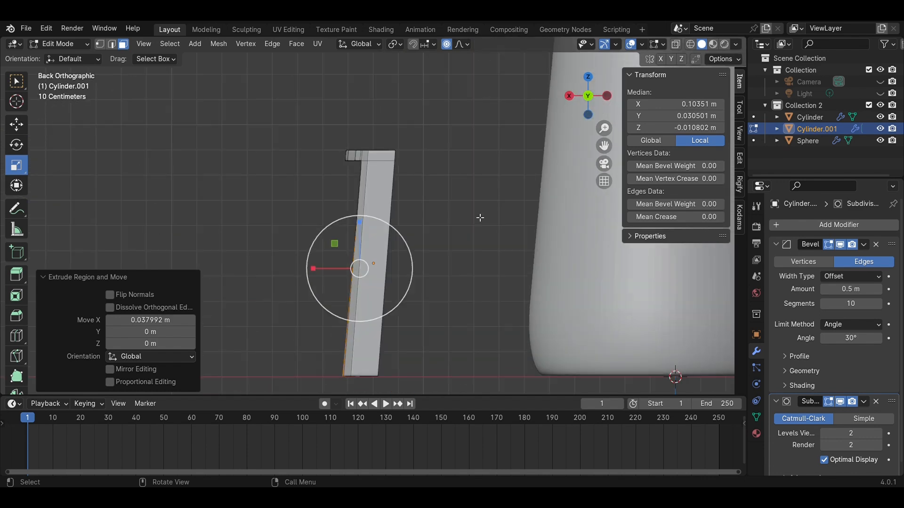
pyautogui.moveTo(466, 219); pyautogui.dragTo(629, 255, button='middle')
# Step: Leave Edit Mode on the door, switch to the right side view and save the file
pyautogui.press('Tab')
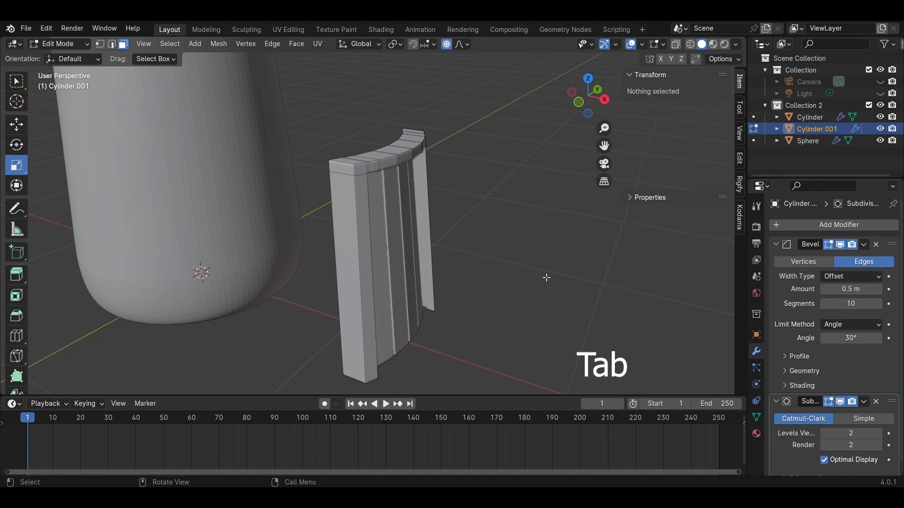
pyautogui.press('KP_3')
pyautogui.hotkey('ctrl', 's')
# Step: Add a horizontal loop cut close to the door's bottom edge with a slide factor of about 0.973
pyautogui.click(417, 308)
pyautogui.press('Tab')
pyautogui.keyDown('shift'); pyautogui.moveTo(488, 316); pyautogui.dragTo(476, 230, button='middle'); pyautogui.keyUp('shift')
pyautogui.hotkey('ctrl', 'r')
pyautogui.click(478, 216)
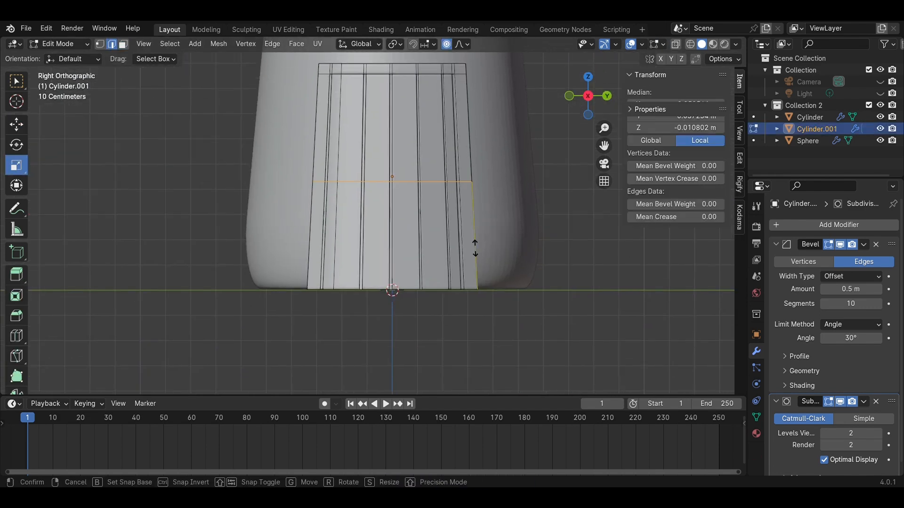
pyautogui.click(482, 305)
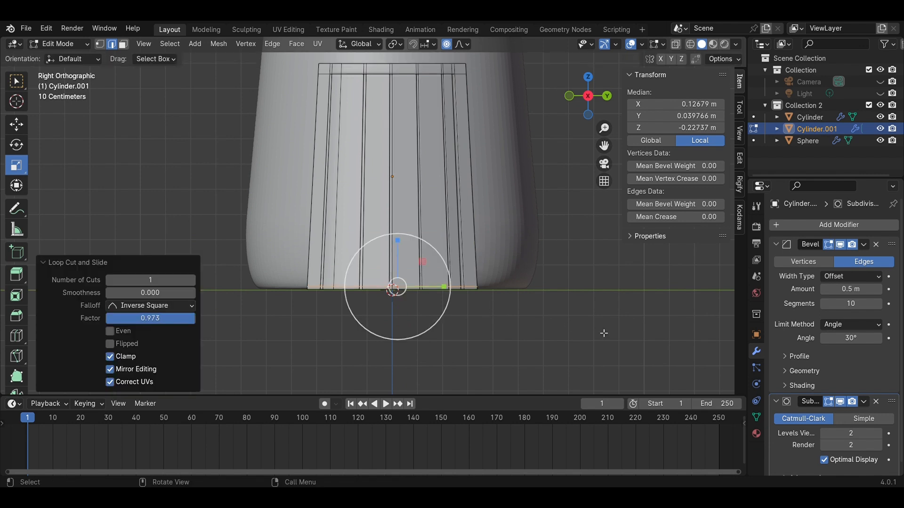
pyautogui.click(604, 333)
# Step: Turn off the door's Subdivision modifier display, leave Edit Mode and save the file
pyautogui.click(828, 402)
pyautogui.moveTo(492, 320); pyautogui.dragTo(262, 348, button='middle')
pyautogui.press('Tab')
pyautogui.hotkey('ctrl', 's')
# Step: Try smooth shading on the door
pyautogui.rightClick(381, 231)
pyautogui.click(376, 178)
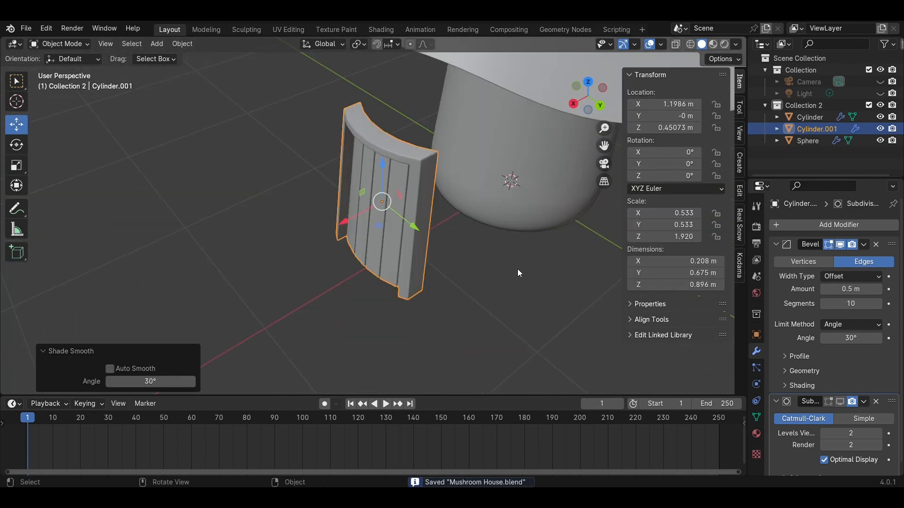
pyautogui.hotkey('ctrl', 'z')
# Step: Move the door along X to about 0.496 m, against the stem, and deselect it
pyautogui.moveTo(518, 270); pyautogui.dragTo(567, 231, button='middle')
pyautogui.moveTo(463, 231); pyautogui.dragTo(383, 267, button='middle')
pyautogui.moveTo(341, 208); pyautogui.dragTo(466, 191)
pyautogui.click(376, 226)
# Step: Add a mesh cylinder for the doorknob and set its Y rotation to 90°
pyautogui.moveTo(269, 235); pyautogui.dragTo(579, 129, button='middle')
pyautogui.scroll(-5, 468, 246)
pyautogui.hotkey('shift', 'a')
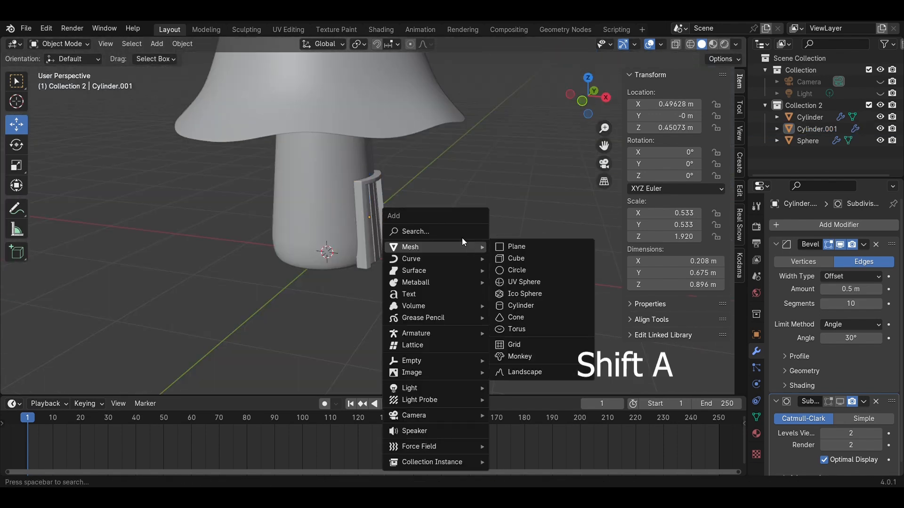
pyautogui.moveTo(462, 247)
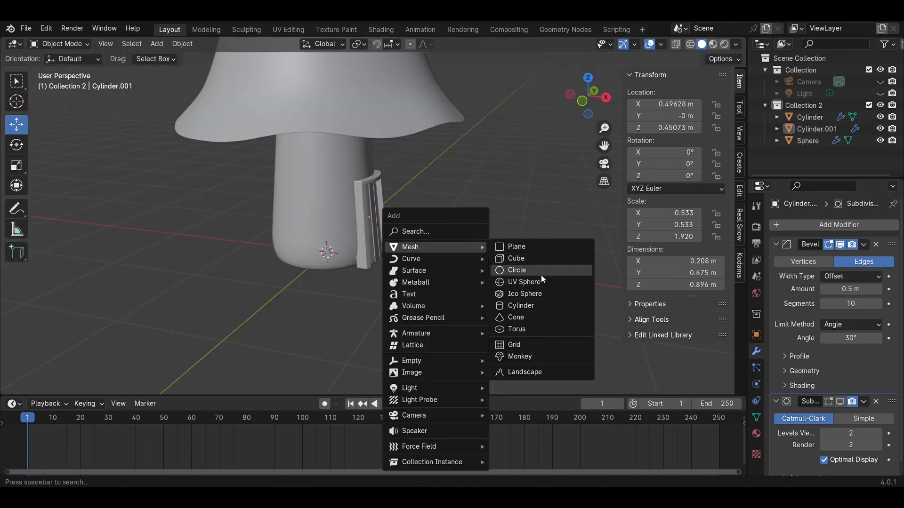
pyautogui.click(527, 305)
pyautogui.click(605, 97)
pyautogui.moveTo(673, 153); pyautogui.dragTo(685, 168)
pyautogui.hotkey('ctrl', 'z')
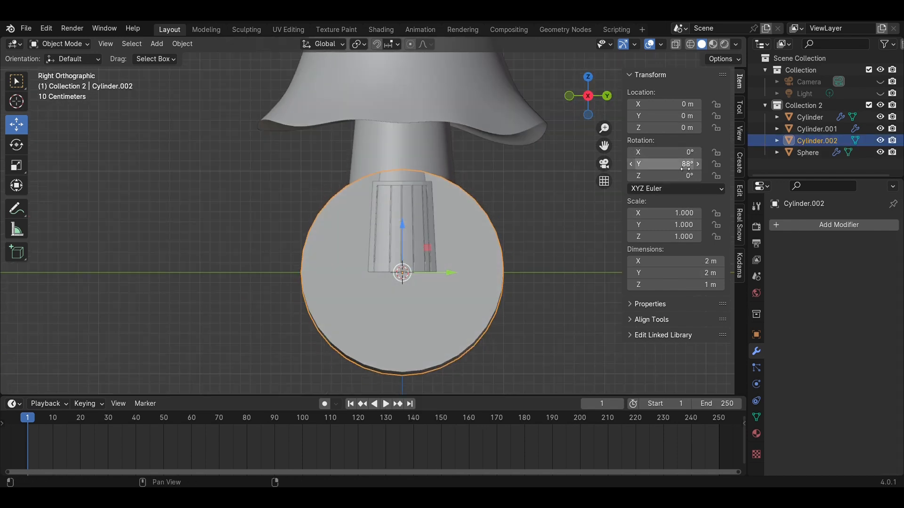
pyautogui.write('90')
pyautogui.press('Return')
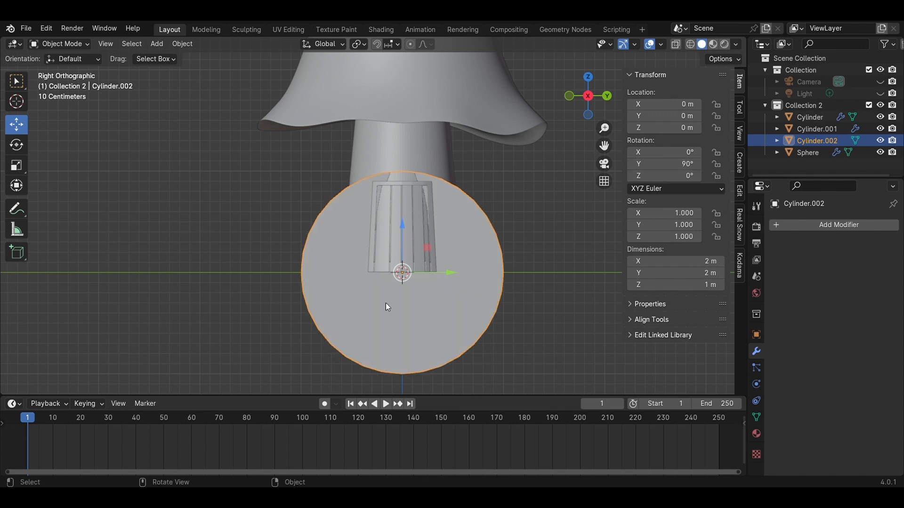
# Step: Scale the cylinder to about 0.035 and move it in front of the door at about X 0.944, Y 0.200, Z 0.433 m
pyautogui.press('s')
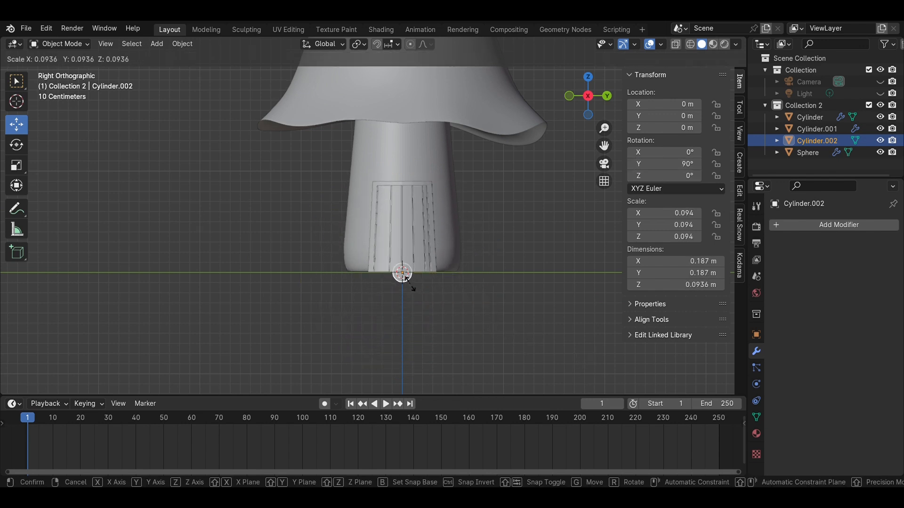
pyautogui.click(402, 277)
pyautogui.moveTo(404, 237); pyautogui.dragTo(404, 194)
pyautogui.moveTo(446, 229); pyautogui.dragTo(501, 231)
pyautogui.scroll(4, 501, 230)
pyautogui.moveTo(574, 233); pyautogui.dragTo(379, 188, button='middle')
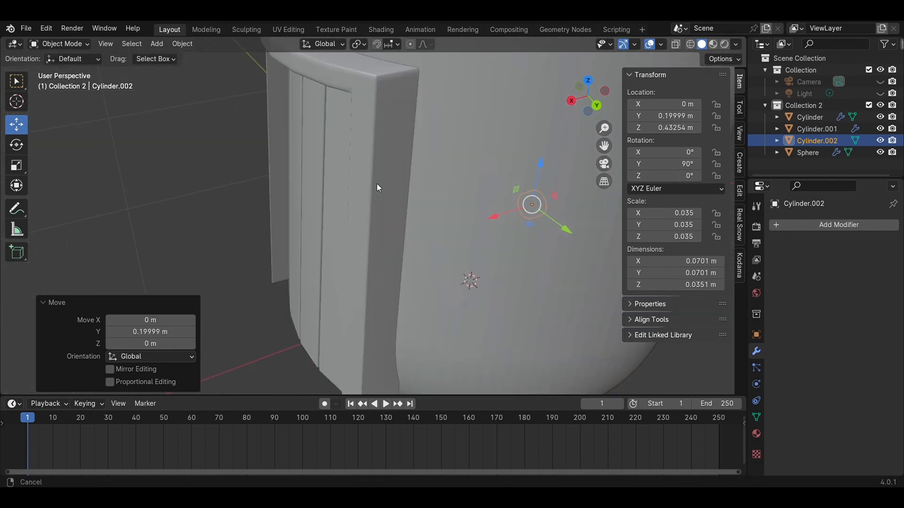
pyautogui.scroll(-2, 378, 187)
pyautogui.moveTo(433, 215); pyautogui.dragTo(186, 292)
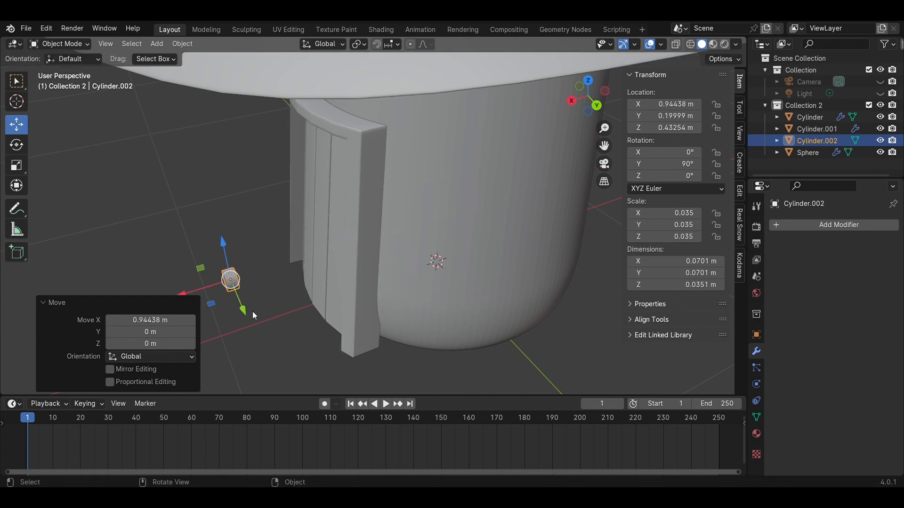
# Step: Extrude the doorknob cylinder's outer end face about 0.005 m outward in Edit Mode
pyautogui.press('KP_Decimal')
pyautogui.press('Tab')
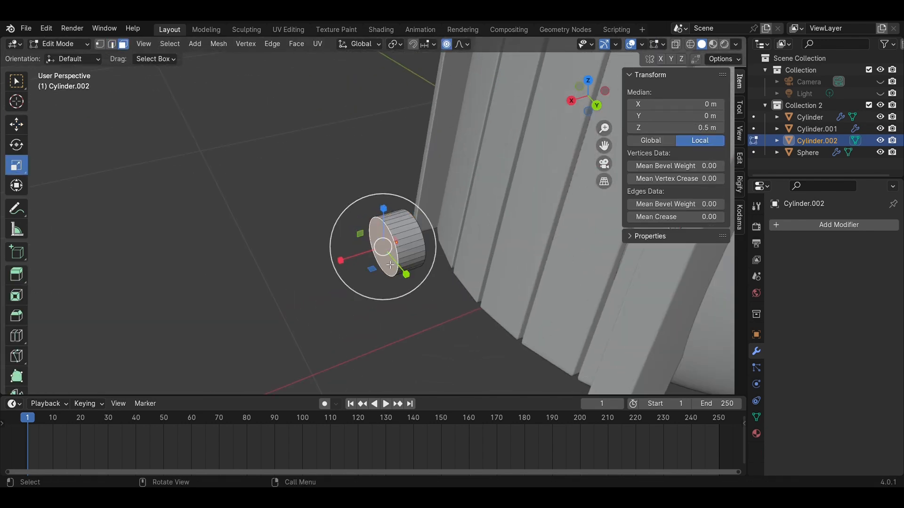
pyautogui.moveTo(390, 265); pyautogui.dragTo(435, 273, button='middle')
pyautogui.press('e')
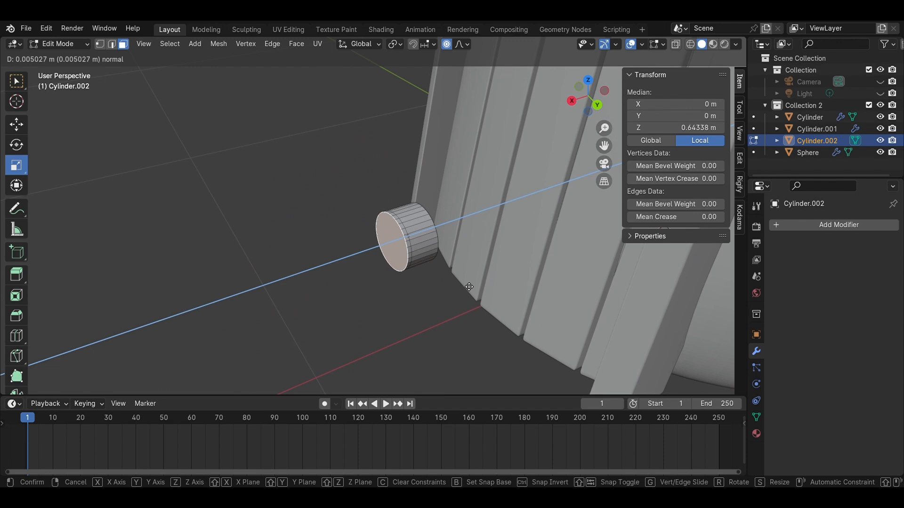
pyautogui.click(469, 287)
# Step: Scale the doorknob's outer end face by about 1.199 with proportional editing on
pyautogui.moveTo(469, 286); pyautogui.dragTo(628, 236, button='middle')
pyautogui.press('s')
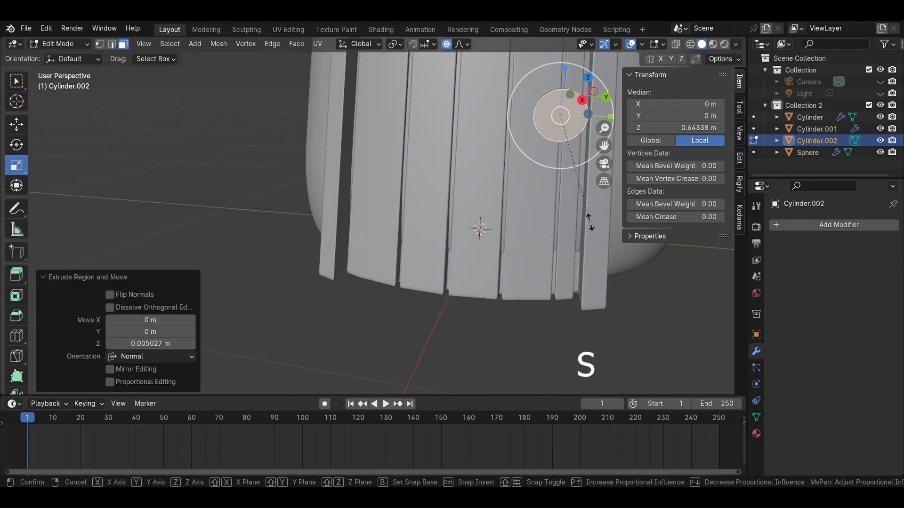
pyautogui.click(638, 224)
pyautogui.moveTo(590, 81); pyautogui.dragTo(398, 167)
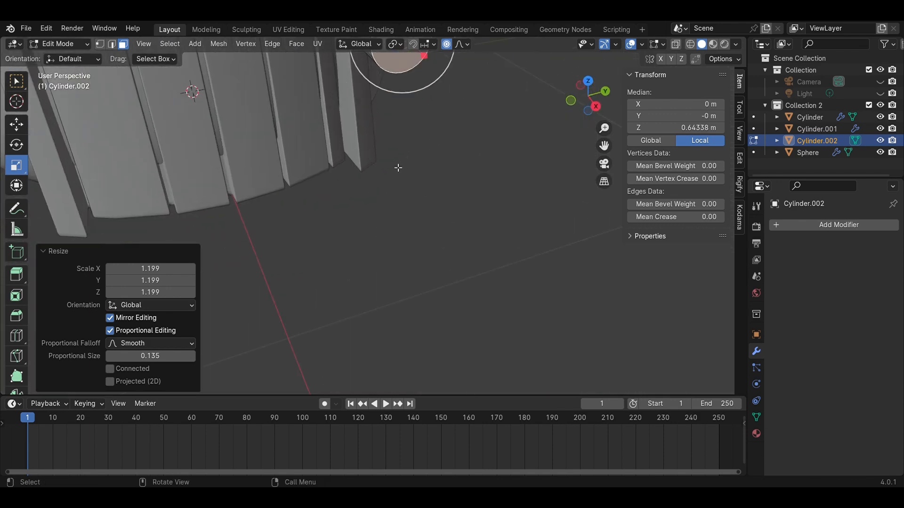
# Step: Turn off proportional editing and scale the doorknob's outer end face by about 1.19 to form a flared rim
pyautogui.keyDown('shift'); pyautogui.moveTo(398, 167); pyautogui.dragTo(482, 329, button='middle'); pyautogui.keyUp('shift')
pyautogui.moveTo(493, 280); pyautogui.dragTo(555, 254, button='middle')
pyautogui.press('o')
pyautogui.press('s')
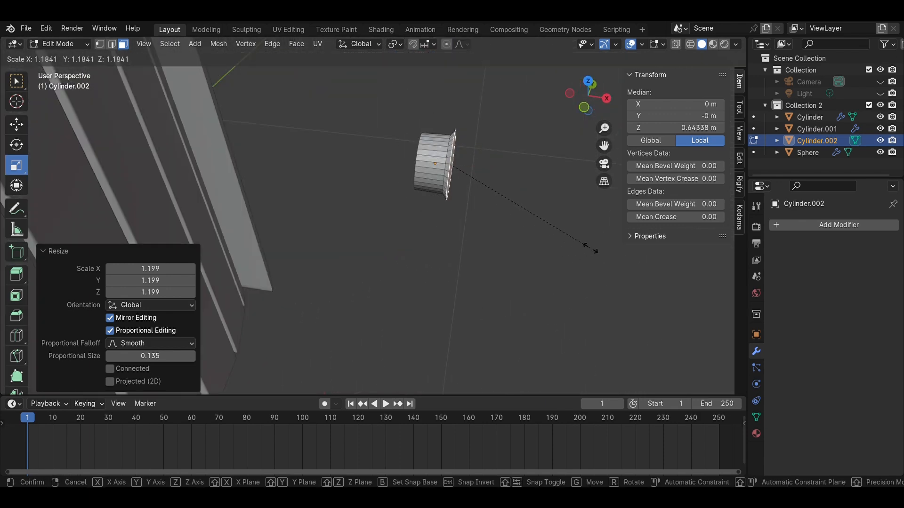
pyautogui.click(590, 250)
# Step: Extrude the enlarged end face about 0.09 m outward to form the knob head, and save the file
pyautogui.press('e')
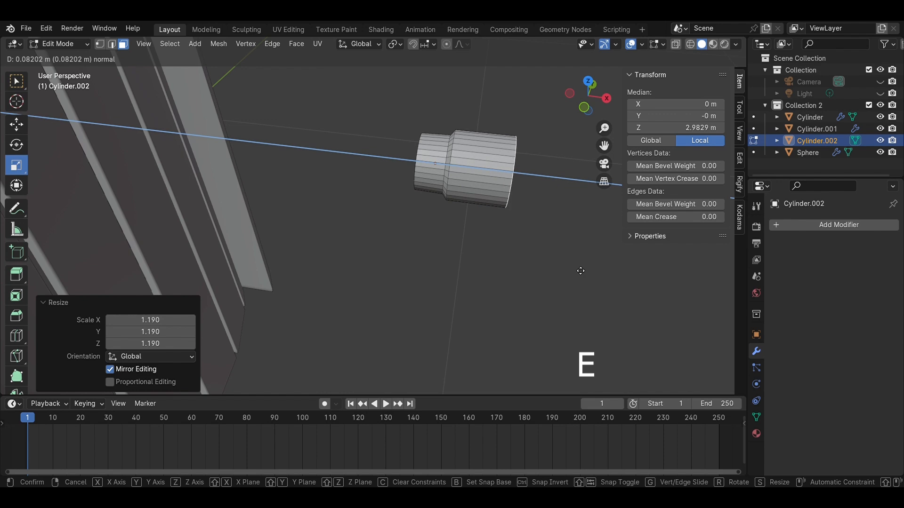
pyautogui.click(587, 270)
pyautogui.press('Tab')
pyautogui.hotkey('ctrl', 's')
# Step: Inset the doorknob's outer end face by about 0.214 m
pyautogui.moveTo(569, 284); pyautogui.dragTo(521, 230, button='middle')
pyautogui.press('Tab')
pyautogui.press('i')
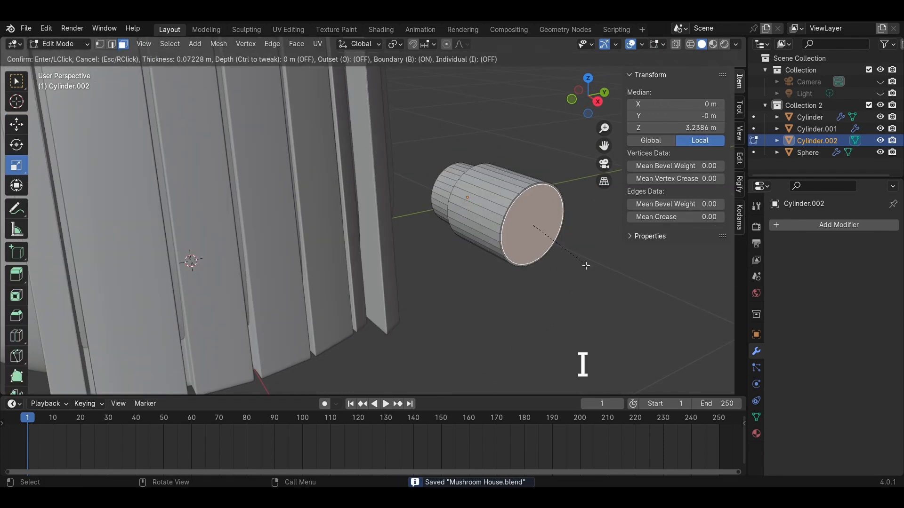
pyautogui.click(583, 264)
# Step: Extrude the inset face inward to recess the knob's end, leave Edit Mode and save the file
pyautogui.press('e')
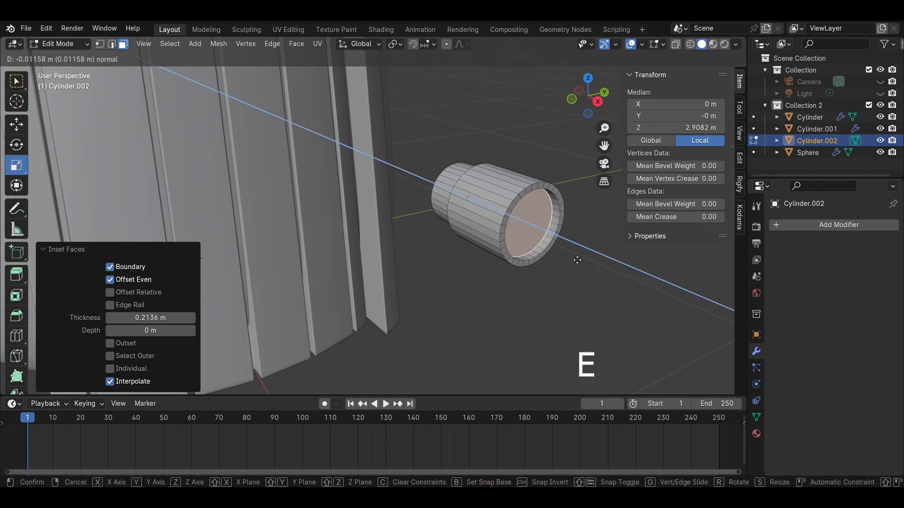
pyautogui.click(572, 268)
pyautogui.press('Tab')
pyautogui.hotkey('ctrl', 's')
# Step: Add a Bevel modifier with 10 segments to the doorknob
pyautogui.click(833, 225)
pyautogui.click(708, 232)
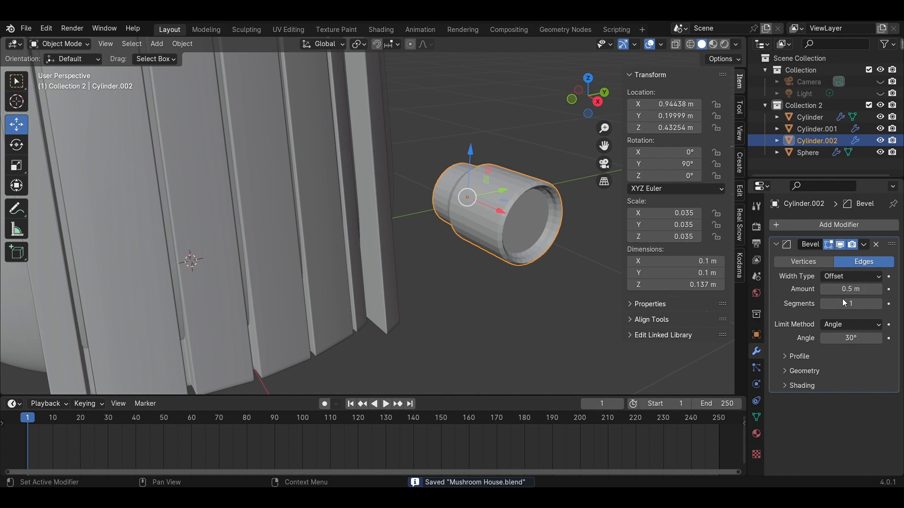
pyautogui.write('0')
pyautogui.press('Return')
# Step: Add a Subdivision Surface modifier with viewport level 2 to the doorknob and shade it smooth
pyautogui.click(814, 224)
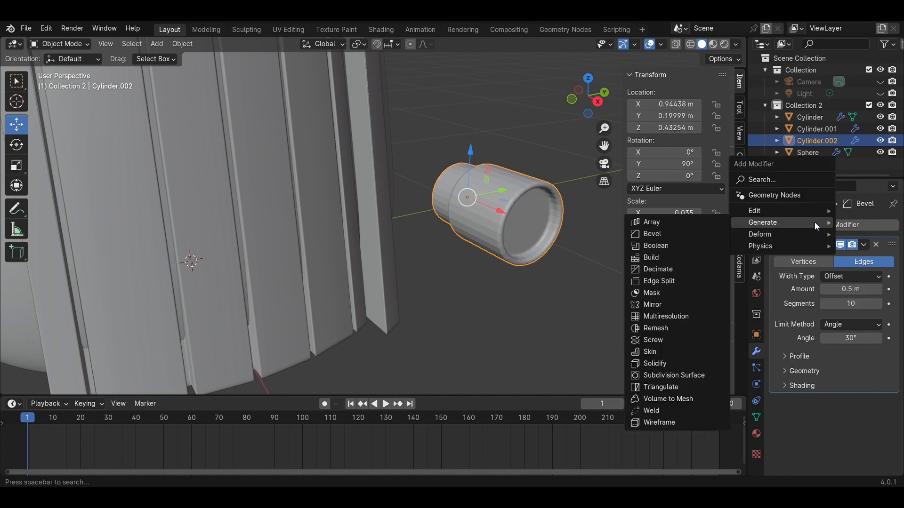
pyautogui.click(695, 375)
pyautogui.rightClick(478, 222)
pyautogui.click(478, 221)
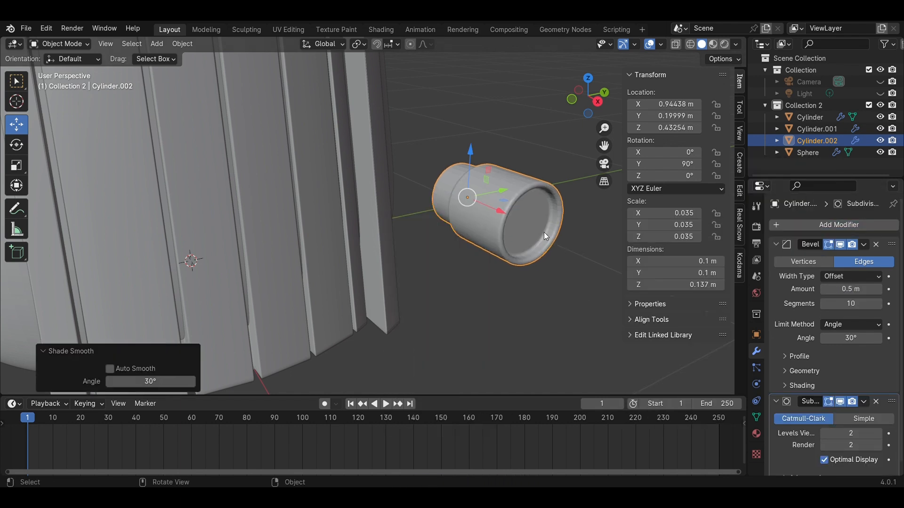
# Step: Move the doorknob onto the door at about X 0.541 m, Z 0.489 m and scale it to about 0.031
pyautogui.press('g')
pyautogui.press('x')
pyautogui.moveTo(362, 161); pyautogui.dragTo(355, 158)
pyautogui.scroll(-6, 565, 217)
pyautogui.moveTo(565, 217); pyautogui.dragTo(489, 233, button='middle')
pyautogui.press('s')
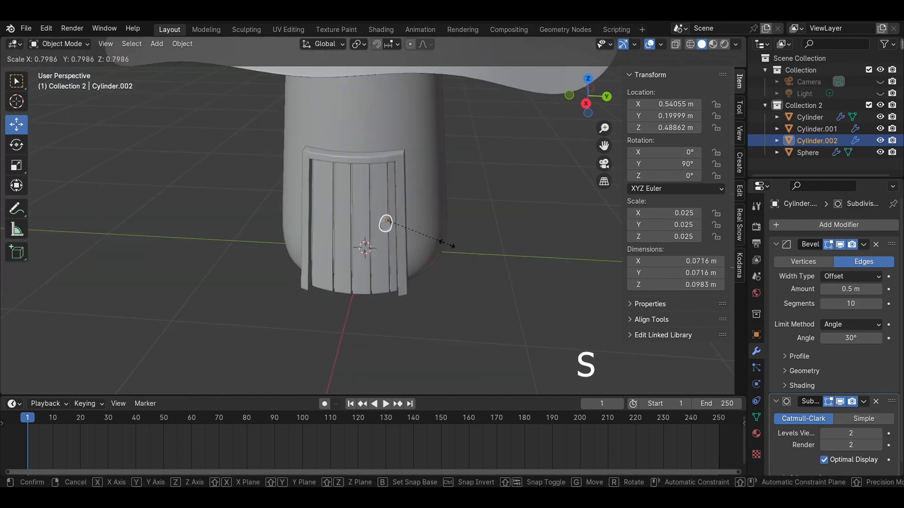
pyautogui.click(455, 243)
# Step: Move the faces of the doorknob's outer end along X to shorten it to about 0.084 m, and save the file
pyautogui.moveTo(455, 242); pyautogui.dragTo(457, 196, button='middle')
pyautogui.scroll(5, 456, 207)
pyautogui.press('Tab')
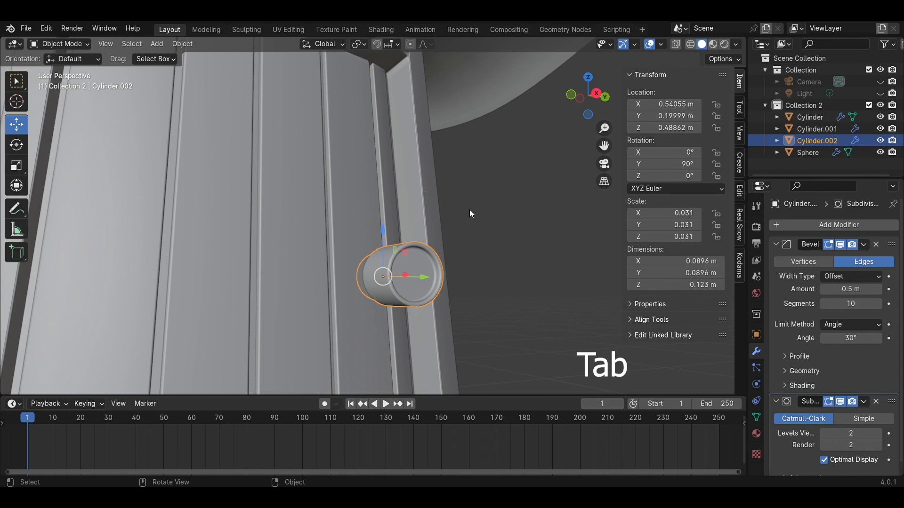
pyautogui.click(598, 96)
pyautogui.hotkey('alt', 'z')
pyautogui.moveTo(471, 240); pyautogui.dragTo(579, 275, button='middle')
pyautogui.moveTo(504, 343); pyautogui.dragTo(370, 203)
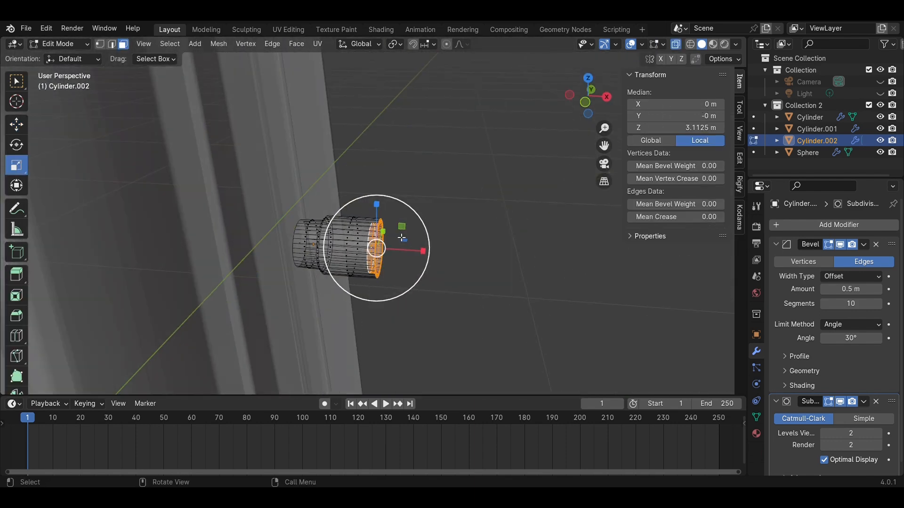
pyautogui.click(17, 126)
pyautogui.moveTo(420, 253); pyautogui.dragTo(455, 267)
pyautogui.press('Tab')
pyautogui.hotkey('ctrl', 's')
# Step: Deselect the doorknob with X-ray off, return the timeline to frame 1 and save the file
pyautogui.moveTo(456, 268); pyautogui.dragTo(398, 231, button='middle')
pyautogui.click(539, 235)
pyautogui.press('space')
pyautogui.hotkey('alt', 'z')
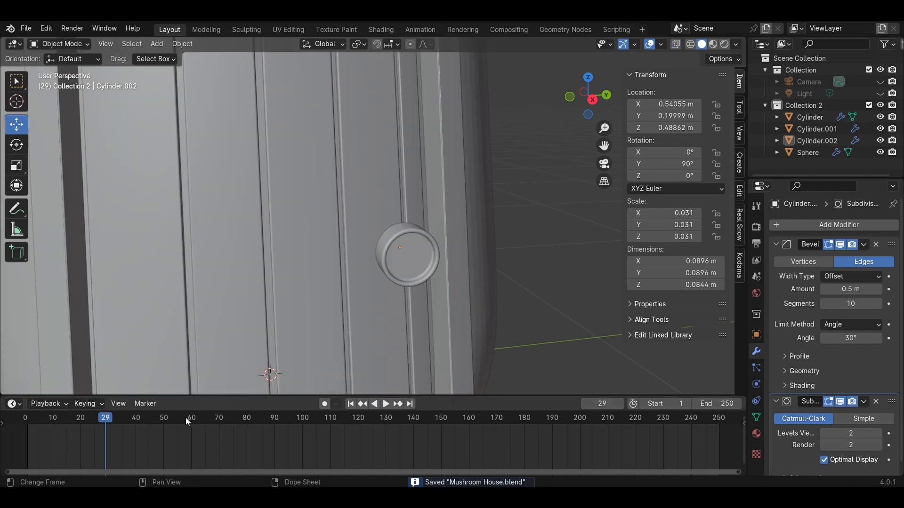
pyautogui.moveTo(40, 422); pyautogui.dragTo(28, 422)
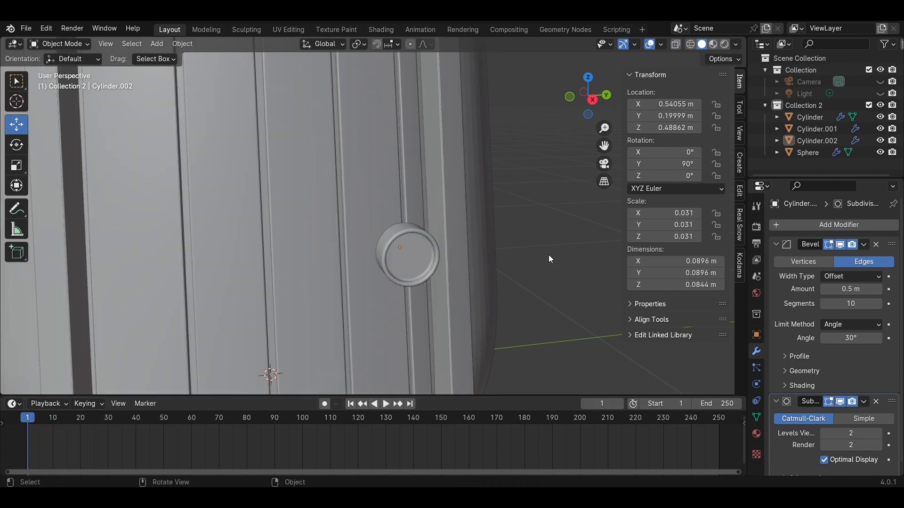
pyautogui.scroll(-4, 550, 256)
pyautogui.hotkey('ctrl', 's')
# Step: Select the door and doorknob together and move them along X away from the stem
pyautogui.moveTo(538, 253); pyautogui.dragTo(454, 235, button='middle')
pyautogui.scroll(-1, 453, 236)
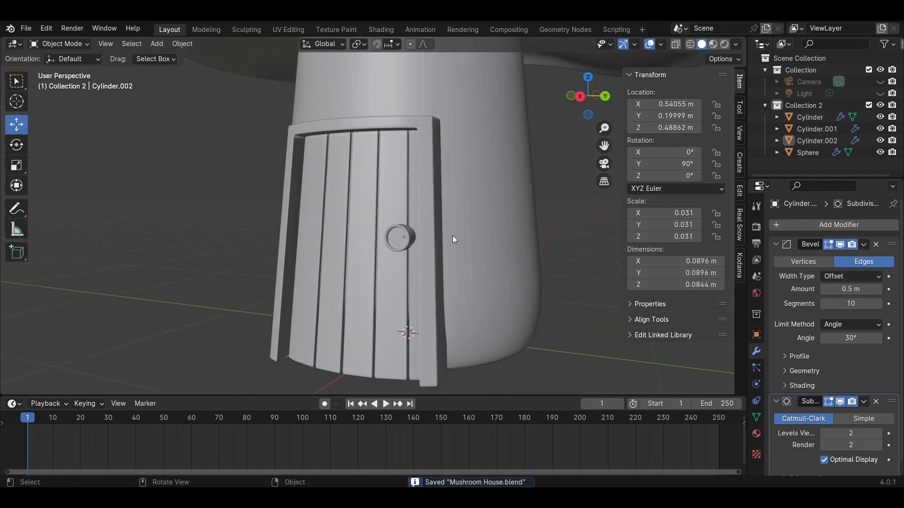
pyautogui.click(438, 215)
pyautogui.keyDown('shift'); pyautogui.click(395, 235); pyautogui.keyUp('shift')
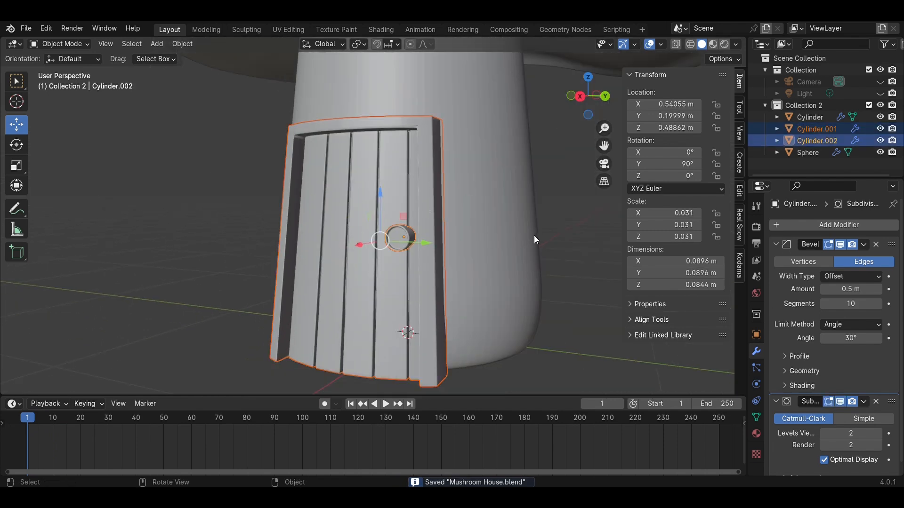
pyautogui.moveTo(536, 238); pyautogui.dragTo(457, 245, button='middle')
pyautogui.moveTo(365, 236); pyautogui.dragTo(275, 231)
# Step: Enter Edit Mode on the stem and check from the right side view which lower faces line up with the door
pyautogui.click(427, 238)
pyautogui.press('Tab')
pyautogui.moveTo(429, 237); pyautogui.dragTo(544, 192, button='middle')
pyautogui.scroll(-2, 476, 160)
pyautogui.moveTo(476, 161); pyautogui.dragTo(426, 118, button='middle')
pyautogui.click(587, 96)
pyautogui.hotkey('alt', 'z')
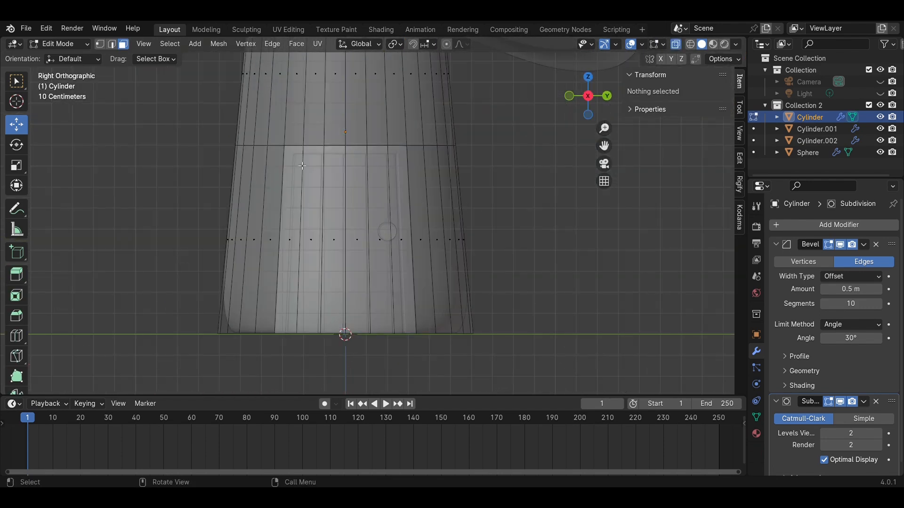
pyautogui.moveTo(300, 168); pyautogui.dragTo(351, 157, button='middle')
pyautogui.hotkey('alt', 'z')
# Step: Select the stem's adjacent lower faces behind the door, covering the full width of the doorway
pyautogui.keyDown('shift'); pyautogui.click(307, 176); pyautogui.keyUp('shift')
pyautogui.moveTo(403, 236); pyautogui.dragTo(443, 192, button='middle')
pyautogui.keyDown('shift'); pyautogui.click(414, 179); pyautogui.keyUp('shift')
pyautogui.keyDown('shift'); pyautogui.click(386, 151); pyautogui.keyUp('shift')
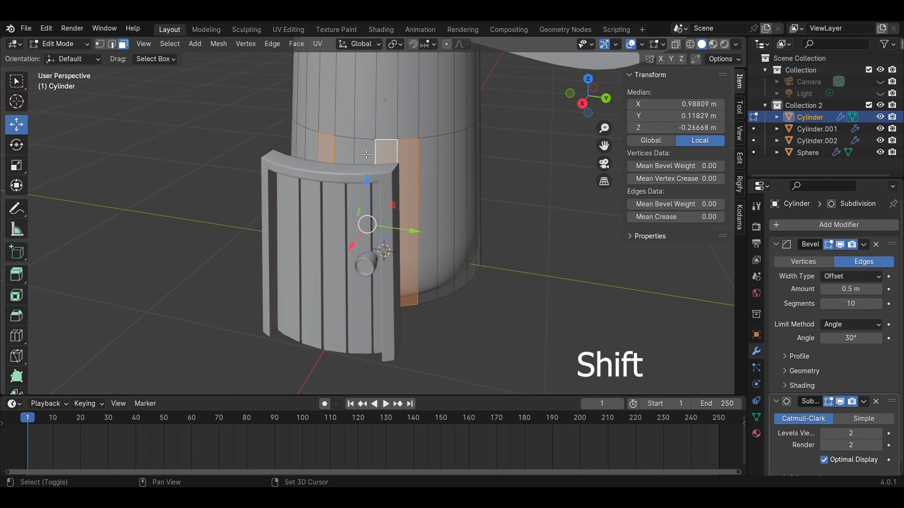
pyautogui.click(584, 105)
pyautogui.moveTo(390, 184); pyautogui.dragTo(398, 204, button='middle')
pyautogui.keyDown('shift'); pyautogui.click(278, 185); pyautogui.keyUp('shift')
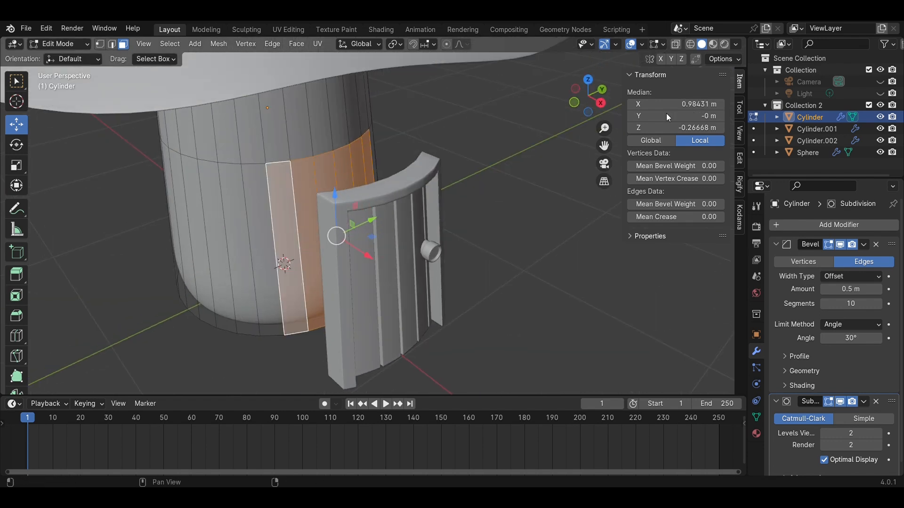
pyautogui.click(600, 103)
pyautogui.moveTo(495, 165); pyautogui.dragTo(471, 218, button='middle')
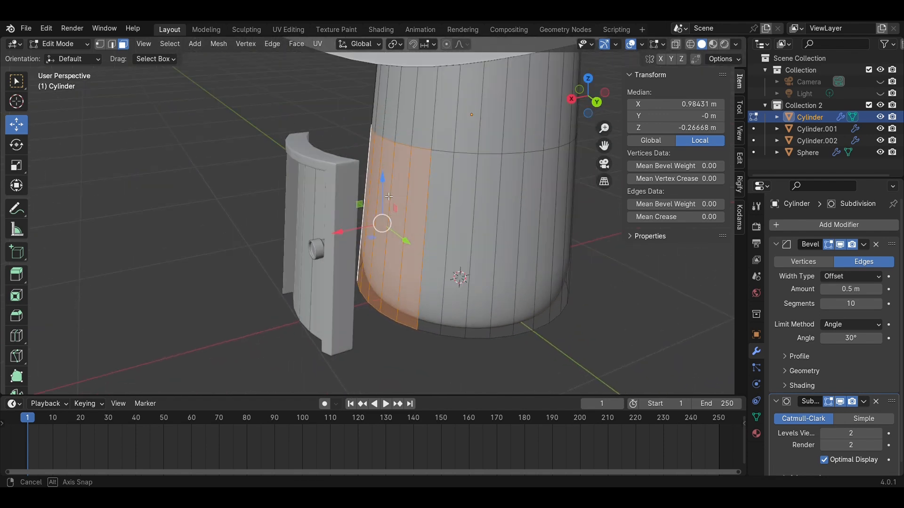
# Step: Extrude the selected stem faces about 0.104 m inward to form a doorway recess, leave Edit Mode and save the file
pyautogui.press('e')
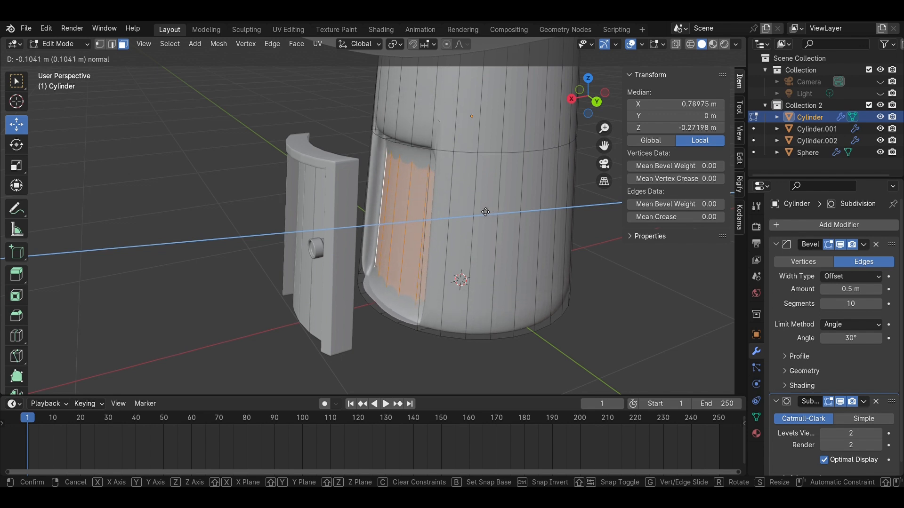
pyautogui.click(484, 212)
pyautogui.hotkey('alt', 'a')
pyautogui.press('Tab')
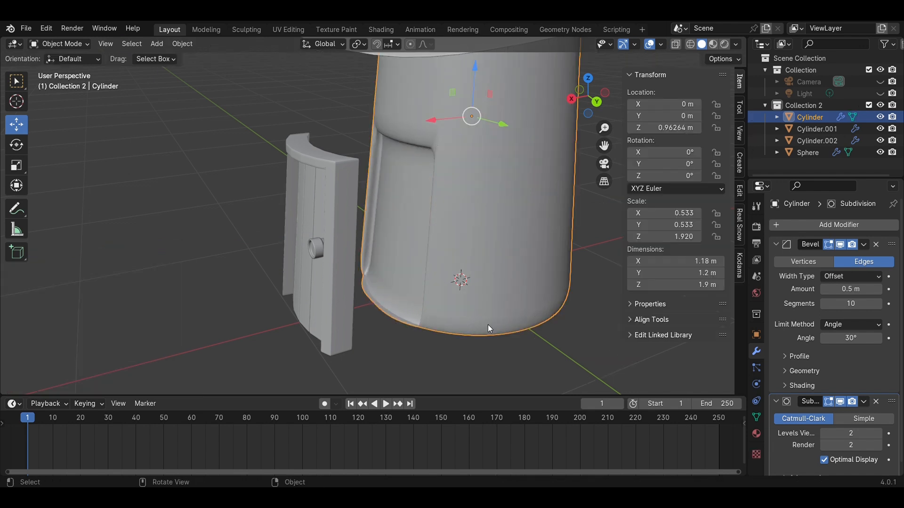
pyautogui.hotkey('ctrl', 's')
pyautogui.moveTo(487, 323); pyautogui.dragTo(502, 261, button='middle')
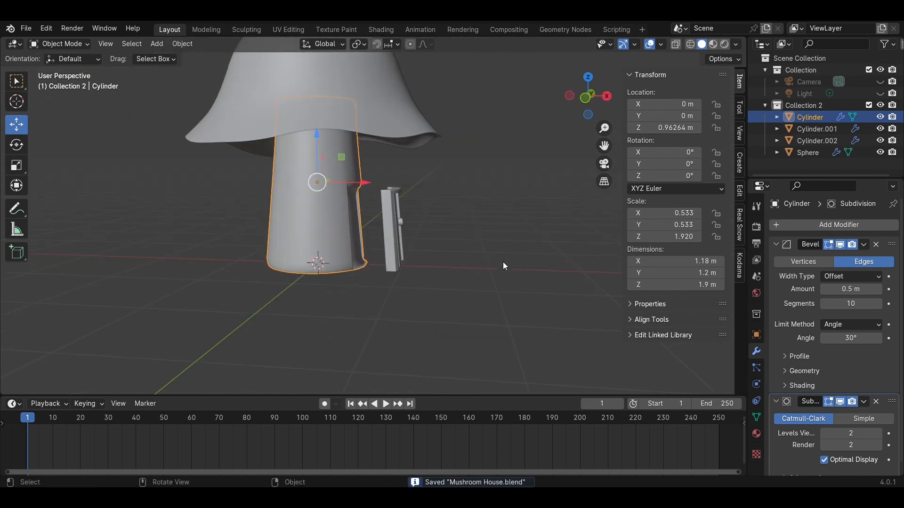
# Step: Try to move the door and doorknob together along X back into the stem's doorway recess
pyautogui.scroll(4, 502, 261)
pyautogui.moveTo(535, 281); pyautogui.dragTo(415, 198)
pyautogui.moveTo(466, 243); pyautogui.dragTo(390, 242)
pyautogui.click(527, 245)
pyautogui.moveTo(527, 244); pyautogui.dragTo(381, 114, button='middle')
# Step: Hide the door and doorknob to expose the doorway recess, and edit the stem's mesh in edge selection mode
pyautogui.press('Tab')
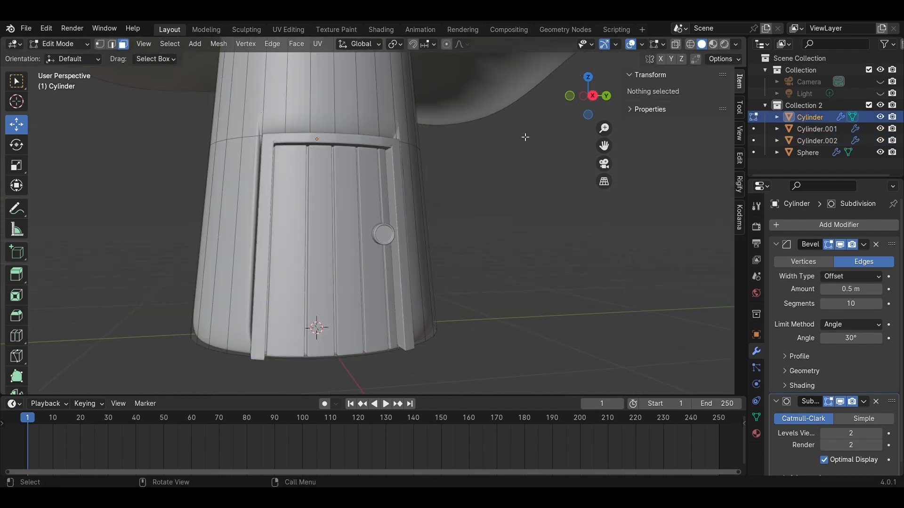
pyautogui.click(594, 101)
pyautogui.keyDown('shift'); pyautogui.moveTo(462, 137); pyautogui.dragTo(468, 182, button='middle'); pyautogui.keyUp('shift')
pyautogui.moveTo(440, 254); pyautogui.dragTo(445, 180, button='middle')
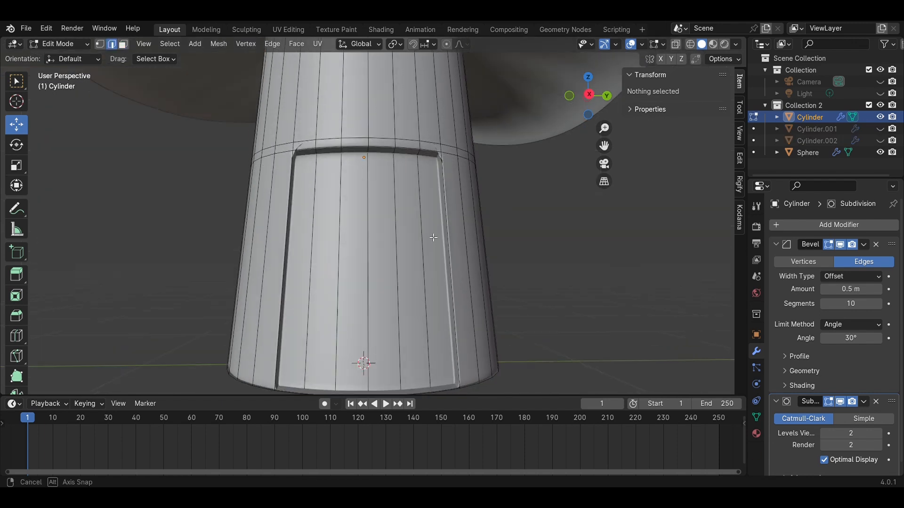
# Step: Bevel the two upper corner edges of the stem's doorway recess with 2 segments, leave Edit Mode and save the file
pyautogui.scroll(2, 445, 181)
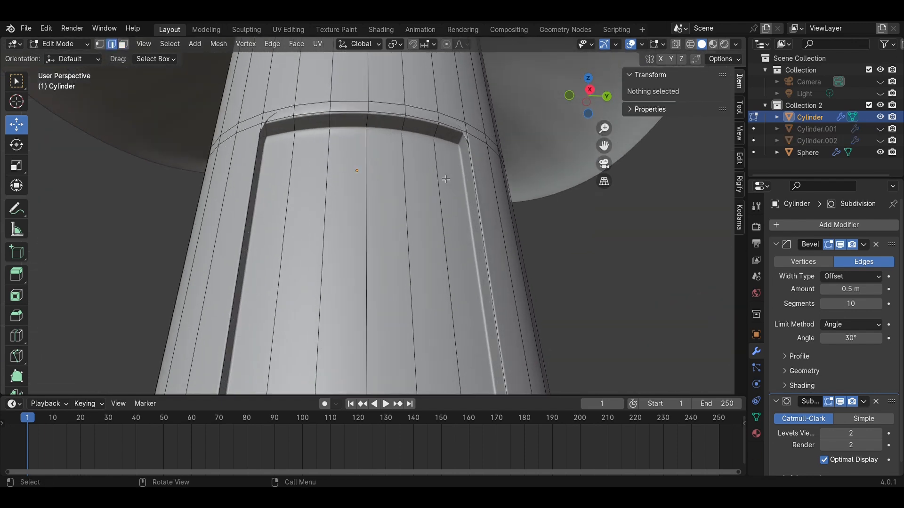
pyautogui.keyDown('shift'); pyautogui.click(271, 137); pyautogui.keyUp('shift')
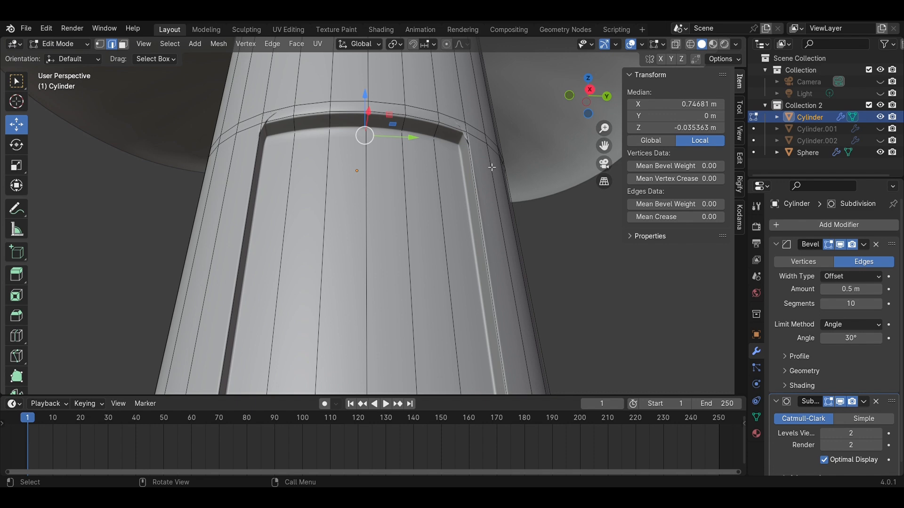
pyautogui.hotkey('ctrl', 'b')
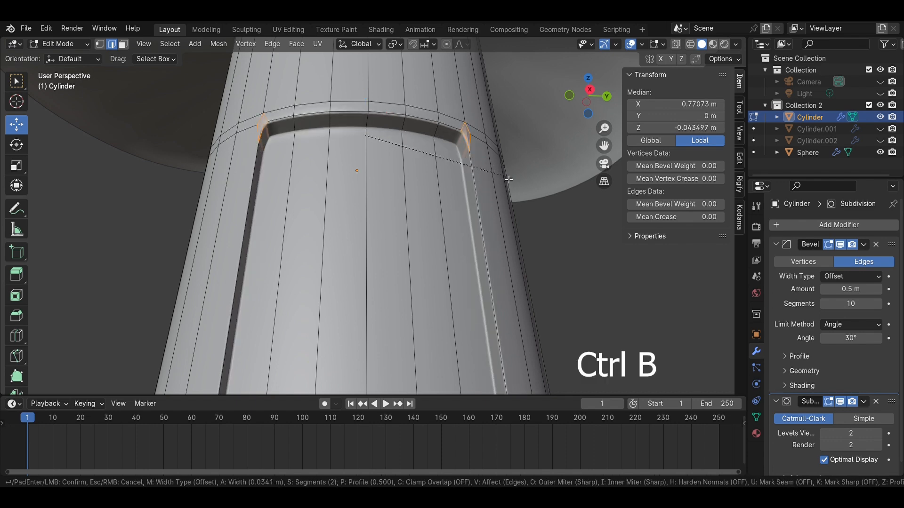
pyautogui.click(526, 184)
pyautogui.moveTo(526, 184); pyautogui.dragTo(508, 244, button='middle')
pyautogui.press('Tab')
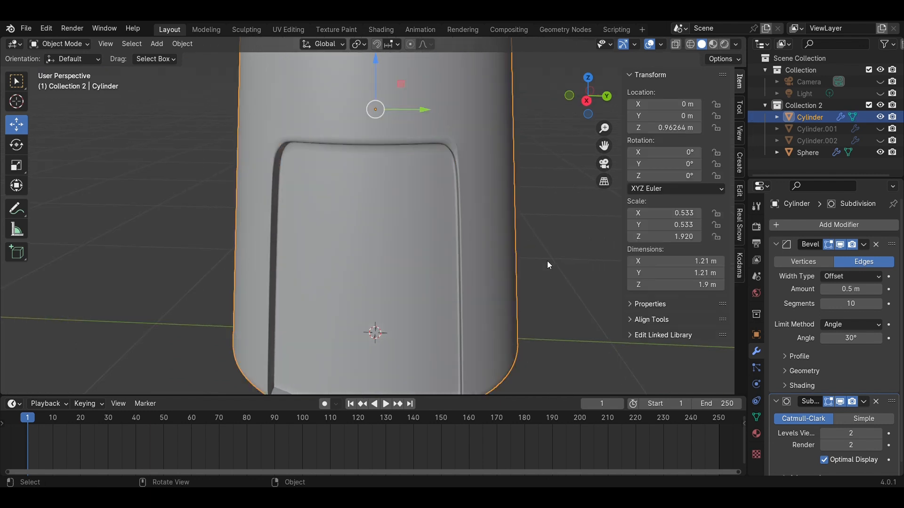
pyautogui.hotkey('ctrl', 's')
# Step: Unhide the door and doorknob, select both and move them along X into the stem's doorway recess
pyautogui.moveTo(436, 255); pyautogui.dragTo(510, 228, button='middle')
pyautogui.scroll(-4, 391, 230)
pyautogui.moveTo(392, 230)
pyautogui.mouseDown(button='middle')
pyautogui.moveTo(409, 236)
pyautogui.moveTo(392, 231)
pyautogui.mouseUp(button='middle')
pyautogui.click(879, 129)
pyautogui.click(880, 140)
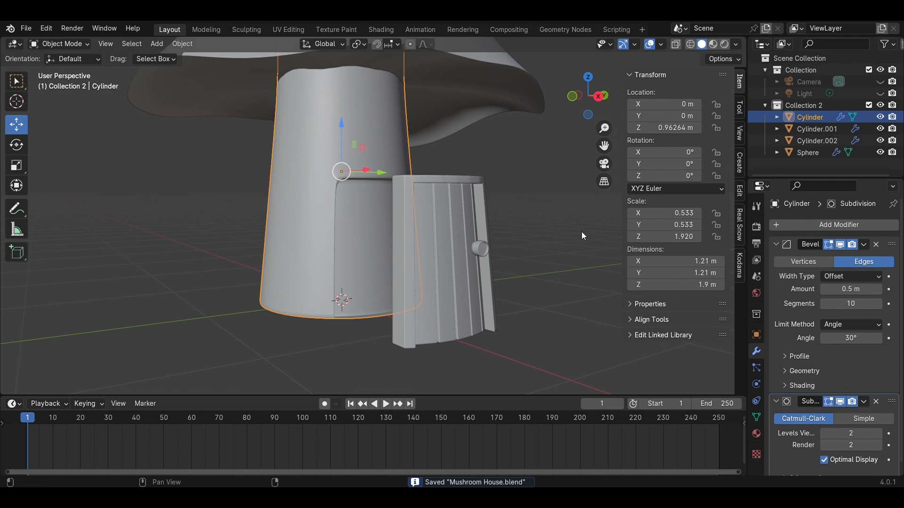
pyautogui.click(480, 247)
pyautogui.keyDown('shift'); pyautogui.click(438, 241); pyautogui.keyUp('shift')
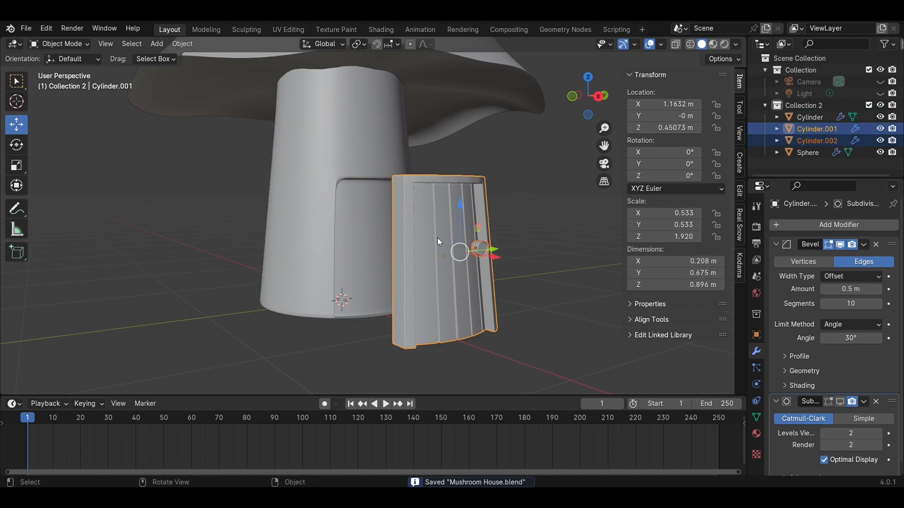
pyautogui.click(575, 97)
pyautogui.moveTo(526, 242); pyautogui.dragTo(431, 242)
pyautogui.click(523, 248)
pyautogui.moveTo(523, 248); pyautogui.dragTo(395, 251, button='middle')
# Step: Select the stem's bottom face and extrude it about 0.13 m downward below the door
pyautogui.scroll(-4, 534, 273)
pyautogui.click(444, 272)
pyautogui.press('Tab')
pyautogui.press('3')
pyautogui.click(418, 255)
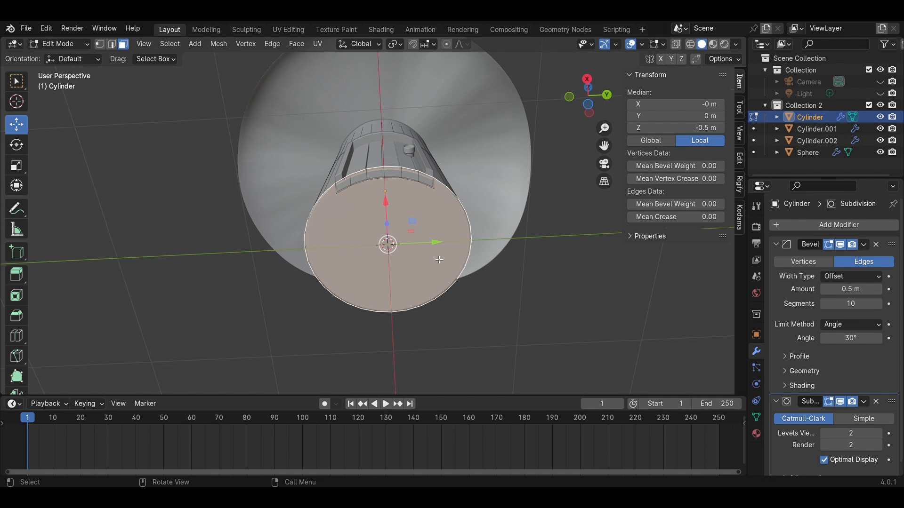
pyautogui.click(587, 88)
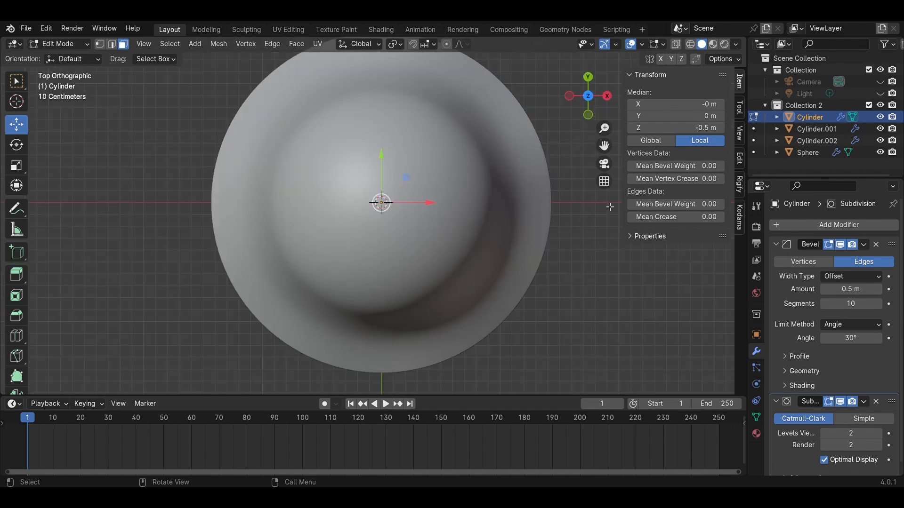
pyautogui.click(606, 96)
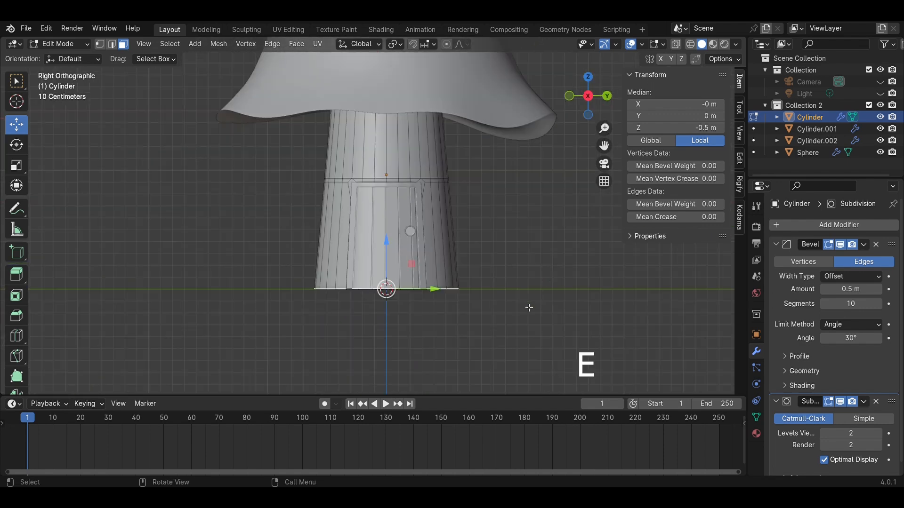
pyautogui.press('e')
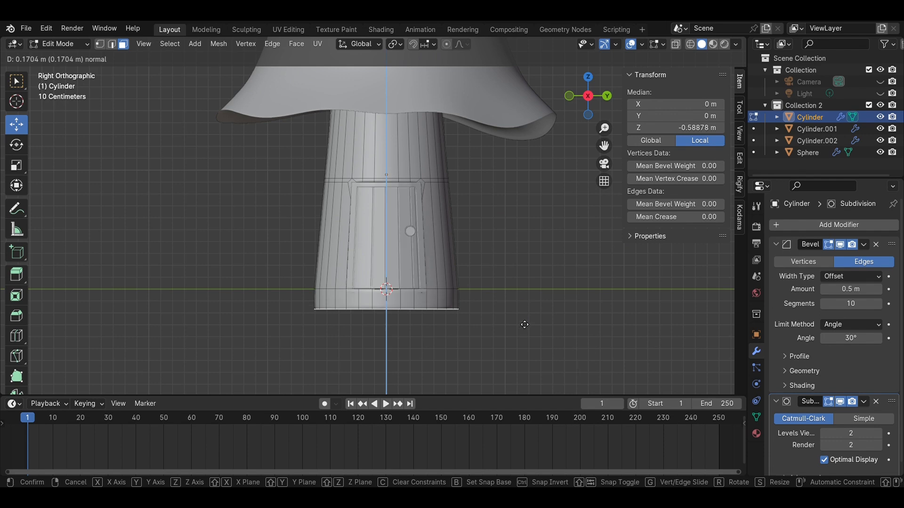
pyautogui.click(524, 325)
pyautogui.click(551, 287)
pyautogui.press('Tab')
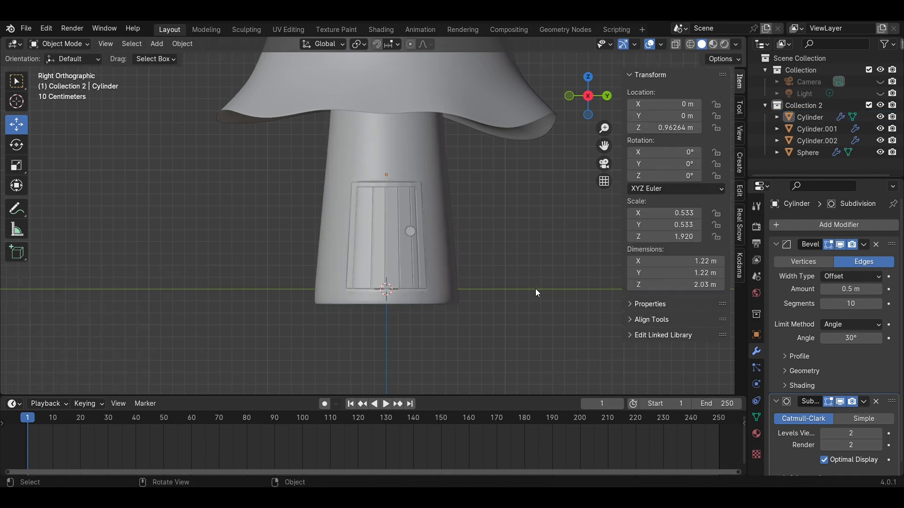
# Step: Scale the stem's bottom face to about 0.914 to taper the base, leave Edit Mode and save the file
pyautogui.moveTo(518, 289); pyautogui.dragTo(532, 244, button='middle')
pyautogui.scroll(4, 532, 243)
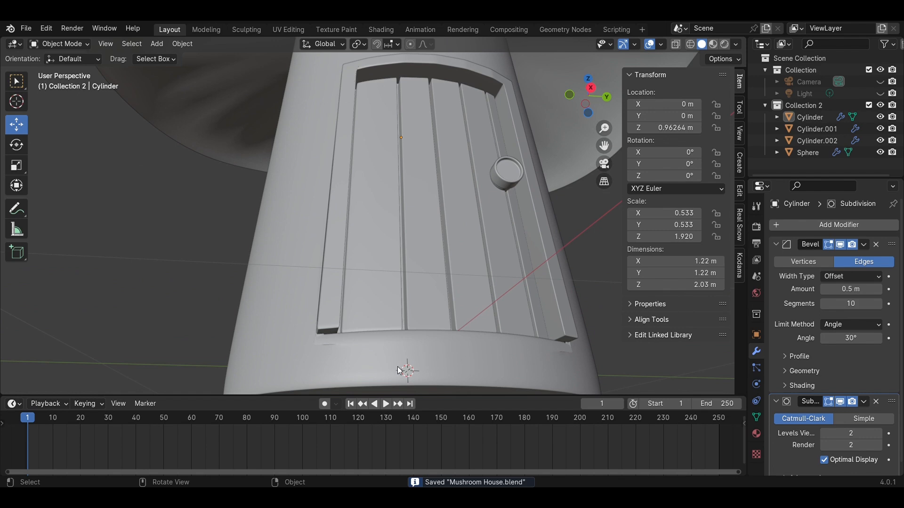
pyautogui.press('Tab')
pyautogui.moveTo(398, 371); pyautogui.dragTo(536, 237, button='middle')
pyautogui.click(431, 252)
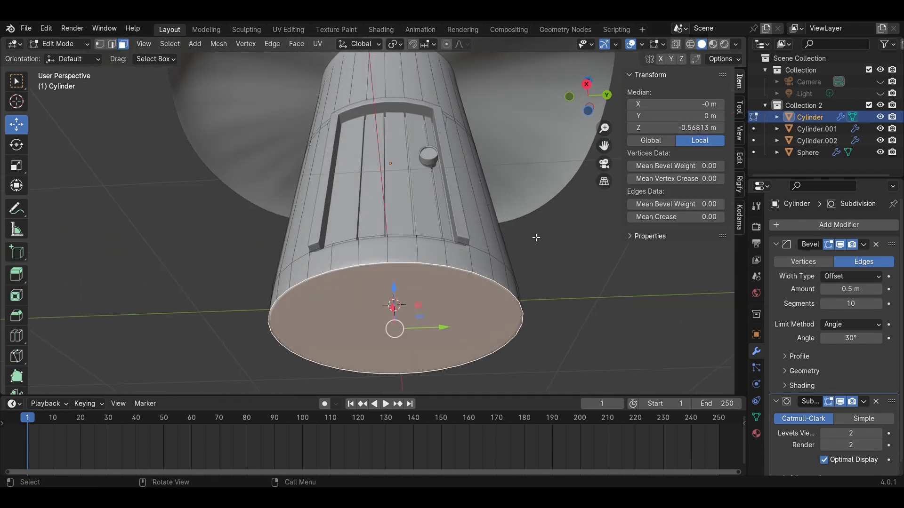
pyautogui.click(587, 85)
pyautogui.press('s')
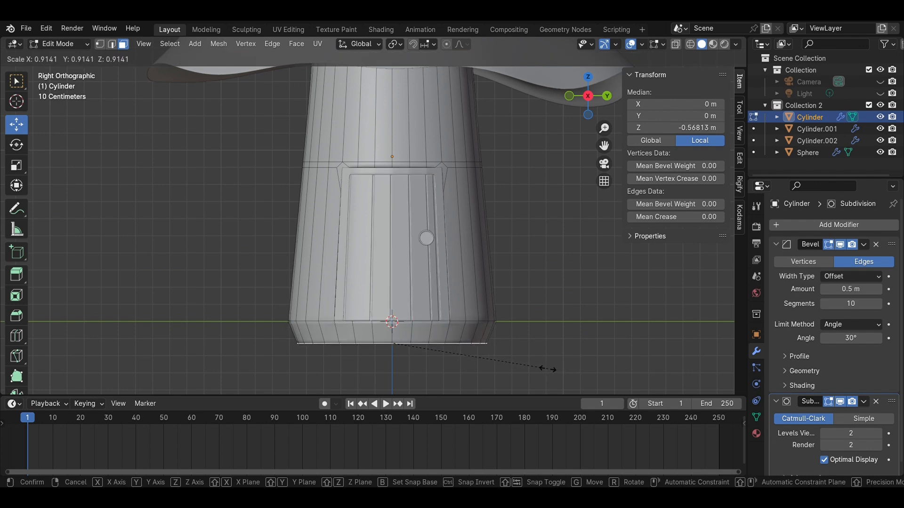
pyautogui.click(548, 369)
pyautogui.click(580, 343)
pyautogui.moveTo(580, 343); pyautogui.dragTo(596, 349, button='middle')
pyautogui.press('Tab')
pyautogui.hotkey('ctrl', 's')
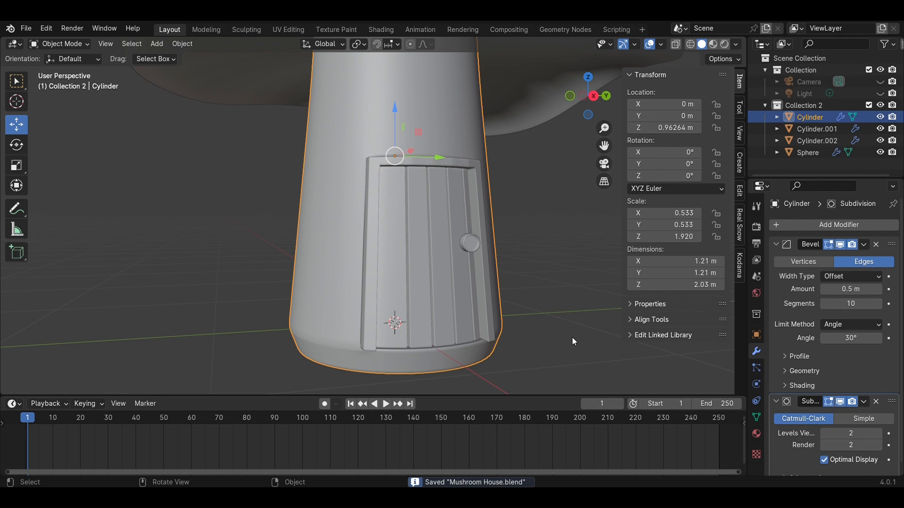
# Step: Check the mushroom house in camera view, then move the stem's Subdivision modifier above its Bevel modifier
pyautogui.click(572, 337)
pyautogui.scroll(-4, 424, 296)
pyautogui.moveTo(420, 294); pyautogui.dragTo(463, 287, button='middle')
pyautogui.press('KP_0')
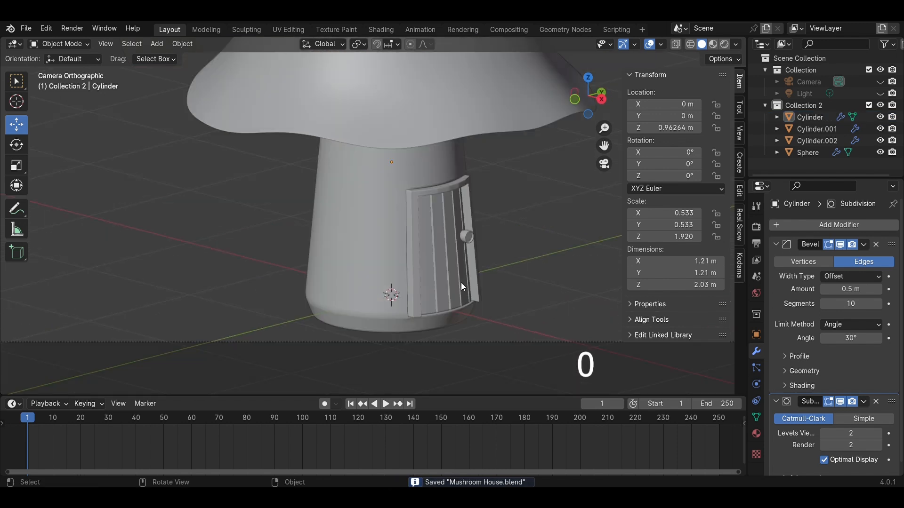
pyautogui.scroll(-3, 462, 286)
pyautogui.scroll(2, 467, 273)
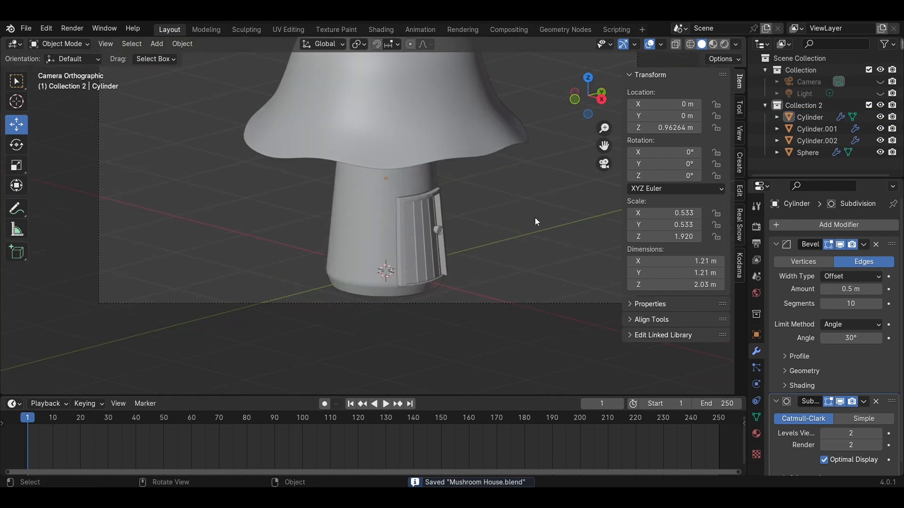
pyautogui.scroll(3, 546, 216)
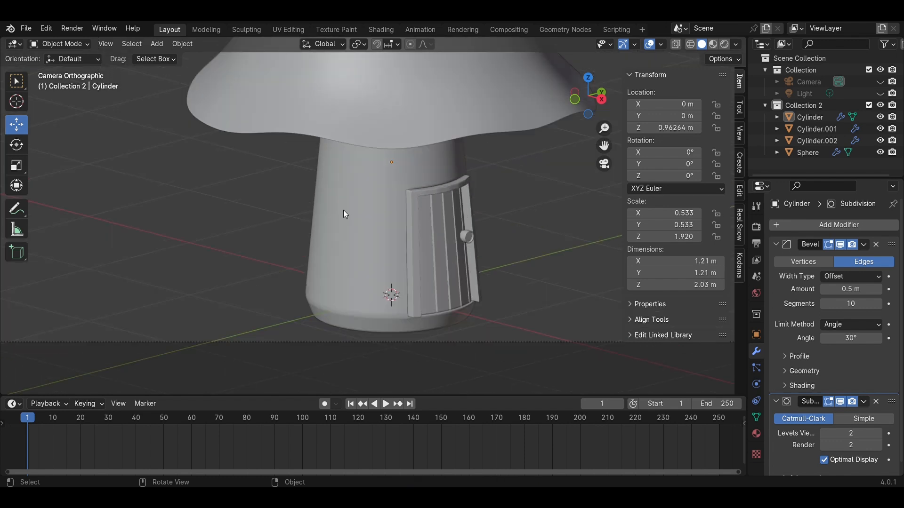
pyautogui.click(343, 210)
pyautogui.moveTo(891, 407); pyautogui.dragTo(860, 245)
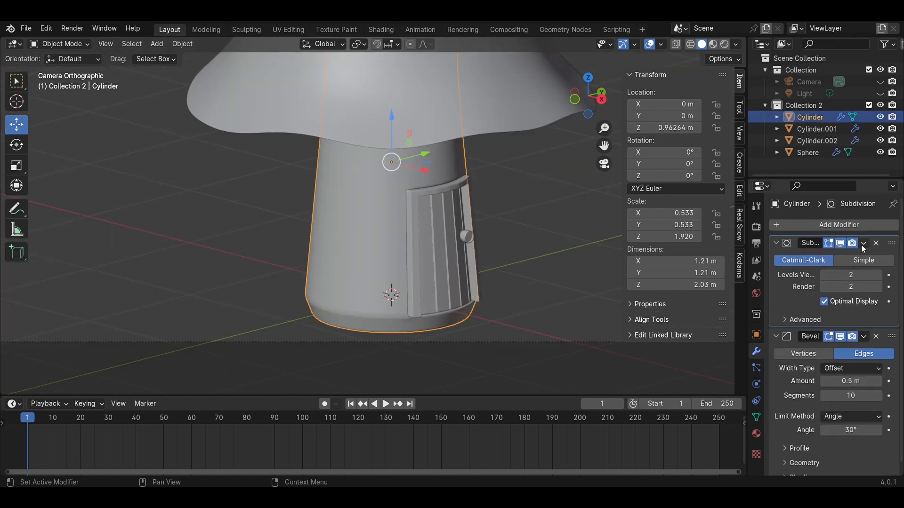
pyautogui.click(591, 235)
# Step: Inset the stem's bottom face slightly, leave Edit Mode and save the file
pyautogui.moveTo(592, 236); pyautogui.dragTo(447, 191, button='middle')
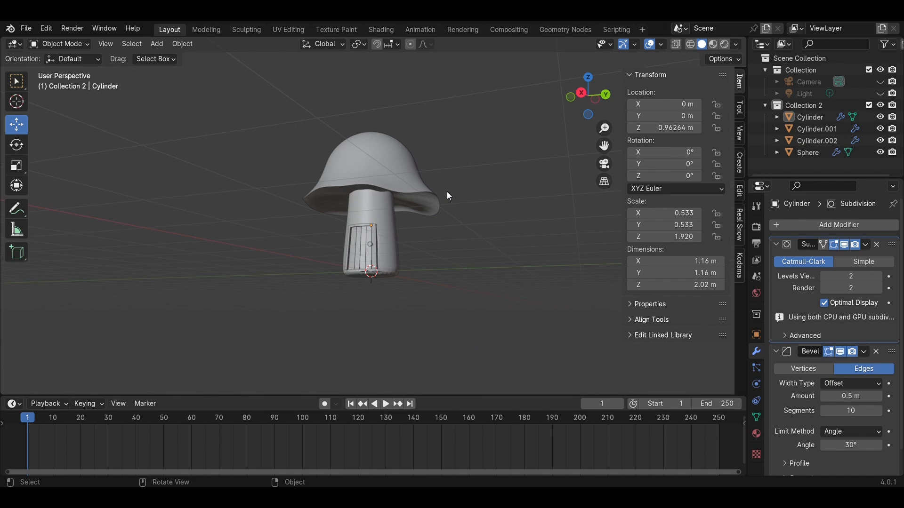
pyautogui.scroll(4, 437, 286)
pyautogui.moveTo(448, 325); pyautogui.dragTo(497, 256, button='middle')
pyautogui.click(446, 289)
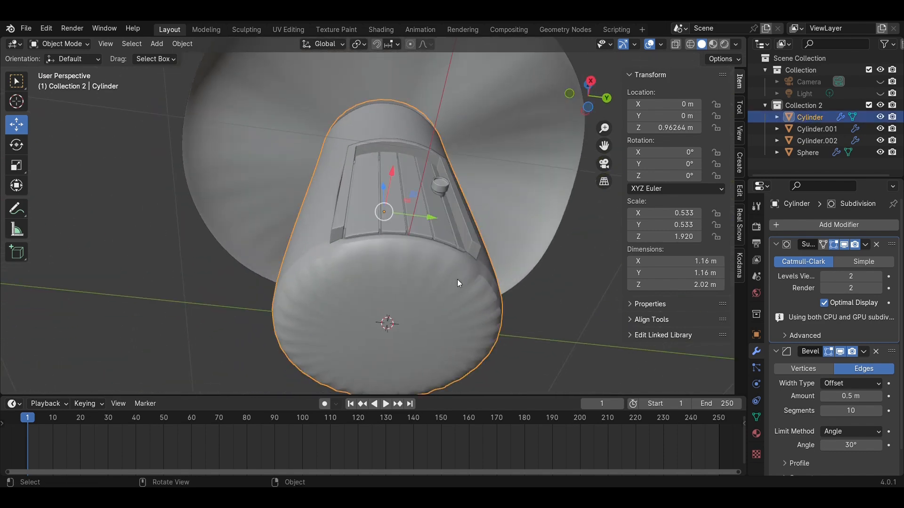
pyautogui.press('Tab')
pyautogui.moveTo(460, 288); pyautogui.dragTo(451, 254, button='middle')
pyautogui.click(433, 248)
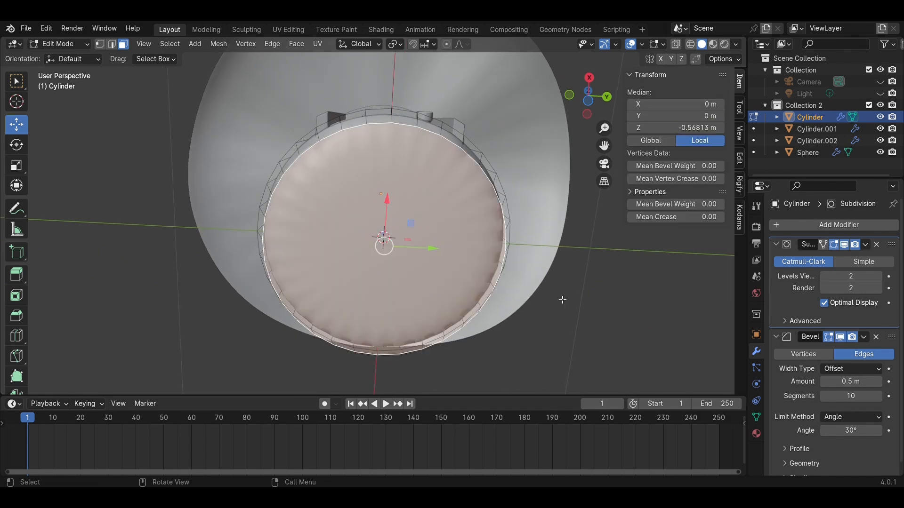
pyautogui.moveTo(639, 314); pyautogui.dragTo(594, 365, button='middle')
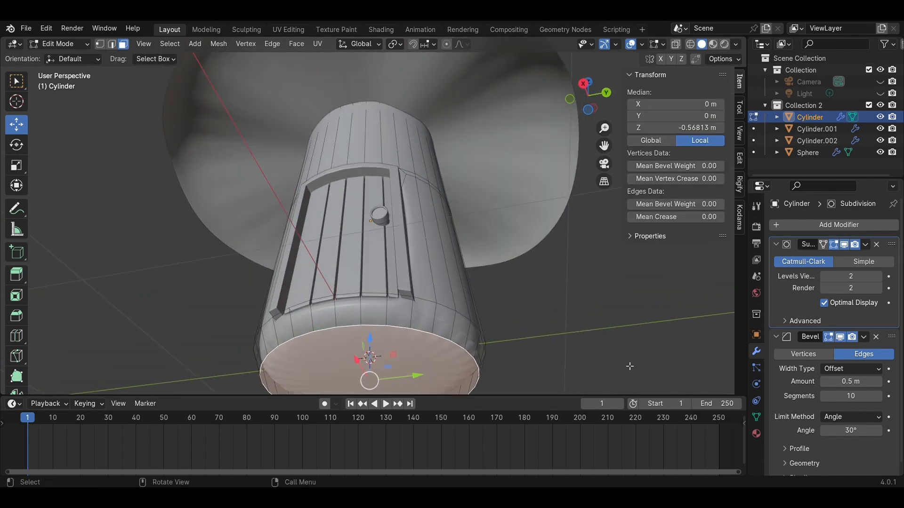
pyautogui.press('i')
pyautogui.click(583, 372)
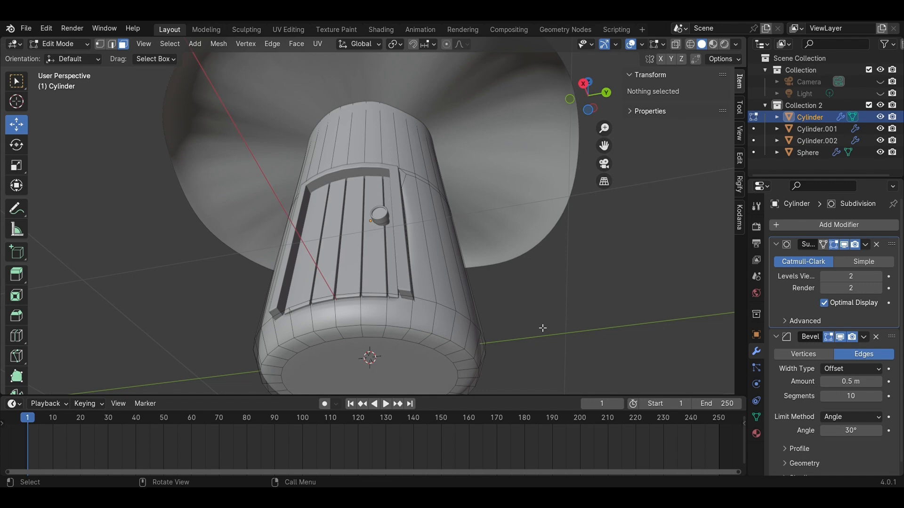
pyautogui.moveTo(569, 329); pyautogui.dragTo(531, 347, button='middle')
pyautogui.press('Tab')
pyautogui.click(528, 344)
pyautogui.moveTo(495, 314); pyautogui.dragTo(468, 309, button='middle')
pyautogui.hotkey('ctrl', 's')
# Step: Examine the stem and door from the camera and front views, with and without X-ray
pyautogui.scroll(-3, 517, 306)
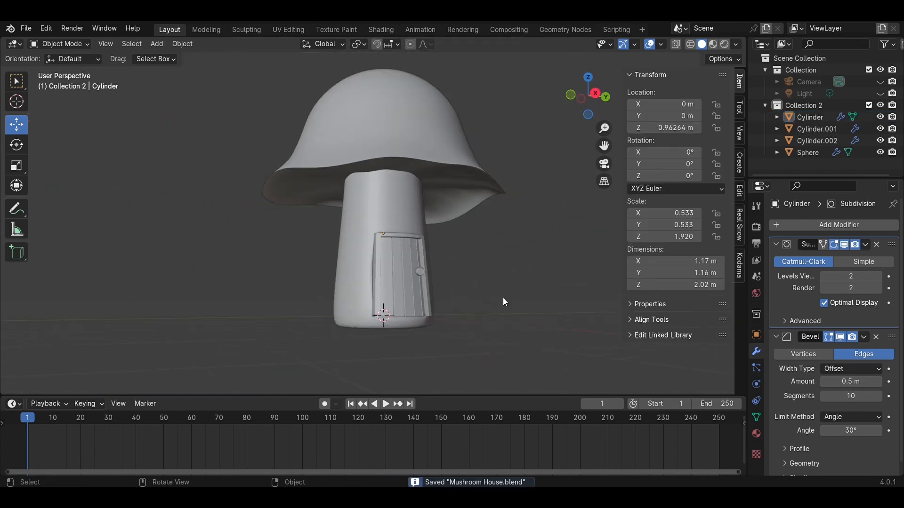
pyautogui.hotkey('alt', 'z')
pyautogui.moveTo(503, 298); pyautogui.dragTo(503, 299, button='middle')
pyautogui.scroll(5, 502, 297)
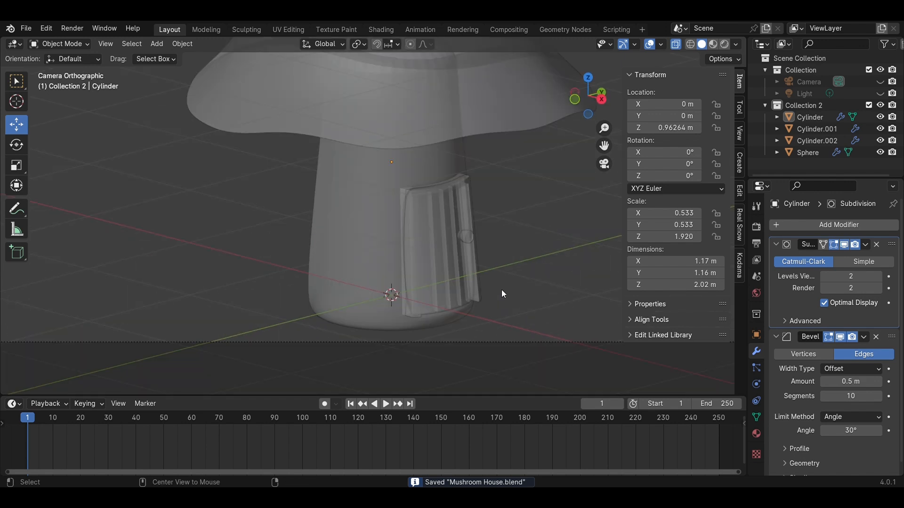
pyautogui.hotkey('alt', 'z')
pyautogui.scroll(-5, 525, 263)
pyautogui.moveTo(527, 262); pyautogui.dragTo(454, 258, button='middle')
pyautogui.scroll(7, 453, 258)
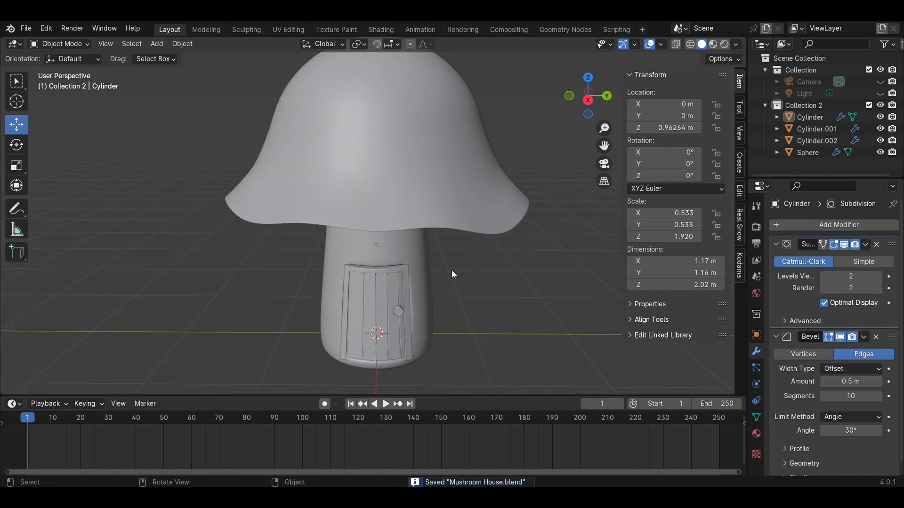
# Step: Move the stem's Bevel modifier back above its Subdivision modifier, switch to camera view and save the file
pyautogui.click(876, 244)
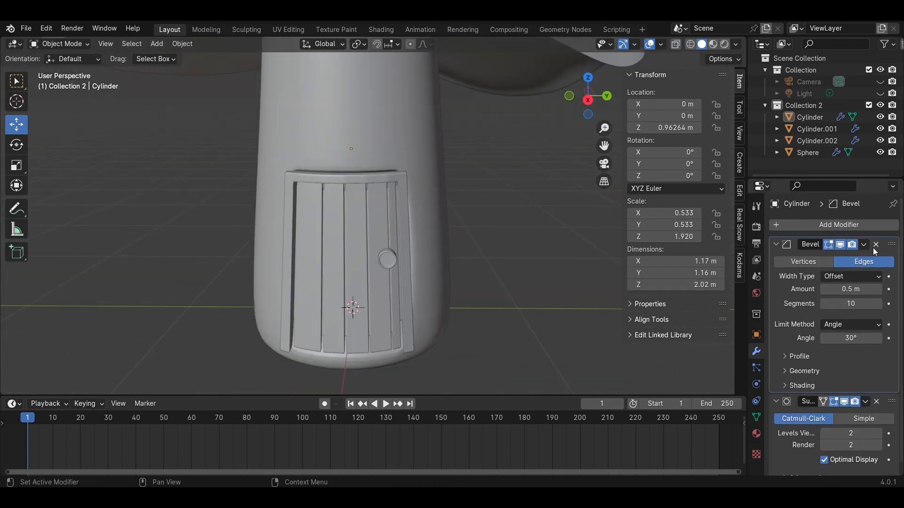
pyautogui.moveTo(495, 271); pyautogui.dragTo(466, 261, button='middle')
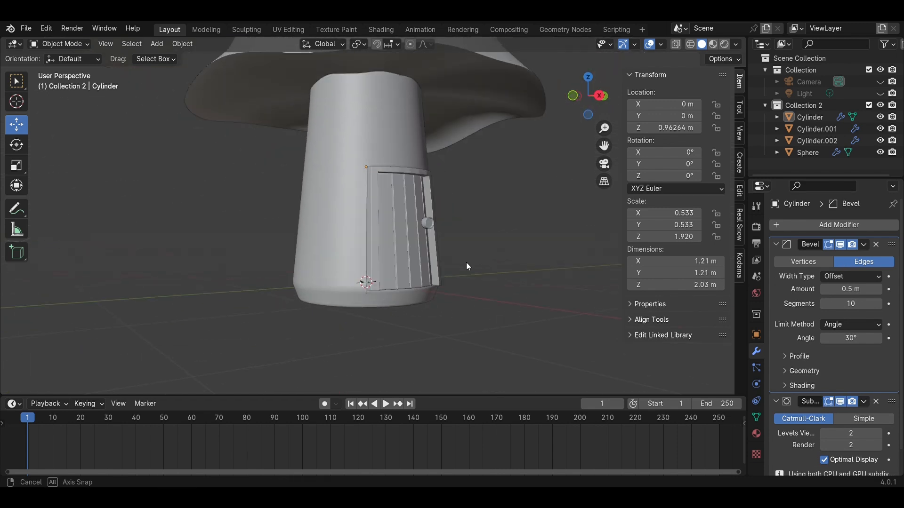
pyautogui.press('KP_0')
pyautogui.hotkey('ctrl', 's')
# Step: Lower the mushroom cap along Z to a location of about 1.72 m and save the file
pyautogui.scroll(-3, 466, 267)
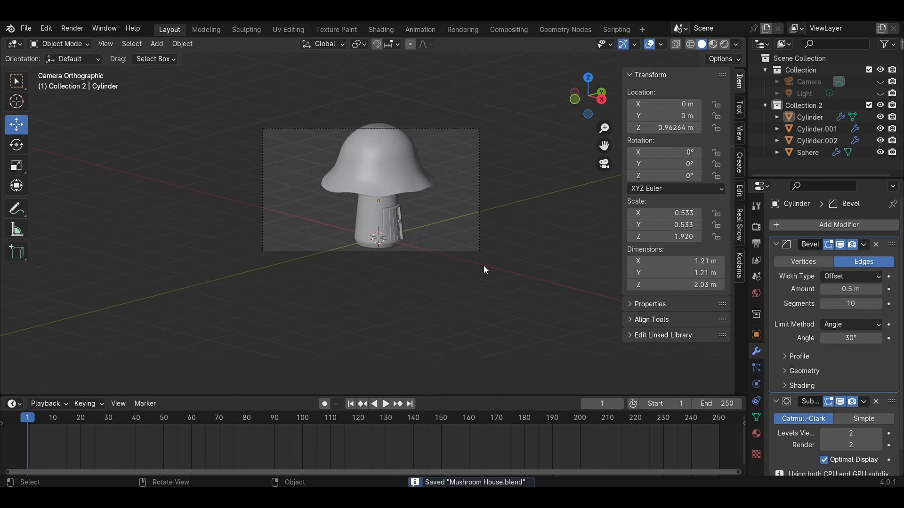
pyautogui.click(398, 139)
pyautogui.press('g')
pyautogui.press('z')
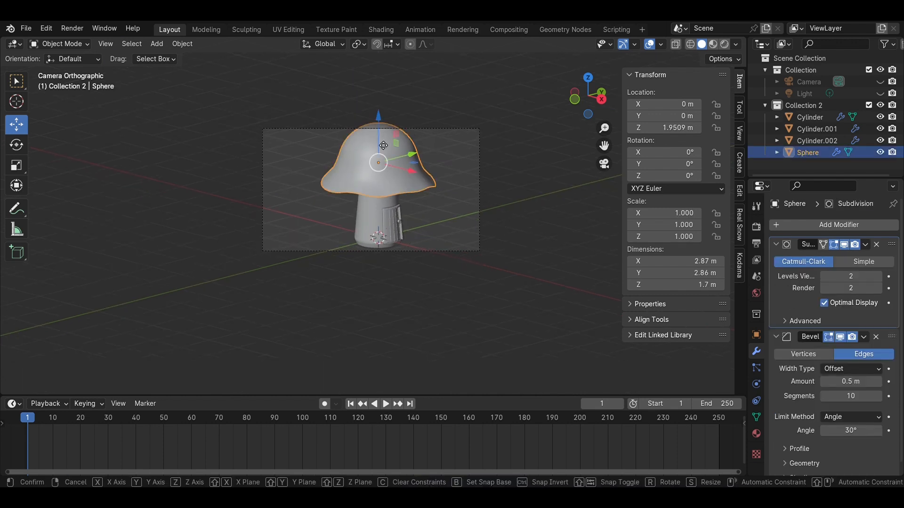
pyautogui.click(386, 154)
pyautogui.click(471, 196)
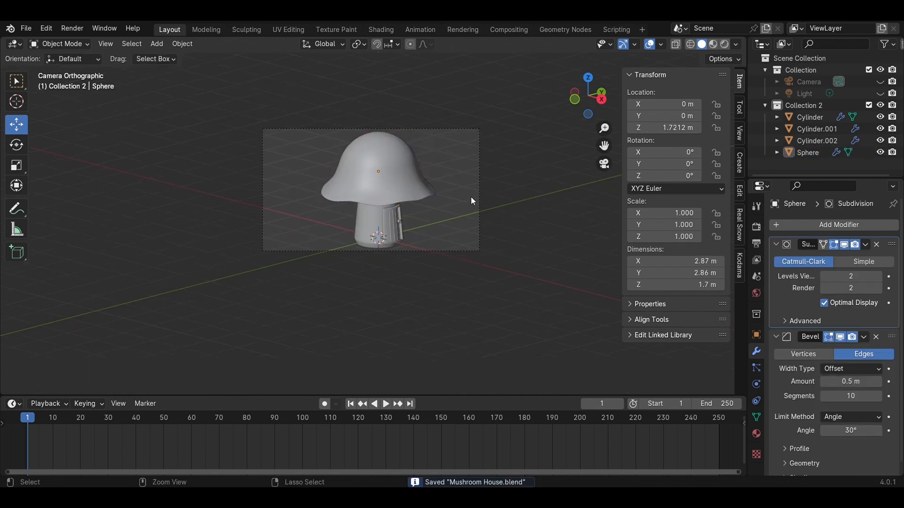
pyautogui.scroll(4, 463, 200)
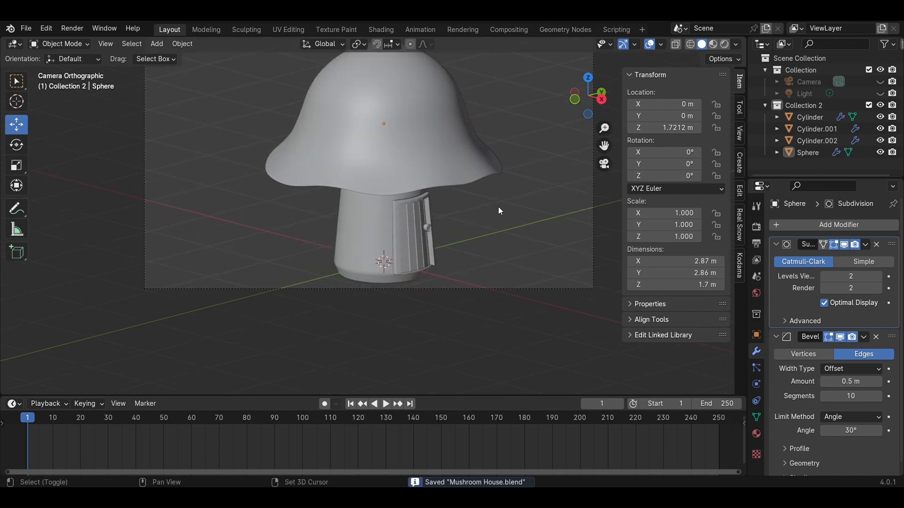
# Step: Hide the mushroom cap and add a cylinder beside the stem, moved along X to about 1.62 m
pyautogui.keyDown('shift'); pyautogui.moveTo(500, 211); pyautogui.dragTo(474, 265, button='middle'); pyautogui.keyUp('shift')
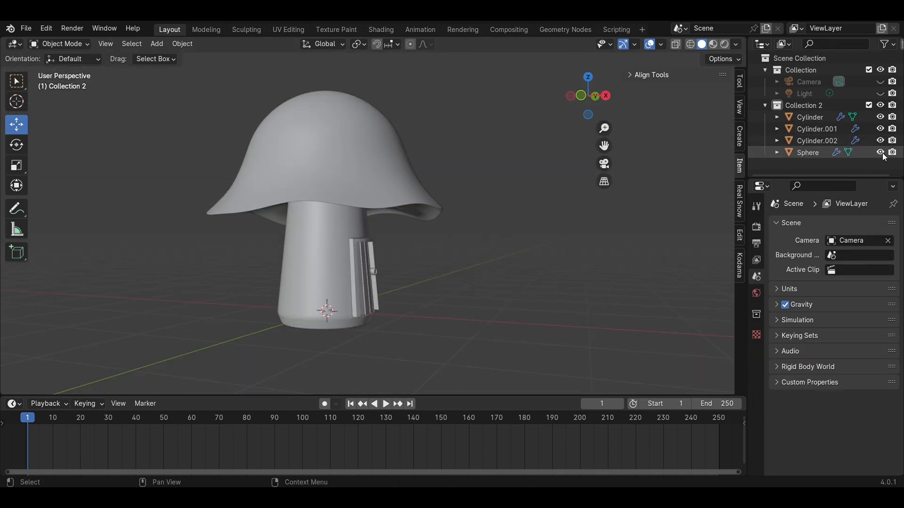
pyautogui.click(880, 152)
pyautogui.click(587, 77)
pyautogui.hotkey('shift', 'a')
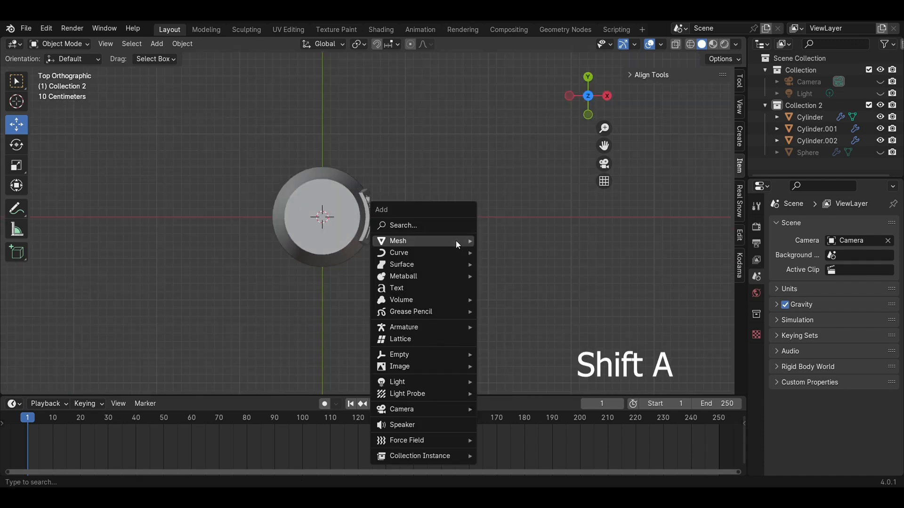
pyautogui.moveTo(456, 241)
pyautogui.click(507, 301)
pyautogui.press('g')
pyautogui.press('x')
pyautogui.click(597, 309)
# Step: Scale the new cylinder down uniformly to about 0.21, giving it a diameter of about 0.42 m
pyautogui.press('s')
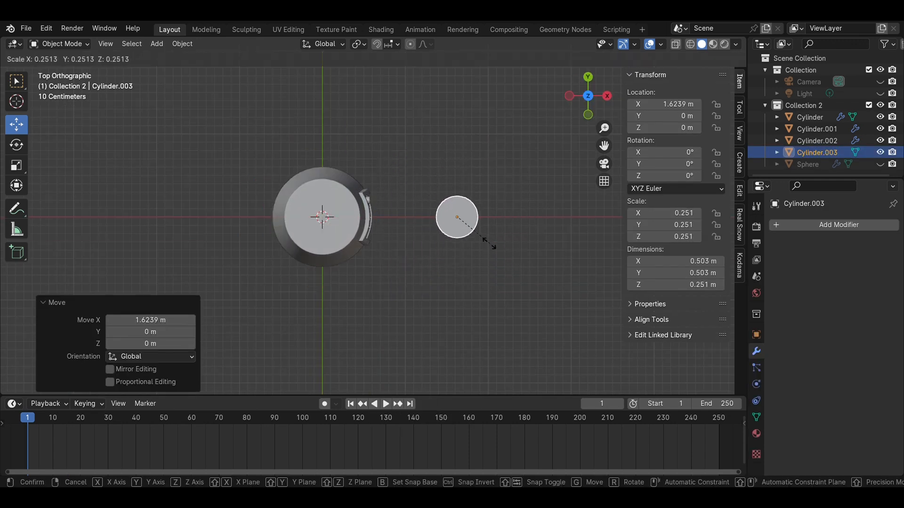
pyautogui.click(482, 241)
pyautogui.click(493, 247)
pyautogui.scroll(4, 535, 266)
pyautogui.keyDown('shift'); pyautogui.moveTo(529, 261); pyautogui.dragTo(434, 241, button='middle'); pyautogui.keyUp('shift')
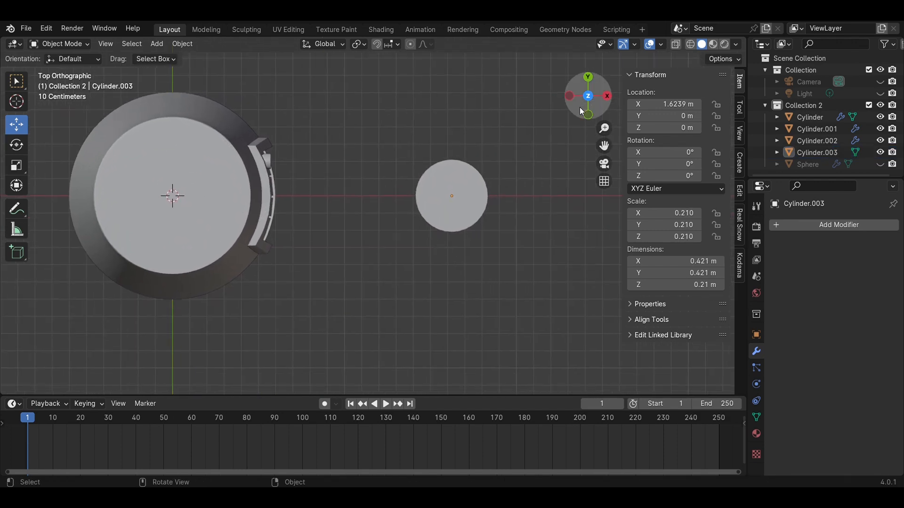
# Step: Inset the small cylinder's top face in Edit Mode and scale the inner face to leave a wider rim
pyautogui.click(588, 115)
pyautogui.scroll(-3, 427, 262)
pyautogui.keyDown('shift'); pyautogui.moveTo(466, 265); pyautogui.dragTo(451, 287, button='middle'); pyautogui.keyUp('shift')
pyautogui.scroll(4, 451, 241)
pyautogui.press('Tab')
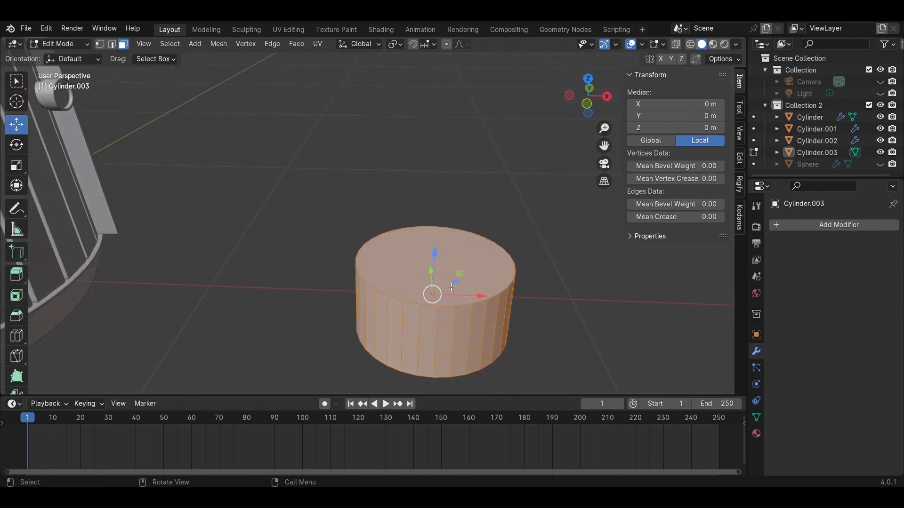
pyautogui.click(452, 285)
pyautogui.press('i')
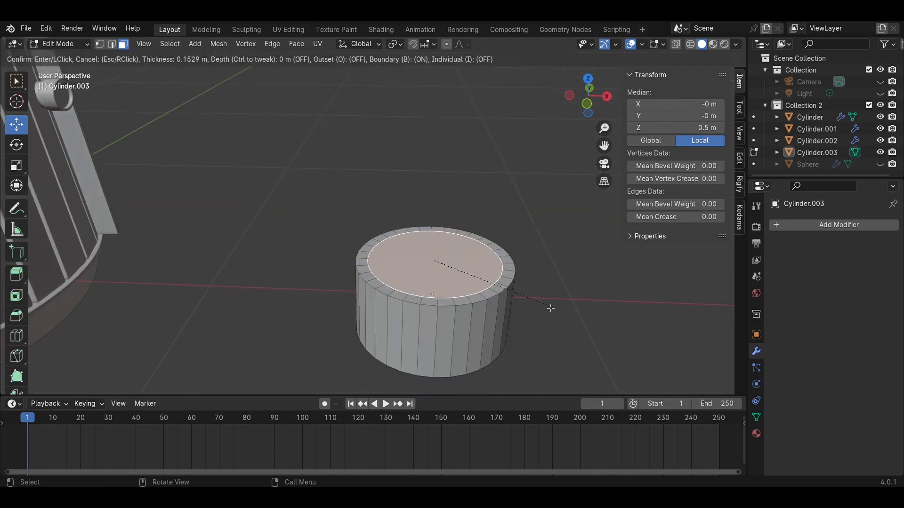
pyautogui.click(549, 307)
pyautogui.press('s')
pyautogui.click(572, 311)
# Step: Extrude the inner top face downward into a shallow recess, leave Edit Mode and save the file
pyautogui.press('e')
pyautogui.click(564, 319)
pyautogui.press('Tab')
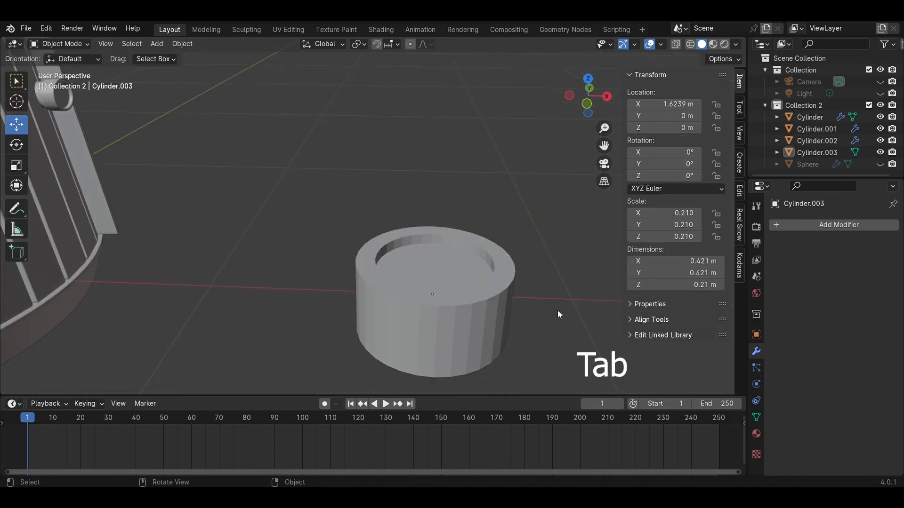
pyautogui.hotkey('ctrl', 's')
# Step: Add a circle mesh and move it along X to about 1.56 m, near the recessed cylinder
pyautogui.moveTo(559, 314); pyautogui.dragTo(503, 292, button='middle')
pyautogui.hotkey('shift', 'a')
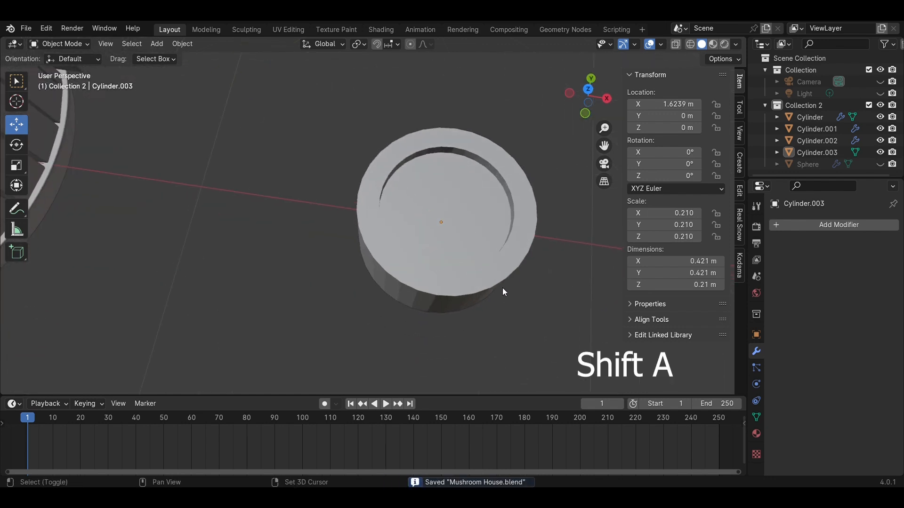
pyautogui.moveTo(459, 264)
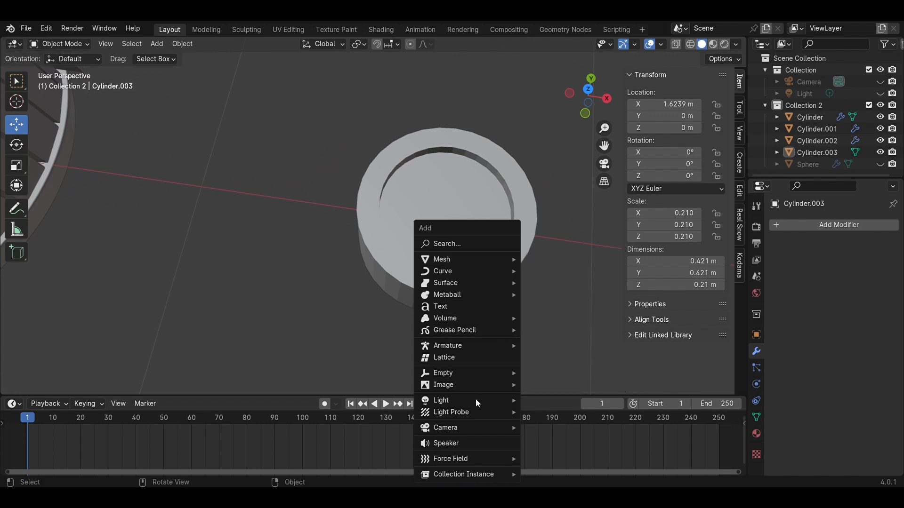
pyautogui.moveTo(509, 264)
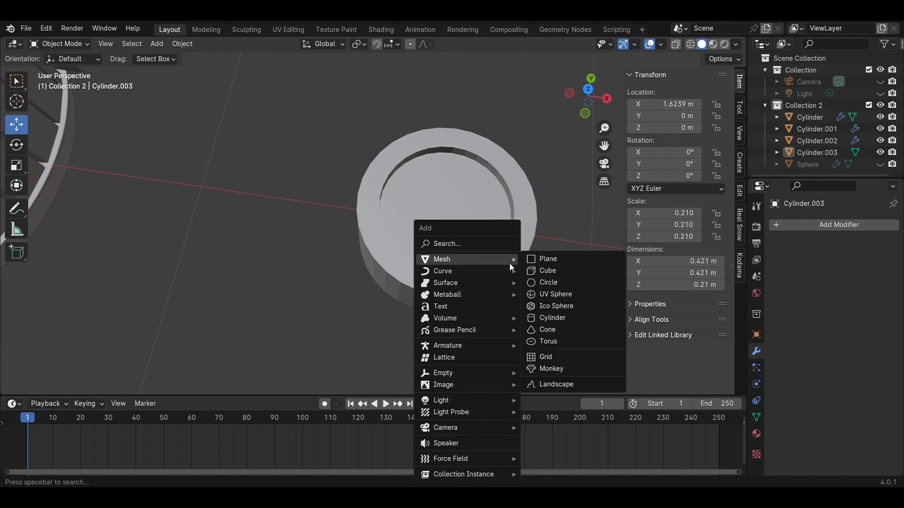
pyautogui.click(553, 282)
pyautogui.scroll(-6, 401, 263)
pyautogui.moveTo(282, 201); pyautogui.dragTo(427, 228)
# Step: Scale the circle down uniformly to about 0.18, slightly smaller than the recessed cylinder
pyautogui.press('s')
pyautogui.click(409, 222)
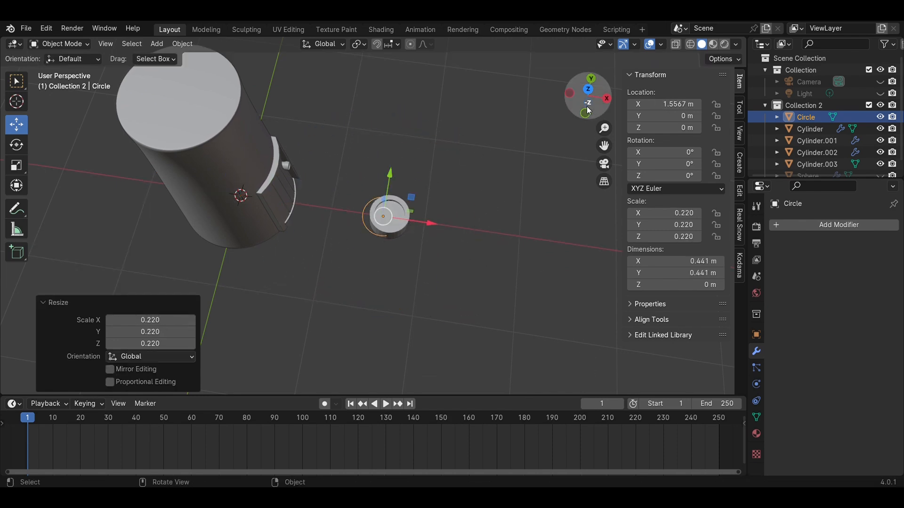
pyautogui.click(589, 90)
pyautogui.scroll(5, 512, 166)
pyautogui.press('s')
pyautogui.click(476, 174)
# Step: Move the circle along X until it sits clear of the recessed cylinder on the side away from the stem
pyautogui.press('g')
pyautogui.moveTo(567, 183); pyautogui.dragTo(598, 185)
pyautogui.keyDown('shift'); pyautogui.moveTo(571, 188); pyautogui.dragTo(530, 196, button='middle'); pyautogui.keyUp('shift')
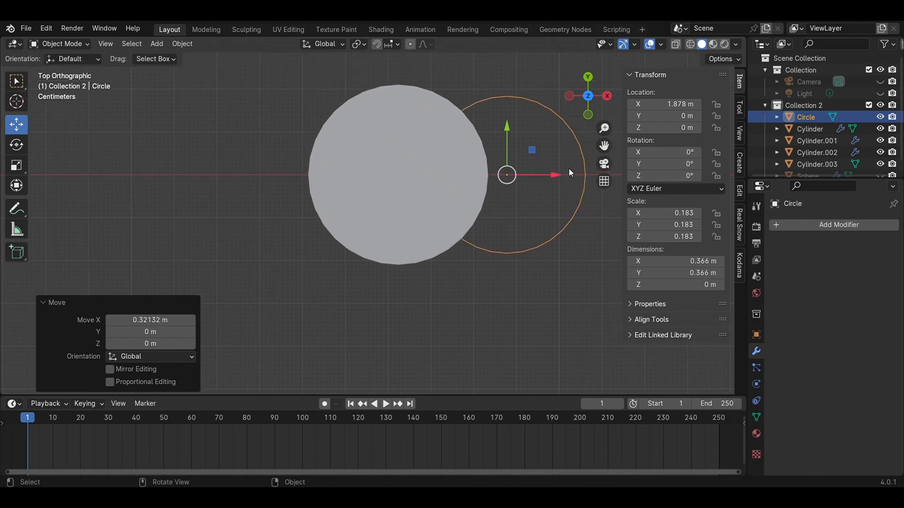
pyautogui.moveTo(540, 179); pyautogui.dragTo(599, 180)
pyautogui.keyDown('shift'); pyautogui.moveTo(540, 195); pyautogui.dragTo(413, 236, button='middle'); pyautogui.keyUp('shift')
pyautogui.moveTo(490, 214); pyautogui.dragTo(508, 216)
# Step: Extrude the circle's edges in Edit Mode and scale them inward to form a flat ring
pyautogui.press('Tab')
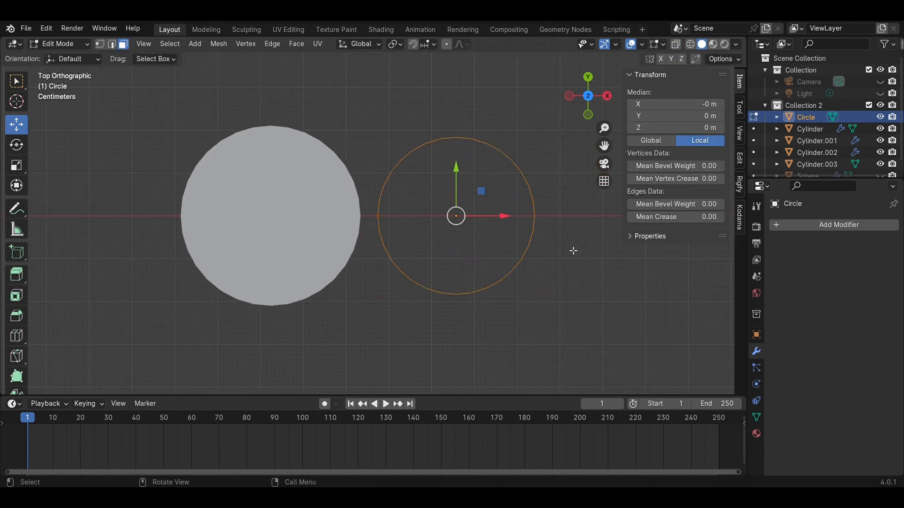
pyautogui.press('e')
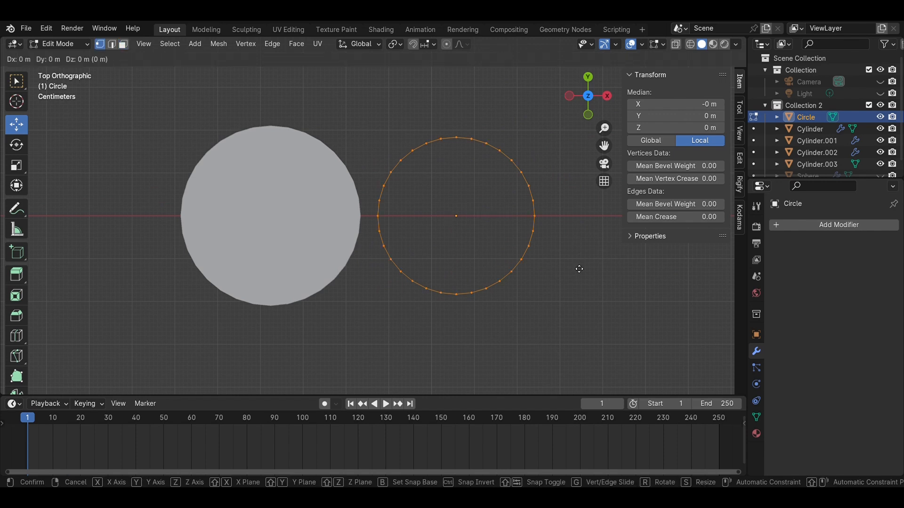
pyautogui.press('s')
pyautogui.click(541, 263)
# Step: Extrude the whole flat ring vertically to a thickness of about 0.07 m and leave Edit Mode
pyautogui.moveTo(563, 334); pyautogui.dragTo(366, 117)
pyautogui.moveTo(527, 278); pyautogui.dragTo(538, 306, button='middle')
pyautogui.press('e')
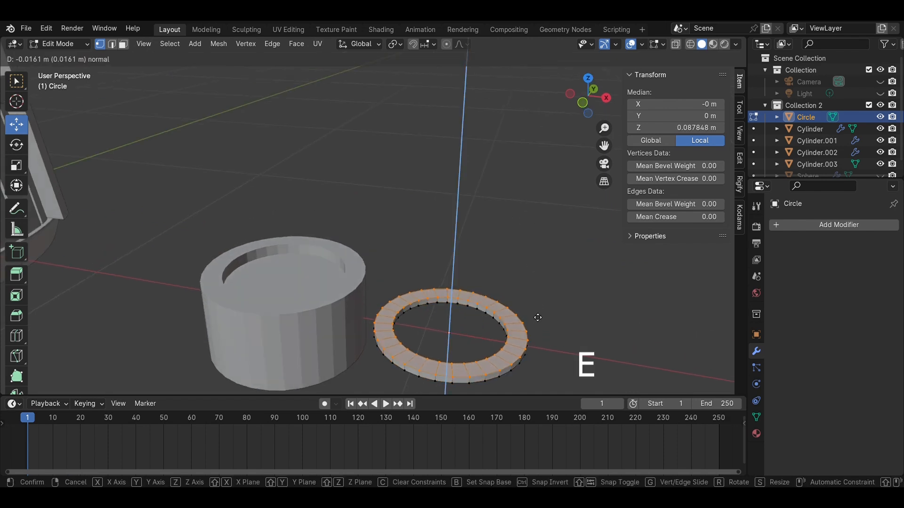
pyautogui.click(534, 301)
pyautogui.press('Tab')
# Step: Move the ring over the recessed cylinder to about X 1.65 m, Z 0.044 m and scale it to about 0.15
pyautogui.press('g')
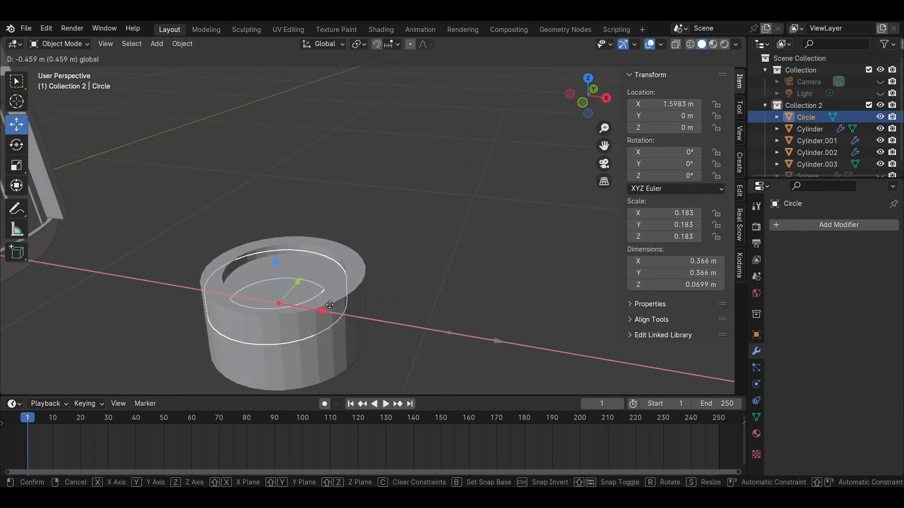
pyautogui.click(342, 303)
pyautogui.moveTo(340, 301); pyautogui.dragTo(360, 258, button='middle')
pyautogui.moveTo(360, 258); pyautogui.dragTo(360, 241)
pyautogui.click(592, 85)
pyautogui.moveTo(529, 250); pyautogui.dragTo(527, 277, button='middle')
pyautogui.press('s')
pyautogui.click(506, 277)
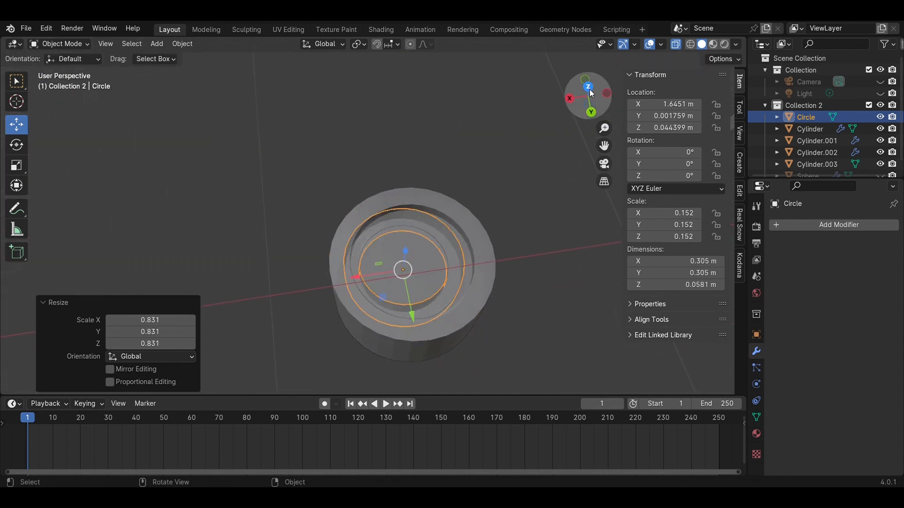
# Step: Centre the ring on the cylinder at about X 1.62 m and enlarge it to a scale of about 0.16
pyautogui.click(591, 91)
pyautogui.keyDown('shift'); pyautogui.moveTo(467, 203); pyautogui.dragTo(581, 269, button='middle'); pyautogui.keyUp('shift')
pyautogui.moveTo(483, 234); pyautogui.dragTo(466, 234)
pyautogui.press('s')
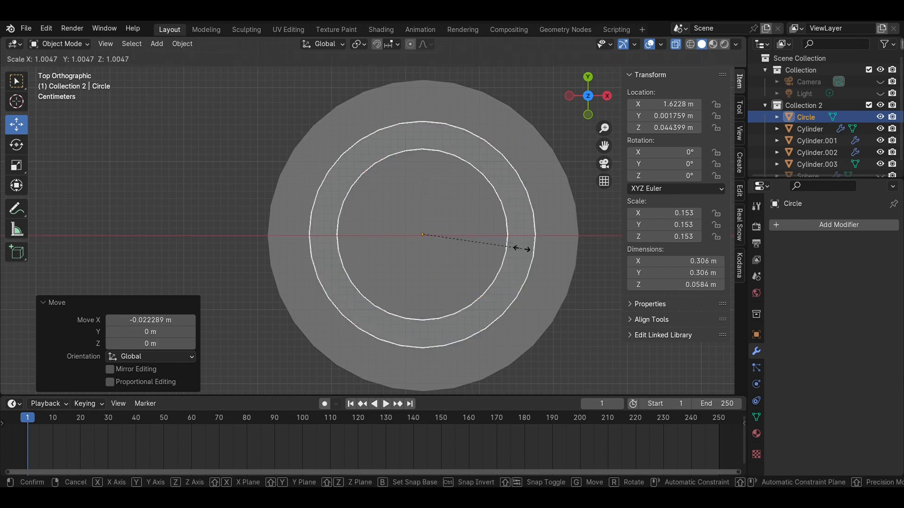
pyautogui.click(530, 248)
# Step: Raise the ring to a Z location of about 0.088 m and save the file
pyautogui.moveTo(530, 248); pyautogui.dragTo(370, 190, button='middle')
pyautogui.moveTo(369, 191); pyautogui.dragTo(375, 169)
pyautogui.click(511, 166)
pyautogui.scroll(-3, 512, 168)
pyautogui.moveTo(510, 169); pyautogui.dragTo(513, 257, button='middle')
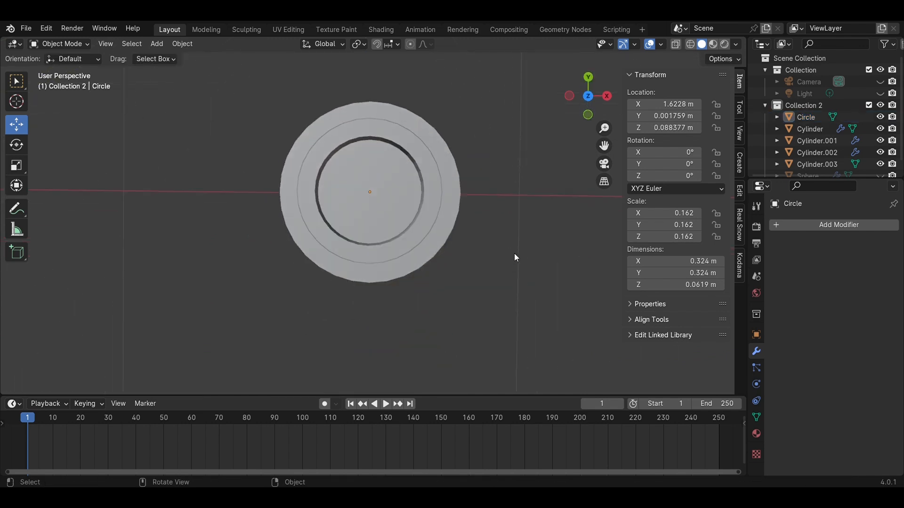
pyautogui.scroll(-3, 456, 222)
pyautogui.scroll(3, 456, 221)
# Step: Add a cube, scale it to about 0.095 and move it along X to about 1.54 m
pyautogui.hotkey('shift', 'a')
pyautogui.moveTo(456, 222)
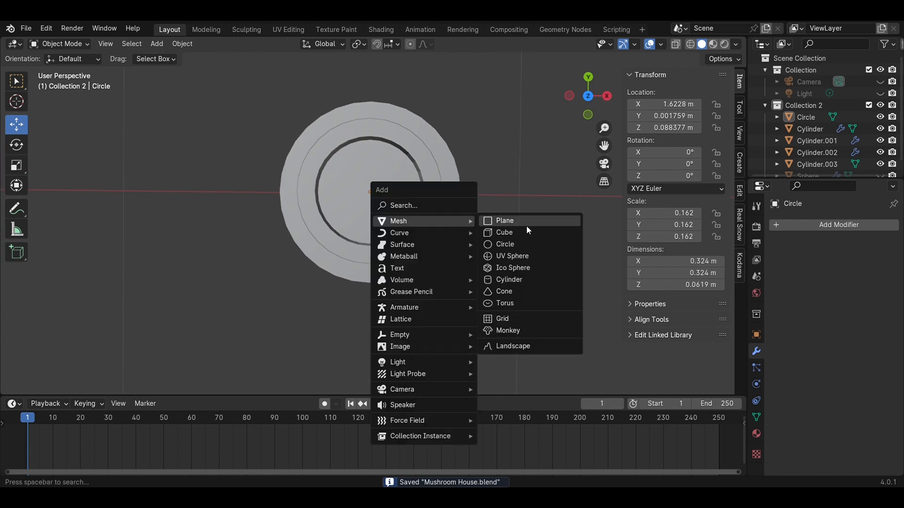
pyautogui.click(526, 233)
pyautogui.scroll(-5, 526, 283)
pyautogui.press('s')
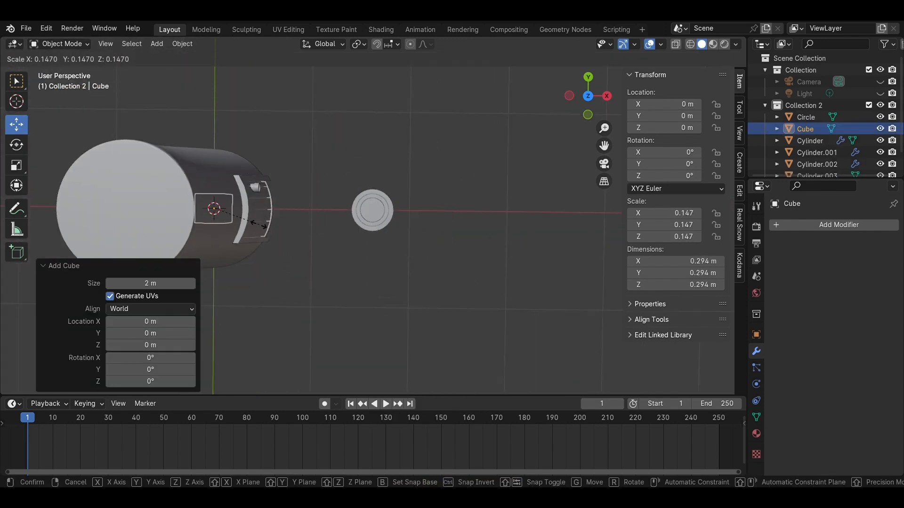
pyautogui.click(247, 218)
pyautogui.press('g')
pyautogui.press('x')
pyautogui.click(411, 236)
# Step: Shrink the cube to a scale of about 0.027 and place it at the ring's centre, about X 1.62 m
pyautogui.scroll(5, 436, 243)
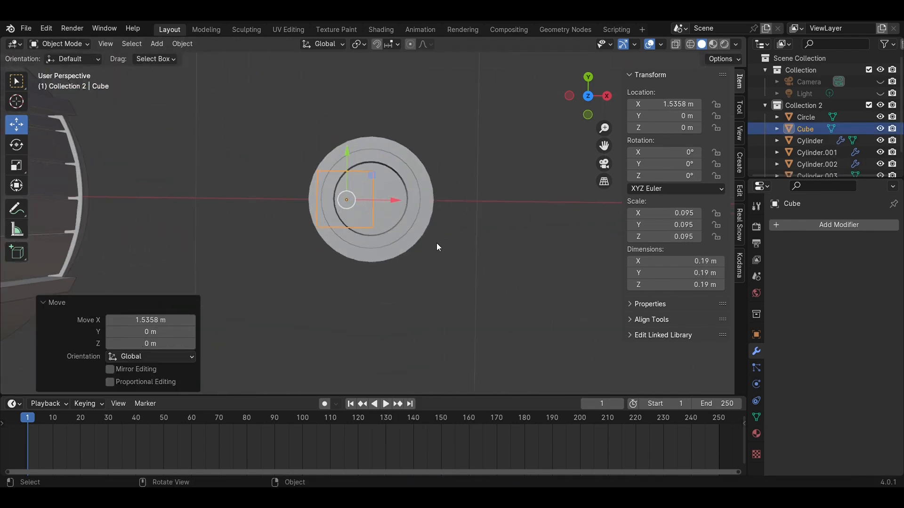
pyautogui.press('s')
pyautogui.click(385, 191)
pyautogui.moveTo(385, 192); pyautogui.dragTo(422, 208)
pyautogui.press('s')
pyautogui.click(436, 223)
pyautogui.press('s')
pyautogui.click(419, 264)
# Step: Stretch the cube along Y into a bar about 0.285 m long and nudge it to X 1.6235 m
pyautogui.click(16, 166)
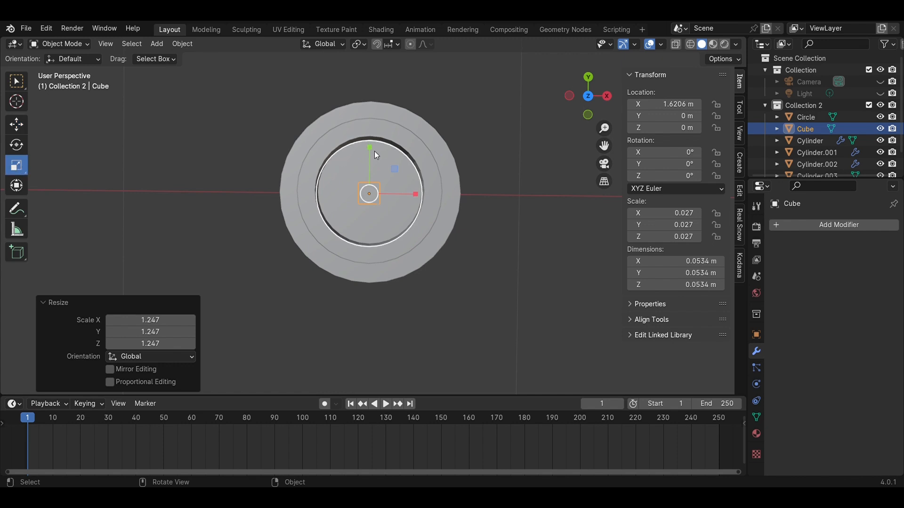
pyautogui.moveTo(378, 149); pyautogui.dragTo(373, 100)
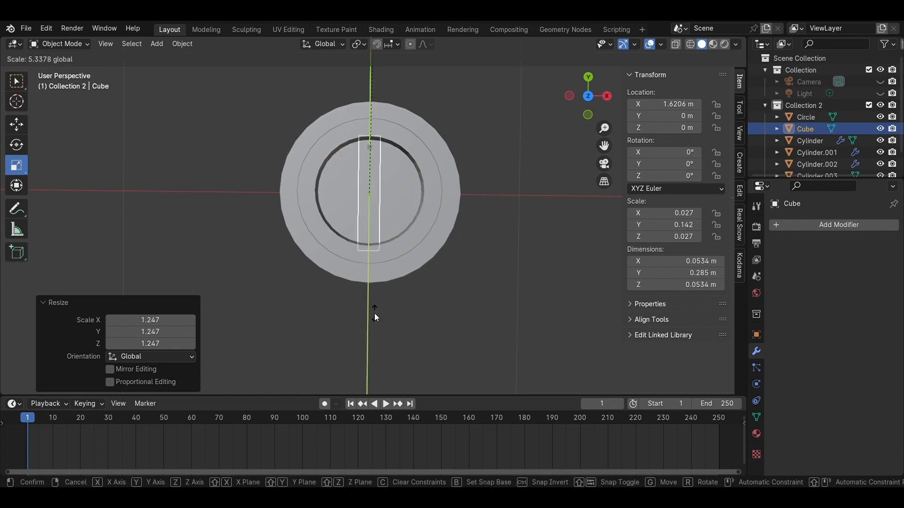
pyautogui.moveTo(374, 313); pyautogui.dragTo(374, 314)
pyautogui.scroll(3, 436, 165)
pyautogui.click(19, 129)
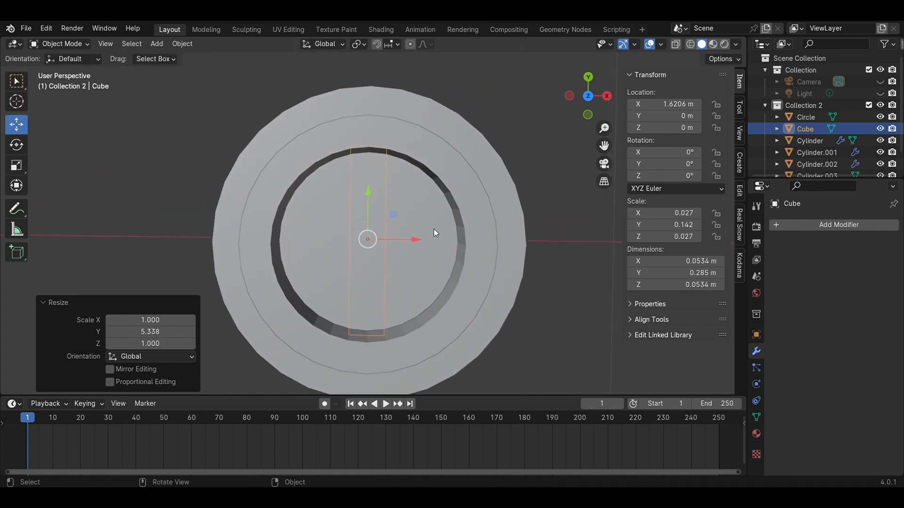
pyautogui.moveTo(398, 243); pyautogui.dragTo(400, 240)
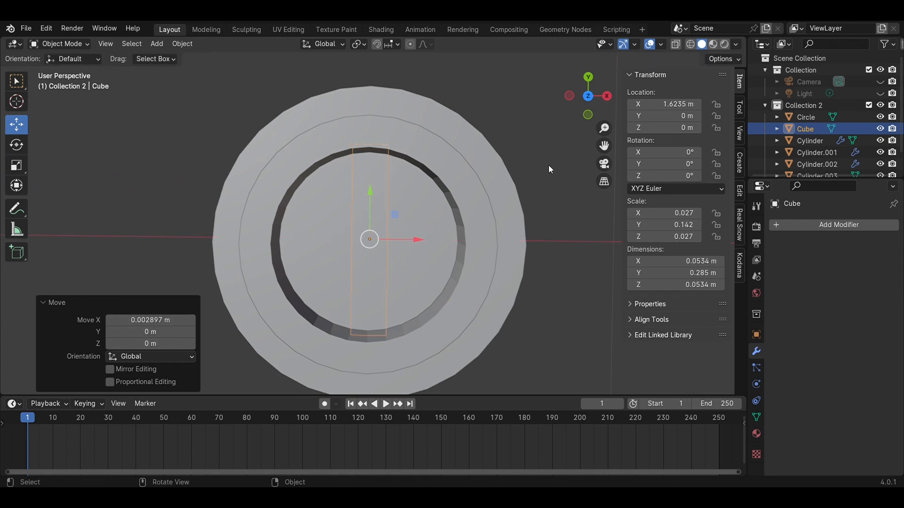
# Step: Raise the bar to about Z 0.117 m inside the ring and scale it uniformly by about 0.76
pyautogui.click(607, 96)
pyautogui.moveTo(347, 252); pyautogui.dragTo(346, 163)
pyautogui.moveTo(346, 164); pyautogui.dragTo(548, 297, button='middle')
pyautogui.press('s')
pyautogui.click(504, 282)
# Step: Stretch the bar along Y to about 0.26 m so it spans the ring's opening
pyautogui.moveTo(489, 210); pyautogui.dragTo(359, 214, button='middle')
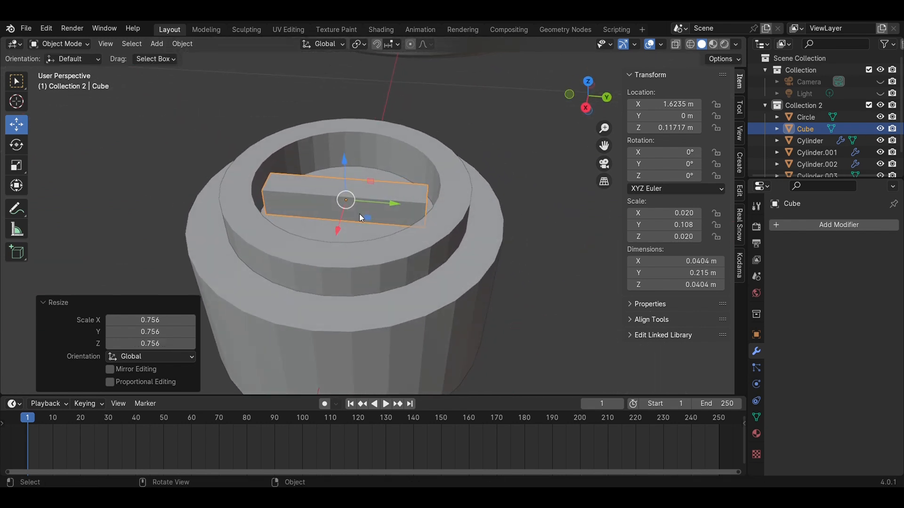
pyautogui.click(15, 167)
pyautogui.moveTo(392, 203); pyautogui.dragTo(405, 204)
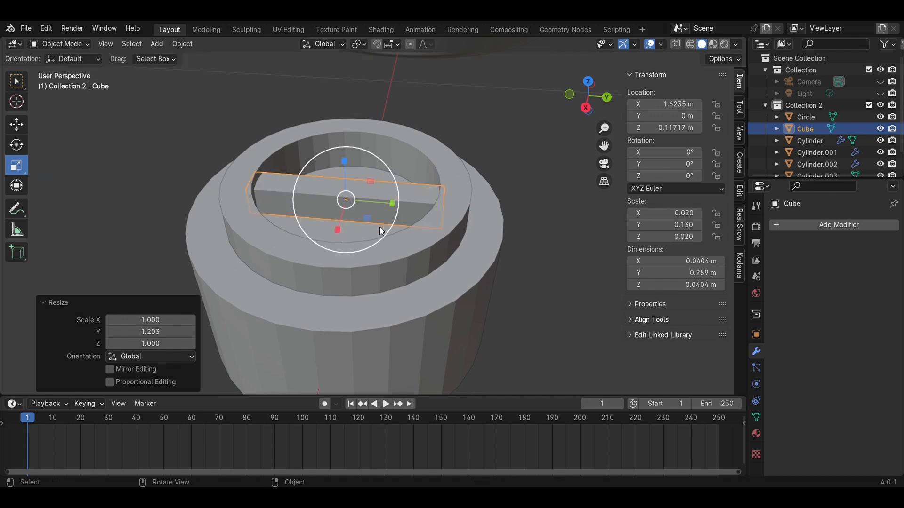
# Step: Duplicate the bar and rotate the copy 90° in top view to cross the original
pyautogui.moveTo(380, 227); pyautogui.dragTo(566, 253, button='middle')
pyautogui.click(588, 96)
pyautogui.hotkey('shift', 'd')
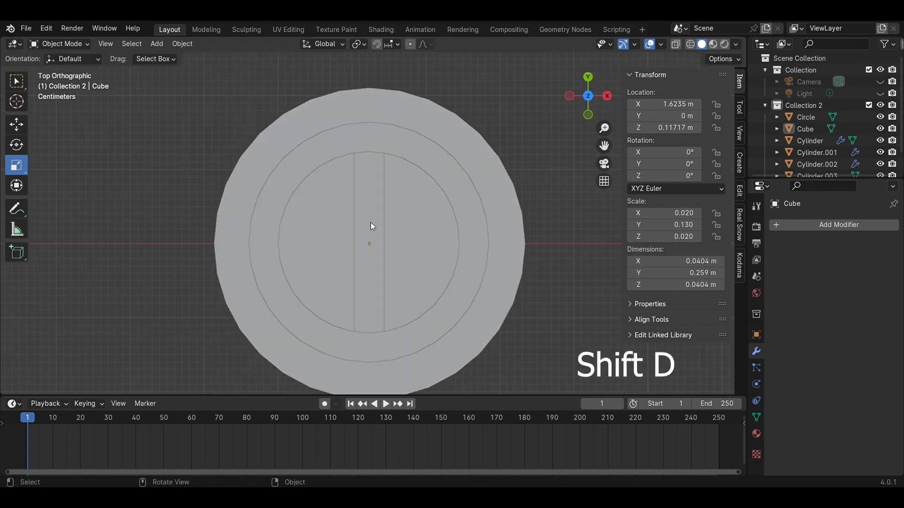
pyautogui.press('r')
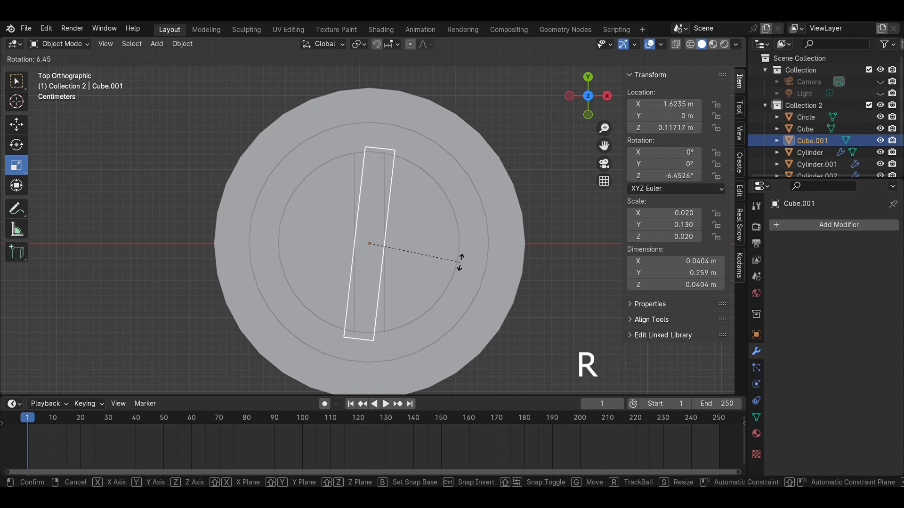
pyautogui.write('90')
pyautogui.press('Return')
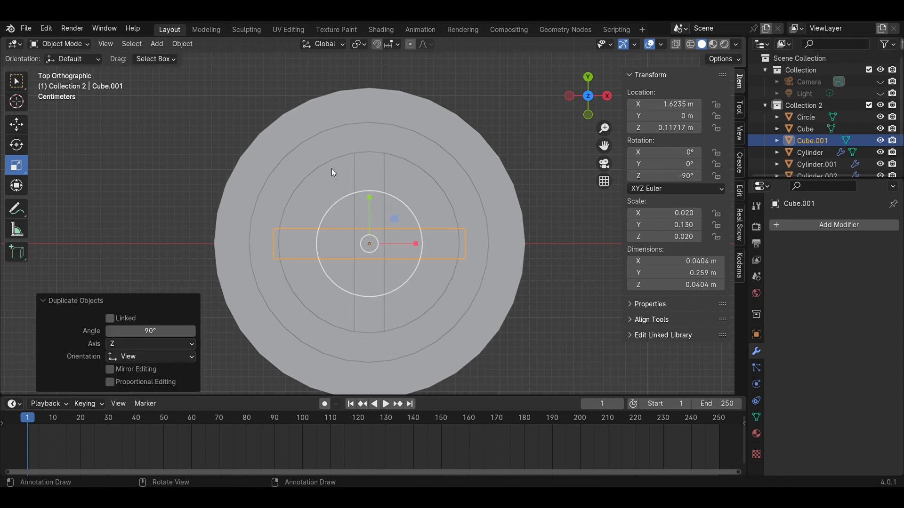
# Step: Shorten the rotated bar to a Y scale of about 0.053 and move it to X 1.5515 m, filling one side of the opening
pyautogui.moveTo(417, 244); pyautogui.dragTo(384, 260)
pyautogui.click(16, 124)
pyautogui.scroll(2, 341, 247)
pyautogui.keyDown('ctrl'); pyautogui.scroll(-3, 340, 247); pyautogui.keyUp('ctrl')
pyautogui.click(18, 167)
pyautogui.click(19, 127)
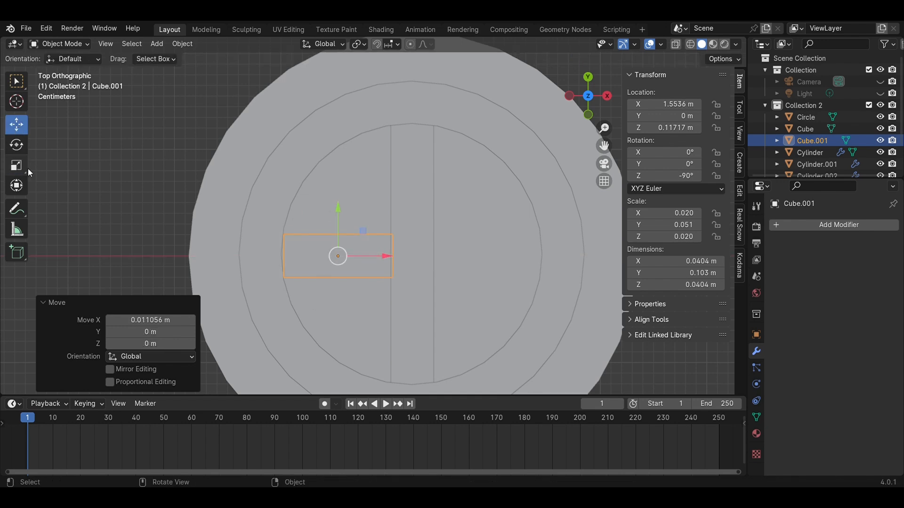
pyautogui.click(22, 168)
pyautogui.moveTo(380, 253); pyautogui.dragTo(363, 273)
pyautogui.click(19, 127)
pyautogui.scroll(2, 402, 297)
pyautogui.scroll(-2, 468, 325)
# Step: Add a Mirror modifier to the short bar with the long crossbar as mirror object, then save the file
pyautogui.click(806, 226)
pyautogui.moveTo(805, 230)
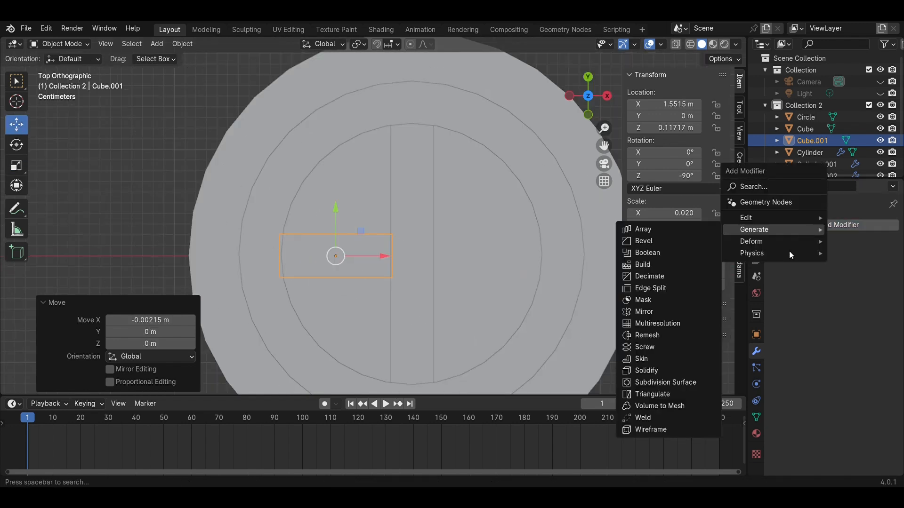
pyautogui.click(665, 312)
pyautogui.click(879, 305)
pyautogui.click(417, 182)
pyautogui.scroll(-3, 434, 233)
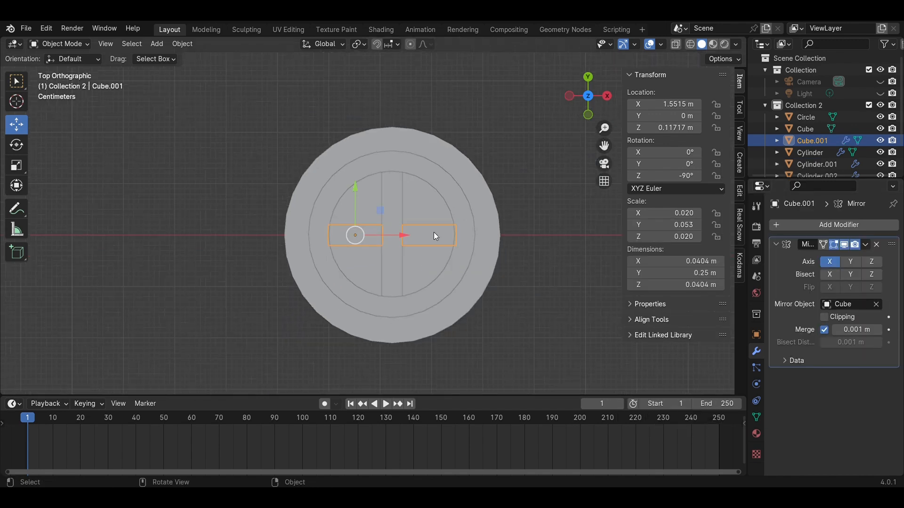
pyautogui.moveTo(540, 328); pyautogui.dragTo(431, 230, button='middle')
pyautogui.hotkey('ctrl', 's')
# Step: Select all parts of the round window and rotate them together by -90° in the right view
pyautogui.moveTo(548, 315); pyautogui.dragTo(334, 193)
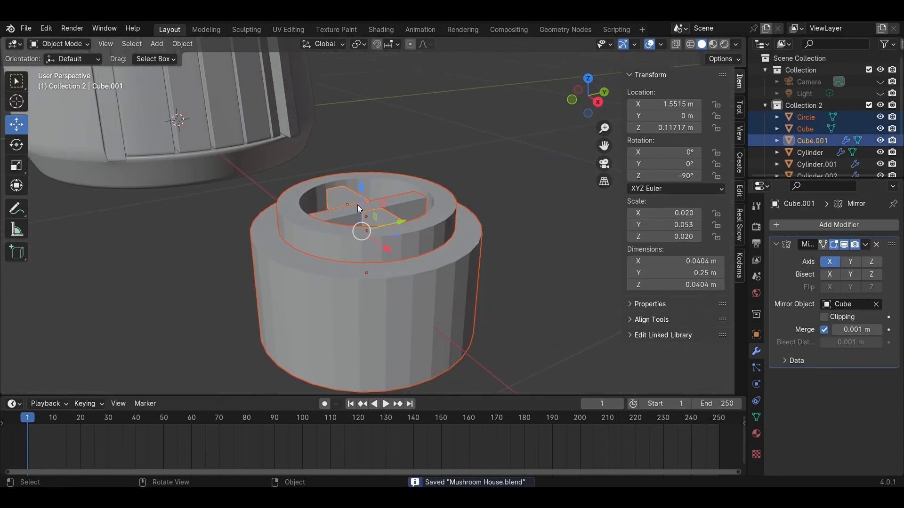
pyautogui.press('KP_Decimal')
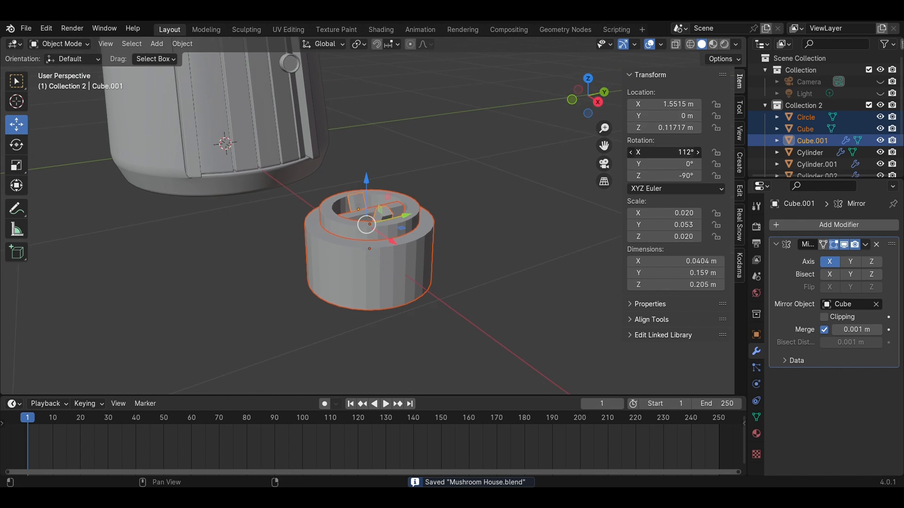
pyautogui.click(498, 223)
pyautogui.moveTo(453, 252); pyautogui.dragTo(356, 205)
pyautogui.press('KP_3')
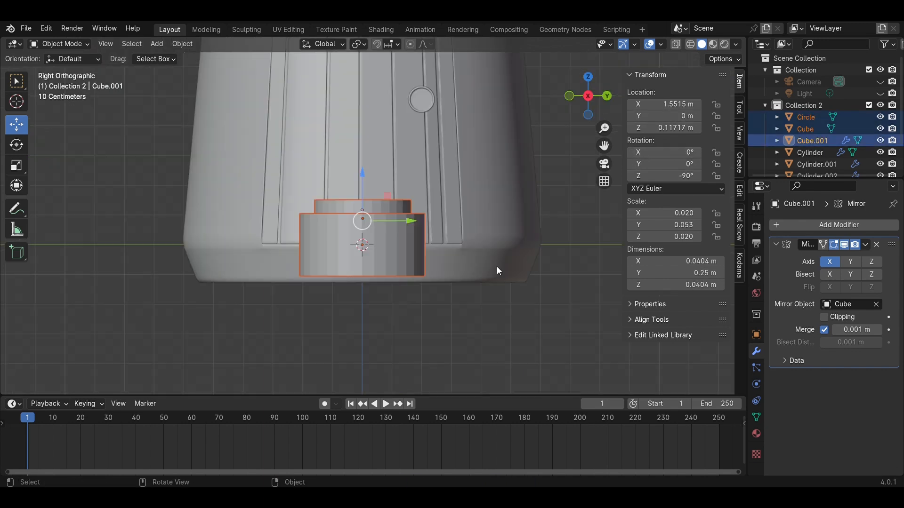
pyautogui.press('r')
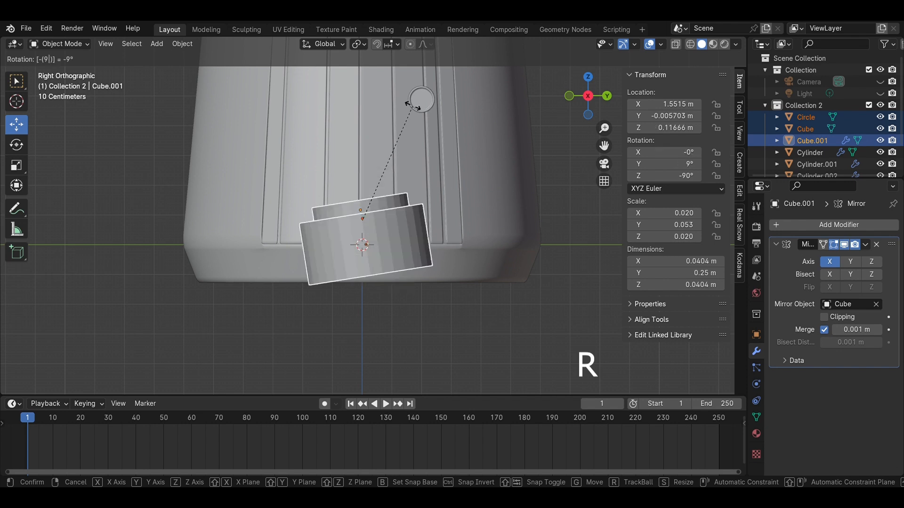
pyautogui.click(415, 110)
# Step: Move the whole window along X to about -0.76 m, past the stem
pyautogui.press('KP_0')
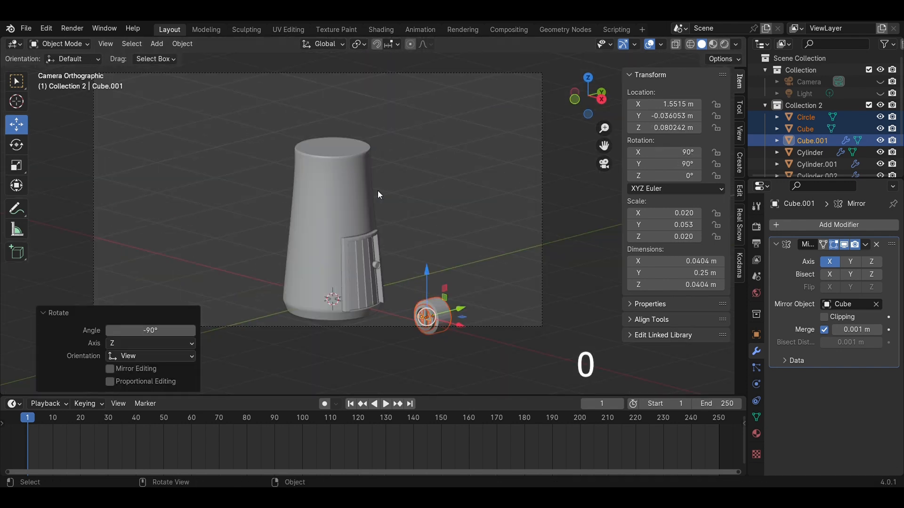
pyautogui.press('g')
pyautogui.press('x')
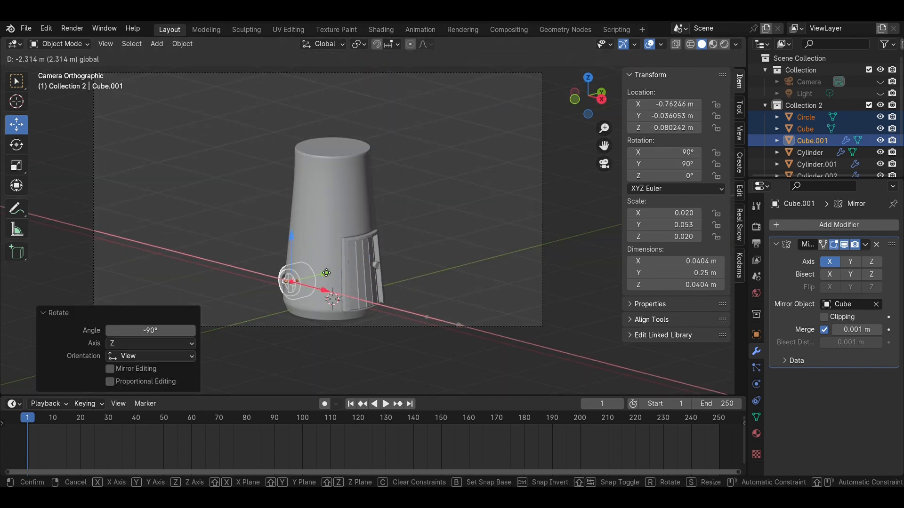
pyautogui.click(311, 302)
# Step: Move the window to the stem's side at about Y -0.69 m, Z 0.59 m and tilt it 4.25° to follow the slope
pyautogui.click(600, 102)
pyautogui.keyDown('shift'); pyautogui.moveTo(395, 269); pyautogui.dragTo(504, 315, button='middle'); pyautogui.keyUp('shift')
pyautogui.moveTo(500, 284); pyautogui.dragTo(163, 277)
pyautogui.moveTo(126, 244); pyautogui.dragTo(126, 74)
pyautogui.scroll(-3, 265, 110)
pyautogui.keyDown('shift'); pyautogui.moveTo(289, 122); pyautogui.dragTo(359, 255, button='middle'); pyautogui.keyUp('shift')
pyautogui.moveTo(297, 243); pyautogui.dragTo(297, 192)
pyautogui.press('r')
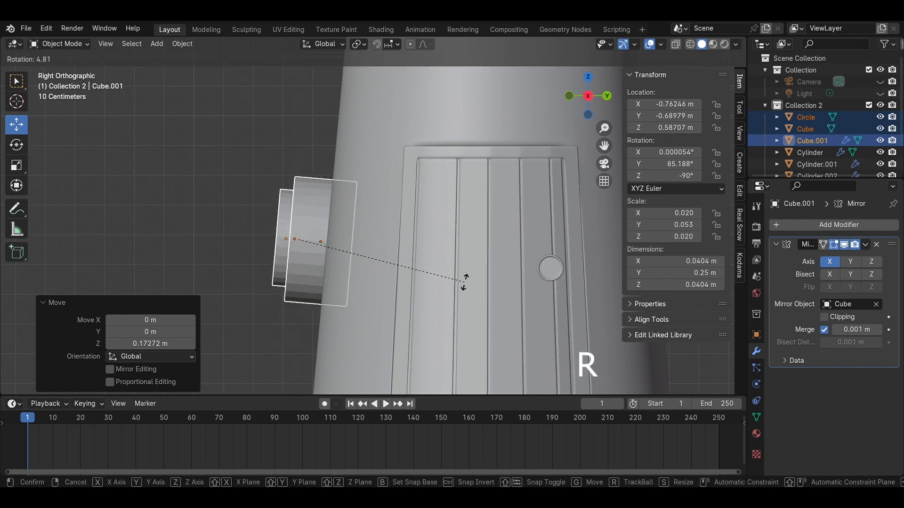
pyautogui.click(467, 281)
# Step: Centre the window on the stem along X and push it about 0.07 m along Y into the wall
pyautogui.press('KP_0')
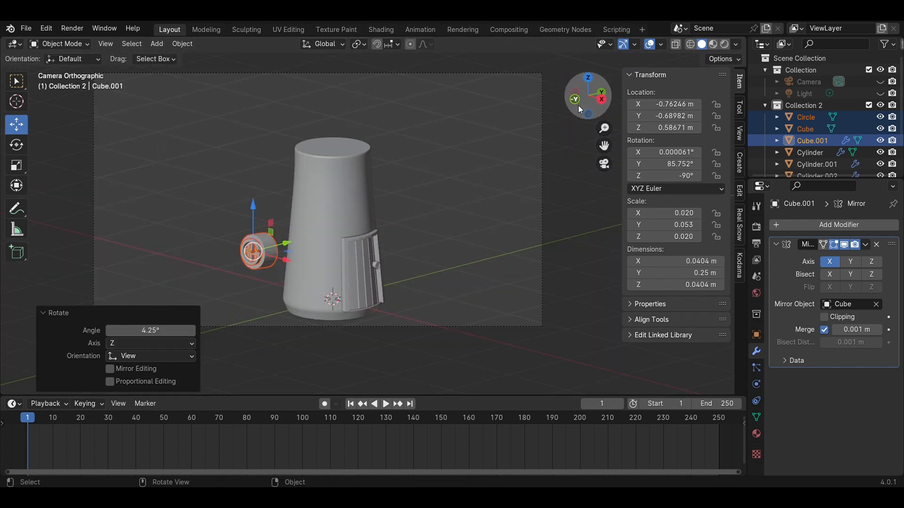
pyautogui.click(587, 81)
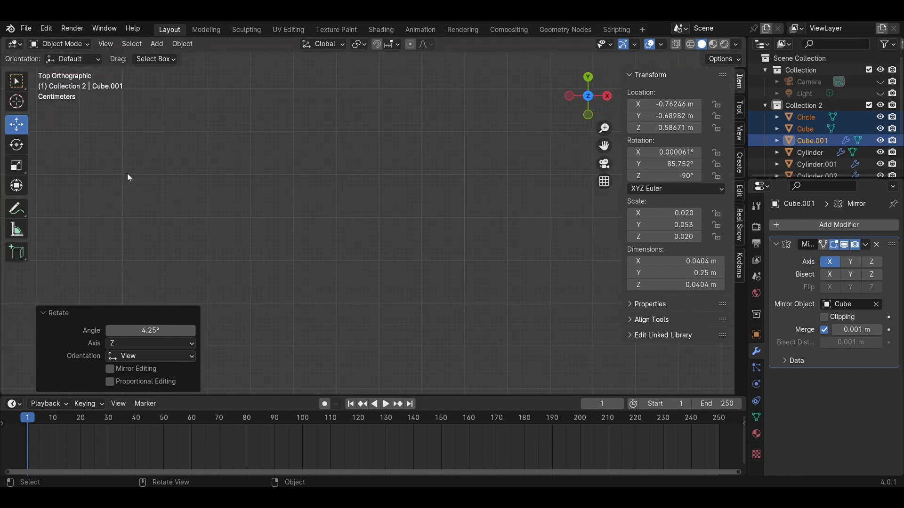
pyautogui.keyDown('shift'); pyautogui.moveTo(185, 183); pyautogui.dragTo(722, 149, button='middle'); pyautogui.keyUp('shift')
pyautogui.scroll(-2, 394, 260)
pyautogui.scroll(-1, 394, 264)
pyautogui.moveTo(165, 272); pyautogui.dragTo(359, 278)
pyautogui.moveTo(315, 223); pyautogui.dragTo(316, 205)
pyautogui.press('KP_0')
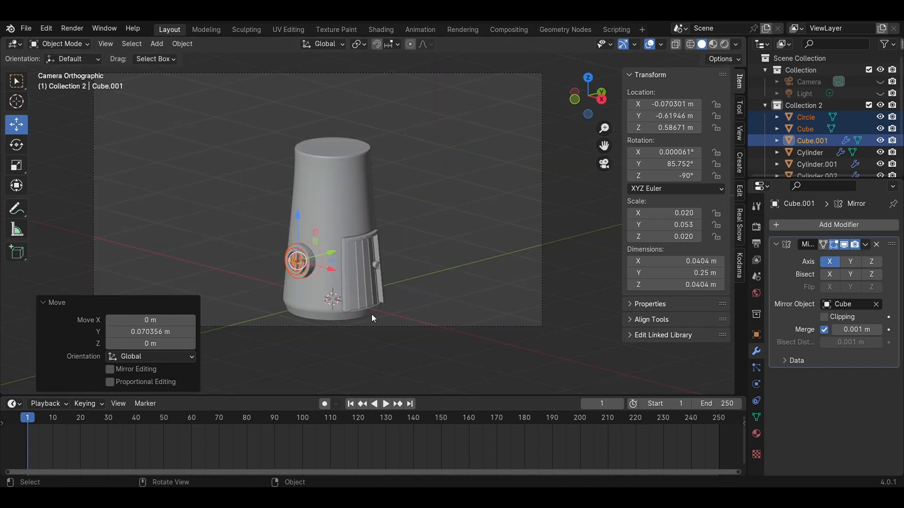
# Step: Deselect the window parts and save the file
pyautogui.scroll(3, 373, 311)
pyautogui.click(444, 202)
pyautogui.keyDown('shift'); pyautogui.moveTo(379, 289); pyautogui.dragTo(497, 210, button='middle'); pyautogui.keyUp('shift')
pyautogui.scroll(2, 498, 209)
pyautogui.hotkey('ctrl', 's')
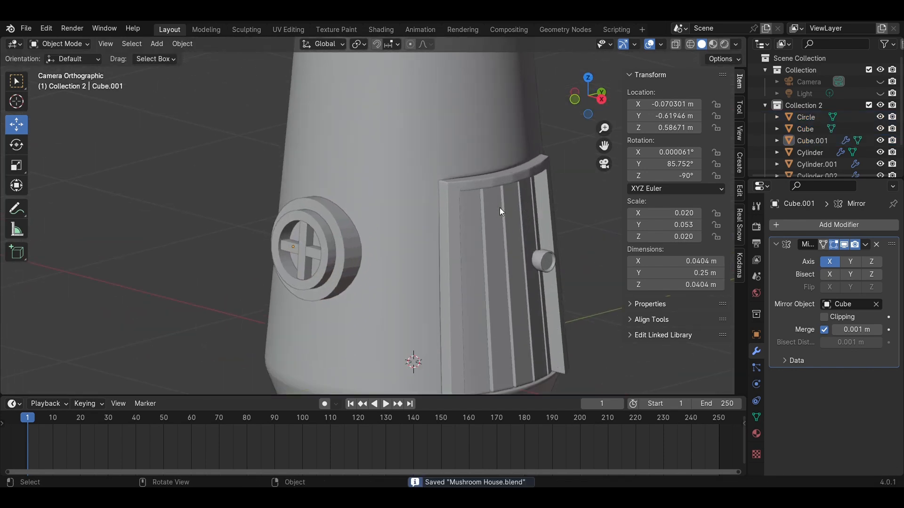
# Step: Unhide the mushroom cap above the stem
pyautogui.scroll(1, 498, 207)
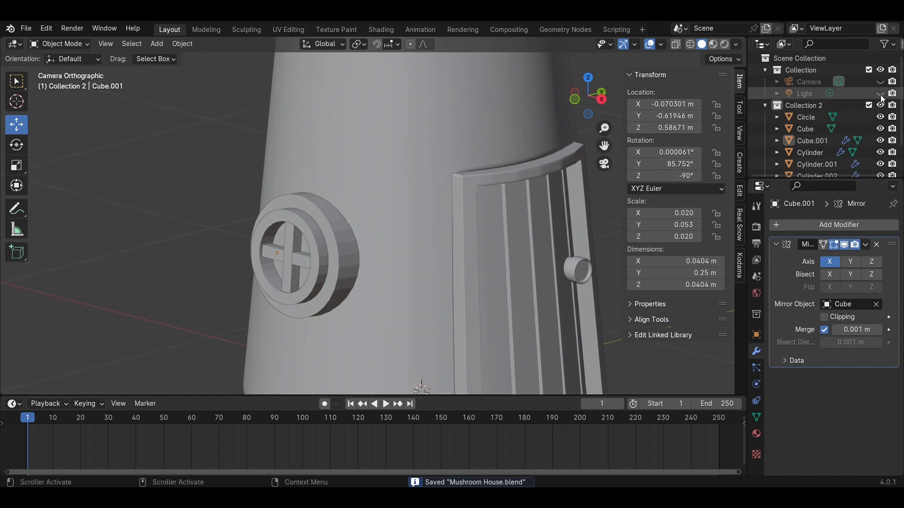
pyautogui.scroll(-3, 862, 166)
pyautogui.scroll(-2, 160, 252)
pyautogui.scroll(-2, 295, 300)
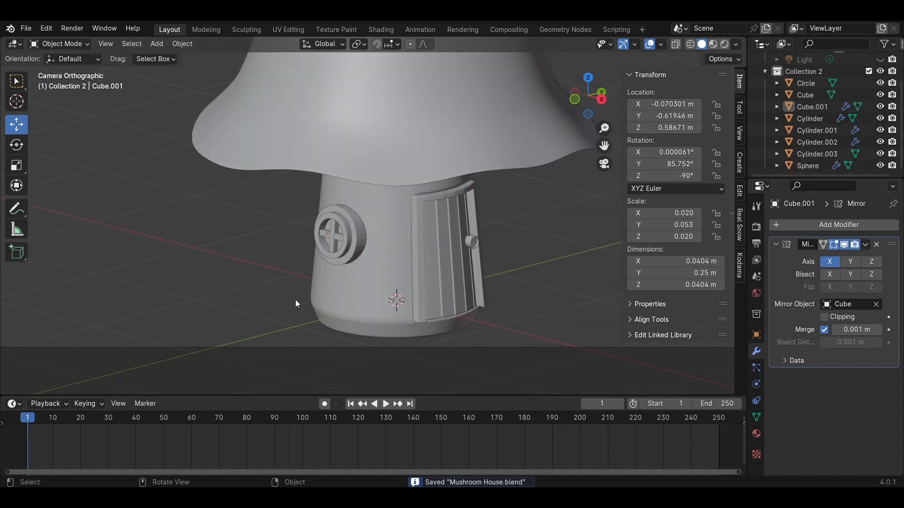
# Step: Add a Bevel modifier to the window's large outer cylinder
pyautogui.scroll(3, 399, 308)
pyautogui.click(343, 258)
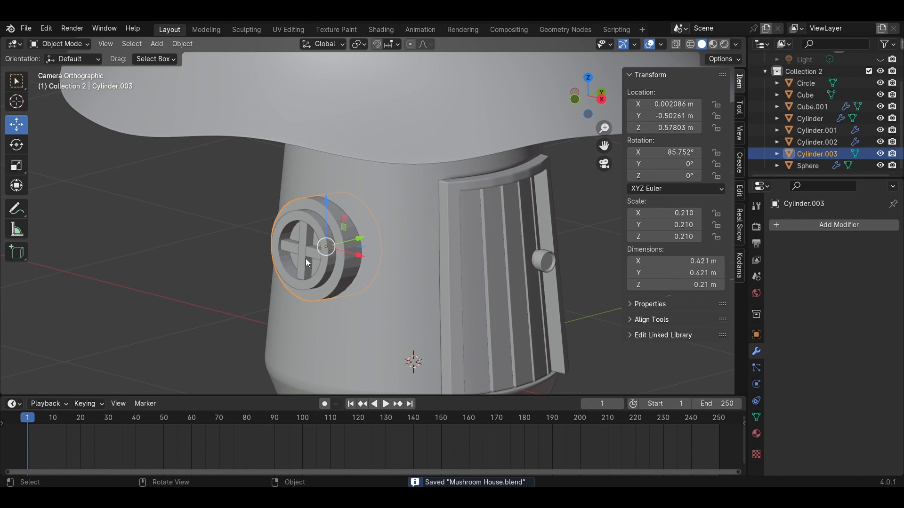
pyautogui.moveTo(306, 259); pyautogui.dragTo(427, 252, button='middle')
pyautogui.scroll(4, 426, 252)
pyautogui.click(595, 98)
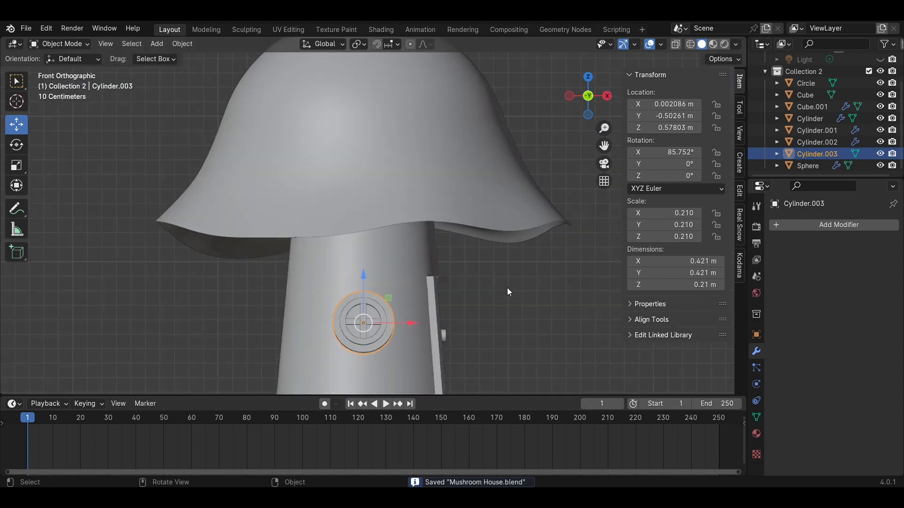
pyautogui.scroll(2, 453, 219)
pyautogui.scroll(2, 453, 219)
pyautogui.click(846, 225)
pyautogui.moveTo(846, 225)
pyautogui.click(706, 237)
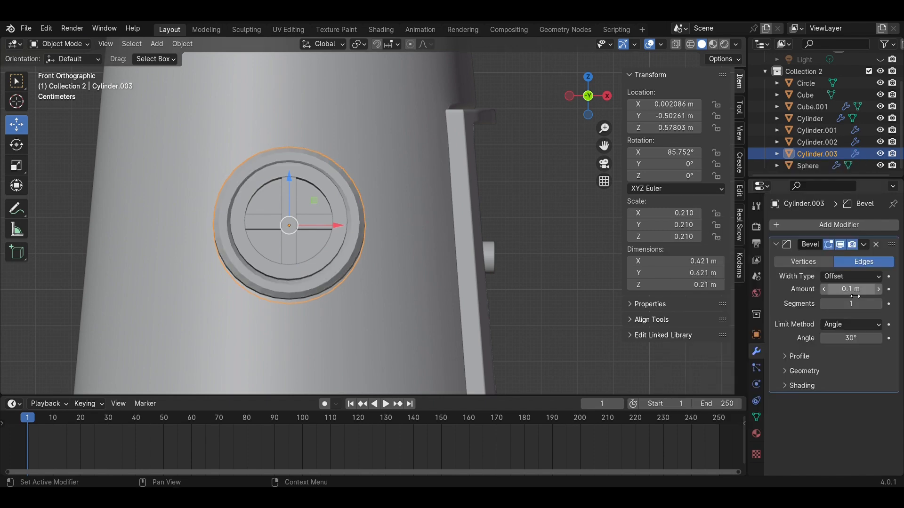
# Step: Set the outer cylinder's bevel to 0.5 m with 10 segments and shade the cylinder smooth
pyautogui.press('Return')
pyautogui.write('0.5')
pyautogui.press('Return')
pyautogui.moveTo(363, 247); pyautogui.dragTo(294, 207, button='middle')
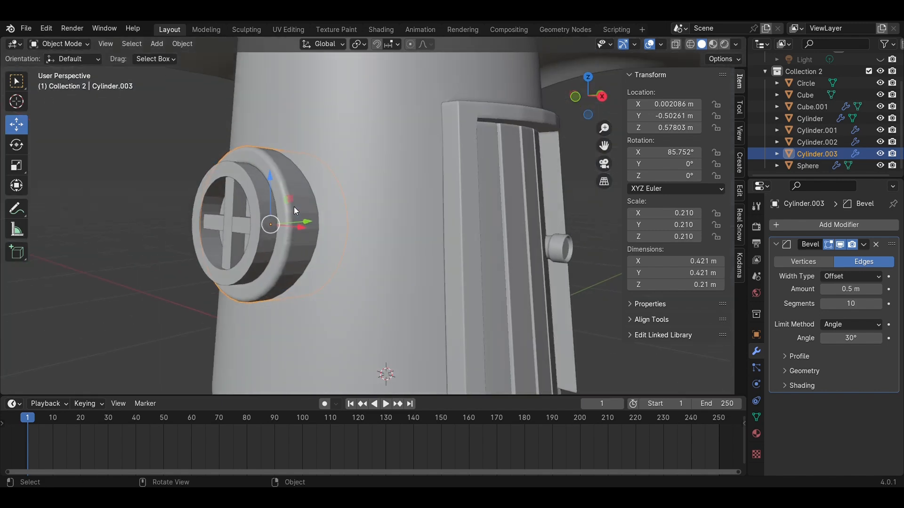
pyautogui.rightClick(294, 210)
pyautogui.click(254, 67)
# Step: Add a Bevel modifier to the window's inner ring with an amount of 0.5 m and 10 segments
pyautogui.click(292, 219)
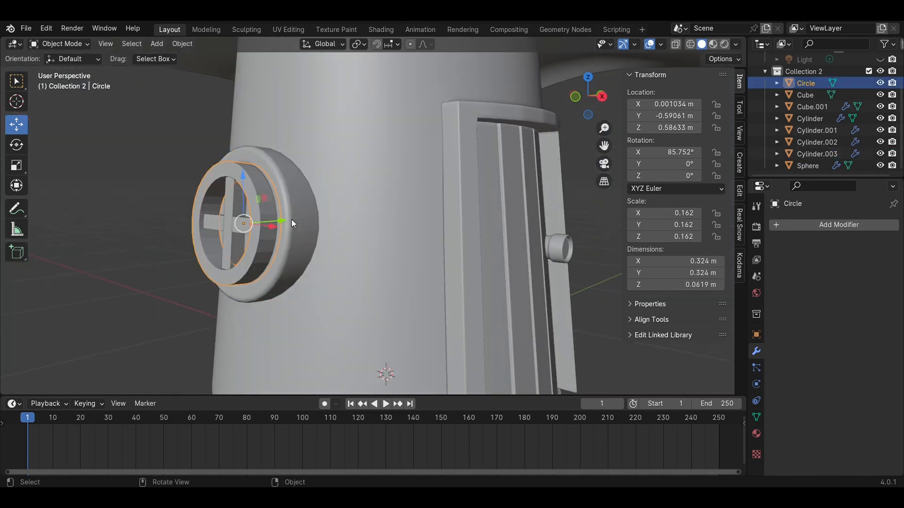
pyautogui.click(823, 221)
pyautogui.moveTo(824, 218)
pyautogui.click(668, 230)
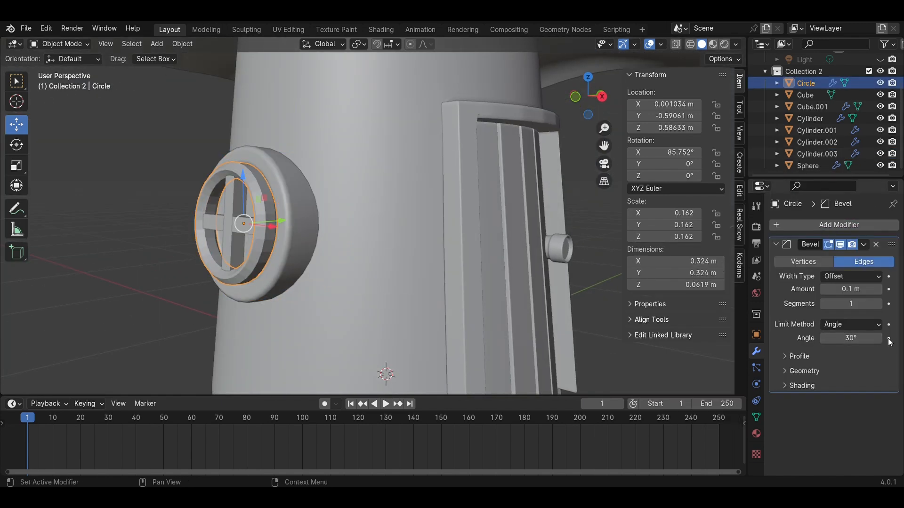
pyautogui.write('0.5')
pyautogui.press('Return')
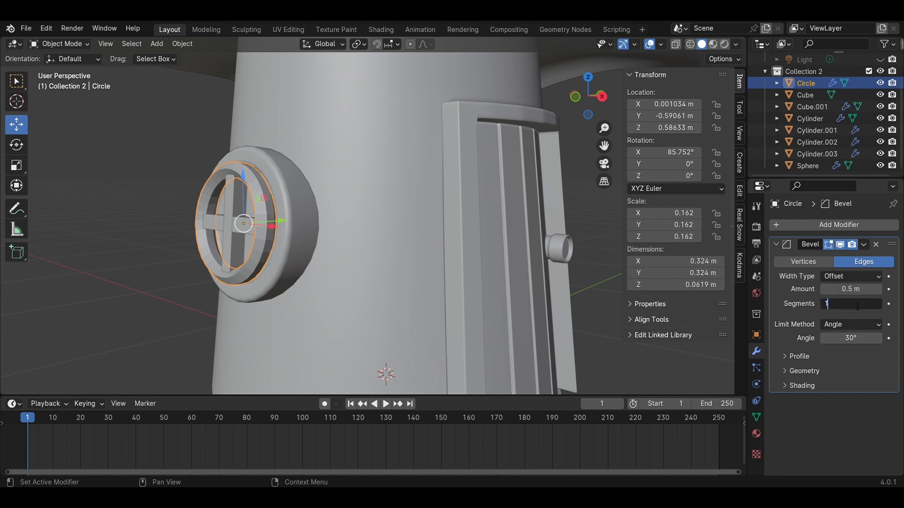
pyautogui.write('0')
pyautogui.press('Return')
# Step: Add a Bevel modifier of 0.5 m with 10 segments to the mirrored short crossbar
pyautogui.click(238, 224)
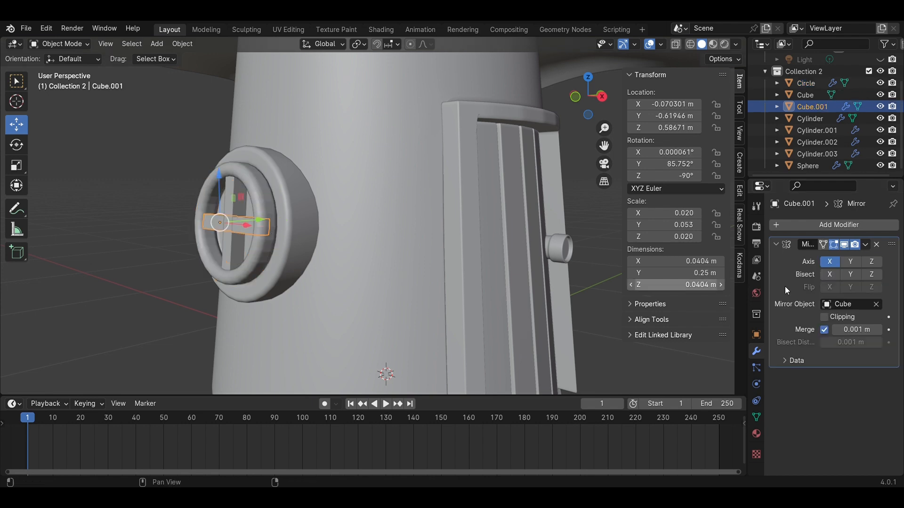
pyautogui.click(842, 225)
pyautogui.moveTo(842, 225)
pyautogui.click(694, 237)
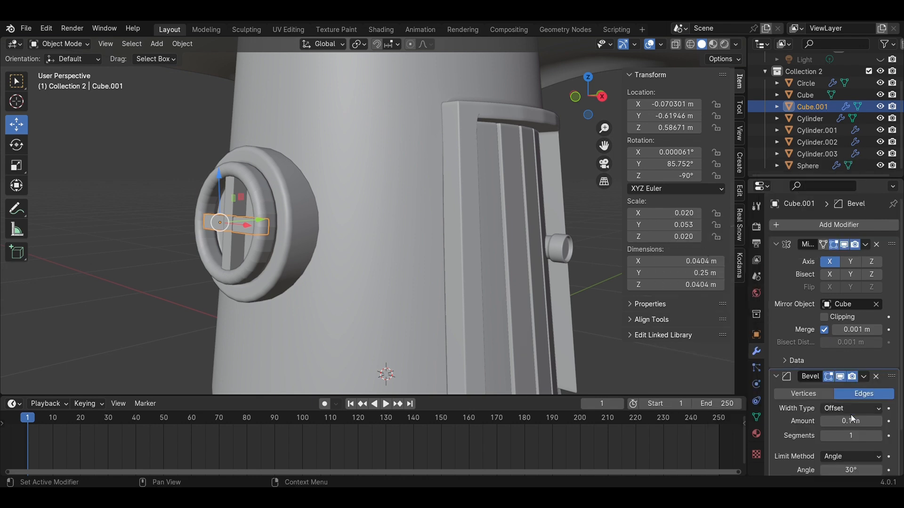
pyautogui.write('0.5')
pyautogui.press('Return')
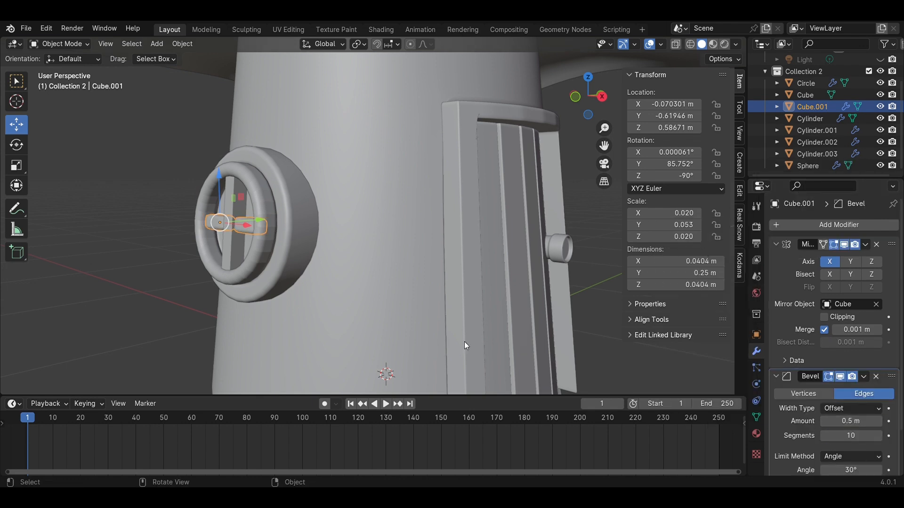
# Step: Add a Bevel modifier with an amount of 0.5 m to the window's long vertical bar
pyautogui.click(228, 190)
pyautogui.click(807, 225)
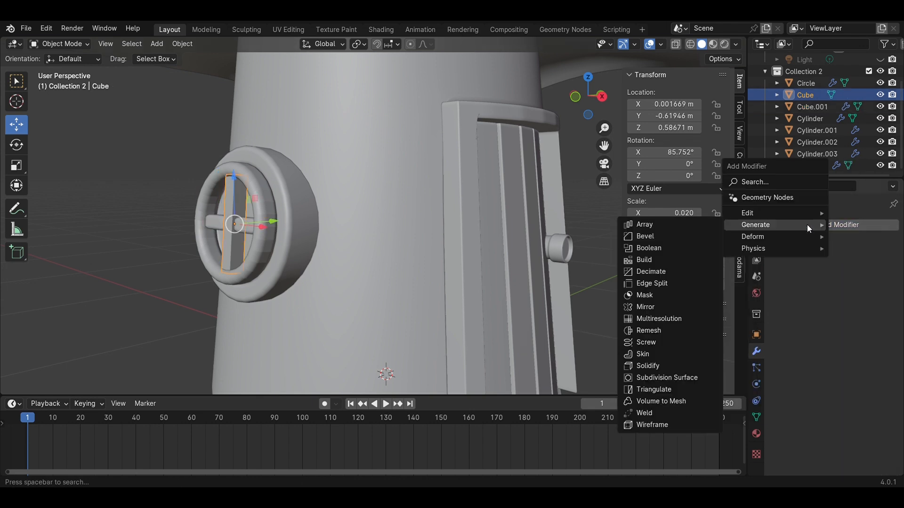
pyautogui.click(647, 238)
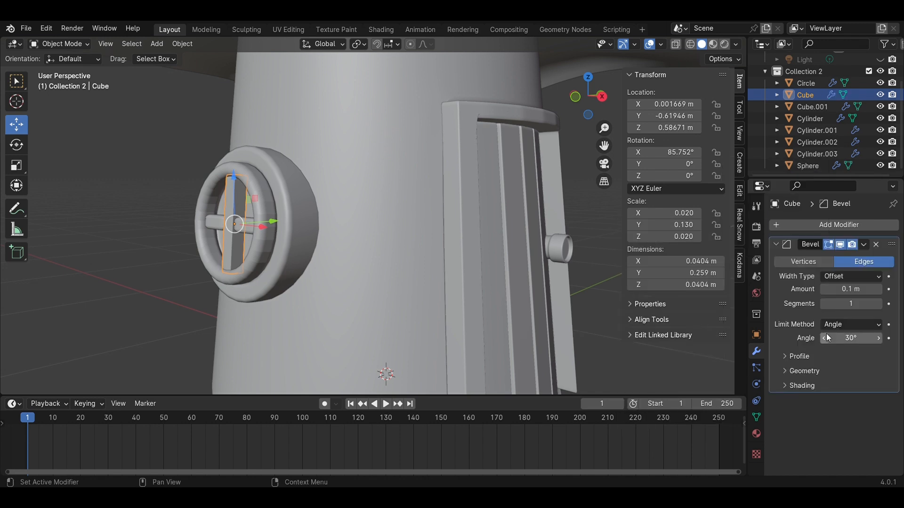
pyautogui.click(843, 293)
pyautogui.write('.5')
pyautogui.press('Return')
# Step: Select the door and apply smooth shading to it
pyautogui.moveTo(113, 297); pyautogui.dragTo(606, 335, button='middle')
pyautogui.moveTo(605, 333); pyautogui.dragTo(532, 220)
pyautogui.rightClick(509, 249)
pyautogui.click(515, 247)
pyautogui.click(579, 270)
# Step: Create a third collection and add a 2 m plane to it at the world origin
pyautogui.scroll(-6, 579, 269)
pyautogui.moveTo(579, 269); pyautogui.dragTo(380, 277, button='middle')
pyautogui.moveTo(520, 335); pyautogui.dragTo(524, 302, button='middle')
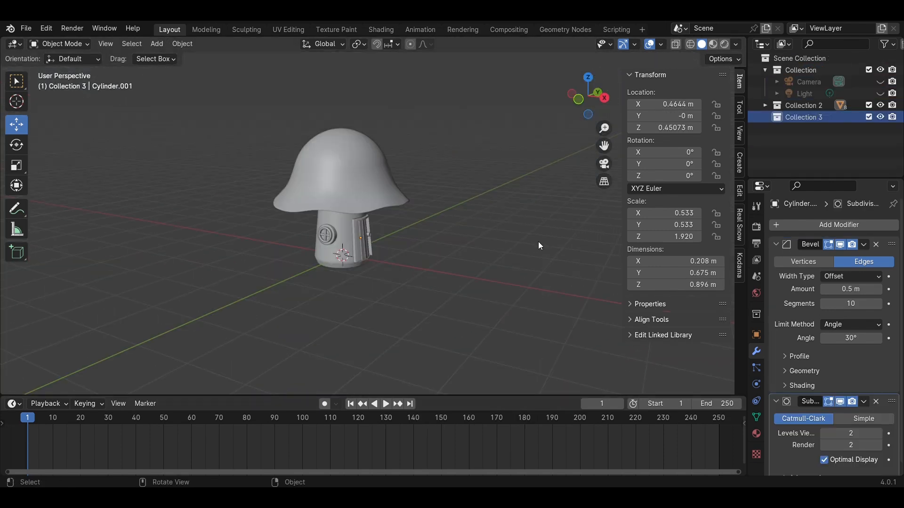
pyautogui.scroll(3, 515, 220)
pyautogui.moveTo(454, 210); pyautogui.dragTo(488, 229, button='middle')
pyautogui.hotkey('shift', 'a')
pyautogui.moveTo(490, 228)
pyautogui.click(523, 229)
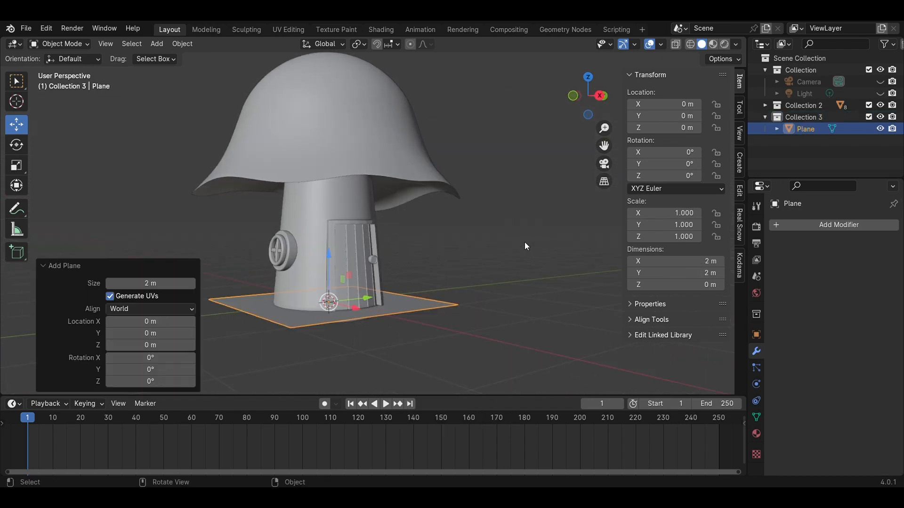
# Step: Scale the plane up to about 9.7 m square as the ground under the house
pyautogui.scroll(-2, 470, 264)
pyautogui.press('s')
pyautogui.click(170, 328)
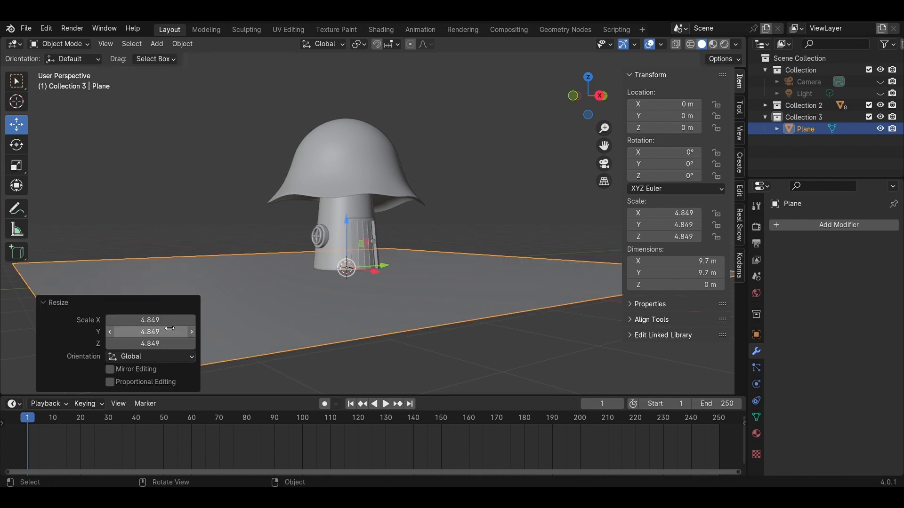
pyautogui.click(391, 298)
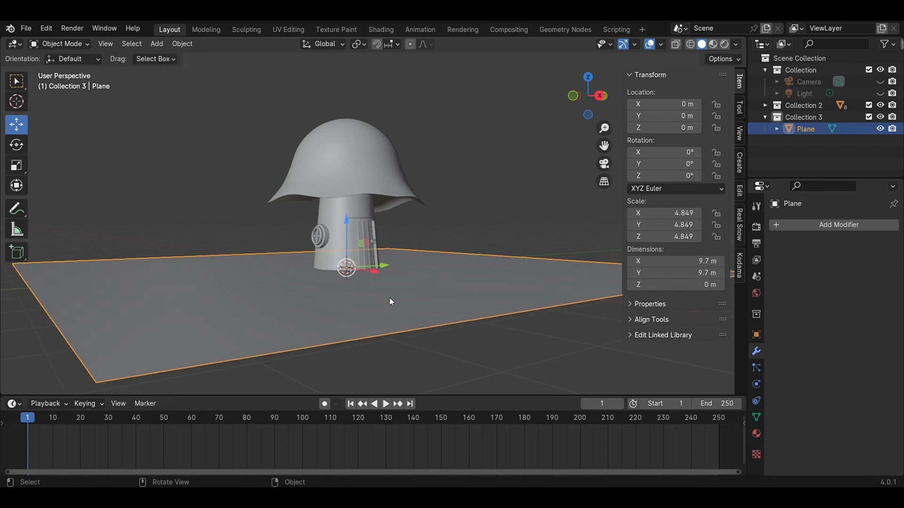
# Step: Add a Solidify modifier to the ground plane with a thickness of 0.03 m
pyautogui.click(856, 225)
pyautogui.moveTo(855, 229)
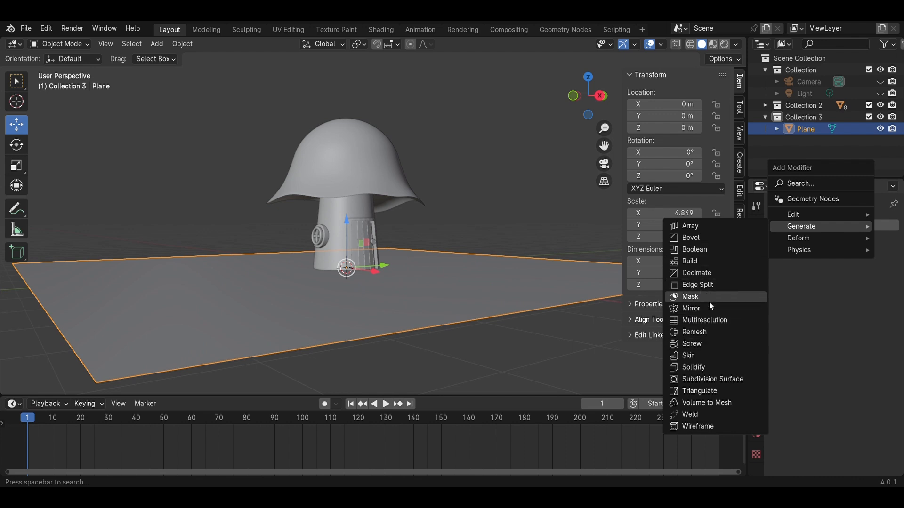
pyautogui.click(710, 367)
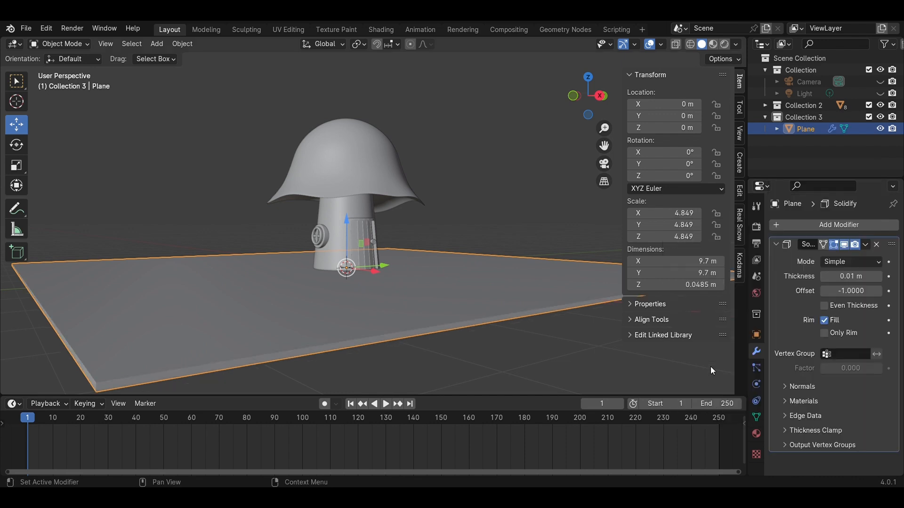
pyautogui.click(866, 282)
pyautogui.write('.05')
pyautogui.press('Return')
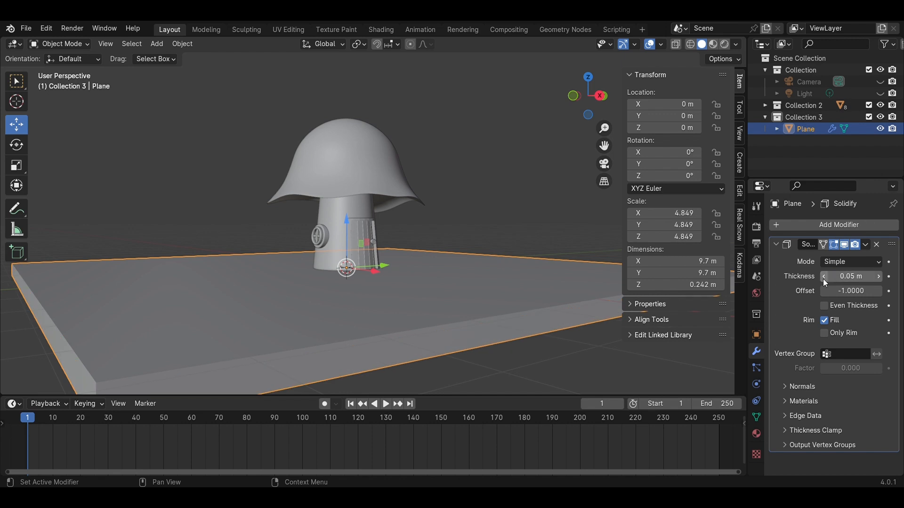
pyautogui.write('.03')
pyautogui.press('Return')
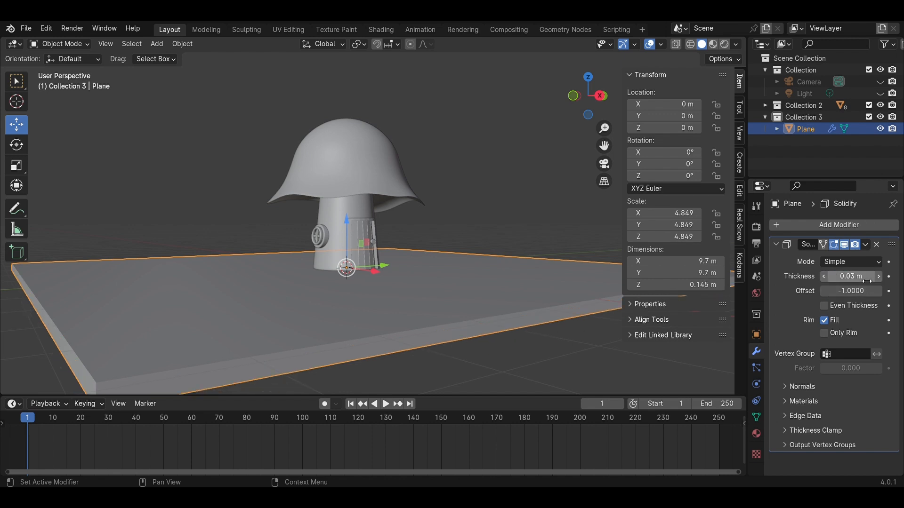
# Step: Lower the ground plane to about Z -0.12 m so that it sits under the stem's base
pyautogui.click(479, 183)
pyautogui.press('KP_0')
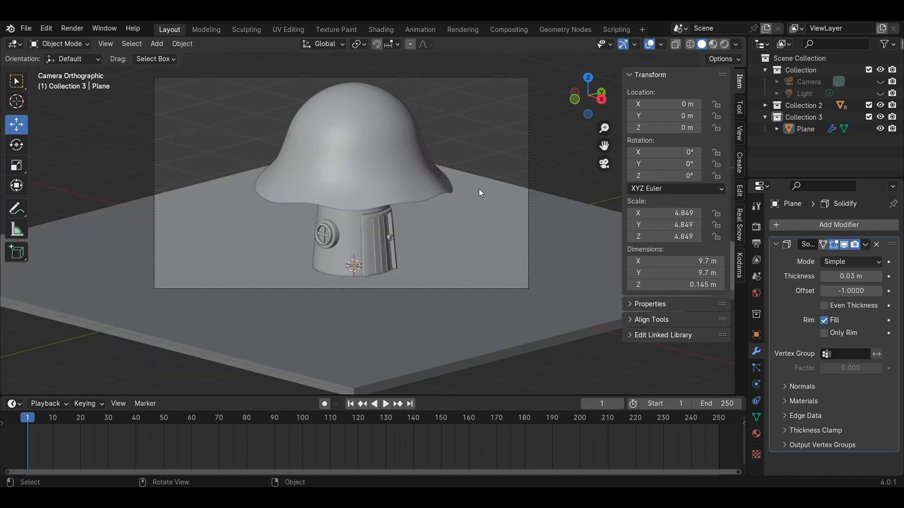
pyautogui.click(486, 264)
pyautogui.click(602, 100)
pyautogui.scroll(8, 414, 282)
pyautogui.moveTo(334, 244); pyautogui.dragTo(332, 268)
pyautogui.press('KP_0')
pyautogui.click(508, 267)
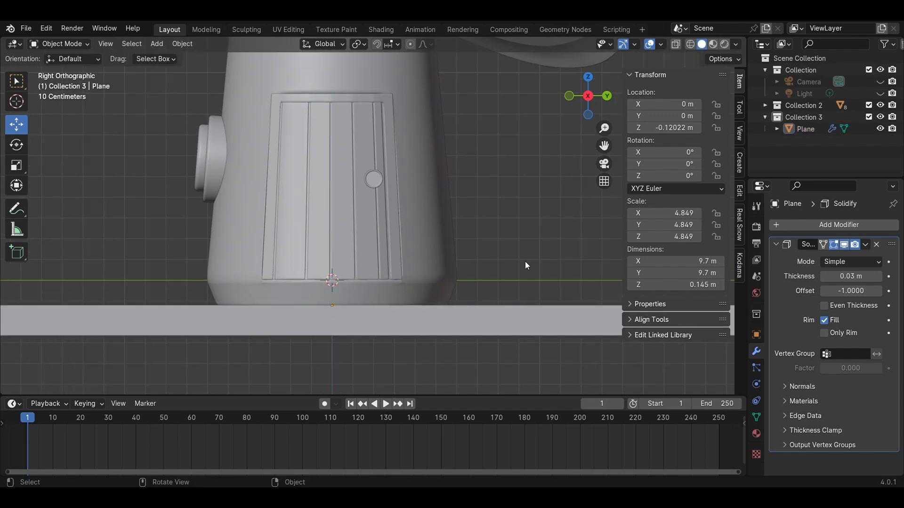
# Step: Scale the ground plane up to about 41.8 m square, save the file and hide the plane in the viewport
pyautogui.press('KP_0')
pyautogui.scroll(-2, 457, 329)
pyautogui.click(431, 303)
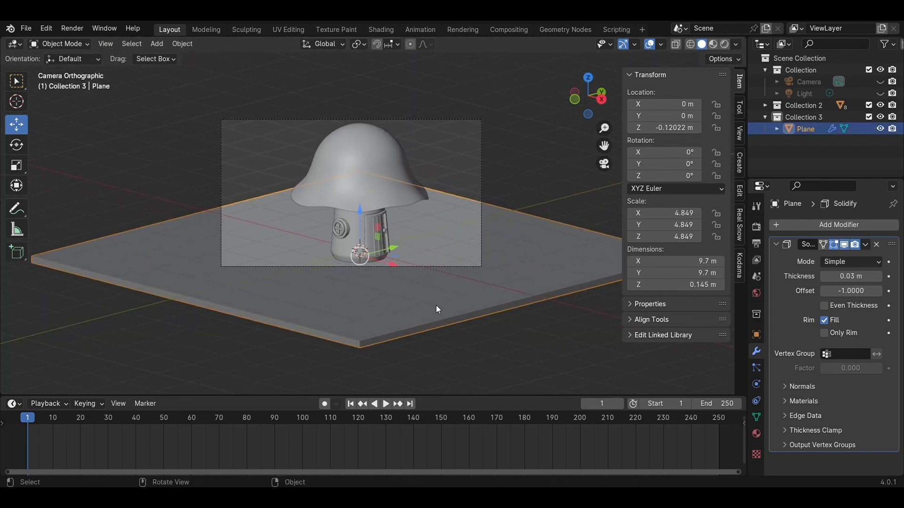
pyautogui.press('s')
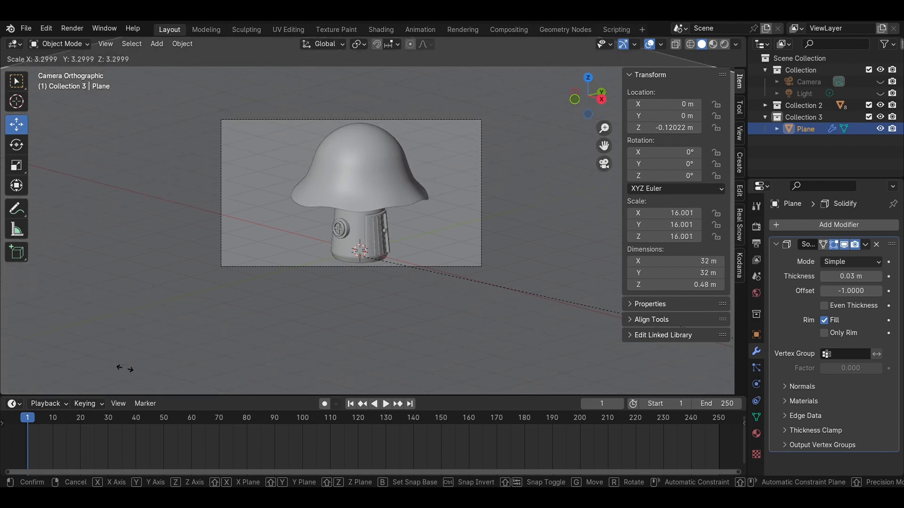
pyautogui.hotkey('ctrl', 's')
pyautogui.scroll(5, 431, 245)
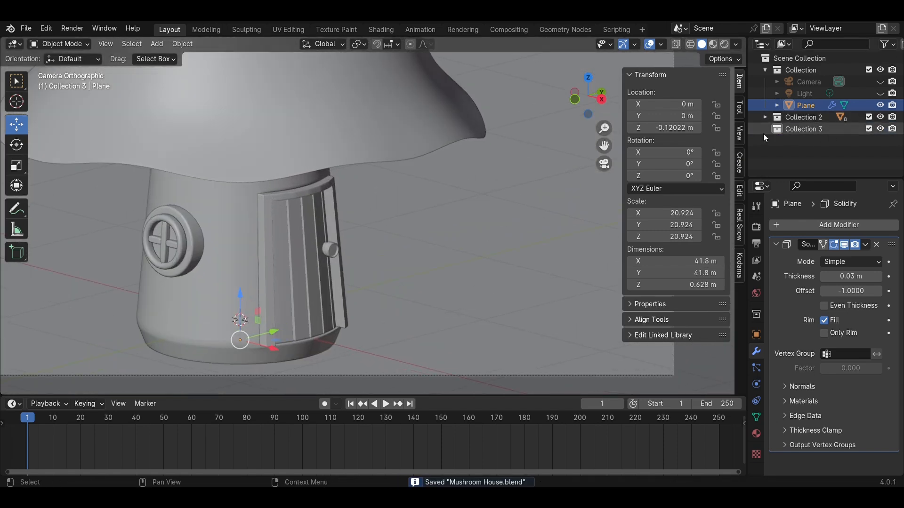
pyautogui.click(879, 105)
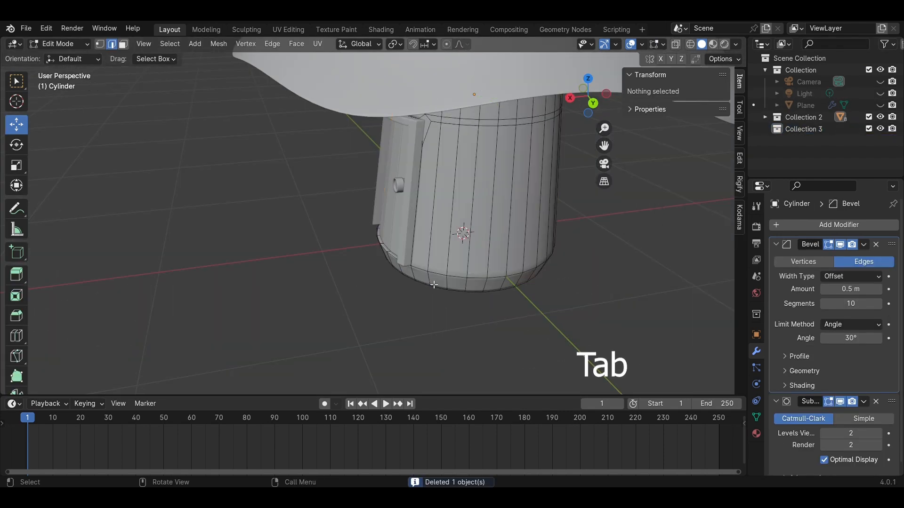
# Step: Extrude the six stem-base faces below the door about 0.18 m along X as a doorstep and save the file
pyautogui.moveTo(404, 283); pyautogui.dragTo(489, 260, button='middle')
pyautogui.scroll(5, 444, 278)
pyautogui.click(356, 288)
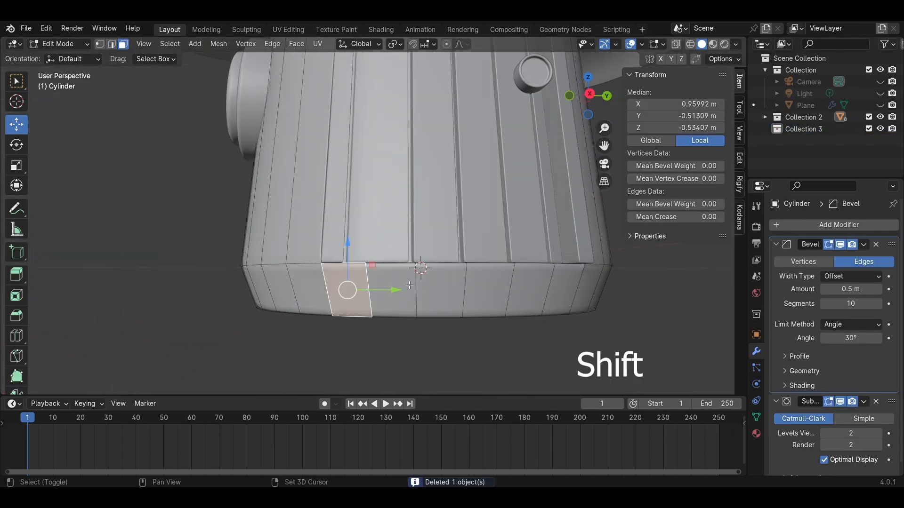
pyautogui.keyDown('shift'); pyautogui.click(393, 289); pyautogui.keyUp('shift')
pyautogui.keyDown('shift'); pyautogui.click(479, 285); pyautogui.keyUp('shift')
pyautogui.keyDown('shift'); pyautogui.click(452, 296); pyautogui.keyUp('shift')
pyautogui.keyDown('shift'); pyautogui.click(532, 293); pyautogui.keyUp('shift')
pyautogui.keyDown('shift'); pyautogui.click(568, 288); pyautogui.keyUp('shift')
pyautogui.moveTo(507, 317); pyautogui.dragTo(475, 322, button='middle')
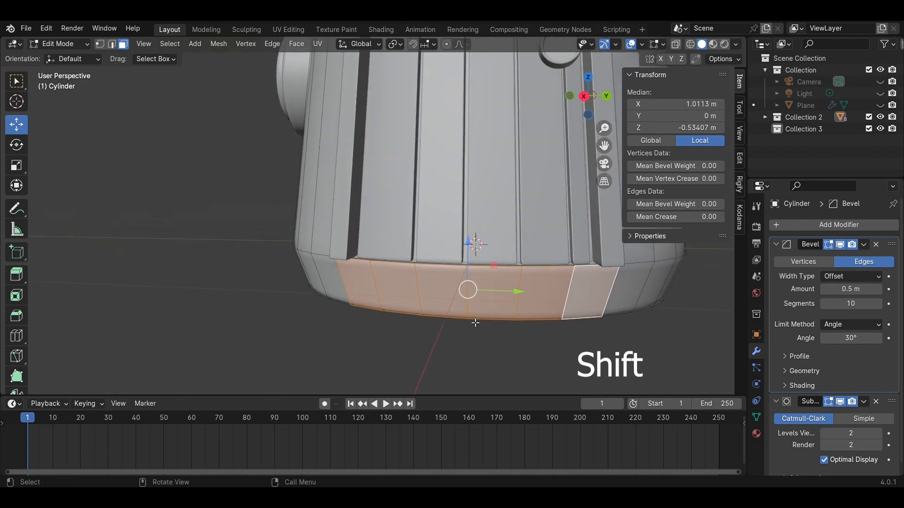
pyautogui.click(572, 99)
pyautogui.press('e')
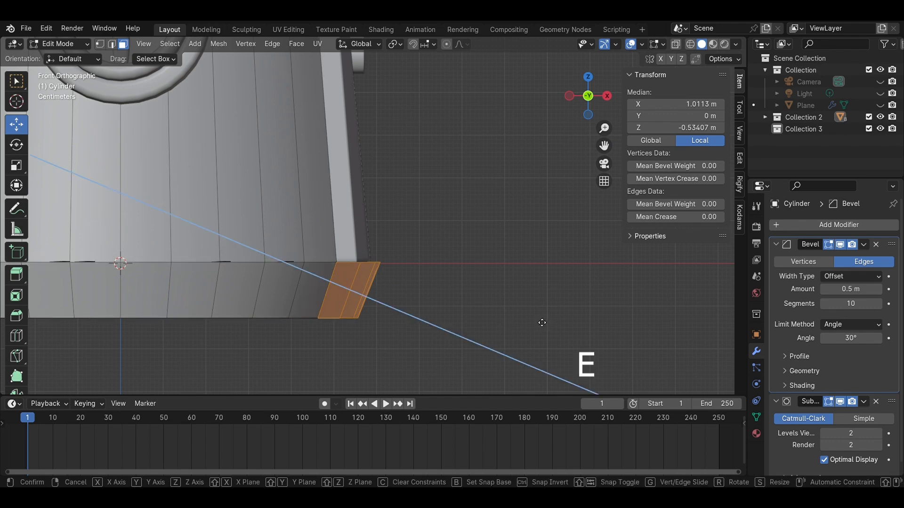
pyautogui.press('x')
pyautogui.click(575, 315)
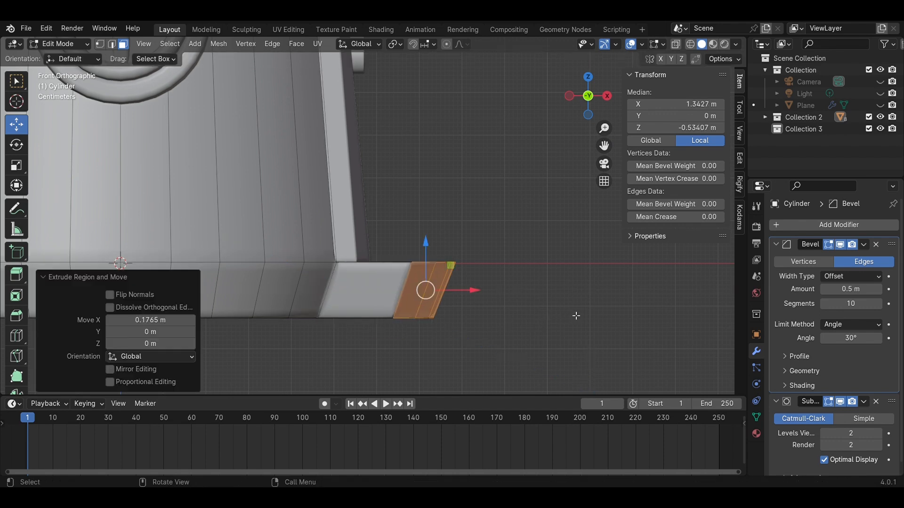
pyautogui.click(576, 306)
pyautogui.moveTo(576, 306); pyautogui.dragTo(383, 272, button='middle')
pyautogui.press('Tab')
pyautogui.hotkey('ctrl', 's')
# Step: Add a centred horizontal loop cut around the stem's base band and the doorstep
pyautogui.press('Tab')
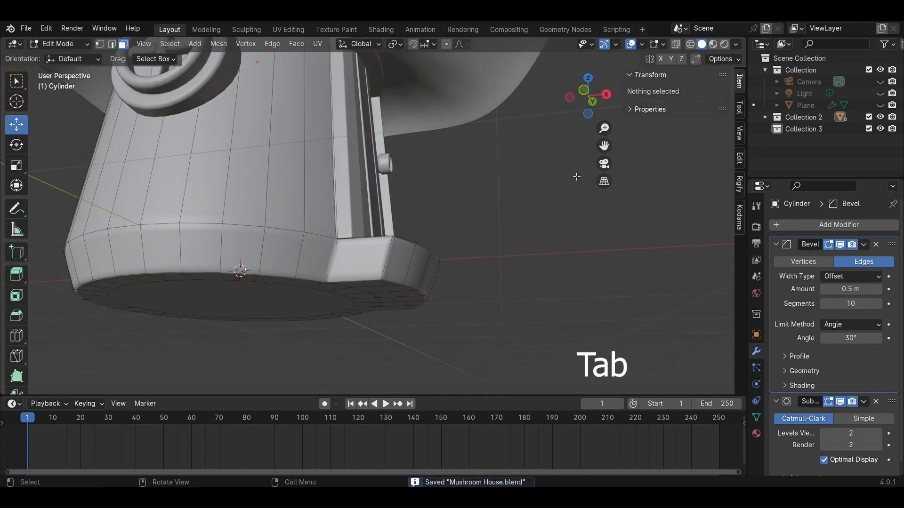
pyautogui.click(586, 94)
pyautogui.hotkey('ctrl', 'r')
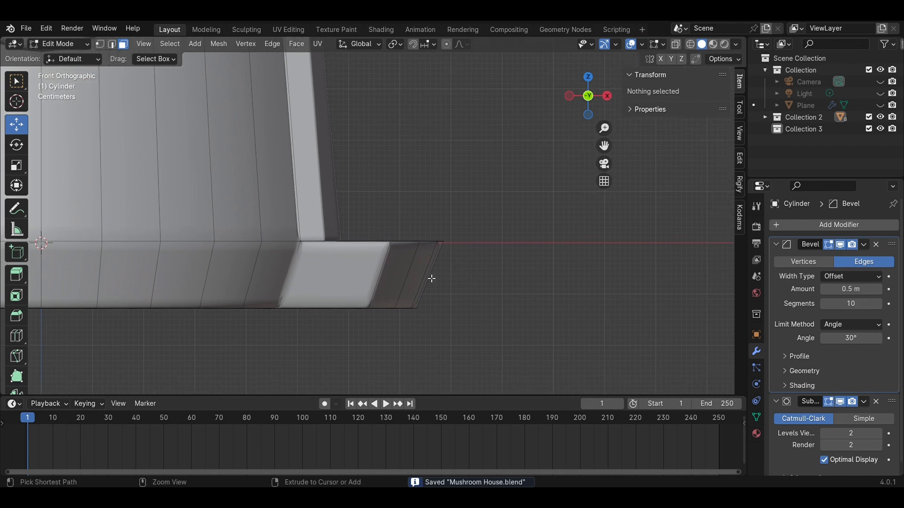
pyautogui.click(424, 280)
pyautogui.rightClick(422, 282)
pyautogui.click(555, 297)
# Step: Extrude the six lower front faces of the doorstep about 0.11 m along X as a second step and save
pyautogui.moveTo(555, 297); pyautogui.dragTo(420, 315, button='middle')
pyautogui.keyDown('shift'); pyautogui.click(350, 296); pyautogui.keyUp('shift')
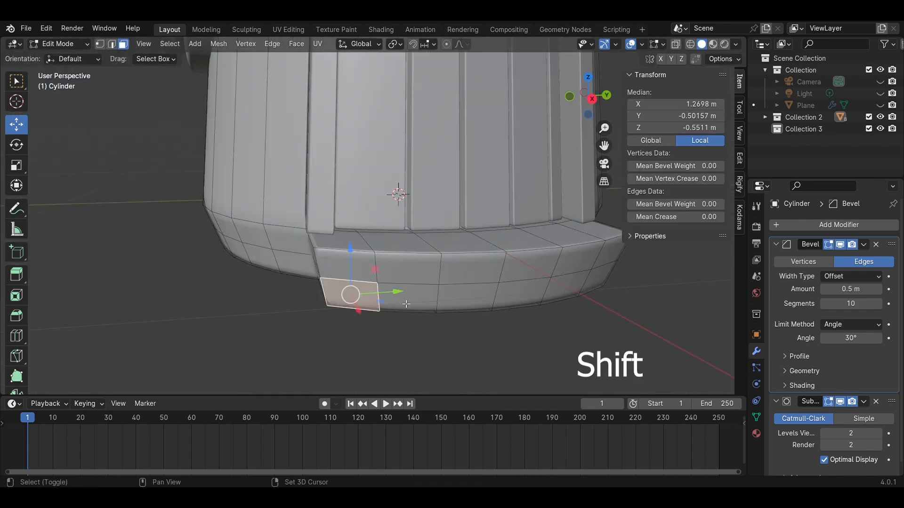
pyautogui.keyDown('shift'); pyautogui.click(407, 296); pyautogui.keyUp('shift')
pyautogui.keyDown('shift'); pyautogui.click(464, 297); pyautogui.keyUp('shift')
pyautogui.keyDown('shift'); pyautogui.click(516, 293); pyautogui.keyUp('shift')
pyautogui.keyDown('shift'); pyautogui.click(566, 287); pyautogui.keyUp('shift')
pyautogui.keyDown('shift'); pyautogui.click(599, 283); pyautogui.keyUp('shift')
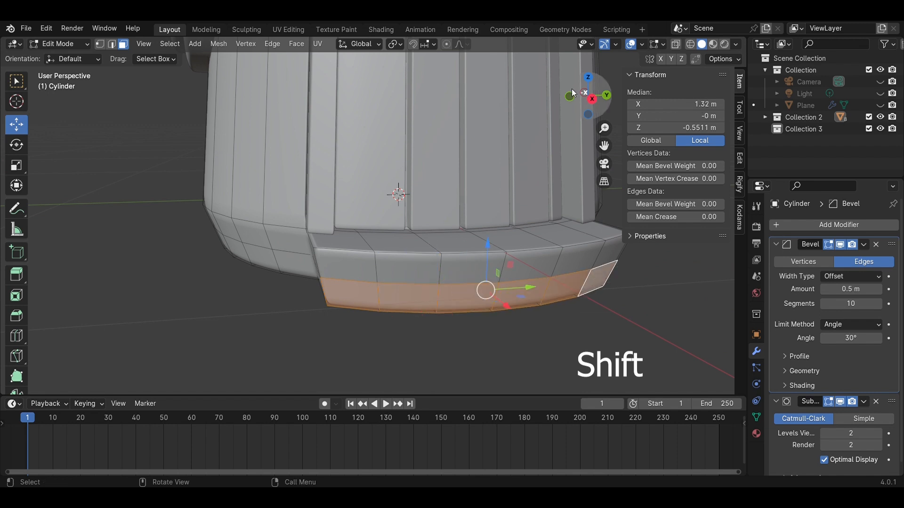
pyautogui.click(570, 97)
pyautogui.press('e')
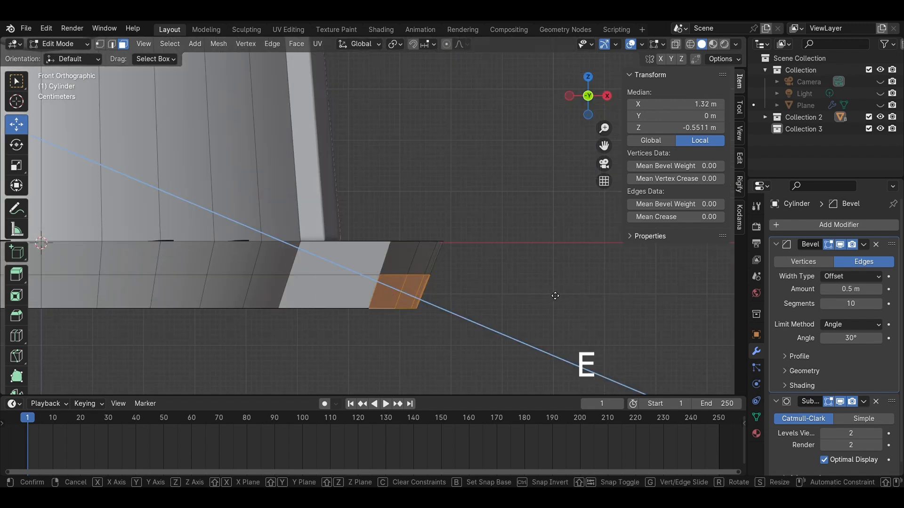
pyautogui.press('x')
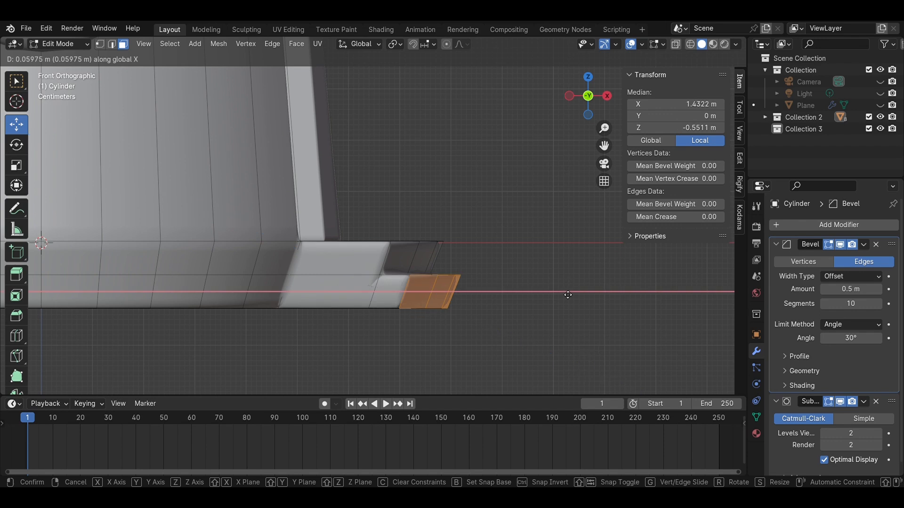
pyautogui.click(581, 303)
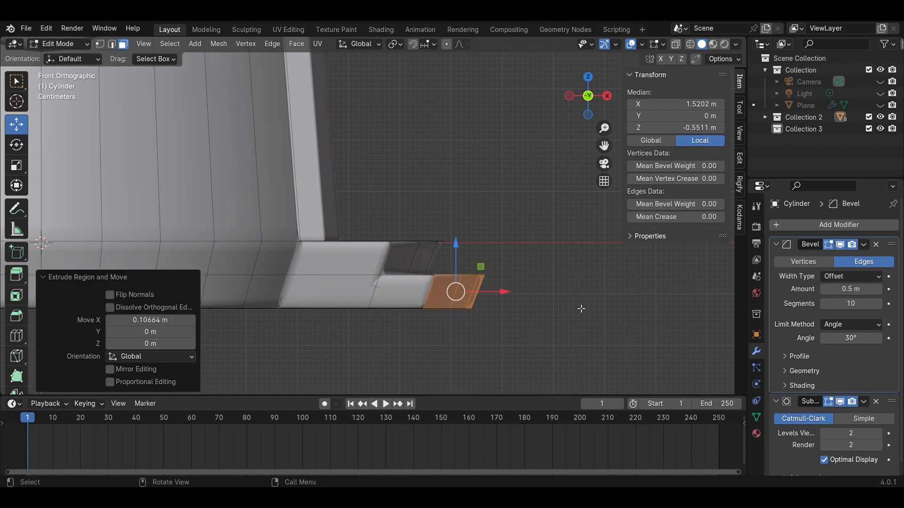
pyautogui.press('Tab')
pyautogui.click(560, 246)
pyautogui.moveTo(560, 247); pyautogui.dragTo(462, 300, button='middle')
pyautogui.hotkey('ctrl', 's')
pyautogui.scroll(2, 485, 285)
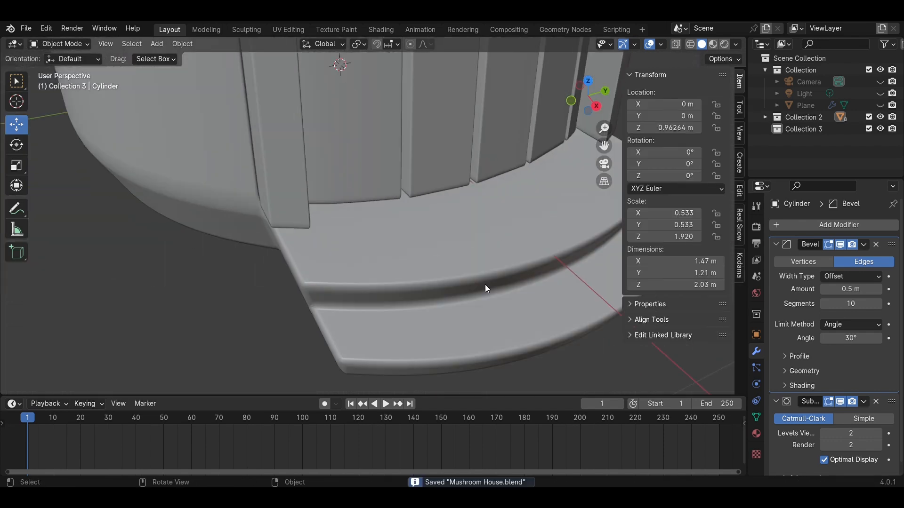
# Step: Bevel the inner edges where the upper and lower doorsteps meet, with a width of 0.0126 m and 3 segments
pyautogui.scroll(-7, 485, 284)
pyautogui.moveTo(447, 259); pyautogui.dragTo(478, 203, button='middle')
pyautogui.scroll(3, 479, 203)
pyautogui.click(348, 277)
pyautogui.press('Tab')
pyautogui.moveTo(352, 284); pyautogui.dragTo(391, 283, button='middle')
pyautogui.scroll(3, 394, 282)
pyautogui.moveTo(520, 329); pyautogui.dragTo(437, 339, button='middle')
pyautogui.press('2')
pyautogui.keyDown('shift'); pyautogui.click(379, 313); pyautogui.keyUp('shift')
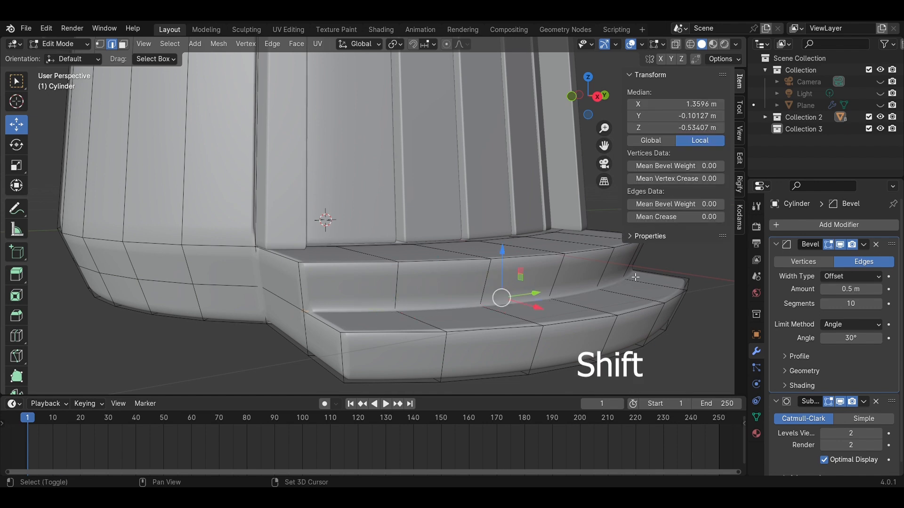
pyautogui.moveTo(516, 361); pyautogui.dragTo(598, 334, button='middle')
pyautogui.scroll(2, 550, 339)
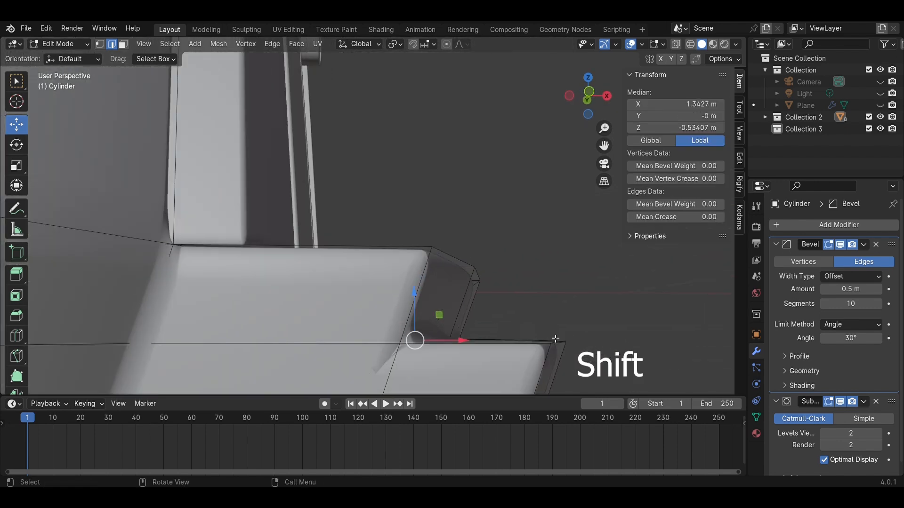
pyautogui.moveTo(555, 339); pyautogui.dragTo(533, 266, button='middle')
pyautogui.click(591, 100)
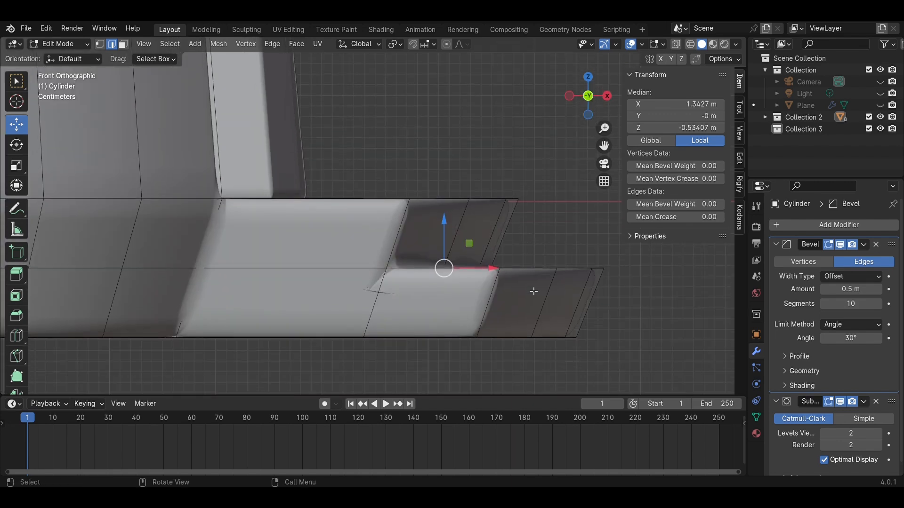
pyautogui.scroll(2, 545, 324)
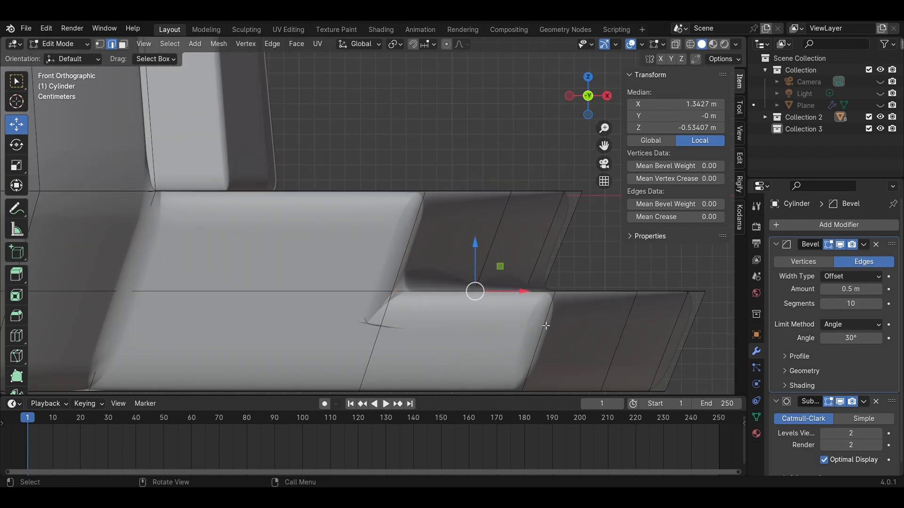
pyautogui.hotkey('ctrl', 'b')
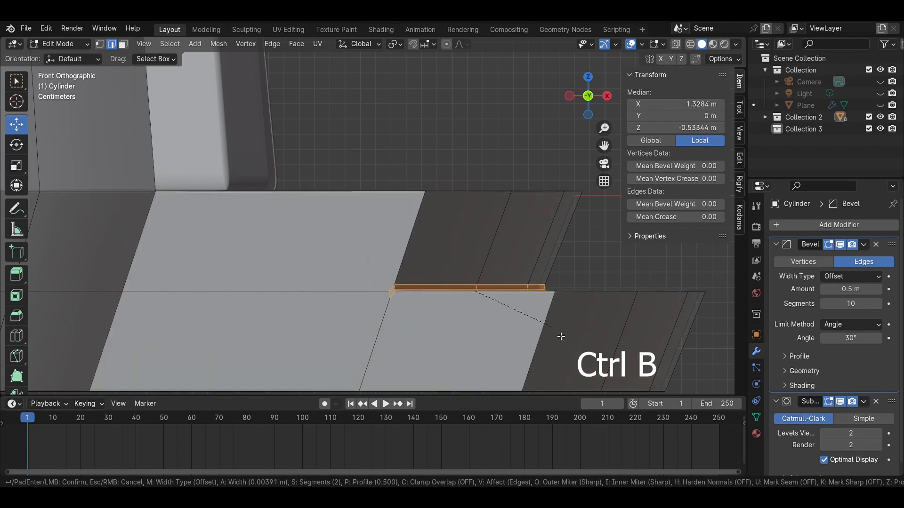
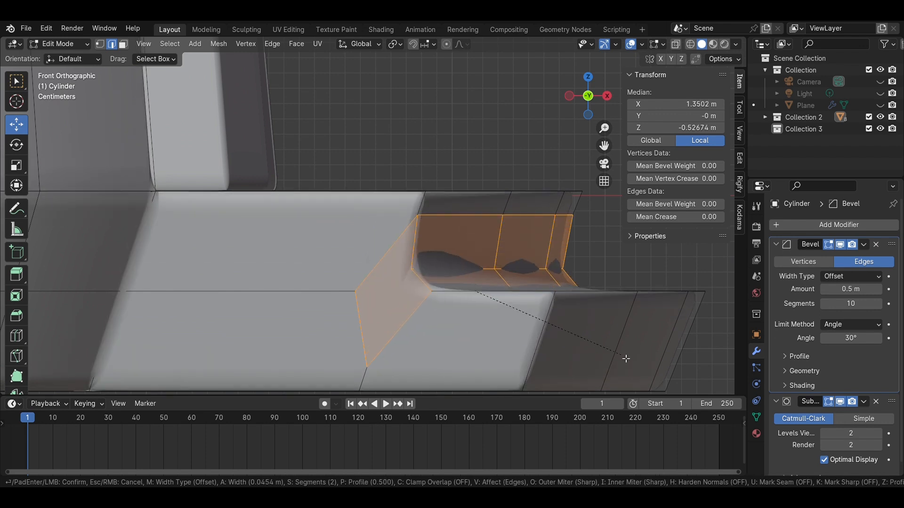
pyautogui.scroll(1, 568, 338)
pyautogui.click(568, 338)
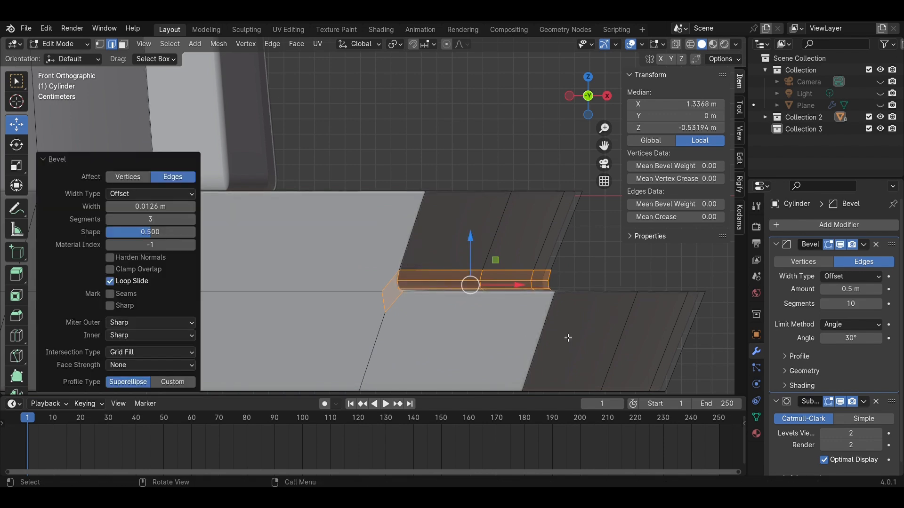
# Step: Turn off the stem's Subdivision modifier in edit mode and in the viewport, then save the file
pyautogui.click(612, 270)
pyautogui.click(833, 403)
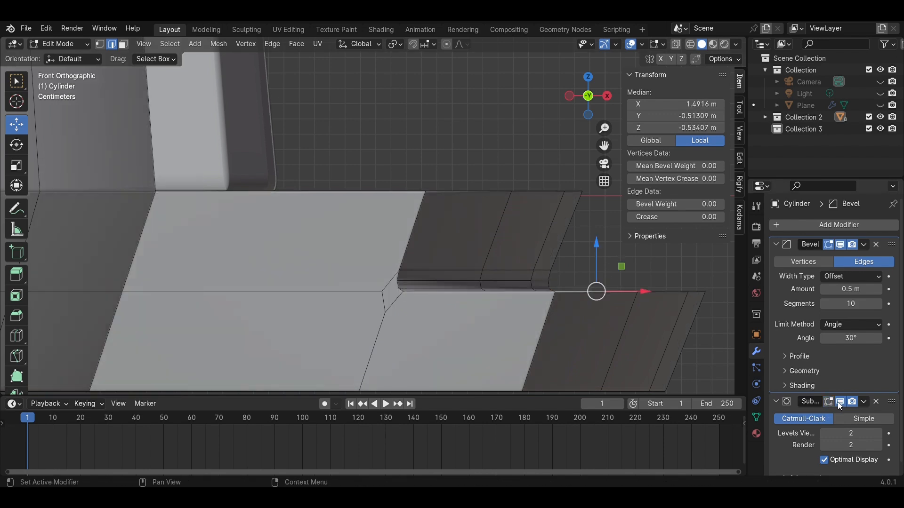
pyautogui.click(485, 150)
pyautogui.scroll(-4, 536, 203)
pyautogui.press('Tab')
pyautogui.click(540, 208)
pyautogui.hotkey('ctrl', 's')
pyautogui.moveTo(540, 208); pyautogui.dragTo(423, 248, button='middle')
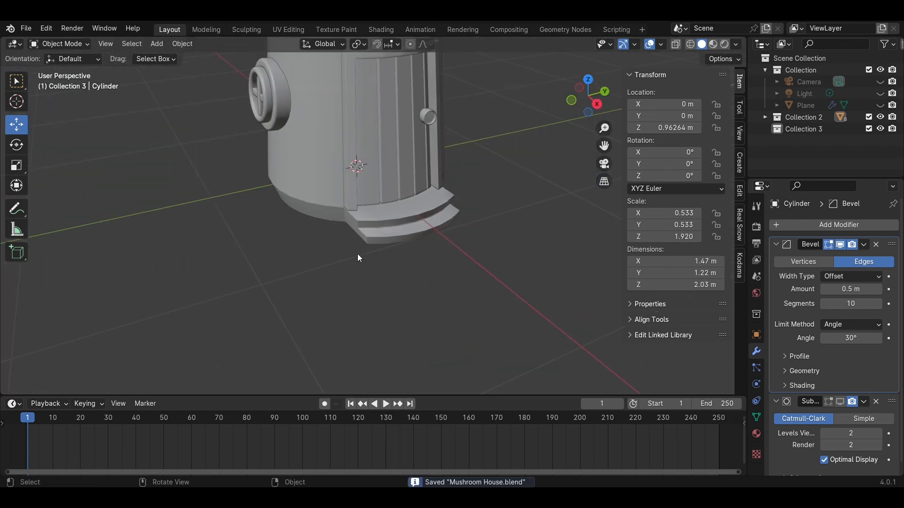
# Step: Add a mesh cylinder to Collection 3 and move it about 1.85 m along Y, beside the house
pyautogui.press('KP_0')
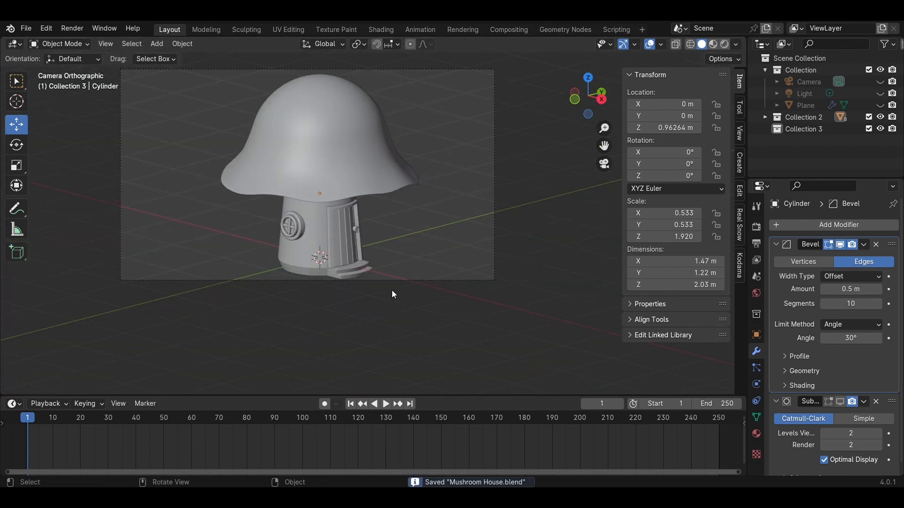
pyautogui.press('KP_3')
pyautogui.hotkey('shift', 'a')
pyautogui.moveTo(466, 259)
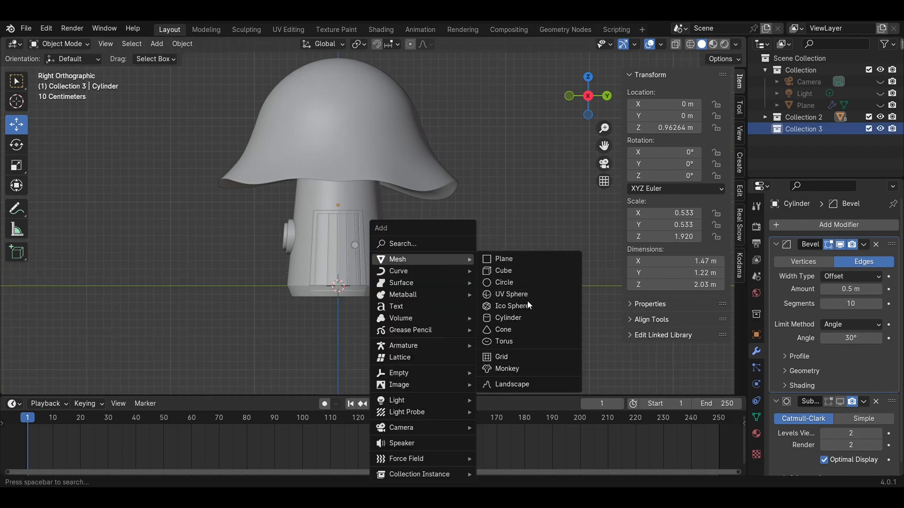
pyautogui.click(508, 318)
pyautogui.press('g')
pyautogui.press('y')
pyautogui.click(572, 316)
# Step: Scale the new cylinder to about 0.85 m in diameter and stretch it to about 1.49 m tall
pyautogui.press('s')
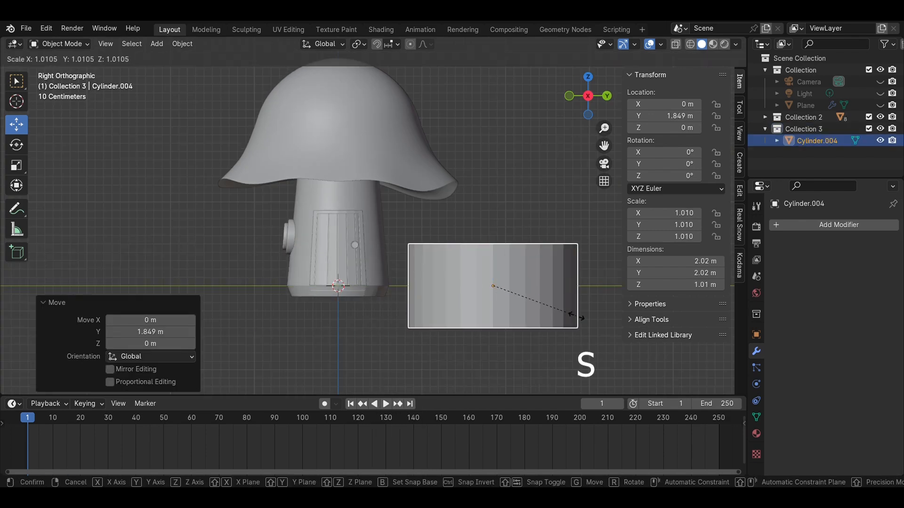
pyautogui.click(506, 290)
pyautogui.click(16, 166)
pyautogui.moveTo(496, 240); pyautogui.dragTo(492, 186)
pyautogui.moveTo(496, 243); pyautogui.dragTo(492, 139)
pyautogui.click(552, 237)
# Step: Add a loop cut in the cylinder's upper part, scale the loop inward to form a narrow neck, and save
pyautogui.keyDown('shift'); pyautogui.moveTo(555, 245); pyautogui.dragTo(455, 240, button='middle'); pyautogui.keyUp('shift')
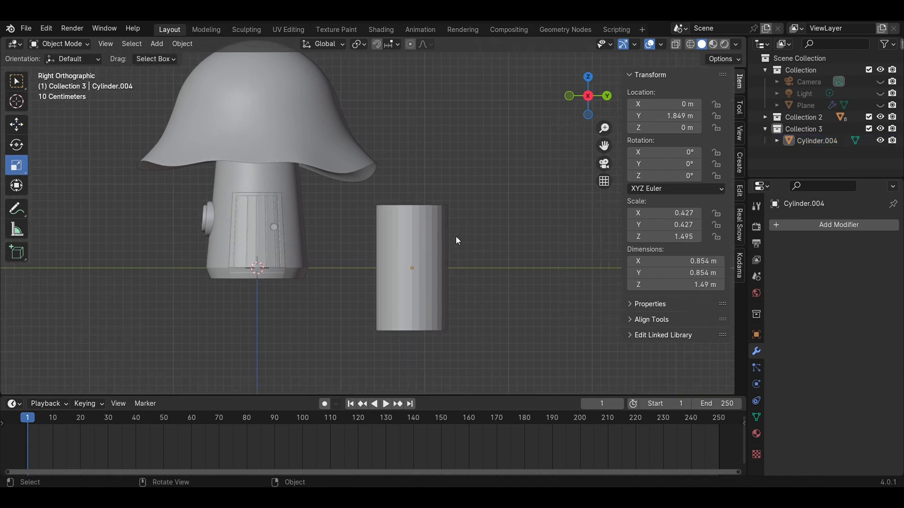
pyautogui.scroll(3, 456, 240)
pyautogui.press('Tab')
pyautogui.hotkey('ctrl', 'r')
pyautogui.click(480, 270)
pyautogui.click(478, 219)
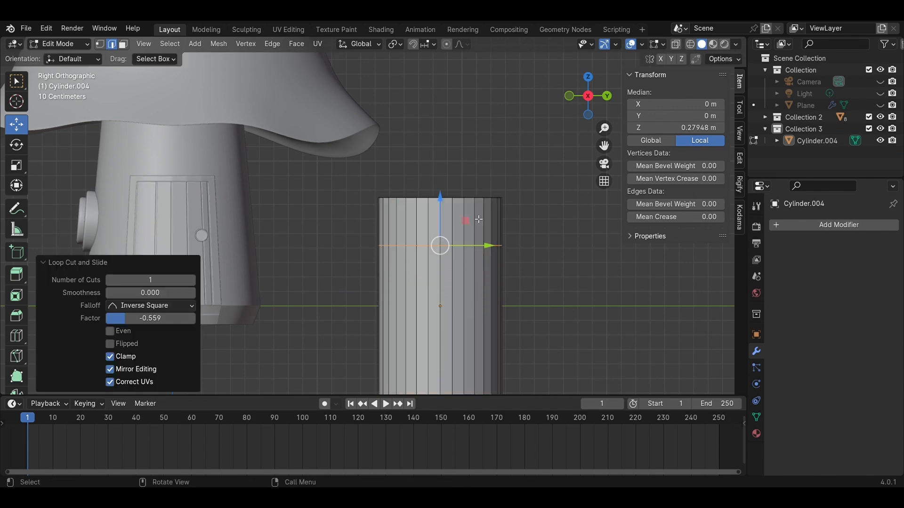
pyautogui.press('s')
pyautogui.click(535, 262)
pyautogui.click(558, 275)
pyautogui.scroll(-4, 558, 275)
pyautogui.press('Tab')
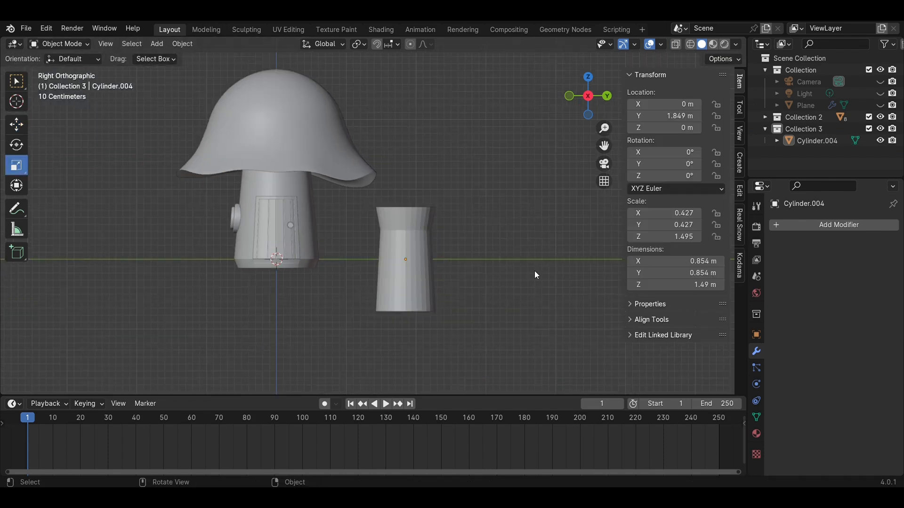
pyautogui.hotkey('ctrl', 's')
# Step: Add a UV sphere with a 1 m radius at the world origin and delete its lower half
pyautogui.hotkey('shift', 'a')
pyautogui.moveTo(481, 239)
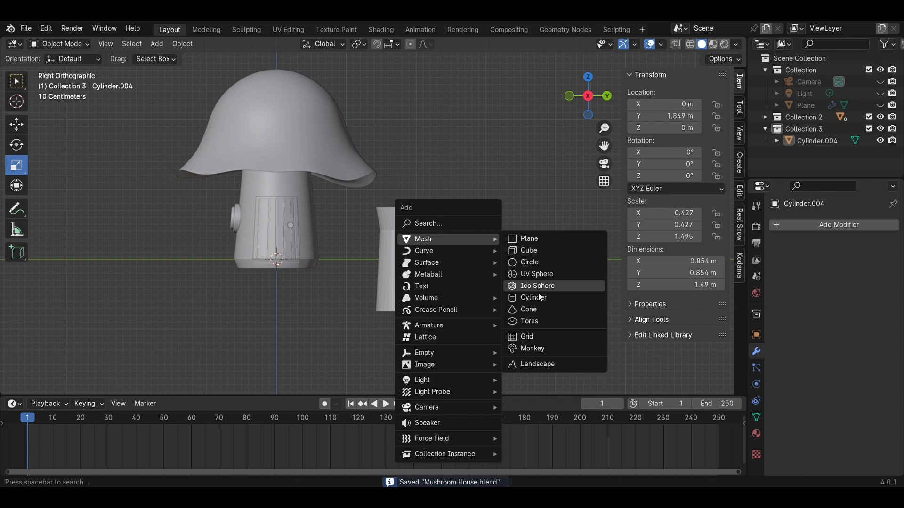
pyautogui.click(527, 273)
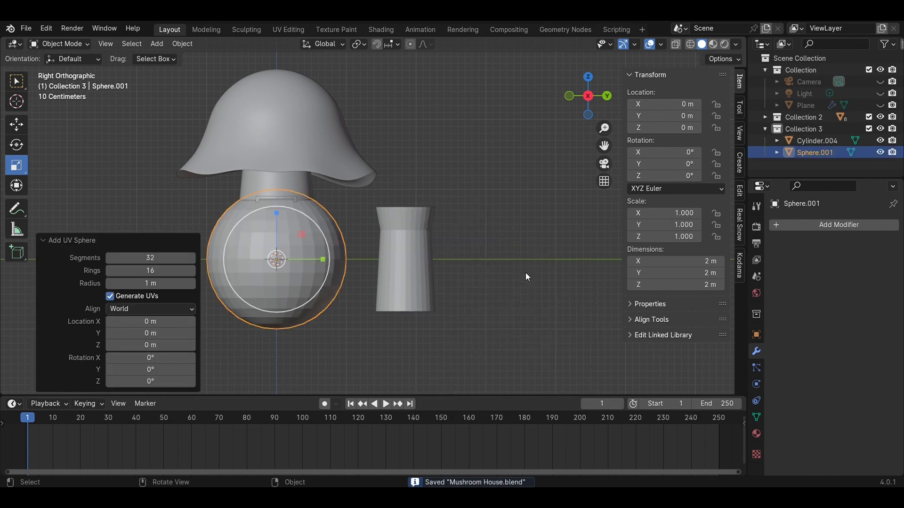
pyautogui.press('Tab')
pyautogui.hotkey('alt', 'z')
pyautogui.moveTo(412, 335); pyautogui.dragTo(139, 258)
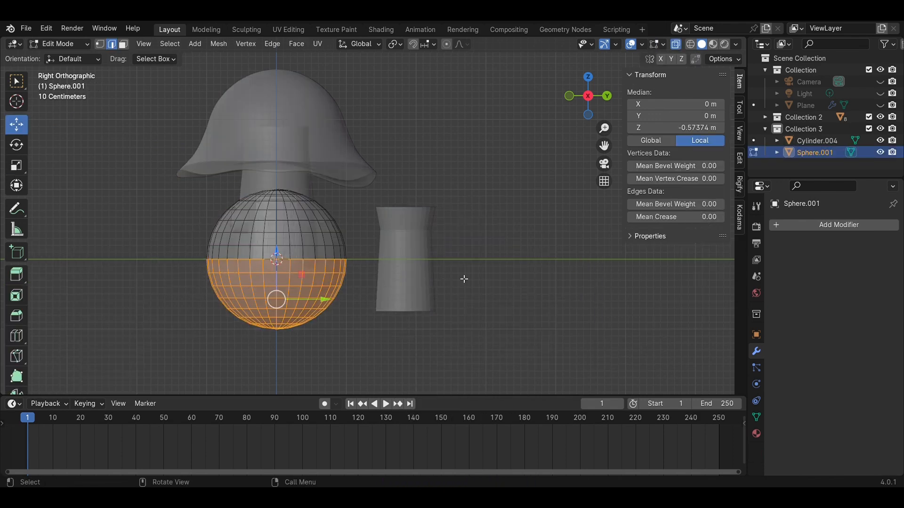
pyautogui.press('x')
pyautogui.click(417, 262)
pyautogui.press('Tab')
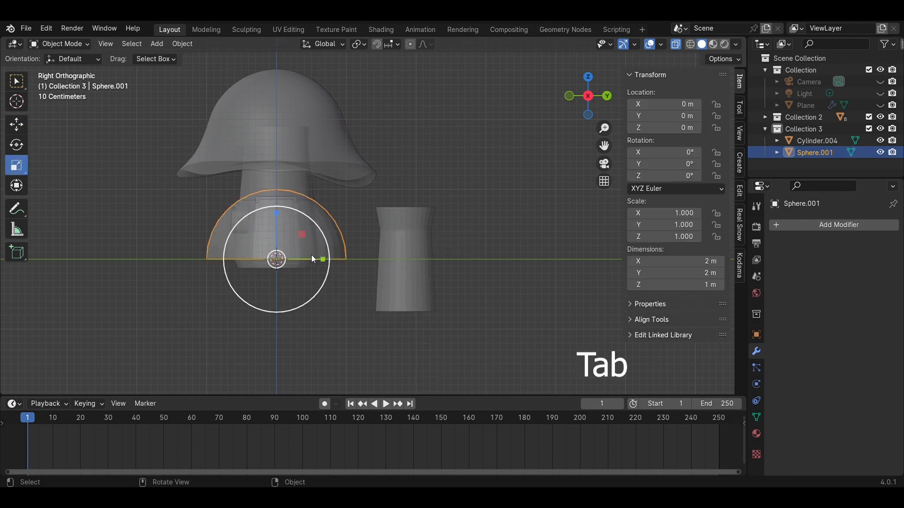
# Step: Move the half sphere along Y over the cylinder, and shift both farther from the house to about Y 4 m
pyautogui.click(16, 125)
pyautogui.moveTo(322, 259); pyautogui.dragTo(455, 261)
pyautogui.keyDown('shift'); pyautogui.moveTo(501, 306); pyautogui.dragTo(519, 273); pyautogui.keyUp('shift')
pyautogui.click(509, 241)
pyautogui.moveTo(467, 207); pyautogui.dragTo(468, 206)
pyautogui.keyDown('shift'); pyautogui.moveTo(580, 328); pyautogui.dragTo(428, 243); pyautogui.keyUp('shift')
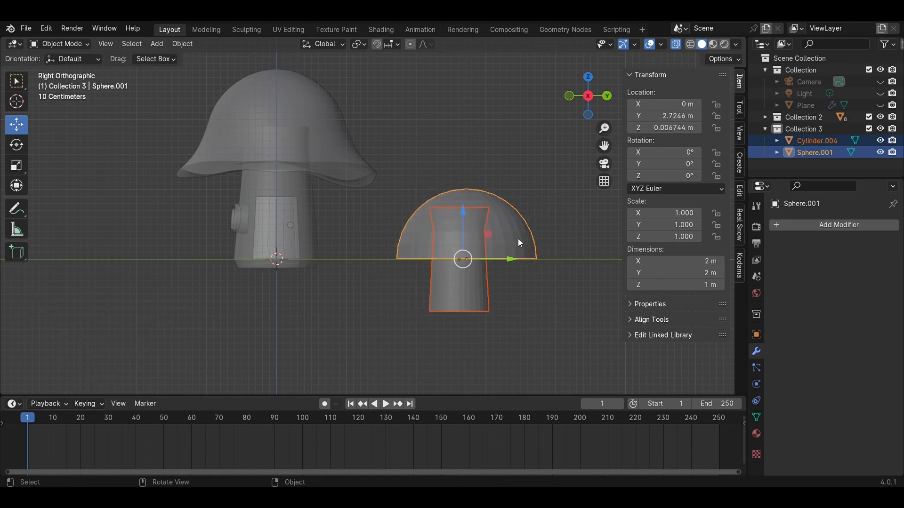
pyautogui.keyDown('shift'); pyautogui.moveTo(496, 233); pyautogui.dragTo(380, 245, button='middle'); pyautogui.keyUp('shift')
pyautogui.moveTo(394, 266); pyautogui.dragTo(485, 264)
# Step: Raise the half sphere to about Z 0.59 m and centre it on the cylinder as a mushroom cap
pyautogui.click(454, 212)
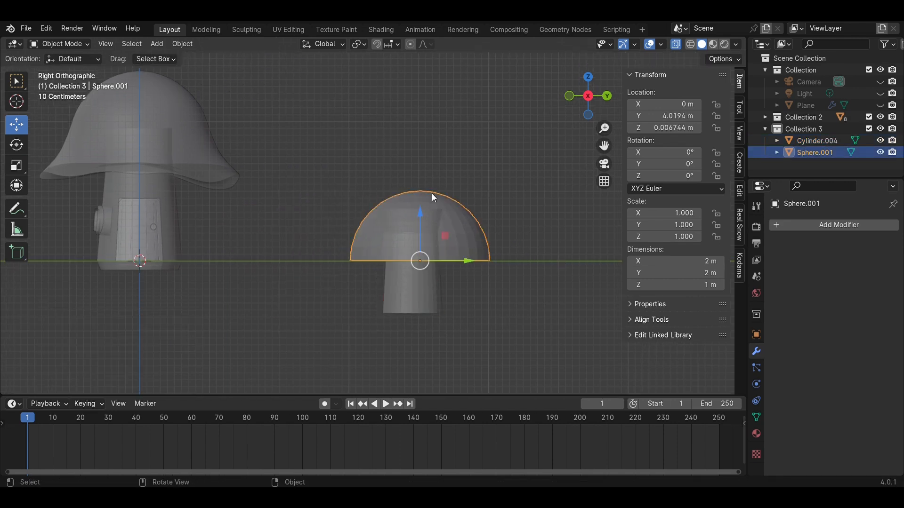
pyautogui.moveTo(424, 215); pyautogui.dragTo(424, 183)
pyautogui.moveTo(454, 225); pyautogui.dragTo(442, 222)
pyautogui.moveTo(415, 193)
pyautogui.mouseDown()
pyautogui.moveTo(416, 178)
pyautogui.moveTo(414, 186)
pyautogui.mouseUp()
pyautogui.click(536, 266)
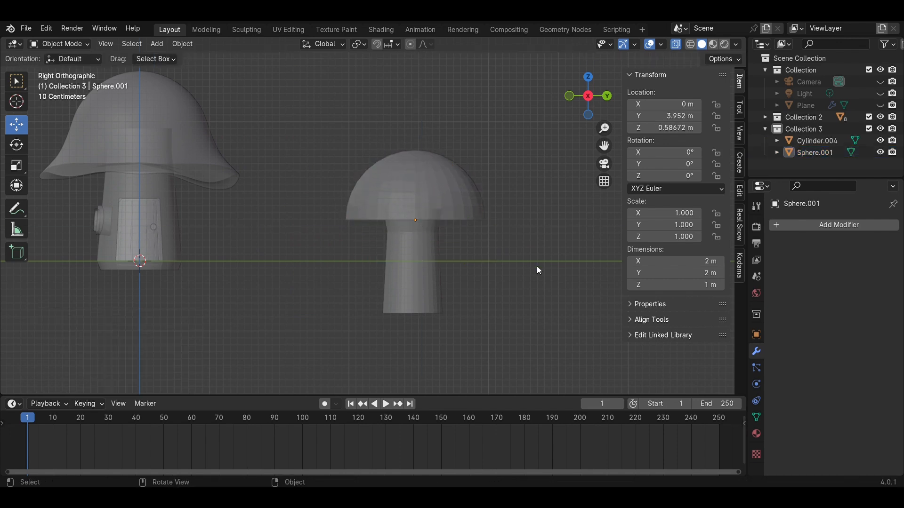
# Step: Add a Bevel modifier to the stem cylinder with an amount of 0.3 m and 10 segments
pyautogui.scroll(4, 537, 267)
pyautogui.click(465, 265)
pyautogui.click(837, 225)
pyautogui.moveTo(836, 223)
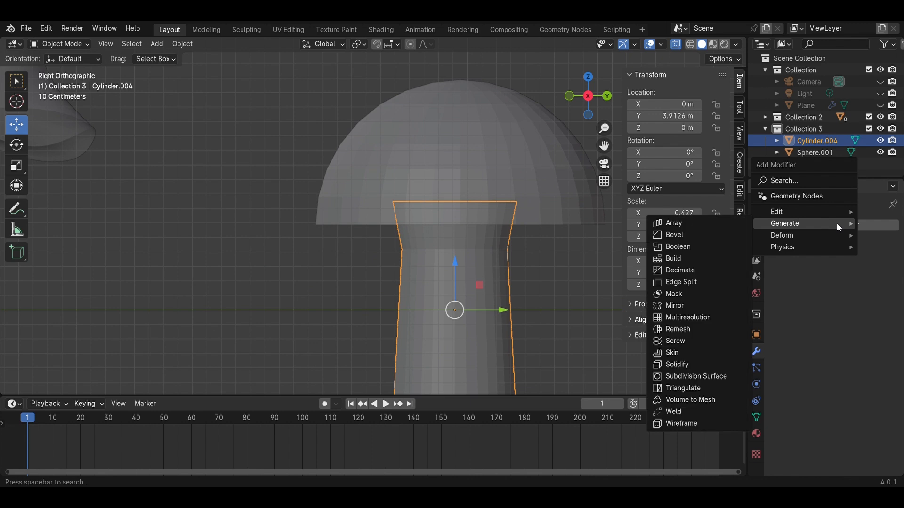
pyautogui.click(693, 236)
pyautogui.write('0.3')
pyautogui.press('Return')
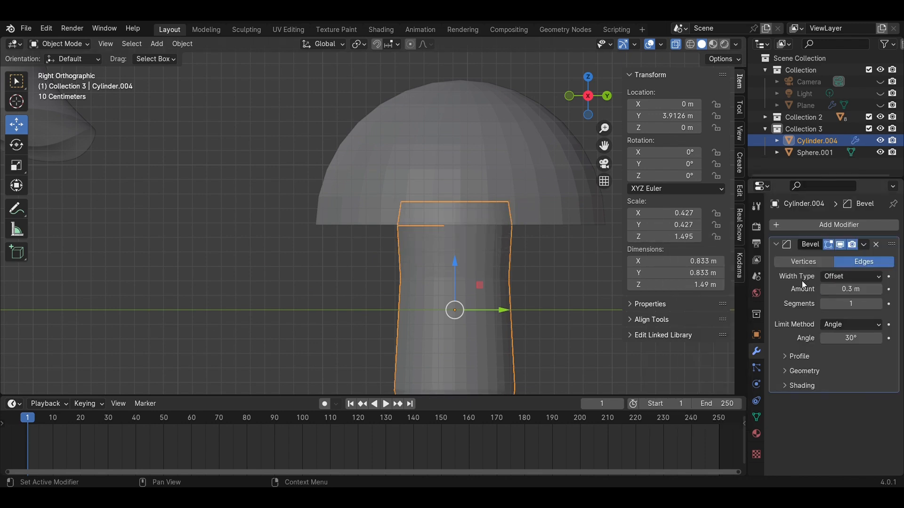
pyautogui.click(837, 303)
pyautogui.write('10')
pyautogui.press('Return')
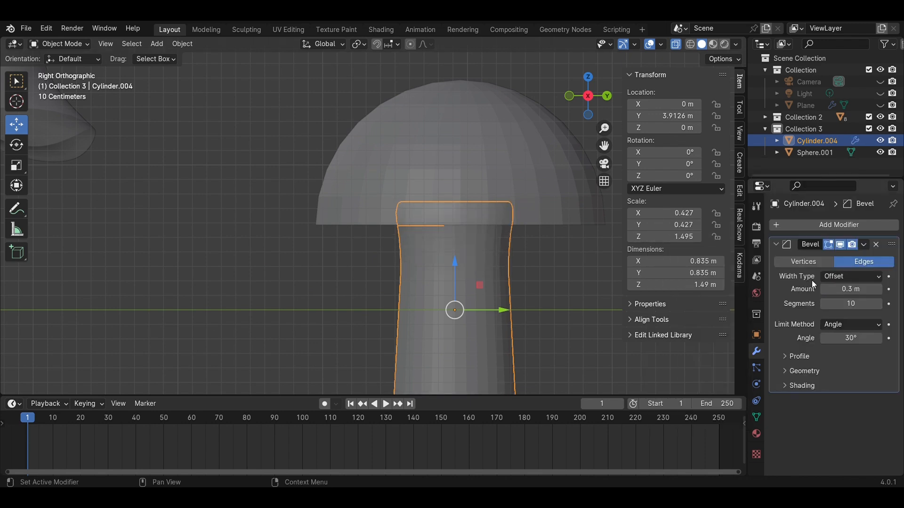
# Step: Add a Subdivision Surface modifier to the stem with viewport level 2
pyautogui.click(825, 226)
pyautogui.moveTo(825, 227)
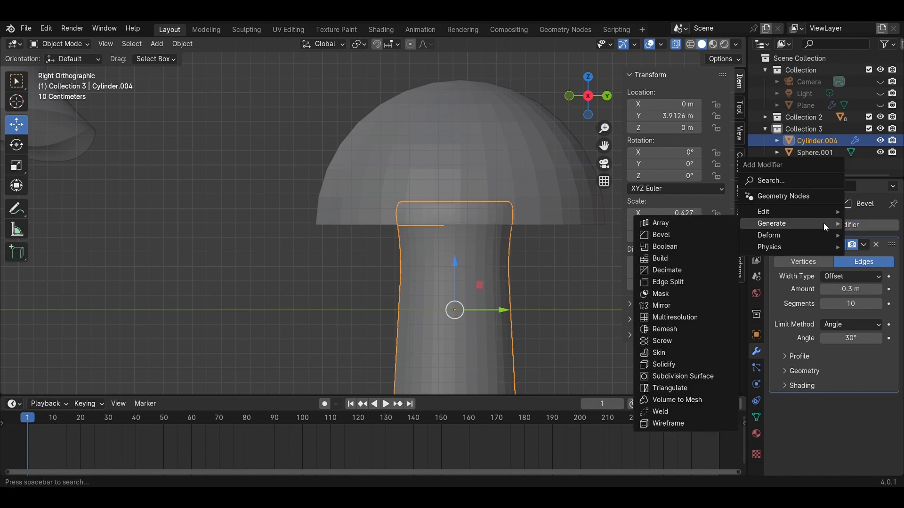
pyautogui.click(705, 376)
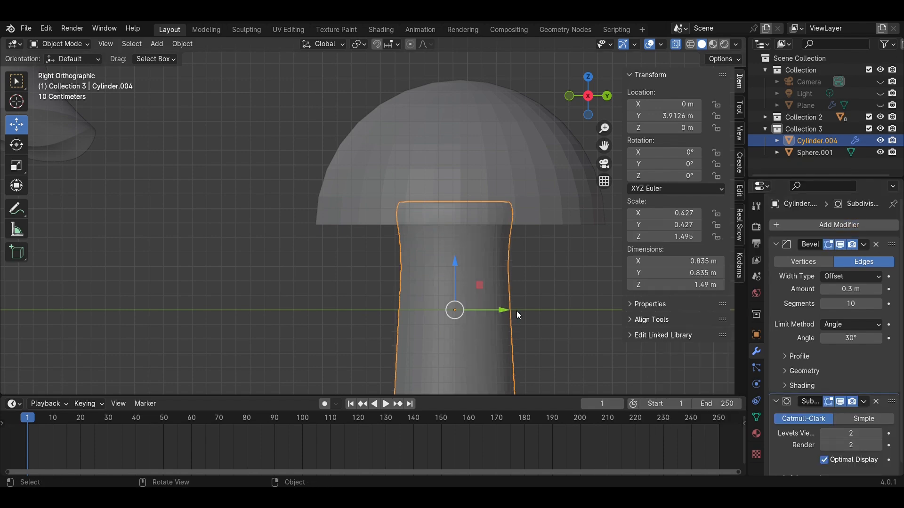
# Step: Extrude the cap's bottom edge loop about 0.14 m downward and scale it outward by about 1.11
pyautogui.click(489, 189)
pyautogui.press('Tab')
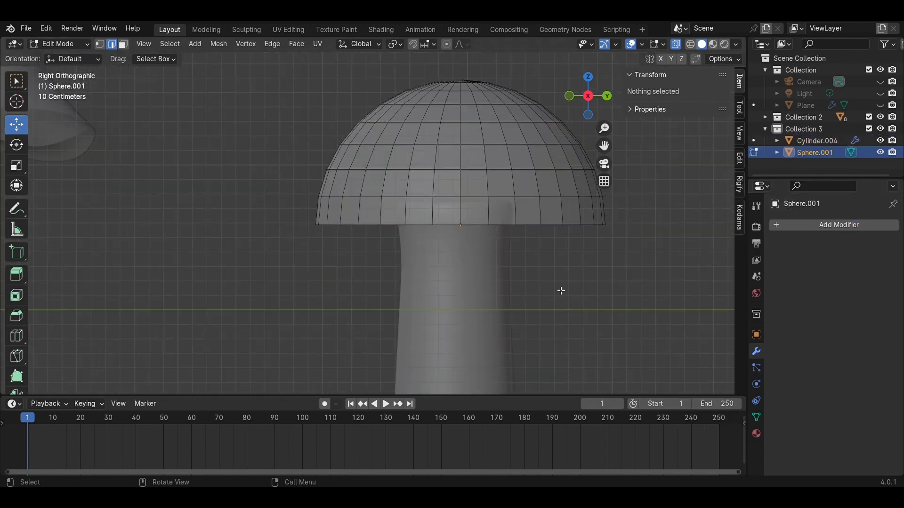
pyautogui.keyDown('alt'); pyautogui.click(532, 225); pyautogui.keyUp('alt')
pyautogui.press('s')
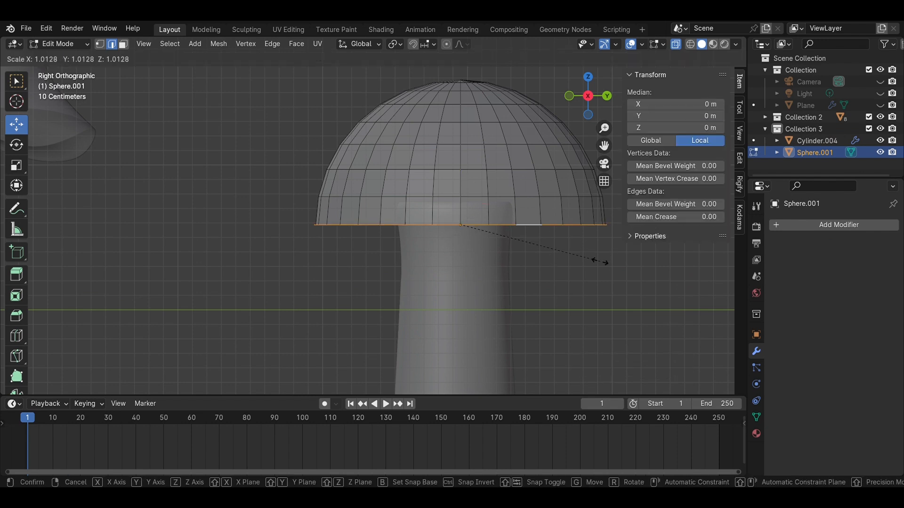
pyautogui.rightClick(602, 271)
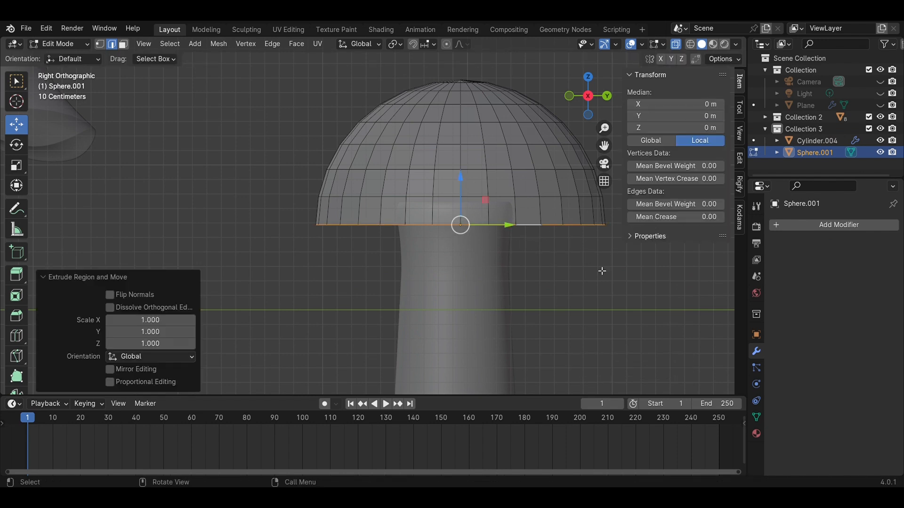
pyautogui.moveTo(464, 193); pyautogui.dragTo(463, 214)
pyautogui.press('s')
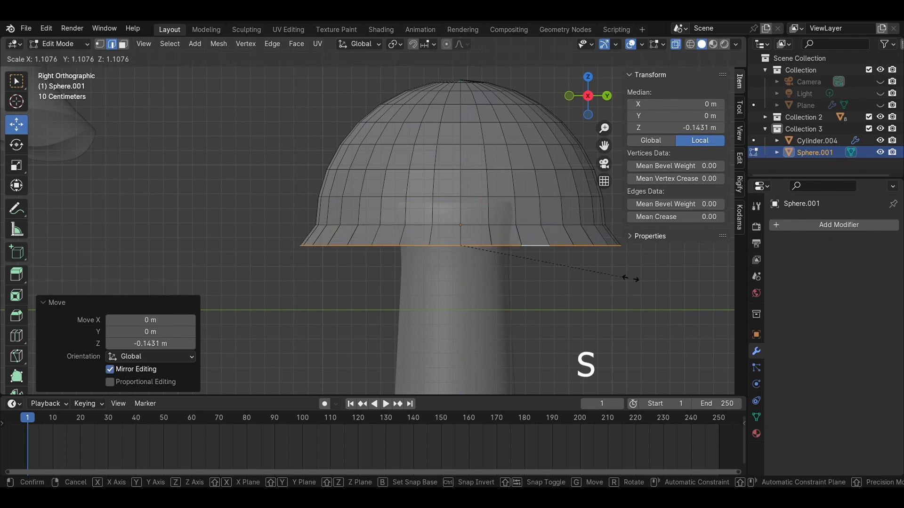
pyautogui.click(632, 279)
pyautogui.click(634, 288)
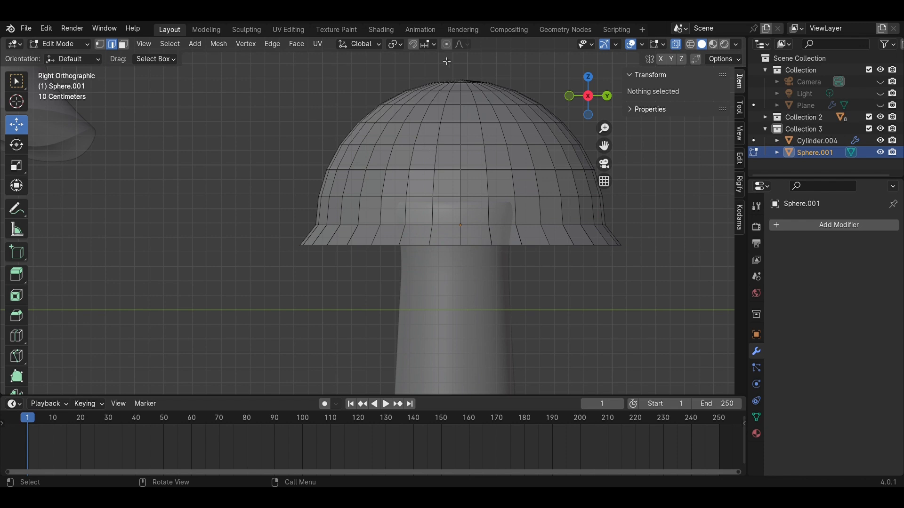
# Step: Lower the cap's rim loop by about 0.07 m with proportional editing at a small influence radius
pyautogui.keyDown('alt'); pyautogui.click(476, 250); pyautogui.keyUp('alt')
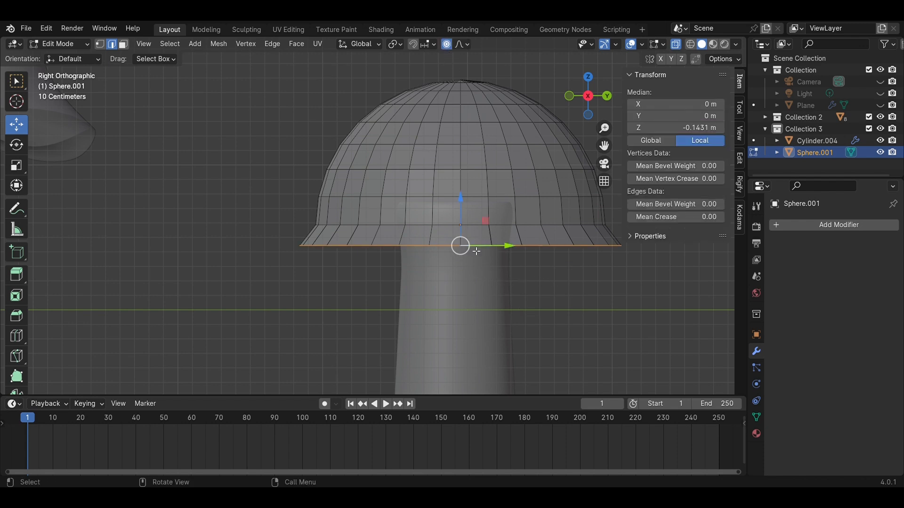
pyautogui.moveTo(455, 201); pyautogui.dragTo(464, 226)
pyautogui.scroll(-5, 463, 225)
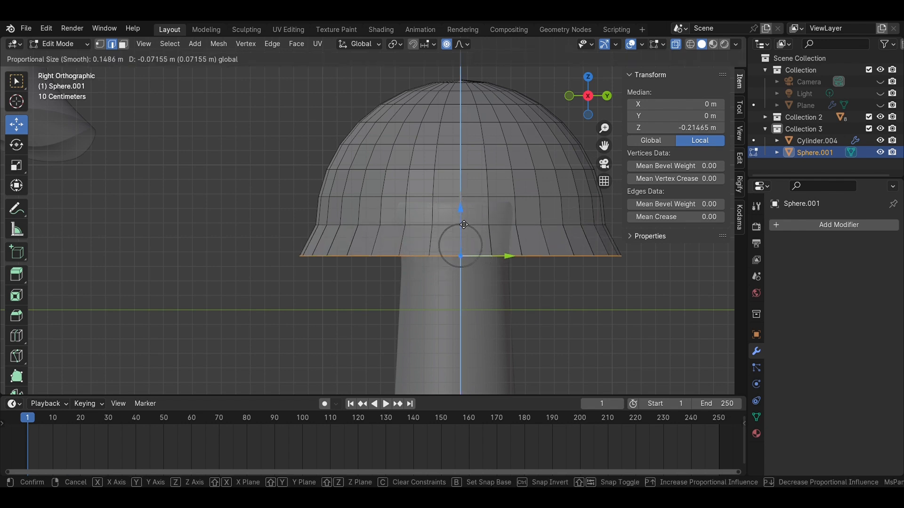
pyautogui.moveTo(464, 224); pyautogui.dragTo(463, 224)
pyautogui.click(676, 311)
pyautogui.moveTo(675, 311); pyautogui.dragTo(673, 283, button='middle')
# Step: Fill the cap's underside, inset the face about 0.15 m, raise the inner face slightly, and save
pyautogui.click(515, 261)
pyautogui.keyDown('alt'); pyautogui.click(524, 270); pyautogui.keyUp('alt')
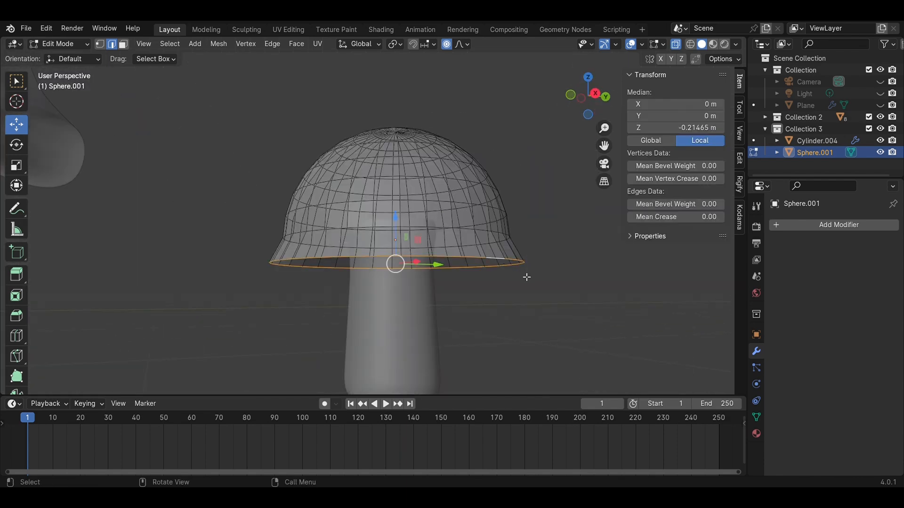
pyautogui.press('f')
pyautogui.press('i')
pyautogui.click(513, 278)
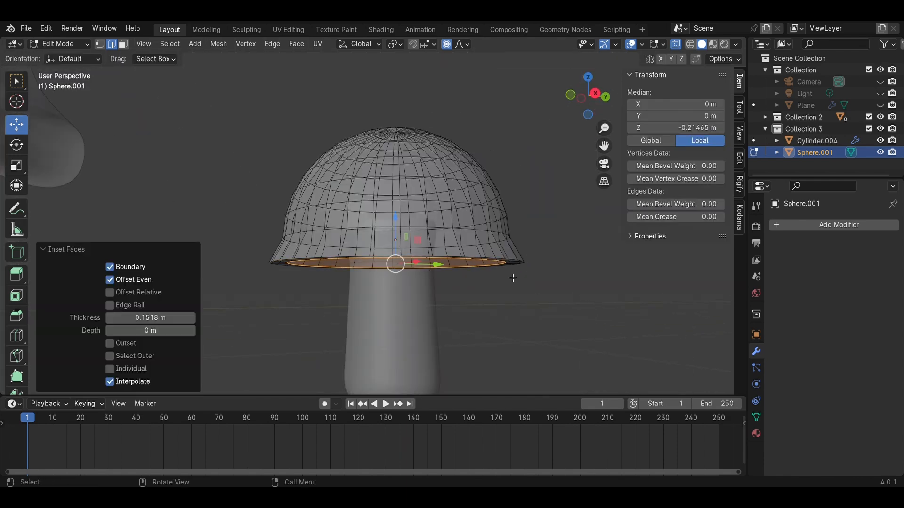
pyautogui.moveTo(396, 228); pyautogui.dragTo(397, 214)
pyautogui.press('Tab')
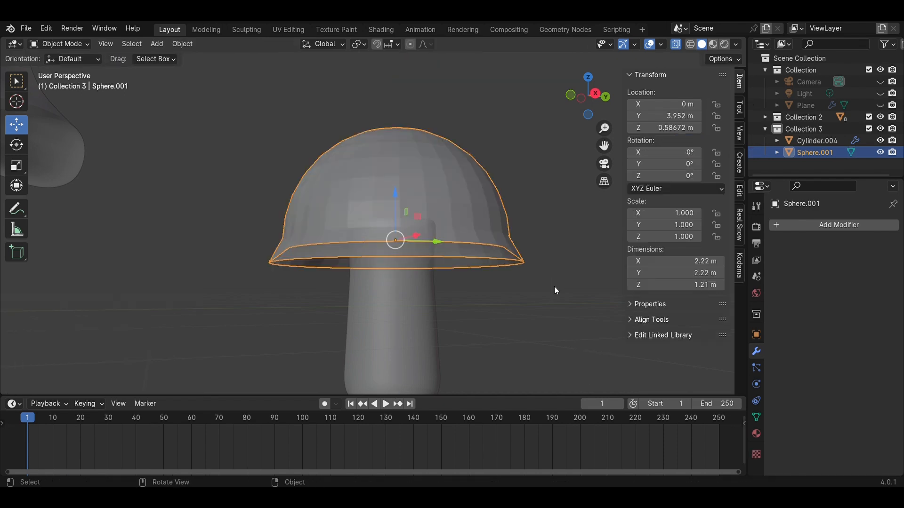
pyautogui.hotkey('ctrl', 's')
# Step: Add a Bevel modifier to the cap with an amount of 0.5 m and 10 segments
pyautogui.click(828, 225)
pyautogui.click(701, 237)
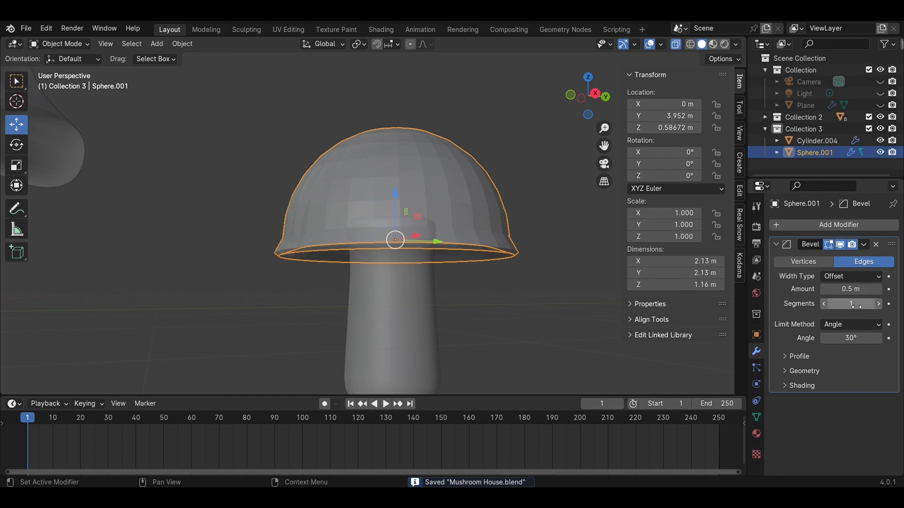
pyautogui.write('0')
pyautogui.press('Return')
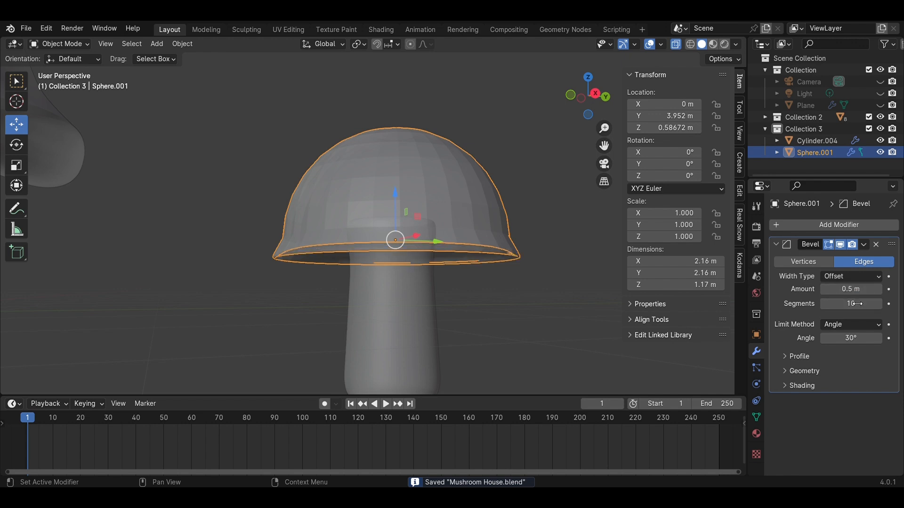
# Step: Add a Subdivision Surface modifier with viewport level 2 to the cap, place it above the Bevel modifier, and save
pyautogui.click(833, 227)
pyautogui.click(710, 376)
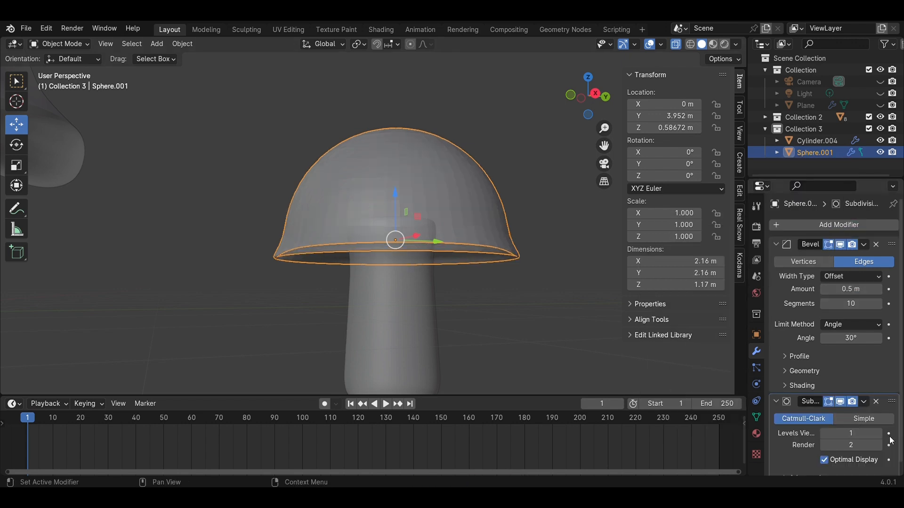
pyautogui.moveTo(891, 401); pyautogui.dragTo(884, 245)
pyautogui.click(495, 318)
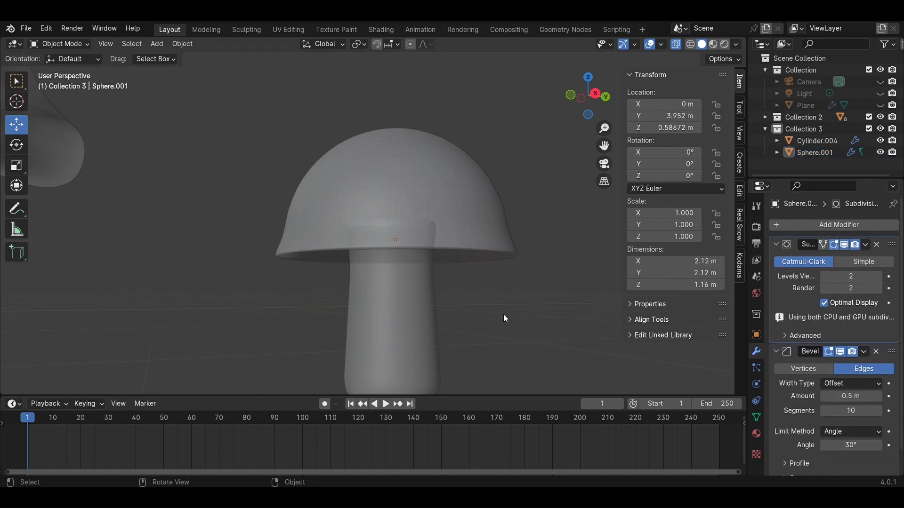
pyautogui.moveTo(560, 238); pyautogui.dragTo(485, 284, button='middle')
pyautogui.scroll(-3, 485, 283)
pyautogui.hotkey('ctrl', 's')
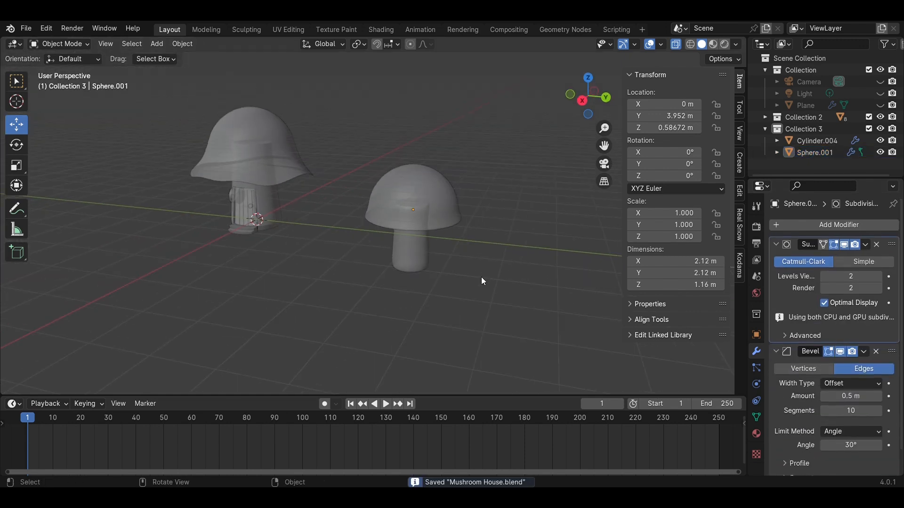
# Step: Shift the stem about 0.06 m along Y to centre it under the cap and scale it to about 0.76 m in diameter
pyautogui.click(582, 100)
pyautogui.click(422, 254)
pyautogui.click(438, 247)
pyautogui.click(438, 247)
pyautogui.press('s')
pyautogui.click(447, 248)
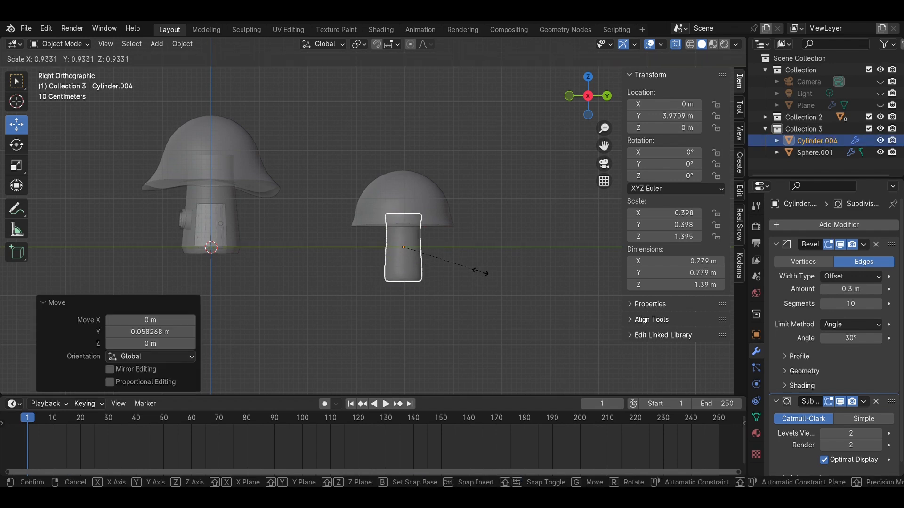
# Step: Duplicate the cap and stem, move the copy along Y next to the house, and scale it by about 0.37
pyautogui.moveTo(521, 271); pyautogui.dragTo(417, 177)
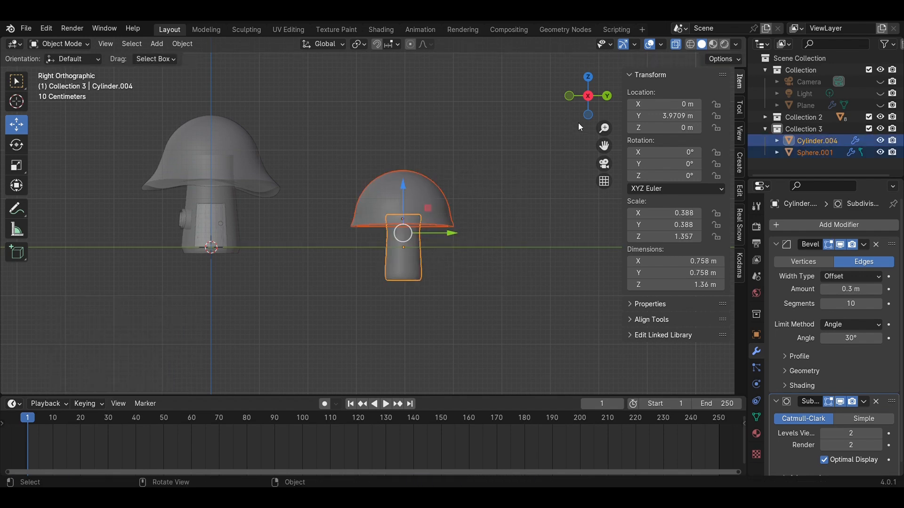
pyautogui.hotkey('shift', 'd')
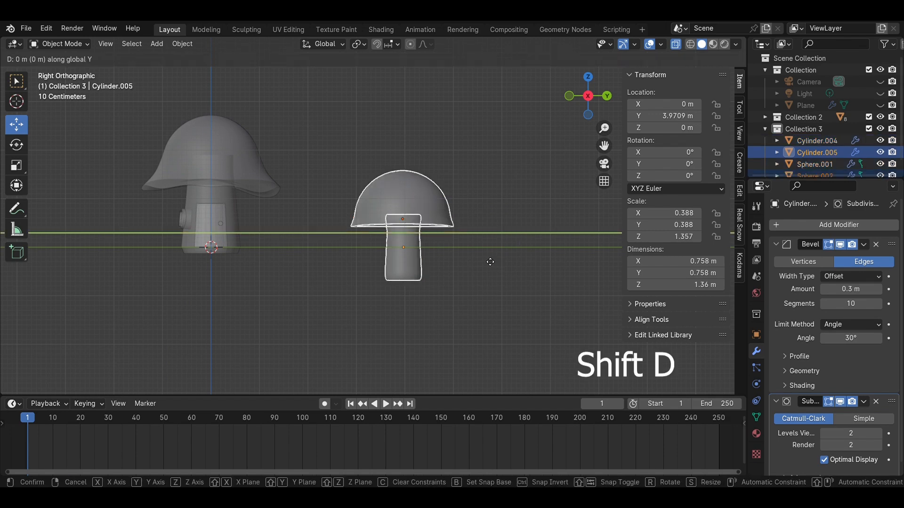
pyautogui.click(362, 262)
pyautogui.press('s')
pyautogui.click(316, 262)
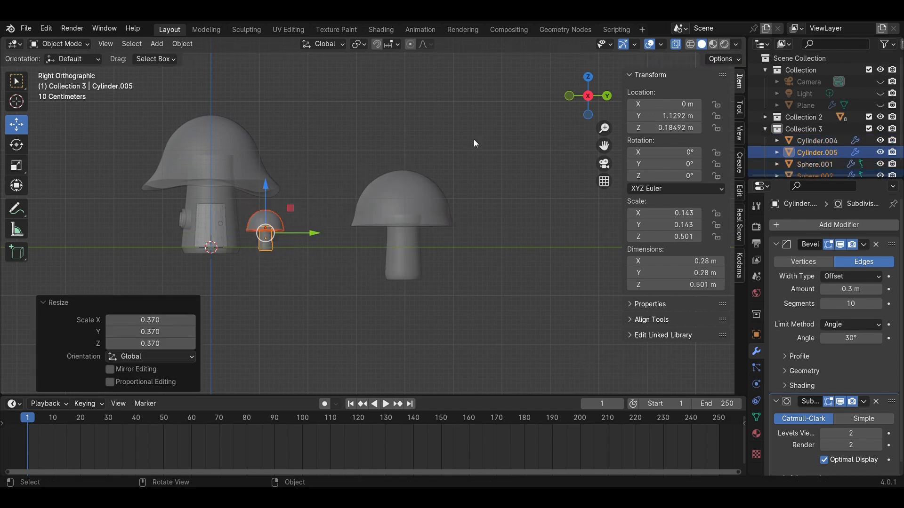
# Step: Move the small mushroom copy to the window side of the house at about Y -0.58 m and scale it by about 0.89
pyautogui.click(588, 96)
pyautogui.scroll(3, 416, 216)
pyautogui.keyDown('shift'); pyautogui.moveTo(592, 262); pyautogui.dragTo(396, 241, button='middle'); pyautogui.keyUp('shift')
pyautogui.hotkey('alt', 'z')
pyautogui.scroll(3, 516, 272)
pyautogui.moveTo(325, 264); pyautogui.dragTo(520, 272)
pyautogui.moveTo(572, 233); pyautogui.dragTo(304, 250, button='middle')
pyautogui.scroll(-2, 424, 286)
pyautogui.moveTo(316, 231); pyautogui.dragTo(276, 239)
pyautogui.press('s')
pyautogui.click(304, 269)
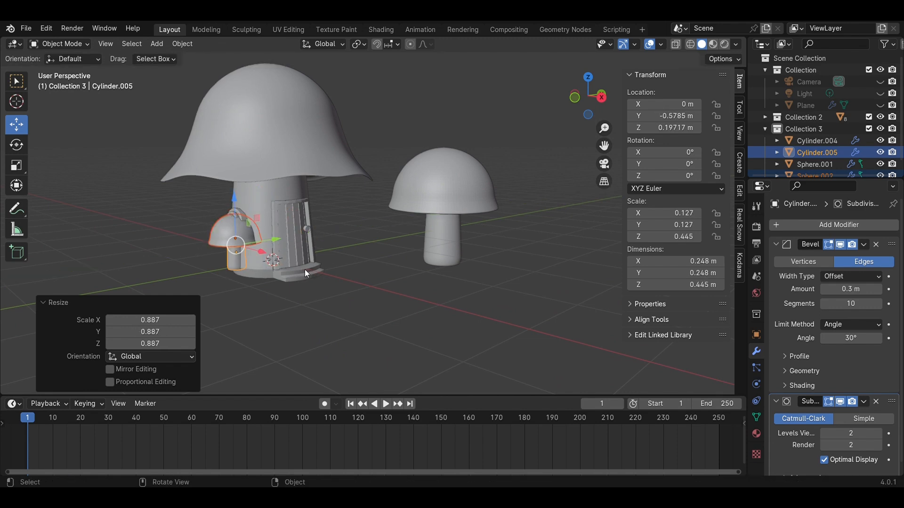
# Step: Place the small mushroom in front of the house at about X 0.47 m, shrink its stem to about 0.21 m in diameter, and save
pyautogui.click(575, 98)
pyautogui.moveTo(259, 218); pyautogui.dragTo(259, 230)
pyautogui.moveTo(312, 270); pyautogui.dragTo(376, 277)
pyautogui.press('s')
pyautogui.click(397, 278)
pyautogui.scroll(3, 397, 278)
pyautogui.keyDown('shift'); pyautogui.moveTo(266, 278); pyautogui.dragTo(386, 192, button='middle'); pyautogui.keyUp('shift')
pyautogui.moveTo(386, 188); pyautogui.dragTo(386, 196)
pyautogui.click(519, 225)
pyautogui.moveTo(519, 225); pyautogui.dragTo(424, 249, button='middle')
pyautogui.scroll(-3, 415, 248)
pyautogui.hotkey('ctrl', 's')
# Step: In the camera view, move the large plain mushroom about 1.49 m back along negative X and scale it by about 1.01
pyautogui.scroll(-2, 391, 236)
pyautogui.keyDown('shift'); pyautogui.moveTo(376, 230); pyautogui.dragTo(541, 259, button='middle'); pyautogui.keyUp('shift')
pyautogui.press('KP_0')
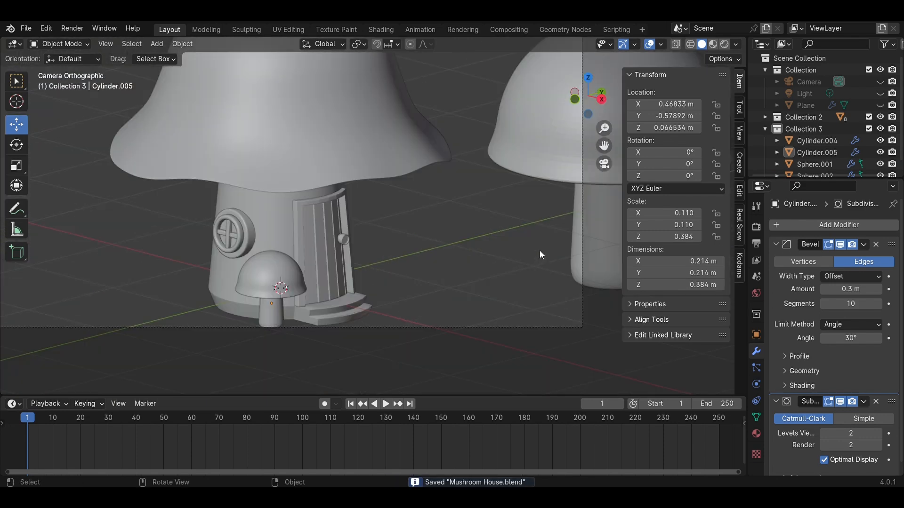
pyautogui.scroll(-1, 450, 285)
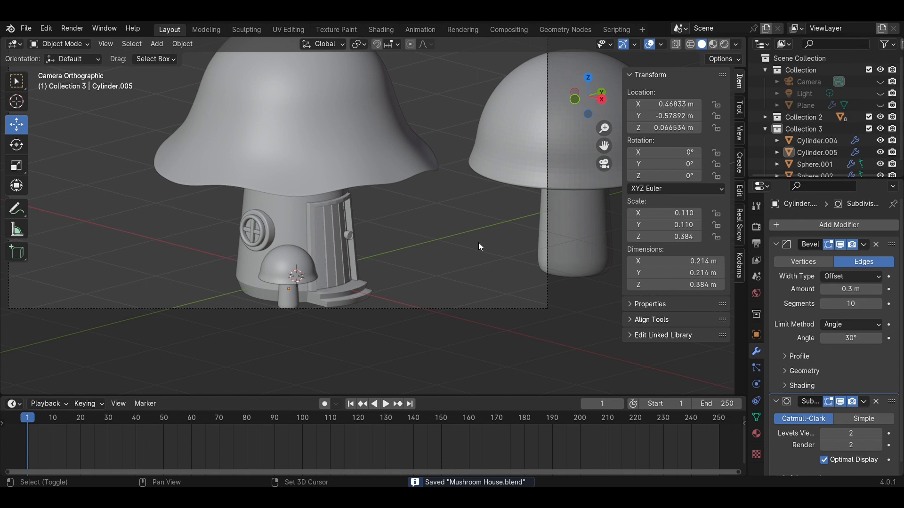
pyautogui.keyDown('shift'); pyautogui.moveTo(480, 247); pyautogui.dragTo(363, 320, button='middle'); pyautogui.keyUp('shift')
pyautogui.moveTo(529, 282); pyautogui.dragTo(427, 171)
pyautogui.moveTo(482, 246); pyautogui.dragTo(361, 216)
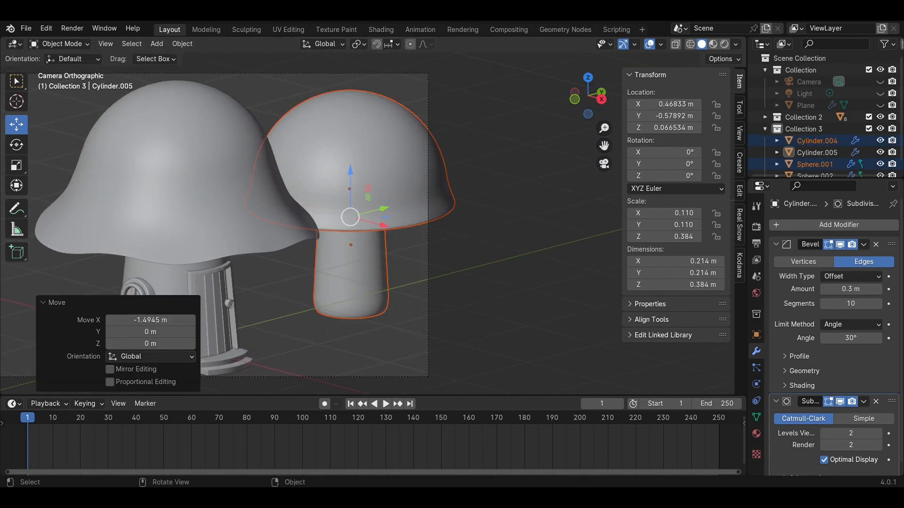
pyautogui.press('s')
pyautogui.click(424, 229)
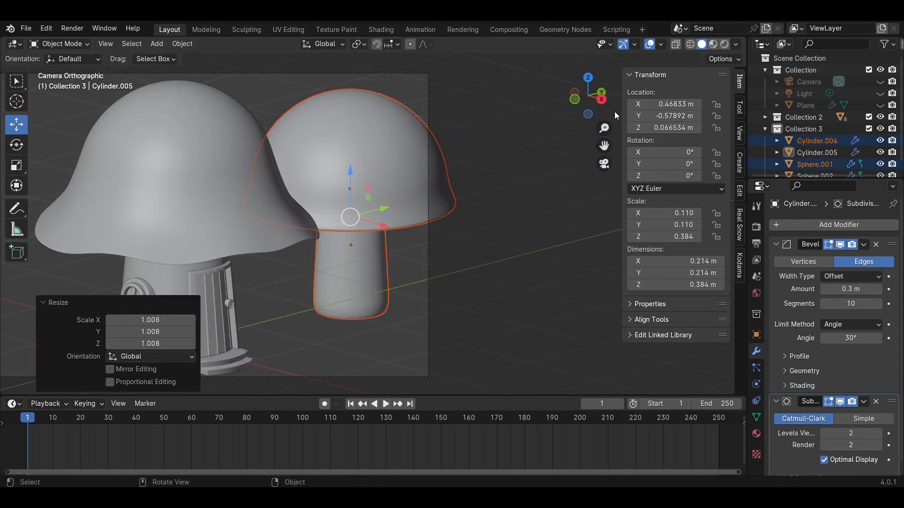
# Step: Move the large plain mushroom along Y close to the house and scale it by about 0.65
pyautogui.click(602, 100)
pyautogui.keyDown('shift'); pyautogui.moveTo(513, 253); pyautogui.dragTo(327, 247, button='middle'); pyautogui.keyUp('shift')
pyautogui.scroll(-3, 325, 246)
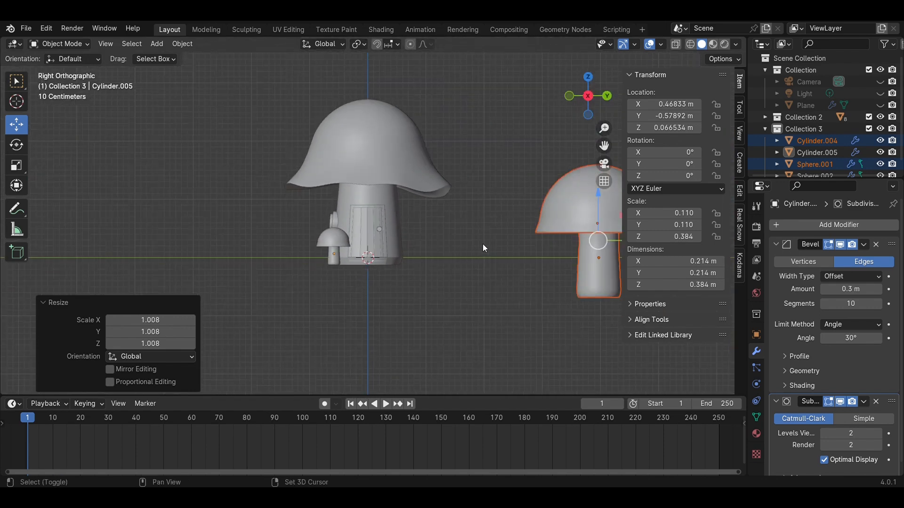
pyautogui.keyDown('shift'); pyautogui.moveTo(482, 245); pyautogui.dragTo(409, 256, button='middle'); pyautogui.keyUp('shift')
pyautogui.moveTo(566, 252); pyautogui.dragTo(436, 254)
pyautogui.press('s')
pyautogui.click(460, 270)
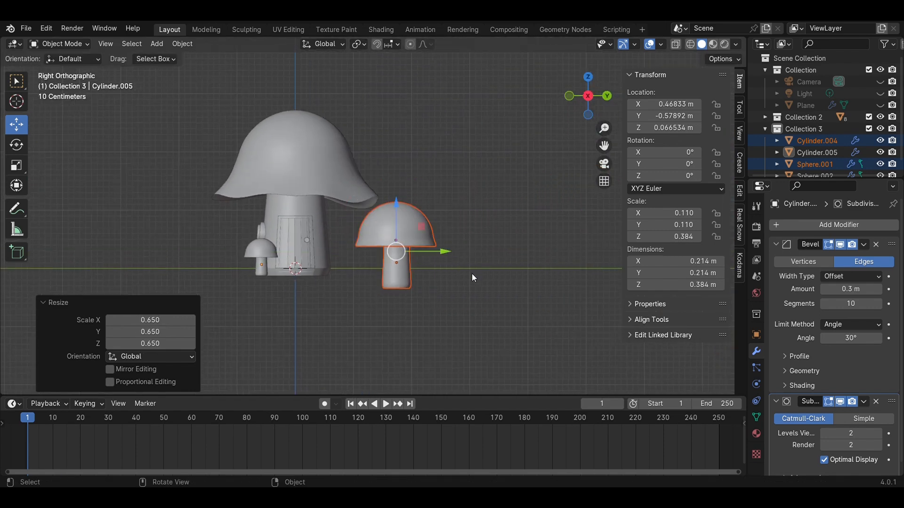
# Step: Stretch the large plain mushroom by 1.15 along Z and tilt it about 12.3° in the right side view
pyautogui.click(18, 167)
pyautogui.moveTo(408, 207); pyautogui.dragTo(398, 196)
pyautogui.press('r')
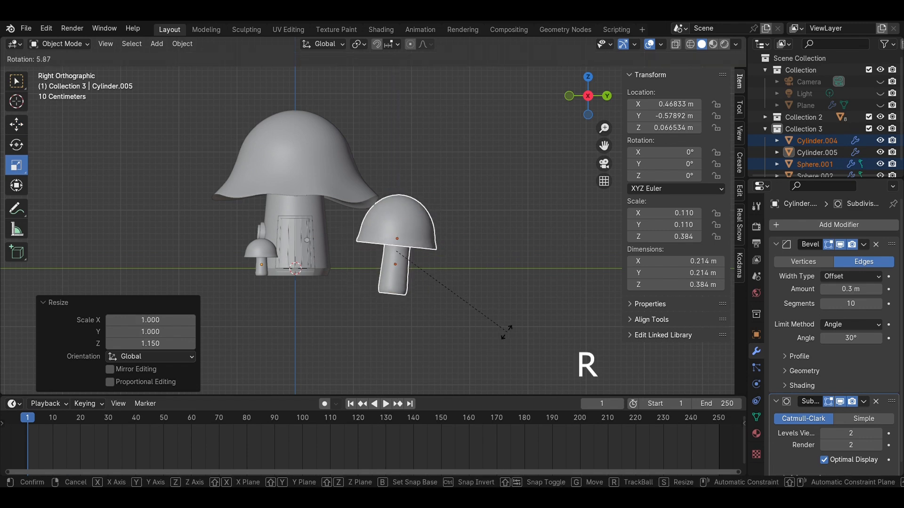
pyautogui.click(478, 333)
pyautogui.scroll(2, 470, 212)
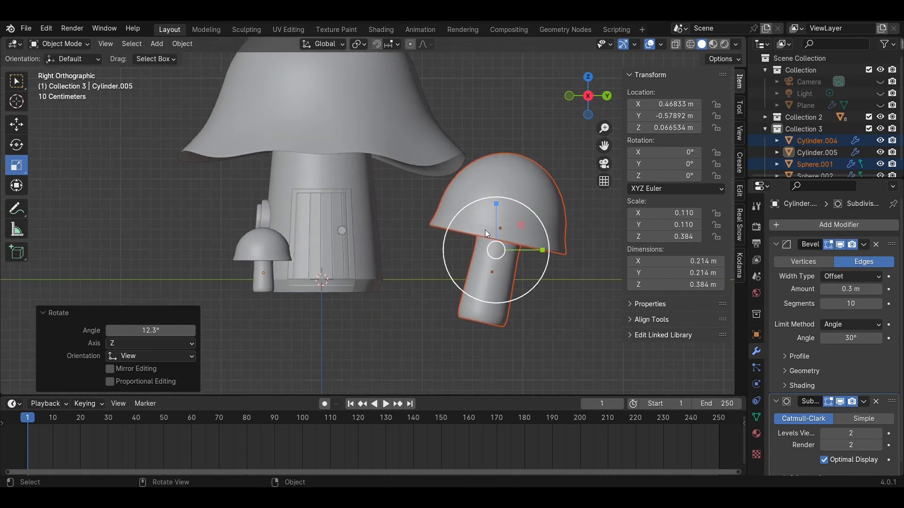
# Step: Move the tilted mushroom about 0.7 m along negative Y toward the house and adjust its height to the base
pyautogui.click(16, 125)
pyautogui.moveTo(518, 250); pyautogui.dragTo(440, 250)
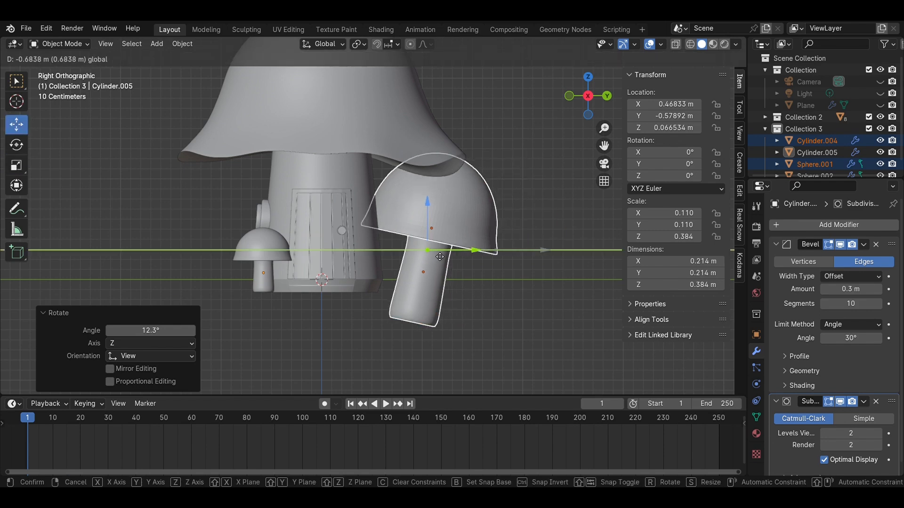
pyautogui.scroll(2, 434, 248)
pyautogui.moveTo(445, 185); pyautogui.dragTo(445, 186)
pyautogui.moveTo(459, 252); pyautogui.dragTo(456, 209)
pyautogui.moveTo(496, 234); pyautogui.dragTo(491, 239)
pyautogui.scroll(-3, 532, 265)
# Step: In the camera view, move the tilted mushroom along positive X out from behind the house, and deselect it
pyautogui.press('KP_0')
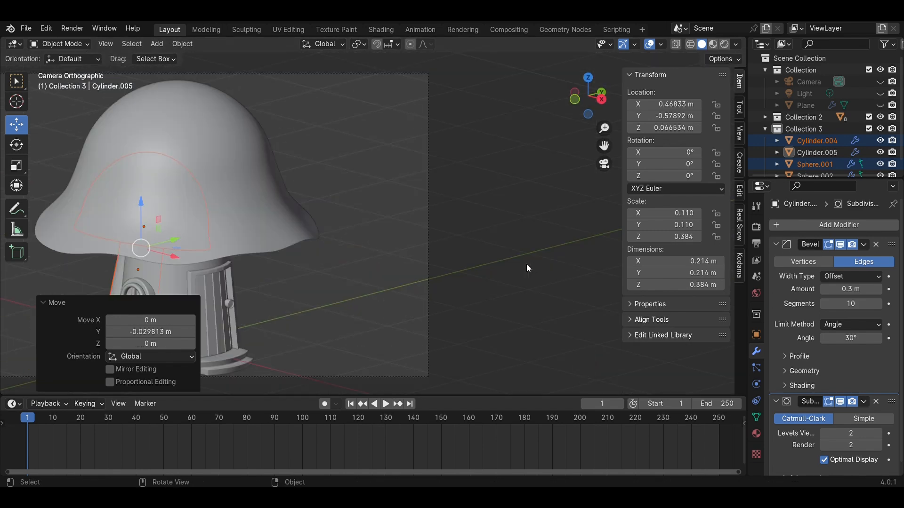
pyautogui.scroll(-3, 526, 264)
pyautogui.moveTo(250, 230); pyautogui.dragTo(364, 250)
pyautogui.click(370, 257)
pyautogui.scroll(3, 378, 258)
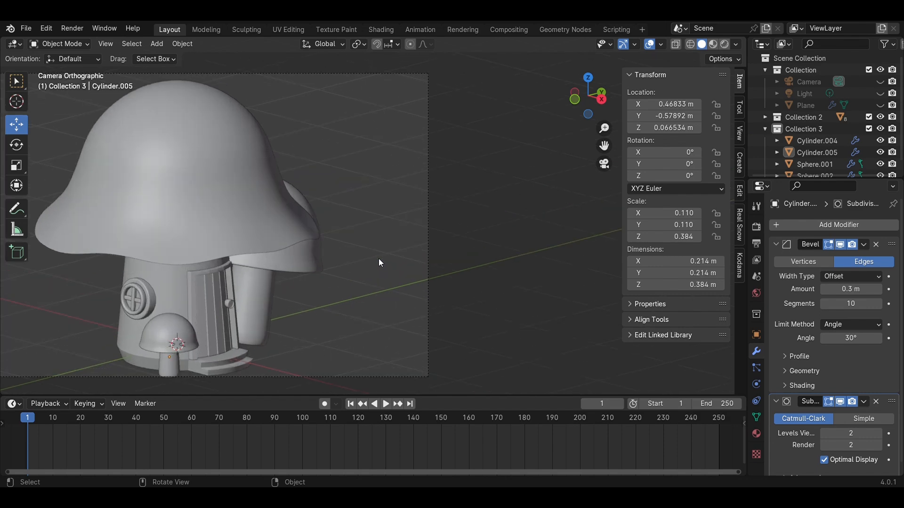
# Step: Show the ground plane and move the tilted mushroom's cap and stem slightly further along positive X in the camera view
pyautogui.moveTo(447, 265); pyautogui.dragTo(385, 259, button='middle')
pyautogui.scroll(2, 385, 258)
pyautogui.click(880, 105)
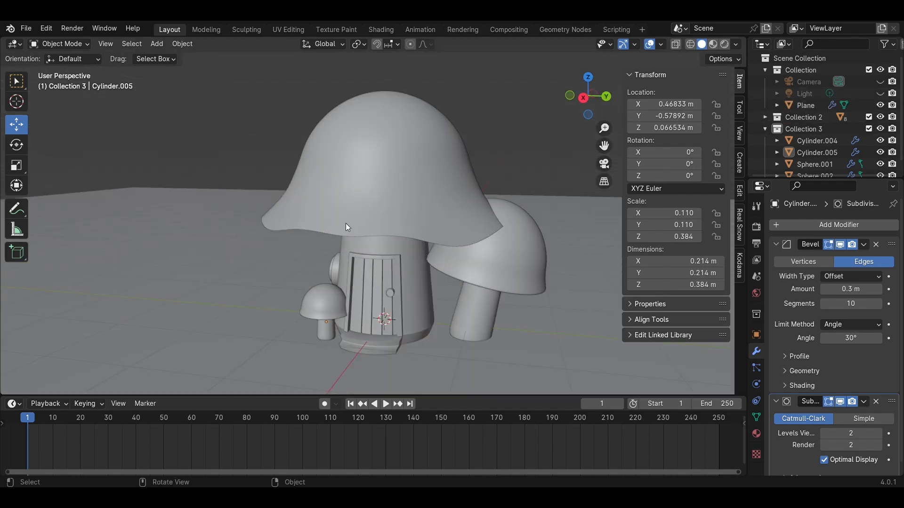
pyautogui.press('KP_0')
pyautogui.click(278, 248)
pyautogui.keyDown('shift'); pyautogui.click(264, 274); pyautogui.keyUp('shift')
pyautogui.rightClick(283, 261)
pyautogui.click(283, 261)
pyautogui.moveTo(288, 278); pyautogui.dragTo(304, 289)
pyautogui.click(371, 292)
# Step: Select the tilted mushroom, hide the ground plane, and scale the mushroom by 0.725
pyautogui.scroll(-3, 377, 290)
pyautogui.moveTo(394, 285); pyautogui.dragTo(318, 314, button='middle')
pyautogui.scroll(3, 318, 314)
pyautogui.moveTo(461, 281); pyautogui.dragTo(516, 248, button='middle')
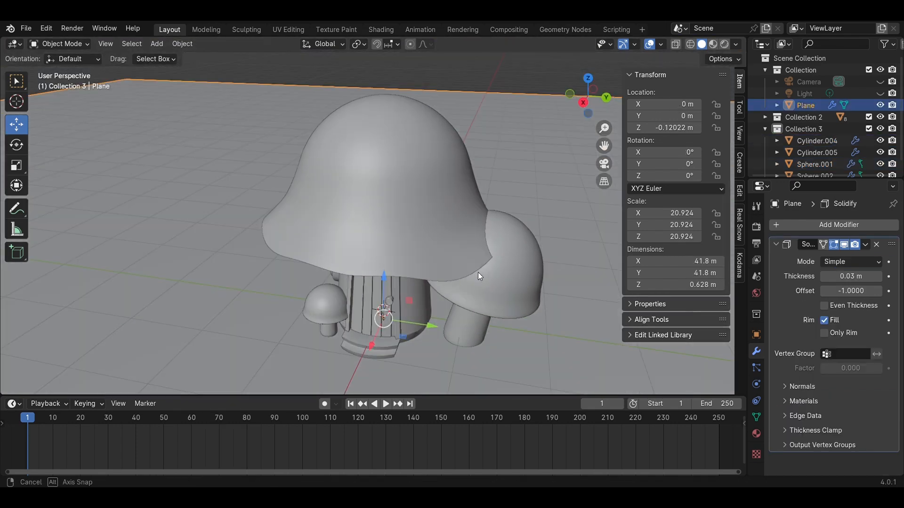
pyautogui.keyDown('shift'); pyautogui.click(484, 298); pyautogui.keyUp('shift')
pyautogui.press('s')
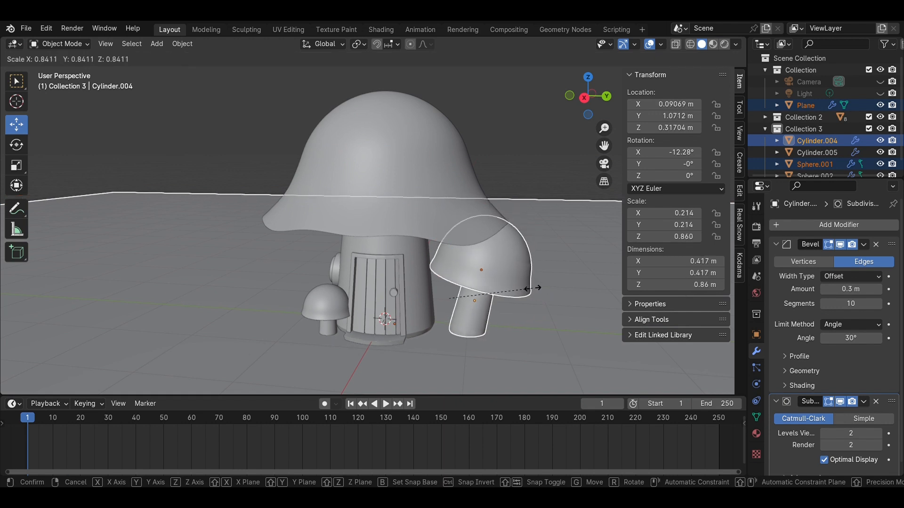
pyautogui.press('Escape')
pyautogui.click(879, 105)
pyautogui.press('s')
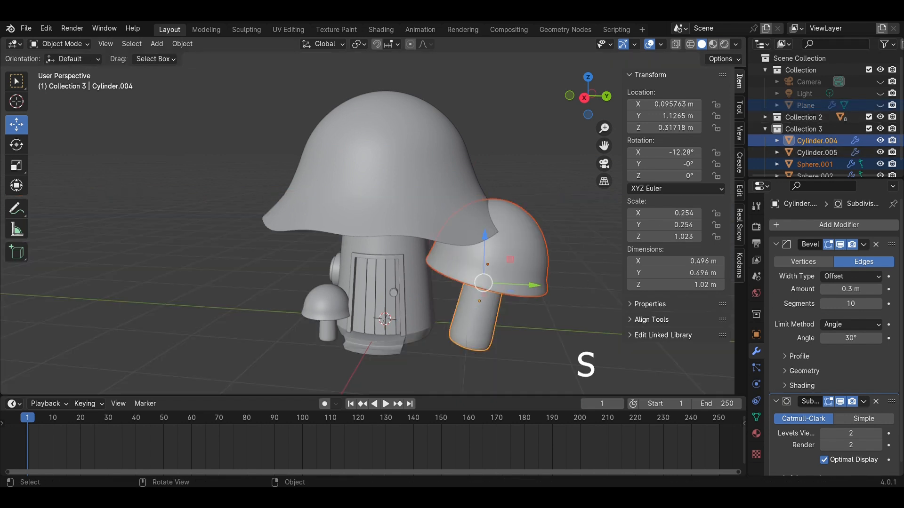
pyautogui.click(576, 114)
# Step: In the right side view, shrink the tilted mushroom's stem to about 0.32 m in diameter and lower it to about Z 0.19 m
pyautogui.click(584, 98)
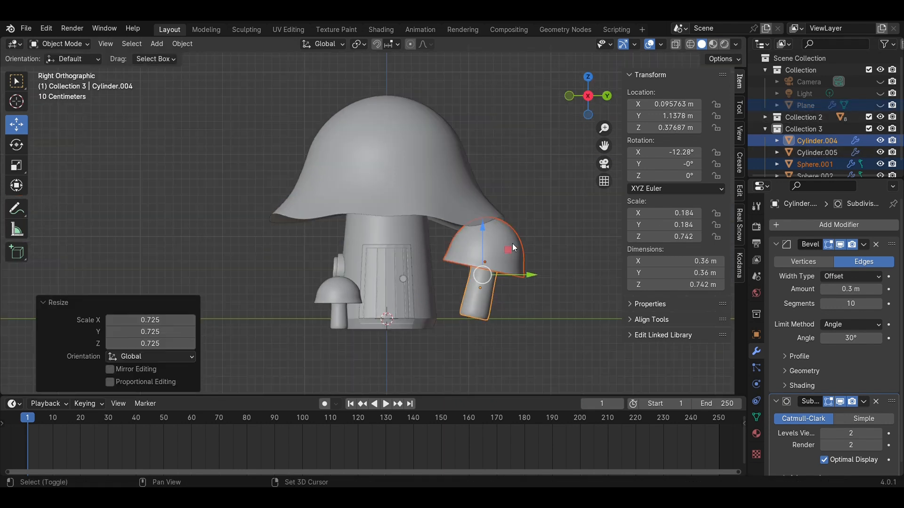
pyautogui.press('s')
pyautogui.click(496, 270)
pyautogui.press('g')
pyautogui.press('z')
pyautogui.click(498, 295)
# Step: Try moving the tilted mushroom freely about 0.2 m closer to the house, and undo the move
pyautogui.scroll(3, 498, 295)
pyautogui.press('g')
pyautogui.click(495, 340)
pyautogui.keyDown('shift'); pyautogui.moveTo(517, 318); pyautogui.dragTo(484, 253, button='middle'); pyautogui.keyUp('shift')
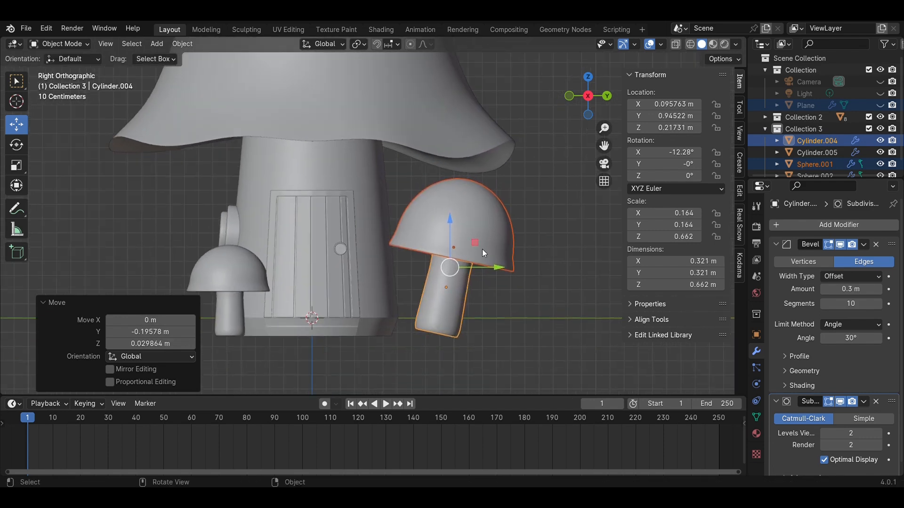
pyautogui.hotkey('ctrl', 'z')
# Step: Move the tilted mushroom along Y to about 0.88 m beside the house, check it in the camera view, and save
pyautogui.moveTo(514, 269); pyautogui.dragTo(473, 286)
pyautogui.moveTo(535, 268)
pyautogui.mouseDown(button='middle')
pyautogui.moveTo(517, 278)
pyautogui.moveTo(552, 294)
pyautogui.moveTo(498, 299)
pyautogui.moveTo(371, 280)
pyautogui.moveTo(560, 256)
pyautogui.moveTo(520, 269)
pyautogui.mouseUp(button='middle')
pyautogui.click(552, 294)
pyautogui.press('KP_0')
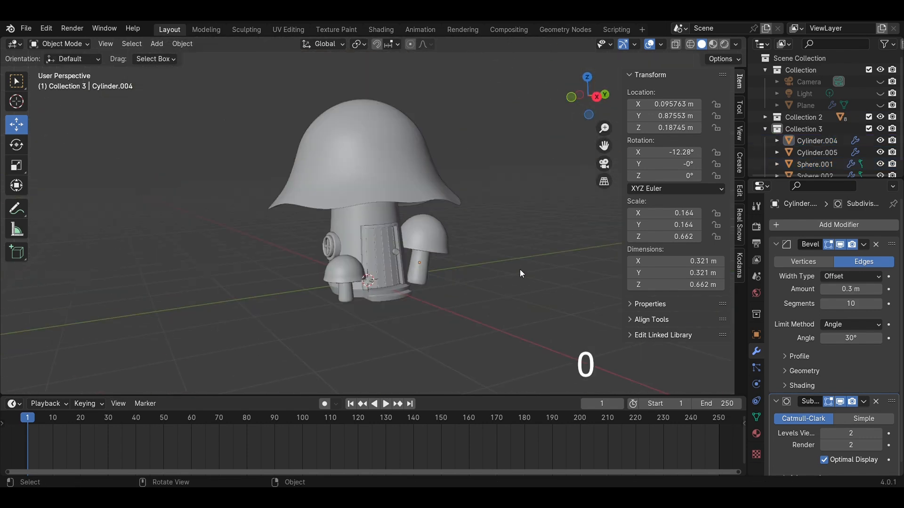
pyautogui.hotkey('ctrl', 's')
# Step: Select the tilted mushroom's cap and stem and duplicate them in the right side view
pyautogui.scroll(2, 335, 282)
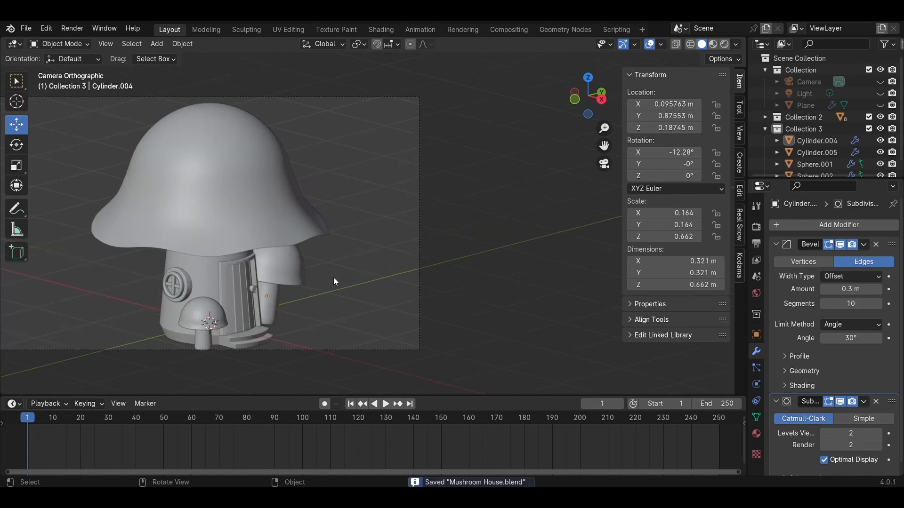
pyautogui.click(299, 271)
pyautogui.keyDown('shift'); pyautogui.click(272, 301); pyautogui.keyUp('shift')
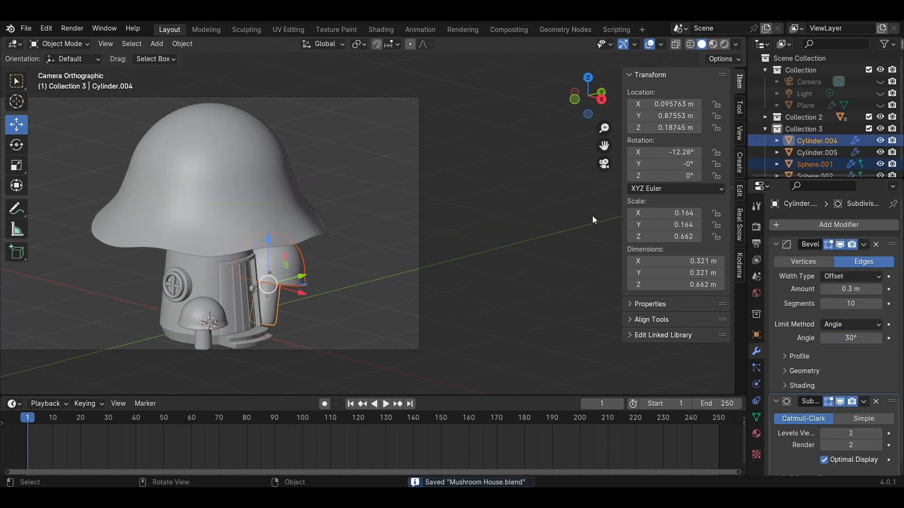
pyautogui.click(602, 100)
pyautogui.hotkey('shift', 'd')
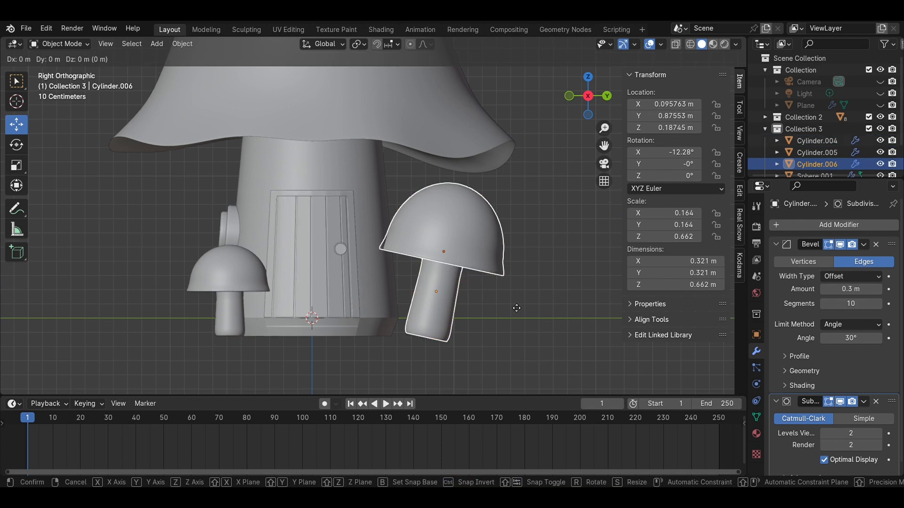
# Step: Place the leaning mushroom's copy about 0.66 m along Y, rotated about -10.2° and scaled up about 1.34 times
pyautogui.press('y')
pyautogui.click(605, 301)
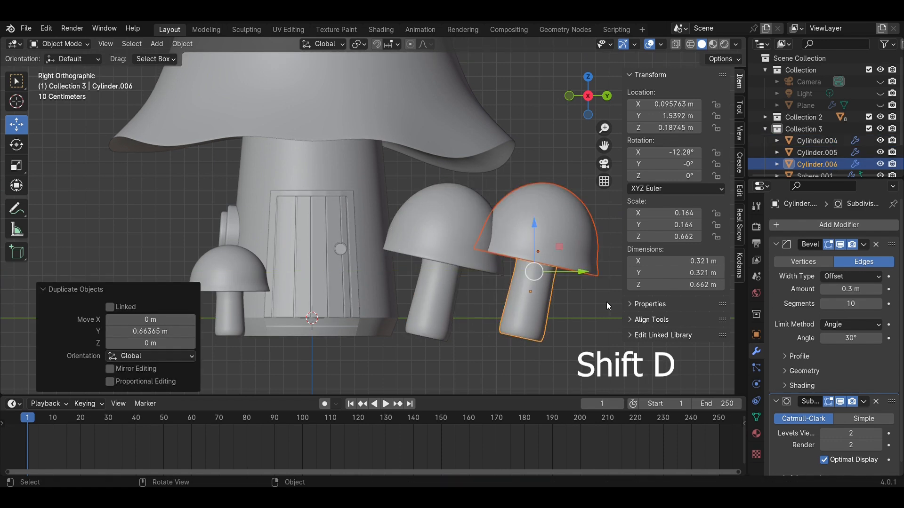
pyautogui.press('r')
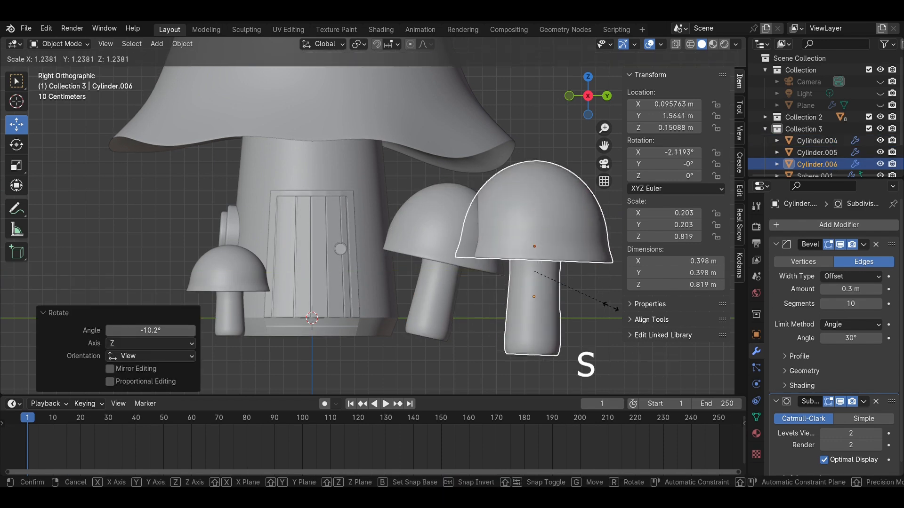
pyautogui.click(579, 228)
# Step: Move the mushroom copy around the house to the window side, at about X -1.28 m and Y -0.22 m
pyautogui.click(584, 81)
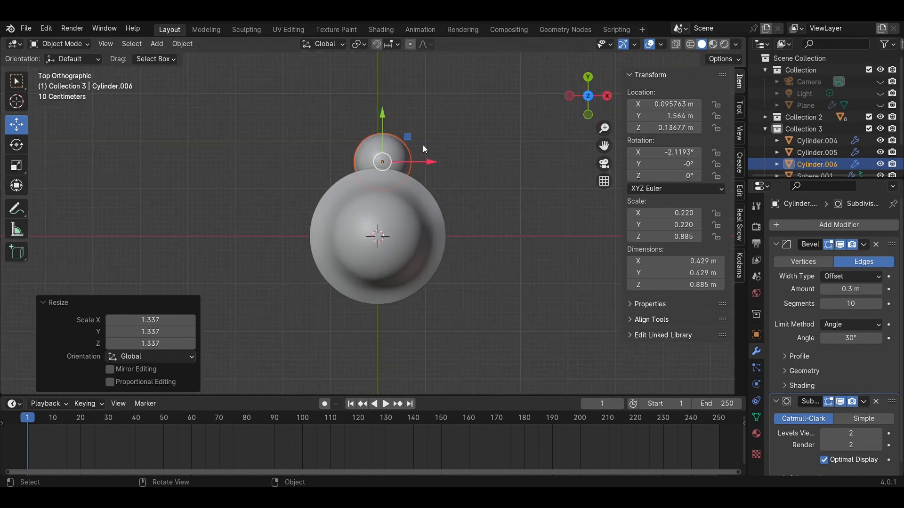
pyautogui.press('g')
pyautogui.press('y')
pyautogui.moveTo(369, 247); pyautogui.dragTo(371, 278)
pyautogui.moveTo(421, 297); pyautogui.dragTo(366, 300)
pyautogui.moveTo(329, 267); pyautogui.dragTo(337, 237)
pyautogui.moveTo(497, 292); pyautogui.dragTo(431, 145, button='middle')
pyautogui.press('KP_0')
pyautogui.keyDown('shift'); pyautogui.moveTo(327, 286); pyautogui.dragTo(396, 212, button='middle'); pyautogui.keyUp('shift')
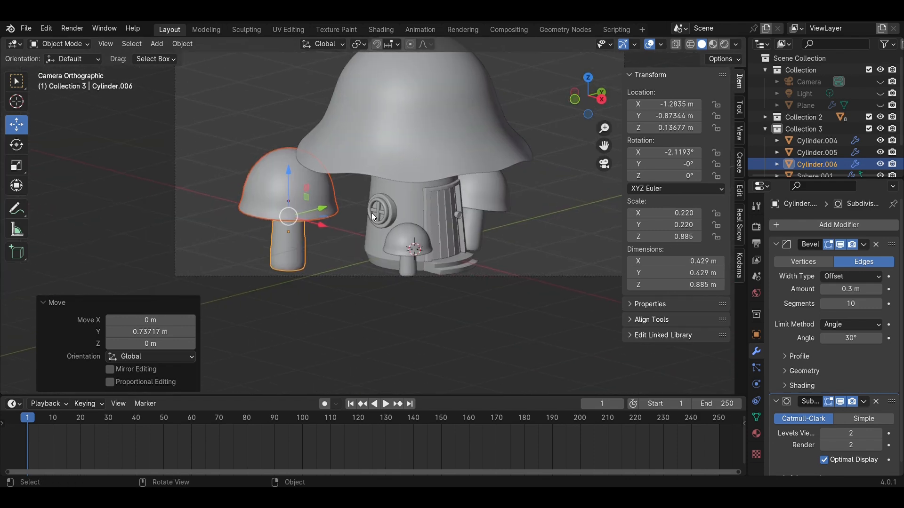
pyautogui.moveTo(311, 209); pyautogui.dragTo(350, 200)
# Step: Scale the mushroom copy up about 1.46 times and reposition it at about X -1.04, Y -0.41, Z 0.44 m
pyautogui.press('s')
pyautogui.click(314, 174)
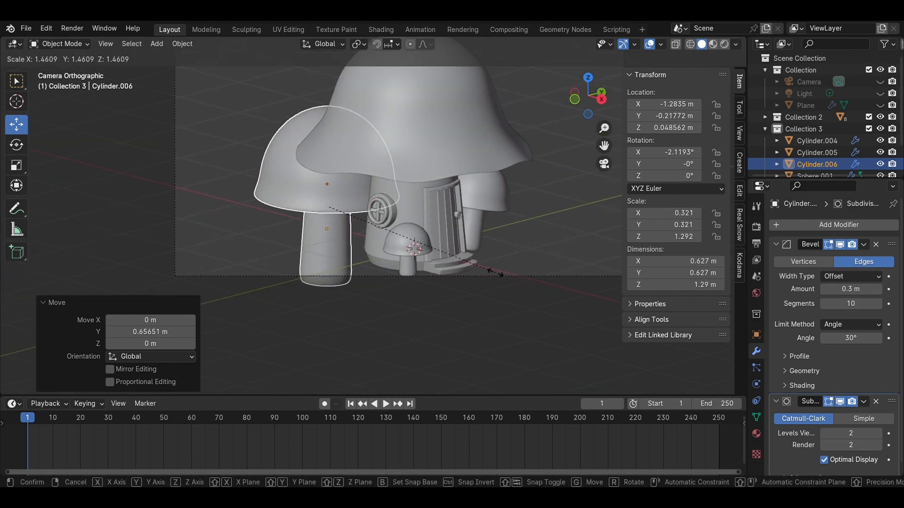
pyautogui.moveTo(326, 160); pyautogui.dragTo(326, 130)
pyautogui.moveTo(361, 168); pyautogui.dragTo(371, 192)
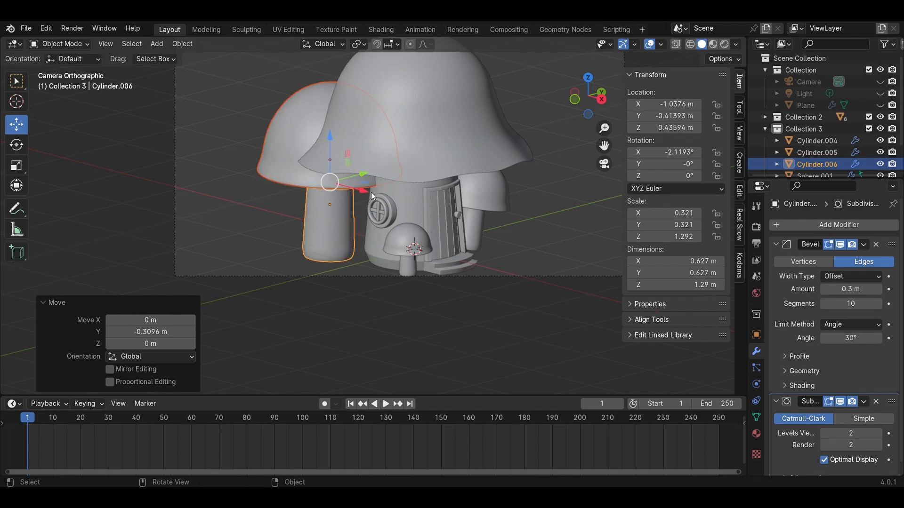
# Step: Tilt the large mushroom about -13.4° in the front view and move it about -0.5 m along X
pyautogui.click(578, 102)
pyautogui.scroll(3, 473, 247)
pyautogui.press('r')
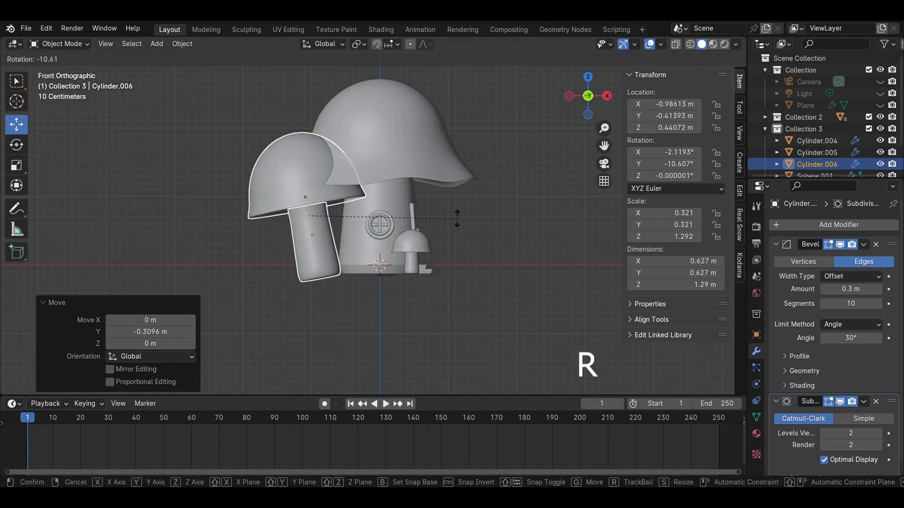
pyautogui.click(455, 221)
pyautogui.press('g')
pyautogui.press('x')
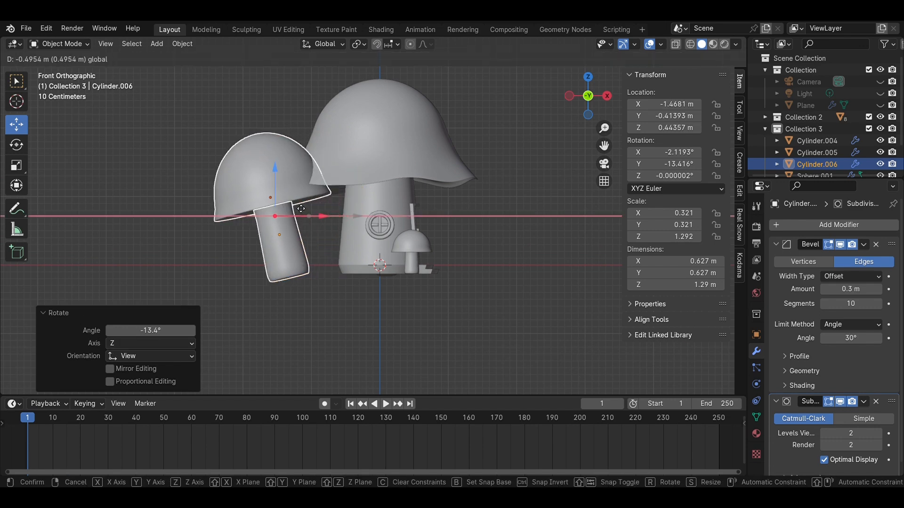
pyautogui.click(301, 208)
# Step: Move the large mushroom about 0.44 m along X toward the house in the camera view and save the file
pyautogui.press('KP_0')
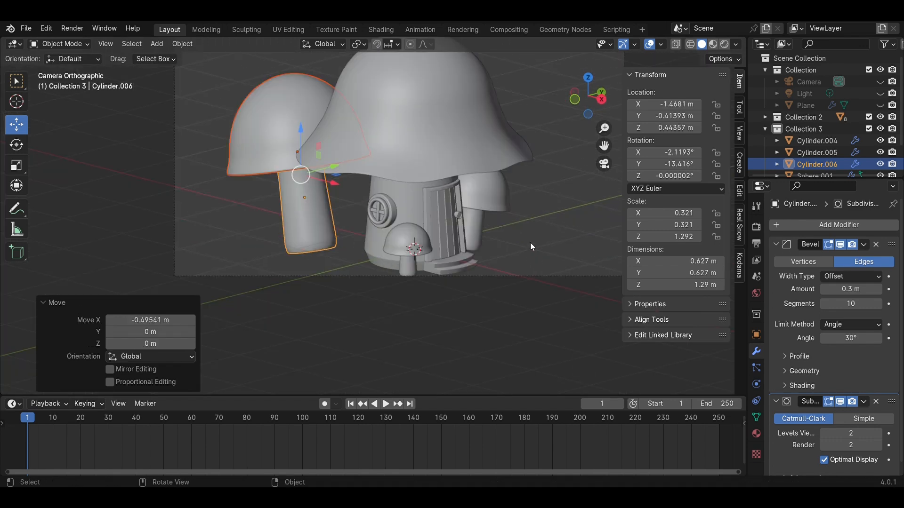
pyautogui.press('g')
pyautogui.press('x')
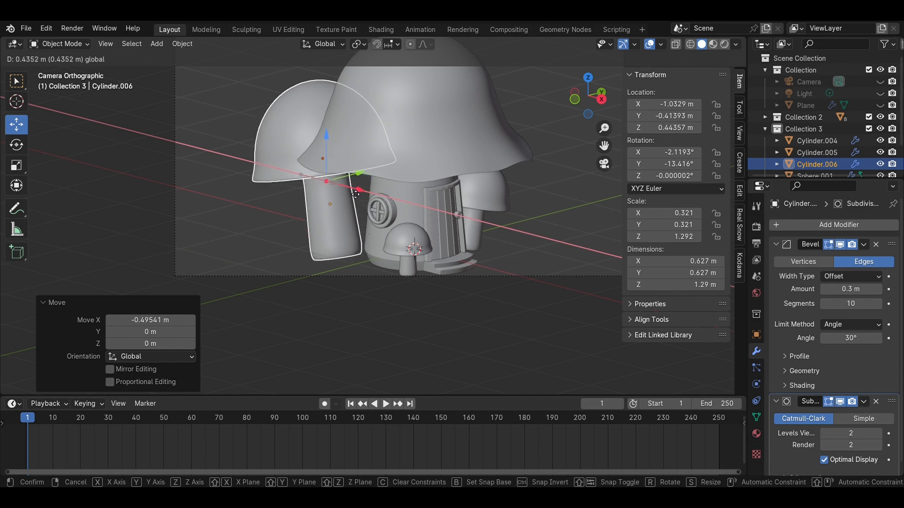
pyautogui.click(334, 165)
pyautogui.click(570, 234)
pyautogui.hotkey('ctrl', 's')
pyautogui.scroll(-4, 560, 228)
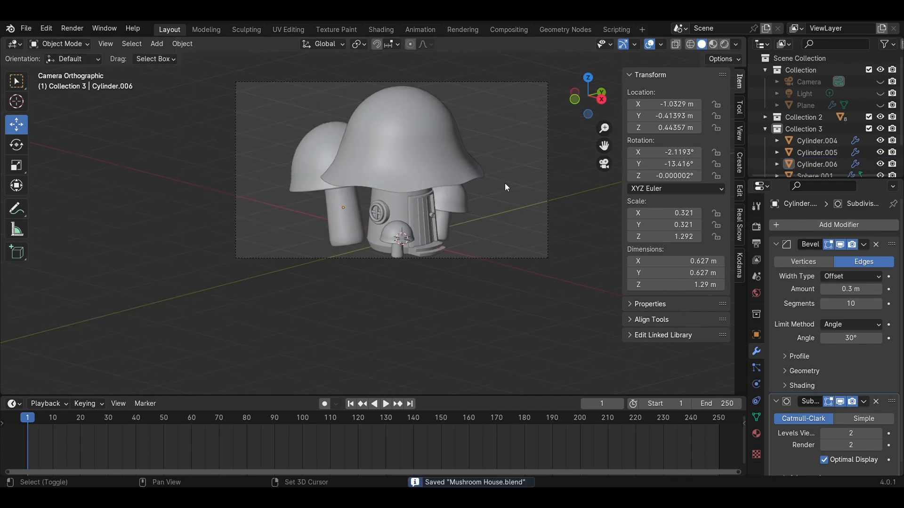
# Step: Move the large mushroom's cap and stem along Y to about -0.007 m, further behind the house, and save the file
pyautogui.scroll(3, 482, 216)
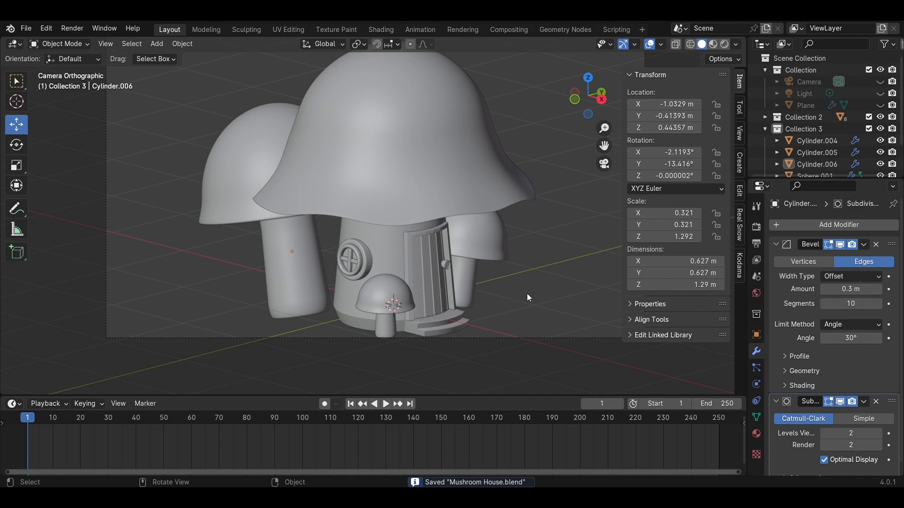
pyautogui.click(295, 258)
pyautogui.click(310, 201)
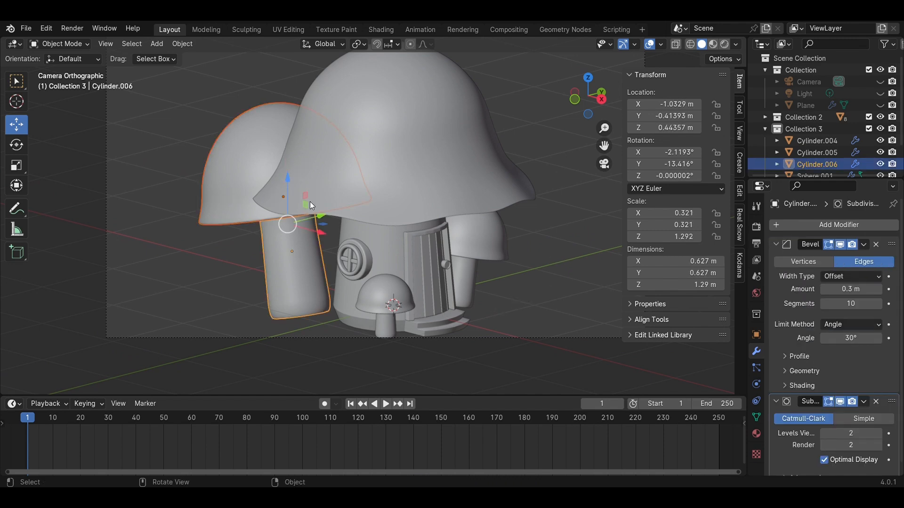
pyautogui.press('g')
pyautogui.press('y')
pyautogui.click(352, 211)
pyautogui.click(582, 299)
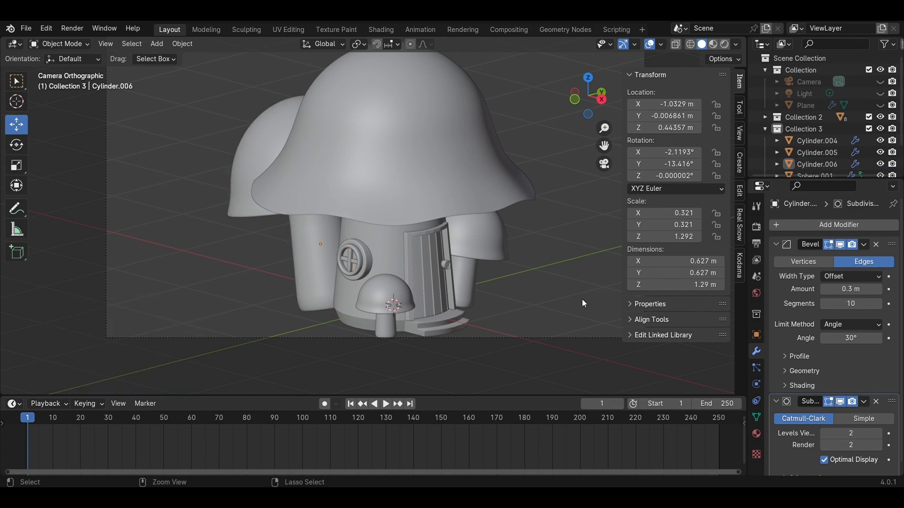
pyautogui.hotkey('ctrl', 's')
pyautogui.scroll(-3, 570, 287)
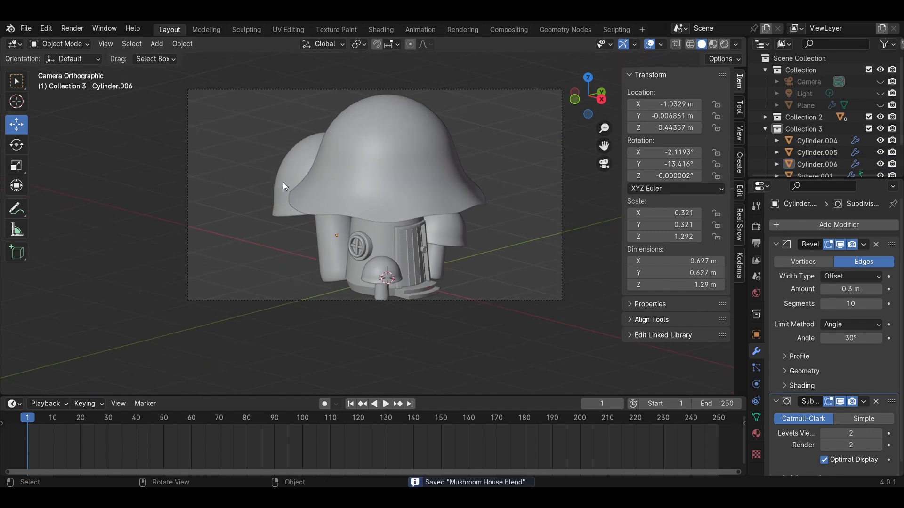
# Step: Shift the large mushroom's cap and stem about -0.31 m along Y so more of it shows, and save the file
pyautogui.click(283, 182)
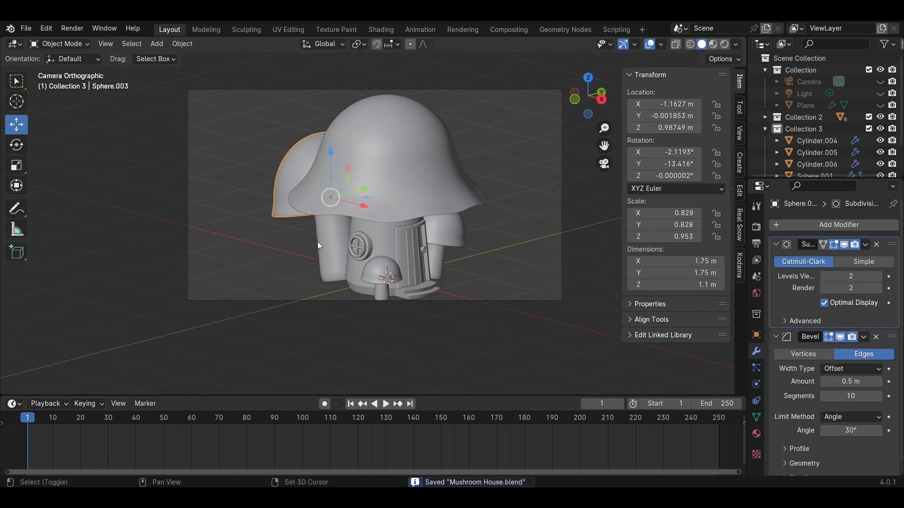
pyautogui.click(318, 241)
pyautogui.press('g')
pyautogui.press('y')
pyautogui.click(351, 233)
pyautogui.hotkey('ctrl', 's')
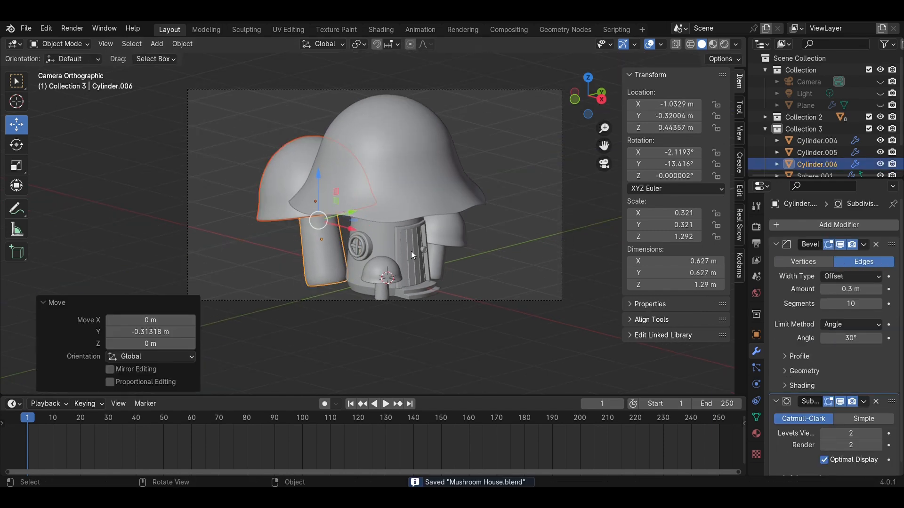
pyautogui.click(535, 279)
pyautogui.moveTo(529, 258); pyautogui.dragTo(431, 245, button='middle')
pyautogui.scroll(4, 431, 245)
pyautogui.keyDown('shift'); pyautogui.moveTo(411, 289); pyautogui.dragTo(452, 250, button='middle'); pyautogui.keyUp('shift')
pyautogui.moveTo(452, 249); pyautogui.dragTo(478, 244, button='middle')
pyautogui.press('KP_0')
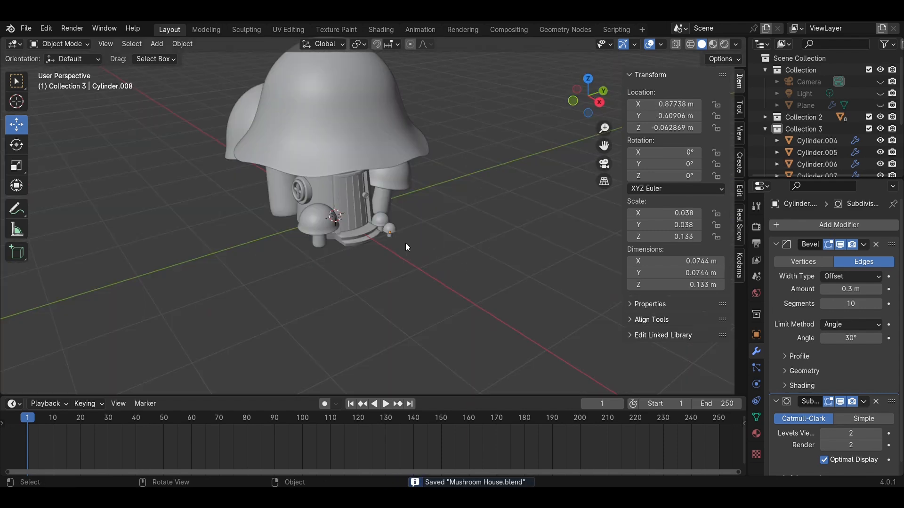
# Step: Add a mesh circle and move it about 3.33 m along X, beside the mushroom house
pyautogui.hotkey('shift', 'a')
pyautogui.moveTo(402, 240)
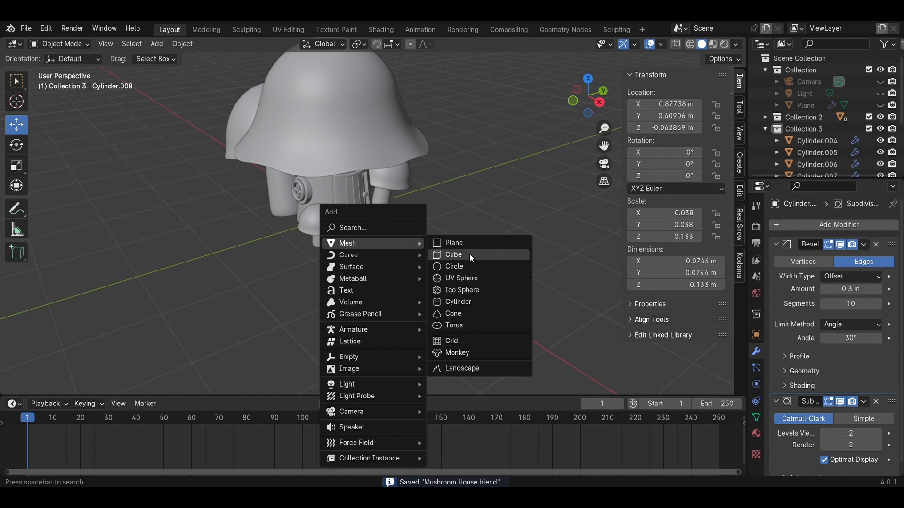
pyautogui.click(463, 267)
pyautogui.scroll(-1, 463, 269)
pyautogui.moveTo(365, 234); pyautogui.dragTo(461, 288)
# Step: Pull the circle's topmost vertex outward along Y with a small proportional editing radius to form a point
pyautogui.press('KP_7')
pyautogui.press('Tab')
pyautogui.keyDown('shift'); pyautogui.moveTo(581, 255); pyautogui.dragTo(434, 277, button='middle'); pyautogui.keyUp('shift')
pyautogui.press('1')
pyautogui.scroll(5, 434, 278)
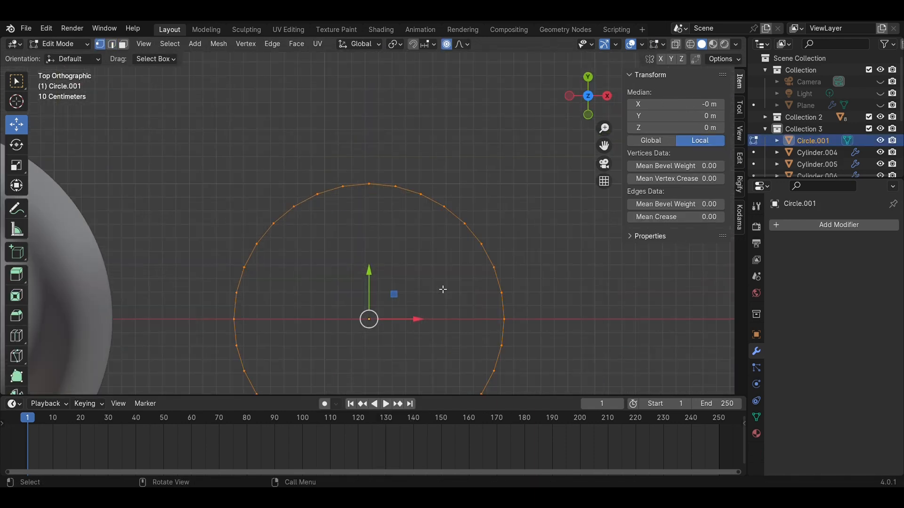
pyautogui.scroll(-2, 372, 216)
pyautogui.moveTo(346, 153); pyautogui.dragTo(371, 143)
pyautogui.scroll(-2, 372, 143)
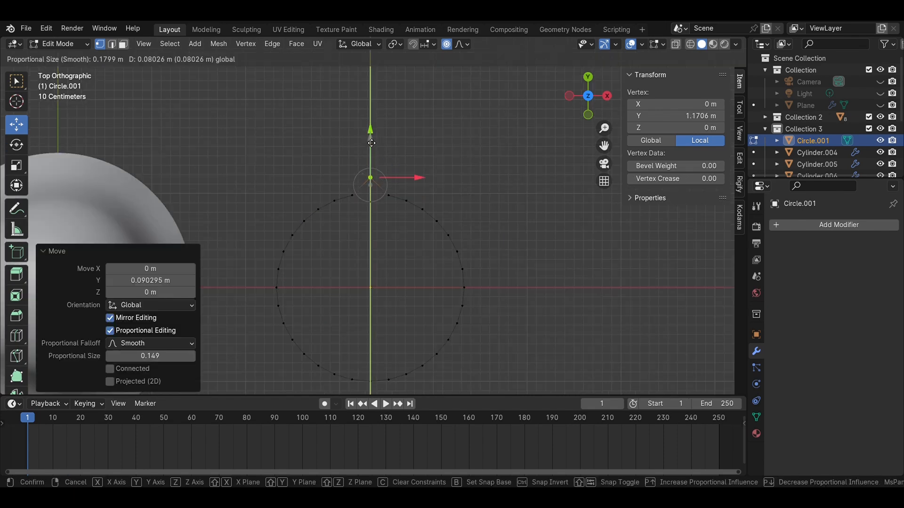
# Step: Reshape the circle's remaining curve with proportional moves into an irregular stone outline about 2.23 by 2.67 m
pyautogui.moveTo(477, 142); pyautogui.dragTo(476, 118)
pyautogui.moveTo(449, 241); pyautogui.dragTo(508, 252)
pyautogui.keyDown('shift'); pyautogui.moveTo(567, 333); pyautogui.dragTo(547, 280, button='middle'); pyautogui.keyUp('shift')
pyautogui.moveTo(323, 309); pyautogui.dragTo(393, 339)
pyautogui.moveTo(360, 289); pyautogui.dragTo(359, 313)
pyautogui.scroll(-3, 426, 251)
pyautogui.press('Tab')
# Step: Duplicate the stone outline about 2.71 m along X
pyautogui.keyDown('shift'); pyautogui.moveTo(436, 267); pyautogui.dragTo(396, 280, button='middle'); pyautogui.keyUp('shift')
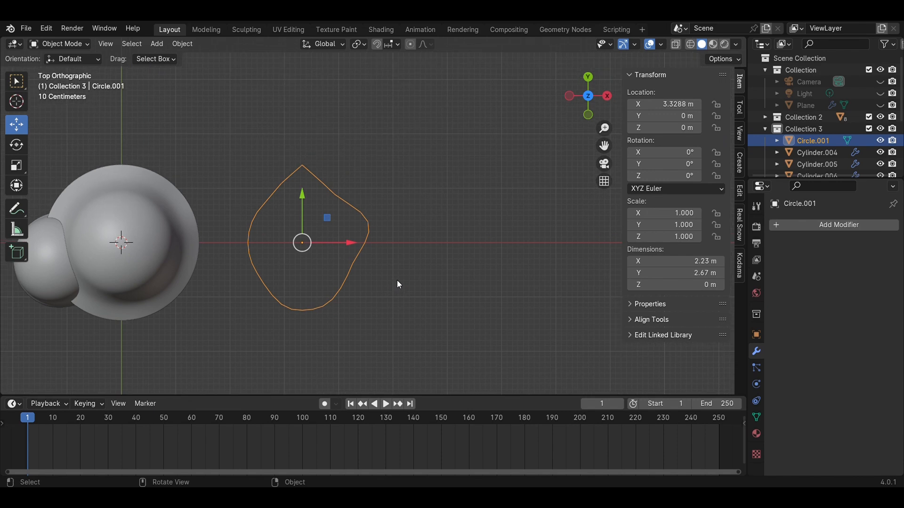
pyautogui.hotkey('shift', 'd')
pyautogui.click(548, 284)
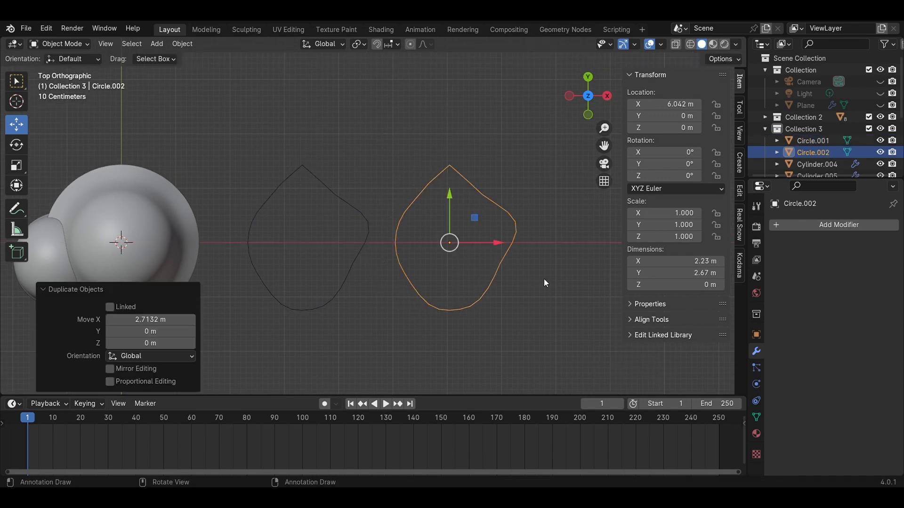
# Step: Reshape the second outline by moving its vertices proportionally into a taller irregular stone about 2.18 by 3.05 m
pyautogui.press('Tab')
pyautogui.moveTo(443, 216); pyautogui.dragTo(443, 217)
pyautogui.moveTo(415, 149); pyautogui.dragTo(415, 135)
pyautogui.moveTo(463, 175); pyautogui.dragTo(489, 201)
pyautogui.moveTo(476, 141); pyautogui.dragTo(475, 104)
pyautogui.moveTo(443, 289); pyautogui.dragTo(377, 259)
pyautogui.moveTo(444, 276); pyautogui.dragTo(468, 278)
pyautogui.press('Tab')
# Step: Duplicate the second stone outline along X to about 8.69 m
pyautogui.keyDown('shift'); pyautogui.moveTo(546, 307); pyautogui.dragTo(412, 330, button='middle'); pyautogui.keyUp('shift')
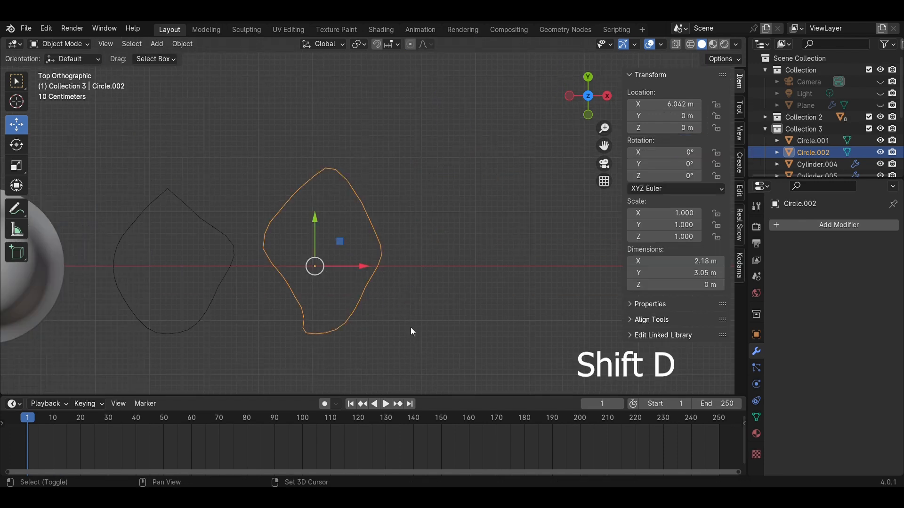
pyautogui.hotkey('shift', 'd')
pyautogui.press('x')
pyautogui.click(558, 342)
# Step: Reshape the third outline with proportional vertex moves into a different irregular stone about 2.11 by 2.78 m
pyautogui.press('Tab')
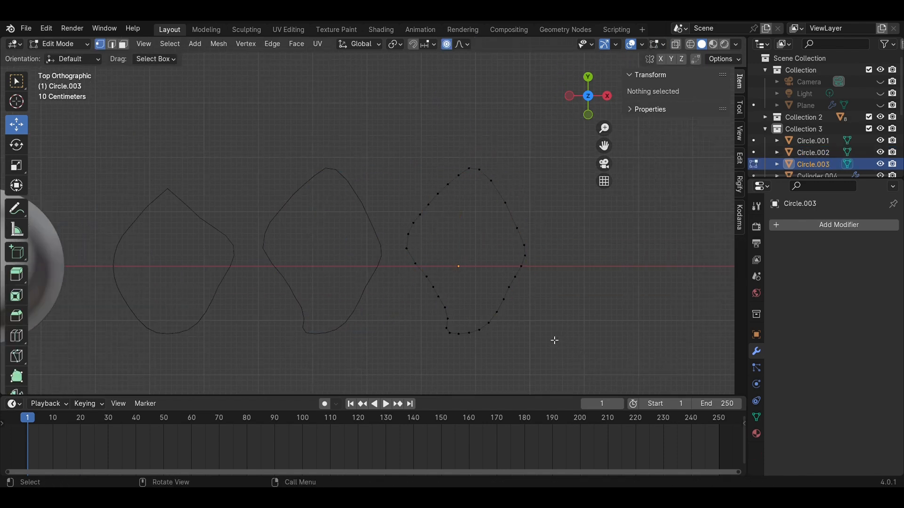
pyautogui.moveTo(433, 144); pyautogui.dragTo(462, 246)
pyautogui.moveTo(449, 174); pyautogui.dragTo(456, 200)
pyautogui.moveTo(495, 273); pyautogui.dragTo(563, 294)
pyautogui.press('Tab')
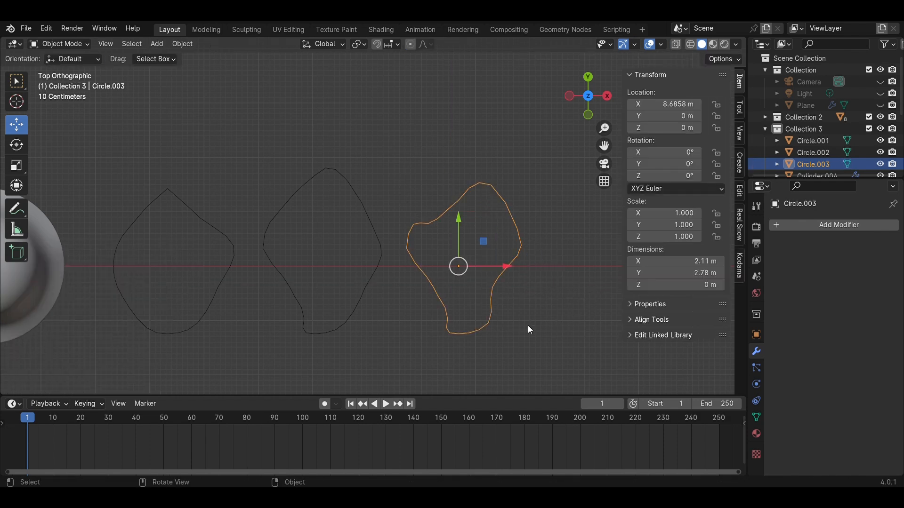
# Step: Fill the third outline with a face and extrude it into a flat stone slab
pyautogui.press('Tab')
pyautogui.moveTo(527, 296); pyautogui.dragTo(533, 292, button='middle')
pyautogui.moveTo(570, 377); pyautogui.dragTo(401, 173)
pyautogui.press('f')
pyautogui.moveTo(523, 294); pyautogui.dragTo(514, 196, button='middle')
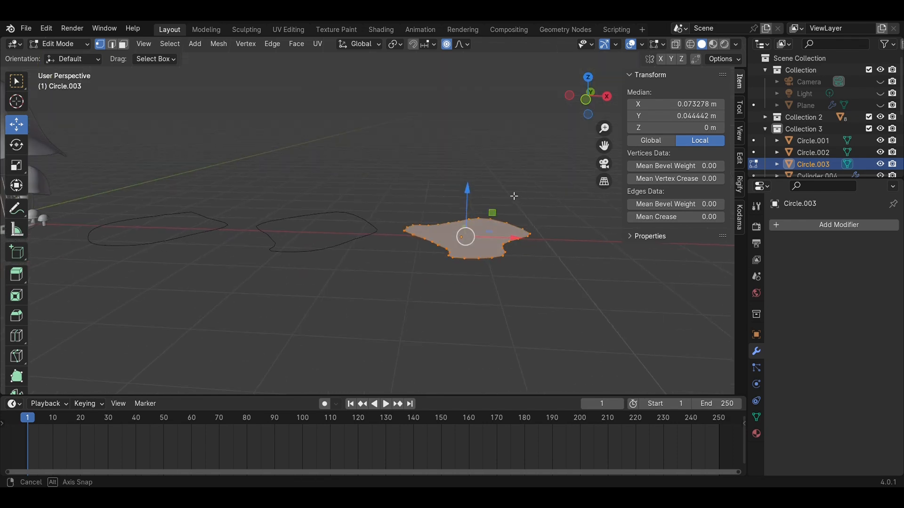
pyautogui.press('e')
pyautogui.click(557, 307)
pyautogui.press('Tab')
# Step: Fill the middle outline with a face and extrude it into a slab about 0.157 m thick
pyautogui.click(343, 245)
pyautogui.press('Tab')
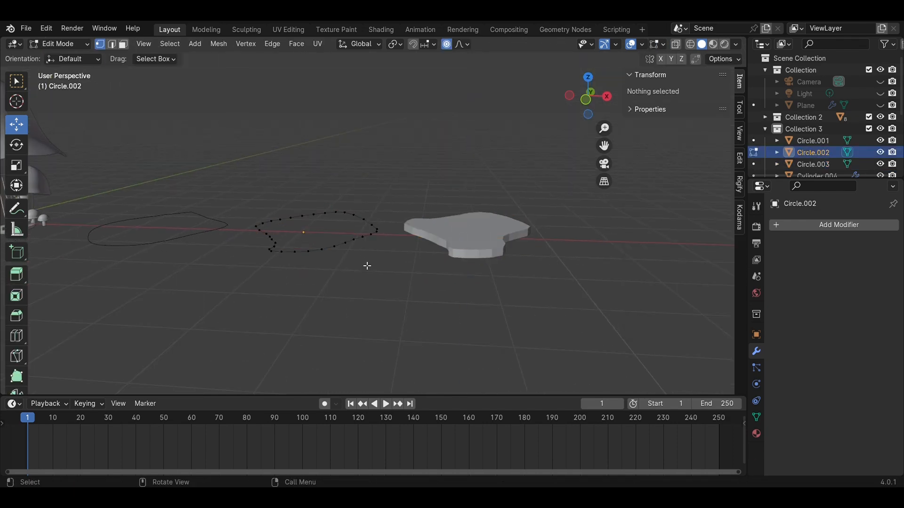
pyautogui.moveTo(407, 319); pyautogui.dragTo(253, 178)
pyautogui.press('f')
pyautogui.press('e')
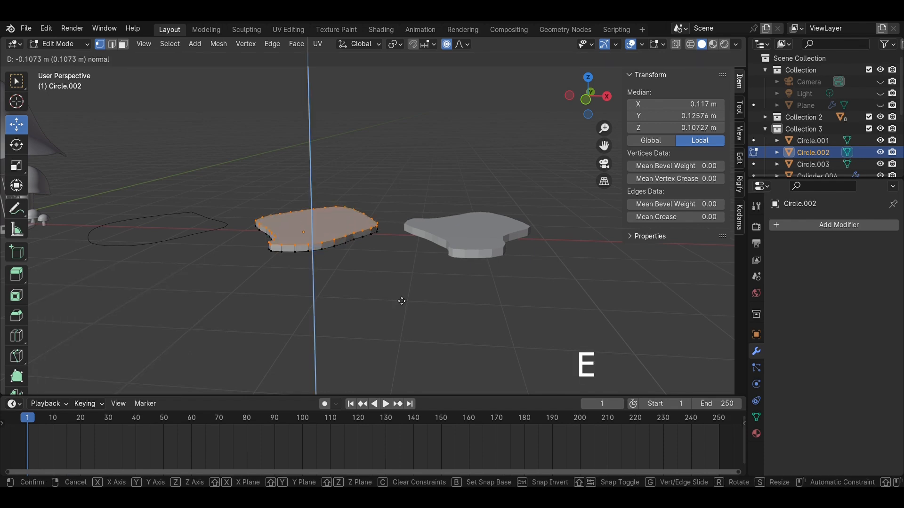
pyautogui.click(401, 299)
pyautogui.press('Tab')
# Step: Fill the outline nearest the house with a face and extrude it into a slab about 0.248 m thick
pyautogui.click(589, 113)
pyautogui.click(369, 284)
pyautogui.press('Tab')
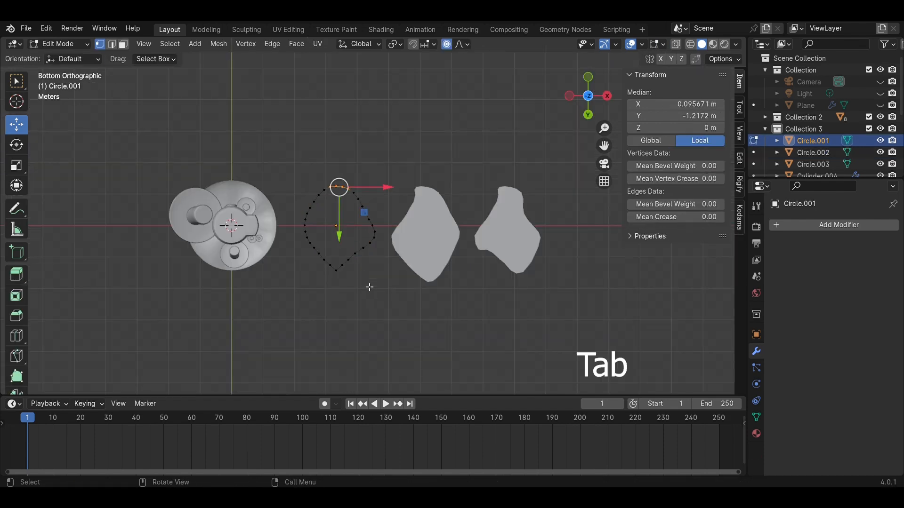
pyautogui.moveTo(410, 327); pyautogui.dragTo(273, 150)
pyautogui.press('f')
pyautogui.moveTo(409, 280); pyautogui.dragTo(389, 151, button='middle')
pyautogui.press('e')
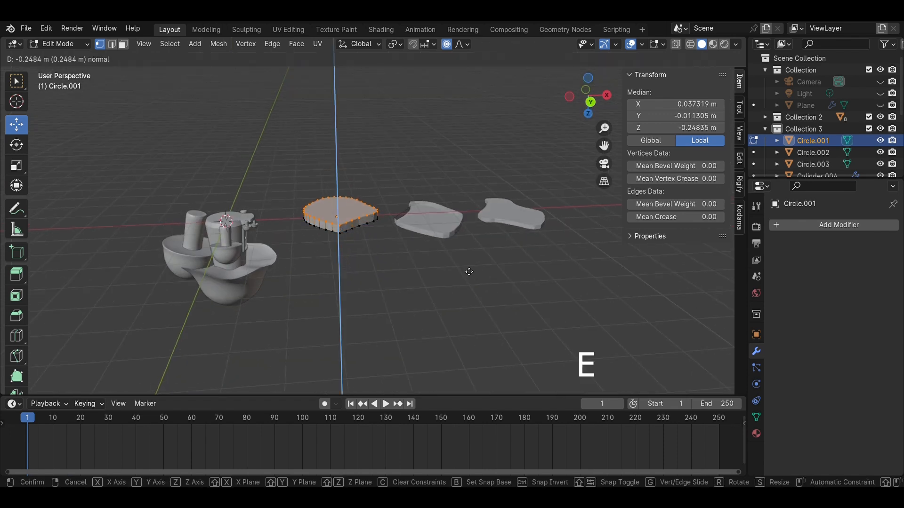
pyautogui.click(469, 272)
pyautogui.press('Tab')
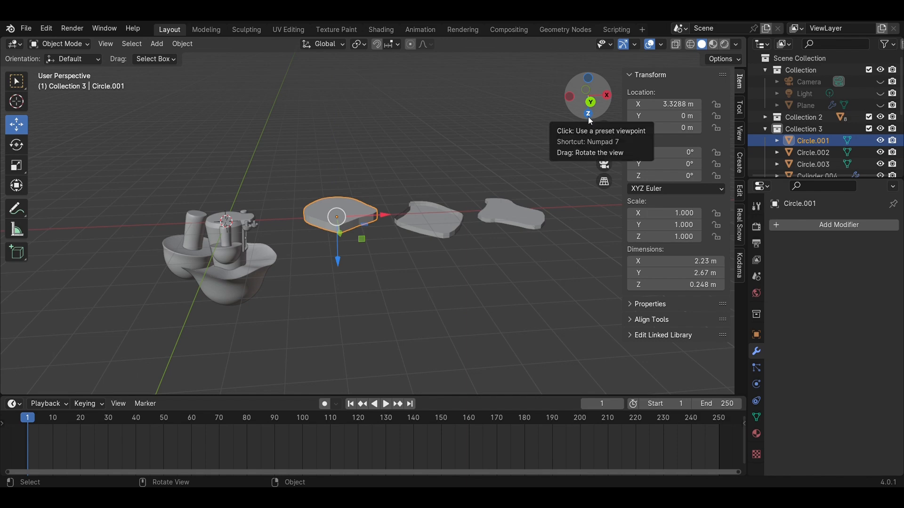
# Step: Add an adjusted Bevel modifier and a Subdivision Surface modifier to the stone nearest the house
pyautogui.click(589, 117)
pyautogui.scroll(3, 396, 215)
pyautogui.moveTo(494, 294); pyautogui.dragTo(485, 198, button='middle')
pyautogui.click(829, 225)
pyautogui.moveTo(830, 225)
pyautogui.click(698, 233)
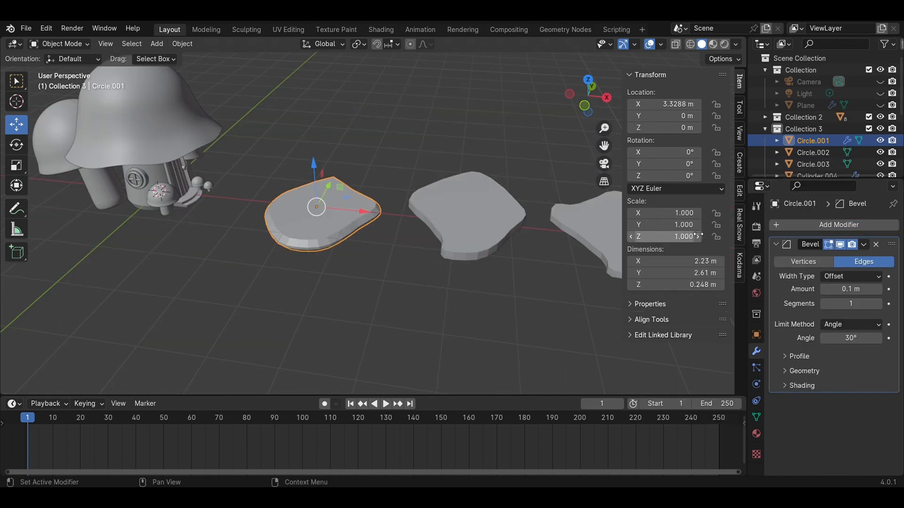
pyautogui.press('Return')
pyautogui.click(820, 225)
pyautogui.moveTo(820, 225)
pyautogui.click(698, 378)
# Step: Add a Bevel modifier with a 0.5 m amount and 10 segments, plus a Subdivision Surface modifier, to the middle stone
pyautogui.click(812, 152)
pyautogui.click(828, 225)
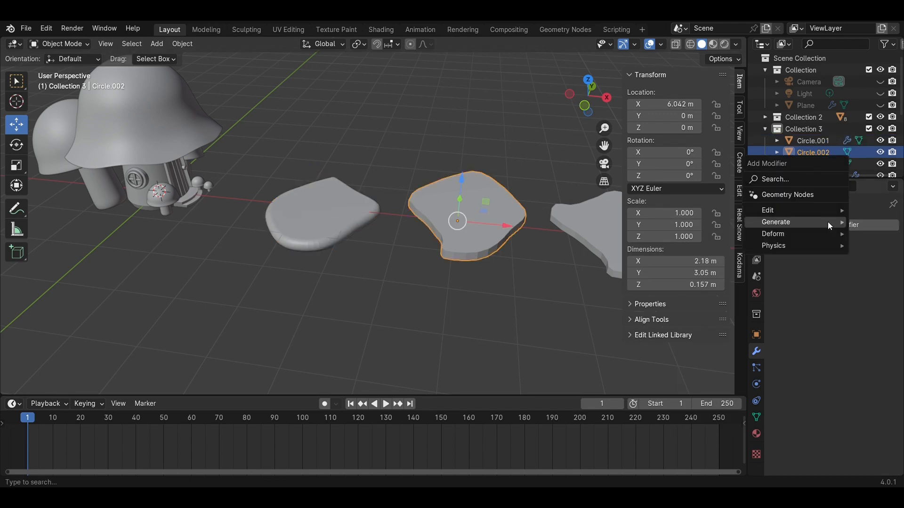
pyautogui.click(698, 233)
pyautogui.press('Return')
pyautogui.click(814, 228)
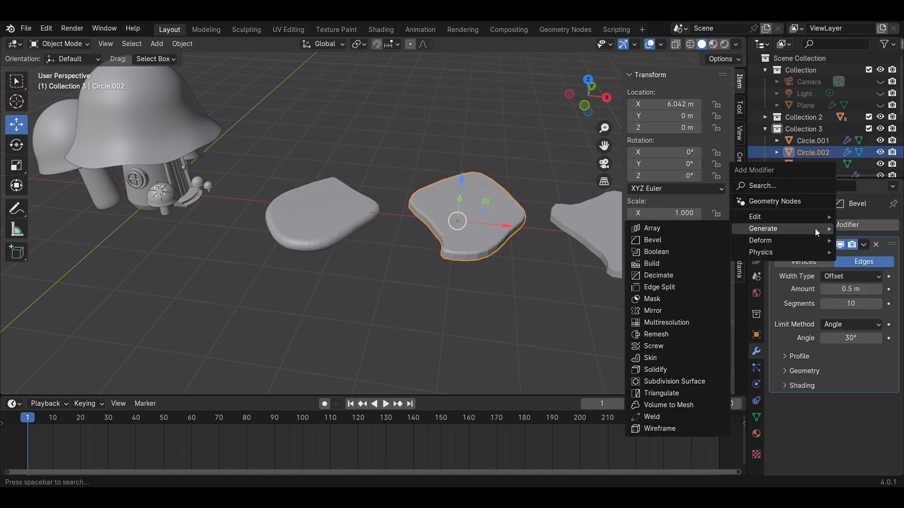
pyautogui.click(816, 219)
pyautogui.moveTo(815, 219)
pyautogui.click(691, 374)
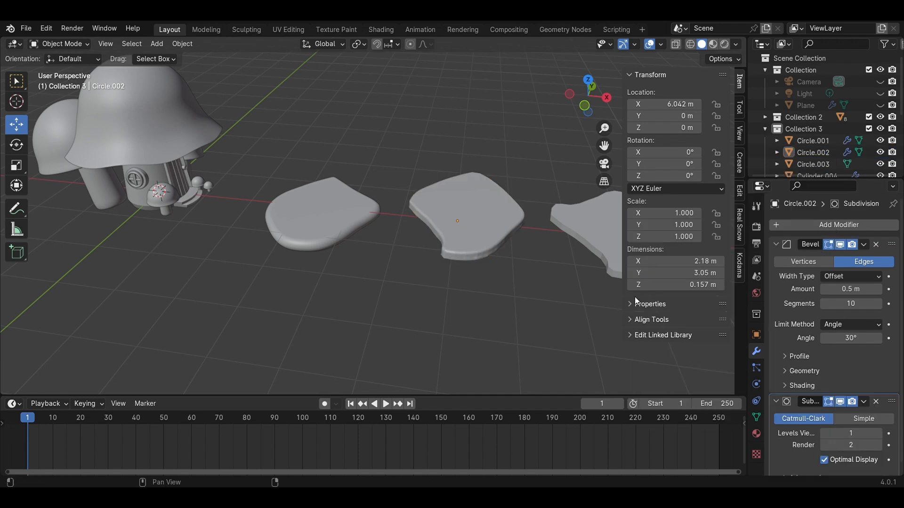
pyautogui.scroll(3, 538, 248)
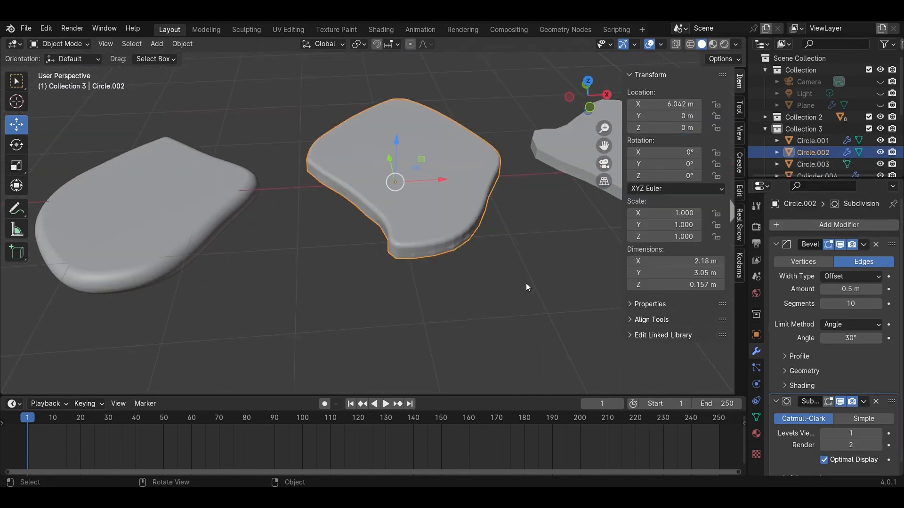
# Step: Give the stone farthest from the house a 0.5 m, 10-segment Bevel modifier and a Subdivision Surface modifier with 2 viewport levels
pyautogui.click(541, 223)
pyautogui.click(813, 222)
pyautogui.click(706, 234)
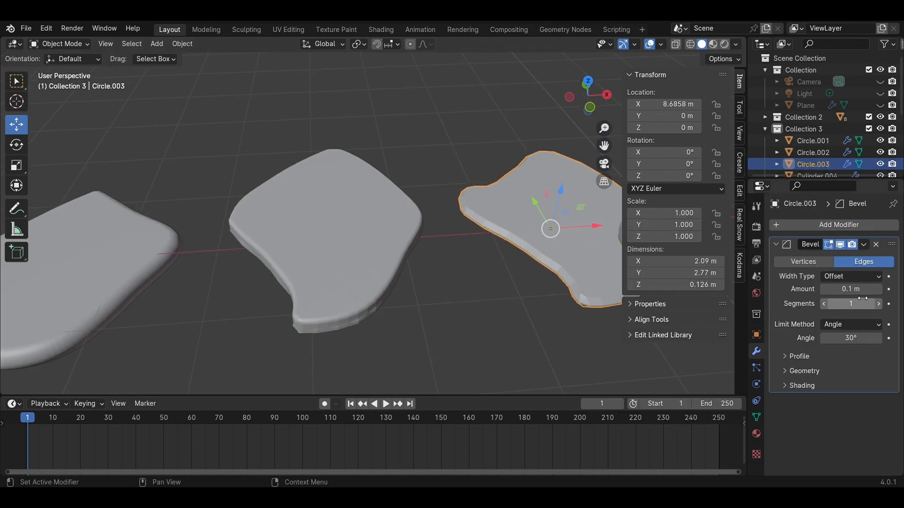
pyautogui.write('10')
pyautogui.press('Return')
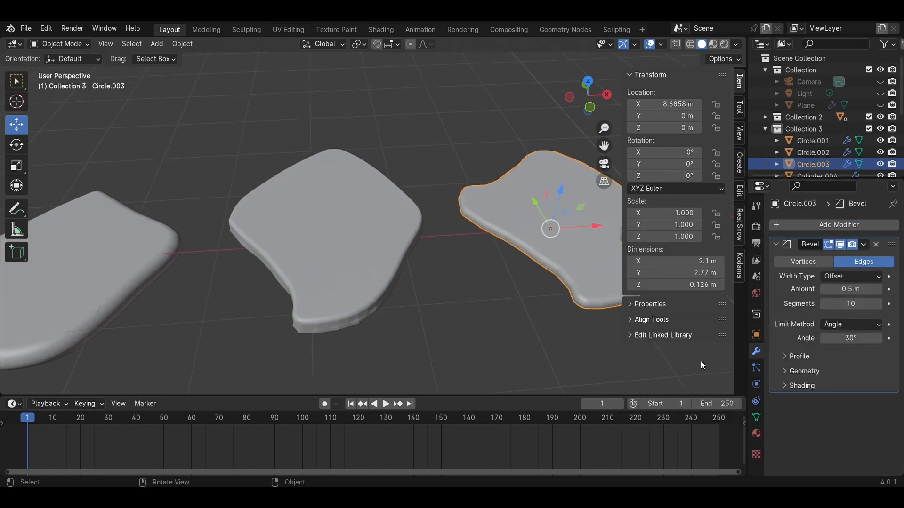
pyautogui.click(775, 225)
pyautogui.moveTo(775, 228)
pyautogui.click(640, 377)
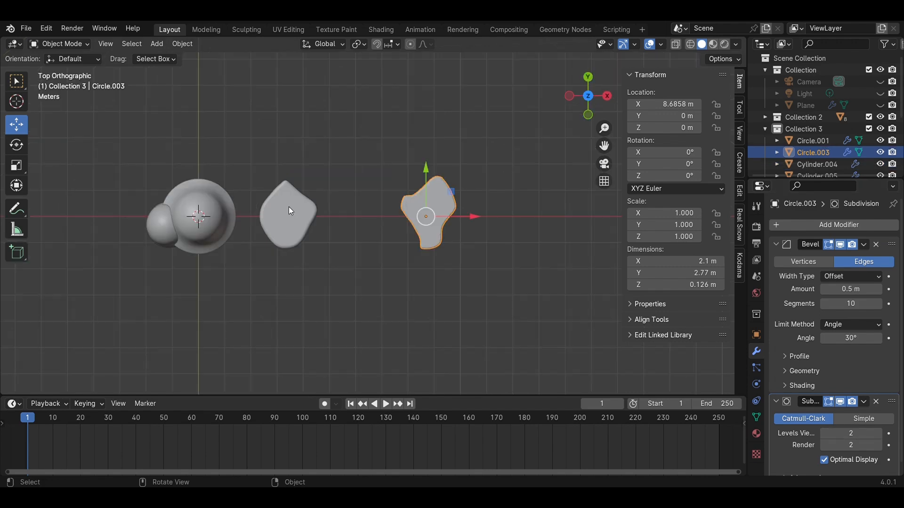
# Step: Scale the stone nearest the house to about 0.286 and move it along X to about 1.47 m
pyautogui.click(289, 207)
pyautogui.press('s')
pyautogui.click(324, 233)
pyautogui.click(588, 115)
pyautogui.scroll(5, 329, 228)
pyautogui.press('s')
pyautogui.click(426, 234)
pyautogui.scroll(2, 428, 226)
pyautogui.press('g')
pyautogui.press('x')
pyautogui.click(184, 220)
# Step: Set the rounded stone's origin to its geometry
pyautogui.rightClick(184, 220)
pyautogui.moveTo(183, 273)
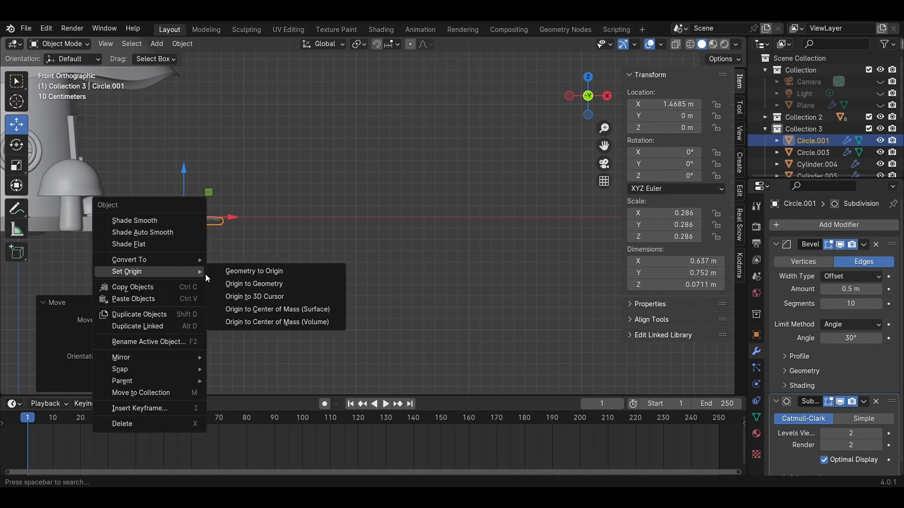
pyautogui.click(264, 284)
pyautogui.scroll(2, 421, 247)
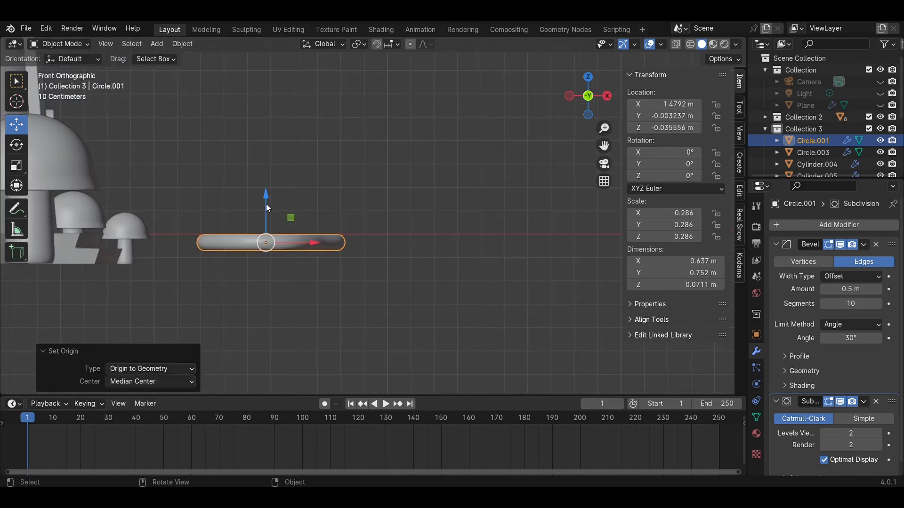
# Step: Scale the rounded stone to about 0.219 and place it before the doorstep at about X 1.14 m, Z -0.11 m
pyautogui.moveTo(267, 205); pyautogui.dragTo(270, 223)
pyautogui.press('s')
pyautogui.click(311, 262)
pyautogui.moveTo(308, 262); pyautogui.dragTo(230, 264)
pyautogui.click(441, 212)
pyautogui.moveTo(442, 212); pyautogui.dragTo(344, 251, button='middle')
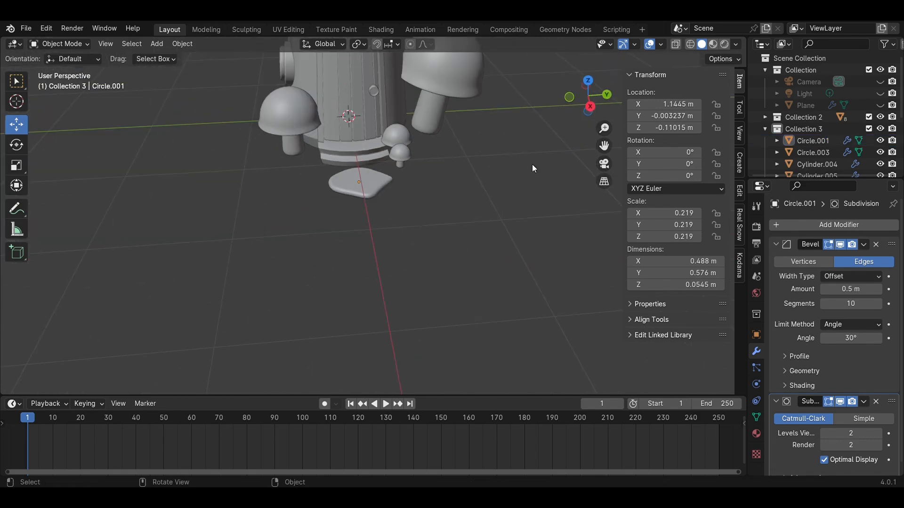
# Step: Scale the distant irregular stone to about 0.303 and move it along X to about 1.6 m
pyautogui.scroll(-6, 533, 168)
pyautogui.click(386, 273)
pyautogui.press('s')
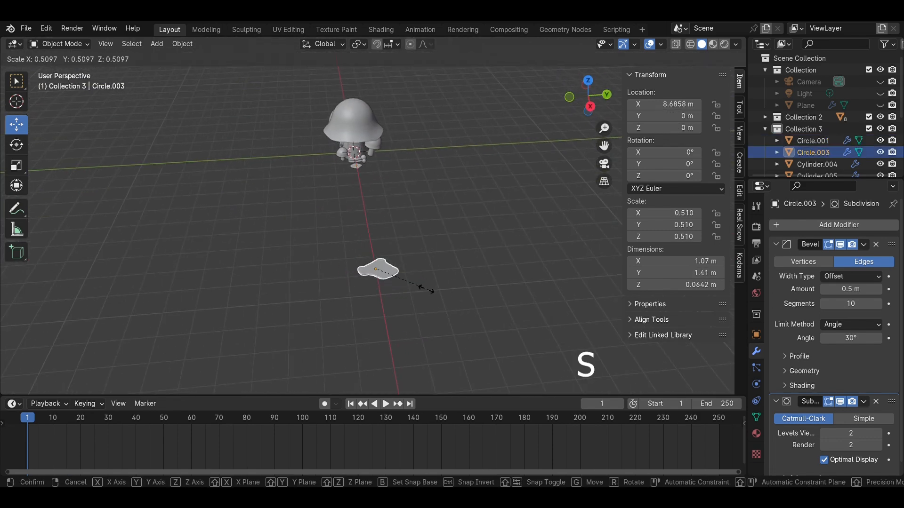
pyautogui.click(405, 282)
pyautogui.click(587, 81)
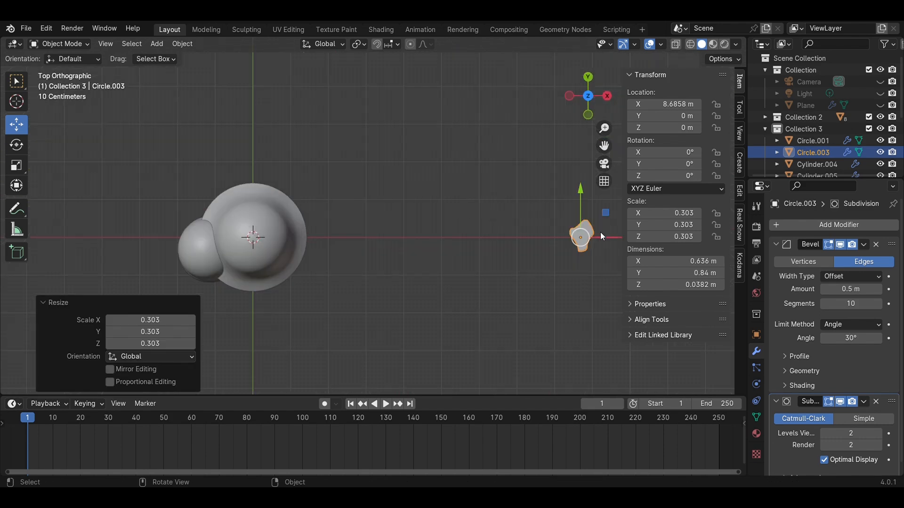
pyautogui.moveTo(611, 237); pyautogui.dragTo(344, 240)
pyautogui.scroll(3, 379, 251)
pyautogui.moveTo(381, 247); pyautogui.dragTo(377, 157, button='middle')
# Step: Resize the irregular stone to a scale of about 0.223 and lower it to about Z -0.133 m
pyautogui.click(590, 111)
pyautogui.click(588, 78)
pyautogui.scroll(4, 470, 136)
pyautogui.keyDown('shift'); pyautogui.moveTo(207, 65); pyautogui.dragTo(475, 266, button='middle'); pyautogui.keyUp('shift')
pyautogui.scroll(2, 475, 269)
pyautogui.press('s')
pyautogui.click(576, 282)
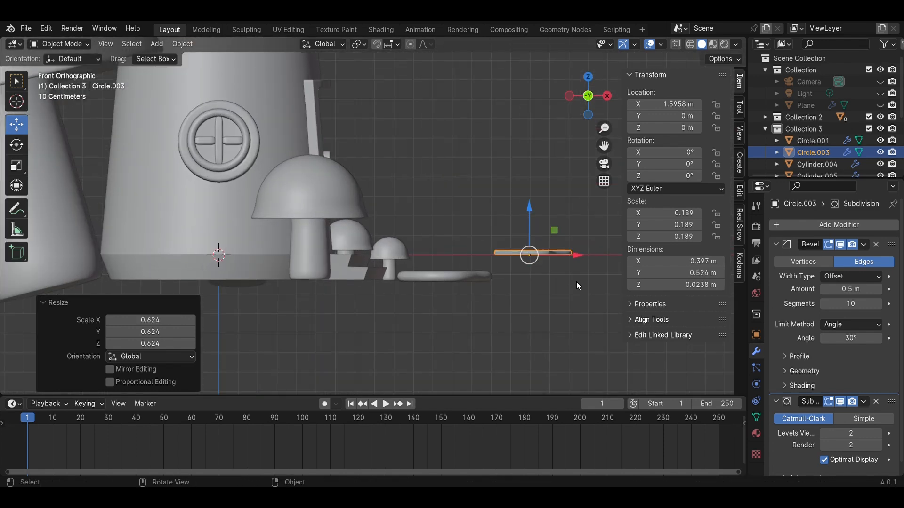
pyautogui.scroll(4, 576, 281)
pyautogui.press('s')
pyautogui.rightClick(531, 266)
pyautogui.moveTo(524, 200); pyautogui.dragTo(563, 267)
pyautogui.moveTo(456, 244)
pyautogui.mouseDown(button='middle')
pyautogui.moveTo(434, 280)
pyautogui.moveTo(428, 253)
pyautogui.moveTo(448, 237)
pyautogui.mouseUp(button='middle')
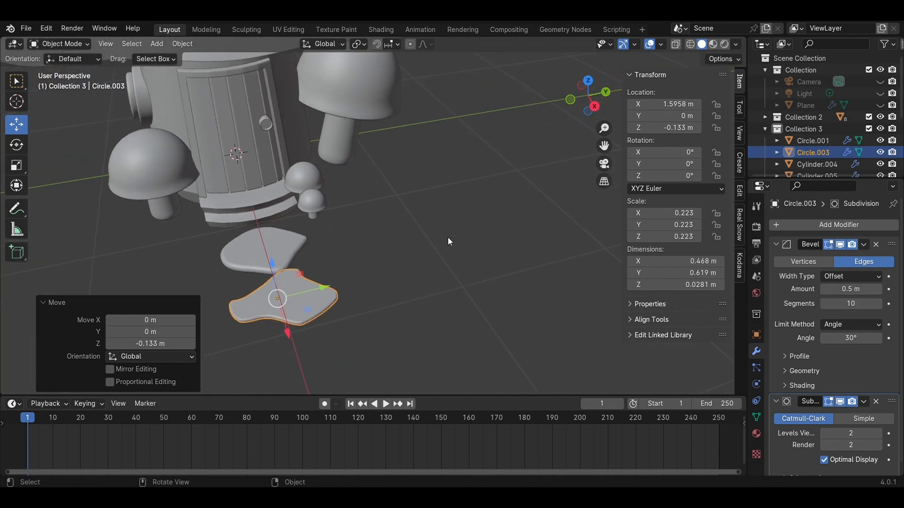
# Step: Offset the irregular stone sideways along Y to about 0.19 m
pyautogui.click(588, 81)
pyautogui.moveTo(402, 286); pyautogui.dragTo(418, 255)
pyautogui.click(490, 292)
pyautogui.moveTo(490, 292); pyautogui.dragTo(447, 120, button='middle')
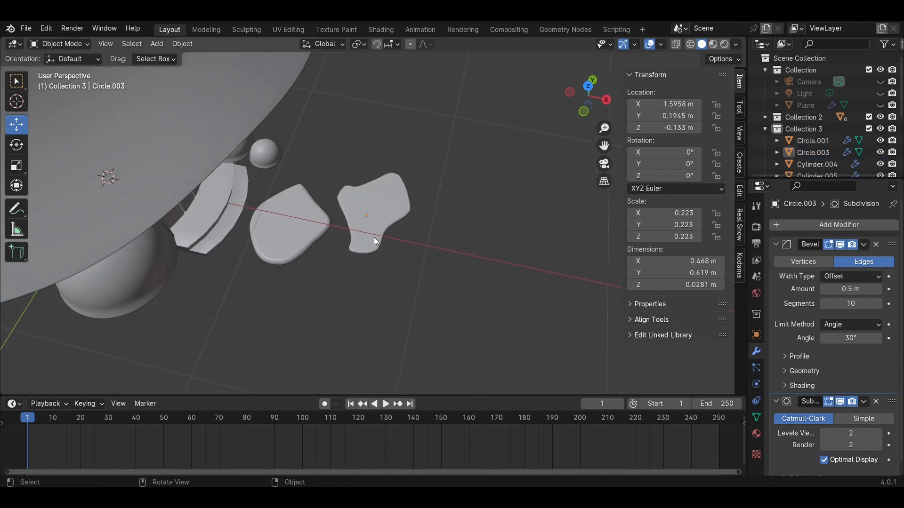
# Step: Add an Array modifier to the rounded stone nearest the house and set its relative X offset to 1.9
pyautogui.click(295, 230)
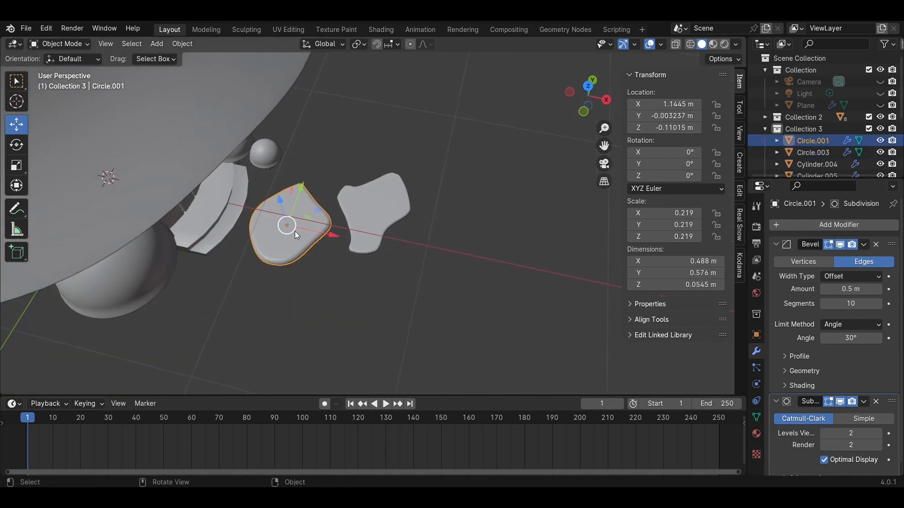
pyautogui.click(776, 245)
pyautogui.click(798, 224)
pyautogui.moveTo(797, 223)
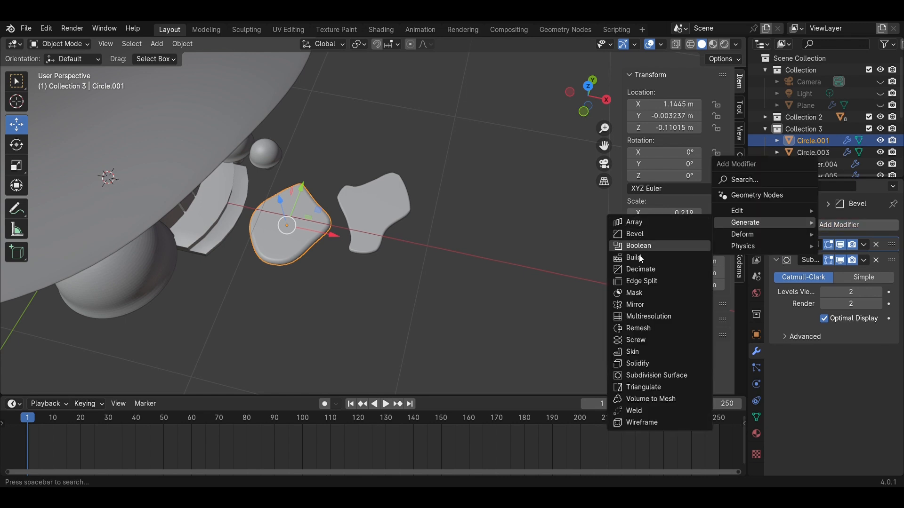
pyautogui.click(639, 223)
pyautogui.moveTo(867, 447)
pyautogui.mouseDown()
pyautogui.moveTo(892, 447)
pyautogui.moveTo(868, 457)
pyautogui.mouseUp()
pyautogui.click(878, 432)
pyautogui.moveTo(541, 278); pyautogui.dragTo(466, 271, button='middle')
pyautogui.click(400, 217)
pyautogui.click(830, 225)
pyautogui.moveTo(826, 224)
pyautogui.click(707, 235)
pyautogui.scroll(-3, 854, 237)
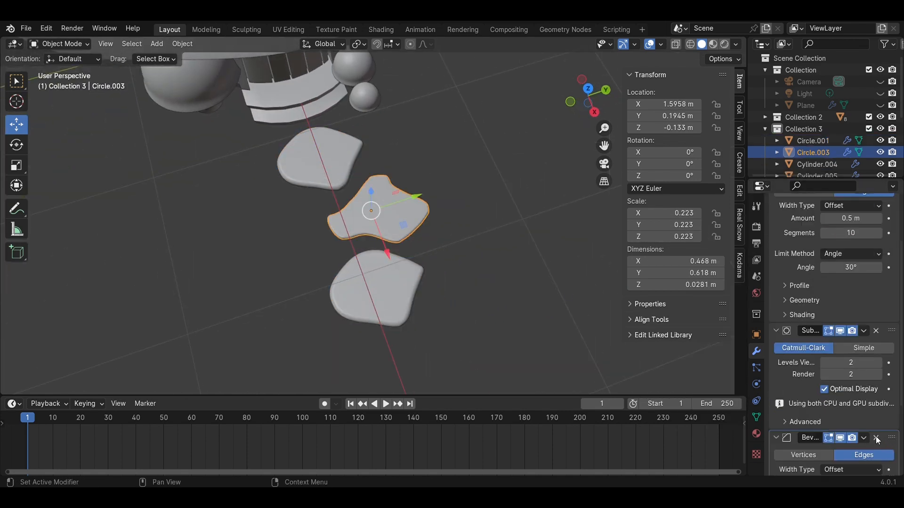
pyautogui.click(875, 439)
pyautogui.scroll(3, 847, 329)
# Step: Add an Array modifier to the irregular stone and adjust its relative offset so the copy continues the path
pyautogui.click(803, 223)
pyautogui.click(654, 222)
pyautogui.scroll(-4, 522, 297)
pyautogui.moveTo(516, 298); pyautogui.dragTo(548, 314, button='middle')
pyautogui.scroll(-8, 846, 400)
pyautogui.moveTo(849, 387)
pyautogui.mouseDown()
pyautogui.moveTo(870, 387)
pyautogui.moveTo(843, 389)
pyautogui.mouseUp()
pyautogui.click(878, 373)
# Step: Set the rounded stone array's relative Y offset to 0.1 and save the file
pyautogui.click(397, 265)
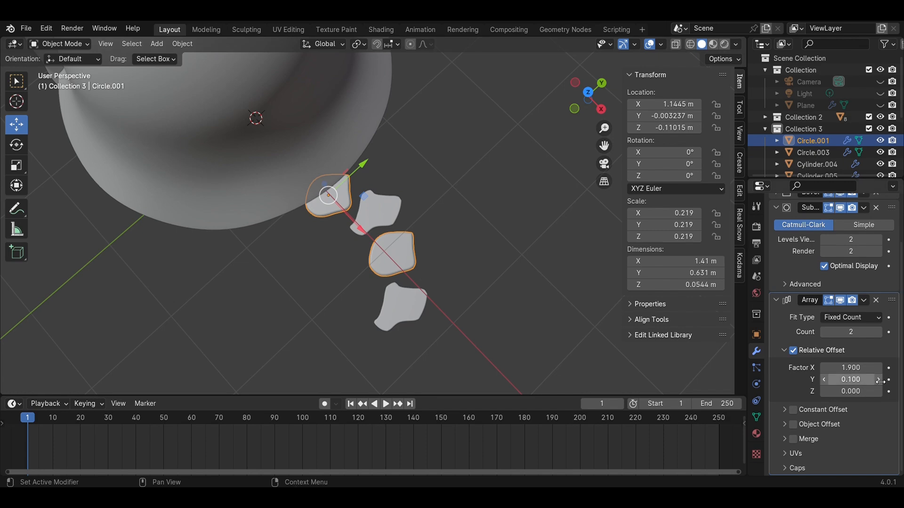
pyautogui.click(450, 294)
pyautogui.hotkey('ctrl', 's')
# Step: Unhide the ground plane, raise the irregular stones onto its surface at about Z -0.119 m, and save the file
pyautogui.moveTo(450, 294); pyautogui.dragTo(500, 227, button='middle')
pyautogui.scroll(2, 448, 251)
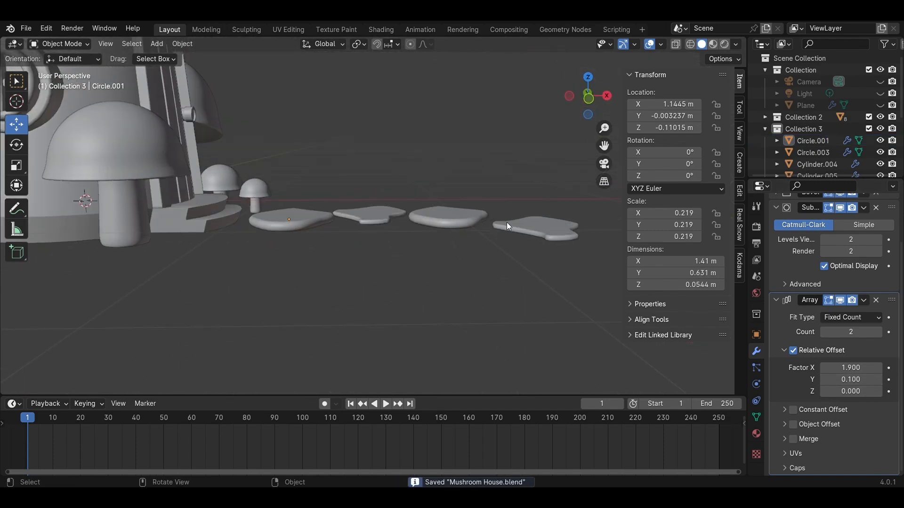
pyautogui.click(880, 105)
pyautogui.moveTo(538, 191)
pyautogui.mouseDown(button='middle')
pyautogui.moveTo(530, 202)
pyautogui.moveTo(541, 189)
pyautogui.mouseUp(button='middle')
pyautogui.click(589, 98)
pyautogui.click(387, 212)
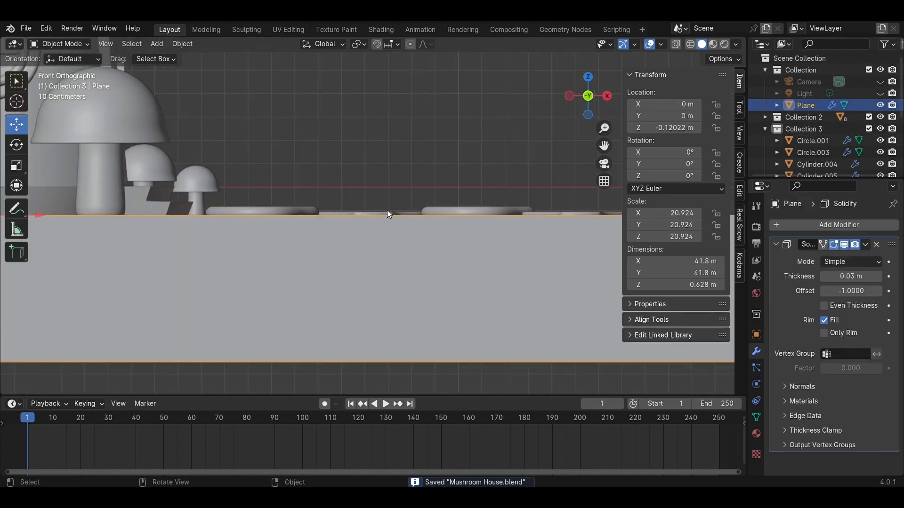
pyautogui.click(387, 211)
pyautogui.press('g')
pyautogui.press('z')
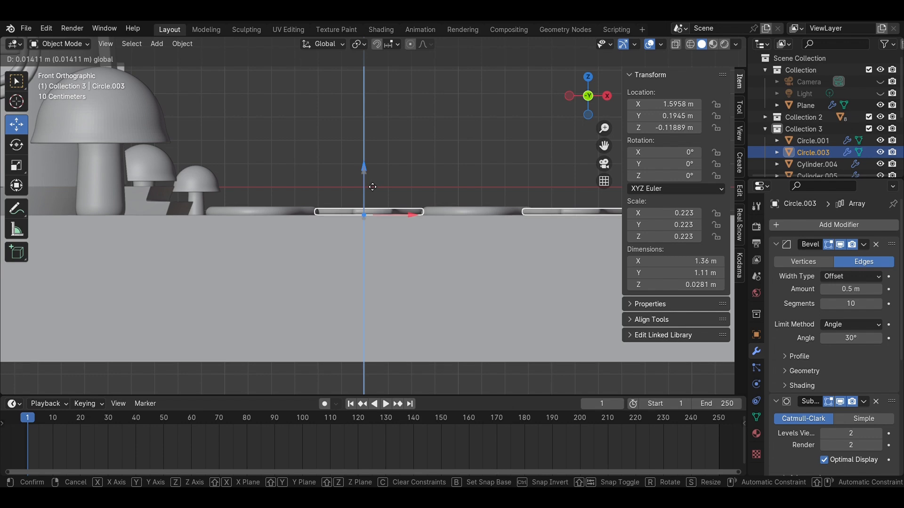
pyautogui.click(372, 187)
pyautogui.hotkey('ctrl', 's')
# Step: Look through the camera, unhide it, and set its orthographic scale to about 6.214
pyautogui.moveTo(454, 152); pyautogui.dragTo(398, 159, button='middle')
pyautogui.scroll(-5, 395, 211)
pyautogui.press('KP_0')
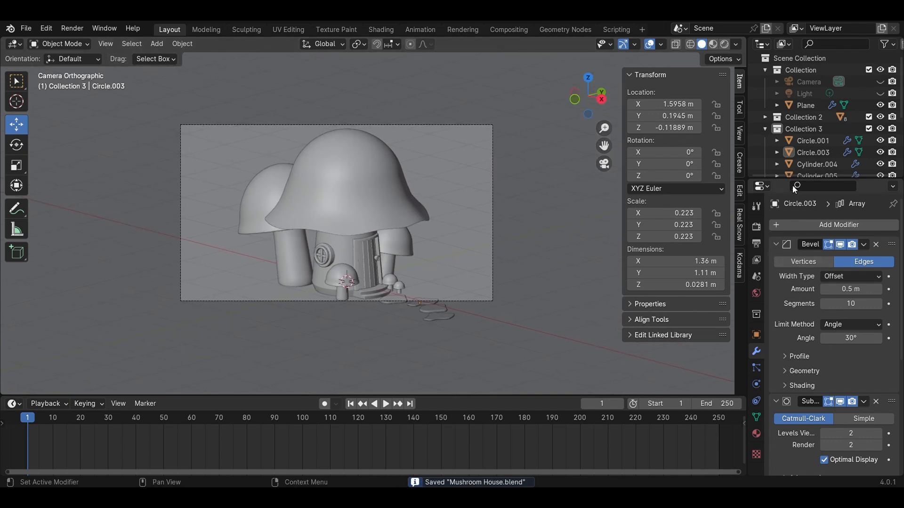
pyautogui.click(880, 81)
pyautogui.click(855, 84)
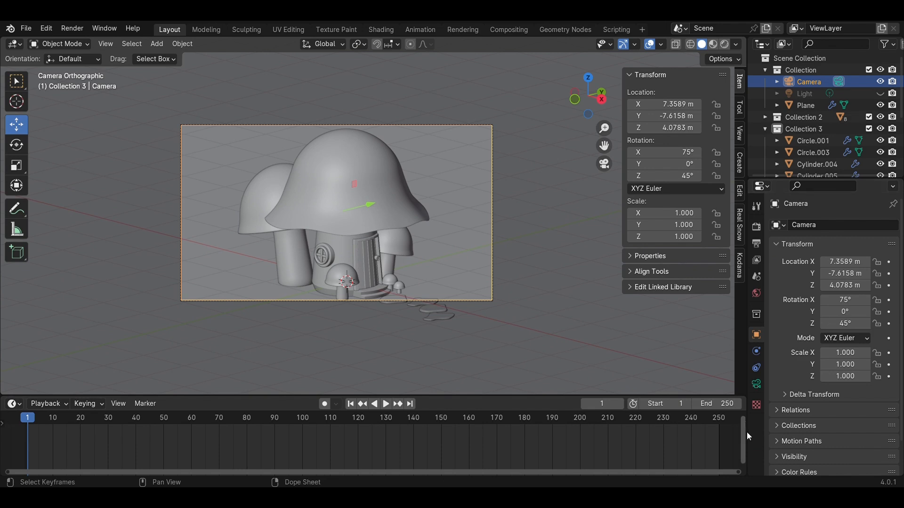
pyautogui.click(756, 385)
pyautogui.moveTo(850, 280)
pyautogui.mouseDown()
pyautogui.moveTo(869, 281)
pyautogui.moveTo(848, 274)
pyautogui.moveTo(856, 273)
pyautogui.moveTo(840, 286)
pyautogui.mouseUp()
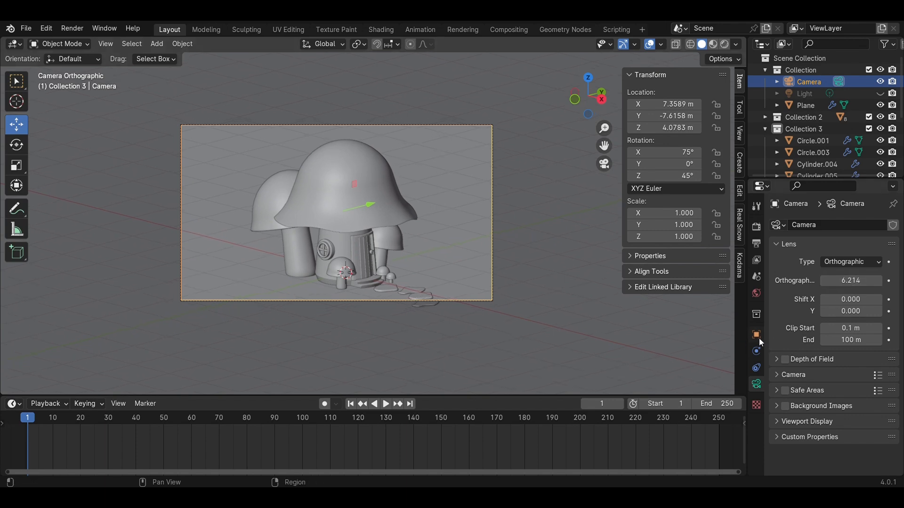
# Step: Reposition the camera to reframe the house and stepping stones, and save the file
pyautogui.click(756, 335)
pyautogui.click(473, 281)
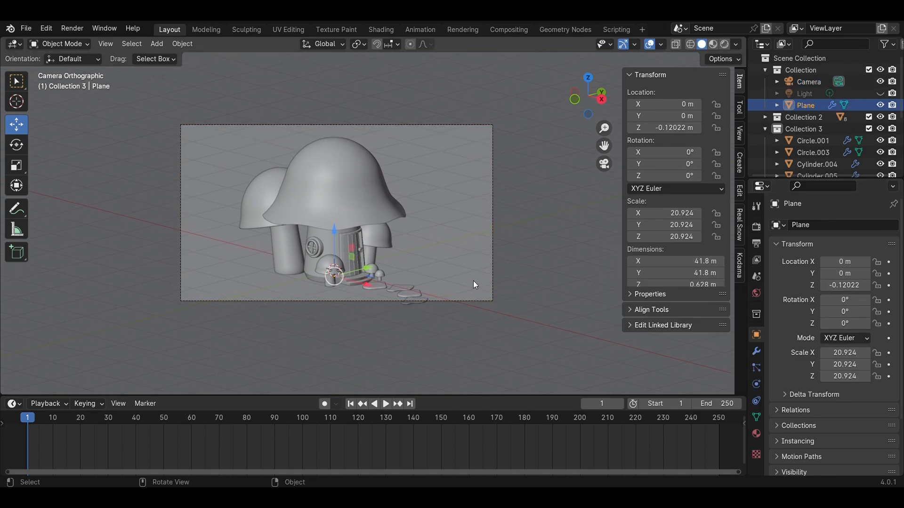
pyautogui.hotkey('ctrl', 's')
pyautogui.scroll(5, 476, 222)
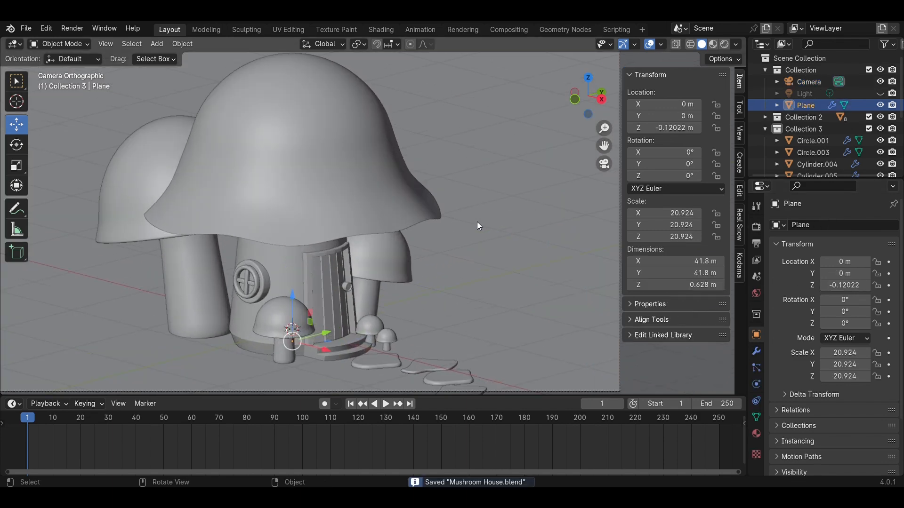
pyautogui.scroll(-2, 473, 216)
pyautogui.scroll(-1, 471, 214)
# Step: Hide the ground plane and leave the camera view for the right side view
pyautogui.press('h')
pyautogui.click(604, 164)
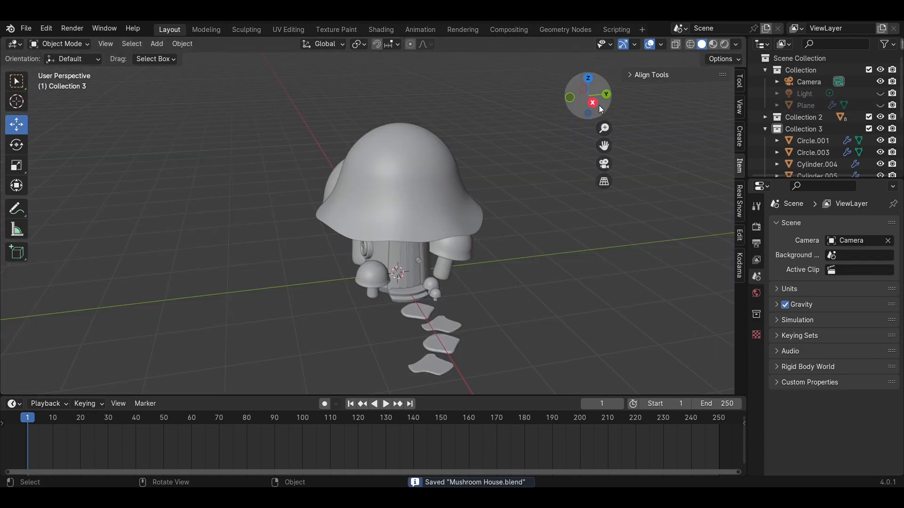
pyautogui.click(595, 103)
# Step: Add a mesh cylinder and move it along Y to about 2.76 m, beside the house
pyautogui.keyDown('shift'); pyautogui.moveTo(490, 318); pyautogui.dragTo(420, 302, button='middle'); pyautogui.keyUp('shift')
pyautogui.scroll(3, 423, 306)
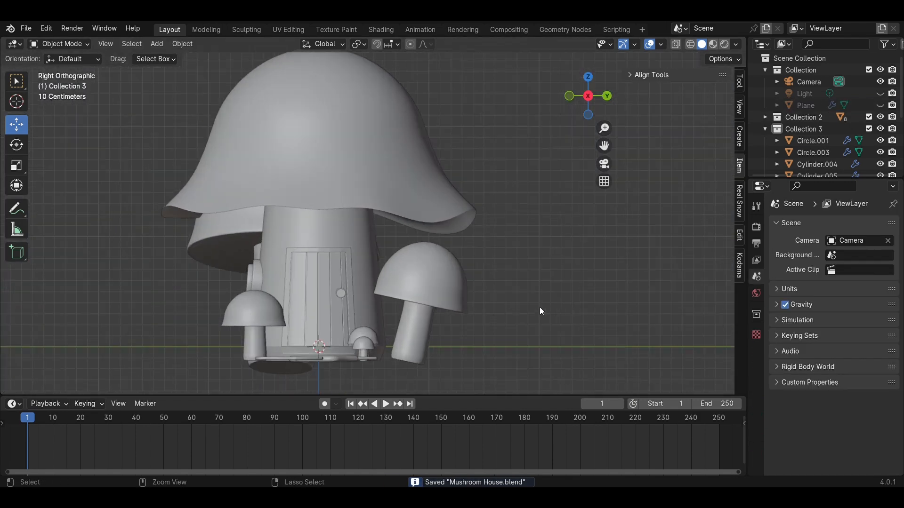
pyautogui.scroll(-3, 539, 307)
pyautogui.hotkey('shift', 'a')
pyautogui.moveTo(473, 259)
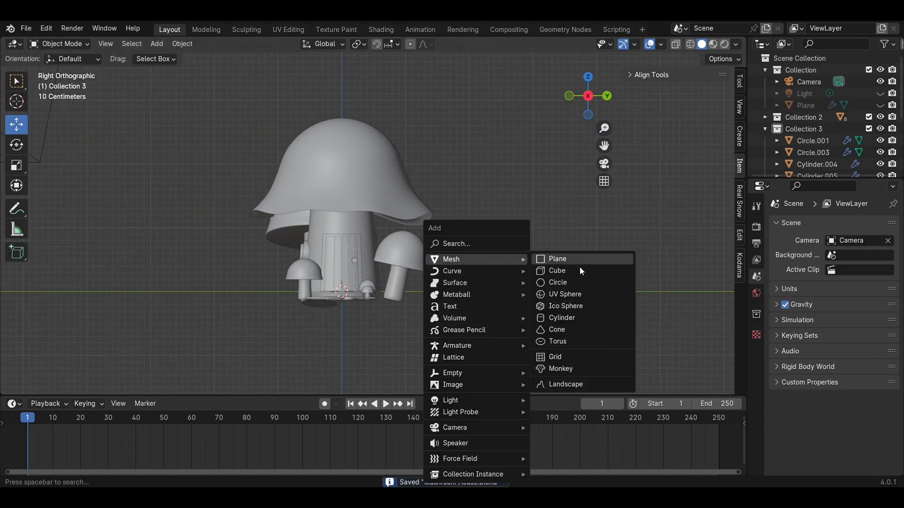
pyautogui.click(566, 321)
pyautogui.moveTo(368, 275); pyautogui.dragTo(552, 272)
# Step: Scale the cylinder's mesh down in Edit Mode to about 1.06 m across
pyautogui.press('Tab')
pyautogui.keyDown('shift'); pyautogui.moveTo(552, 272); pyautogui.dragTo(459, 264, button='middle'); pyautogui.keyUp('shift')
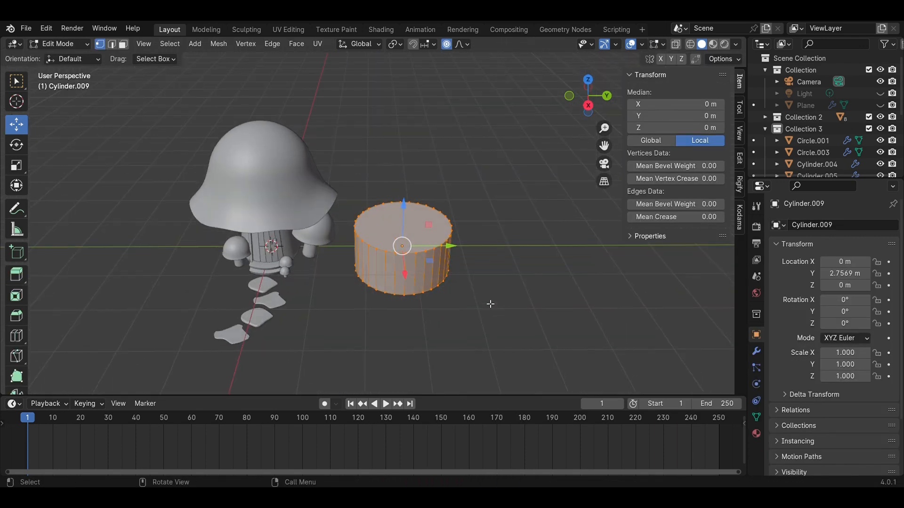
pyautogui.press('s')
pyautogui.click(401, 232)
# Step: Raise vertices at several spots around the cylinder's top edge with proportional editing to form a jagged rim
pyautogui.click(402, 225)
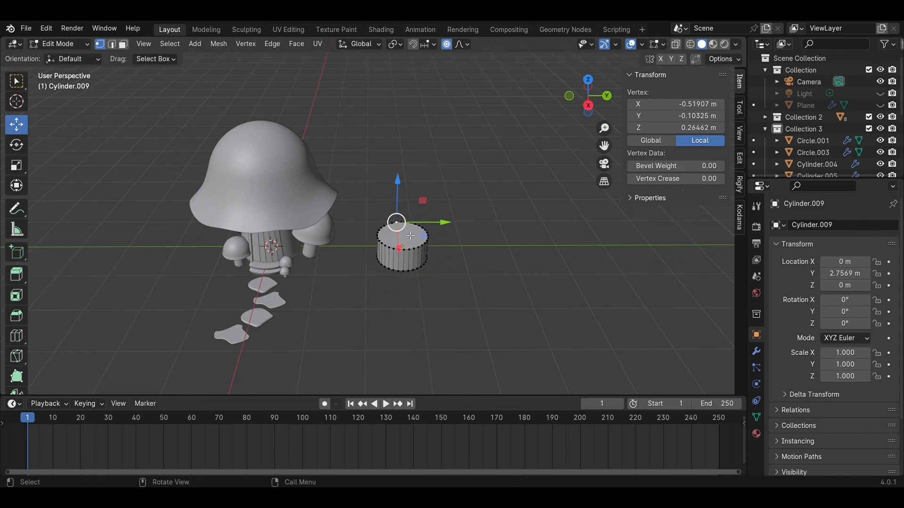
pyautogui.scroll(2, 409, 225)
pyautogui.moveTo(415, 192); pyautogui.dragTo(415, 155)
pyautogui.click(384, 257)
pyautogui.keyDown('shift'); pyautogui.click(389, 263); pyautogui.keyUp('shift')
pyautogui.moveTo(385, 229); pyautogui.dragTo(385, 195)
pyautogui.click(442, 271)
pyautogui.keyDown('shift'); pyautogui.click(455, 264); pyautogui.keyUp('shift')
pyautogui.keyDown('shift'); pyautogui.click(462, 253); pyautogui.keyUp('shift')
pyautogui.moveTo(454, 236); pyautogui.dragTo(457, 209)
pyautogui.press('Tab')
# Step: Inset the cylinder's jagged top face by about 0.091 m
pyautogui.moveTo(522, 278); pyautogui.dragTo(494, 287, button='middle')
pyautogui.scroll(-4, 475, 307)
pyautogui.moveTo(433, 341); pyautogui.dragTo(426, 308, button='middle')
pyautogui.scroll(4, 459, 287)
pyautogui.keyDown('shift'); pyautogui.moveTo(469, 281); pyautogui.dragTo(386, 260, button='middle'); pyautogui.keyUp('shift')
pyautogui.moveTo(325, 210); pyautogui.dragTo(443, 269, button='middle')
pyautogui.press('Tab')
pyautogui.scroll(3, 384, 232)
pyautogui.click(420, 251)
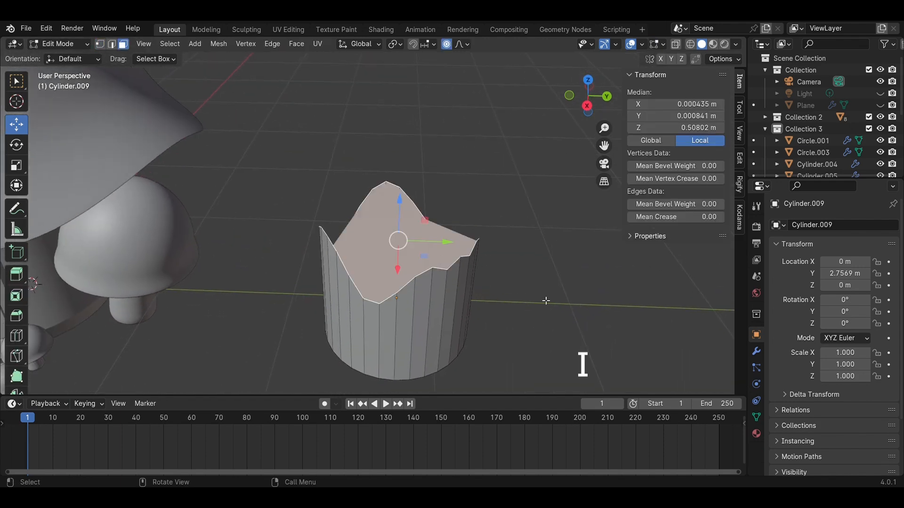
pyautogui.press('i')
pyautogui.click(534, 295)
# Step: Extrude the inset face down into the cylinder to hollow it out, and save the file
pyautogui.moveTo(494, 281); pyautogui.dragTo(480, 246, button='middle')
pyautogui.scroll(-3, 479, 259)
pyautogui.moveTo(478, 286); pyautogui.dragTo(494, 310, button='middle')
pyautogui.press('e')
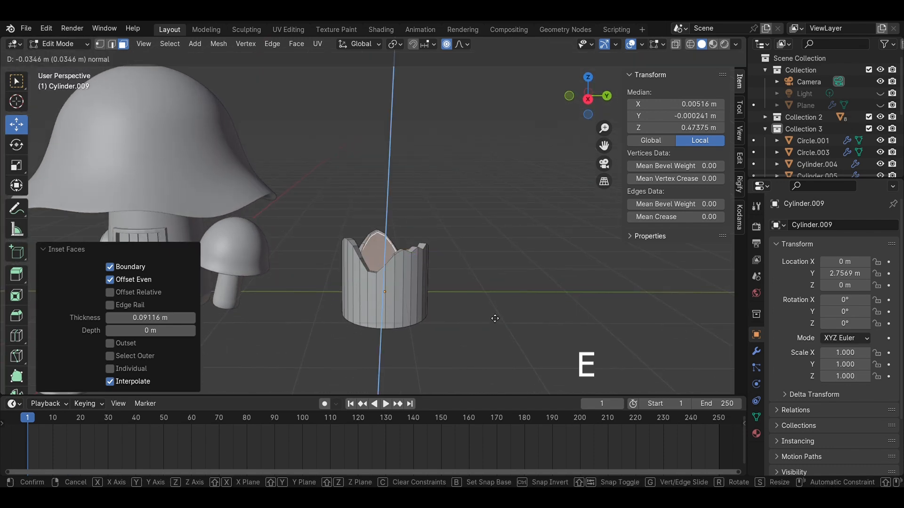
pyautogui.click(490, 347)
pyautogui.press('Tab')
pyautogui.hotkey('ctrl', 's')
pyautogui.moveTo(457, 289); pyautogui.dragTo(496, 318, button='middle')
pyautogui.click(399, 245)
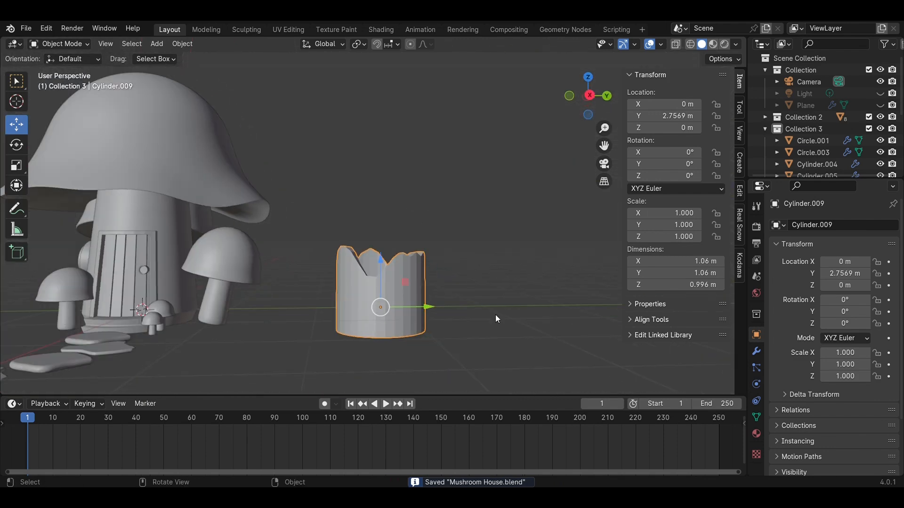
# Step: Lengthen the cylinder in Edit Mode by moving its bottom face down to about -1.886 m in local Z
pyautogui.moveTo(421, 322); pyautogui.dragTo(419, 170, button='middle')
pyautogui.press('Tab')
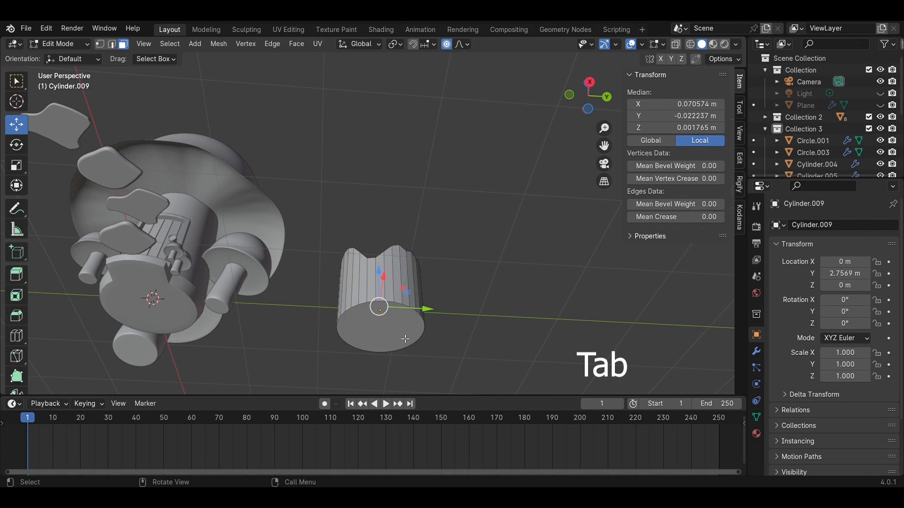
pyautogui.click(402, 339)
pyautogui.scroll(-2, 429, 287)
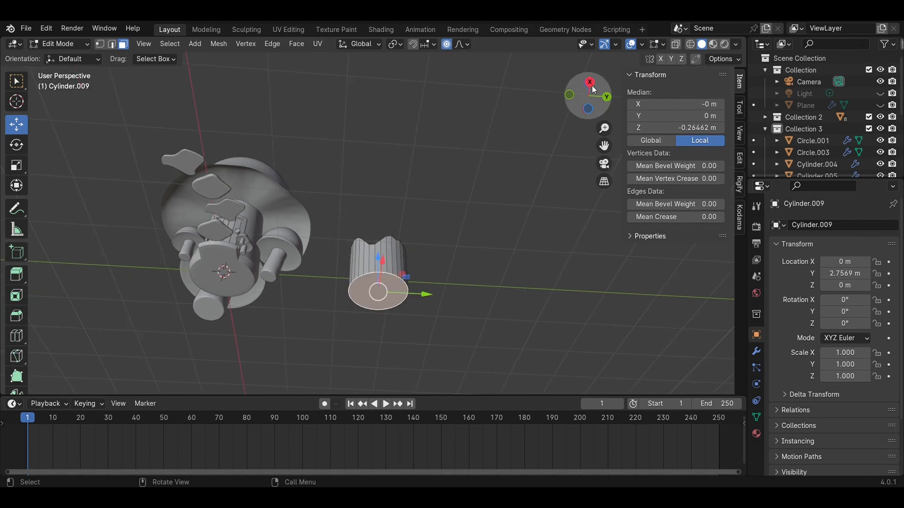
pyautogui.moveTo(592, 88); pyautogui.dragTo(579, 85)
pyautogui.moveTo(466, 243); pyautogui.dragTo(433, 372, button='middle')
pyautogui.moveTo(388, 256); pyautogui.dragTo(396, 334)
pyautogui.click(480, 347)
# Step: Pull adjacent vertices on the cylinder's bottom edge down with proportional editing to start a jagged lower rim
pyautogui.keyDown('shift'); pyautogui.moveTo(480, 347); pyautogui.dragTo(455, 213, button='middle'); pyautogui.keyUp('shift')
pyautogui.scroll(3, 417, 314)
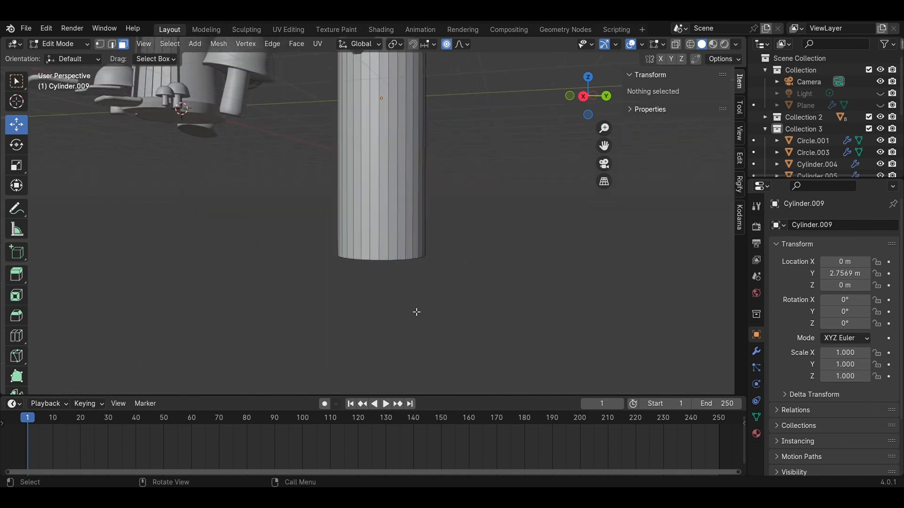
pyautogui.moveTo(407, 282); pyautogui.dragTo(386, 268, button='middle')
pyautogui.click(390, 267)
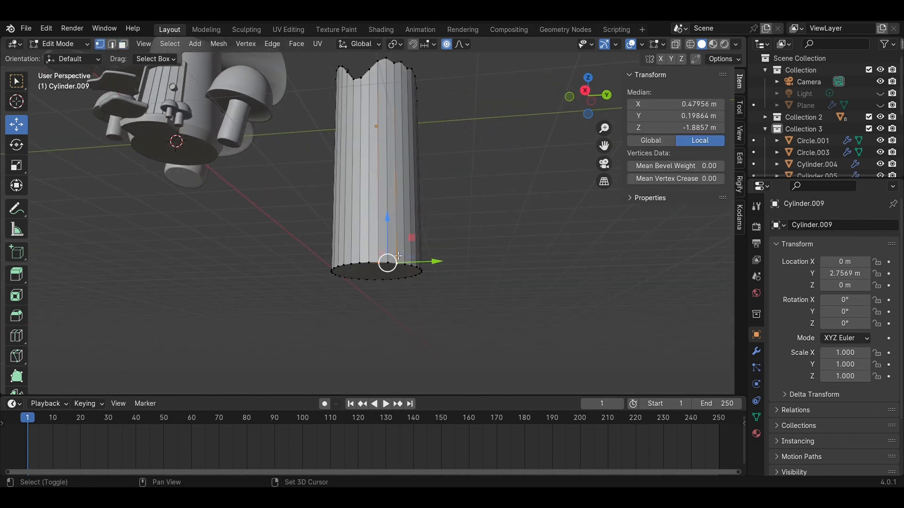
pyautogui.keyDown('shift'); pyautogui.click(389, 259); pyautogui.keyUp('shift')
pyautogui.moveTo(387, 219); pyautogui.dragTo(389, 252)
pyautogui.click(472, 304)
pyautogui.moveTo(472, 304); pyautogui.dragTo(376, 301, button='middle')
pyautogui.click(446, 251)
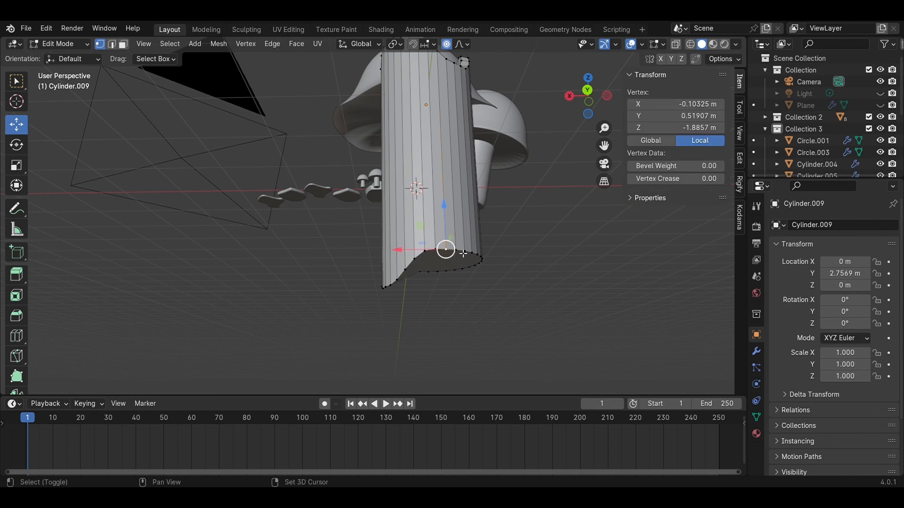
pyautogui.moveTo(455, 251); pyautogui.dragTo(459, 256)
pyautogui.hotkey('ctrl', 'z')
# Step: Select two neighbouring vertices further around the cylinder's bottom edge and move them down along Z
pyautogui.moveTo(518, 286); pyautogui.dragTo(483, 285, button='middle')
pyautogui.scroll(3, 483, 285)
pyautogui.keyDown('shift'); pyautogui.click(448, 262); pyautogui.keyUp('shift')
pyautogui.keyDown('shift'); pyautogui.click(466, 262); pyautogui.keyUp('shift')
pyautogui.moveTo(450, 230); pyautogui.dragTo(453, 256)
pyautogui.click(464, 308)
# Step: Pull another pair of bottom-edge vertices down by about 0.544 m to form a deep point in the lower rim
pyautogui.moveTo(463, 308); pyautogui.dragTo(399, 304, button='middle')
pyautogui.click(392, 303)
pyautogui.keyDown('shift'); pyautogui.click(409, 303); pyautogui.keyUp('shift')
pyautogui.moveTo(402, 257); pyautogui.dragTo(409, 374)
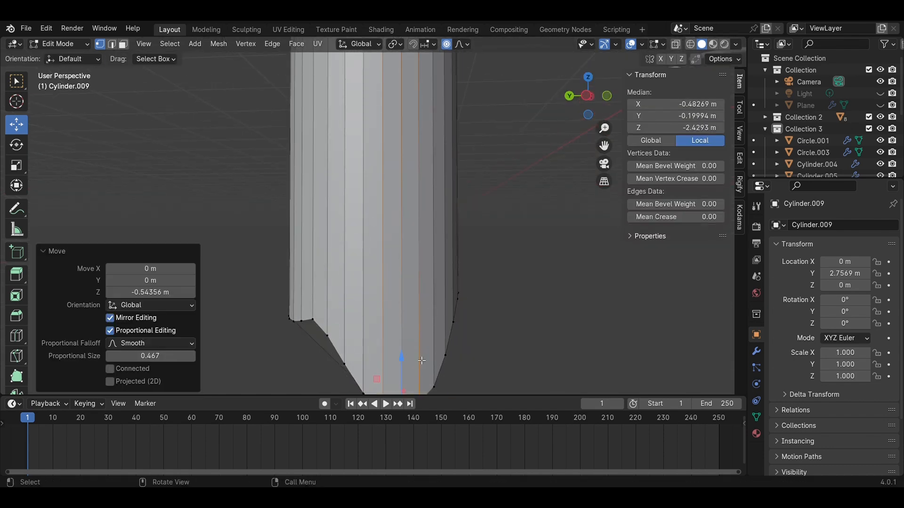
pyautogui.click(433, 329)
# Step: Lower three adjacent vertices on the remaining flat stretch of the bottom edge to complete the jagged outline
pyautogui.moveTo(432, 329); pyautogui.dragTo(339, 313, button='middle')
pyautogui.click(309, 267)
pyautogui.keyDown('shift'); pyautogui.click(323, 268); pyautogui.keyUp('shift')
pyautogui.keyDown('shift'); pyautogui.click(337, 270); pyautogui.keyUp('shift')
pyautogui.moveTo(324, 226); pyautogui.dragTo(326, 274)
pyautogui.click(343, 360)
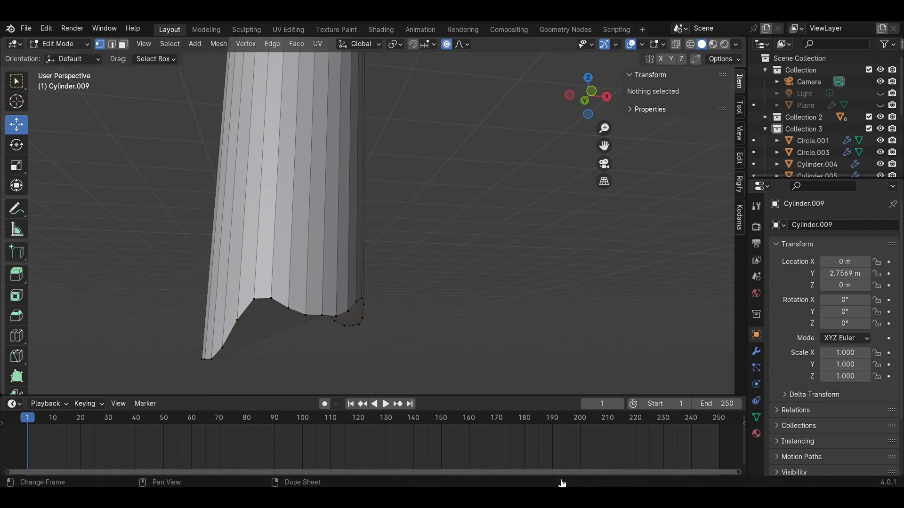
# Step: Inset the cylinder's jagged bottom face by about 0.07 m
pyautogui.moveTo(456, 335); pyautogui.dragTo(427, 203, button='middle')
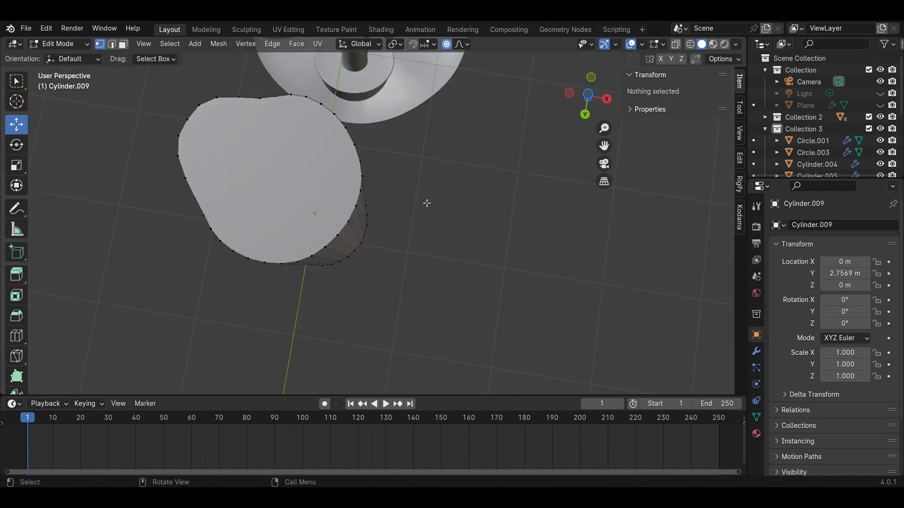
pyautogui.click(253, 160)
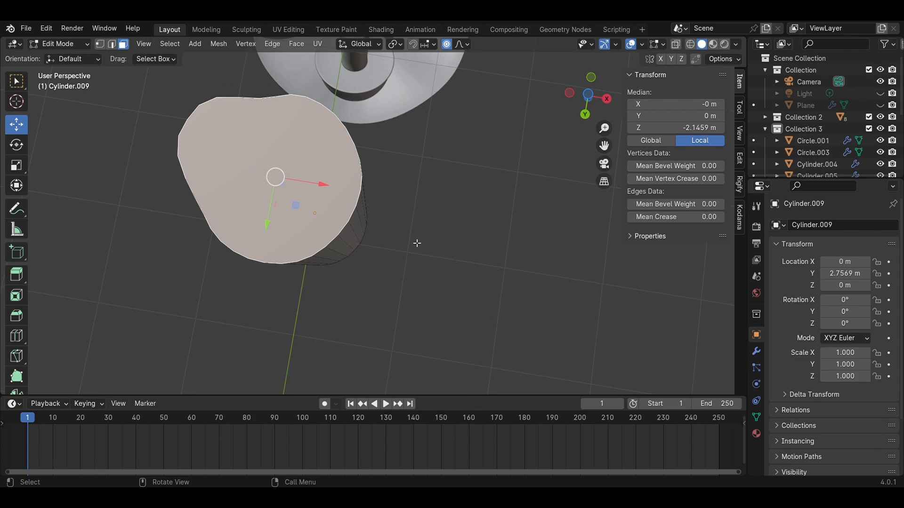
pyautogui.press('i')
pyautogui.click(479, 255)
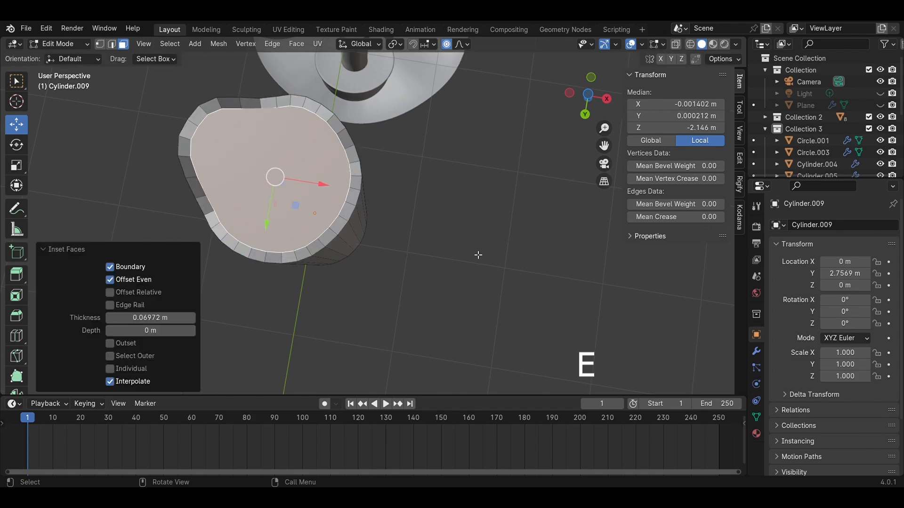
# Step: Extrude the inset bottom face into the cylinder's body to hollow that end, and save the file
pyautogui.press('e')
pyautogui.click(511, 272)
pyautogui.press('Tab')
pyautogui.hotkey('ctrl', 's')
# Step: Add a Bevel modifier to the hollow cylinder with a 0.5 m amount and 10 segments
pyautogui.moveTo(521, 273); pyautogui.dragTo(424, 332, button='middle')
pyautogui.click(755, 353)
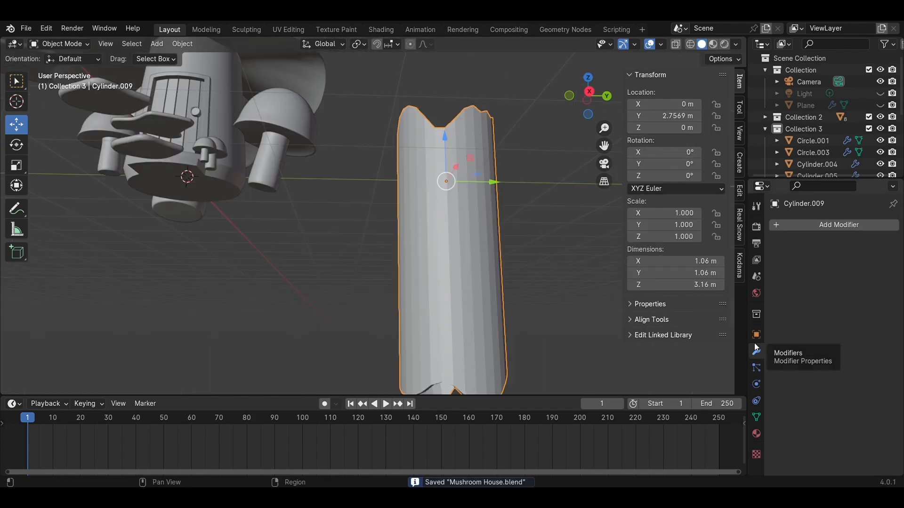
pyautogui.click(810, 224)
pyautogui.moveTo(777, 220)
pyautogui.click(709, 233)
pyautogui.click(851, 289)
pyautogui.write('10')
pyautogui.press('Return')
# Step: Add a Subdivision Surface modifier to the hollow cylinder and save the file
pyautogui.click(828, 225)
pyautogui.moveTo(828, 227)
pyautogui.click(687, 380)
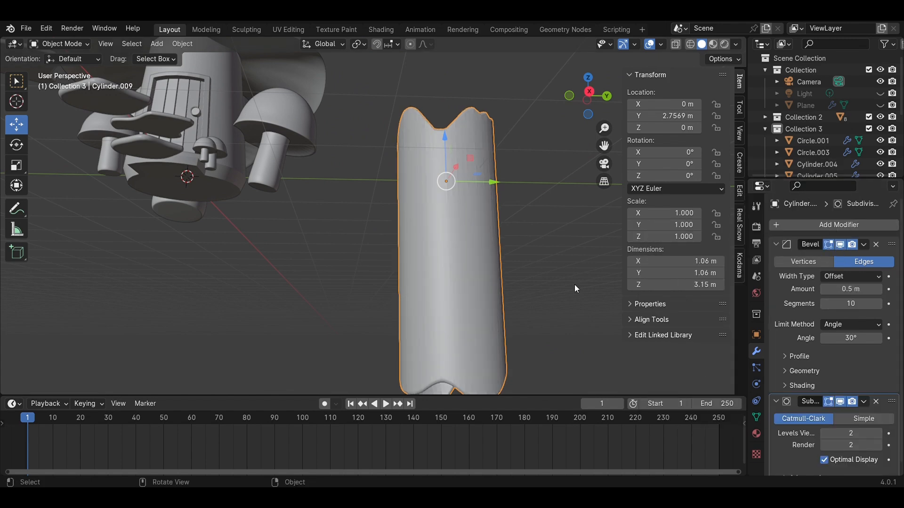
pyautogui.hotkey('ctrl', 's')
# Step: Set the hollow cylinder's X rotation to 90° so it lies on its side
pyautogui.scroll(-3, 399, 211)
pyautogui.click(586, 92)
pyautogui.moveTo(673, 153); pyautogui.dragTo(675, 156)
pyautogui.write('90')
pyautogui.press('Return')
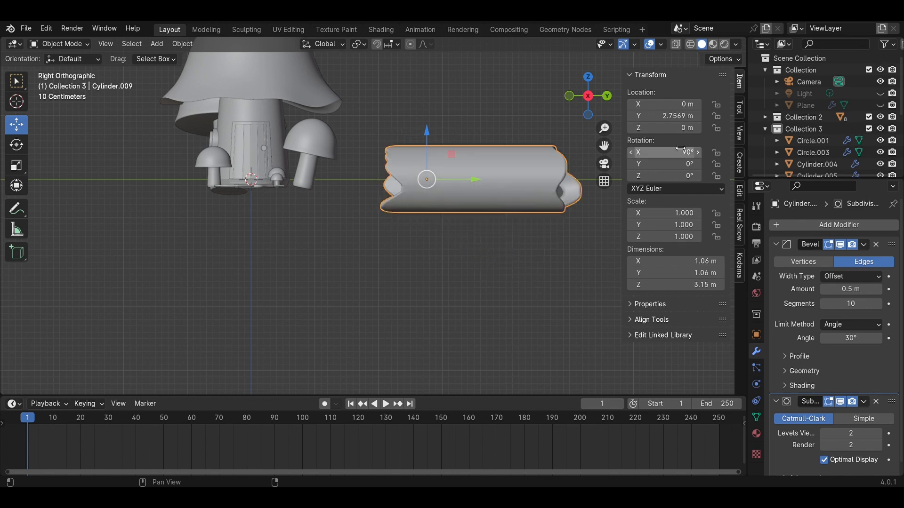
# Step: Scale the lying cylinder to about 2.304 and move it to about X -4.335 m, Y -2.834 m
pyautogui.click(588, 78)
pyautogui.scroll(-4, 499, 222)
pyautogui.press('s')
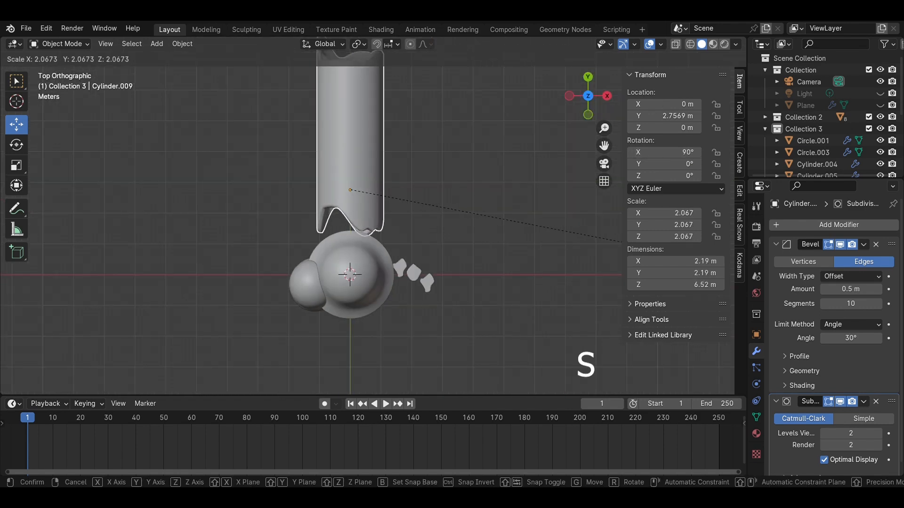
pyautogui.click(599, 198)
pyautogui.moveTo(407, 190); pyautogui.dragTo(275, 191)
pyautogui.moveTo(217, 141); pyautogui.dragTo(216, 312)
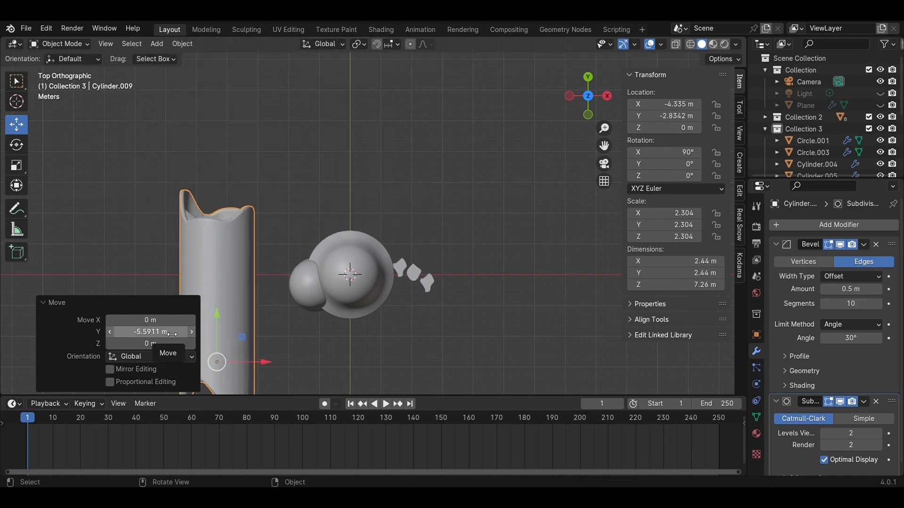
# Step: Unhide the ground Plane and raise the lying cylinder to about 0.84 m in Z, judging it through the camera
pyautogui.press('KP_0')
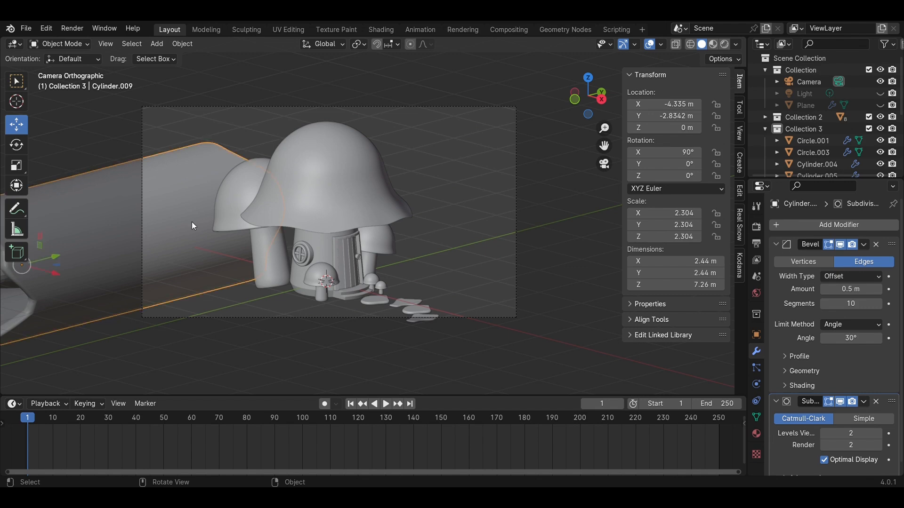
pyautogui.click(881, 105)
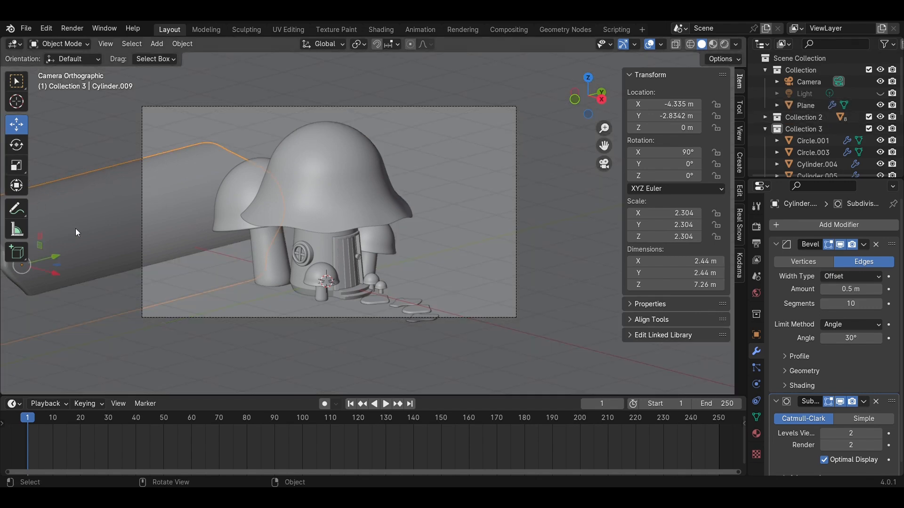
pyautogui.scroll(-2, 75, 232)
pyautogui.moveTo(128, 225); pyautogui.dragTo(132, 184)
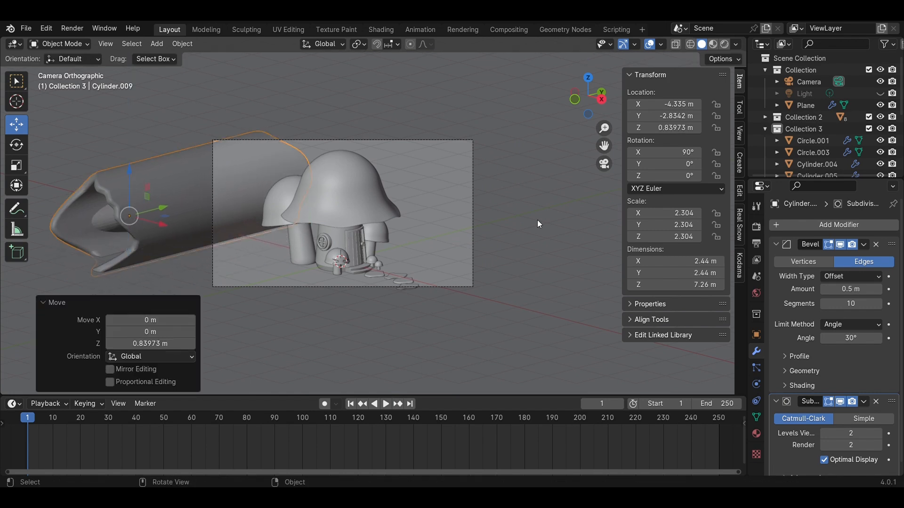
# Step: Shift the lying cylinder along X closer to the mushroom house and save the file
pyautogui.click(588, 76)
pyautogui.moveTo(258, 364); pyautogui.dragTo(301, 361)
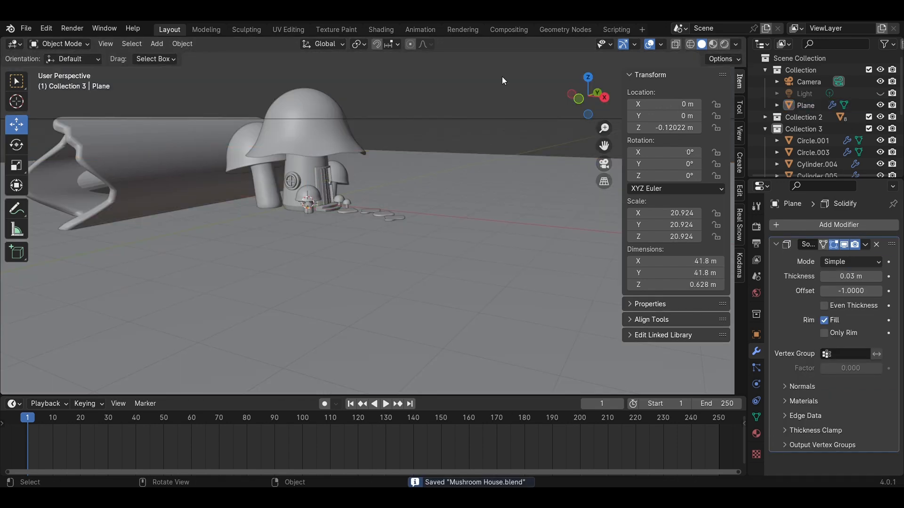
pyautogui.press('KP_0')
pyautogui.click(227, 171)
pyautogui.click(579, 209)
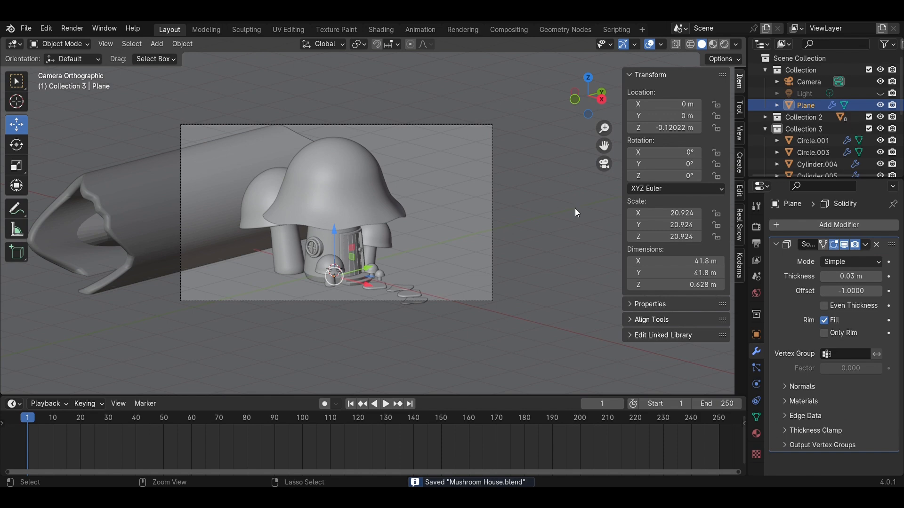
# Step: Add a new cylinder, move it to about Y 4.19 m and stretch its Z scale to about 9.09
pyautogui.hotkey('shift', 'a')
pyautogui.moveTo(448, 210)
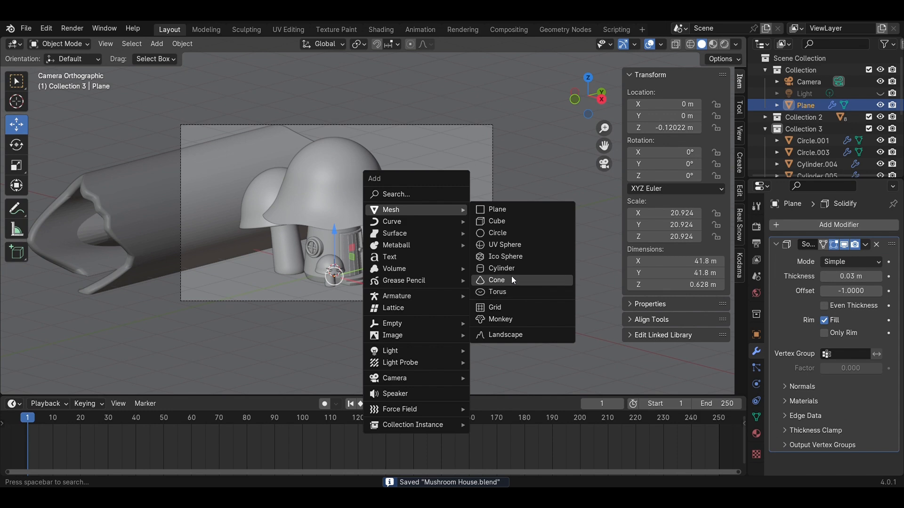
pyautogui.click(501, 269)
pyautogui.moveTo(353, 271); pyautogui.dragTo(502, 232)
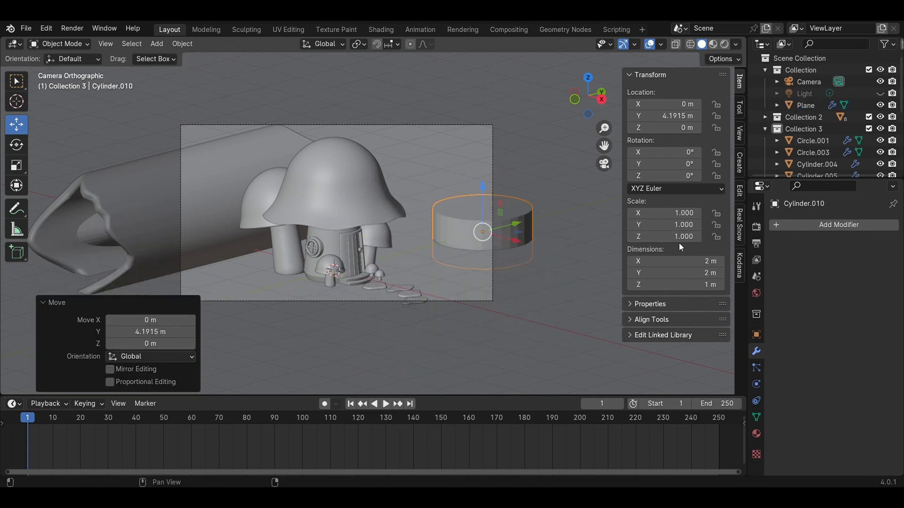
pyautogui.moveTo(663, 236); pyautogui.dragTo(720, 236)
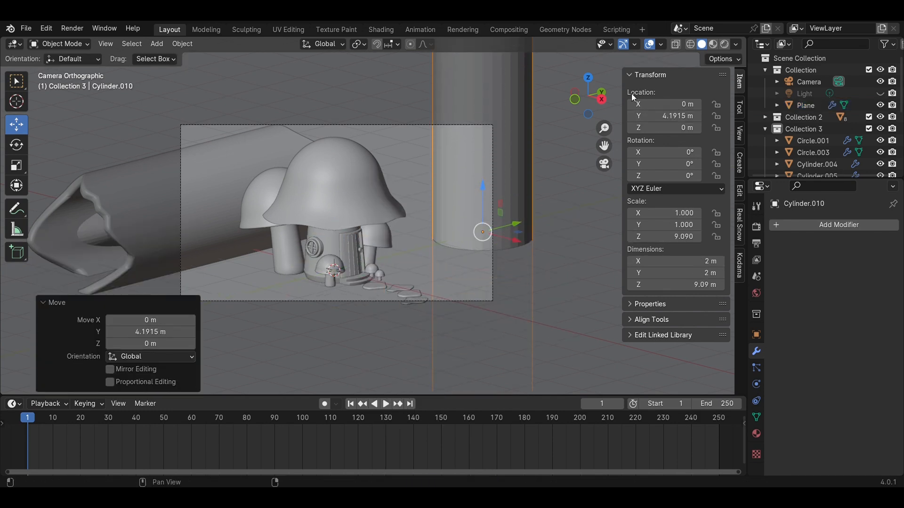
# Step: Scale the new cylinder up uniformly to about 5.34 m across and move it to about X -1.10 m
pyautogui.click(601, 100)
pyautogui.press('s')
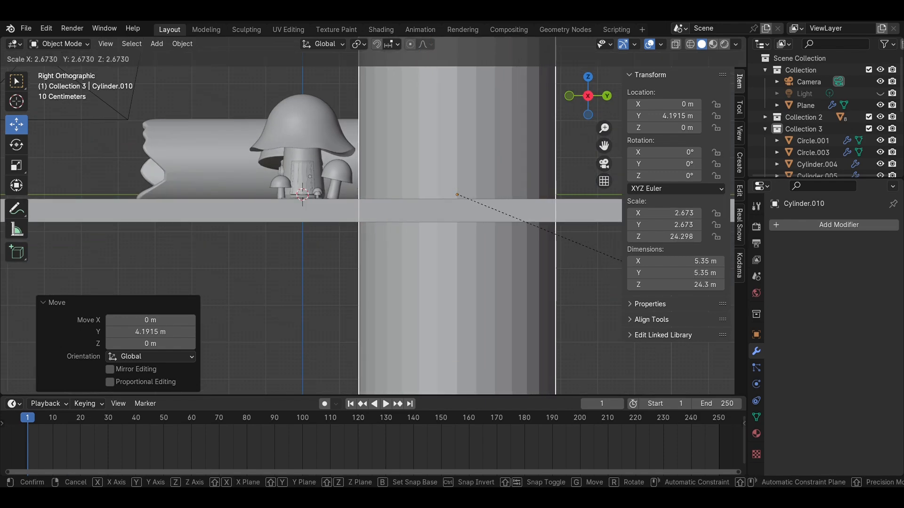
pyautogui.click(631, 260)
pyautogui.click(587, 77)
pyautogui.moveTo(385, 174); pyautogui.dragTo(361, 174)
pyautogui.press('KP_0')
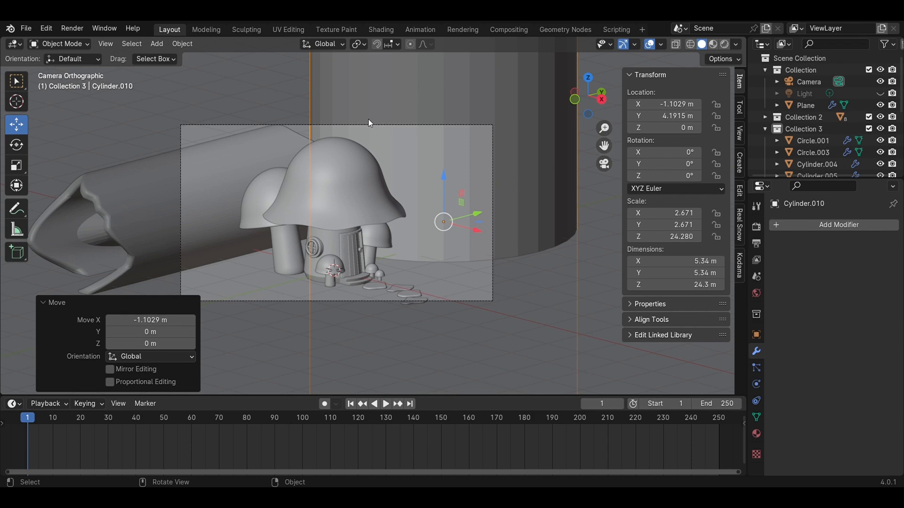
# Step: Set the large cylinder's Z scale to 10
pyautogui.keyDown('shift'); pyautogui.moveTo(452, 171); pyautogui.dragTo(367, 252, button='middle'); pyautogui.keyUp('shift')
pyautogui.click(434, 195)
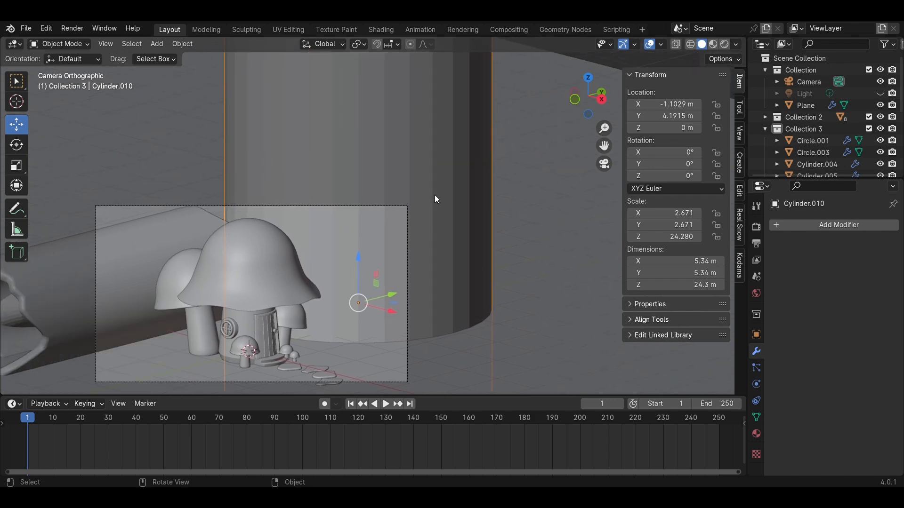
pyautogui.scroll(-5, 434, 195)
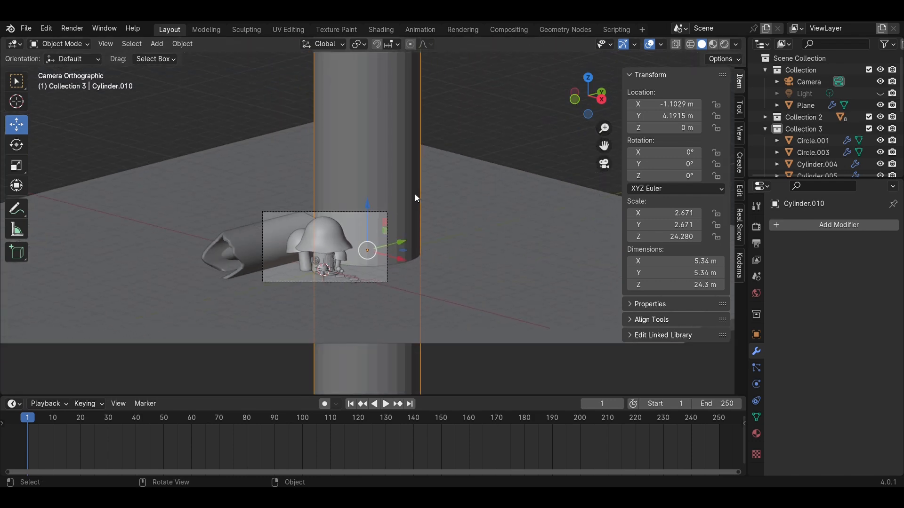
pyautogui.moveTo(415, 198); pyautogui.dragTo(406, 202, button='middle')
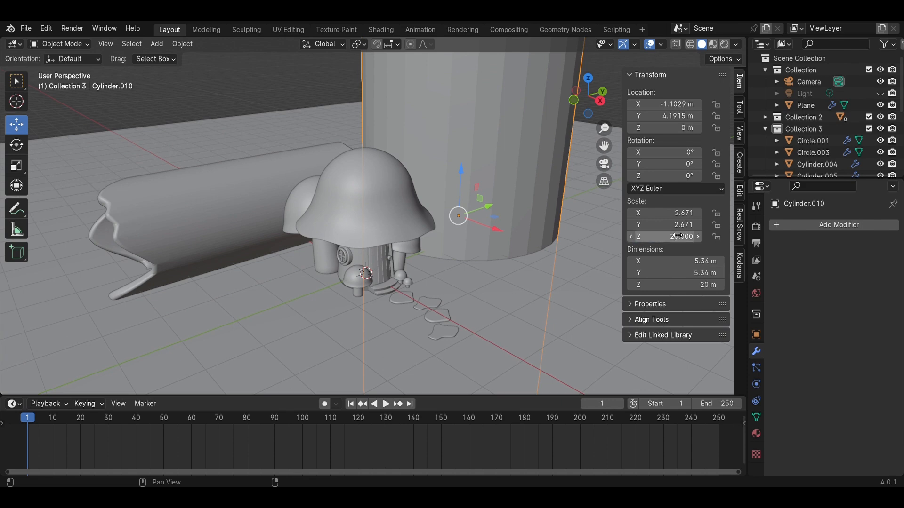
pyautogui.click(603, 103)
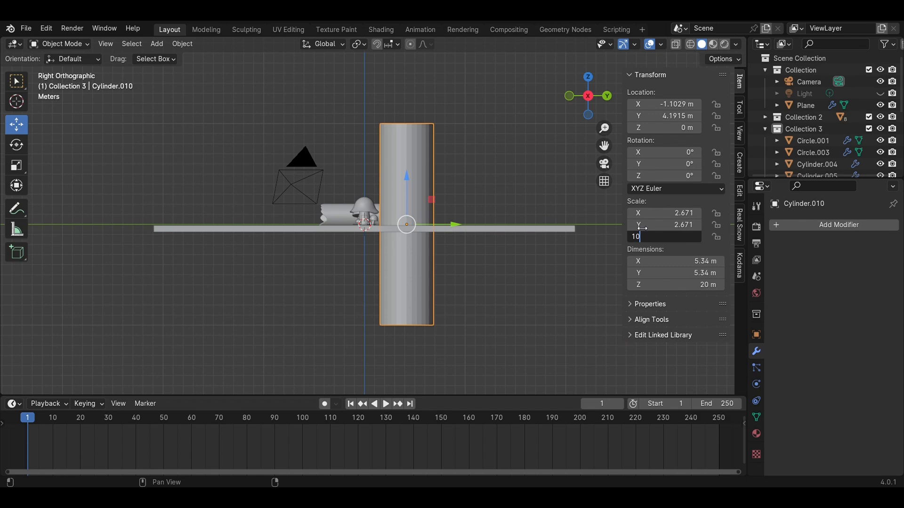
pyautogui.press('Return')
# Step: Raise the large cylinder to about Z 4.55 m and shift it to about X -1.89 m behind the house
pyautogui.scroll(3, 438, 200)
pyautogui.moveTo(430, 191); pyautogui.dragTo(521, 127)
pyautogui.click(522, 127)
pyautogui.press('KP_0')
pyautogui.scroll(3, 367, 244)
pyautogui.click(368, 244)
pyautogui.scroll(-2, 380, 188)
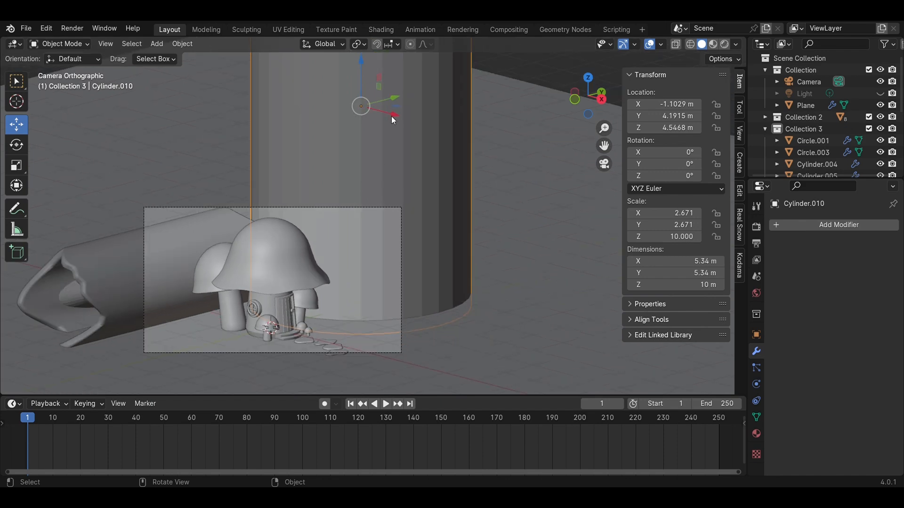
pyautogui.moveTo(392, 116); pyautogui.dragTo(368, 102)
pyautogui.click(501, 184)
# Step: Select two vertical edges on the large cylinder's side in Edit Mode and shift them along Y and outward along X
pyautogui.click(395, 149)
pyautogui.press('Tab')
pyautogui.moveTo(396, 148); pyautogui.dragTo(437, 265, button='middle')
pyautogui.press('2')
pyautogui.click(386, 240)
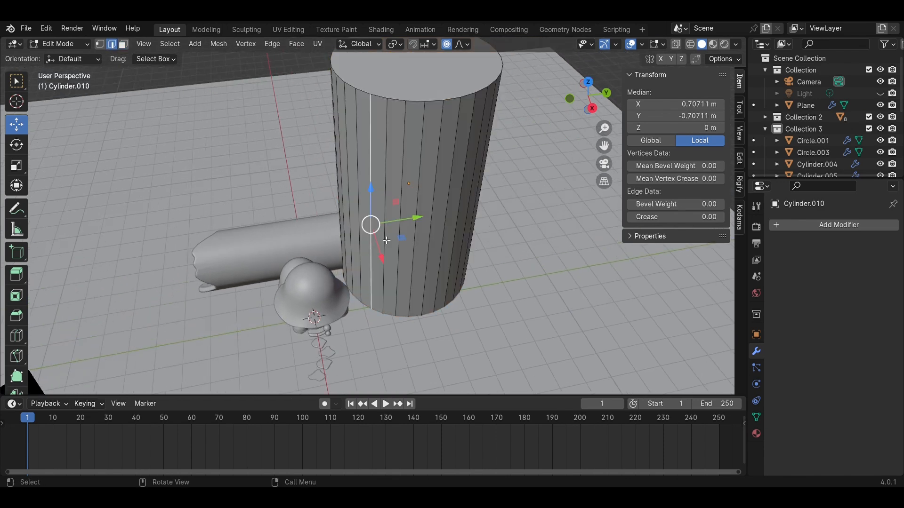
pyautogui.keyDown('shift'); pyautogui.click(404, 253); pyautogui.keyUp('shift')
pyautogui.moveTo(424, 228); pyautogui.dragTo(416, 231)
pyautogui.moveTo(396, 265); pyautogui.dragTo(404, 279)
# Step: Shift vertical edges further around the large cylinder's side to break up its round outline
pyautogui.scroll(-1, 432, 283)
pyautogui.click(437, 285)
pyautogui.moveTo(437, 285); pyautogui.dragTo(431, 290, button='middle')
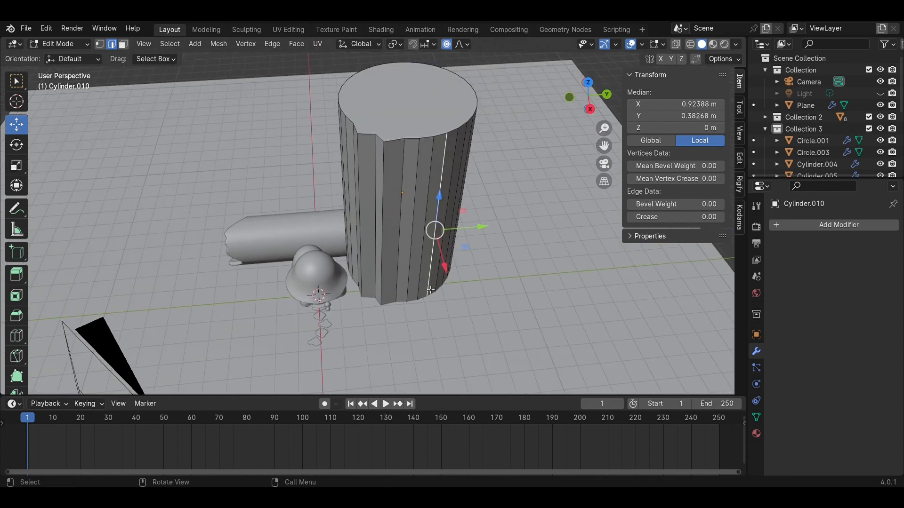
pyautogui.moveTo(445, 281); pyautogui.dragTo(421, 277)
pyautogui.click(414, 259)
pyautogui.moveTo(477, 289); pyautogui.dragTo(405, 280, button='middle')
pyautogui.click(403, 278)
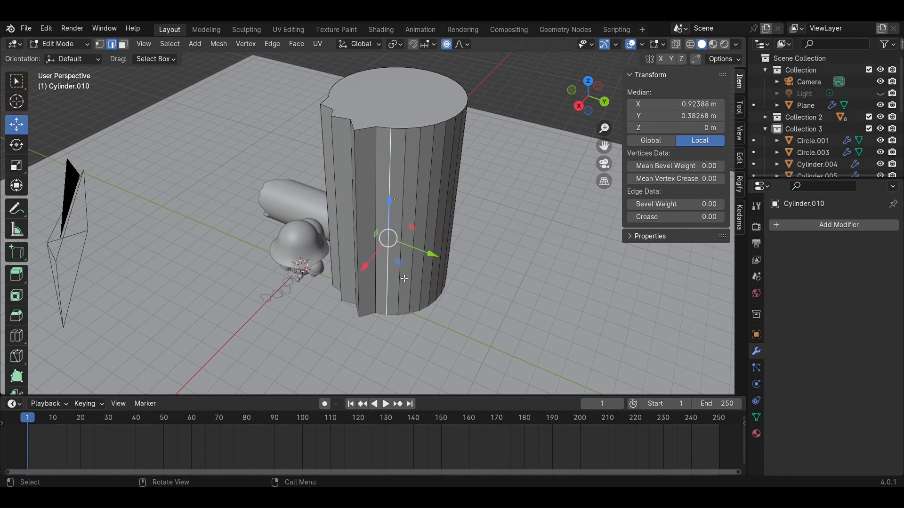
pyautogui.moveTo(426, 257); pyautogui.dragTo(391, 277)
# Step: Move two neighbouring vertical edges on the large cylinder's next side outward, and check the uneven trunk through the camera
pyautogui.moveTo(497, 292); pyautogui.dragTo(356, 276, button='middle')
pyautogui.click(356, 277)
pyautogui.keyDown('shift'); pyautogui.click(368, 290); pyautogui.keyUp('shift')
pyautogui.moveTo(373, 295); pyautogui.dragTo(376, 305)
pyautogui.click(424, 288)
pyautogui.moveTo(424, 288); pyautogui.dragTo(490, 257, button='middle')
pyautogui.press('Tab')
pyautogui.scroll(3, 495, 271)
pyautogui.press('KP_0')
# Step: Move two vertical edges of the trunk behind the mushroom house by about -0.345 m along Y
pyautogui.moveTo(353, 180); pyautogui.dragTo(393, 226, button='middle')
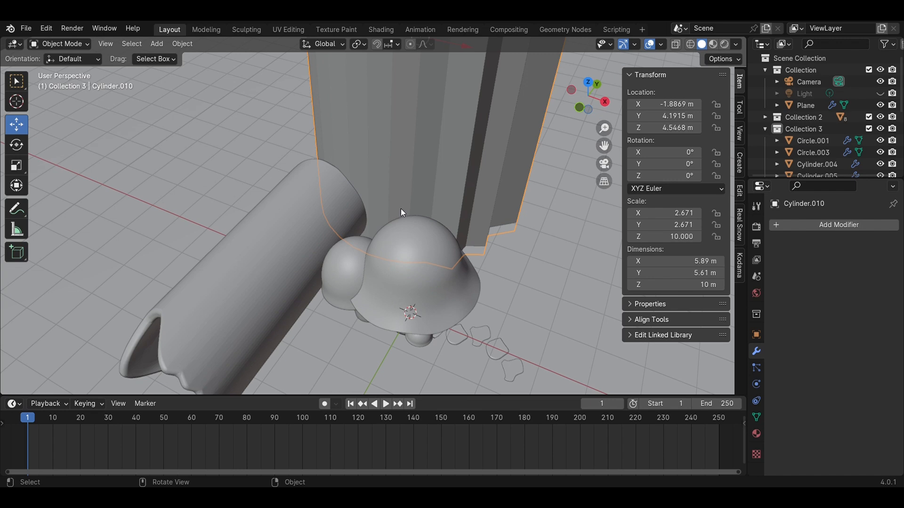
pyautogui.press('Tab')
pyautogui.keyDown('shift'); pyautogui.click(400, 177); pyautogui.keyUp('shift')
pyautogui.moveTo(400, 177); pyautogui.dragTo(434, 191, button='middle')
pyautogui.press('g')
pyautogui.press('y')
pyautogui.click(412, 171)
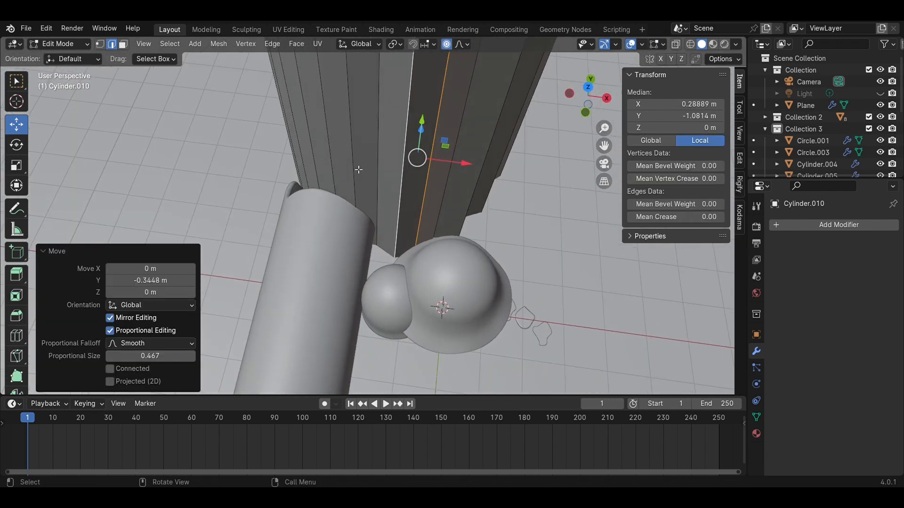
# Step: Move two vertical edges on the trunk's side above the log by about -0.3 m along Y, and shift a neighbouring edge
pyautogui.click(355, 167)
pyautogui.keyDown('shift'); pyautogui.click(332, 133); pyautogui.keyUp('shift')
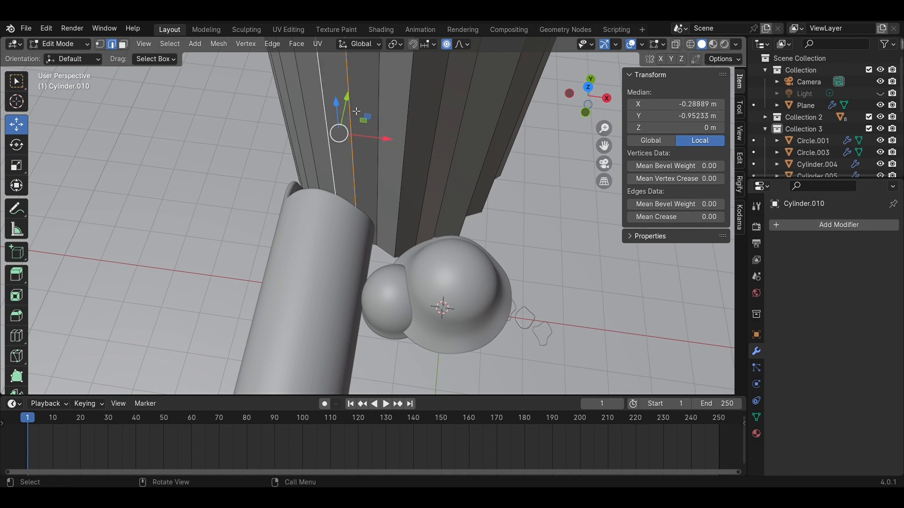
pyautogui.press('g')
pyautogui.press('y')
pyautogui.click(332, 141)
pyautogui.moveTo(332, 142); pyautogui.dragTo(442, 189, button='middle')
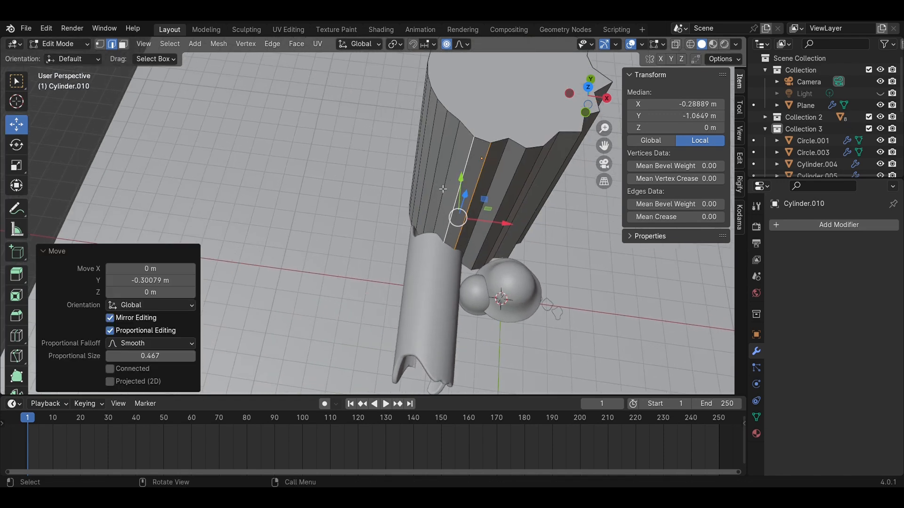
pyautogui.click(439, 193)
pyautogui.press('g')
pyautogui.click(430, 203)
# Step: Return to Object Mode and add a Bevel modifier with 10 segments to the trunk
pyautogui.press('Tab')
pyautogui.click(819, 226)
pyautogui.click(696, 235)
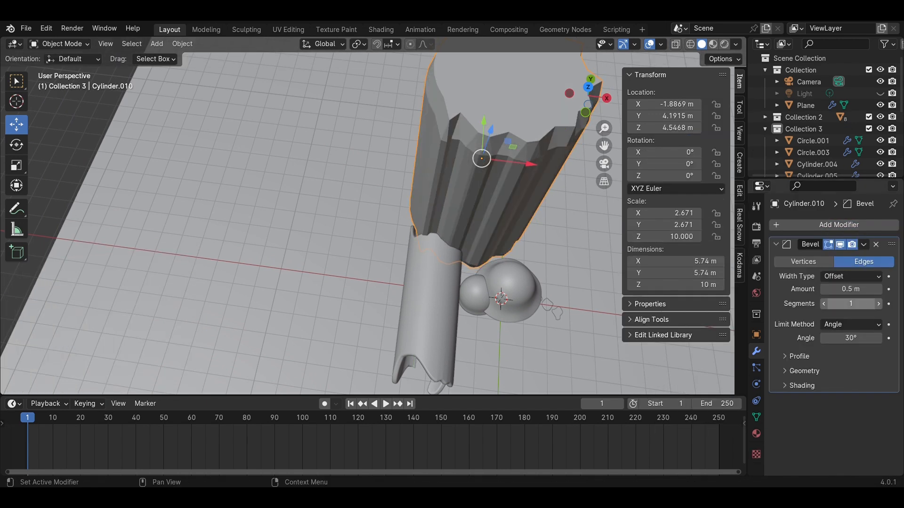
pyautogui.click(855, 311)
pyautogui.write('10')
pyautogui.press('Return')
# Step: Add a Subdivision Surface modifier to the trunk and shade it smooth
pyautogui.moveTo(596, 240); pyautogui.dragTo(837, 212, button='middle')
pyautogui.click(831, 225)
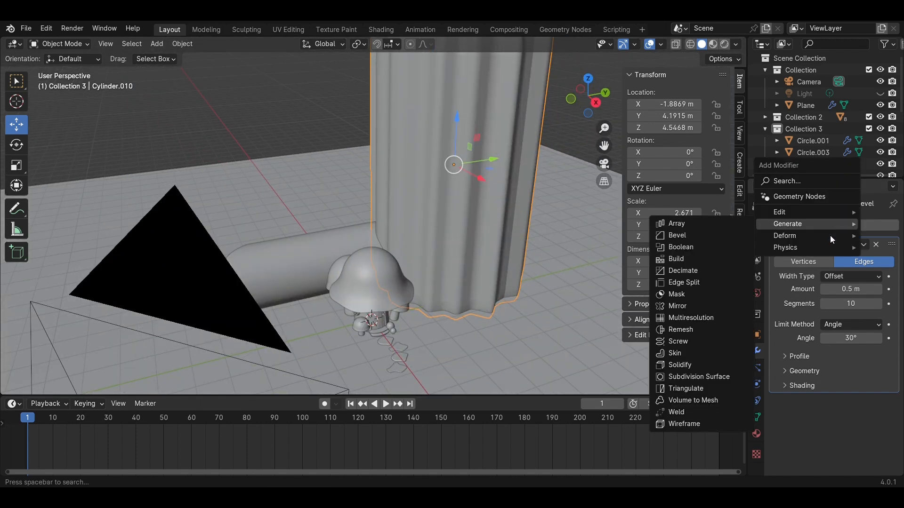
pyautogui.click(698, 376)
pyautogui.rightClick(458, 278)
pyautogui.click(430, 224)
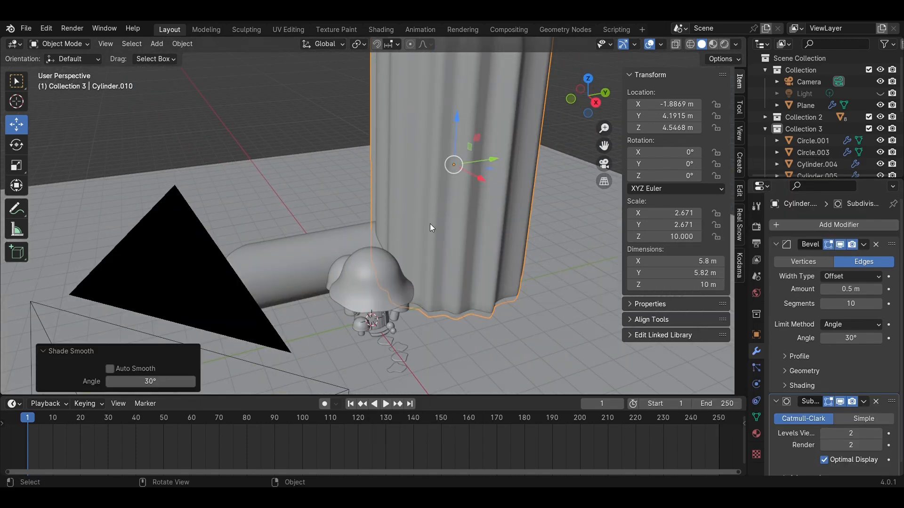
# Step: Save the file and, viewing through the camera, lower the trunk by about 0.44 m along Z
pyautogui.hotkey('ctrl', 's')
pyautogui.press('KP_0')
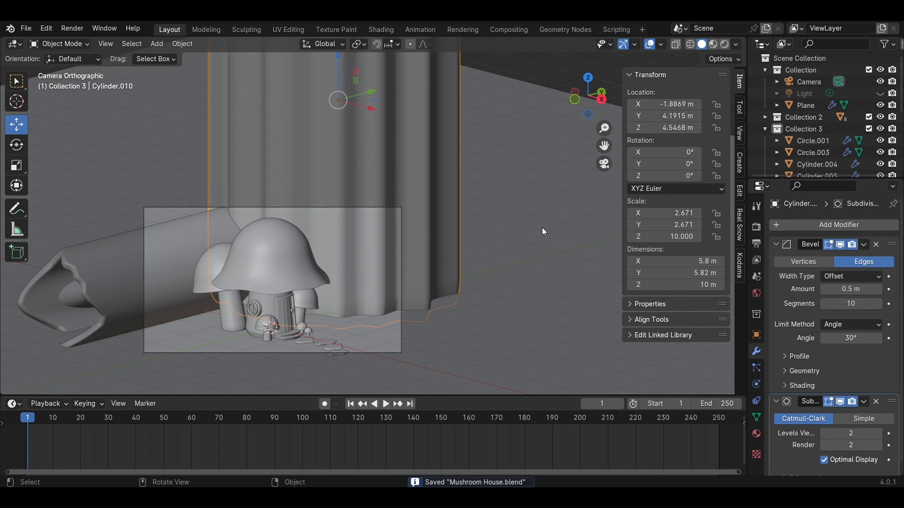
pyautogui.click(538, 227)
pyautogui.scroll(3, 405, 315)
pyautogui.keyDown('shift'); pyautogui.moveTo(405, 315); pyautogui.dragTo(438, 218, button='middle'); pyautogui.keyUp('shift')
pyautogui.click(502, 240)
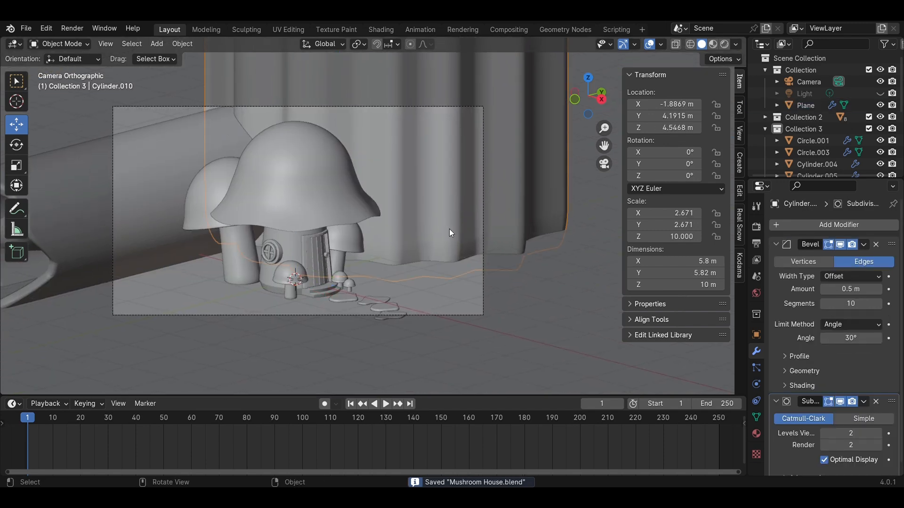
pyautogui.scroll(-5, 449, 229)
pyautogui.moveTo(379, 72); pyautogui.dragTo(422, 89)
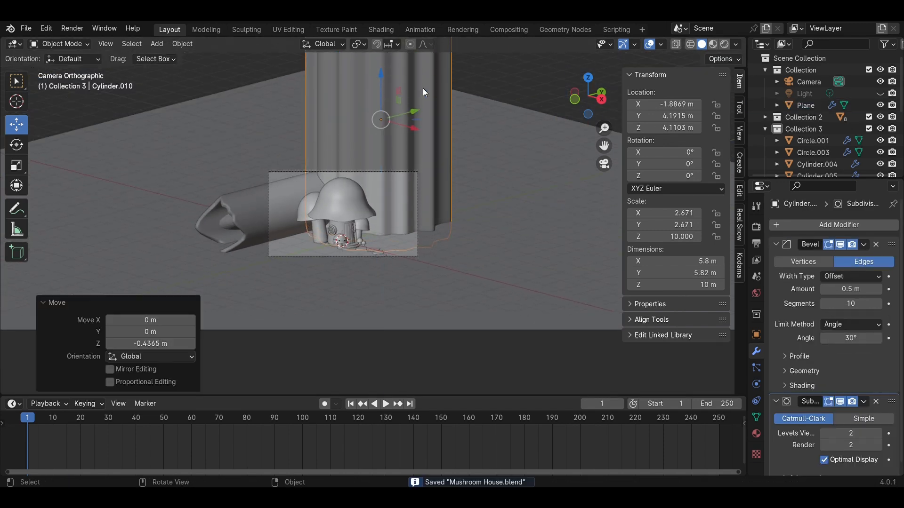
# Step: Add a cylinder mesh and move it about -5.46 m along Y, clear of the log
pyautogui.scroll(6, 512, 152)
pyautogui.moveTo(513, 153); pyautogui.dragTo(399, 197, button='middle')
pyautogui.hotkey('shift', 'a')
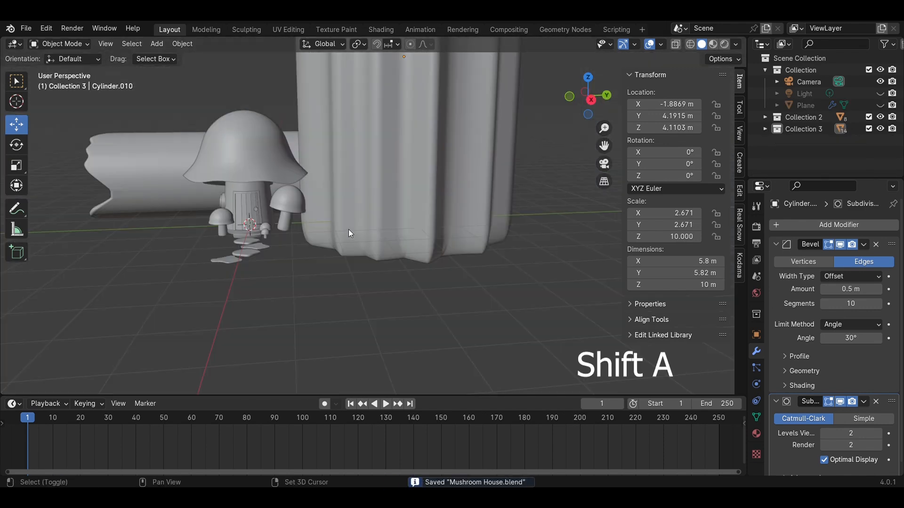
pyautogui.moveTo(346, 228)
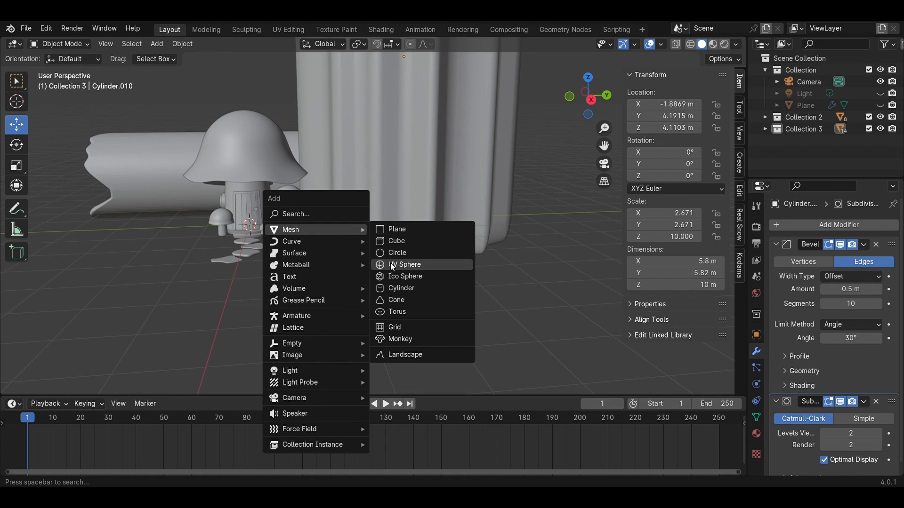
pyautogui.click(399, 289)
pyautogui.click(591, 100)
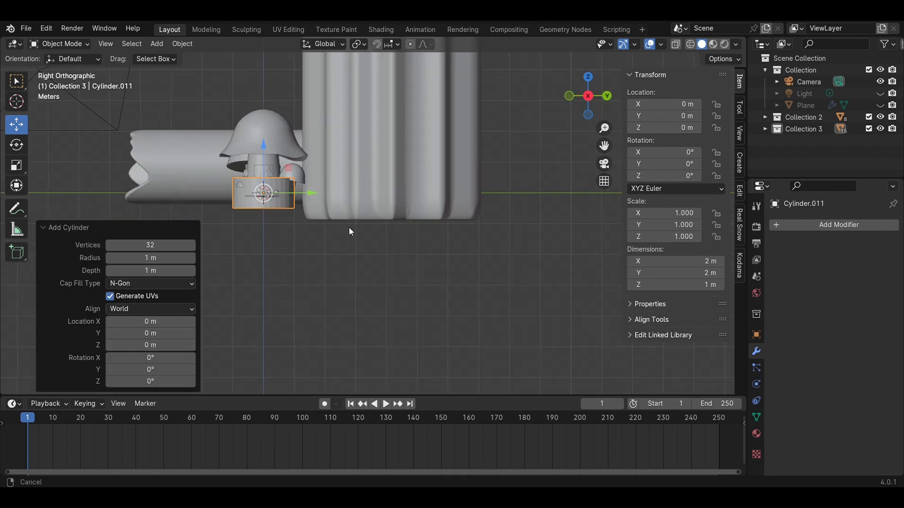
pyautogui.scroll(2, 386, 224)
pyautogui.moveTo(430, 217); pyautogui.dragTo(237, 214)
pyautogui.scroll(4, 440, 232)
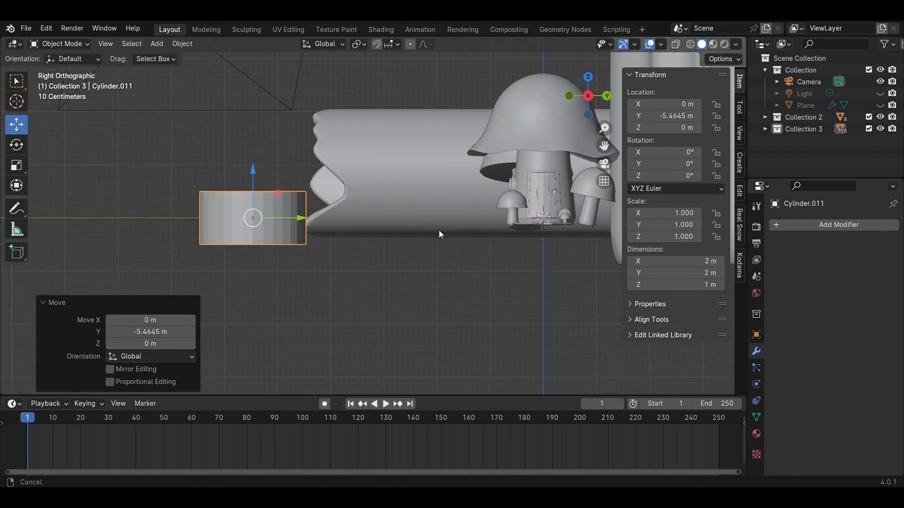
# Step: Scale the new cylinder uniformly to about 0.303 and stretch it along Z to about 0.99 m tall
pyautogui.press('s')
pyautogui.click(279, 236)
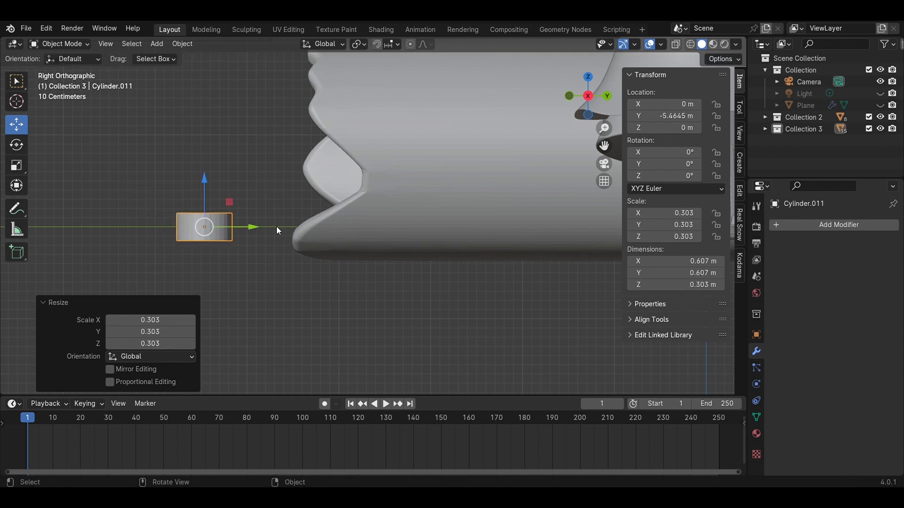
pyautogui.moveTo(202, 185); pyautogui.dragTo(329, 187)
pyautogui.scroll(-1, 325, 222)
pyautogui.click(319, 317)
pyautogui.scroll(-2, 353, 313)
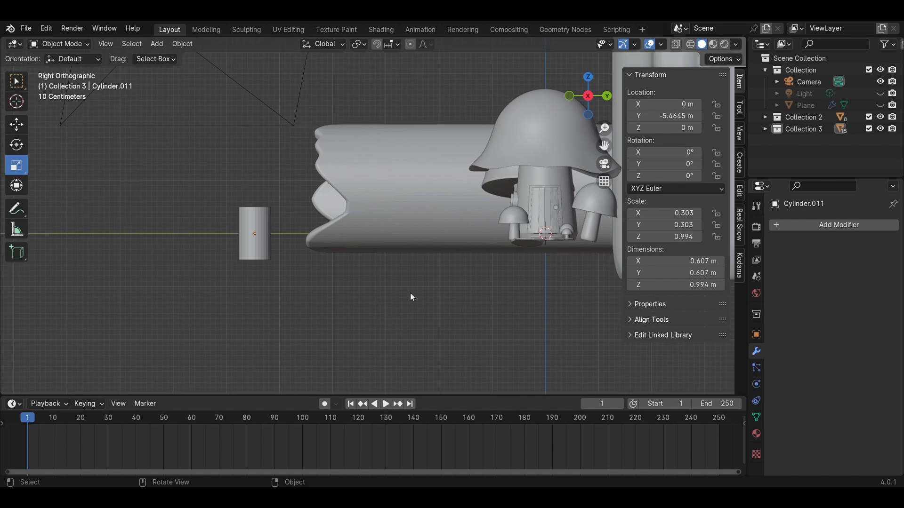
# Step: Duplicate the small mushroom's cap about -4.82 m along Y onto the new cylinder and enlarge the copy
pyautogui.click(507, 219)
pyautogui.hotkey('shift', 'd')
pyautogui.press('y')
pyautogui.click(262, 236)
pyautogui.scroll(4, 315, 256)
pyautogui.press('s')
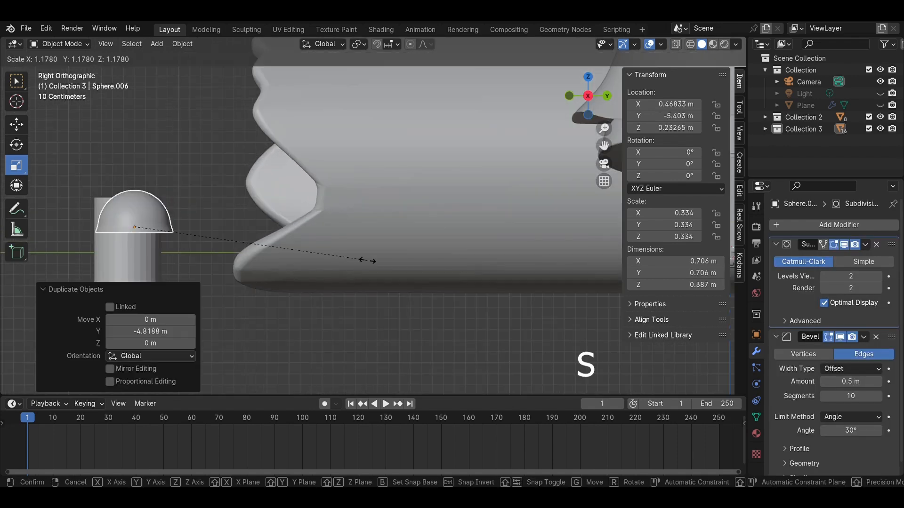
pyautogui.click(377, 263)
# Step: Shrink the stem cylinder to about 0.27 m wide and 0.44 m tall, and centre it under the cap along Y
pyautogui.click(252, 264)
pyautogui.press('s')
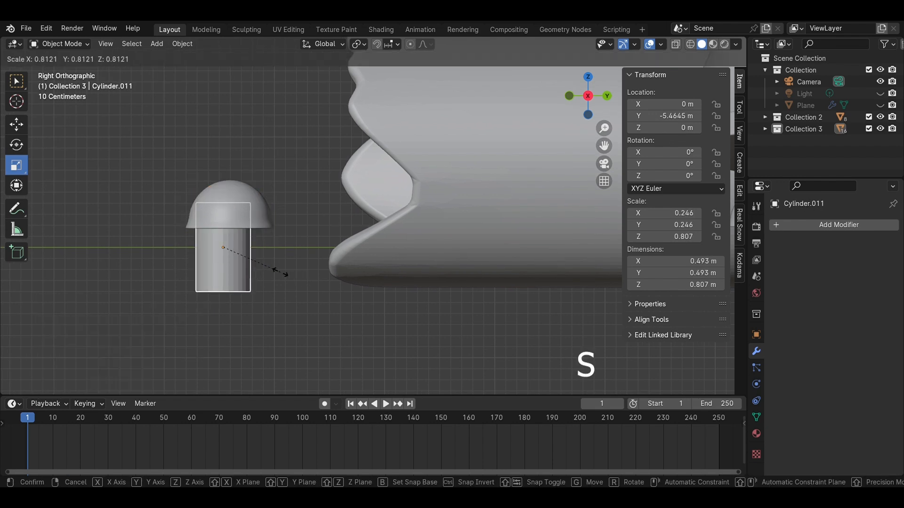
pyautogui.click(261, 250)
pyautogui.press('g')
pyautogui.press('y')
pyautogui.click(273, 253)
# Step: Scale the copied cap down to about 0.304 to suit the thinner stem
pyautogui.click(245, 205)
pyautogui.press('s')
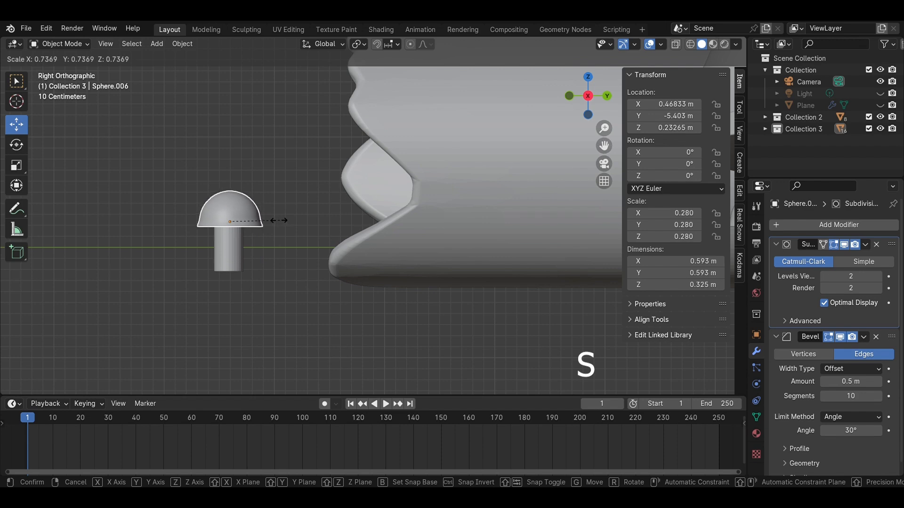
pyautogui.click(284, 218)
pyautogui.click(283, 242)
# Step: Add a Bevel modifier to the mushroom stem with an amount of 0.5 m and 10 segments
pyautogui.keyDown('shift'); pyautogui.moveTo(280, 246); pyautogui.dragTo(372, 239, button='middle'); pyautogui.keyUp('shift')
pyautogui.scroll(4, 357, 235)
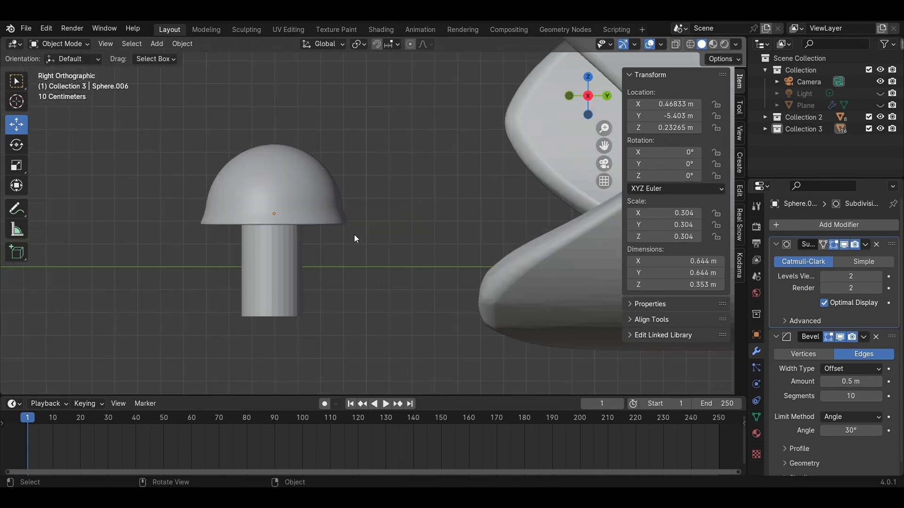
pyautogui.click(291, 255)
pyautogui.click(791, 226)
pyautogui.click(692, 238)
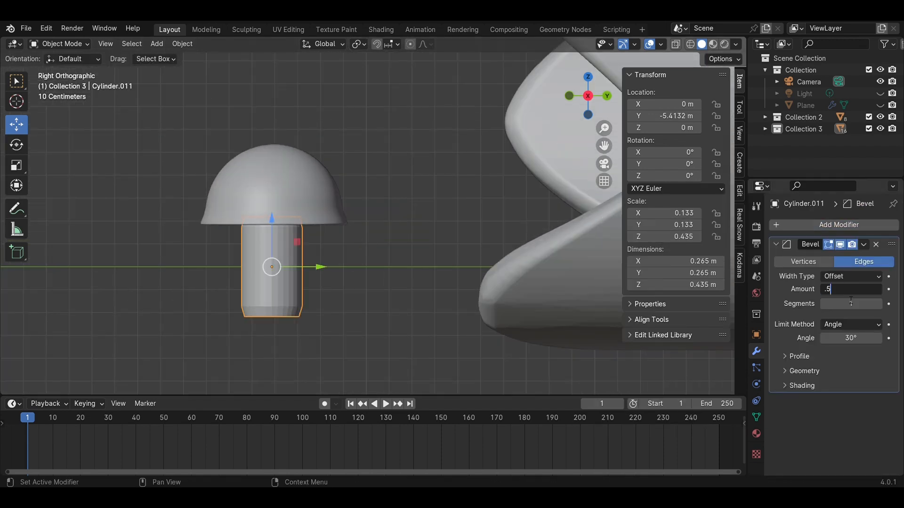
pyautogui.press('Return')
pyautogui.doubleClick(850, 304)
pyautogui.write('10')
pyautogui.press('Return')
# Step: Lower the cap onto the stem by about 0.09 m, centre it along Y, and select both parts
pyautogui.click(311, 211)
pyautogui.click(283, 225)
pyautogui.click(281, 208)
pyautogui.moveTo(276, 181); pyautogui.dragTo(277, 202)
pyautogui.moveTo(323, 235); pyautogui.dragTo(320, 235)
pyautogui.moveTo(276, 202); pyautogui.dragTo(277, 202)
pyautogui.click(365, 266)
pyautogui.scroll(-3, 365, 270)
pyautogui.scroll(3, 366, 270)
pyautogui.moveTo(367, 277); pyautogui.dragTo(272, 212)
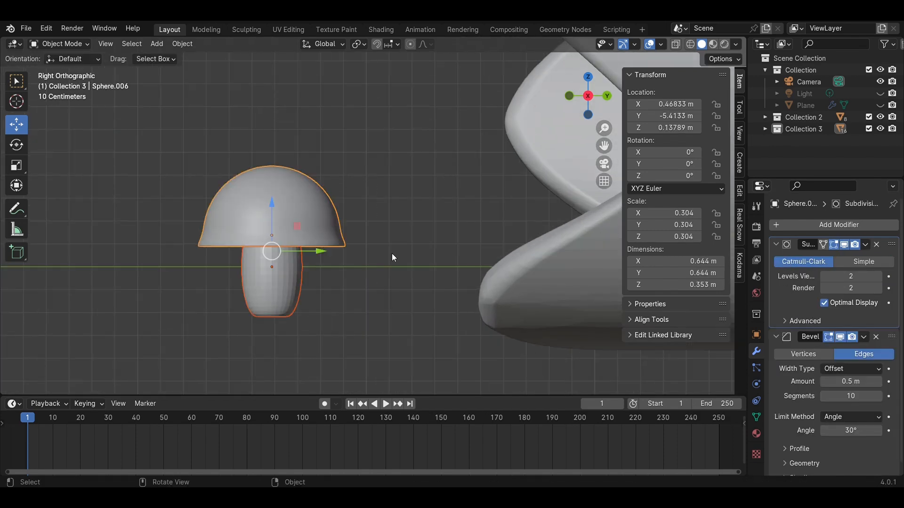
# Step: Line up the new mushroom's cap and stem along X from the front view
pyautogui.click(351, 272)
pyautogui.scroll(-7, 351, 273)
pyautogui.moveTo(352, 272); pyautogui.dragTo(490, 275, button='middle')
pyautogui.scroll(5, 490, 276)
pyautogui.keyDown('shift'); pyautogui.moveTo(614, 246); pyautogui.dragTo(458, 257, button='middle'); pyautogui.keyUp('shift')
pyautogui.click(452, 255)
pyautogui.moveTo(500, 259); pyautogui.dragTo(487, 260)
pyautogui.moveTo(486, 260); pyautogui.dragTo(458, 151, button='middle')
pyautogui.click(459, 152)
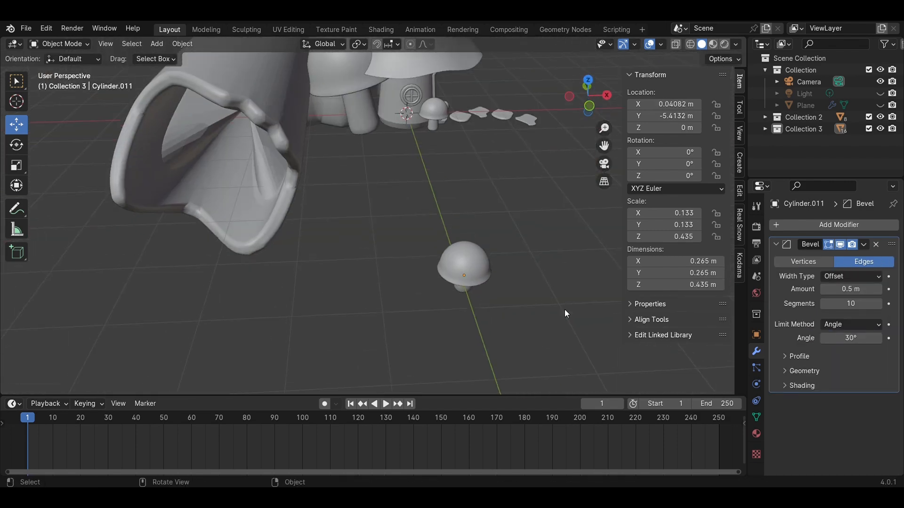
# Step: Move the new mushroom's cap and stem next to the stepping-stone path and scale them by about 0.82
pyautogui.moveTo(535, 317); pyautogui.dragTo(401, 236)
pyautogui.click(588, 81)
pyautogui.scroll(-4, 518, 234)
pyautogui.keyDown('shift'); pyautogui.moveTo(485, 235); pyautogui.dragTo(414, 294, button='middle'); pyautogui.keyUp('shift')
pyautogui.scroll(3, 400, 295)
pyautogui.moveTo(289, 314); pyautogui.dragTo(288, 78)
pyautogui.moveTo(337, 115); pyautogui.dragTo(397, 115)
pyautogui.press('s')
pyautogui.click(414, 141)
# Step: Shrink the mushroom to a stem scale of about 0.049 in X and lower it about 0.08 m to the path's level
pyautogui.click(588, 115)
pyautogui.scroll(6, 407, 224)
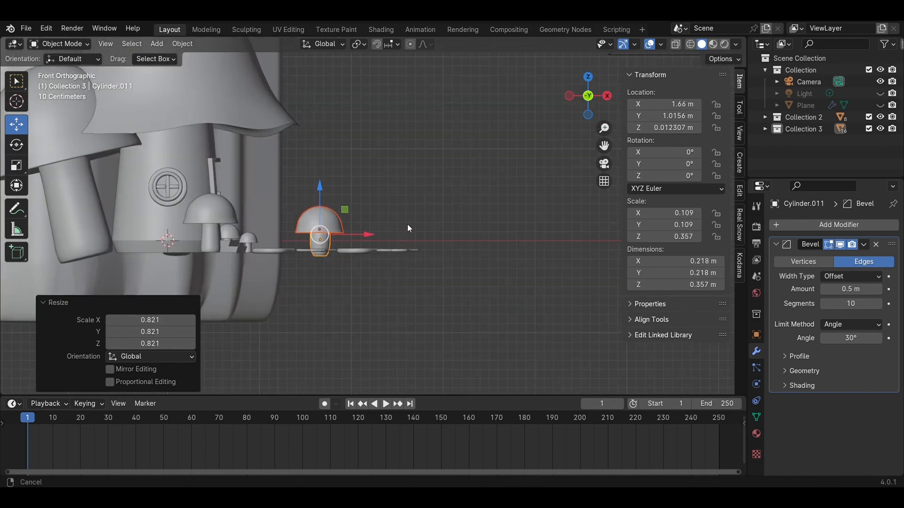
pyautogui.press('s')
pyautogui.click(422, 215)
pyautogui.scroll(2, 364, 196)
pyautogui.rightClick(368, 197)
pyautogui.click(368, 197)
pyautogui.moveTo(373, 179); pyautogui.dragTo(377, 203)
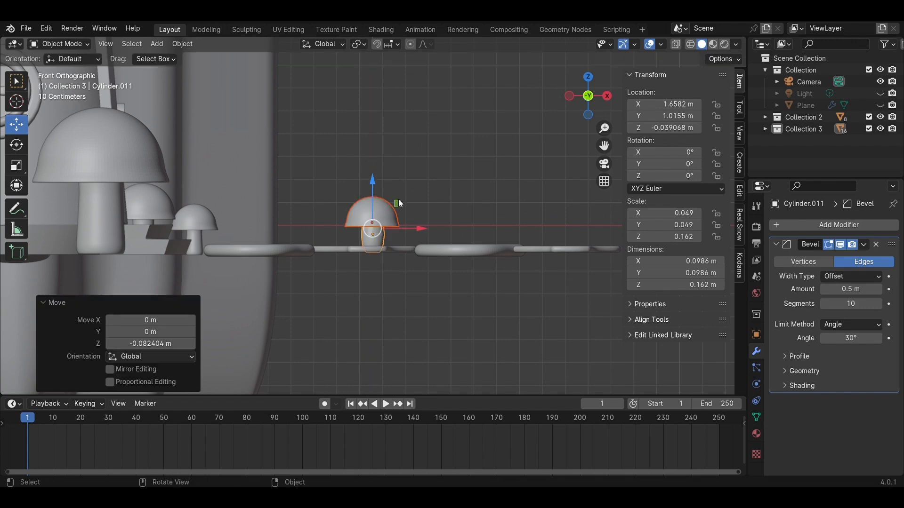
# Step: Move the tiny mushroom about -0.217 m along Y, closer to the stepping stones
pyautogui.click(587, 77)
pyautogui.moveTo(547, 158); pyautogui.dragTo(500, 250, button='middle')
pyautogui.moveTo(501, 250); pyautogui.dragTo(476, 248)
pyautogui.scroll(-2, 487, 240)
pyautogui.click(588, 82)
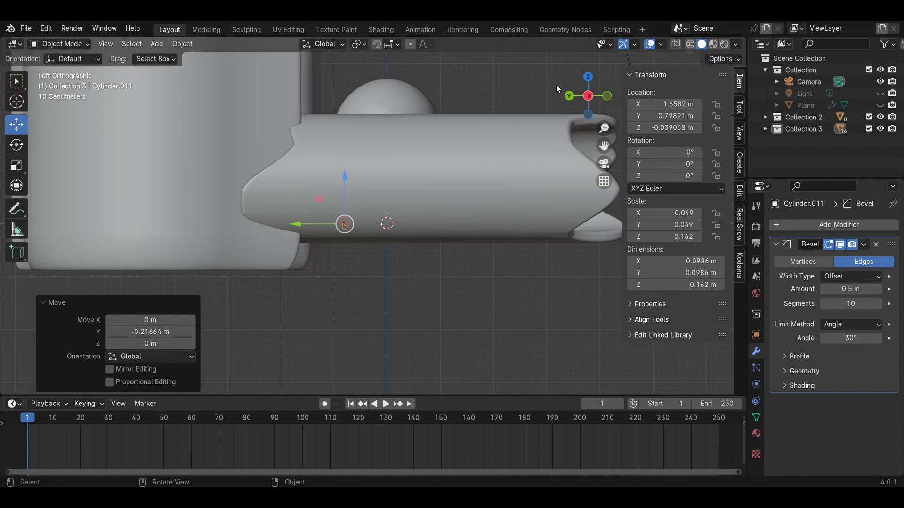
# Step: Make a linked copy of the tiny mushroom about 1.23 m along X and shift it about -0.6 m along Y
pyautogui.click(588, 77)
pyautogui.scroll(-2, 516, 201)
pyautogui.scroll(5, 478, 214)
pyautogui.hotkey('shift', 'd')
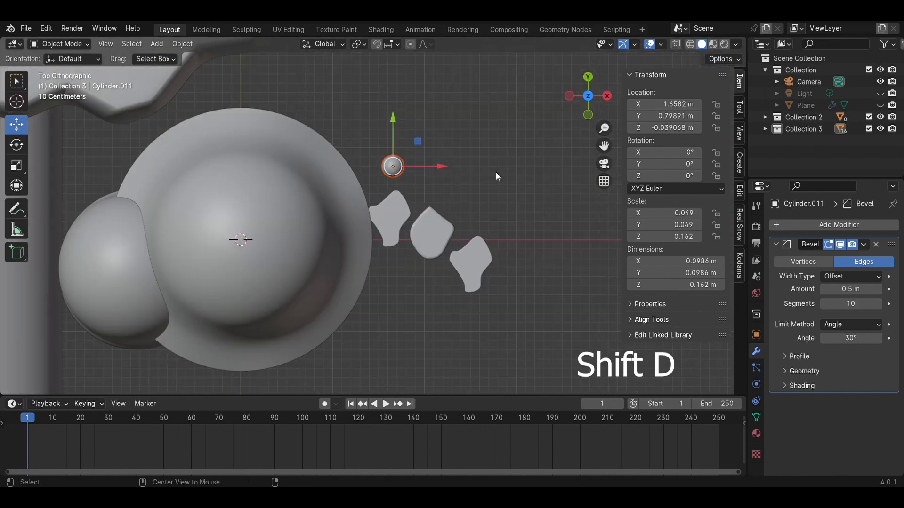
pyautogui.press('x')
pyautogui.click(497, 137)
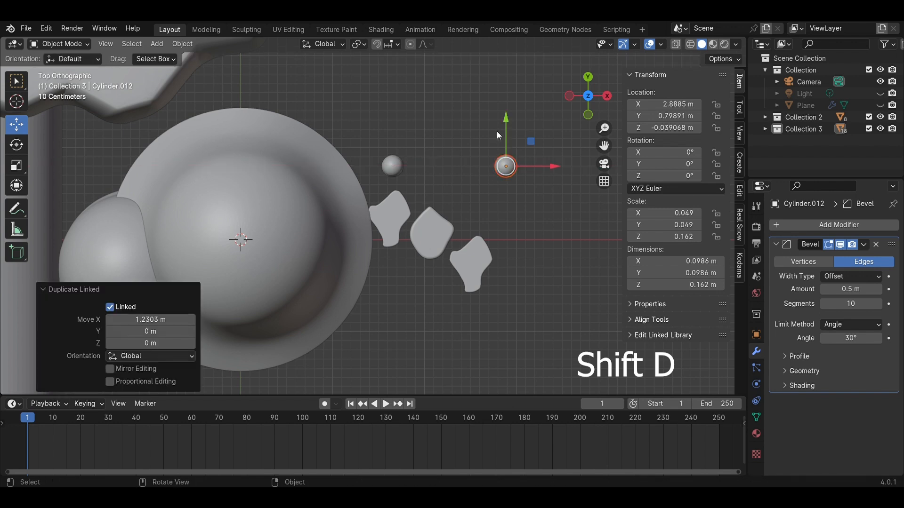
pyautogui.press('g')
pyautogui.press('y')
pyautogui.click(514, 193)
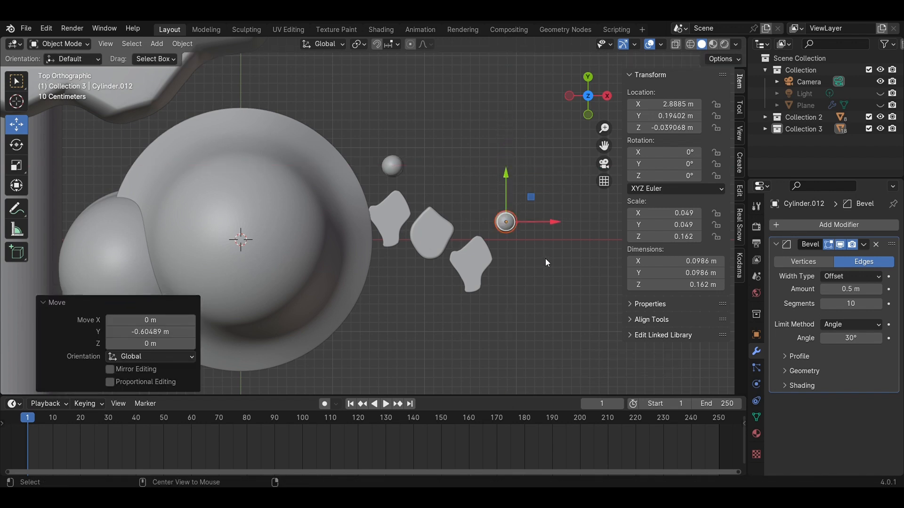
# Step: Duplicate the tiny mushroom again along Y and place it on the path's opposite side, near X 1.99 m and Y -0.54 m
pyautogui.hotkey('shift', 'd')
pyautogui.press('y')
pyautogui.click(529, 349)
pyautogui.moveTo(544, 311); pyautogui.dragTo(461, 310)
pyautogui.moveTo(424, 263); pyautogui.dragTo(424, 244)
# Step: Duplicate the mushroom at the path's far end along Y to a spot beside the trunk, and select the copy
pyautogui.click(508, 219)
pyautogui.scroll(-5, 522, 211)
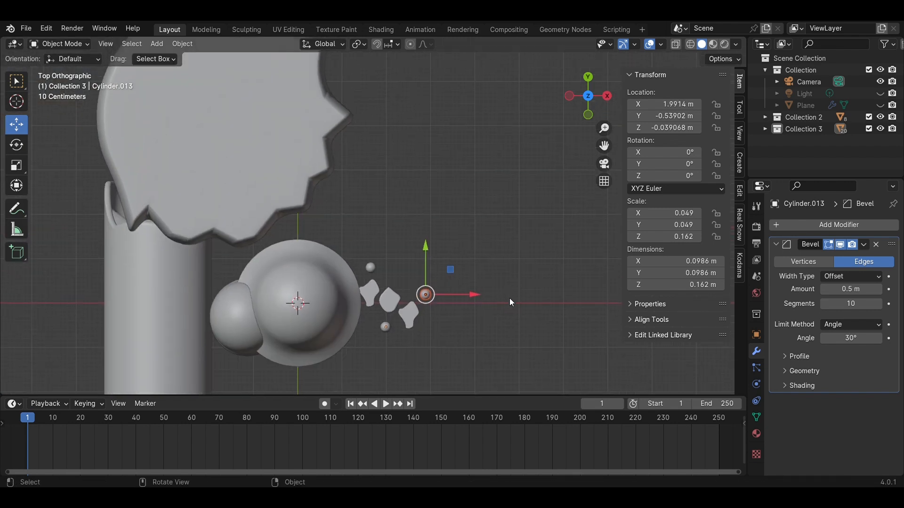
pyautogui.hotkey('shift', 'd')
pyautogui.press('y')
pyautogui.click(489, 198)
pyautogui.moveTo(488, 194); pyautogui.dragTo(386, 175)
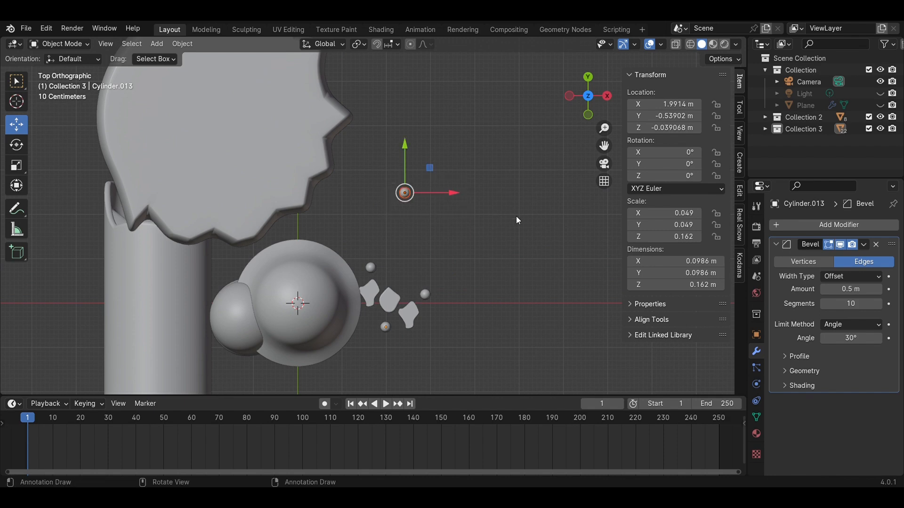
# Step: Place a linked mushroom copy beside the house, about -4.7 m along Y and -2.41 m along X, and check it through the camera
pyautogui.hotkey('shift', 'd')
pyautogui.press('y')
pyautogui.click(511, 120)
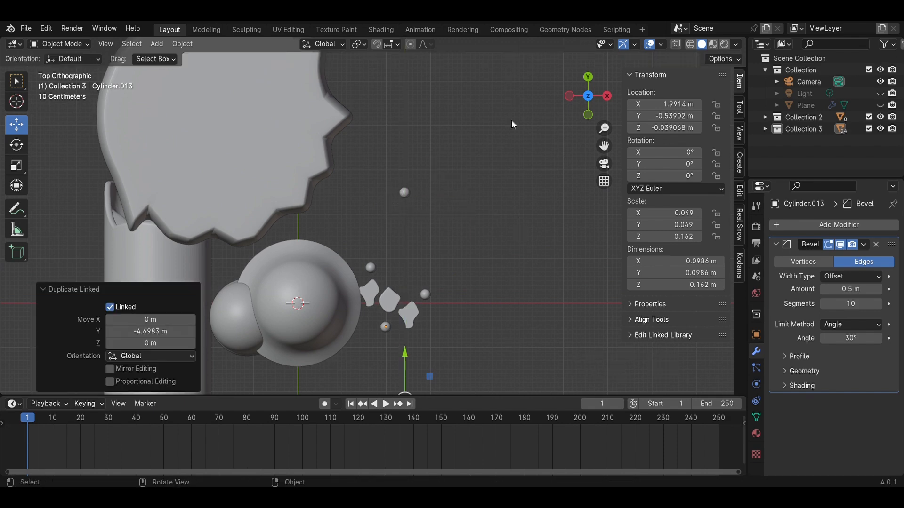
pyautogui.scroll(-2, 512, 126)
pyautogui.press('KP_0')
pyautogui.moveTo(357, 315); pyautogui.dragTo(271, 302)
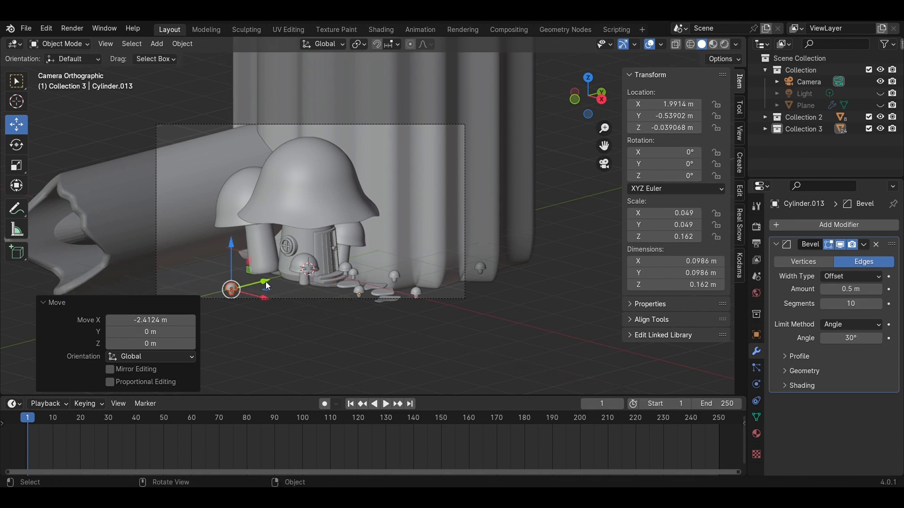
pyautogui.press('KP_0')
pyautogui.click(512, 222)
pyautogui.press('KP_0')
pyautogui.moveTo(514, 260); pyautogui.dragTo(480, 289)
pyautogui.click(315, 315)
pyautogui.moveTo(217, 281); pyautogui.dragTo(218, 281)
# Step: Duplicate the tiny mushroom beside the house along X towards the log, and shift the copy along Y
pyautogui.click(589, 77)
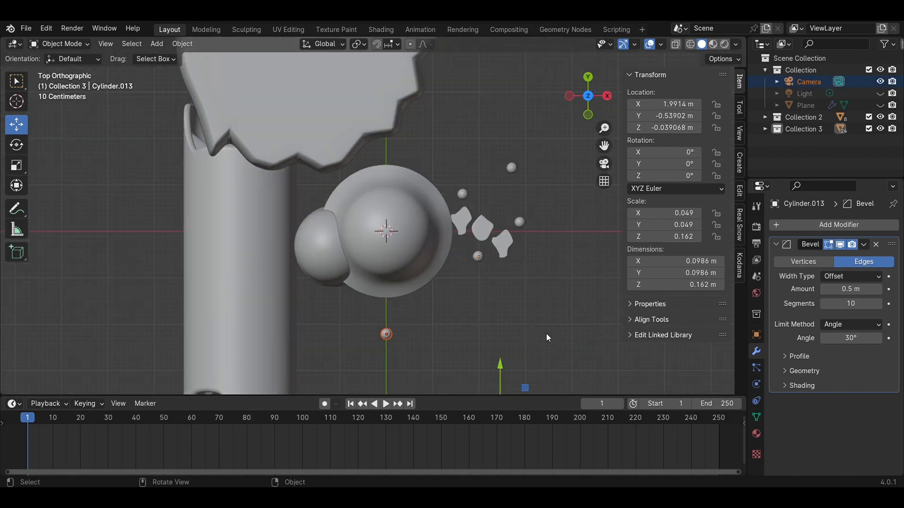
pyautogui.click(386, 333)
pyautogui.hotkey('shift', 'd')
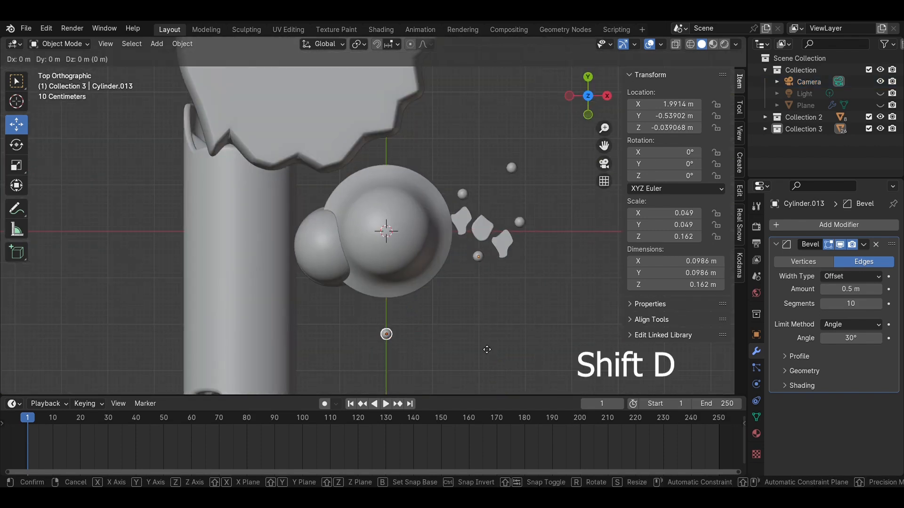
pyautogui.press('x')
pyautogui.click(409, 329)
pyautogui.moveTo(309, 297); pyautogui.dragTo(308, 267)
# Step: Select the tiny mushroom beside the house and make a linked copy about 1.96 m along X
pyautogui.moveTo(435, 354); pyautogui.dragTo(365, 320)
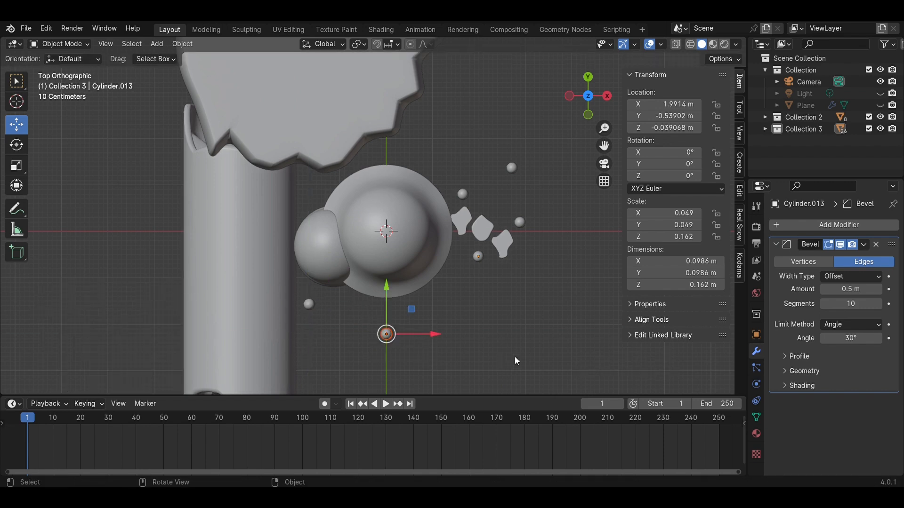
pyautogui.hotkey('alt', 'd')
pyautogui.press('x')
pyautogui.click(600, 356)
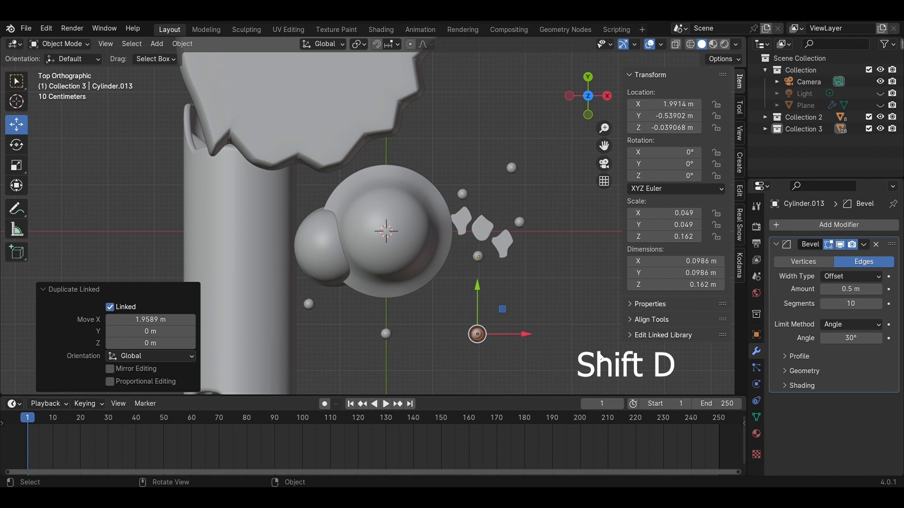
# Step: Shift the new tiny mushroom along X and Y towards the camera frame's near corner on the log side, and save the file
pyautogui.press('KP_0')
pyautogui.scroll(-3, 413, 308)
pyautogui.keyDown('shift'); pyautogui.moveTo(337, 273); pyautogui.dragTo(376, 256, button='middle'); pyautogui.keyUp('shift')
pyautogui.scroll(4, 376, 256)
pyautogui.moveTo(391, 299); pyautogui.dragTo(388, 298)
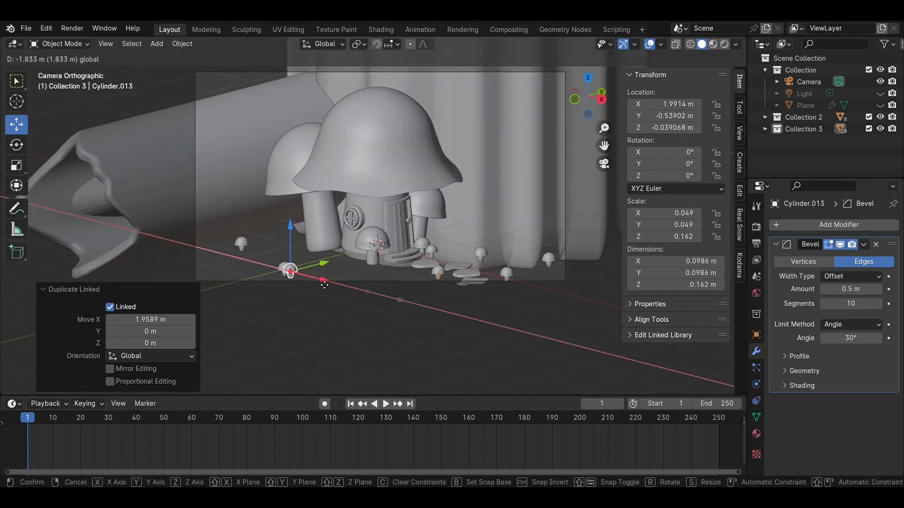
pyautogui.moveTo(324, 285); pyautogui.dragTo(324, 284)
pyautogui.moveTo(323, 263); pyautogui.dragTo(238, 293)
pyautogui.click(287, 317)
pyautogui.hotkey('ctrl', 's')
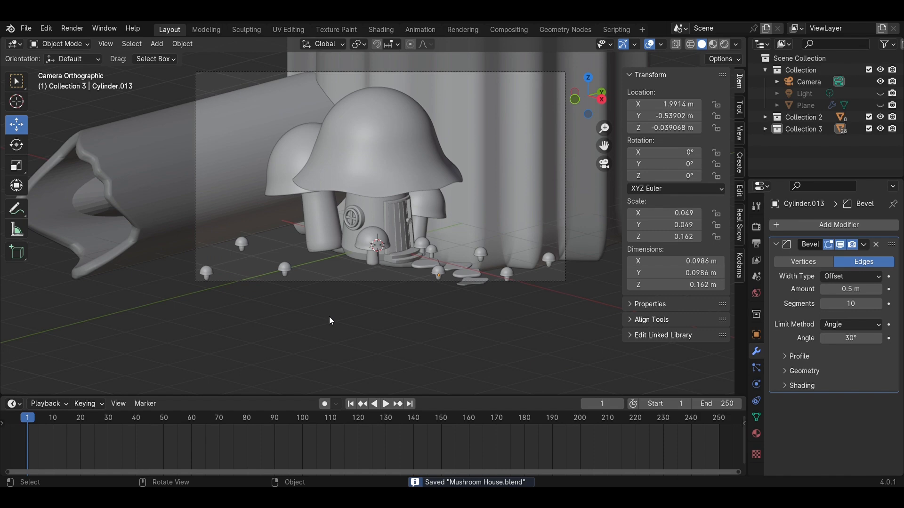
# Step: Add a new collection, and show the ground plane to check the scene before hiding the plane again
pyautogui.click(880, 105)
pyautogui.scroll(2, 436, 232)
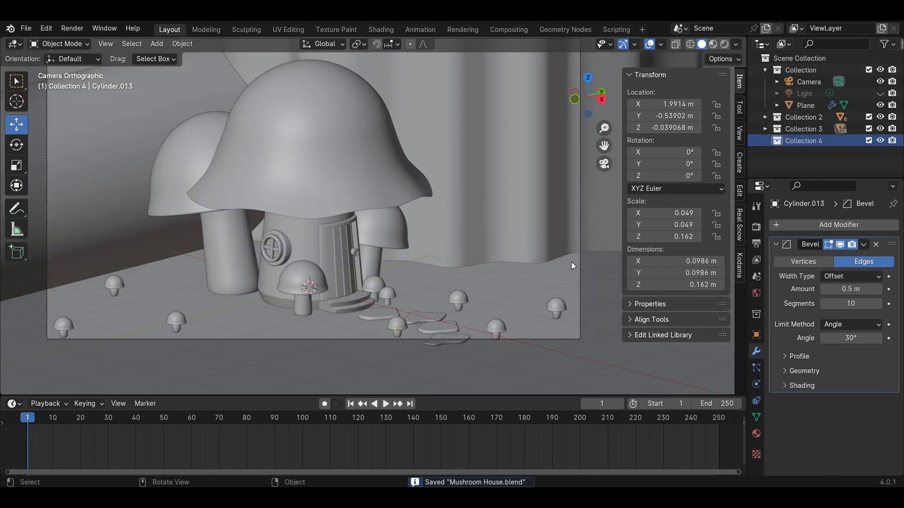
pyautogui.moveTo(570, 264); pyautogui.dragTo(530, 289, button='middle')
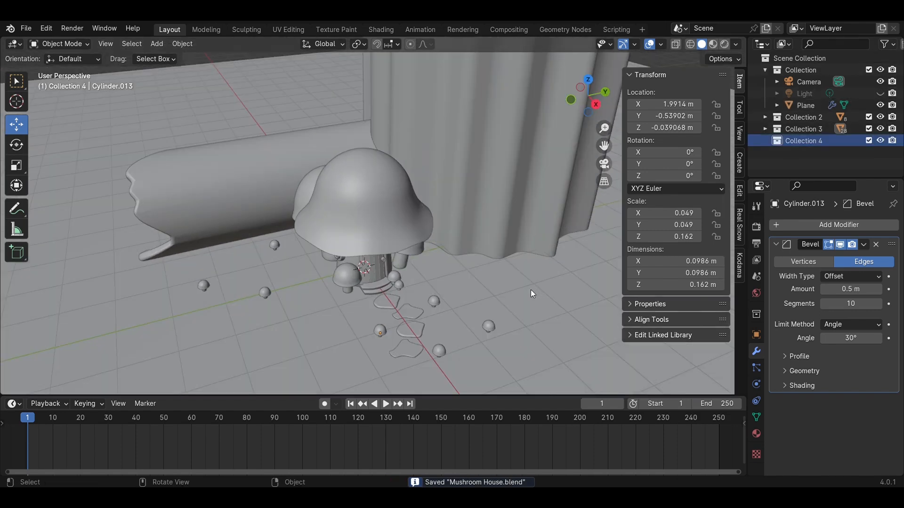
pyautogui.click(806, 105)
pyautogui.click(880, 105)
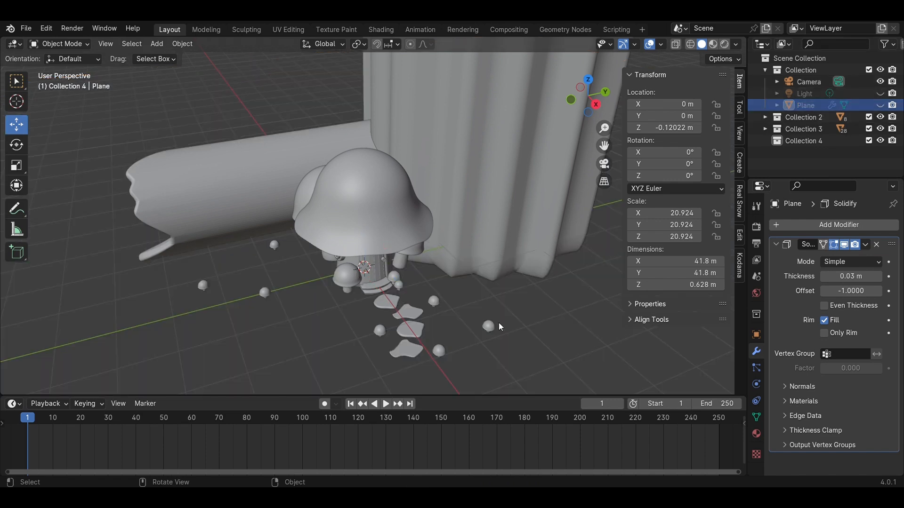
# Step: Add a UV sphere, scale it down to 0.083, and place it in front of the trunk at about X 3.72 m, Y 2.64 m
pyautogui.moveTo(511, 309); pyautogui.dragTo(409, 233, button='middle')
pyautogui.hotkey('shift', 'a')
pyautogui.moveTo(431, 245)
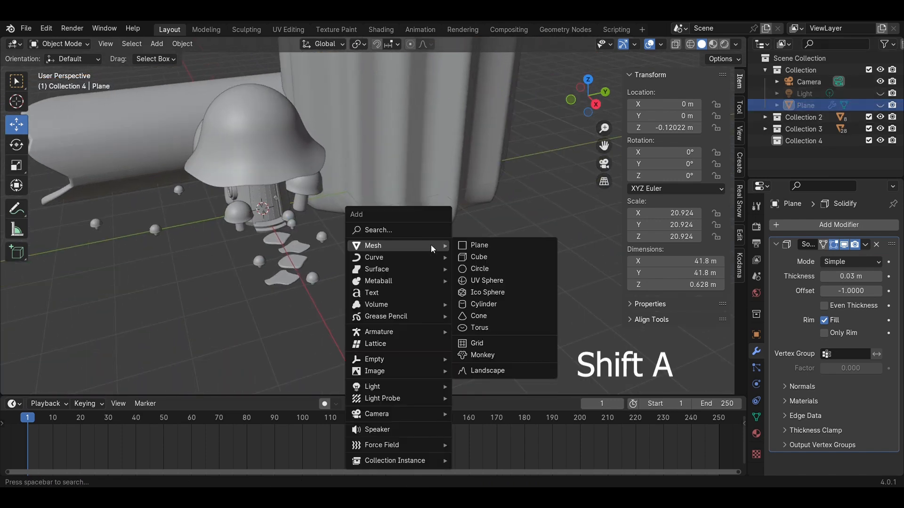
pyautogui.click(487, 281)
pyautogui.press('s')
pyautogui.click(283, 230)
pyautogui.press('g')
pyautogui.click(533, 325)
pyautogui.press('s')
pyautogui.click(484, 288)
pyautogui.scroll(4, 498, 293)
pyautogui.keyDown('shift'); pyautogui.moveTo(583, 314); pyautogui.dragTo(446, 235, button='middle'); pyautogui.keyUp('shift')
pyautogui.scroll(3, 446, 233)
# Step: Pull the small sphere's top vertex up along Z with proportional editing to form a pointed blade about 0.56 m tall
pyautogui.press('Tab')
pyautogui.keyDown('shift'); pyautogui.moveTo(403, 266); pyautogui.dragTo(460, 287, button='middle'); pyautogui.keyUp('shift')
pyautogui.press('1')
pyautogui.click(494, 296)
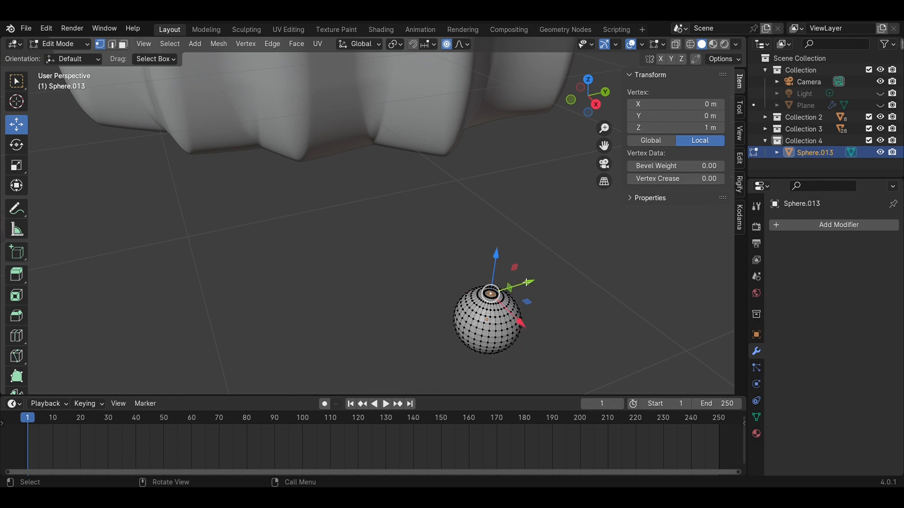
pyautogui.click(595, 104)
pyautogui.press('KP_Decimal')
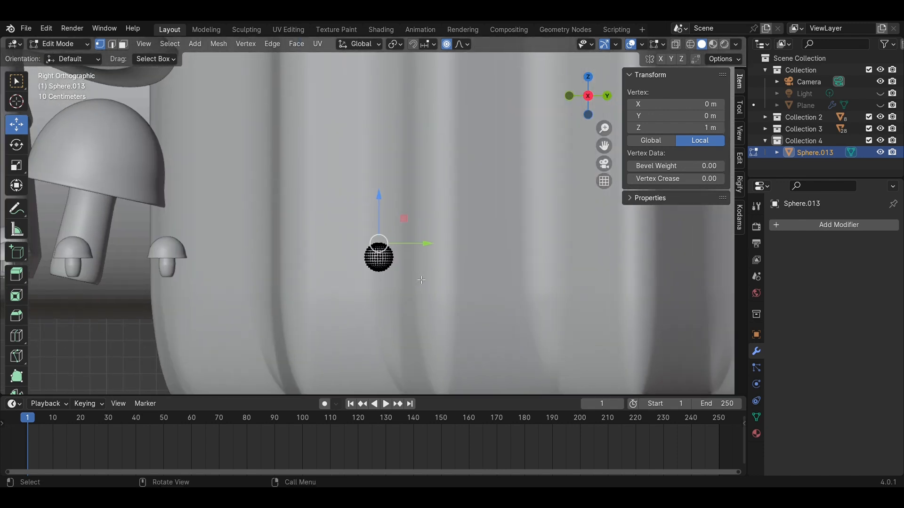
pyautogui.press('g')
pyautogui.press('z')
pyautogui.scroll(17, 386, 201)
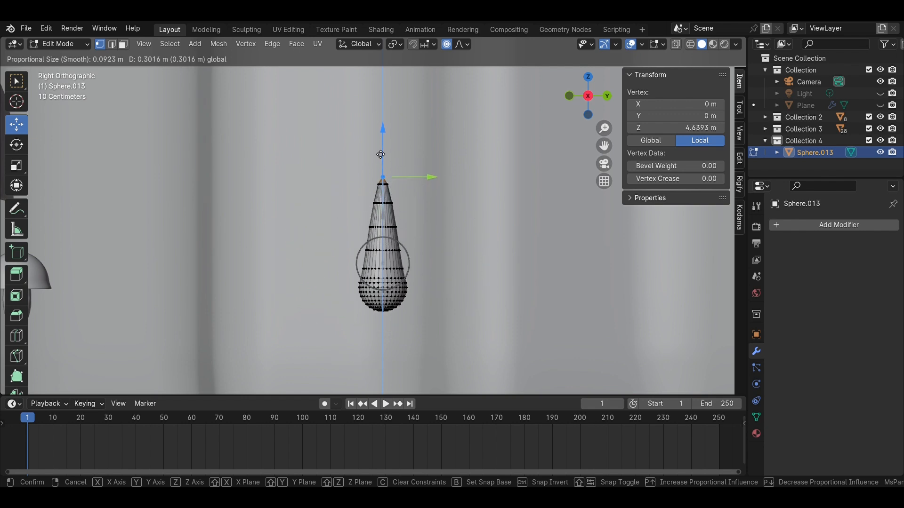
pyautogui.scroll(-2, 381, 162)
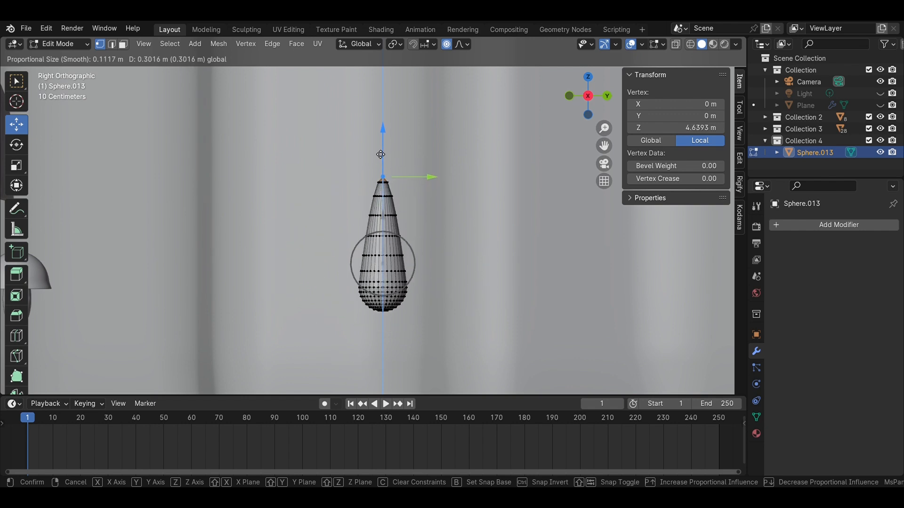
pyautogui.click(372, 128)
pyautogui.click(439, 214)
pyautogui.scroll(-4, 439, 213)
pyautogui.press('Tab')
# Step: Duplicate the pointed blade about 0.19 m along Y and view the copy from the right side
pyautogui.moveTo(393, 292); pyautogui.dragTo(564, 344, button='middle')
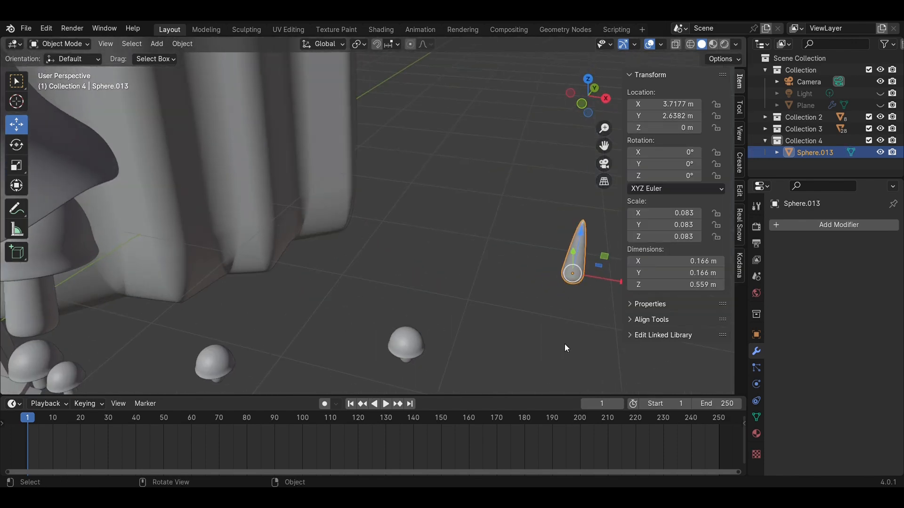
pyautogui.click(552, 306)
pyautogui.keyDown('shift'); pyautogui.moveTo(553, 305); pyautogui.dragTo(464, 277, button='middle'); pyautogui.keyUp('shift')
pyautogui.click(481, 235)
pyautogui.moveTo(516, 256); pyautogui.dragTo(442, 267, button='middle')
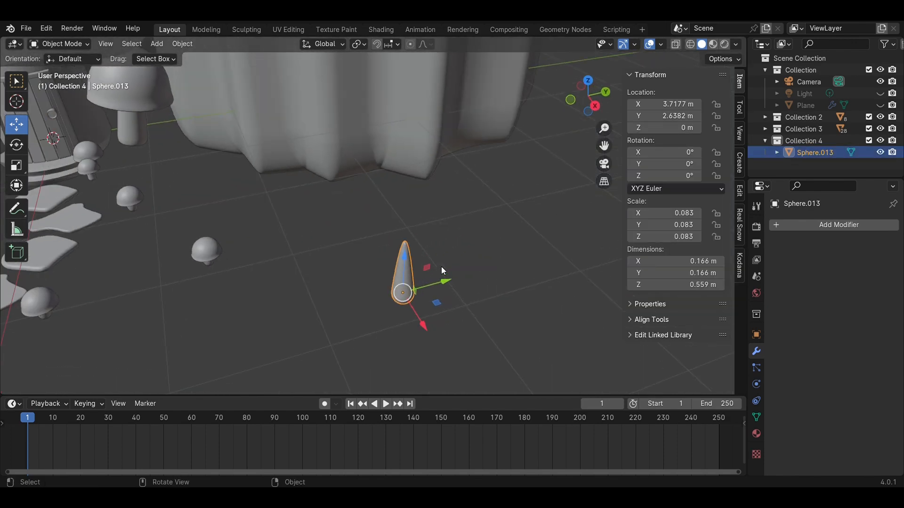
pyautogui.hotkey('shift', 'd')
pyautogui.press('y')
pyautogui.click(459, 278)
pyautogui.click(594, 107)
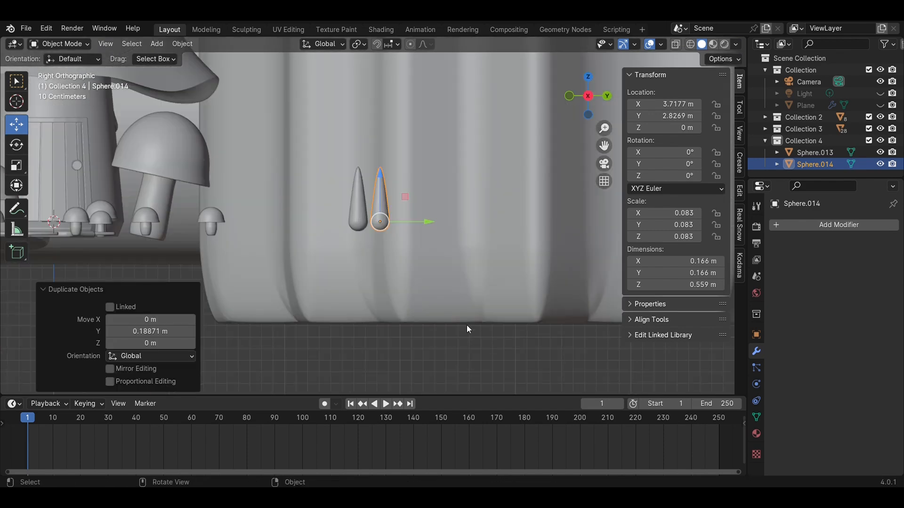
# Step: Tilt the second blade outward about 14.3°, scale it down to 0.063, and move it about -0.13 m along Y against the first
pyautogui.press('r')
pyautogui.click(432, 264)
pyautogui.press('s')
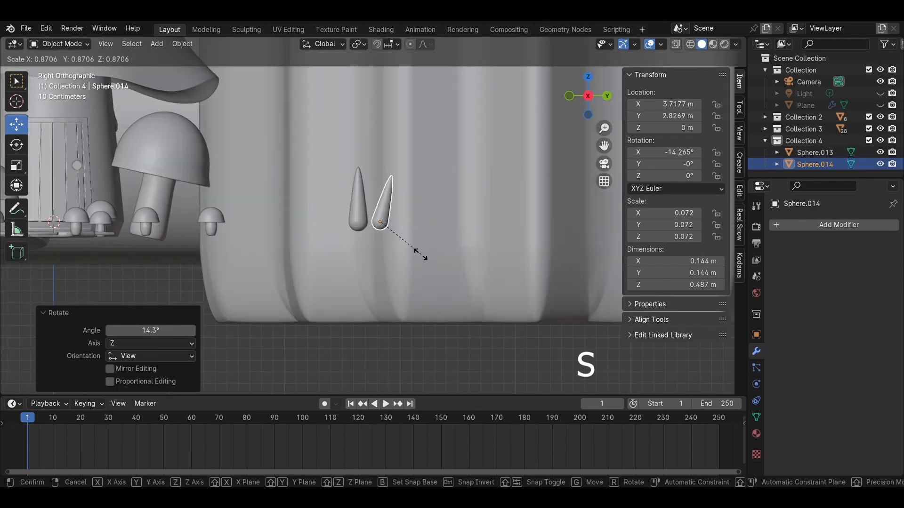
pyautogui.click(420, 255)
pyautogui.moveTo(402, 218); pyautogui.dragTo(389, 235)
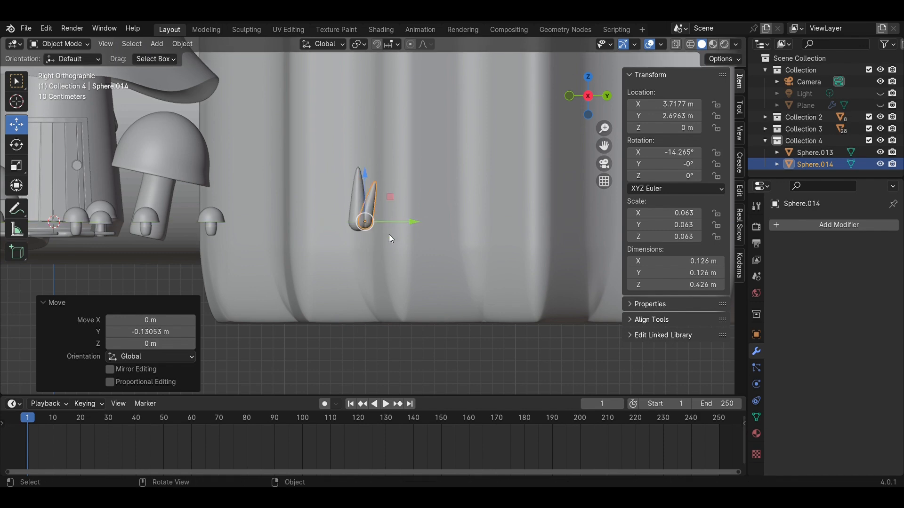
# Step: Select both blades and shade them smooth
pyautogui.scroll(-2, 389, 234)
pyautogui.scroll(5, 393, 239)
pyautogui.keyDown('shift'); pyautogui.click(390, 241); pyautogui.keyUp('shift')
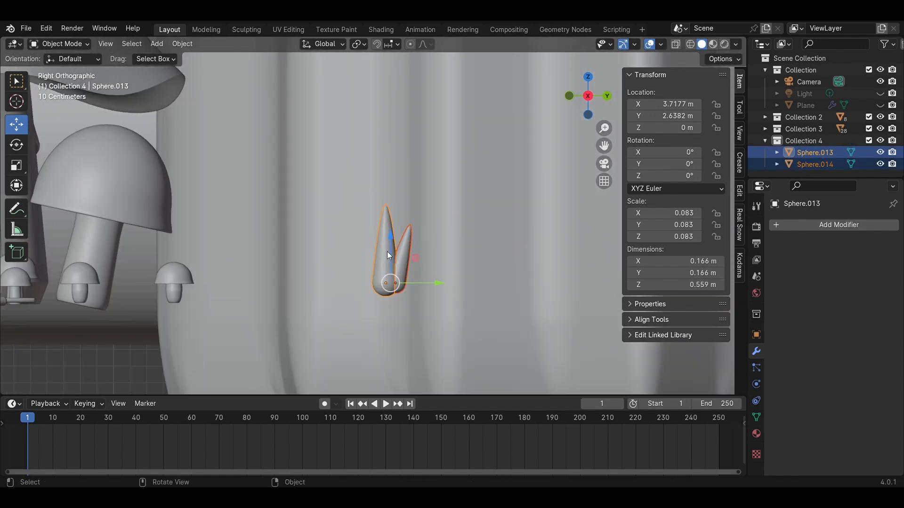
pyautogui.rightClick(380, 249)
pyautogui.click(381, 250)
pyautogui.click(794, 227)
pyautogui.rightClick(386, 230)
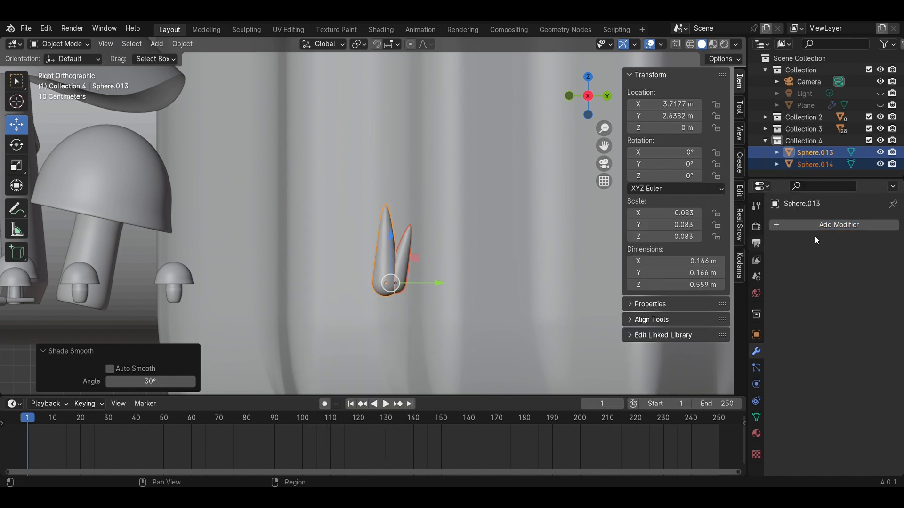
# Step: Join the two blades into a single object with the smaller blade as the active one
pyautogui.click(408, 264)
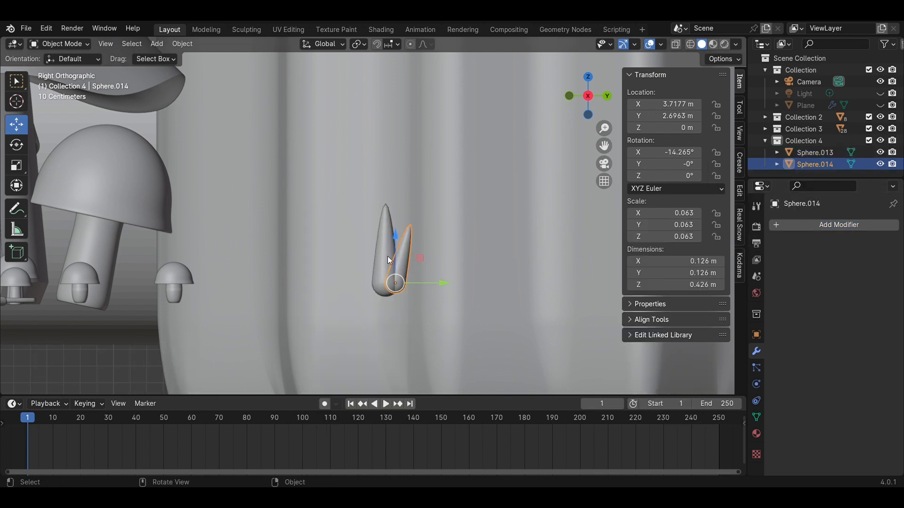
pyautogui.click(388, 256)
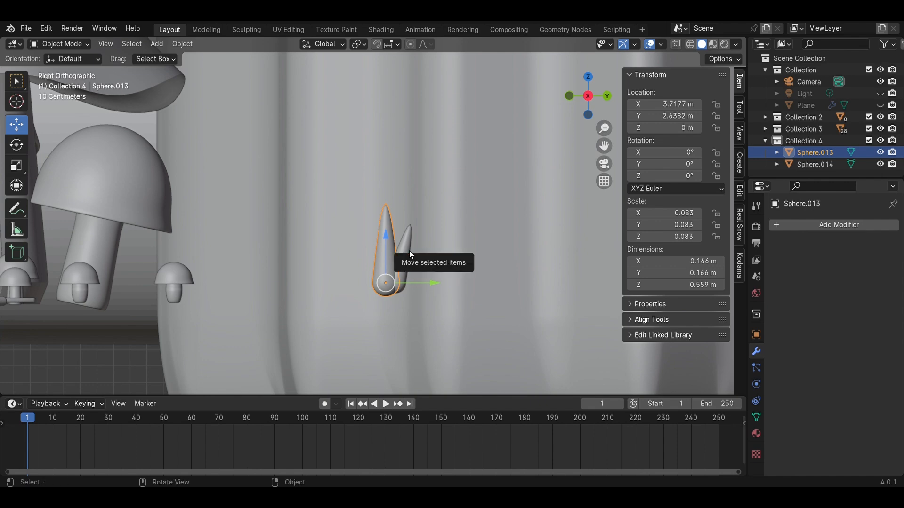
pyautogui.keyDown('shift'); pyautogui.click(408, 250); pyautogui.keyUp('shift')
pyautogui.rightClick(408, 250)
pyautogui.click(400, 285)
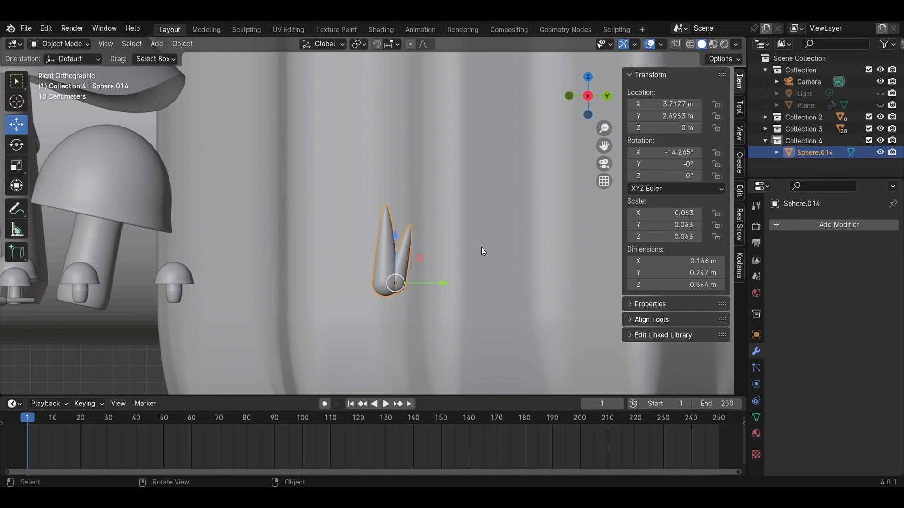
# Step: Move the joined blades beside the mushroom house at about X -0.75 m, Y -1.68 m, and check the placement in perspective
pyautogui.click(588, 77)
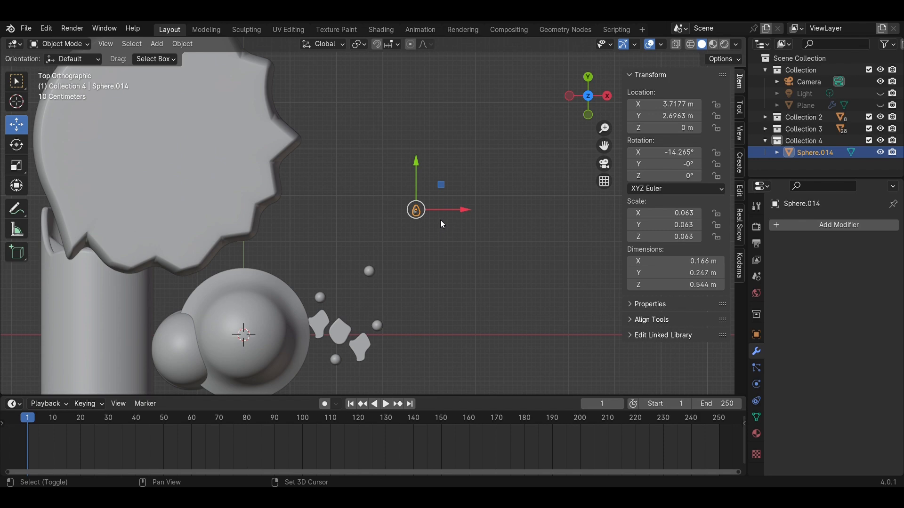
pyautogui.keyDown('shift'); pyautogui.moveTo(438, 221); pyautogui.dragTo(527, 108, button='middle'); pyautogui.keyUp('shift')
pyautogui.moveTo(508, 72); pyautogui.dragTo(320, 297)
pyautogui.moveTo(298, 245); pyautogui.dragTo(298, 252)
pyautogui.click(405, 295)
pyautogui.moveTo(437, 289); pyautogui.dragTo(186, 241, button='middle')
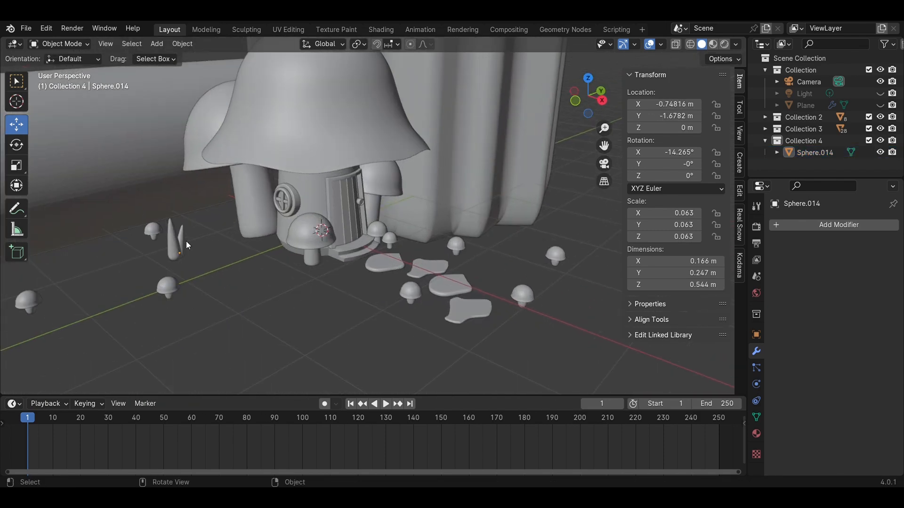
# Step: Make a linked copy of the blade clump about 1.91 m along X, and another from it about -1.46 m along Y
pyautogui.click(588, 77)
pyautogui.click(332, 234)
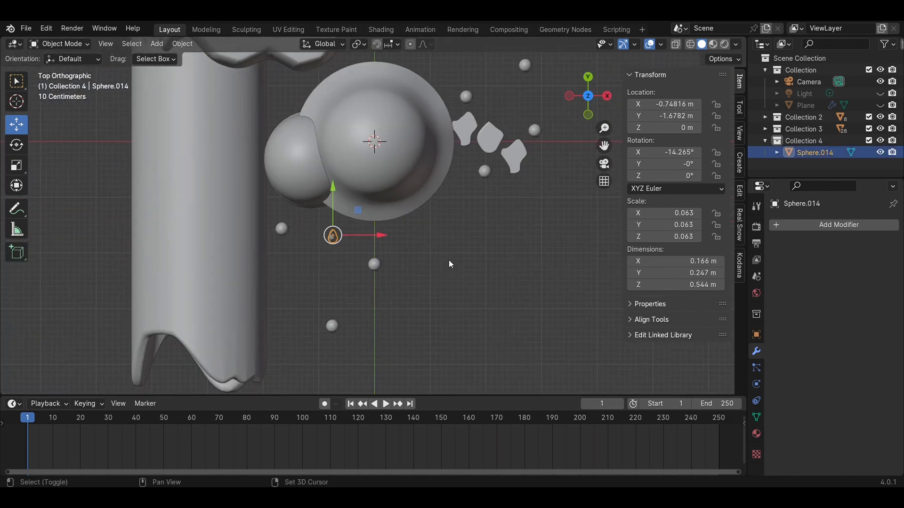
pyautogui.hotkey('shift', 'd')
pyautogui.press('x')
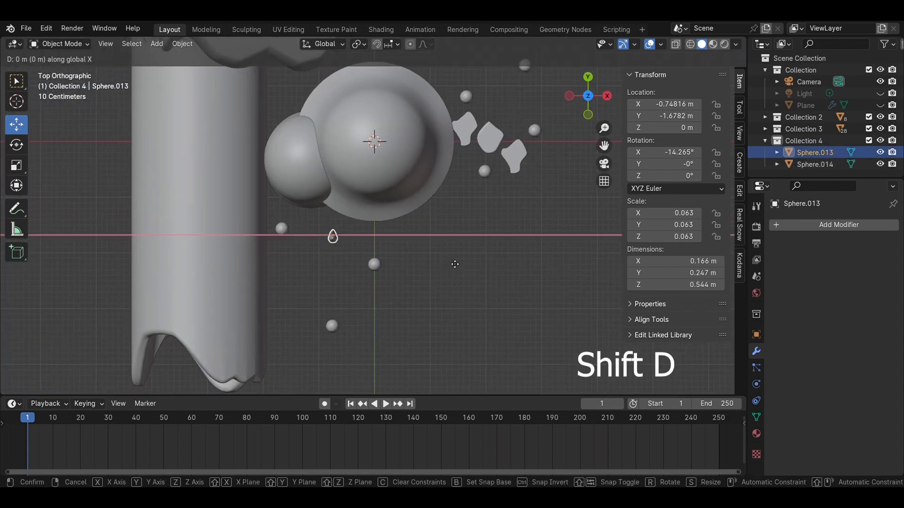
pyautogui.click(555, 264)
pyautogui.hotkey('shift', 'd')
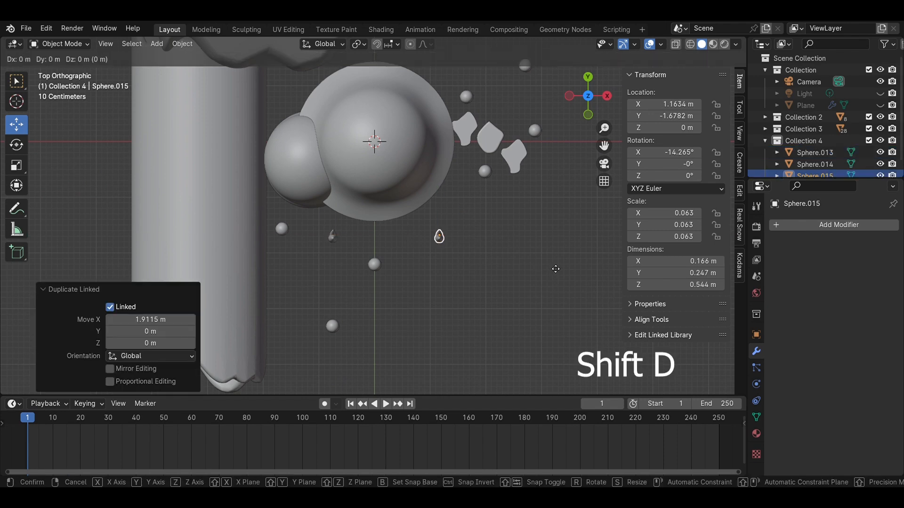
pyautogui.press('y')
pyautogui.click(502, 346)
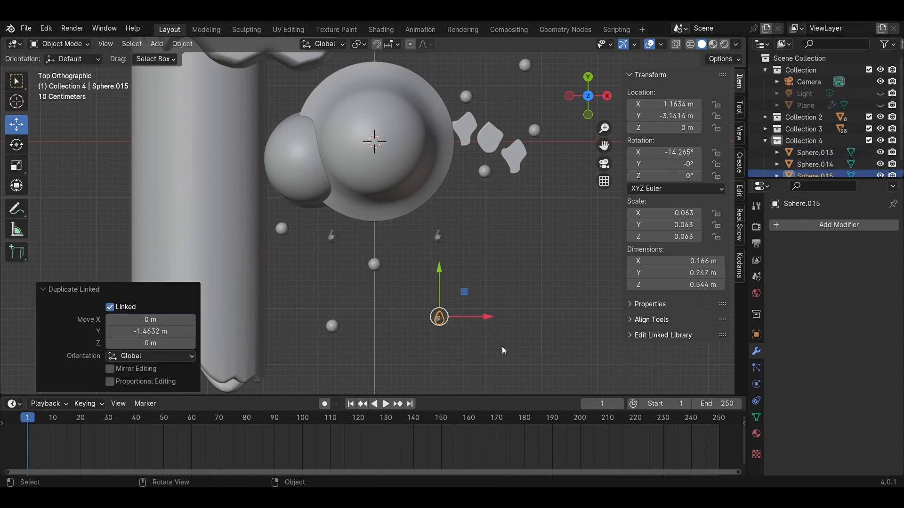
# Step: Place a linked clump copy near the log at about X -1.32 m, Y -2.63 m, and another about 1.67 m along X from it
pyautogui.hotkey('shift', 'd')
pyautogui.press('y')
pyautogui.press('x')
pyautogui.click(332, 300)
pyautogui.moveTo(309, 276); pyautogui.dragTo(307, 247)
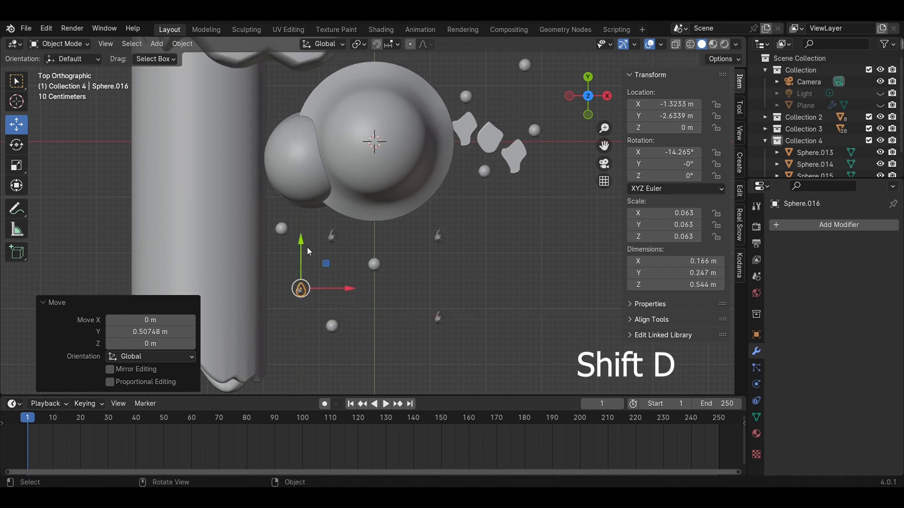
pyautogui.hotkey('shift', 'd')
pyautogui.press('x')
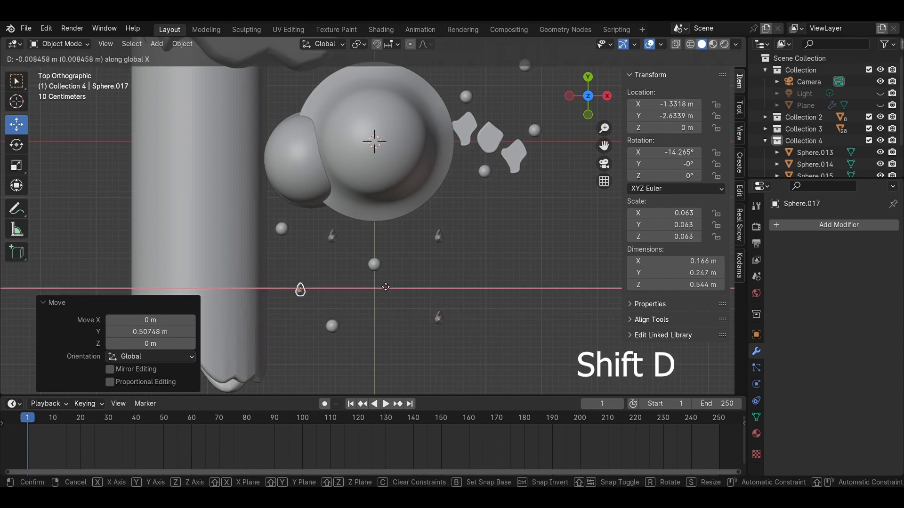
pyautogui.click(476, 300)
# Step: Make another linked clump copy and place it beside the stepping-stone path at about X 1.52 m, Y -0.81 m
pyautogui.hotkey('shift', 'd')
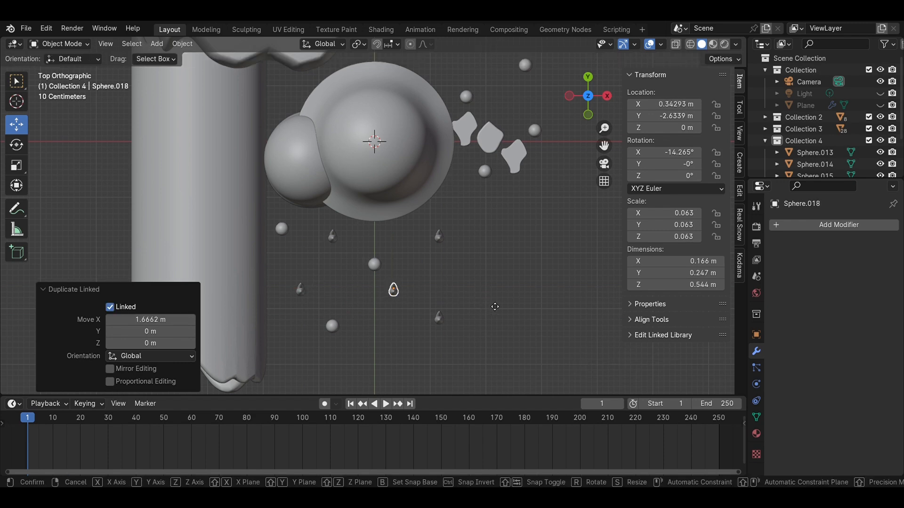
pyautogui.press('y')
pyautogui.click(484, 245)
pyautogui.moveTo(436, 230); pyautogui.dragTo(514, 229)
pyautogui.moveTo(472, 194); pyautogui.dragTo(495, 148)
pyautogui.moveTo(514, 197); pyautogui.dragTo(502, 197)
# Step: Duplicate the clump beside the path along Y, and shift the copy along X and Y to a spot just outside it
pyautogui.hotkey('shift', 'd')
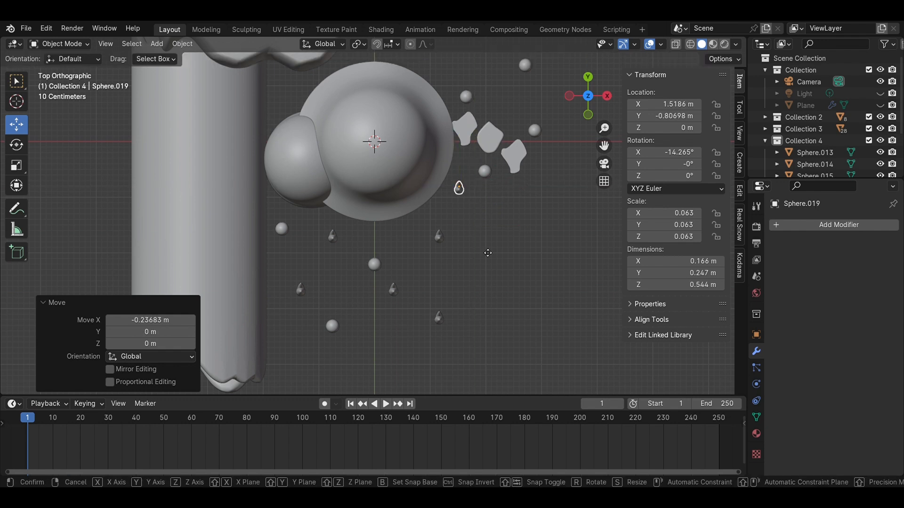
pyautogui.press('y')
pyautogui.click(488, 328)
pyautogui.moveTo(493, 263); pyautogui.dragTo(529, 270)
pyautogui.moveTo(501, 219); pyautogui.dragTo(504, 177)
# Step: Randomize the transforms of all seven blade clumps with location X -0.26 m, rotation X -8.5° and rotation Y 18°
pyautogui.keyDown('shift'); pyautogui.click(459, 188); pyautogui.keyUp('shift')
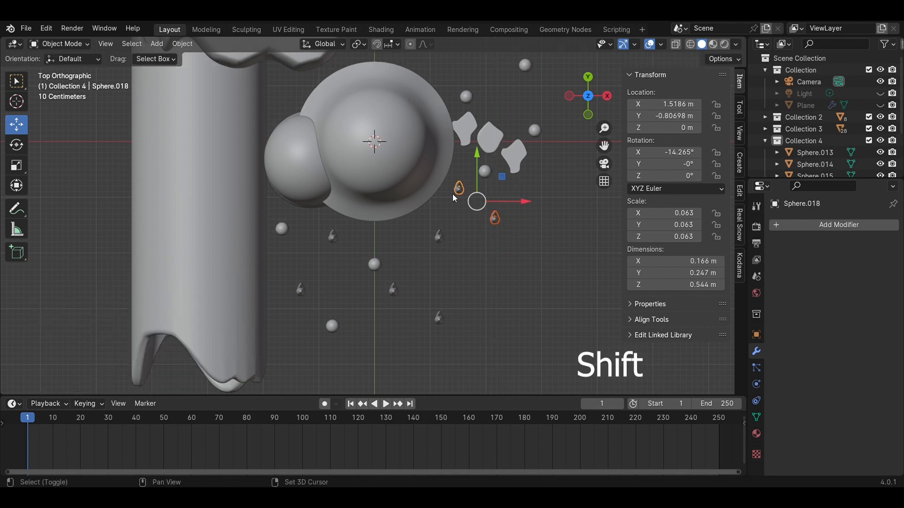
pyautogui.keyDown('shift'); pyautogui.click(439, 236); pyautogui.keyUp('shift')
pyautogui.keyDown('shift'); pyautogui.click(393, 290); pyautogui.keyUp('shift')
pyautogui.keyDown('shift'); pyautogui.click(441, 319); pyautogui.keyUp('shift')
pyautogui.keyDown('shift'); pyautogui.click(332, 237); pyautogui.keyUp('shift')
pyautogui.keyDown('shift'); pyautogui.click(302, 289); pyautogui.keyUp('shift')
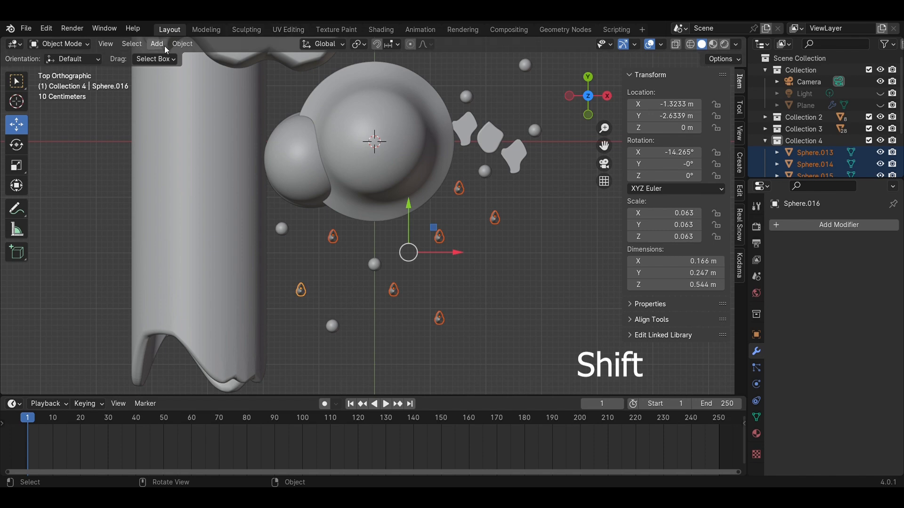
pyautogui.click(182, 44)
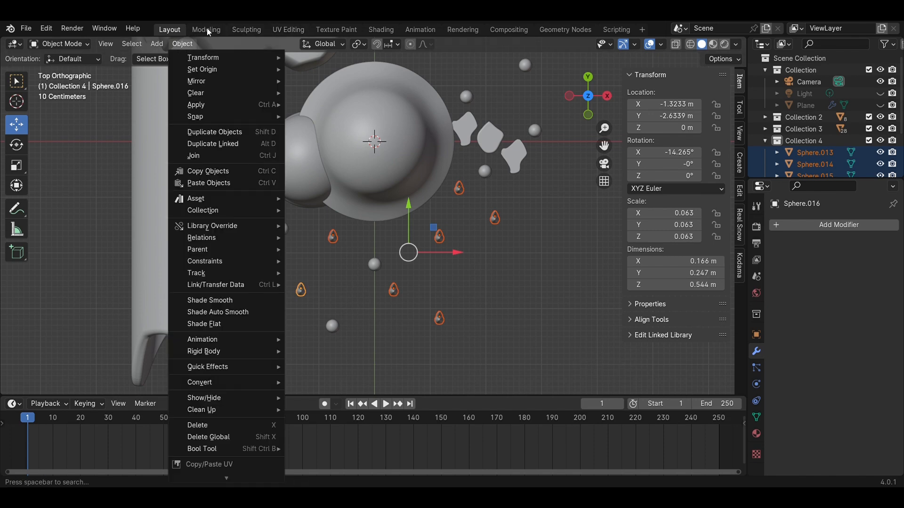
pyautogui.moveTo(213, 57)
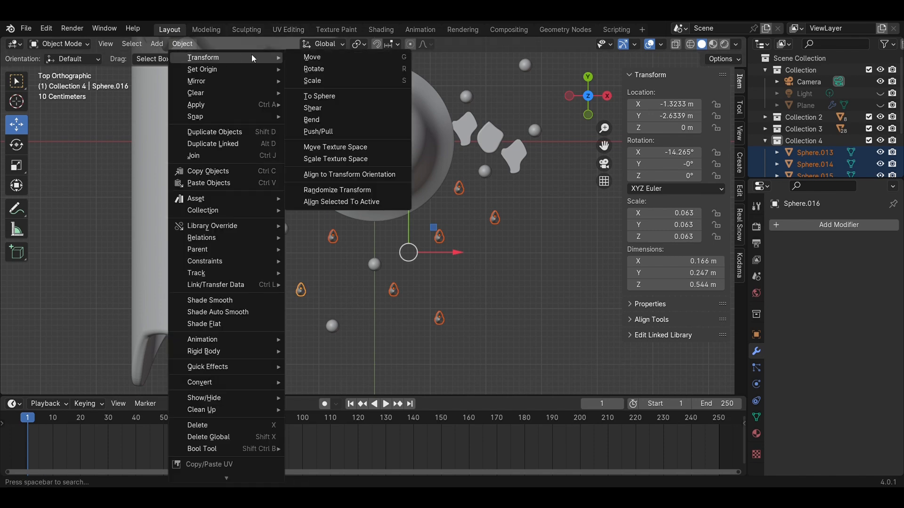
pyautogui.click(349, 190)
pyautogui.moveTo(163, 247); pyautogui.dragTo(141, 248)
pyautogui.moveTo(147, 296); pyautogui.dragTo(165, 307)
pyautogui.scroll(1, 469, 308)
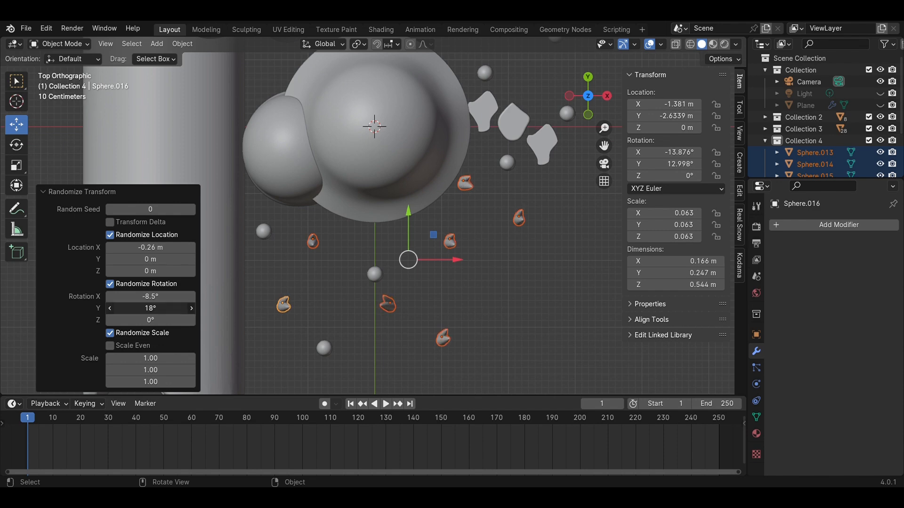
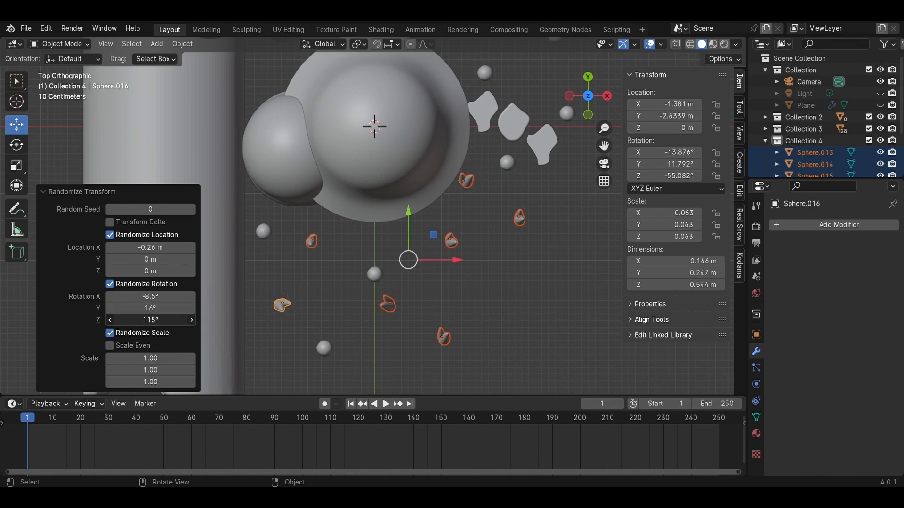
# Step: Deselect the randomized blade clumps, save the file, and view the scene through the camera
pyautogui.click(594, 342)
pyautogui.moveTo(589, 327); pyautogui.dragTo(430, 241, button='middle')
pyautogui.hotkey('ctrl', 's')
pyautogui.press('KP_0')
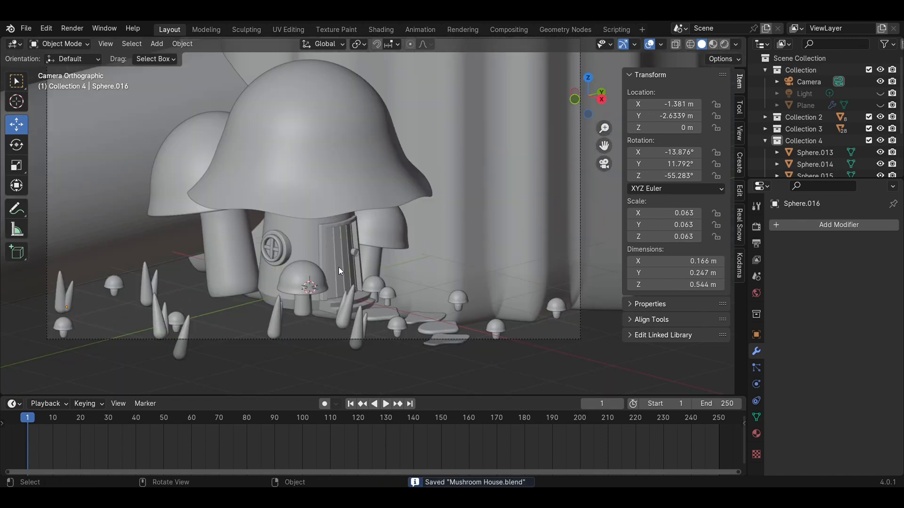
# Step: Show the ground plane and lower all seven blade clumps along Z to -0.1772 m so they sit in the ground
pyautogui.click(879, 105)
pyautogui.keyDown('shift'); pyautogui.click(353, 324); pyautogui.keyUp('shift')
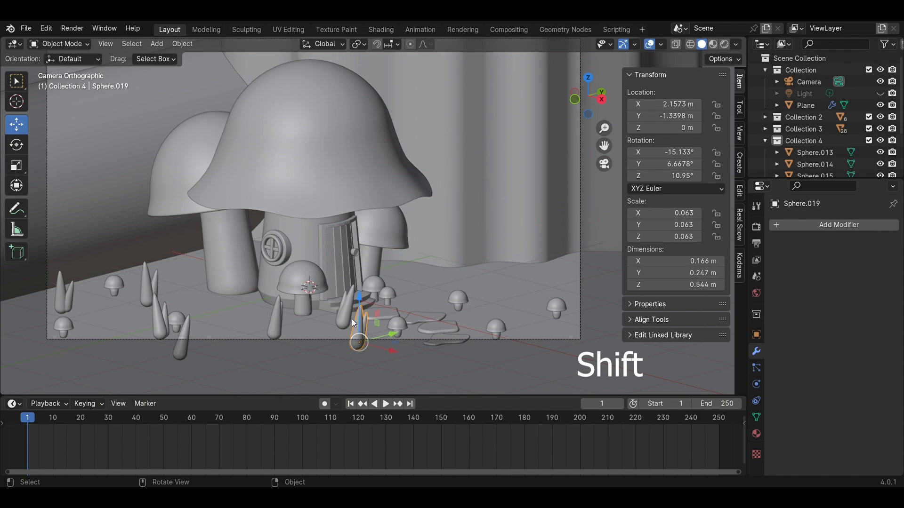
pyautogui.keyDown('shift'); pyautogui.click(292, 320); pyautogui.keyUp('shift')
pyautogui.moveTo(366, 335); pyautogui.dragTo(541, 282, button='middle')
pyautogui.click(880, 106)
pyautogui.keyDown('shift'); pyautogui.click(400, 284); pyautogui.keyUp('shift')
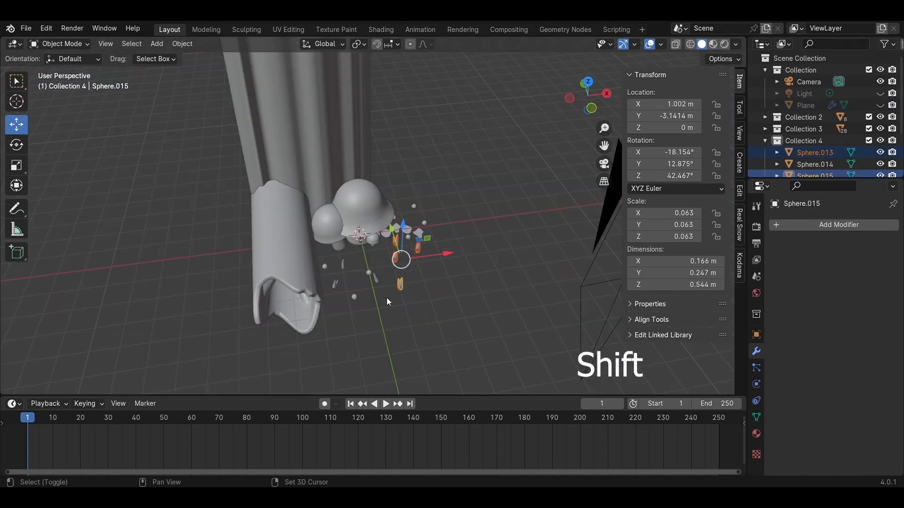
pyautogui.keyDown('shift'); pyautogui.click(377, 279); pyautogui.keyUp('shift')
pyautogui.keyDown('shift'); pyautogui.click(336, 283); pyautogui.keyUp('shift')
pyautogui.keyDown('shift'); pyautogui.click(343, 265); pyautogui.keyUp('shift')
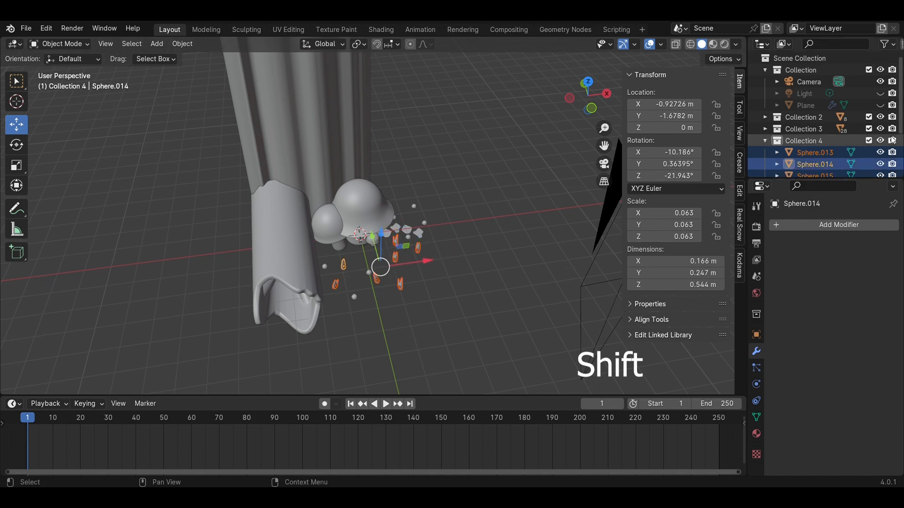
pyautogui.click(880, 105)
pyautogui.click(591, 109)
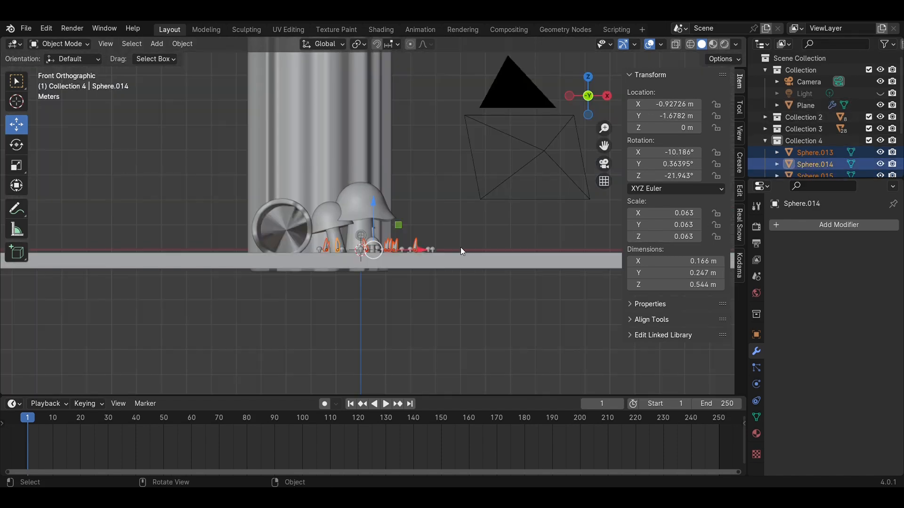
pyautogui.scroll(6, 433, 260)
pyautogui.moveTo(368, 270); pyautogui.dragTo(369, 283)
pyautogui.click(510, 253)
pyautogui.moveTo(553, 253); pyautogui.dragTo(481, 303, button='middle')
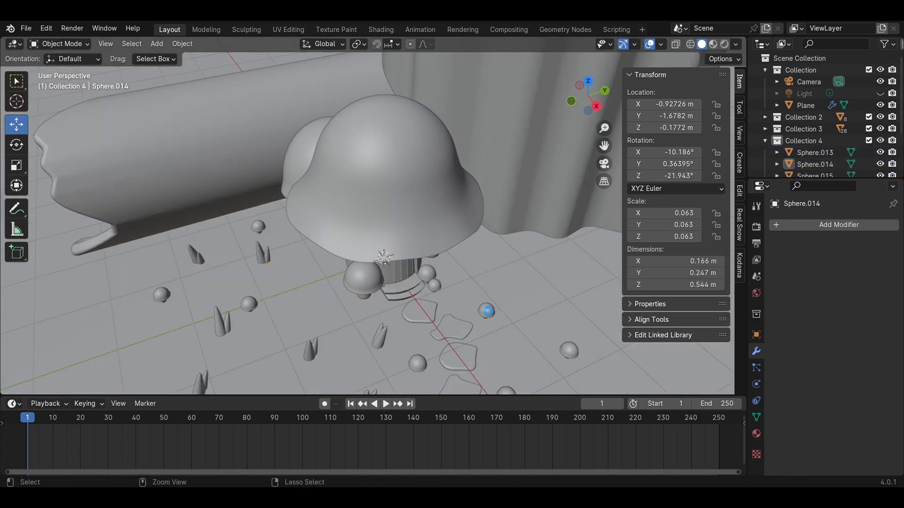
# Step: Save the file and check the lowered clumps through the camera
pyautogui.hotkey('ctrl', 's')
pyautogui.scroll(-3, 481, 303)
pyautogui.press('KP_0')
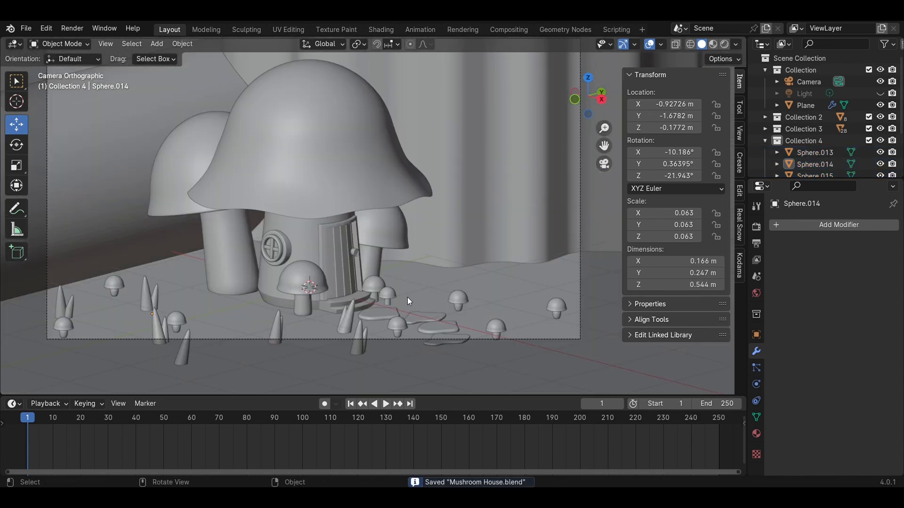
pyautogui.scroll(-2, 407, 297)
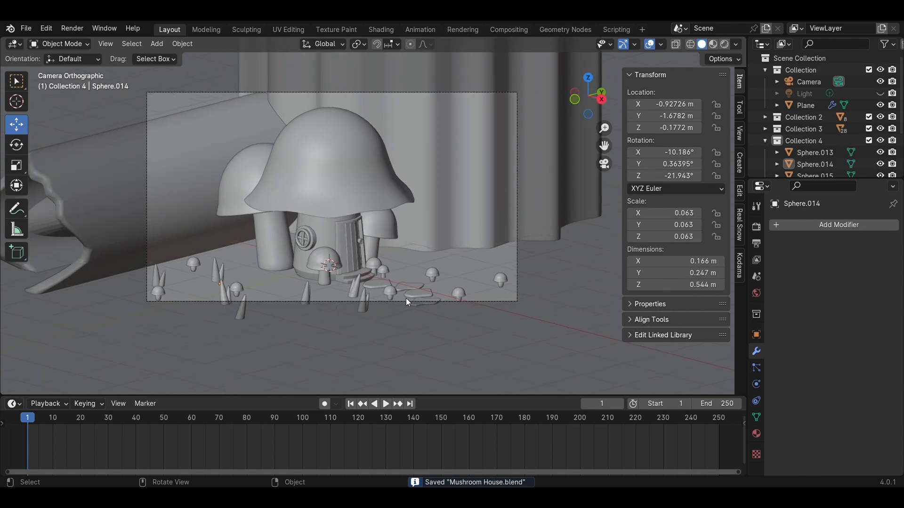
# Step: Hide the ground plane and make linked copies of two clumps beside the stone path, offset 2.5335 m along Y
pyautogui.click(587, 78)
pyautogui.click(880, 105)
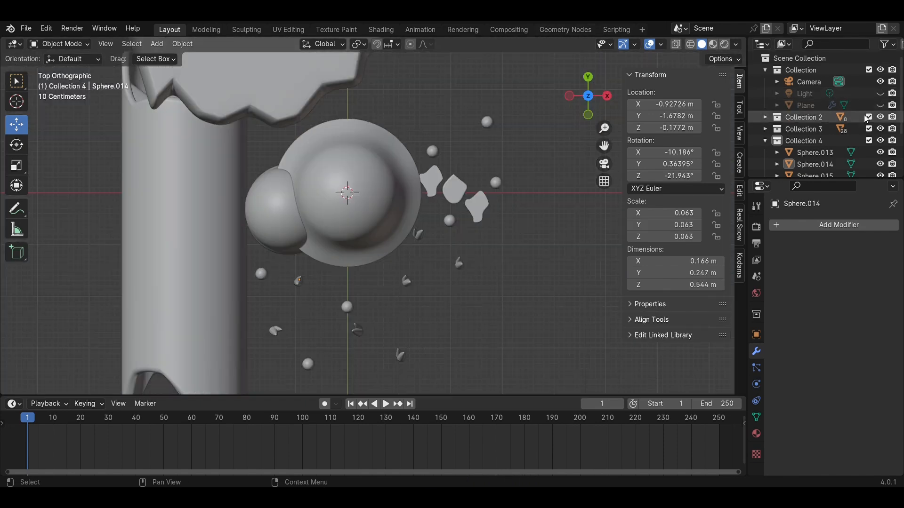
pyautogui.keyDown('shift'); pyautogui.click(416, 234); pyautogui.keyUp('shift')
pyautogui.keyDown('shift'); pyautogui.moveTo(492, 239); pyautogui.dragTo(413, 303, button='middle'); pyautogui.keyUp('shift')
pyautogui.hotkey('shift', 'd')
pyautogui.press('y')
pyautogui.click(474, 165)
# Step: Rotate the two copied clumps about half a turn in top view and move them -0.60148 m along X
pyautogui.press('r')
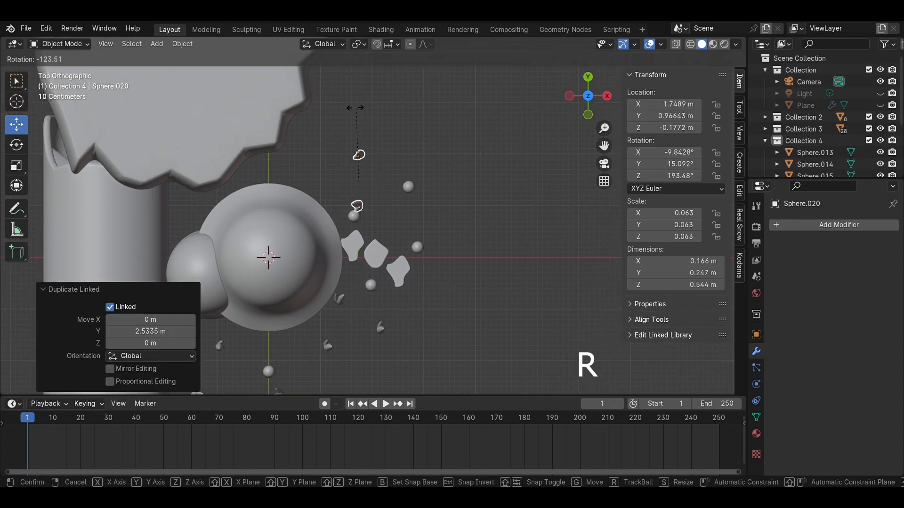
pyautogui.click(270, 133)
pyautogui.moveTo(406, 184); pyautogui.dragTo(375, 184)
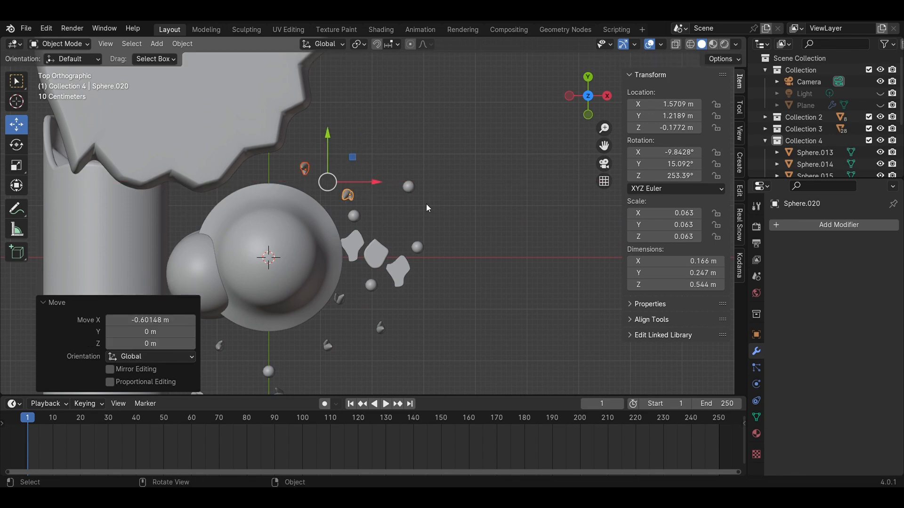
pyautogui.click(425, 204)
# Step: Make a linked copy of the clump nearest the path 1.203 m along Y and rotate it about 95°
pyautogui.click(351, 194)
pyautogui.hotkey('shift', 'd')
pyautogui.press('y')
pyautogui.click(421, 159)
pyautogui.press('r')
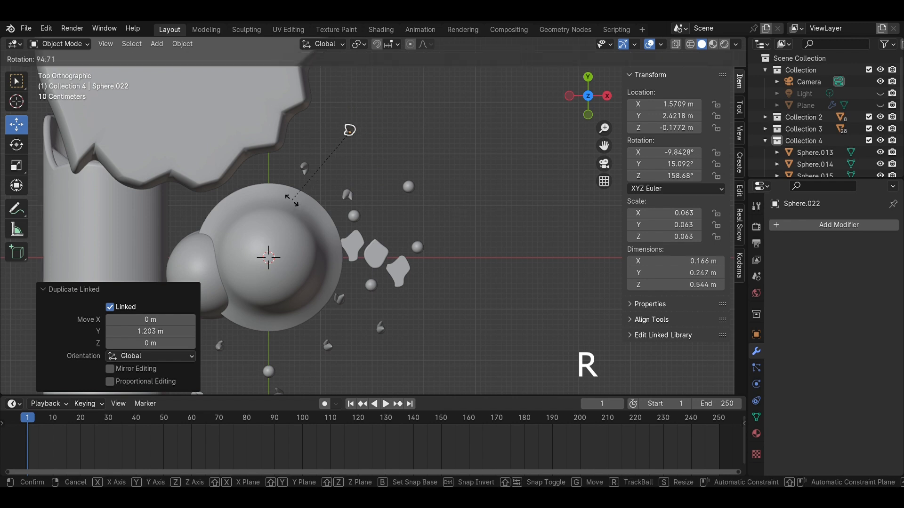
pyautogui.click(292, 198)
# Step: Make another linked copy of the clump nearest the path and place it at about X 2.71 m, Y 0.67 m
pyautogui.click(347, 194)
pyautogui.hotkey('alt', 'd')
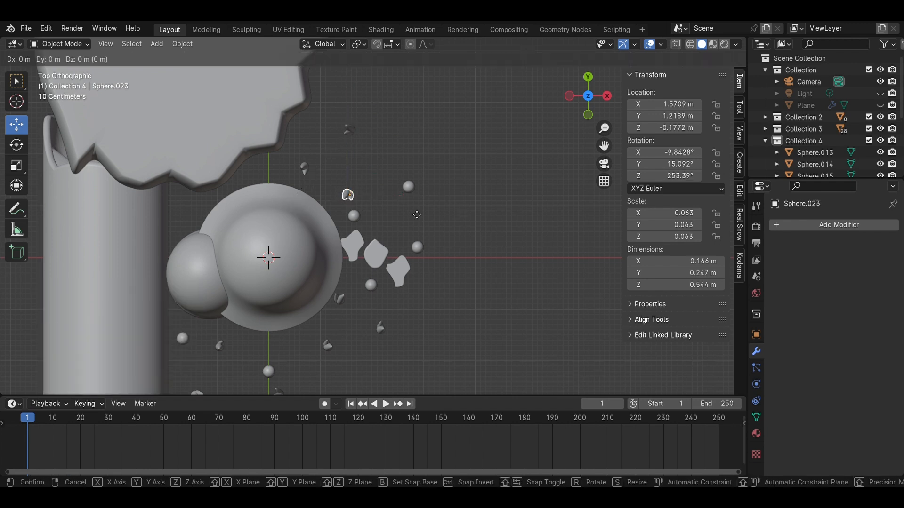
pyautogui.press('x')
pyautogui.click(476, 242)
pyautogui.moveTo(408, 173); pyautogui.dragTo(408, 201)
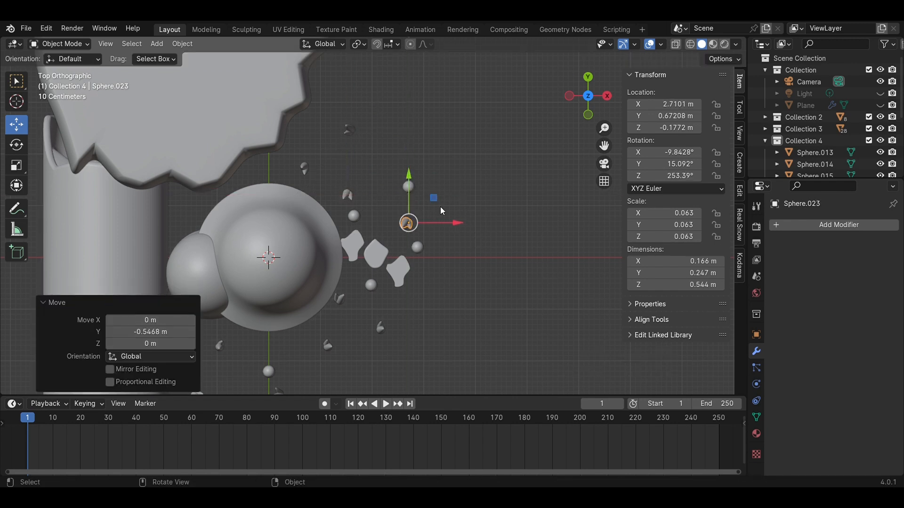
# Step: Duplicate that outer clump about 1.41 m along Y
pyautogui.hotkey('shift', 'd')
pyautogui.press('y')
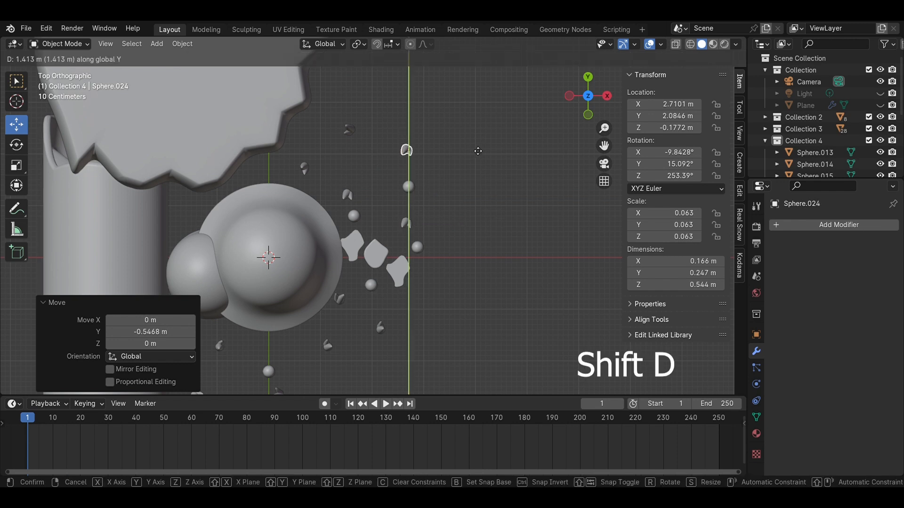
pyautogui.click(477, 151)
# Step: Randomize the transforms of the five new clumps with location X 0.54 m, Y -0.02 m, Z 0 m and rotation X 37°
pyautogui.keyDown('shift'); pyautogui.click(407, 223); pyautogui.keyUp('shift')
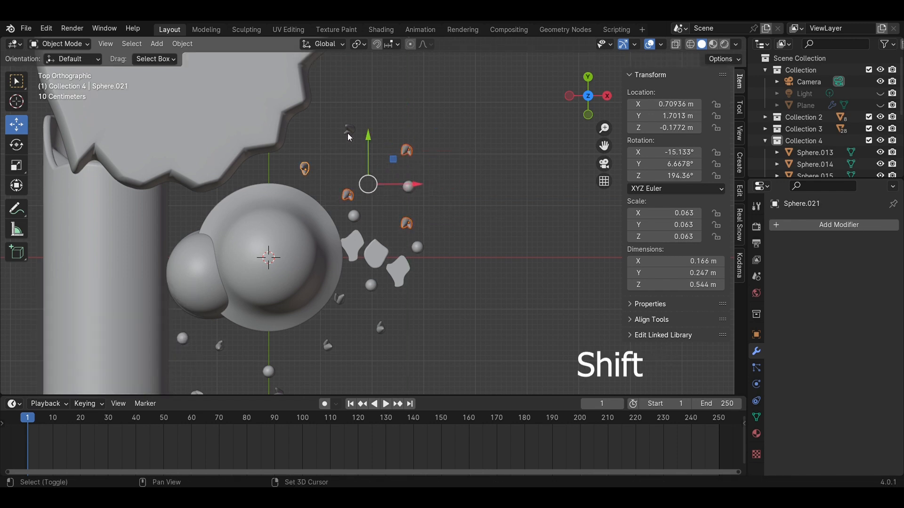
pyautogui.click(184, 44)
pyautogui.moveTo(211, 55)
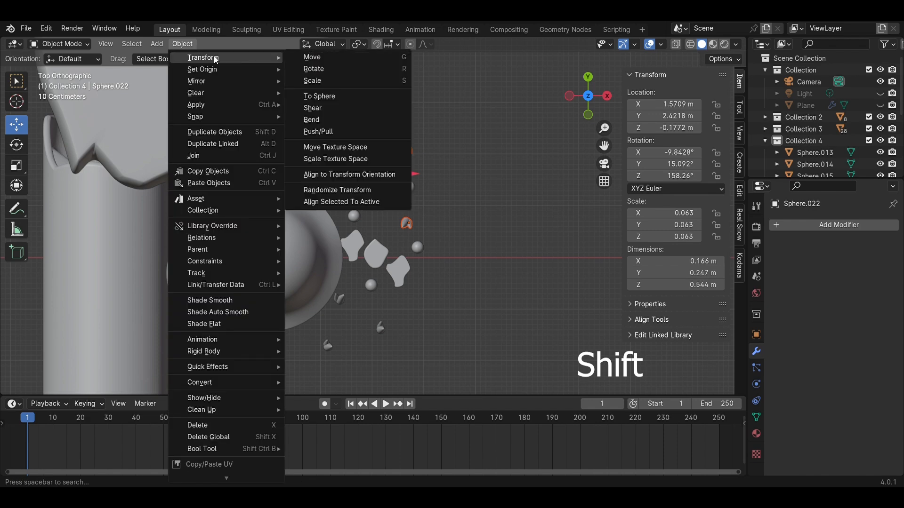
pyautogui.click(329, 190)
pyautogui.moveTo(142, 248)
pyautogui.mouseDown()
pyautogui.moveTo(200, 248)
pyautogui.moveTo(141, 259)
pyautogui.mouseUp()
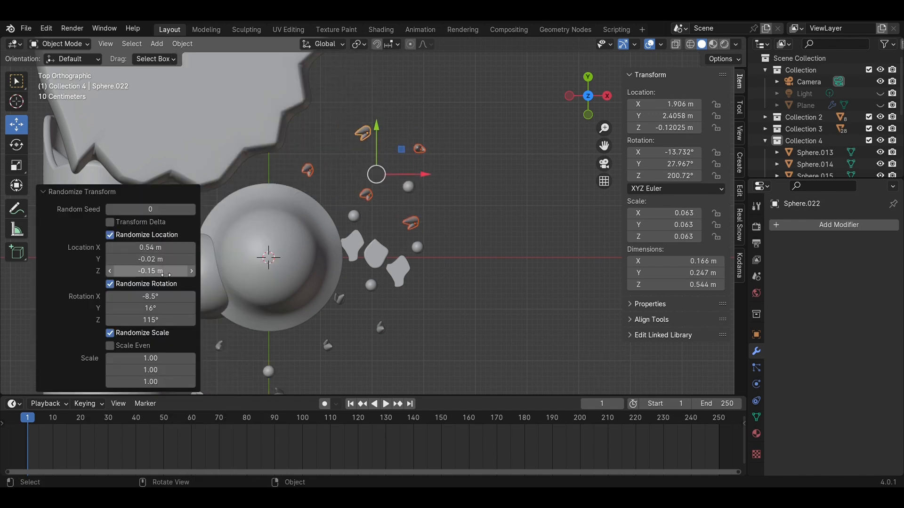
pyautogui.press('Return')
pyautogui.moveTo(153, 297); pyautogui.dragTo(167, 297)
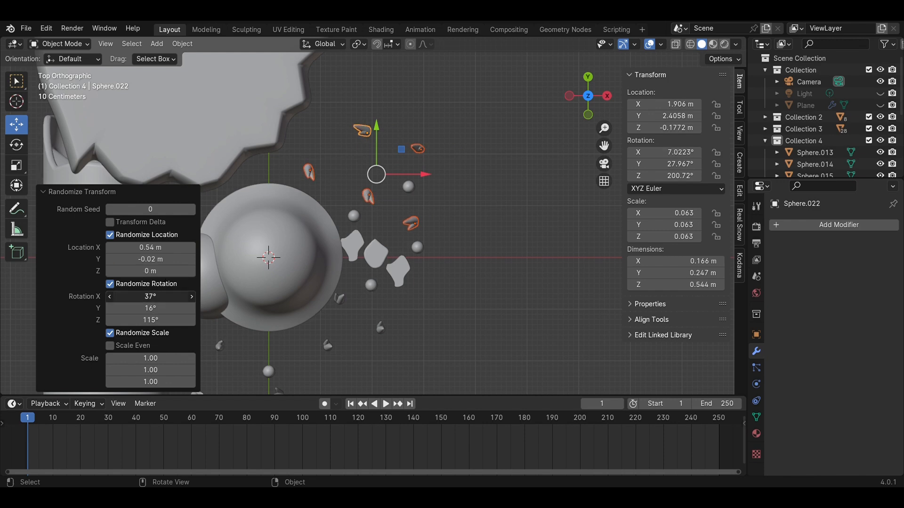
# Step: Show the ground plane in the camera view and save the file
pyautogui.moveTo(581, 272); pyautogui.dragTo(543, 188, button='middle')
pyautogui.press('KP_0')
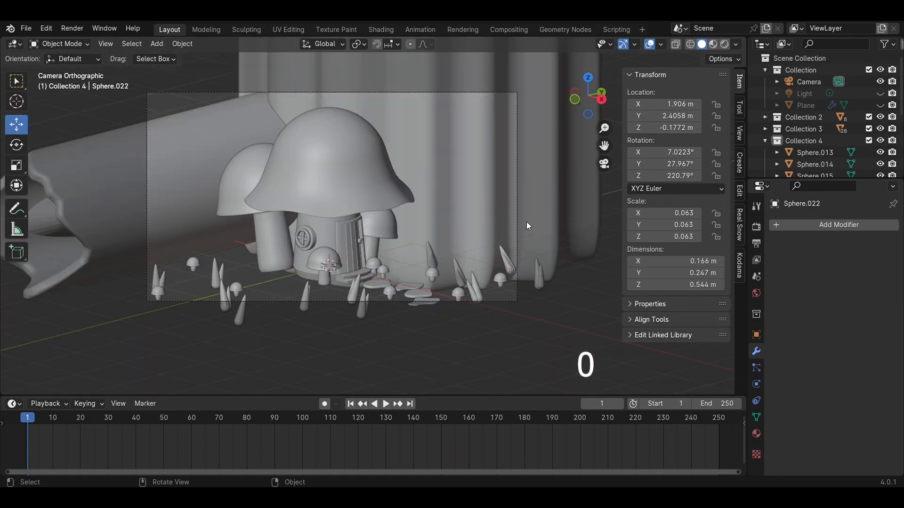
pyautogui.click(879, 104)
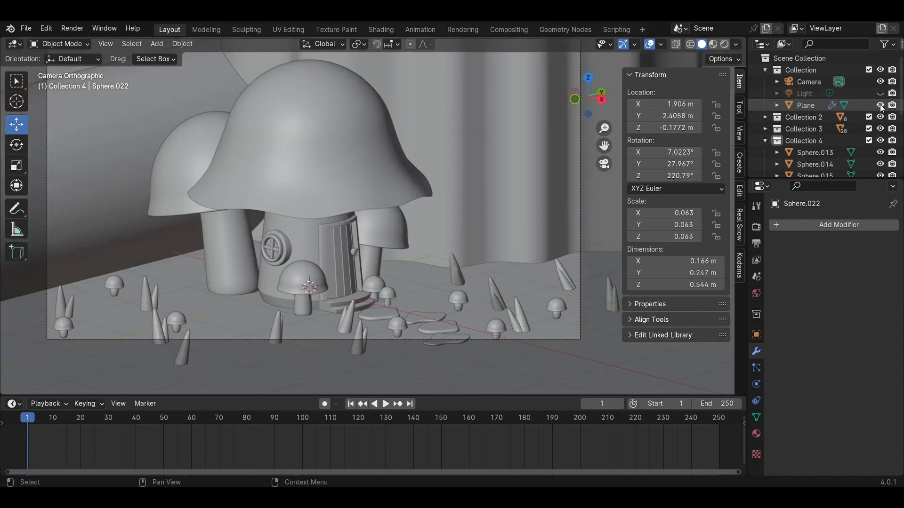
pyautogui.hotkey('ctrl', 's')
# Step: Raise the tilted clump between the small mushrooms beyond the stone path by 0.053356 m along Z
pyautogui.keyDown('shift'); pyautogui.moveTo(550, 291); pyautogui.dragTo(492, 273, button='middle'); pyautogui.keyUp('shift')
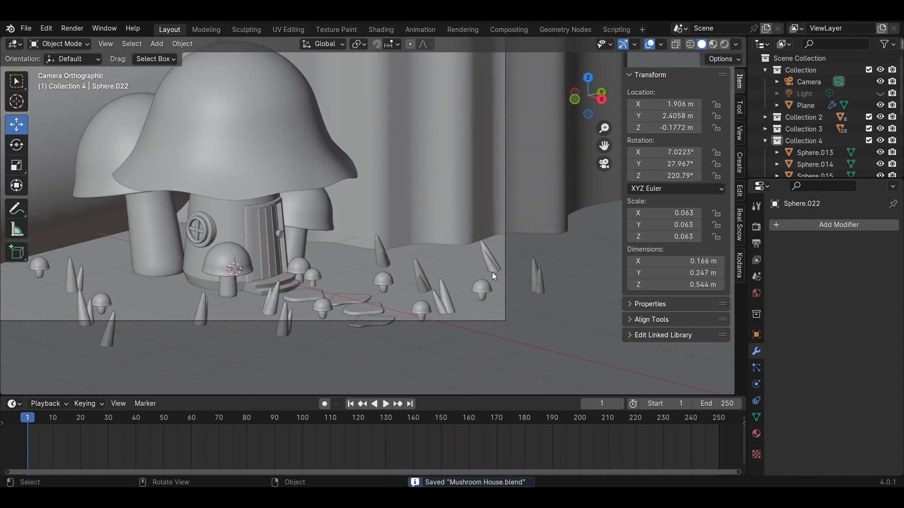
pyautogui.moveTo(492, 252); pyautogui.dragTo(496, 247)
pyautogui.click(425, 277)
pyautogui.moveTo(425, 264); pyautogui.dragTo(425, 260)
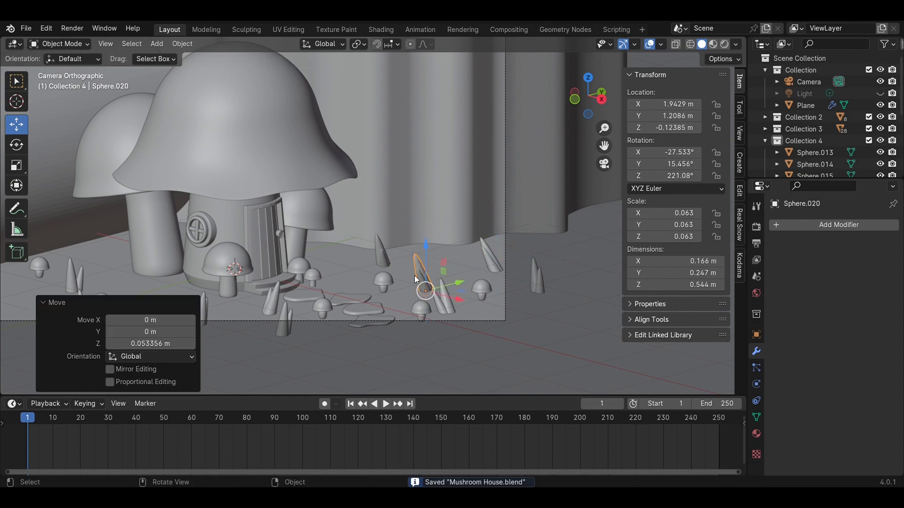
# Step: Preview the camera view in Material Preview and Rendered shading, and unhide the light
pyautogui.scroll(-2, 243, 290)
pyautogui.click(391, 319)
pyautogui.scroll(-3, 399, 306)
pyautogui.scroll(4, 398, 283)
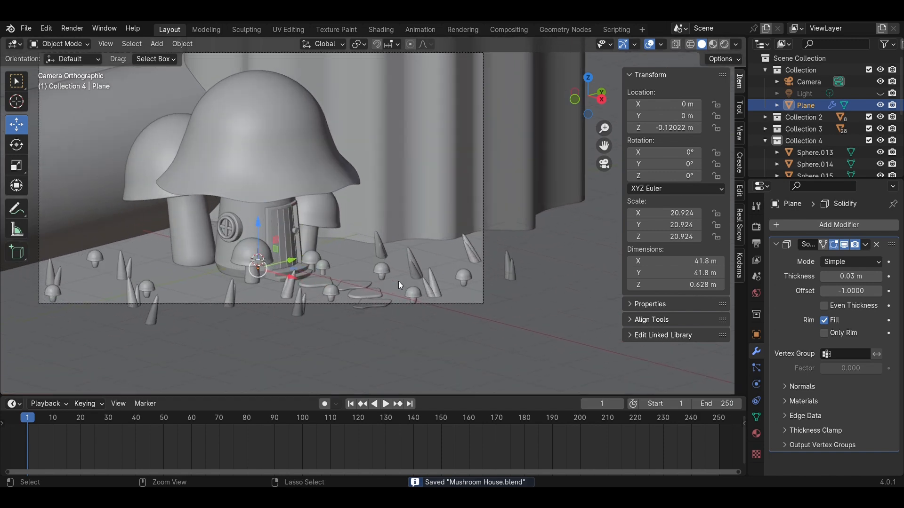
pyautogui.keyDown('shift'); pyautogui.moveTo(411, 195); pyautogui.dragTo(485, 239, button='middle'); pyautogui.keyUp('shift')
pyautogui.scroll(-1, 485, 239)
pyautogui.press('z')
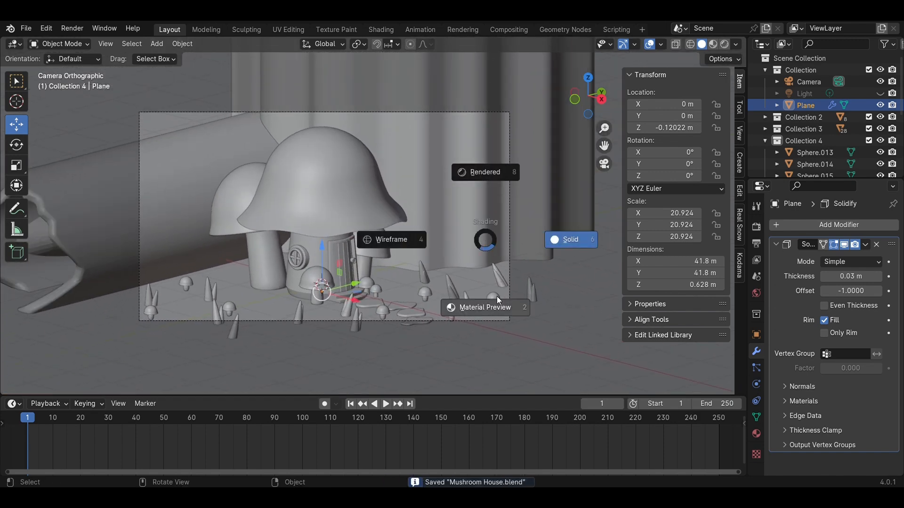
pyautogui.click(497, 297)
pyautogui.press('z')
pyautogui.click(488, 234)
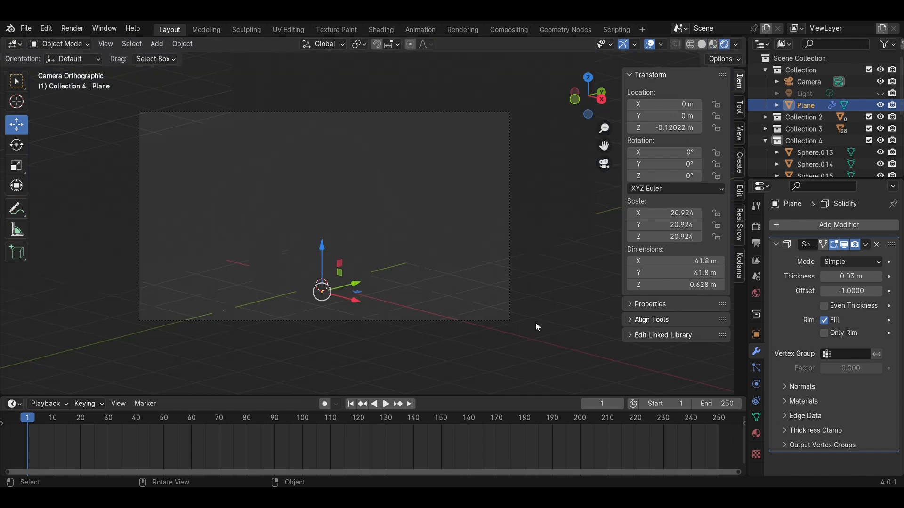
pyautogui.click(879, 93)
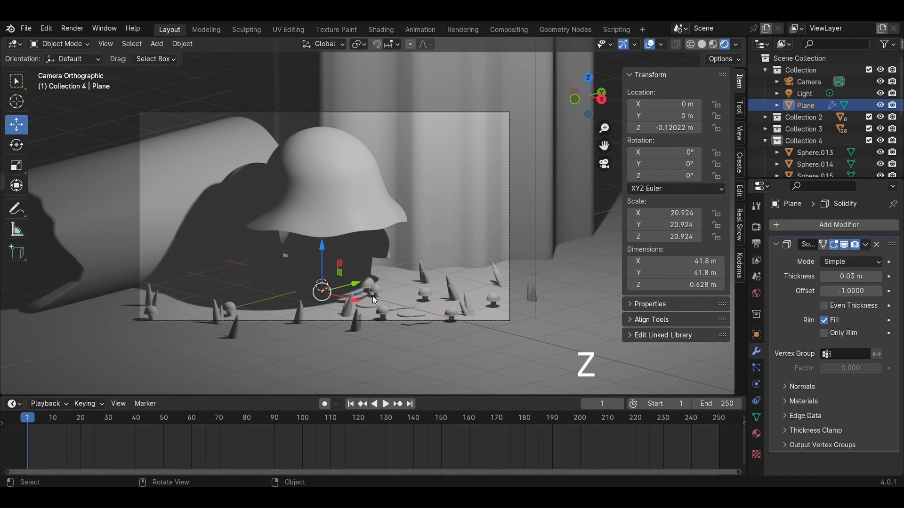
# Step: Return the viewport to Solid shading, looking at the house front, and save the file
pyautogui.press('z')
pyautogui.click(388, 360)
pyautogui.scroll(-3, 385, 336)
pyautogui.moveTo(384, 333)
pyautogui.mouseDown(button='middle')
pyautogui.moveTo(371, 272)
pyautogui.moveTo(484, 200)
pyautogui.mouseUp(button='middle')
pyautogui.hotkey('ctrl', 's')
pyautogui.press('z')
pyautogui.click(558, 202)
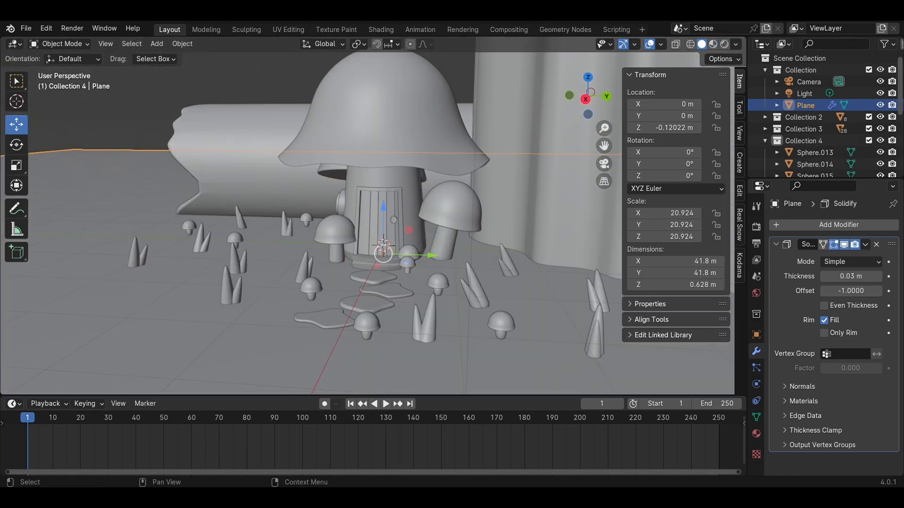
# Step: Add a new mesh plane in top view and move it 4.0831 m along X, past the stone path
pyautogui.scroll(2, 295, 204)
pyautogui.click(386, 117)
pyautogui.moveTo(386, 117); pyautogui.dragTo(436, 171, button='middle')
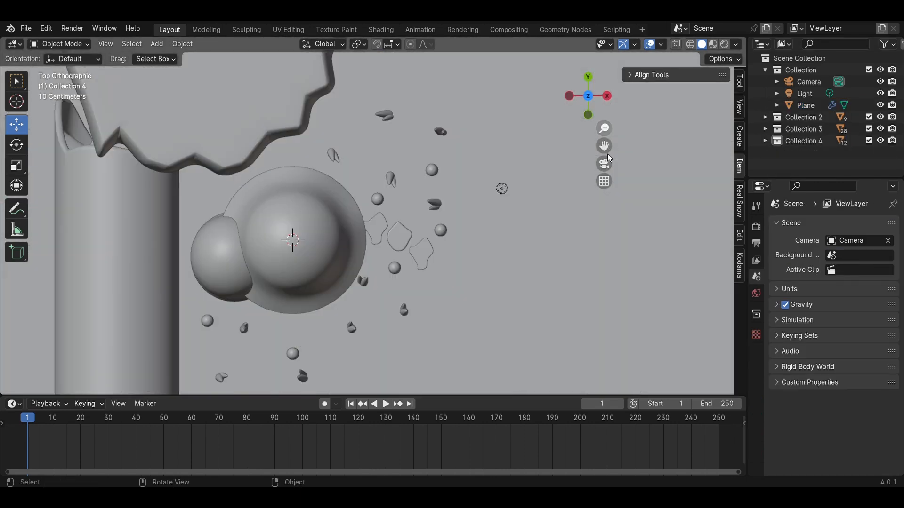
pyautogui.scroll(-1, 565, 188)
pyautogui.hotkey('shift', 'a')
pyautogui.moveTo(552, 238)
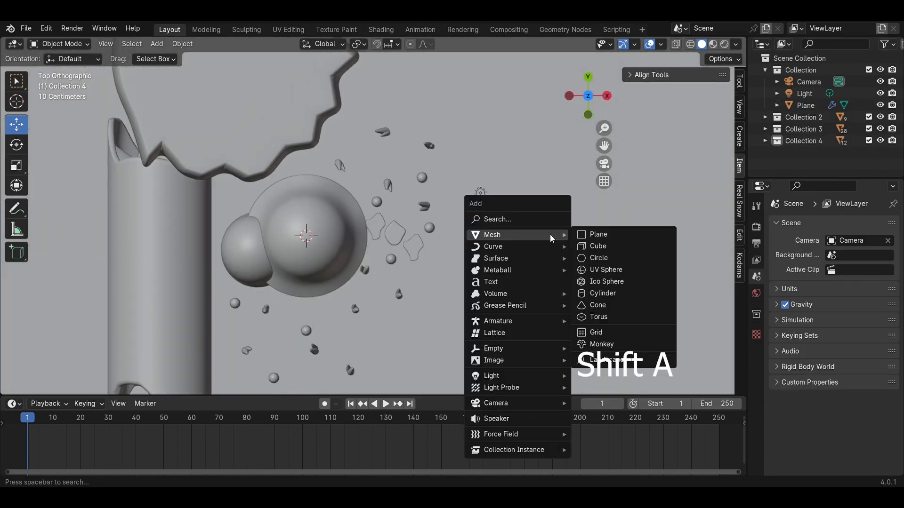
pyautogui.click(603, 233)
pyautogui.press('g')
pyautogui.press('x')
pyautogui.click(542, 254)
pyautogui.scroll(2, 578, 267)
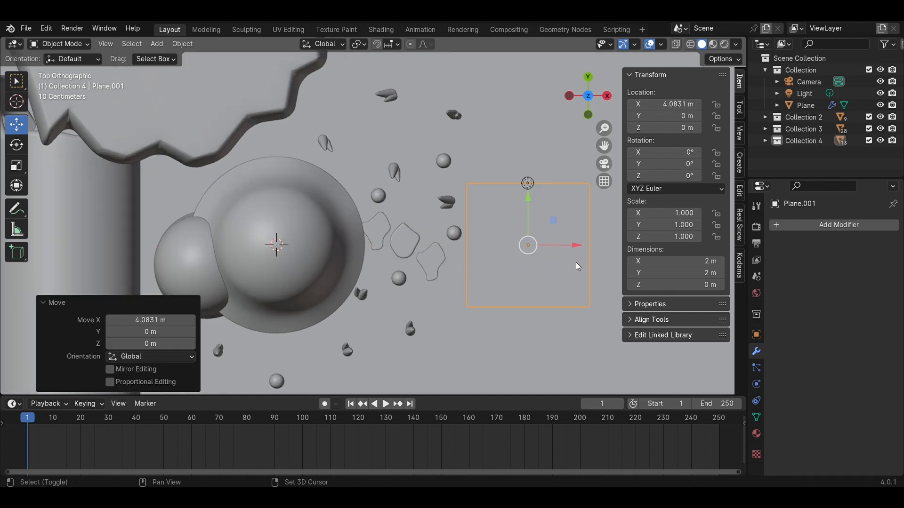
# Step: Hide the ground plane and shift the new plane slightly further along X
pyautogui.keyDown('shift'); pyautogui.moveTo(578, 267); pyautogui.dragTo(486, 256, button='middle'); pyautogui.keyUp('shift')
pyautogui.click(880, 106)
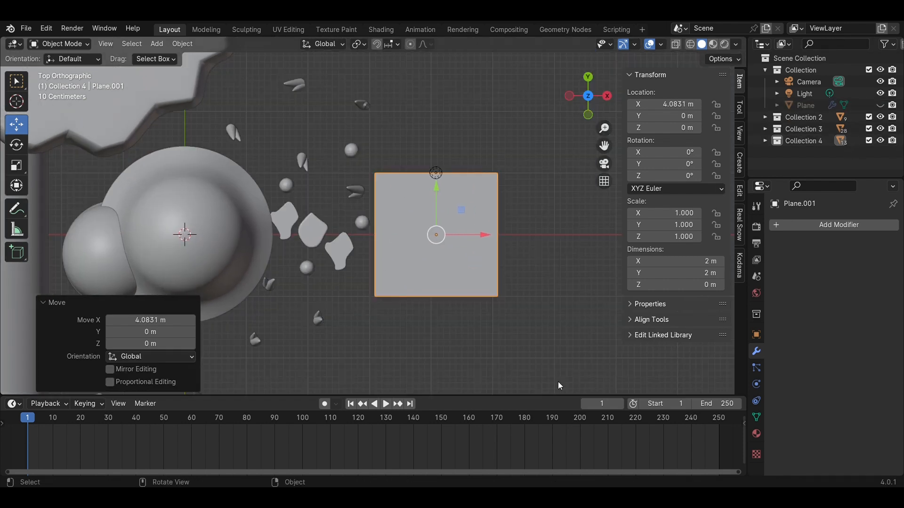
pyautogui.moveTo(479, 237); pyautogui.dragTo(509, 239)
# Step: Taper the new plane by moving its outer edge 3.638 m along X and scaling that edge to 0.119
pyautogui.press('Tab')
pyautogui.keyDown('shift'); pyautogui.moveTo(536, 316); pyautogui.dragTo(432, 314, button='middle'); pyautogui.keyUp('shift')
pyautogui.press('2')
pyautogui.click(426, 251)
pyautogui.moveTo(462, 241); pyautogui.dragTo(681, 319)
pyautogui.press('s')
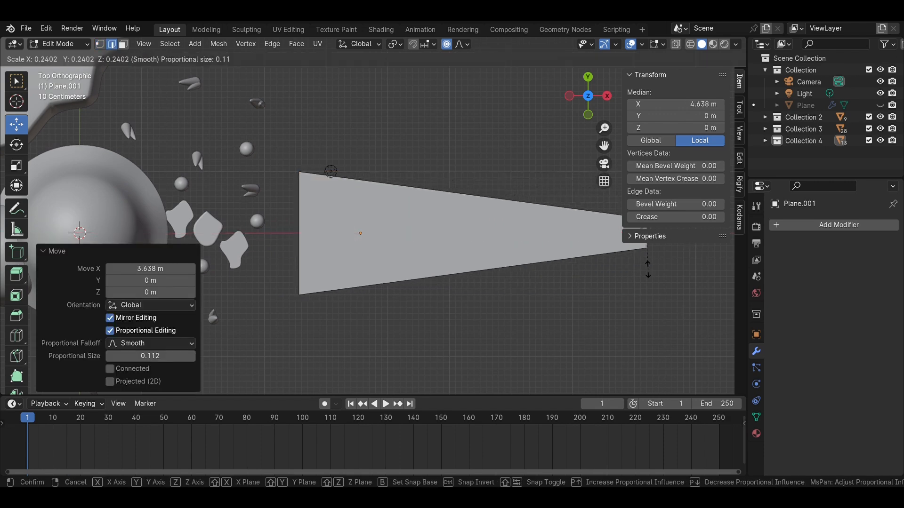
pyautogui.click(481, 220)
# Step: Add a centred loop cut across the middle of the tapered plane and widen it slightly
pyautogui.hotkey('ctrl', 'r')
pyautogui.click(474, 218)
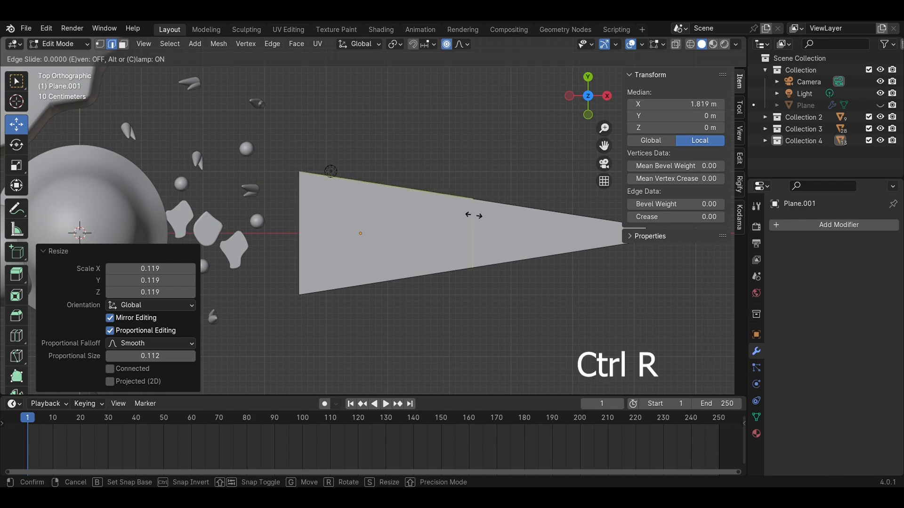
pyautogui.rightClick(205, 244)
pyautogui.click(14, 170)
pyautogui.moveTo(473, 191)
pyautogui.mouseDown()
pyautogui.moveTo(473, 146)
pyautogui.moveTo(471, 186)
pyautogui.mouseUp()
# Step: Deselect the cut and hide the camera object in the viewport
pyautogui.click(590, 277)
pyautogui.keyDown('shift'); pyautogui.moveTo(588, 275); pyautogui.dragTo(514, 264, button='middle'); pyautogui.keyUp('shift')
pyautogui.click(880, 81)
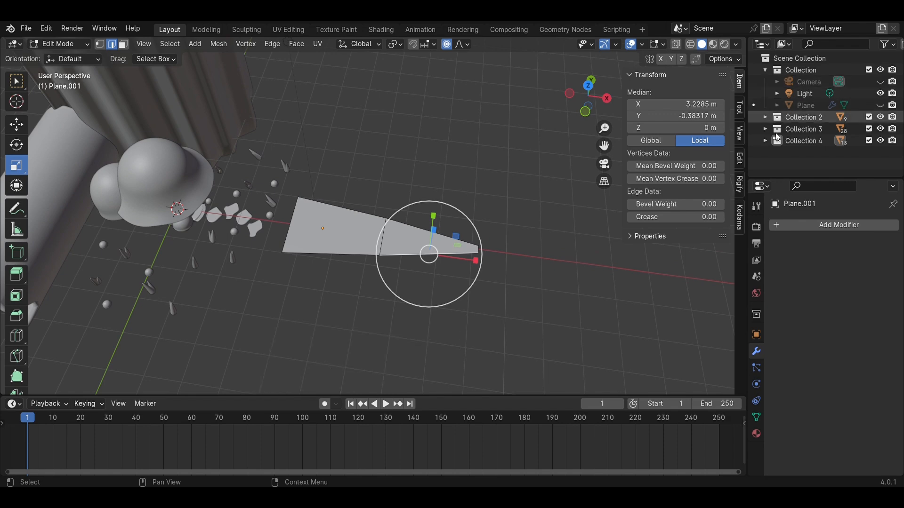
# Step: Add Bevel and Solidify modifiers to the tapered plane, with 0.05 m thickness and Solidify placed above Bevel
pyautogui.press('Tab')
pyautogui.click(839, 224)
pyautogui.moveTo(839, 224)
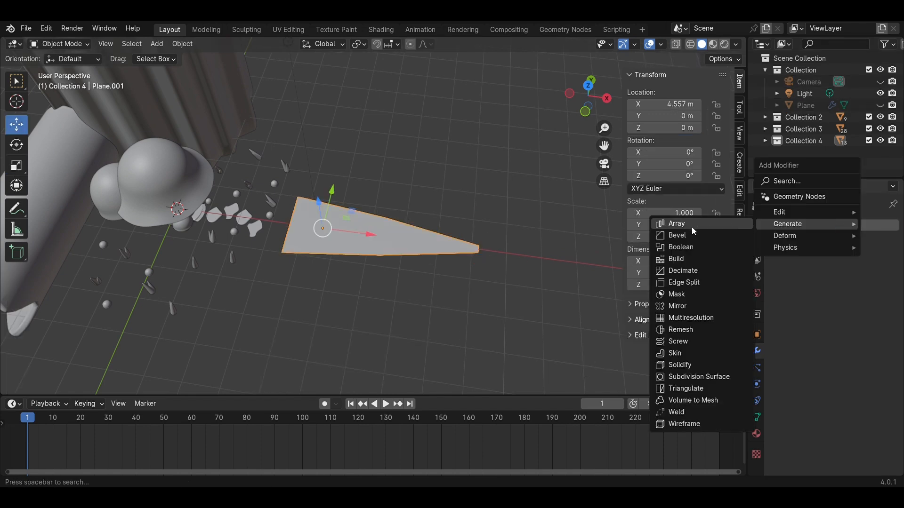
pyautogui.click(683, 236)
pyautogui.click(858, 225)
pyautogui.click(724, 365)
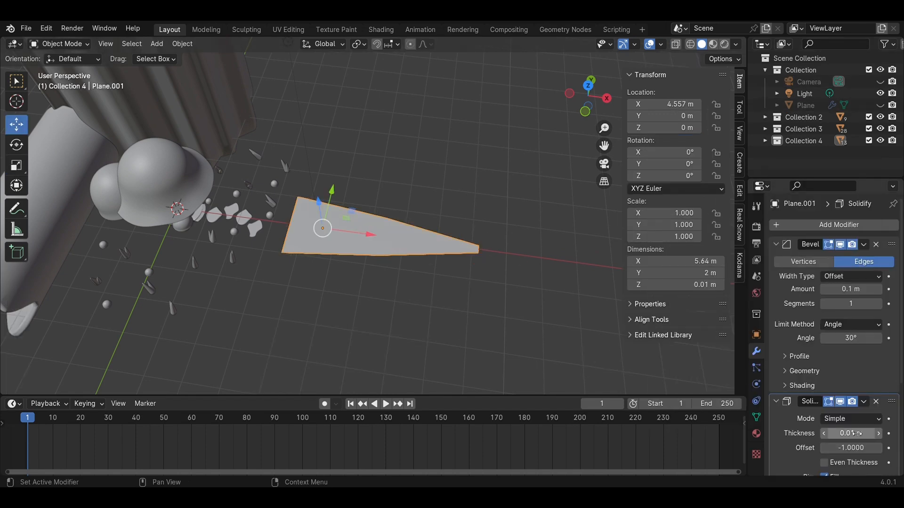
pyautogui.moveTo(892, 402); pyautogui.dragTo(885, 235)
# Step: Add a Subdivision Surface modifier to the plane and place it between Solidify and Bevel
pyautogui.click(876, 225)
pyautogui.moveTo(875, 224)
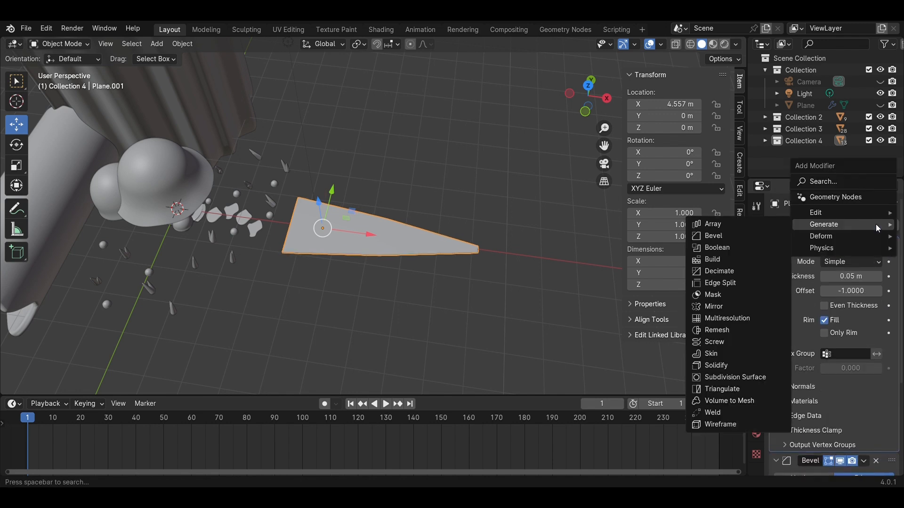
pyautogui.click(744, 378)
pyautogui.scroll(-4, 830, 386)
pyautogui.scroll(-3, 832, 390)
pyautogui.moveTo(891, 446); pyautogui.dragTo(878, 342)
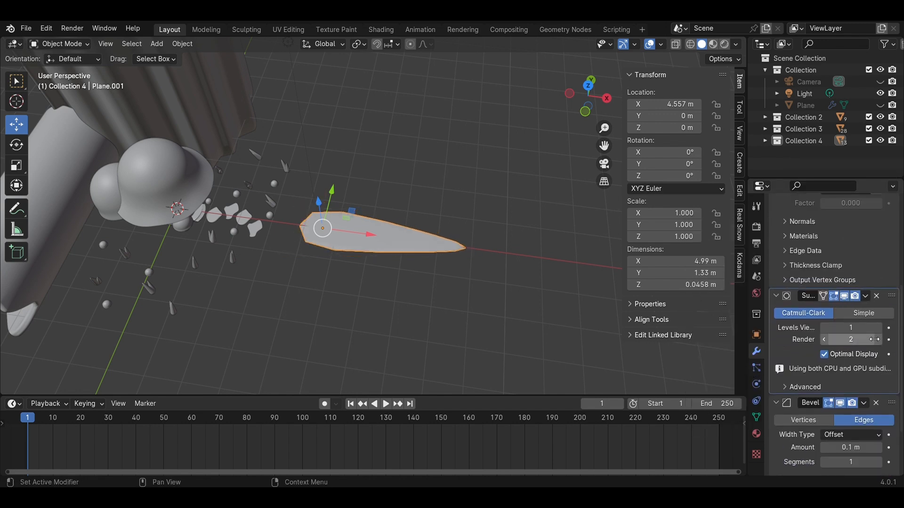
# Step: In front view, move the leaf-shaped plane above the log, to X -5.4142 m and Z 2.1923 m
pyautogui.click(587, 113)
pyautogui.moveTo(414, 255); pyautogui.dragTo(287, 252)
pyautogui.keyDown('shift'); pyautogui.moveTo(288, 254); pyautogui.dragTo(466, 283, button='middle'); pyautogui.keyUp('shift')
pyautogui.moveTo(303, 240); pyautogui.dragTo(305, 162)
pyautogui.scroll(2, 425, 254)
# Step: Using X-ray in edit mode, lower the leaf's narrow tip vertices along Z to bend the end downward
pyautogui.press('Tab')
pyautogui.hotkey('alt', 'z')
pyautogui.click(519, 221)
pyautogui.press('1')
pyautogui.moveTo(535, 249); pyautogui.dragTo(499, 215)
pyautogui.hotkey('ctrl', 'z')
pyautogui.click(16, 127)
pyautogui.moveTo(434, 243); pyautogui.dragTo(434, 244)
# Step: Raise the leaf's middle cross-cut vertices 0.11677 m along Z and return to the camera view
pyautogui.click(366, 205)
pyautogui.moveTo(399, 210); pyautogui.dragTo(461, 235)
pyautogui.scroll(3, 430, 236)
pyautogui.moveTo(456, 178); pyautogui.dragTo(457, 162)
pyautogui.scroll(-2, 546, 249)
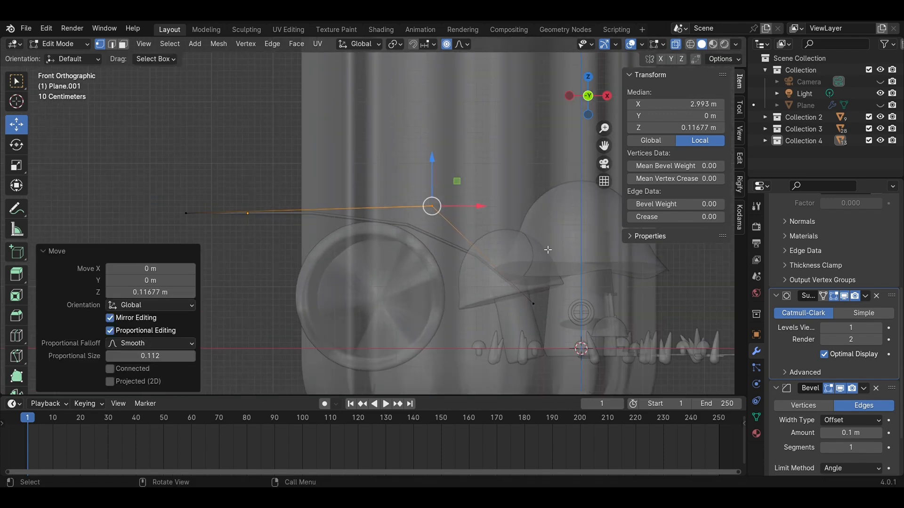
pyautogui.press('KP_0')
pyautogui.scroll(-5, 546, 249)
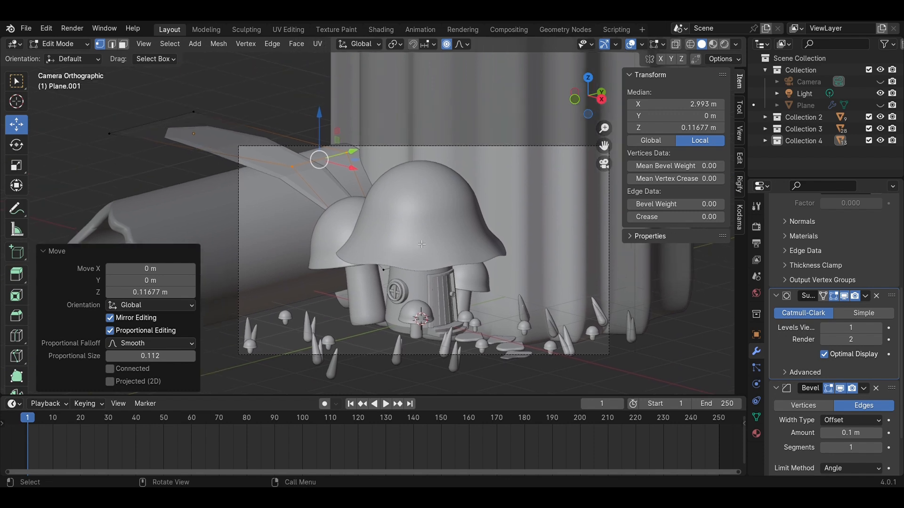
# Step: Rotate the leaf to -21.282° about Z from top view, swinging its tip toward the front
pyautogui.press('Tab')
pyautogui.click(587, 79)
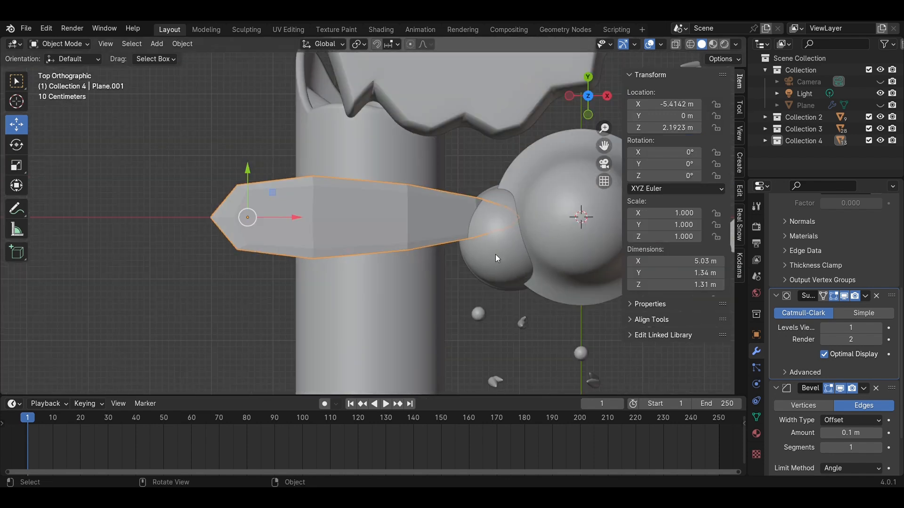
pyautogui.press('r')
pyautogui.click(412, 349)
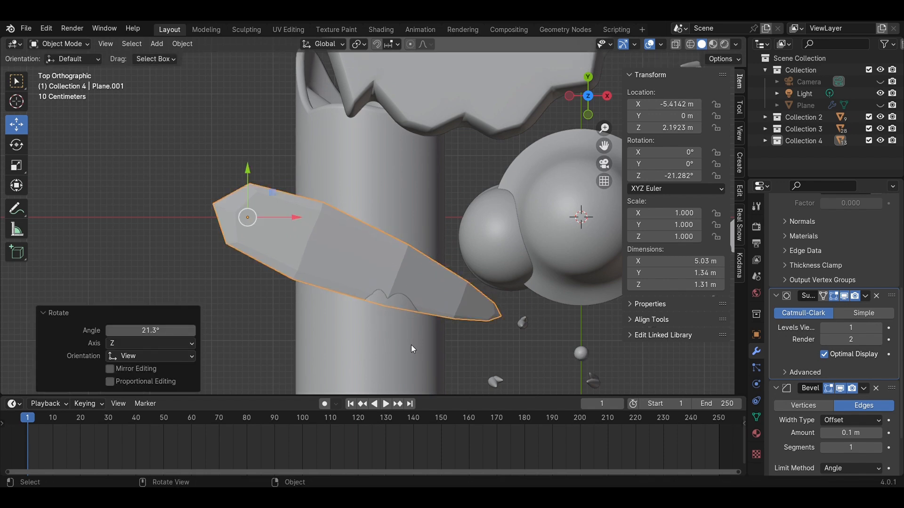
pyautogui.press('KP_0')
# Step: Raise the leaf's middle edge another 0.05915 m along Z to strengthen the arch
pyautogui.press('Tab')
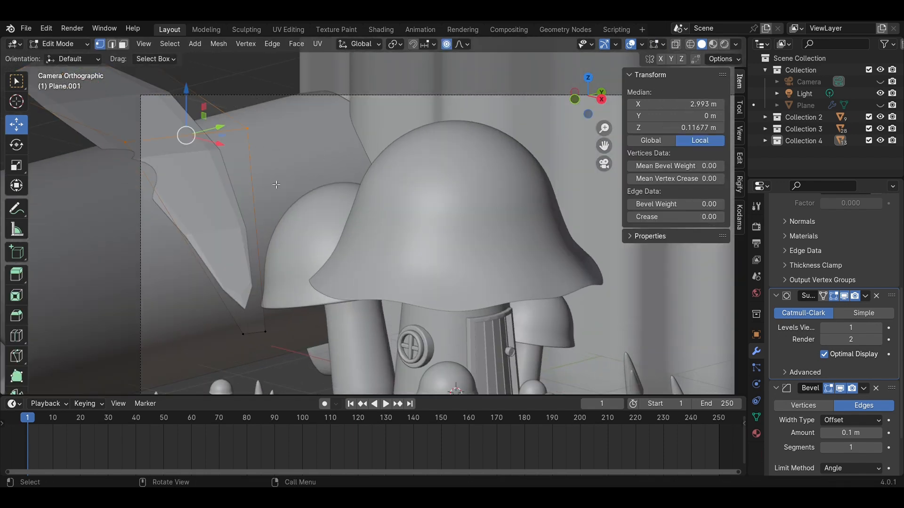
pyautogui.press('g')
pyautogui.press('z')
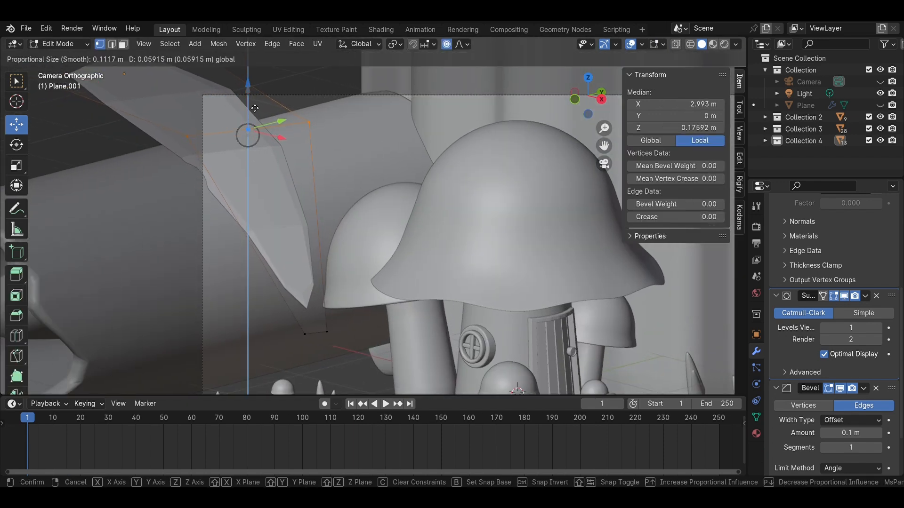
pyautogui.click(254, 107)
pyautogui.scroll(-2, 297, 207)
pyautogui.press('Tab')
pyautogui.scroll(-1, 291, 202)
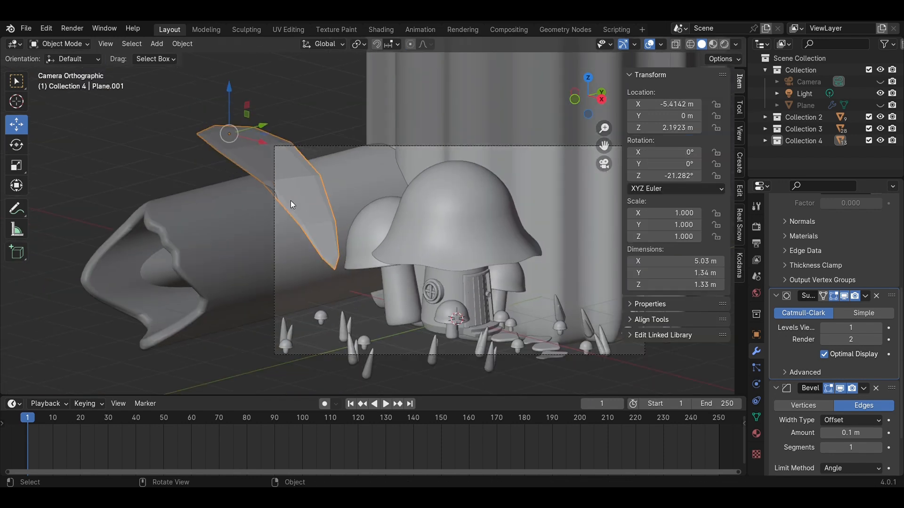
# Step: Add a centred lengthwise loop cut down the leaf
pyautogui.press('Tab')
pyautogui.scroll(4, 306, 210)
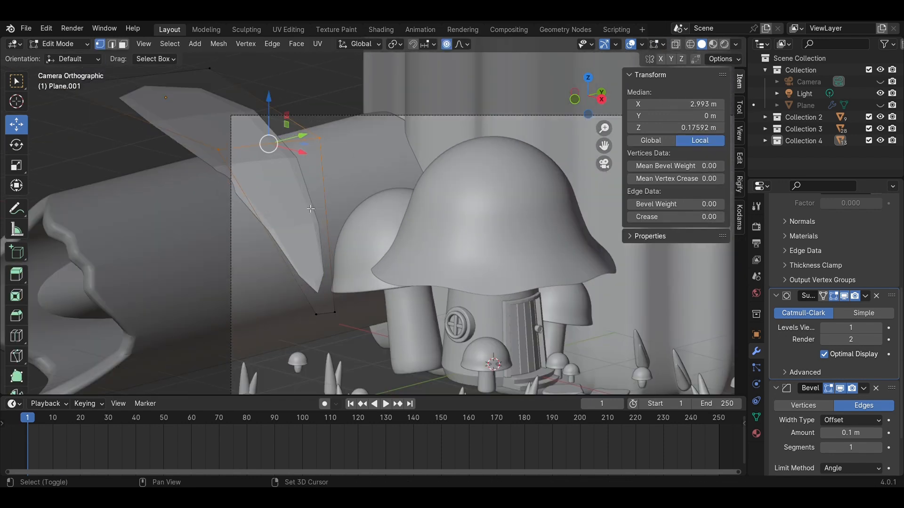
pyautogui.hotkey('ctrl', 'r')
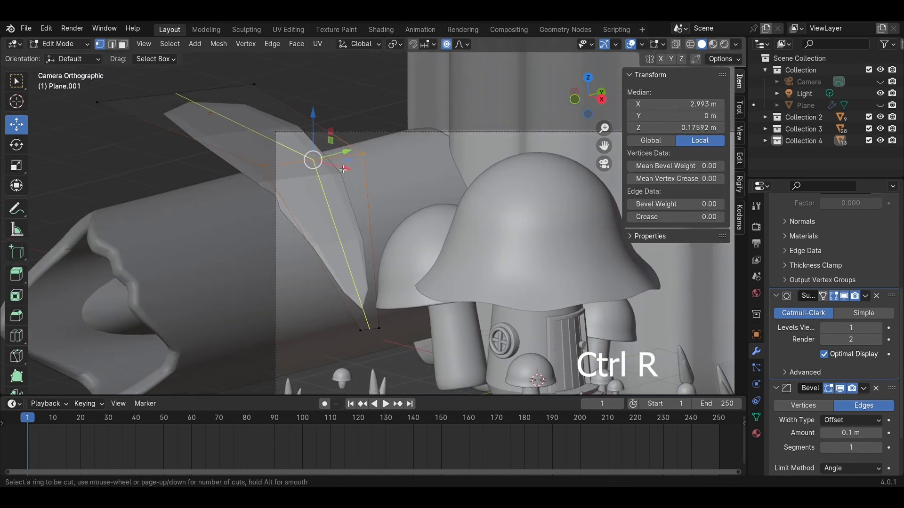
pyautogui.click(343, 168)
pyautogui.rightClick(343, 168)
# Step: Set the leaf's Subdivision viewport level to 2 and its Bevel to 0.5 m with 10 segments
pyautogui.press('Tab')
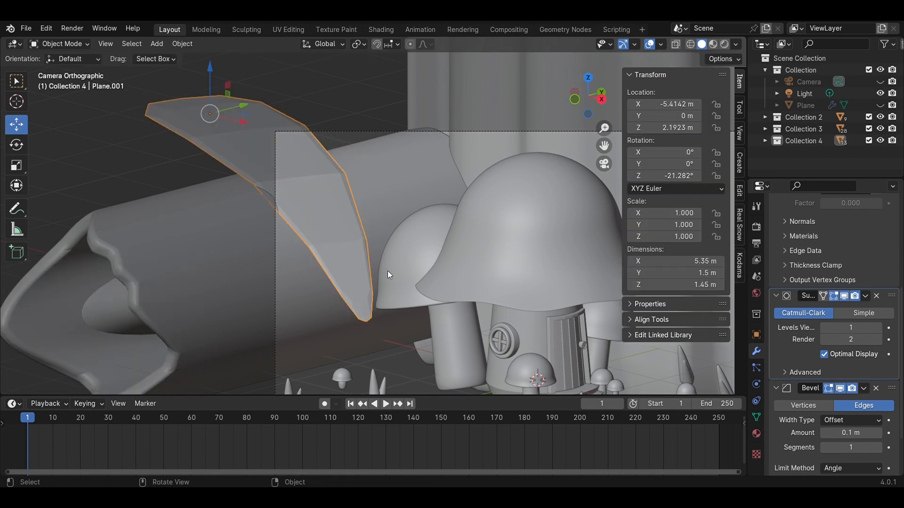
pyautogui.press('Tab')
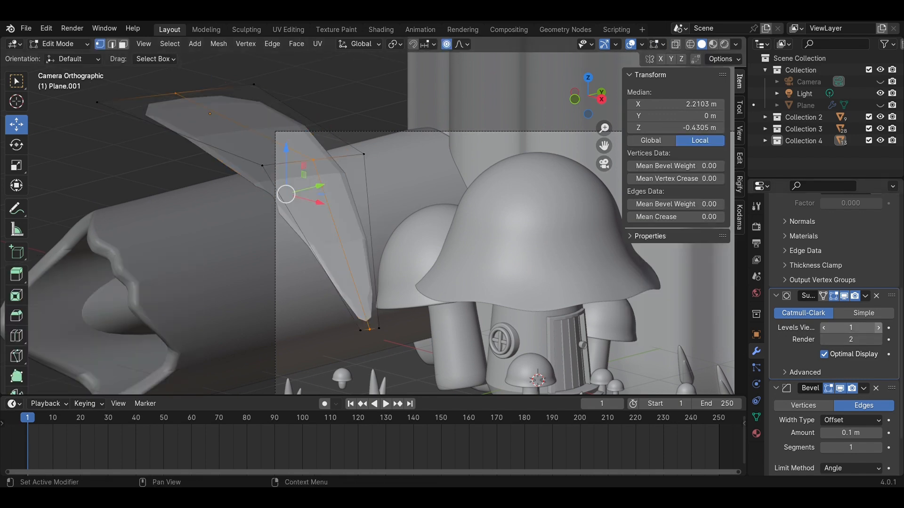
pyautogui.scroll(-3, 876, 353)
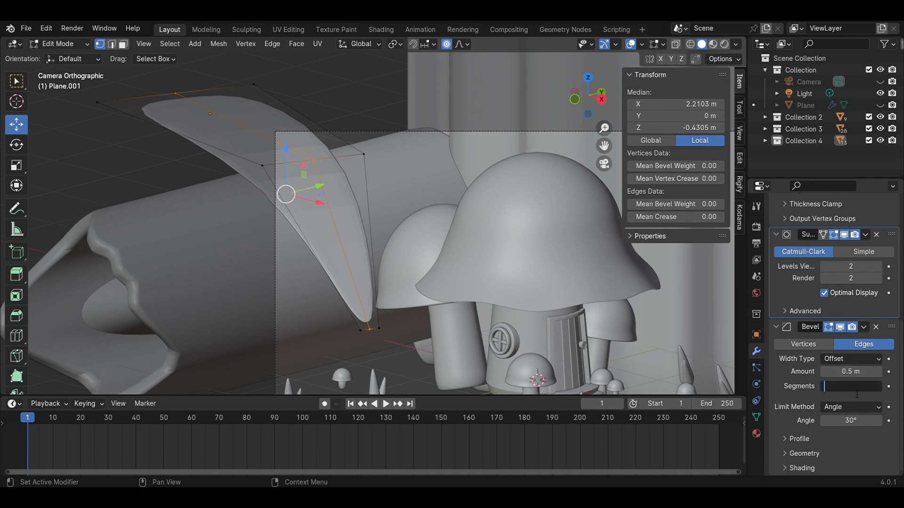
# Step: Lower the leaf's central fold vertex, shift the near-side middle vertex -0.099492 m along Y, and save the file
pyautogui.click(313, 159)
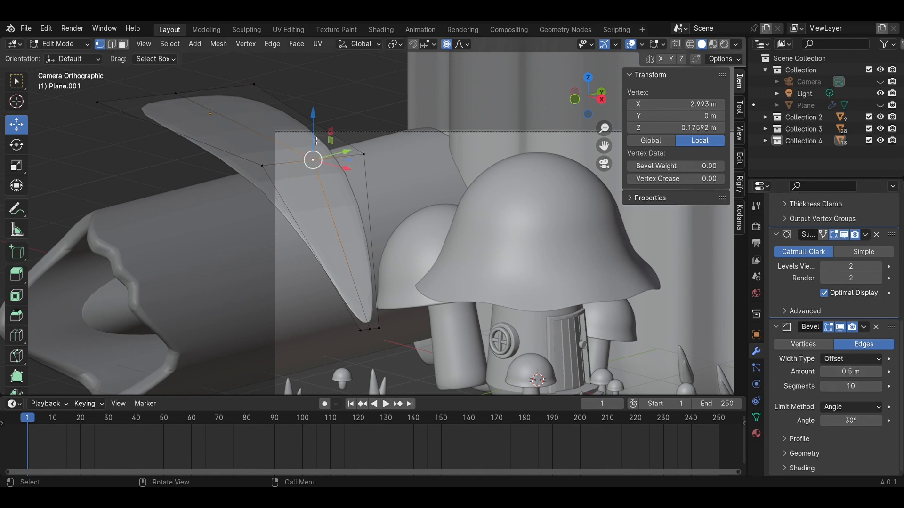
pyautogui.press('g')
pyautogui.press('z')
pyautogui.moveTo(307, 155); pyautogui.dragTo(292, 160)
pyautogui.click(262, 166)
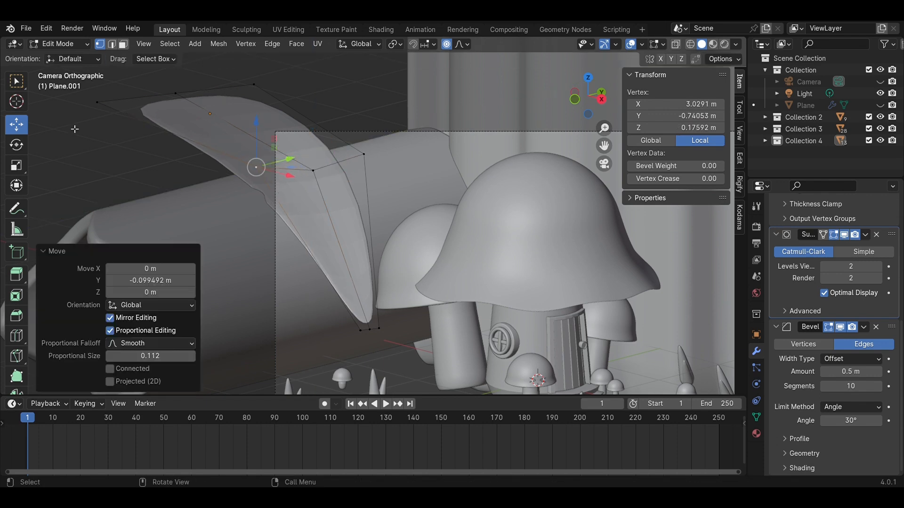
pyautogui.click(166, 165)
pyautogui.press('Tab')
pyautogui.scroll(-3, 422, 335)
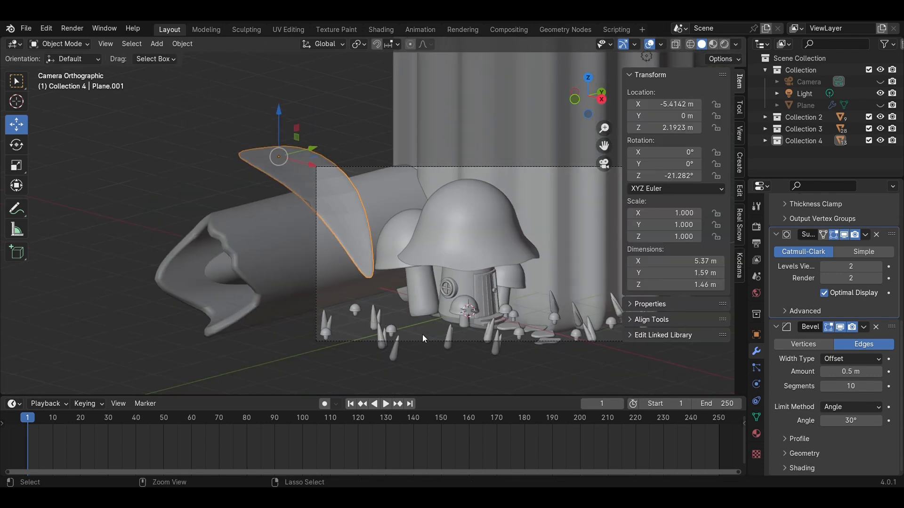
pyautogui.hotkey('ctrl', 's')
# Step: Duplicate the leaf in top view and place the copy 1.0853 m along Y
pyautogui.scroll(2, 331, 273)
pyautogui.click(587, 78)
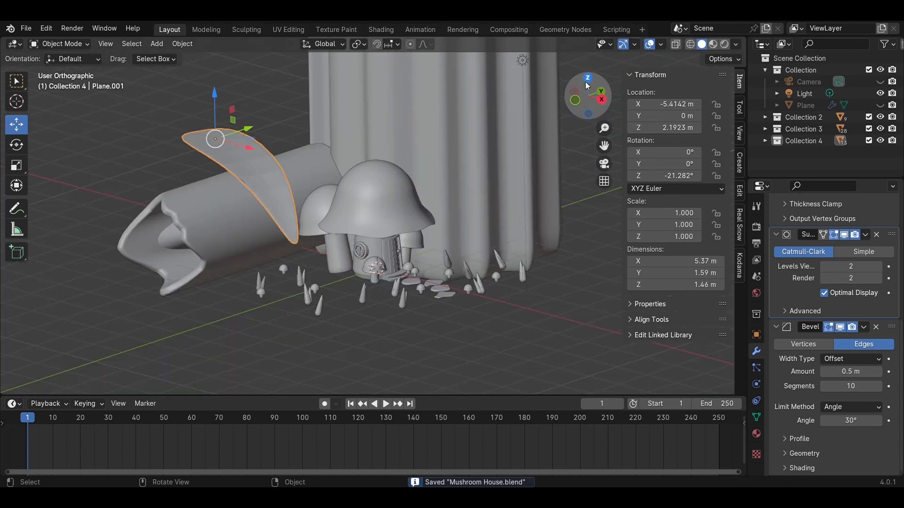
pyautogui.hotkey('shift', 'd')
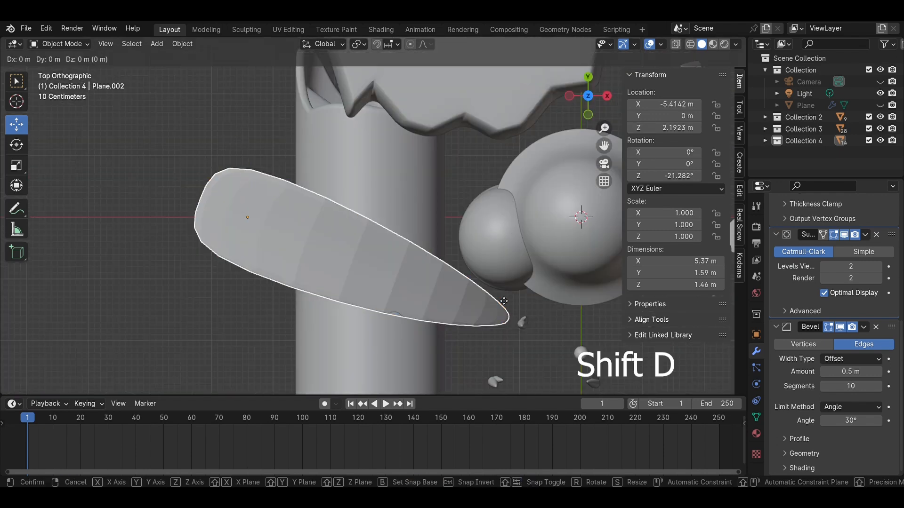
pyautogui.click(500, 234)
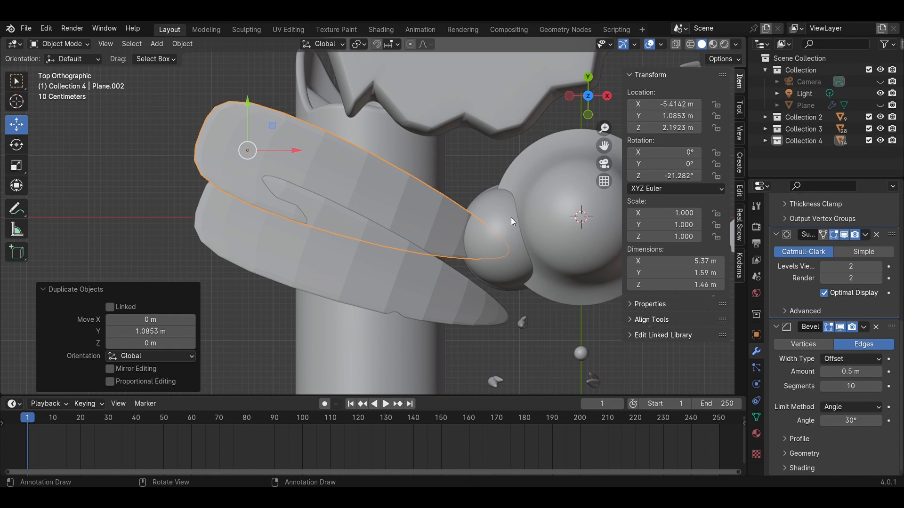
pyautogui.press('KP_0')
# Step: Raise the second leaf's tip vertices along Z and shift them -0.53264 m along Y
pyautogui.press('Tab')
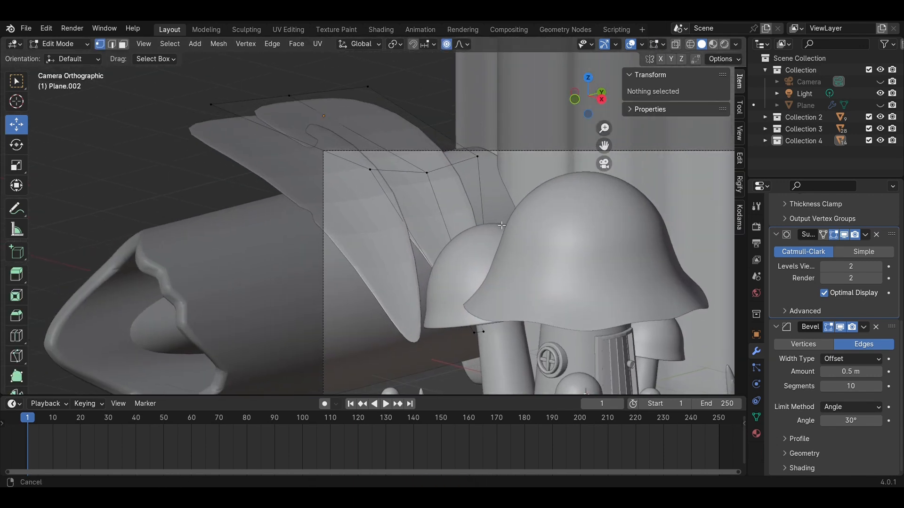
pyautogui.click(483, 331)
pyautogui.moveTo(476, 303); pyautogui.dragTo(479, 207)
pyautogui.moveTo(475, 207); pyautogui.dragTo(414, 278, button='middle')
pyautogui.moveTo(329, 224); pyautogui.dragTo(304, 230)
pyautogui.press('KP_0')
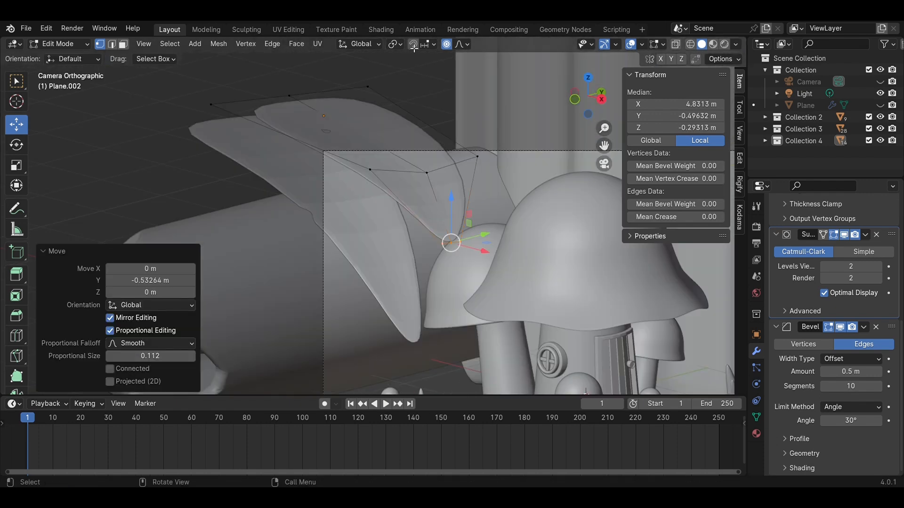
# Step: Readjust the second leaf's tip height and extend the tip along X over the small mushroom's cap
pyautogui.moveTo(485, 211); pyautogui.dragTo(484, 286)
pyautogui.moveTo(484, 286); pyautogui.dragTo(548, 308, button='middle')
pyautogui.moveTo(406, 178); pyautogui.dragTo(406, 159)
pyautogui.moveTo(449, 200); pyautogui.dragTo(482, 200)
pyautogui.moveTo(482, 201); pyautogui.dragTo(473, 221, button='middle')
pyautogui.click(313, 182)
pyautogui.moveTo(357, 182); pyautogui.dragTo(407, 164)
pyautogui.hotkey('ctrl', 'z')
# Step: Move the second leaf's far-side middle vertex 0.7563 m along X, raise it slightly, and save the file
pyautogui.click(326, 165)
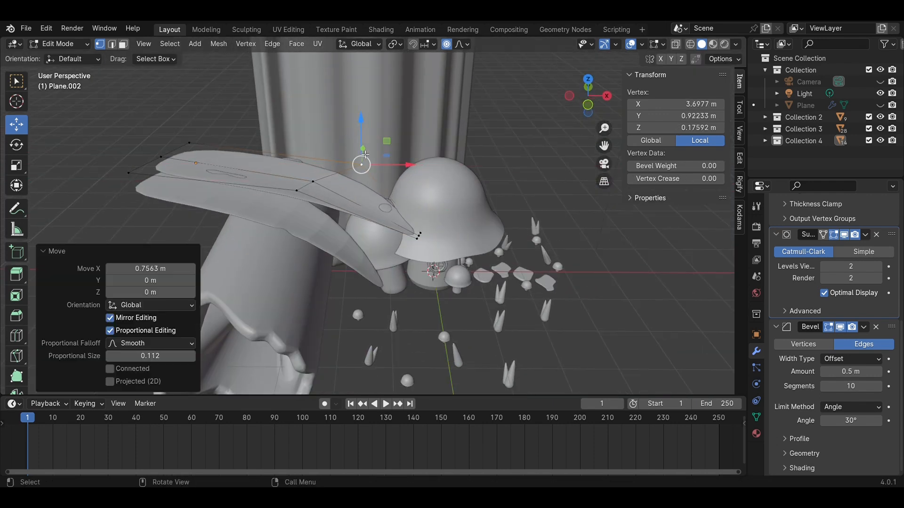
pyautogui.press('KP_0')
pyautogui.press('Tab')
pyautogui.scroll(-1, 548, 258)
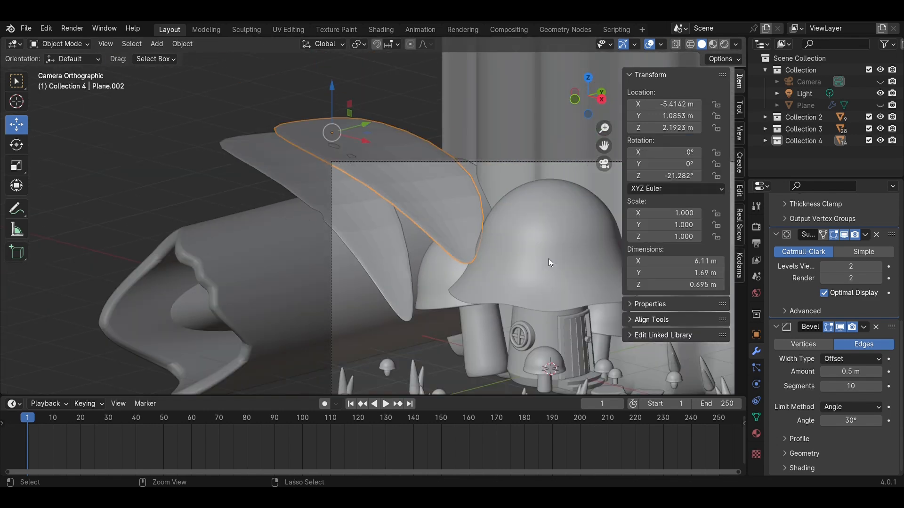
pyautogui.hotkey('ctrl', 's')
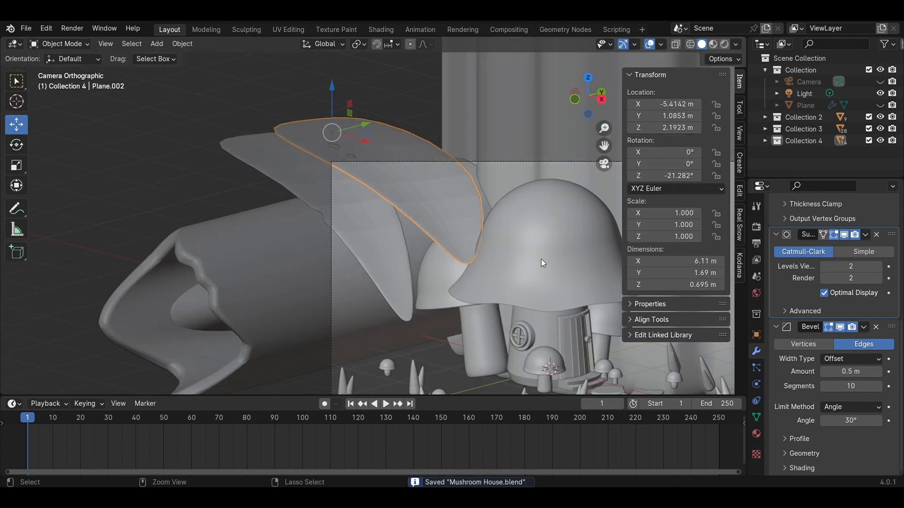
# Step: Pull the second leaf's far-side middle vertex back along negative X, raise the tip vertices slightly, and save
pyautogui.press('Tab')
pyautogui.press('g')
pyautogui.press('x')
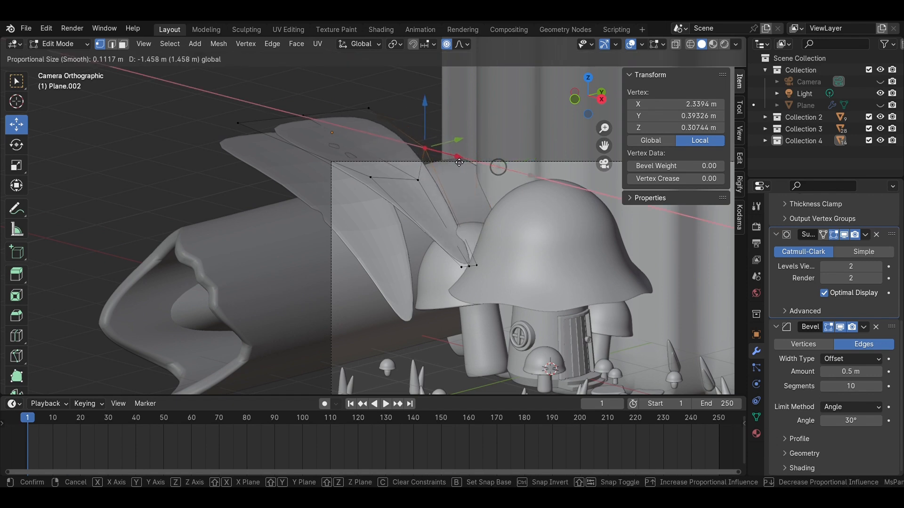
pyautogui.moveTo(464, 161); pyautogui.dragTo(464, 161)
pyautogui.moveTo(458, 262); pyautogui.dragTo(482, 274)
pyautogui.moveTo(474, 240); pyautogui.dragTo(475, 234)
pyautogui.press('Tab')
pyautogui.hotkey('ctrl', 's')
# Step: Duplicate the second leaf and place the copy 1.202 m along Y, toward the tree trunk
pyautogui.moveTo(255, 242); pyautogui.dragTo(290, 172, button='middle')
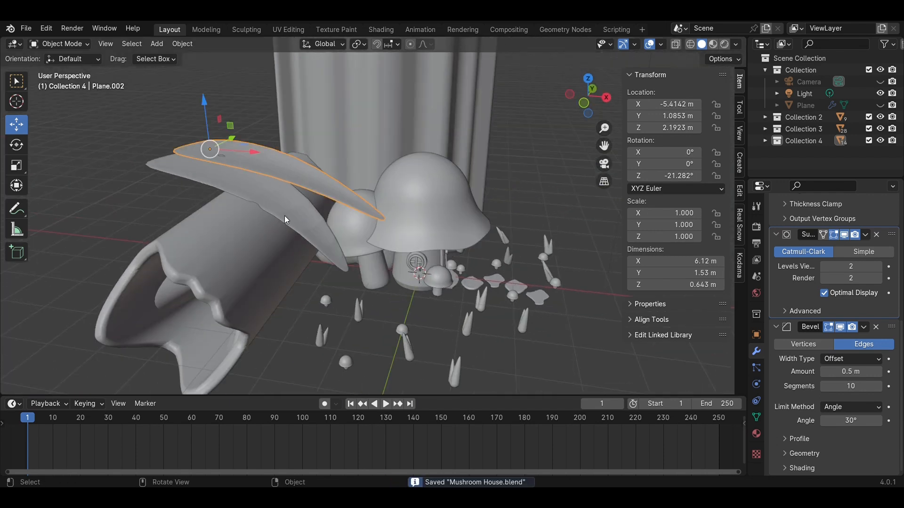
pyautogui.moveTo(284, 216); pyautogui.dragTo(372, 320, button='middle')
pyautogui.hotkey('shift', 'd')
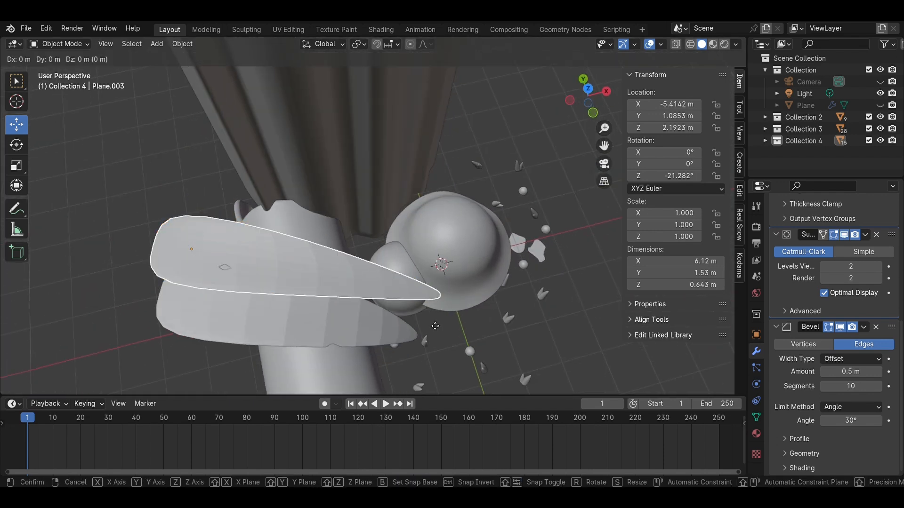
pyautogui.press('y')
pyautogui.click(427, 276)
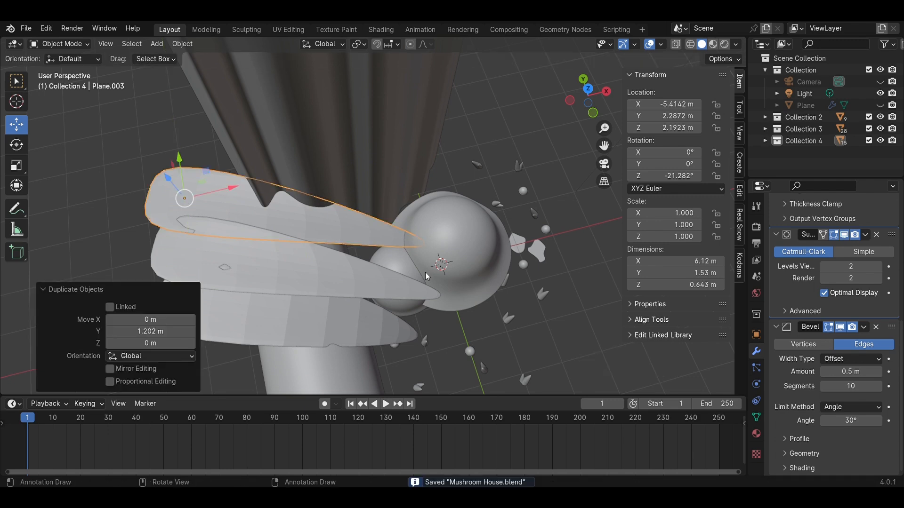
# Step: Raise the third leaf's tip vertices along Z and extend them along X past the main mushroom cap
pyautogui.press('Tab')
pyautogui.moveTo(427, 276); pyautogui.dragTo(384, 163, button='middle')
pyautogui.press('KP_0')
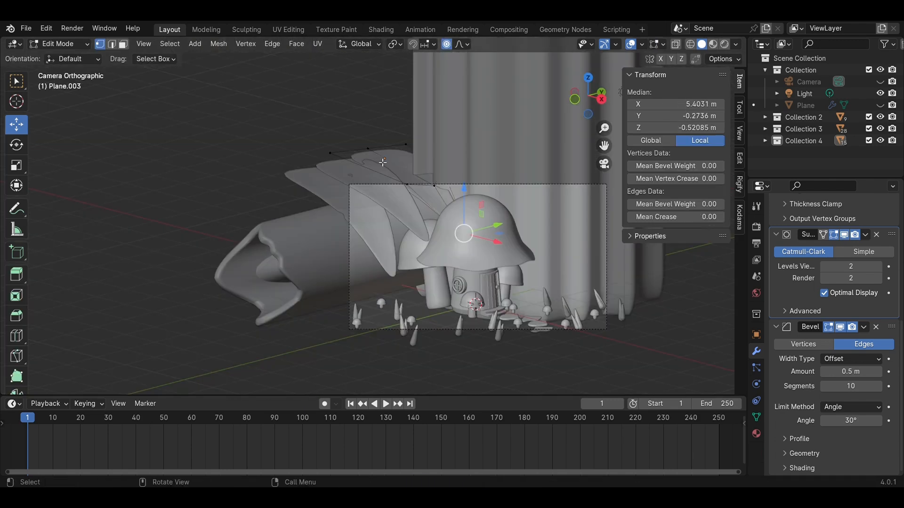
pyautogui.moveTo(505, 206); pyautogui.dragTo(504, 144)
pyautogui.moveTo(535, 188); pyautogui.dragTo(626, 211)
pyautogui.keyDown('shift'); pyautogui.moveTo(572, 238); pyautogui.dragTo(532, 251, button='middle'); pyautogui.keyUp('shift')
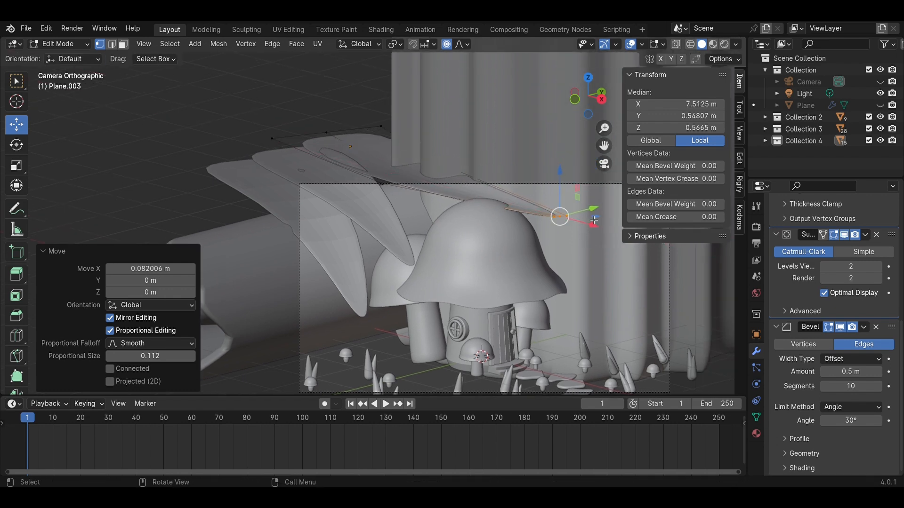
# Step: Lower the third leaf's tip vertices slightly along Z and raise its middle vertices
pyautogui.click(565, 178)
pyautogui.hotkey('ctrl', 'z')
pyautogui.moveTo(560, 171); pyautogui.dragTo(559, 183)
pyautogui.moveTo(414, 184); pyautogui.dragTo(404, 218, button='middle')
pyautogui.moveTo(283, 168); pyautogui.dragTo(281, 169)
pyautogui.moveTo(345, 165); pyautogui.dragTo(381, 195)
pyautogui.hotkey('ctrl', 'z')
pyautogui.press('KP_0')
pyautogui.moveTo(465, 161); pyautogui.dragTo(465, 140)
# Step: Try to lower the third leaf's tip vertices along Z, and undo the move
pyautogui.moveTo(497, 188); pyautogui.dragTo(555, 203)
pyautogui.moveTo(545, 218); pyautogui.dragTo(604, 241)
pyautogui.moveTo(571, 186); pyautogui.dragTo(571, 194)
pyautogui.moveTo(570, 194); pyautogui.dragTo(581, 283, button='middle')
pyautogui.scroll(1, 463, 207)
pyautogui.hotkey('ctrl', 'z')
pyautogui.hotkey('ctrl', 'z')
pyautogui.hotkey('ctrl', 'z')
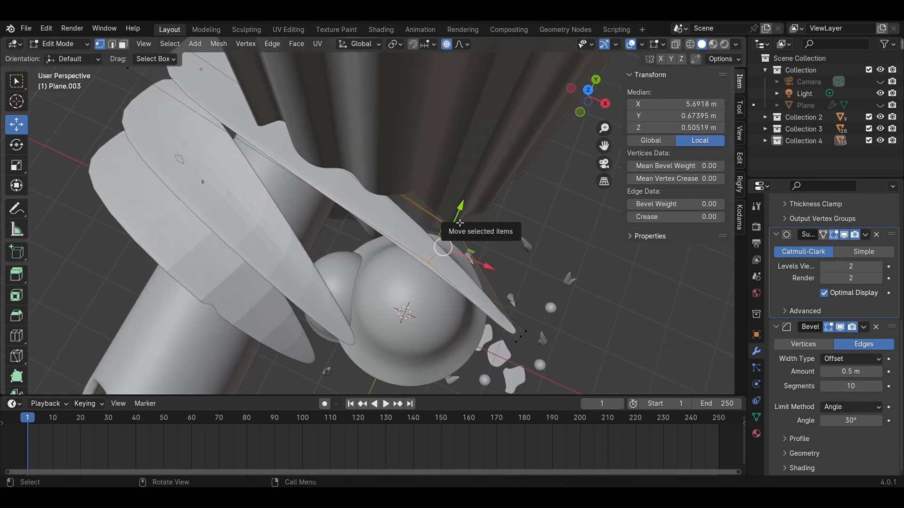
# Step: With X-ray on, raise one of the third leaf's side vertices along Z and move it sideways, and finish mesh editing
pyautogui.hotkey('alt', 'z')
pyautogui.moveTo(418, 163); pyautogui.dragTo(510, 122, button='middle')
pyautogui.click(295, 165)
pyautogui.moveTo(292, 118); pyautogui.dragTo(291, 171, button='middle')
pyautogui.moveTo(282, 135); pyautogui.dragTo(283, 105)
pyautogui.click(324, 159)
pyautogui.hotkey('ctrl', 'z')
pyautogui.moveTo(321, 150); pyautogui.dragTo(440, 152)
pyautogui.press('Tab')
pyautogui.press('KP_0')
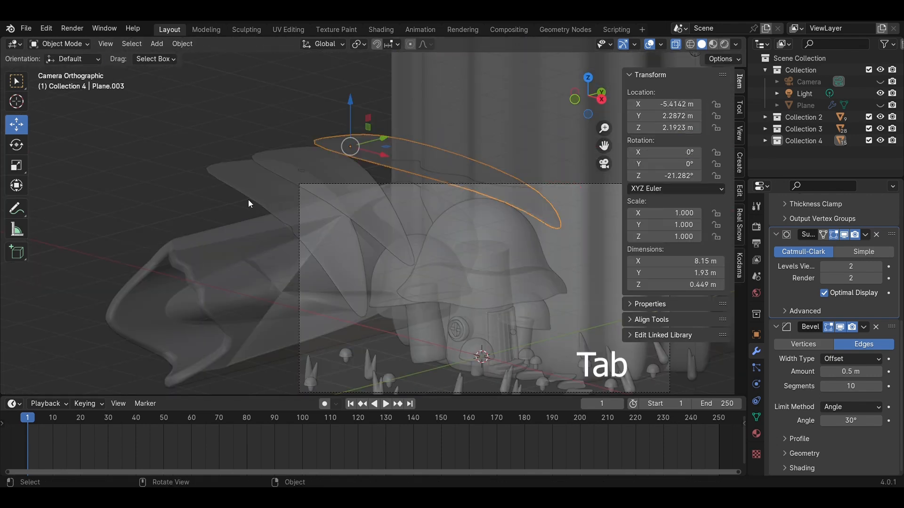
# Step: Move the third leaf along Y to 1.4442 m, raise its tip vertices slightly, and save the file
pyautogui.press('g')
pyautogui.moveTo(336, 167); pyautogui.dragTo(343, 164)
pyautogui.press('Tab')
pyautogui.moveTo(457, 190); pyautogui.dragTo(541, 250)
pyautogui.moveTo(508, 193); pyautogui.dragTo(509, 179)
pyautogui.press('Tab')
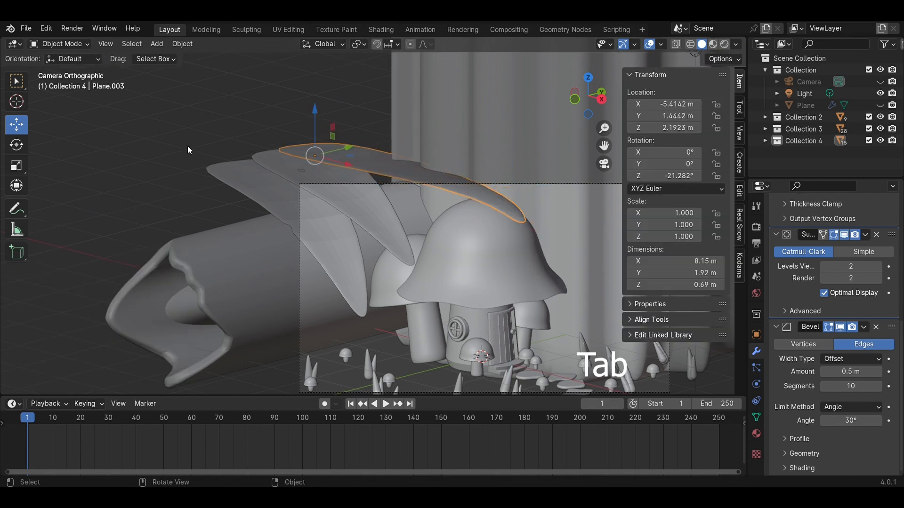
pyautogui.hotkey('ctrl', 's')
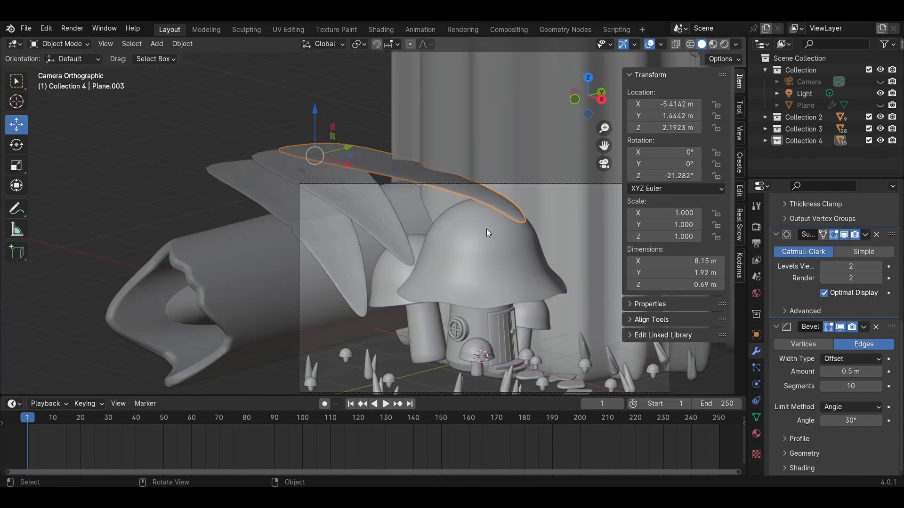
# Step: Scale the third leaf to 0.669, move it along Y to 0.71333 m, and save
pyautogui.press('s')
pyautogui.click(443, 197)
pyautogui.moveTo(341, 142); pyautogui.dragTo(310, 162)
pyautogui.click(190, 156)
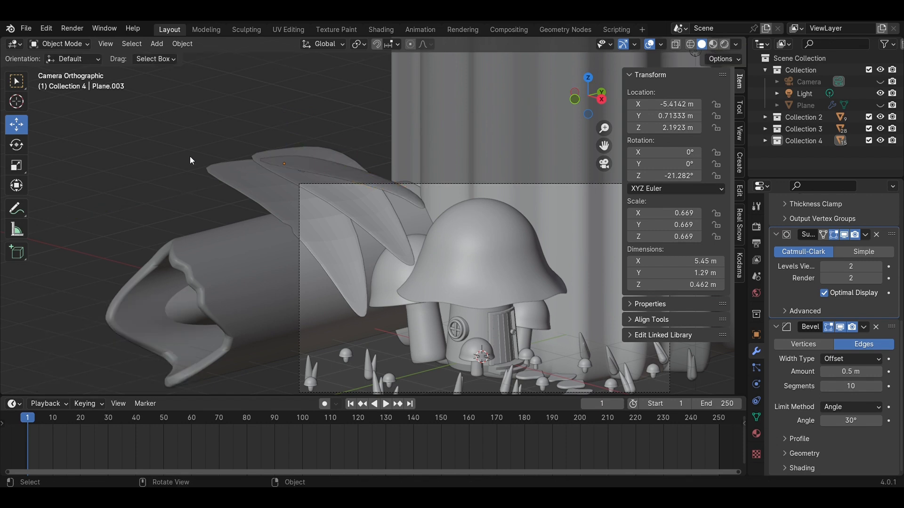
pyautogui.hotkey('ctrl', 's')
# Step: Pull the third leaf's middle vertices back along negative X and move its tip vertices along Y toward the trunk
pyautogui.moveTo(385, 218); pyautogui.dragTo(415, 265, button='middle')
pyautogui.scroll(2, 288, 207)
pyautogui.keyDown('shift'); pyautogui.moveTo(348, 201); pyautogui.dragTo(451, 278, button='middle'); pyautogui.keyUp('shift')
pyautogui.press('Tab')
pyautogui.click(433, 286)
pyautogui.click(397, 244)
pyautogui.keyDown('shift'); pyautogui.click(369, 242); pyautogui.keyUp('shift')
pyautogui.moveTo(397, 283); pyautogui.dragTo(388, 259)
pyautogui.moveTo(424, 347); pyautogui.dragTo(326, 297)
pyautogui.moveTo(418, 301); pyautogui.dragTo(501, 276)
# Step: Shift the third leaf's two middle side vertices one by one along Y toward the trunk
pyautogui.click(427, 207)
pyautogui.click(386, 221)
pyautogui.press('g')
pyautogui.press('y')
pyautogui.click(416, 213)
pyautogui.click(359, 217)
pyautogui.press('g')
pyautogui.press('y')
pyautogui.click(382, 211)
pyautogui.press('Tab')
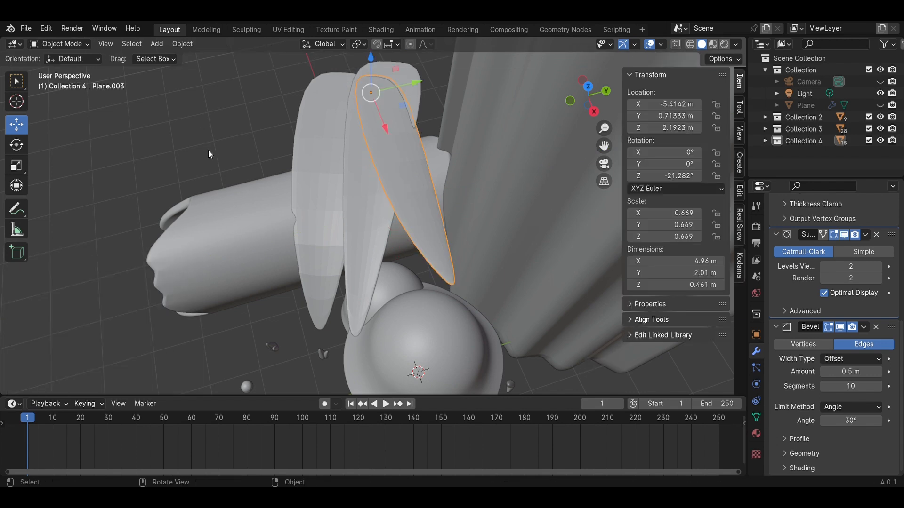
# Step: Lower the third leaf to Z 2.1483 m in the camera view and save the file
pyautogui.press('KP_0')
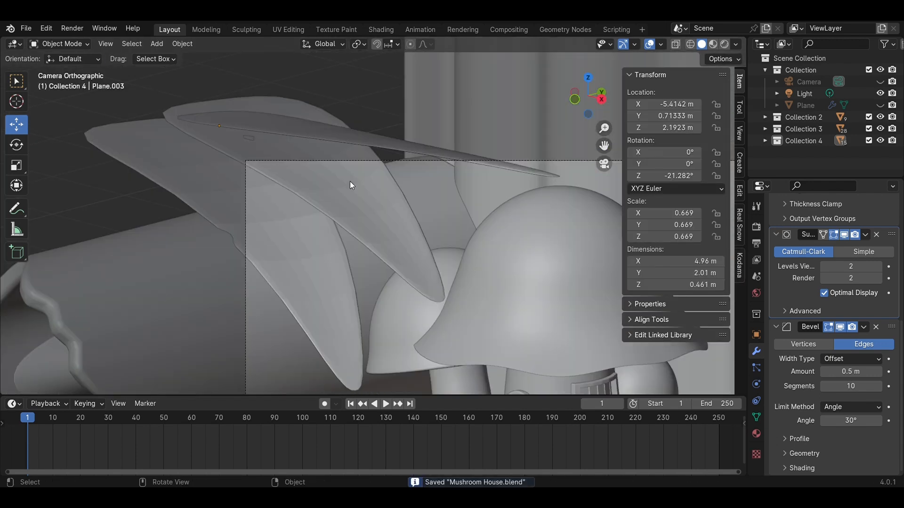
pyautogui.moveTo(218, 90); pyautogui.dragTo(217, 94)
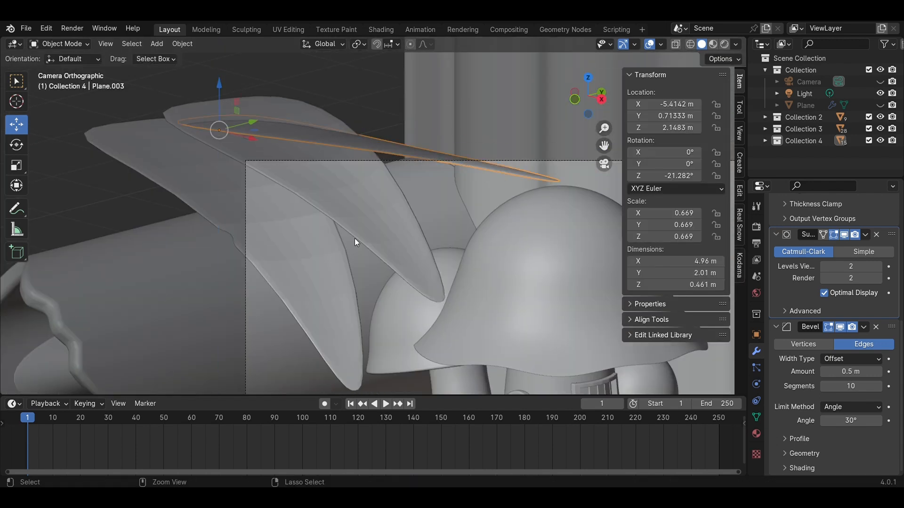
pyautogui.hotkey('ctrl', 's')
# Step: Apply Shade Smooth to the first leaf overhanging the log
pyautogui.scroll(-4, 419, 324)
pyautogui.scroll(2, 353, 259)
pyautogui.click(334, 238)
pyautogui.rightClick(334, 237)
pyautogui.click(336, 236)
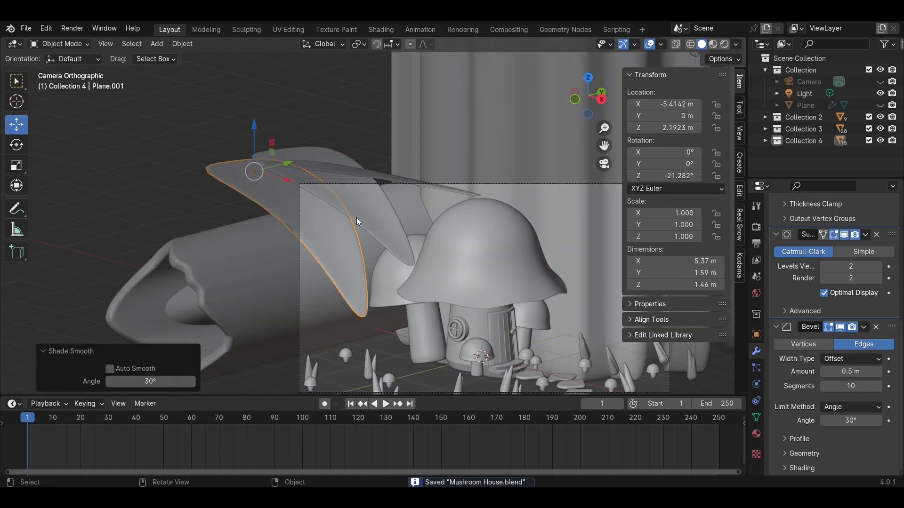
pyautogui.click(357, 222)
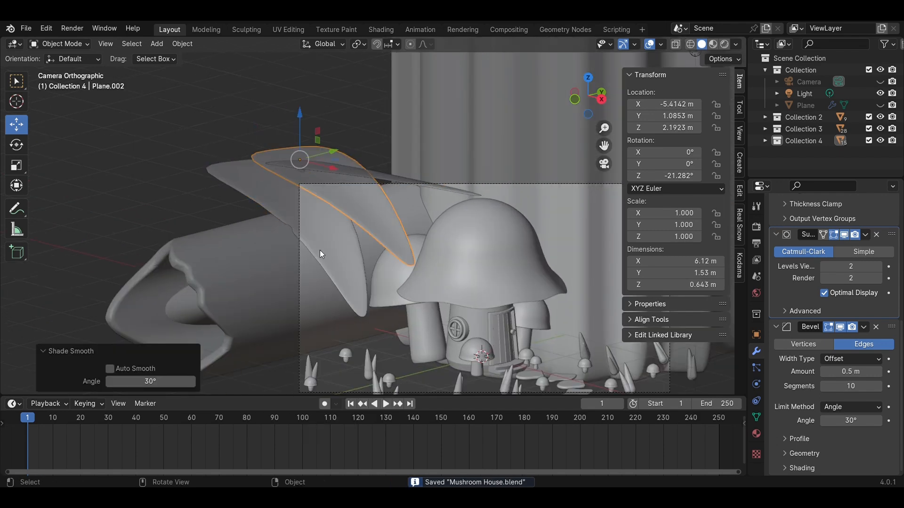
# Step: Duplicate the first leaf and place the copy 7.388 m along X, past the main mushroom
pyautogui.moveTo(377, 271); pyautogui.dragTo(520, 338, button='middle')
pyautogui.press('KP_0')
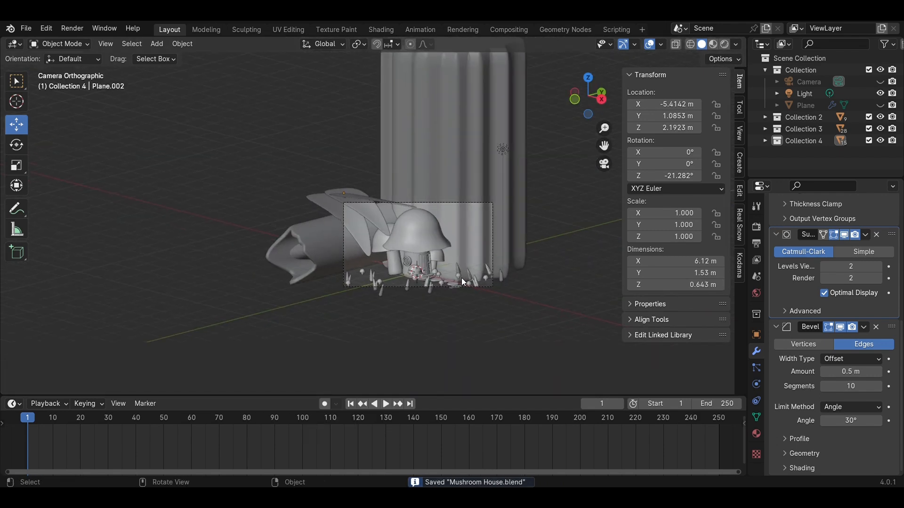
pyautogui.hotkey('ctrl', 'z')
pyautogui.hotkey('shift', 'd')
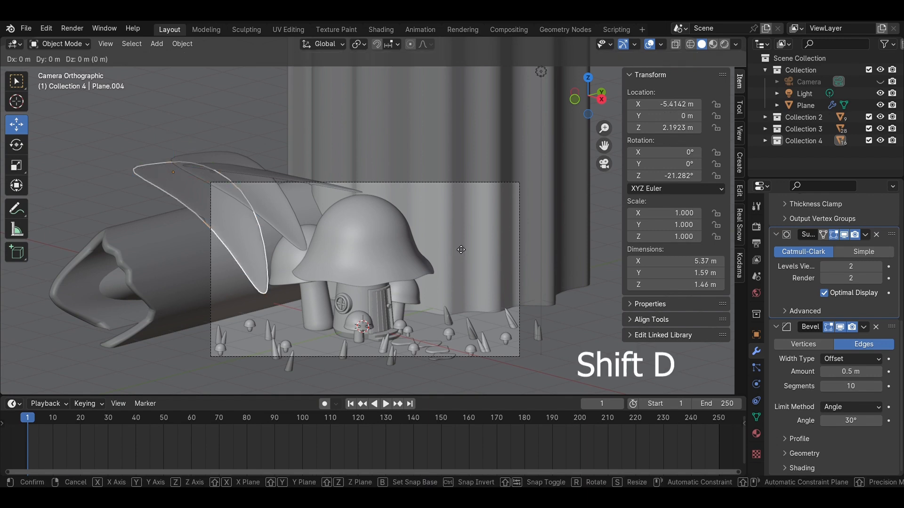
pyautogui.press('x')
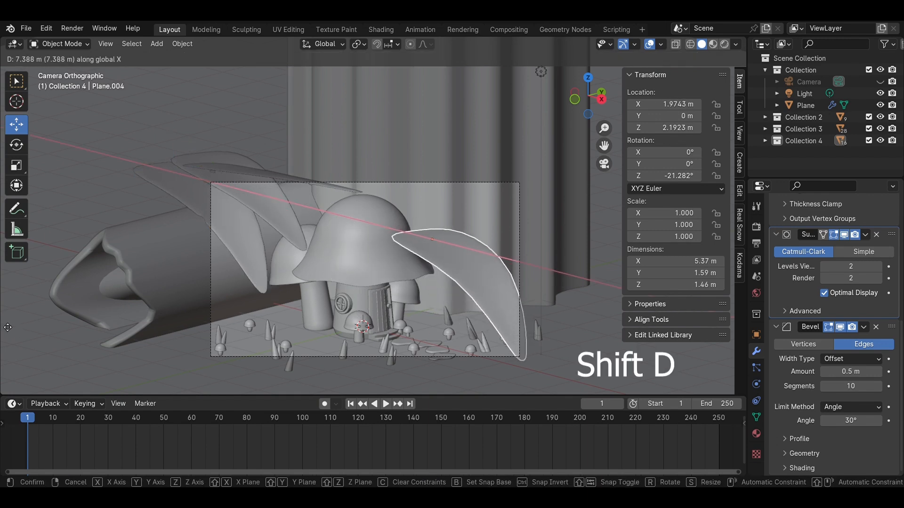
pyautogui.click(8, 327)
# Step: Rotate the copied leaf 111° in top view and move it 3.9159 m along Y
pyautogui.click(588, 77)
pyautogui.press('r')
pyautogui.click(398, 328)
pyautogui.press('g')
pyautogui.press('y')
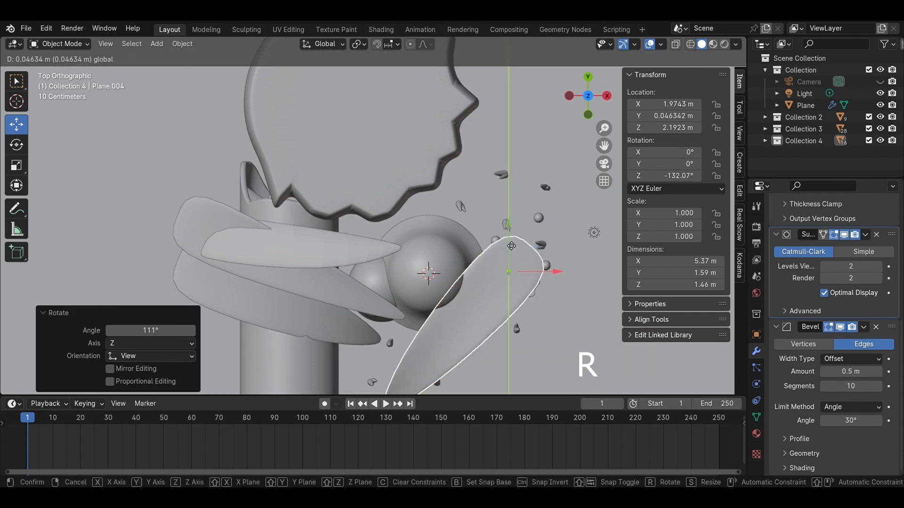
pyautogui.click(607, 99)
# Step: Rotate the fourth leaf 42.4° in the right orthographic view and lower it 1.761 m along Z
pyautogui.click(607, 96)
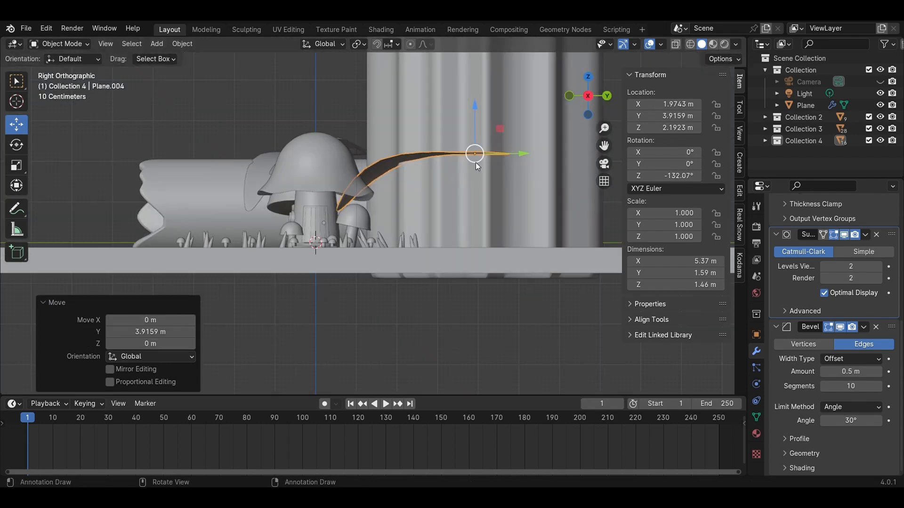
pyautogui.press('r')
pyautogui.click(451, 131)
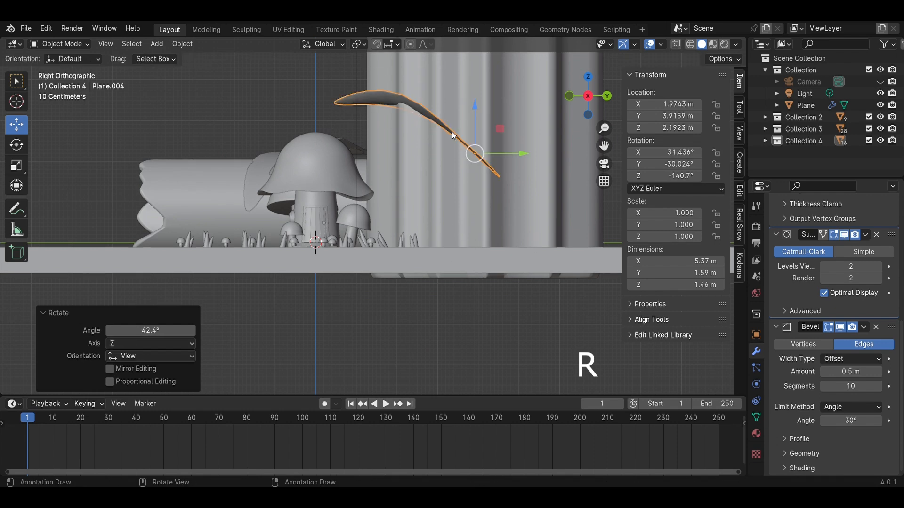
pyautogui.press('g')
pyautogui.press('z')
pyautogui.click(462, 195)
pyautogui.press('KP_0')
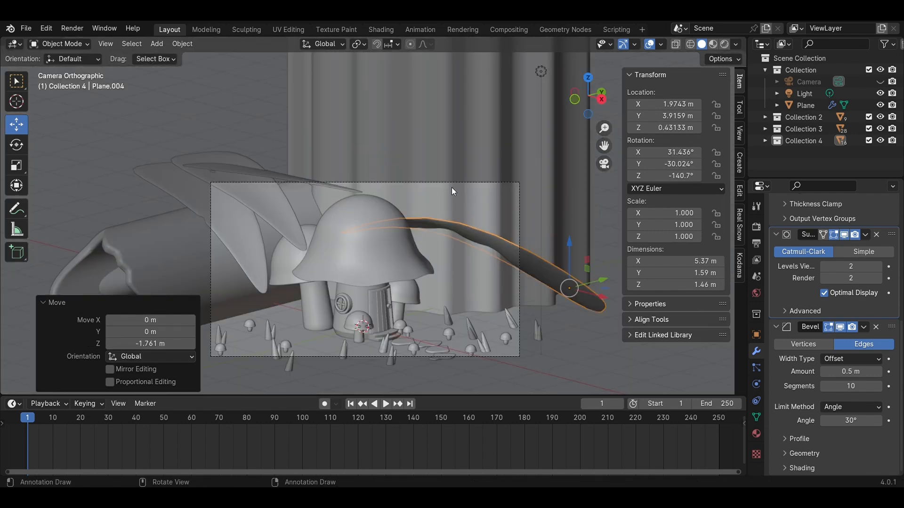
# Step: Move the fourth leaf 1.4975 m along Y and 1.64 m along X, clear of the mushroom house
pyautogui.scroll(-2, 523, 252)
pyautogui.press('g')
pyautogui.press('y')
pyautogui.click(561, 260)
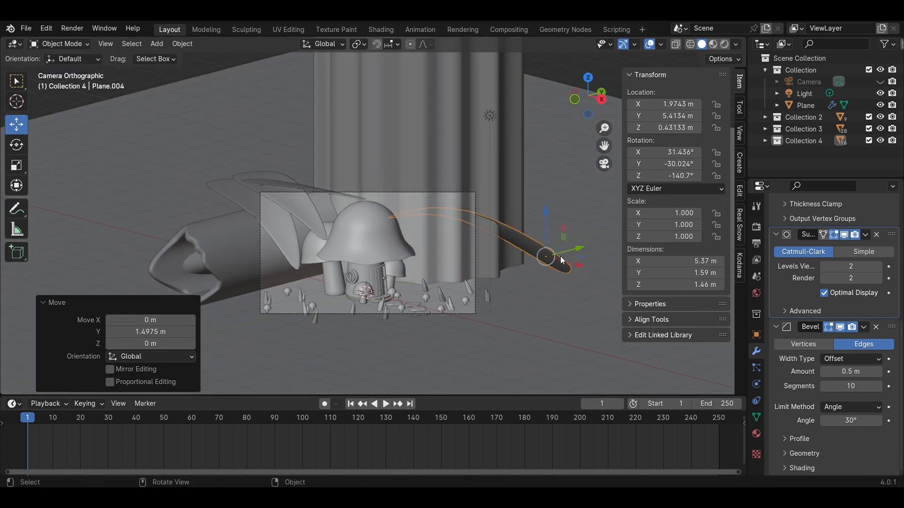
pyautogui.press('g')
pyautogui.press('x')
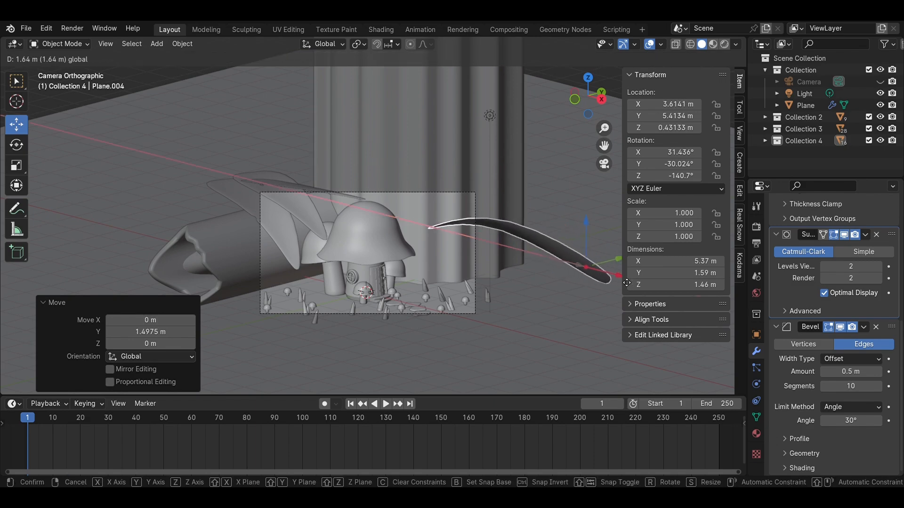
pyautogui.click(626, 282)
# Step: Lower the fourth leaf's middle and tip vertices along Z to flatten its arch
pyautogui.moveTo(590, 245); pyautogui.dragTo(485, 207, button='middle')
pyautogui.press('Tab')
pyautogui.click(488, 185)
pyautogui.moveTo(447, 218); pyautogui.dragTo(499, 176)
pyautogui.moveTo(486, 140); pyautogui.dragTo(486, 154)
pyautogui.moveTo(398, 214); pyautogui.dragTo(421, 188)
pyautogui.moveTo(503, 160); pyautogui.dragTo(490, 226, button='middle')
pyautogui.moveTo(383, 218); pyautogui.dragTo(383, 221)
pyautogui.press('KP_0')
pyautogui.scroll(4, 524, 235)
pyautogui.moveTo(463, 209); pyautogui.dragTo(463, 223)
# Step: Lower one middle side vertex of the fourth leaf, adjust the neighbouring side vertex, and save the file
pyautogui.click(599, 223)
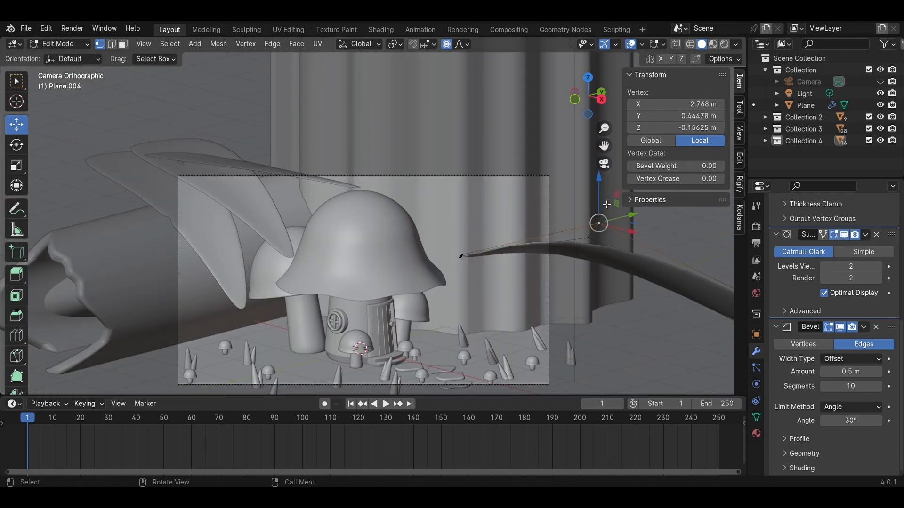
pyautogui.moveTo(598, 184); pyautogui.dragTo(588, 220)
pyautogui.click(588, 238)
pyautogui.moveTo(559, 195); pyautogui.dragTo(556, 211, button='middle')
pyautogui.moveTo(570, 224); pyautogui.dragTo(587, 231)
pyautogui.press('KP_0')
pyautogui.press('Tab')
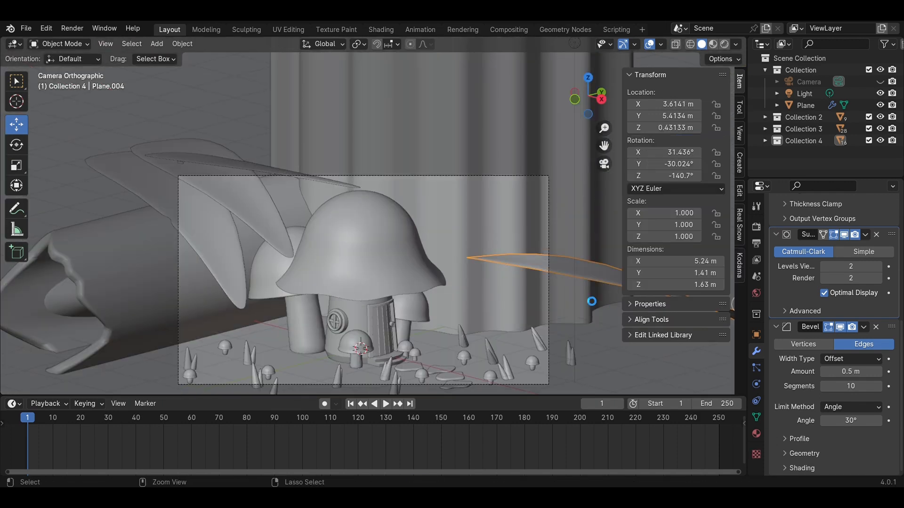
pyautogui.hotkey('ctrl', 's')
# Step: Rotate the fourth leaf 7.9° in the camera view, move it along Y to 5.1795 m, and save
pyautogui.scroll(-3, 575, 298)
pyautogui.click(575, 299)
pyautogui.click(555, 263)
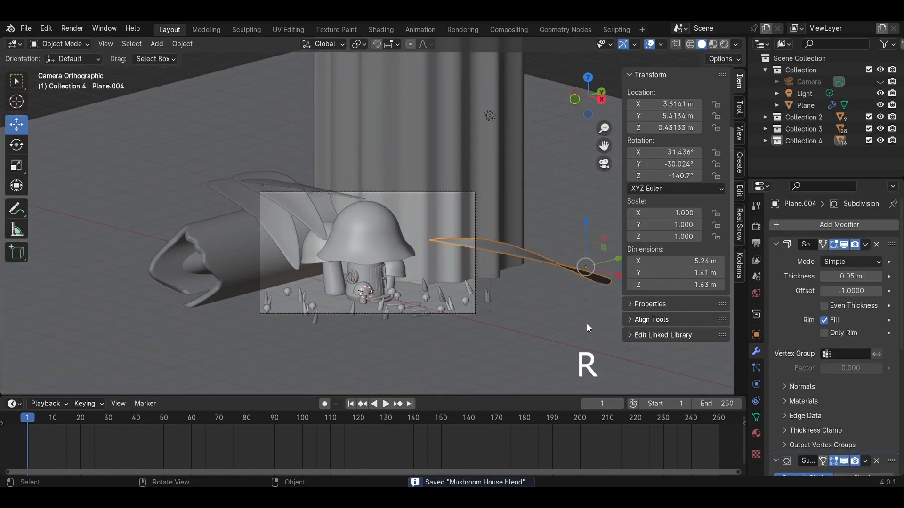
pyautogui.press('r')
pyautogui.click(602, 262)
pyautogui.press('g')
pyautogui.press('y')
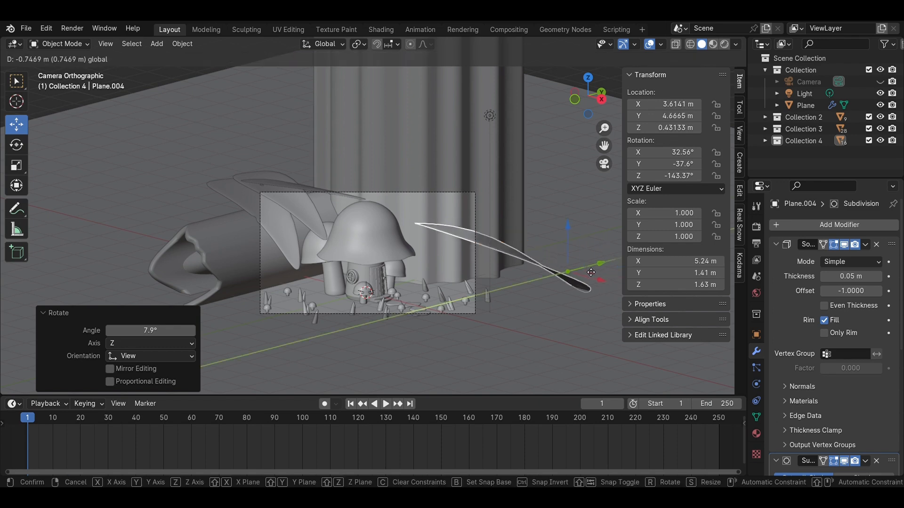
pyautogui.click(571, 277)
pyautogui.hotkey('ctrl', 's')
# Step: Duplicate the fourth leaf and place the copy 0.4604 m along X
pyautogui.click(558, 291)
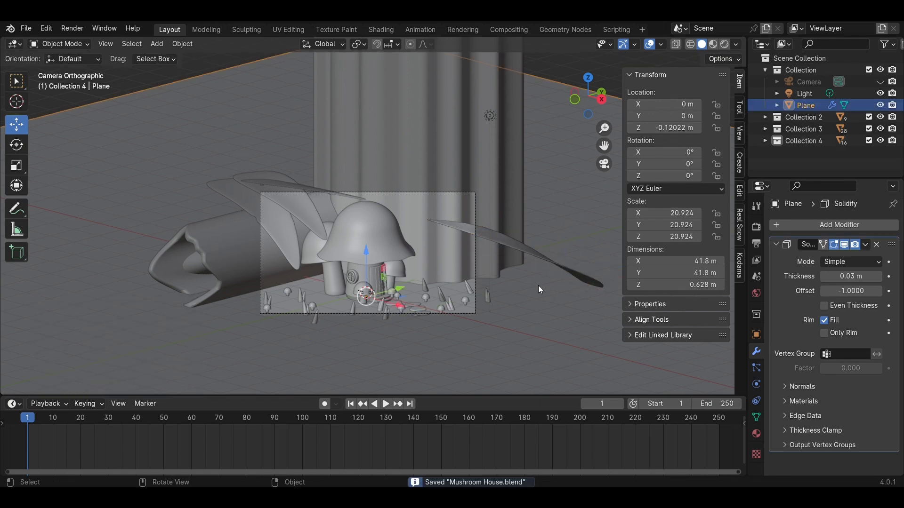
pyautogui.scroll(4, 528, 260)
pyautogui.scroll(-3, 529, 255)
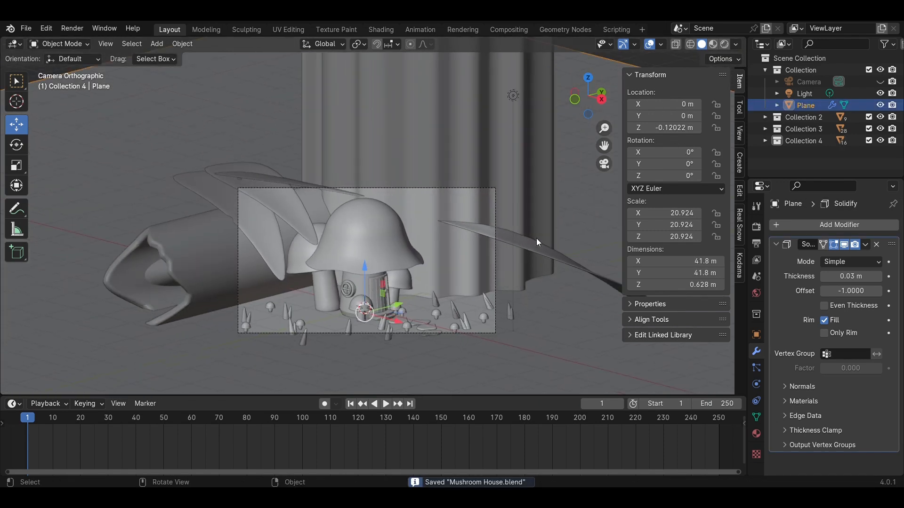
pyautogui.click(536, 240)
pyautogui.hotkey('shift', 'd')
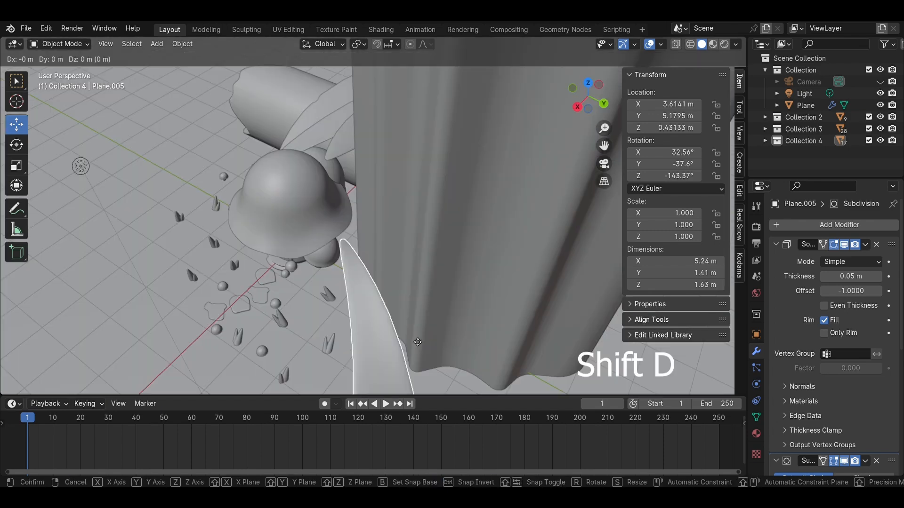
pyautogui.press('x')
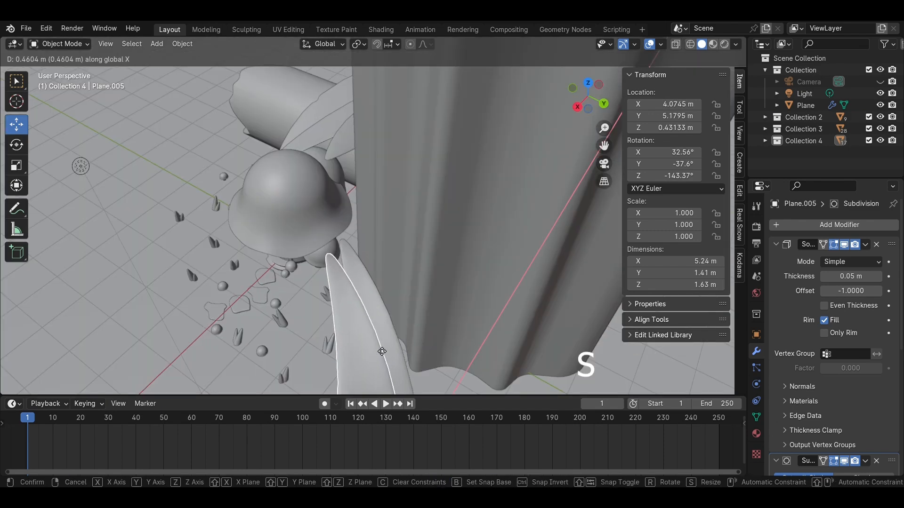
# Step: Scale the fifth leaf down to 0.732 and move it 2.1734 m along negative Y, toward the house
pyautogui.press('s')
pyautogui.click(362, 369)
pyautogui.scroll(-4, 365, 366)
pyautogui.moveTo(367, 364); pyautogui.dragTo(475, 301, button='middle')
pyautogui.press('s')
pyautogui.click(507, 293)
pyautogui.moveTo(554, 247); pyautogui.dragTo(504, 251)
pyautogui.press('KP_0')
pyautogui.keyDown('shift'); pyautogui.moveTo(441, 246); pyautogui.dragTo(350, 207, button='middle'); pyautogui.keyUp('shift')
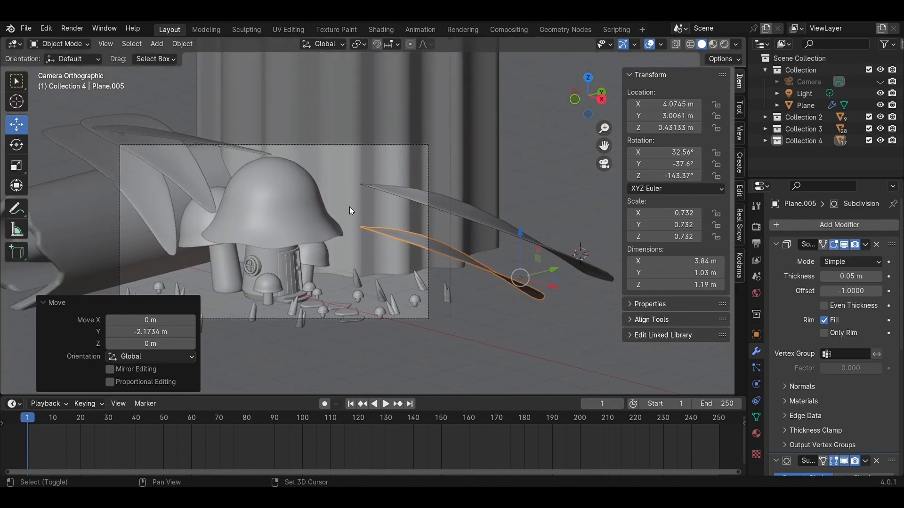
# Step: Rotate the fifth leaf about 12° in the camera view and shrink it by a factor of 0.646
pyautogui.scroll(1, 349, 207)
pyautogui.press('r')
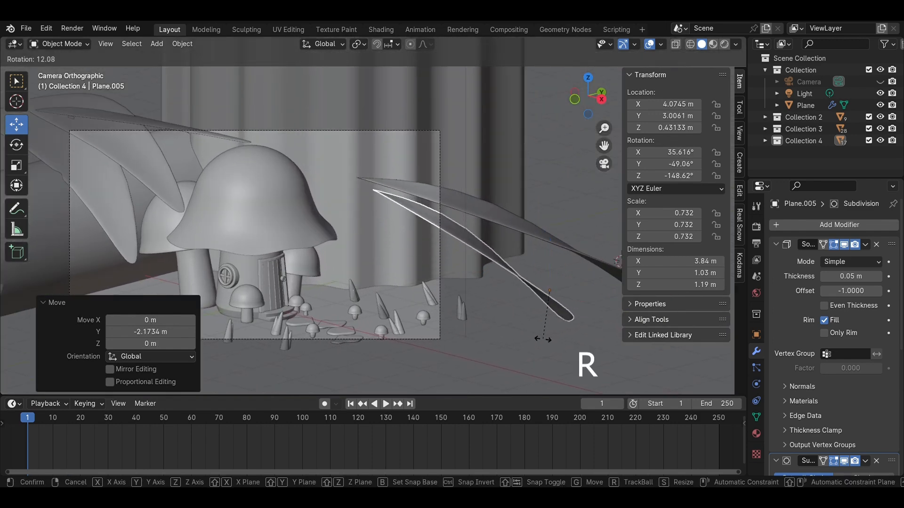
pyautogui.click(610, 335)
pyautogui.press('s')
pyautogui.click(576, 311)
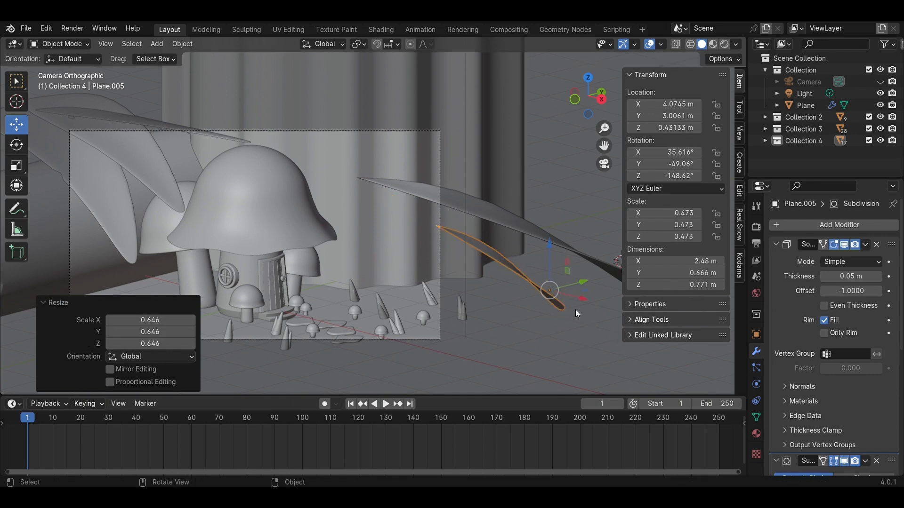
# Step: Reposition the fifth leaf to X 3.7932 m, Y about 1.85 m and Z 0.51626 m, closer to the house
pyautogui.press('g')
pyautogui.press('y')
pyautogui.click(538, 307)
pyautogui.press('g')
pyautogui.press('x')
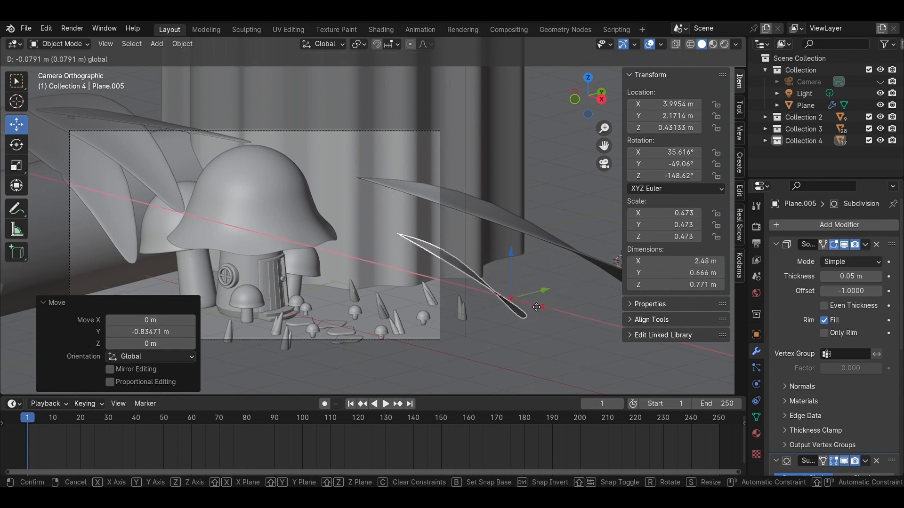
pyautogui.press('z')
pyautogui.click(510, 270)
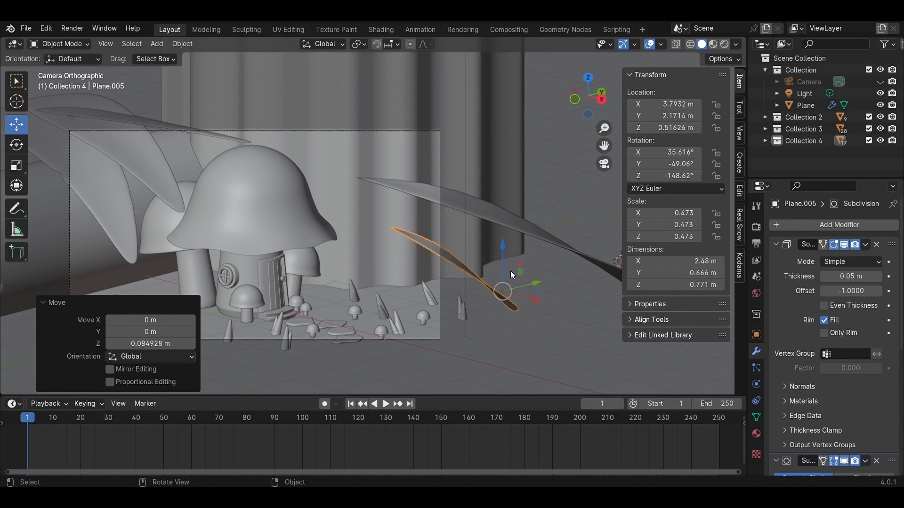
pyautogui.scroll(2, 504, 261)
pyautogui.press('s')
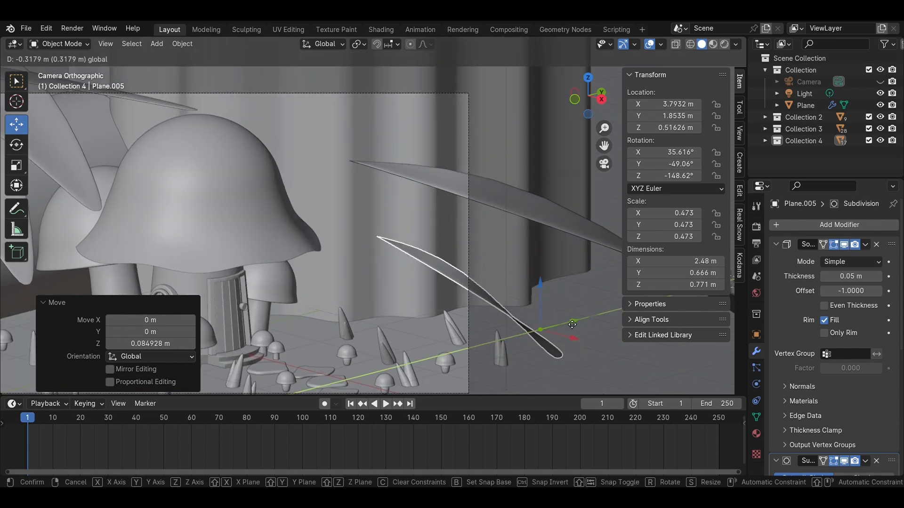
pyautogui.press('Escape')
# Step: Scale the fourth leaf down to 0.795 and move it 1.8232 m along negative Y, toward the house
pyautogui.click(580, 254)
pyautogui.press('s')
pyautogui.click(617, 272)
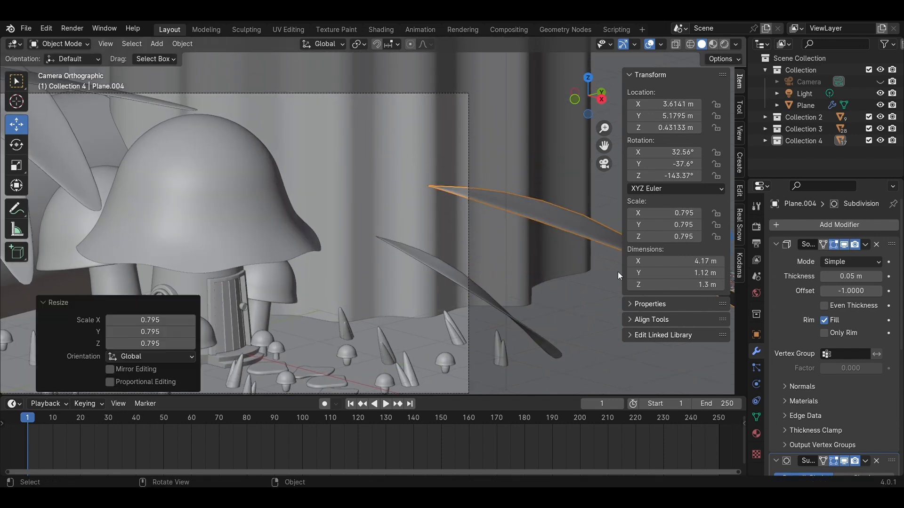
pyautogui.scroll(-4, 610, 270)
pyautogui.press('g')
pyautogui.press('y')
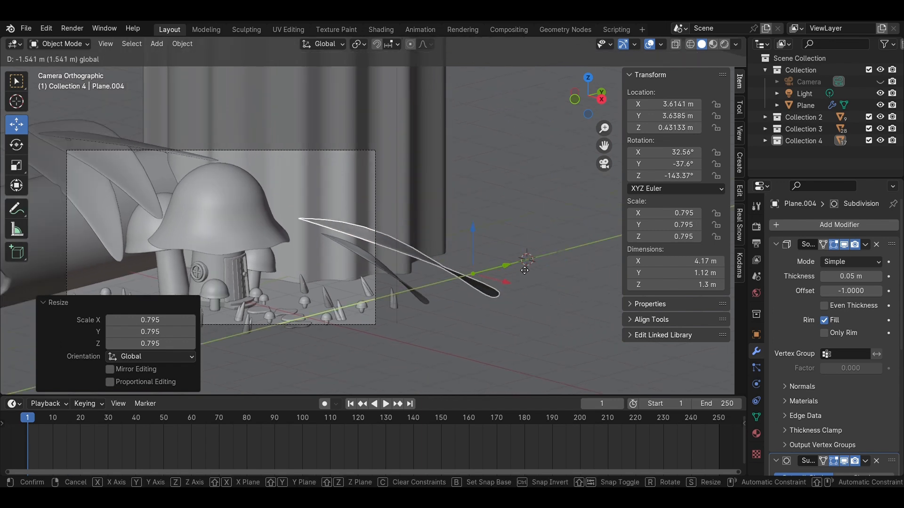
pyautogui.click(529, 299)
# Step: Tilt the fourth leaf more upright in the camera view and shift it along Y to about 2.158 m
pyautogui.press('r')
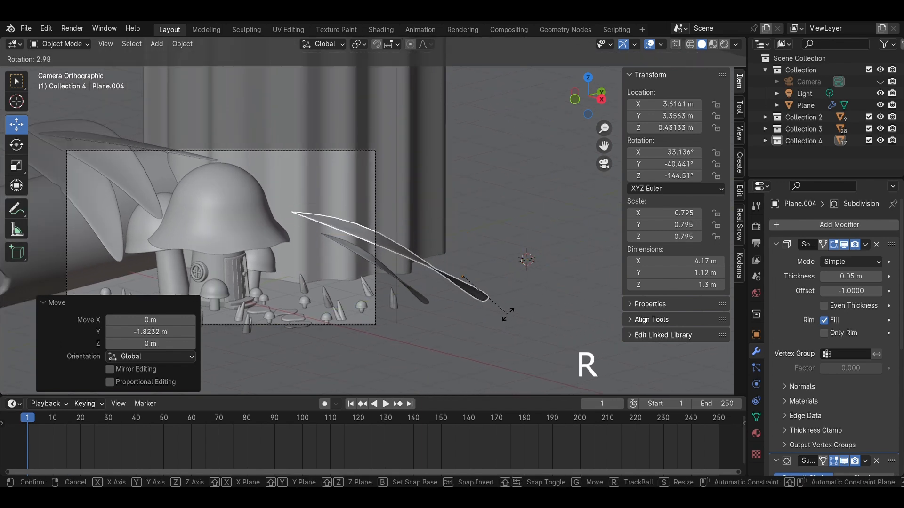
pyautogui.click(496, 272)
pyautogui.press('g')
pyautogui.press('y')
pyautogui.click(493, 306)
pyautogui.press('r')
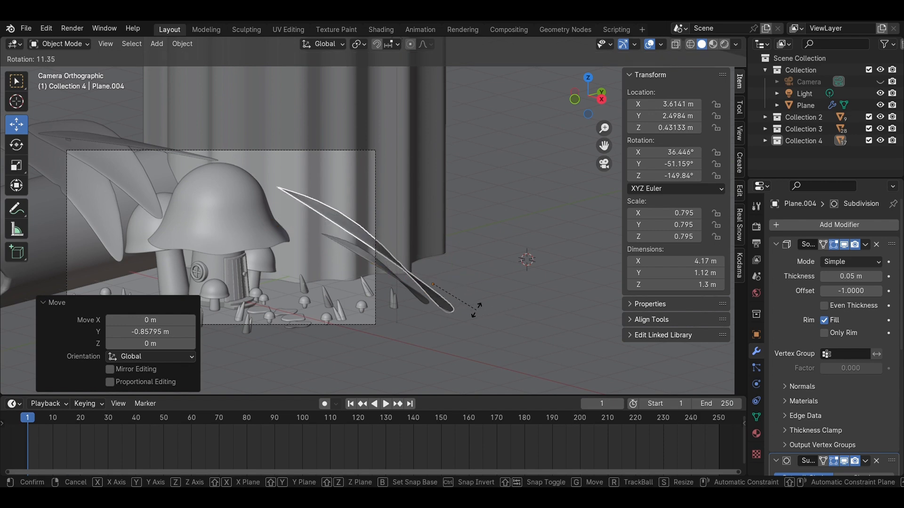
pyautogui.click(474, 309)
pyautogui.press('r')
pyautogui.click(456, 287)
pyautogui.press('g')
pyautogui.press('y')
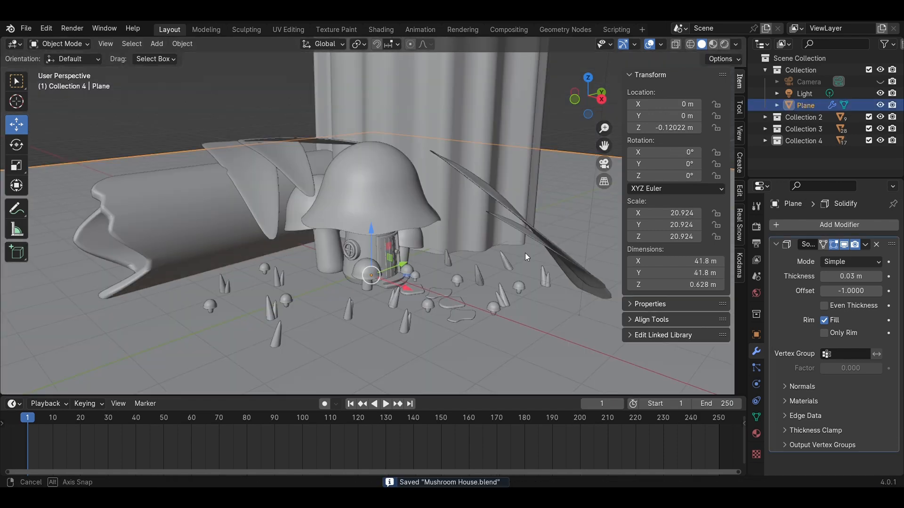
# Step: Reshape the fourth leaf's side vertices with proportional editing and save the file
pyautogui.moveTo(524, 253); pyautogui.dragTo(299, 317, button='middle')
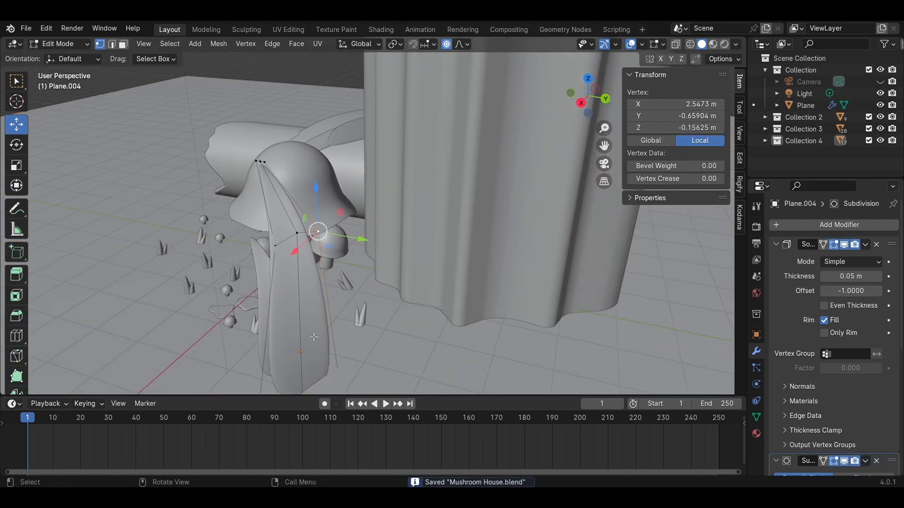
pyautogui.moveTo(470, 283); pyautogui.dragTo(526, 309, button='middle')
pyautogui.click(502, 280)
pyautogui.moveTo(533, 286); pyautogui.dragTo(502, 282)
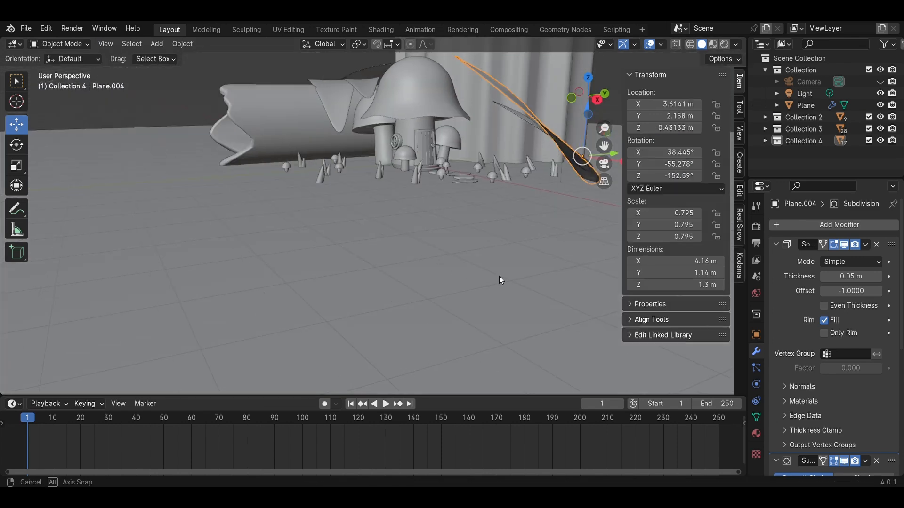
pyautogui.hotkey('ctrl', 's')
# Step: Preview the scene through the camera in Rendered shading and change the viewport to Material Preview
pyautogui.click(506, 248)
pyautogui.scroll(-2, 505, 247)
pyautogui.press('KP_0')
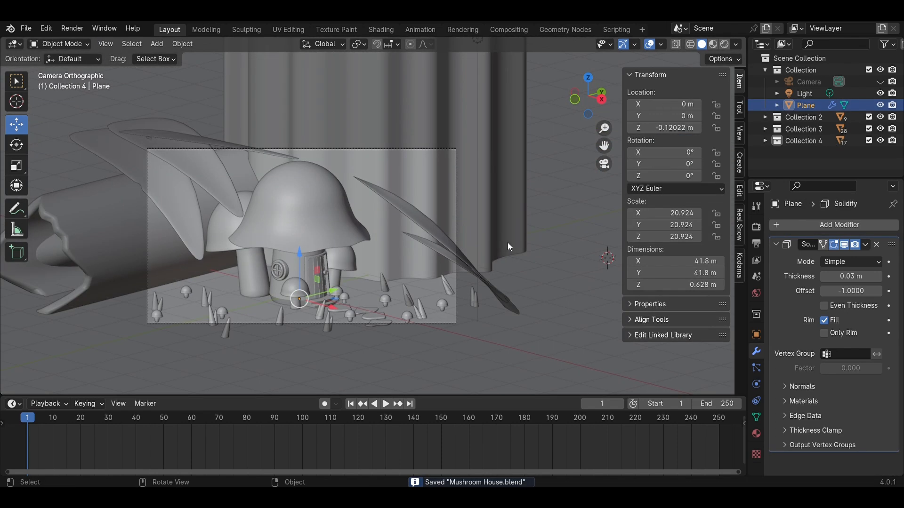
pyautogui.keyDown('ctrl'); pyautogui.moveTo(405, 278); pyautogui.dragTo(447, 258, button='middle'); pyautogui.keyUp('ctrl')
pyautogui.press('z')
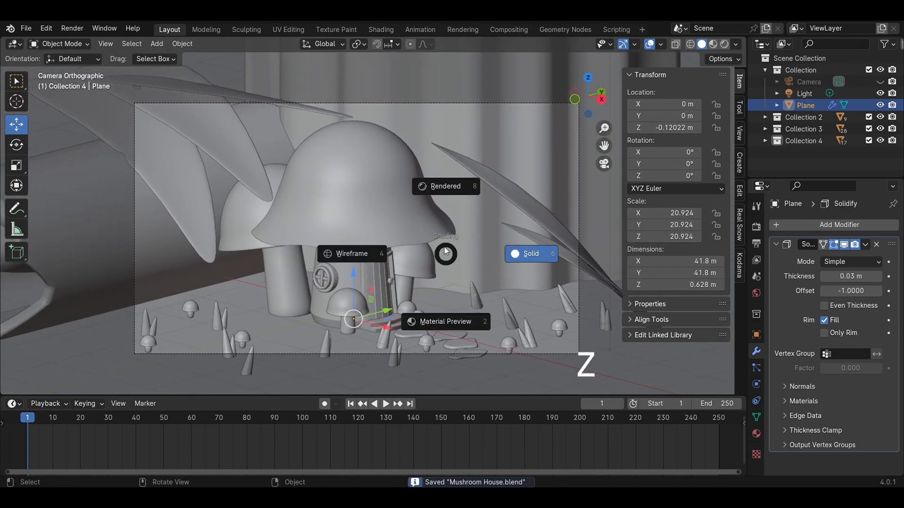
pyautogui.click(430, 199)
pyautogui.press('z')
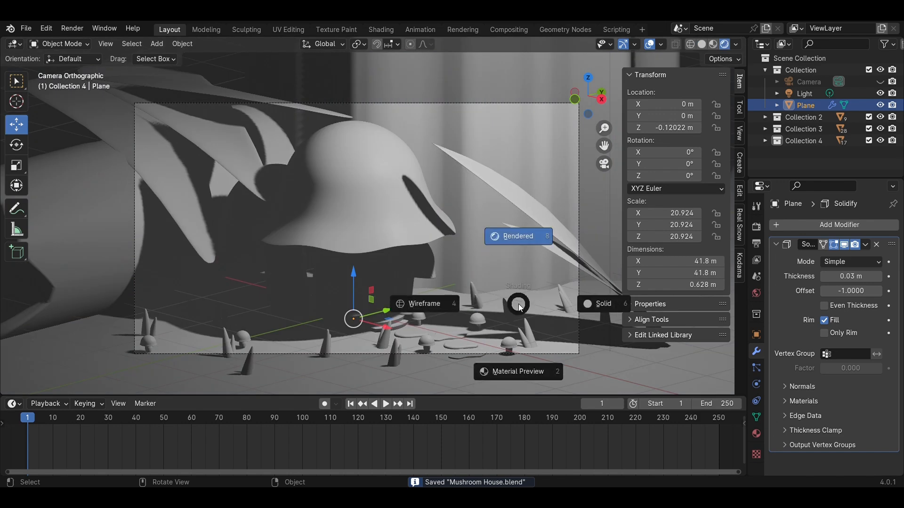
pyautogui.click(532, 356)
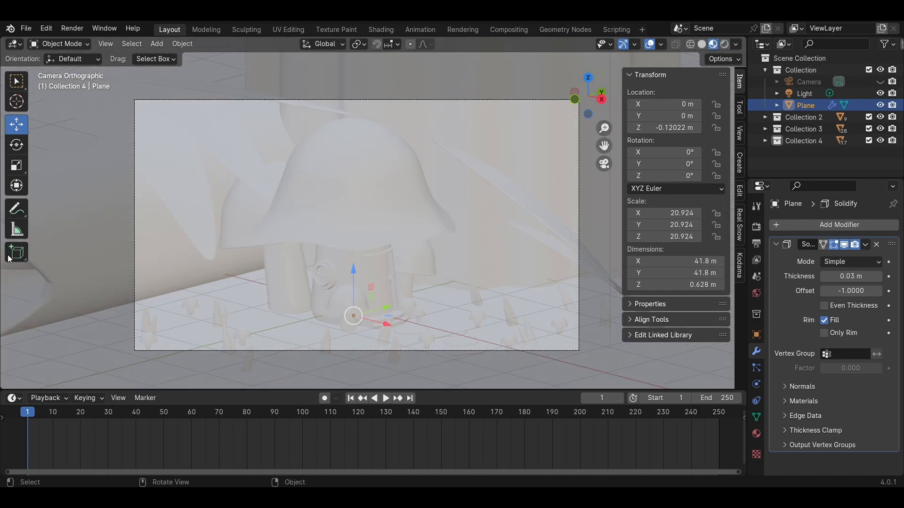
# Step: Split the 3D viewport vertically, turn the new area into a Shader Editor and save the file
pyautogui.moveTo(5, 41); pyautogui.dragTo(325, 53)
pyautogui.press('n')
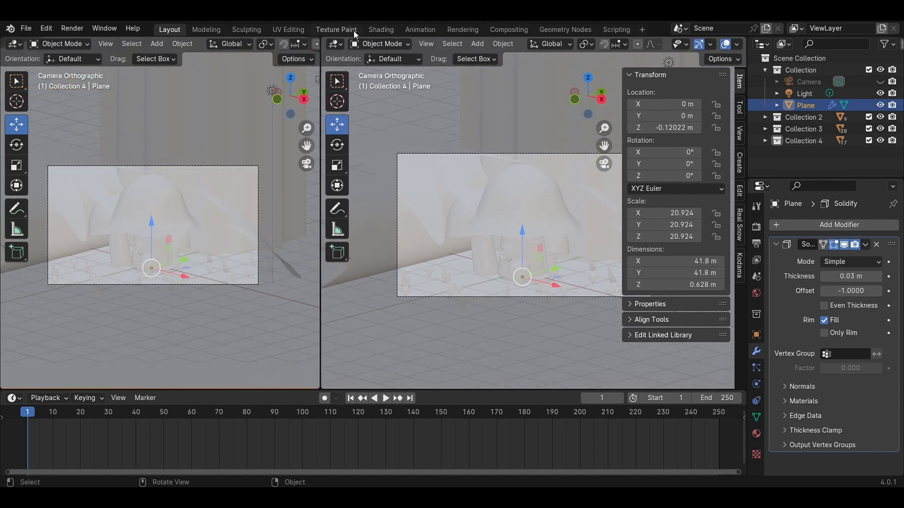
pyautogui.click(335, 44)
pyautogui.click(369, 151)
pyautogui.scroll(4, 253, 259)
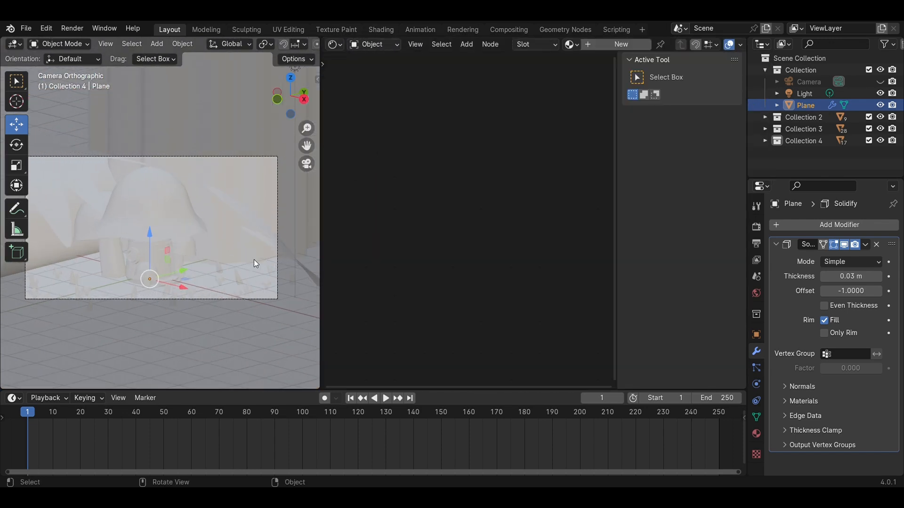
pyautogui.hotkey('ctrl', 's')
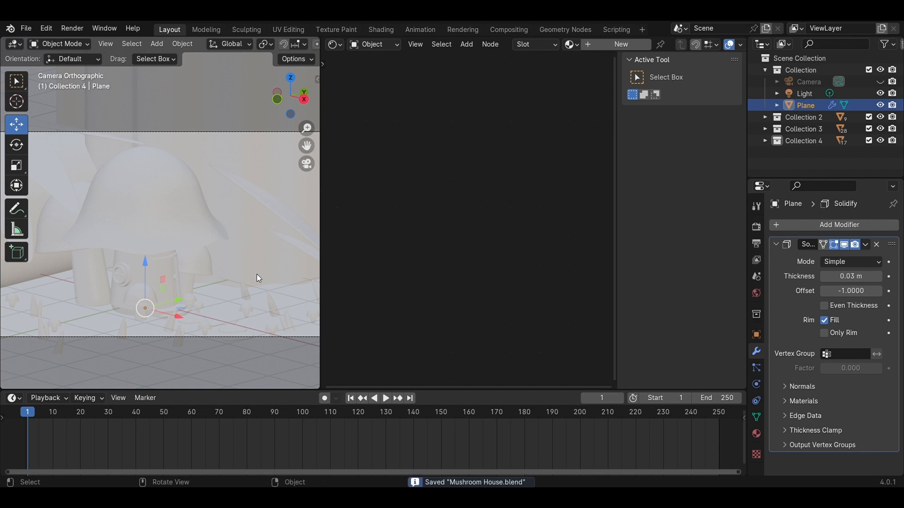
# Step: Create a new material for the large trunk behind the house and set its base color to light orange
pyautogui.scroll(-2, 256, 274)
pyautogui.scroll(1, 231, 294)
pyautogui.keyDown('shift'); pyautogui.moveTo(234, 281); pyautogui.dragTo(179, 304, button='middle'); pyautogui.keyUp('shift')
pyautogui.scroll(2, 283, 260)
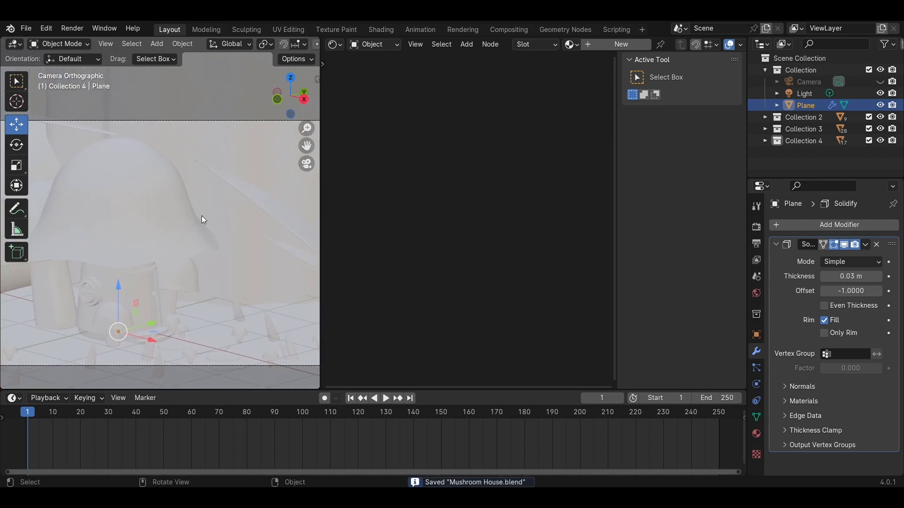
pyautogui.click(241, 240)
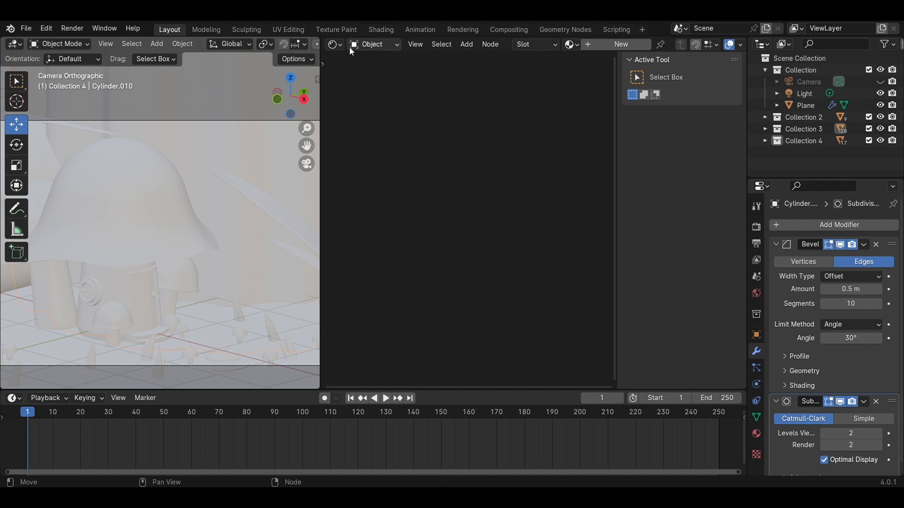
pyautogui.click(625, 46)
pyautogui.scroll(5, 473, 237)
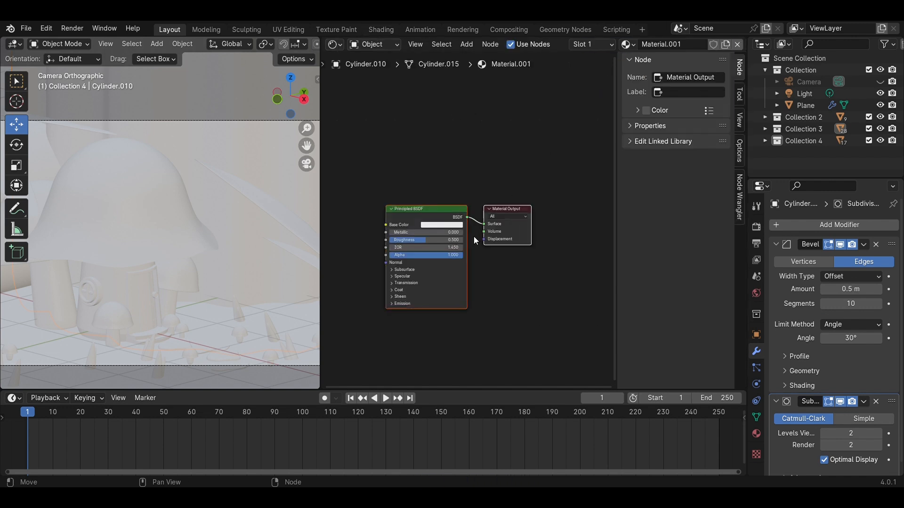
pyautogui.click(448, 230)
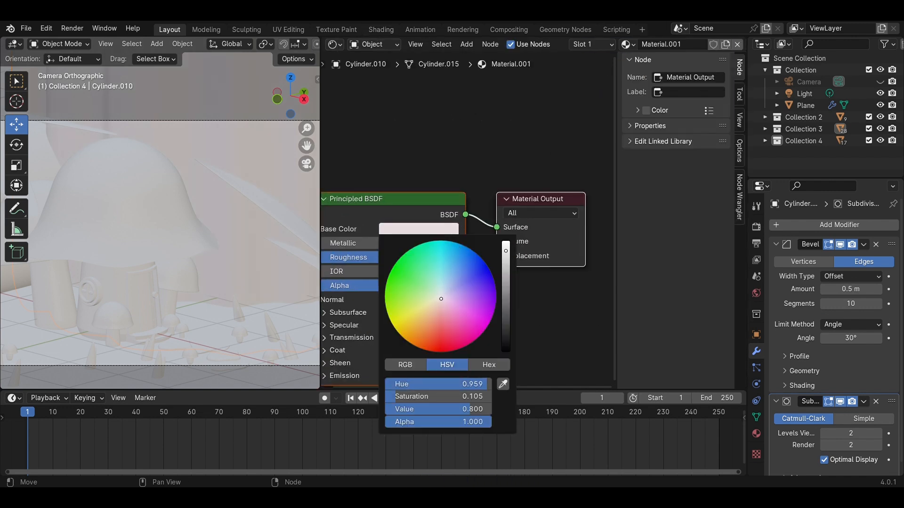
pyautogui.click(431, 315)
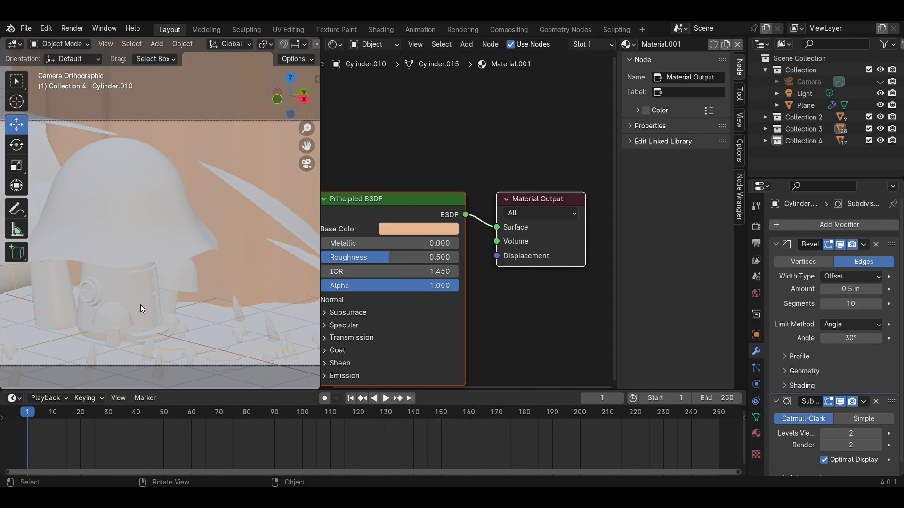
# Step: Give the house's stem a new pale yellow-green material, about hue 0.20, saturation 0.30 and value 0.80, and save the file
pyautogui.click(118, 281)
pyautogui.click(605, 44)
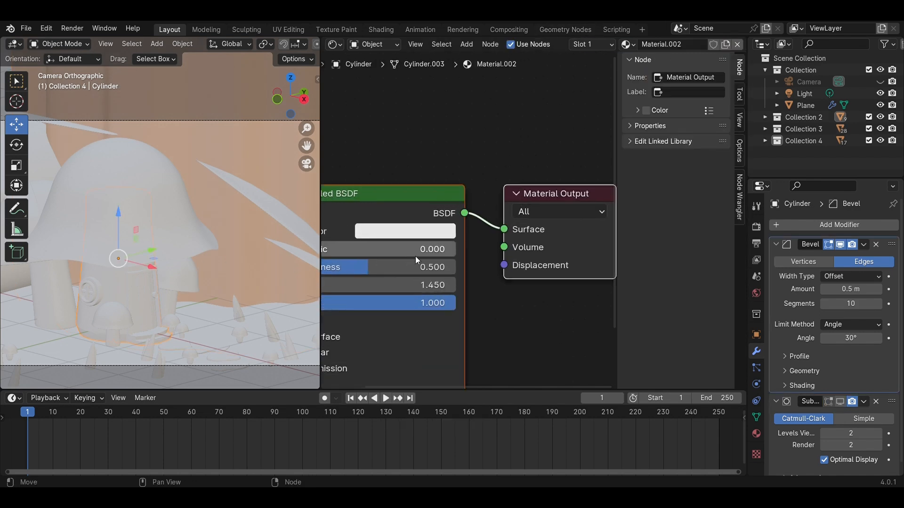
pyautogui.keyDown('shift'); pyautogui.moveTo(218, 227); pyautogui.dragTo(268, 196, button='middle'); pyautogui.keyUp('shift')
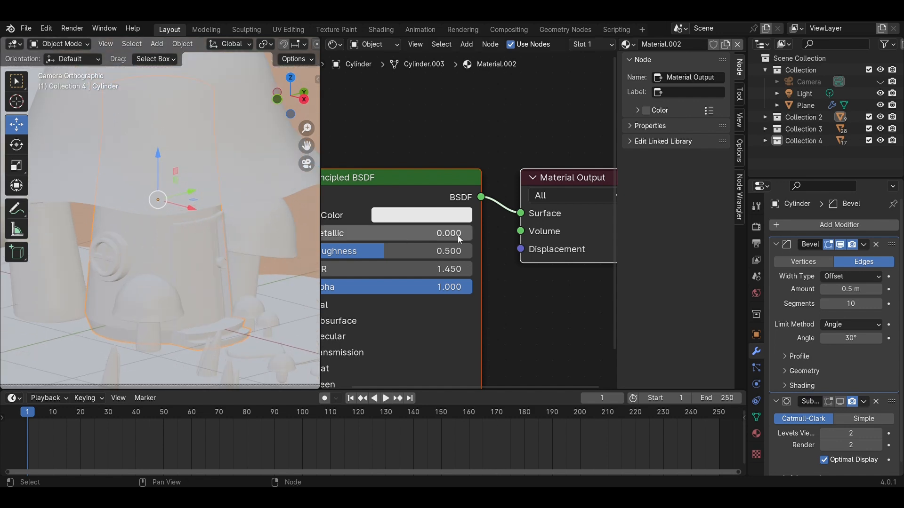
pyautogui.click(448, 216)
pyautogui.moveTo(532, 248); pyautogui.dragTo(532, 252)
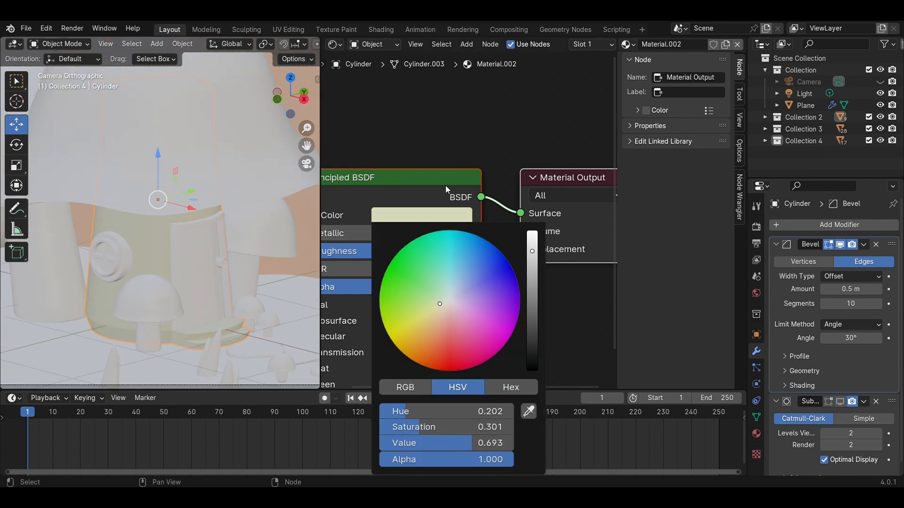
pyautogui.click(463, 217)
pyautogui.moveTo(533, 251); pyautogui.dragTo(532, 241)
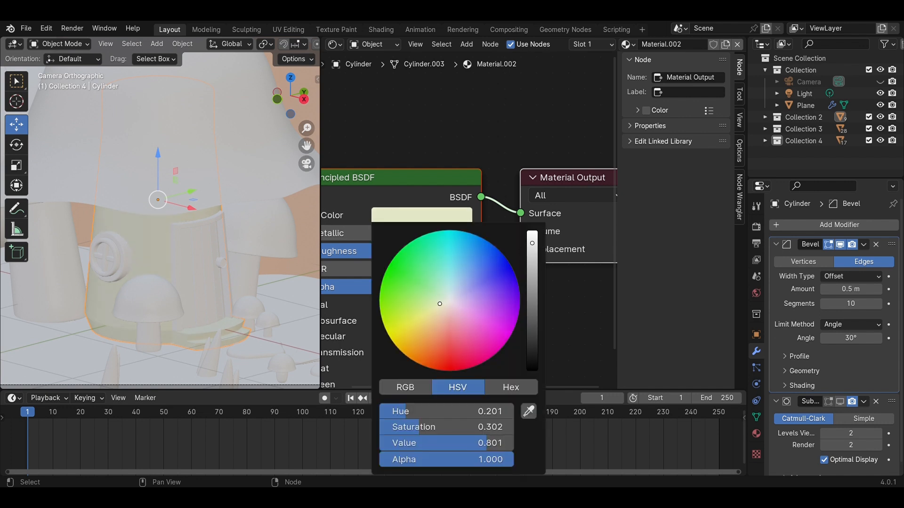
pyautogui.scroll(-4, 170, 270)
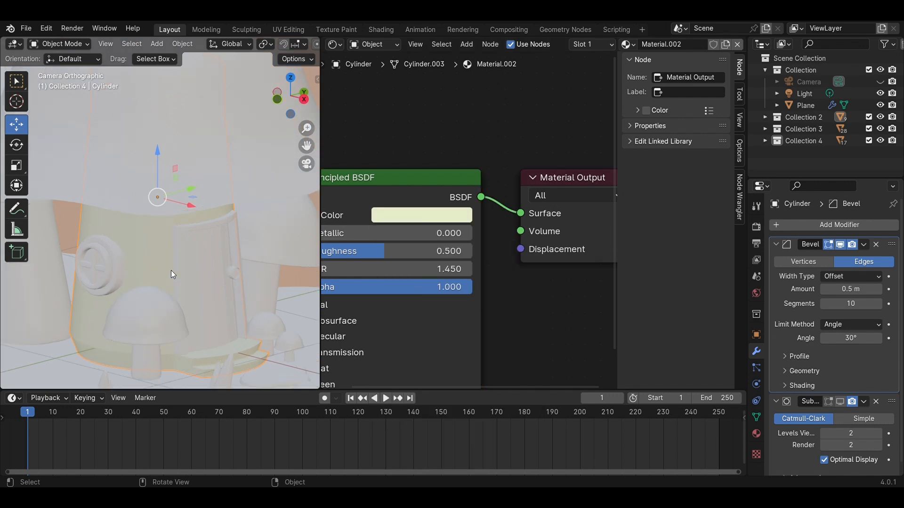
pyautogui.hotkey('ctrl', 's')
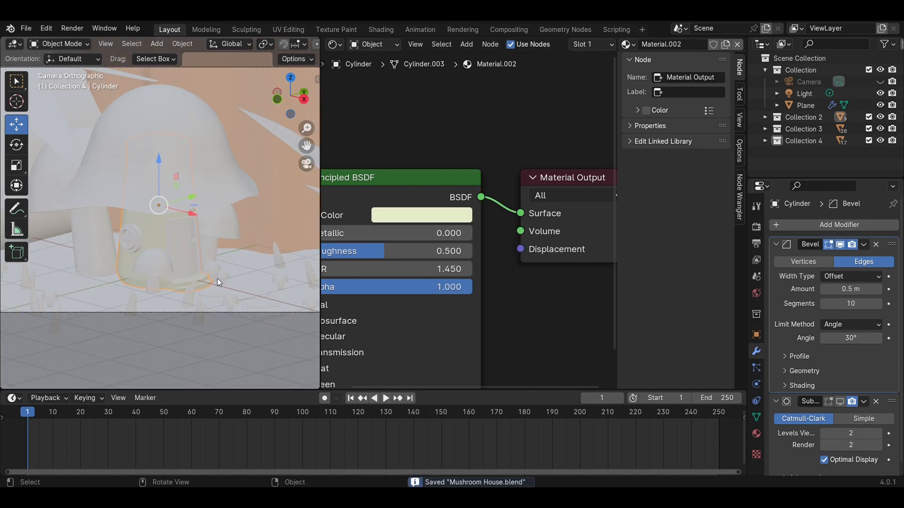
# Step: Create a new material for the house's round window frame
pyautogui.scroll(6, 188, 282)
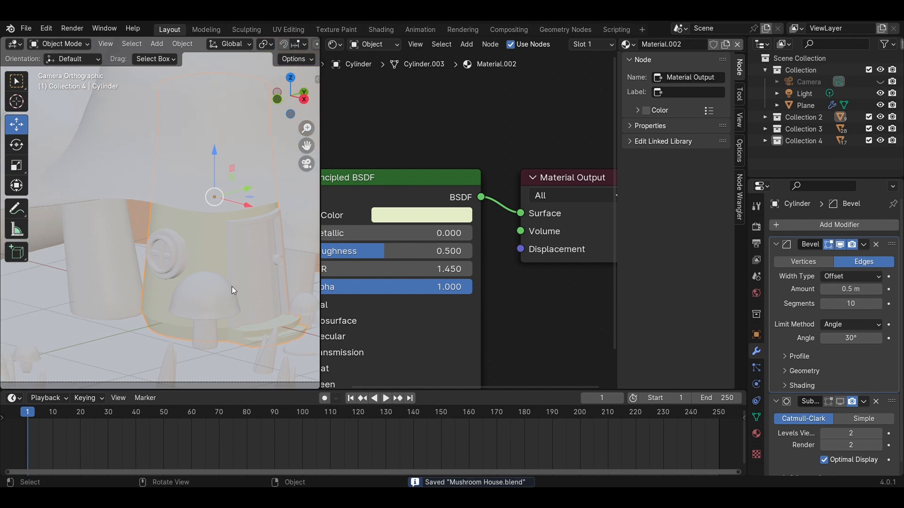
pyautogui.click(197, 266)
pyautogui.click(623, 44)
# Step: Add a Noise Texture with a Mapping setup and connect its Fac output to the window material's Base Color
pyautogui.scroll(3, 405, 245)
pyautogui.scroll(-9, 406, 249)
pyautogui.keyDown('shift'); pyautogui.moveTo(409, 256); pyautogui.dragTo(454, 271, button='middle'); pyautogui.keyUp('shift')
pyautogui.hotkey('shift', 'a')
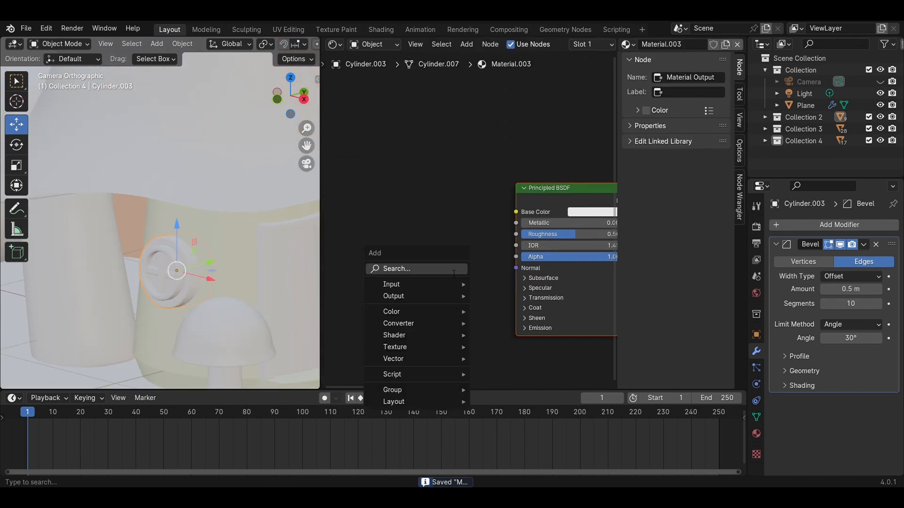
pyautogui.click(455, 271)
pyautogui.write('_noi')
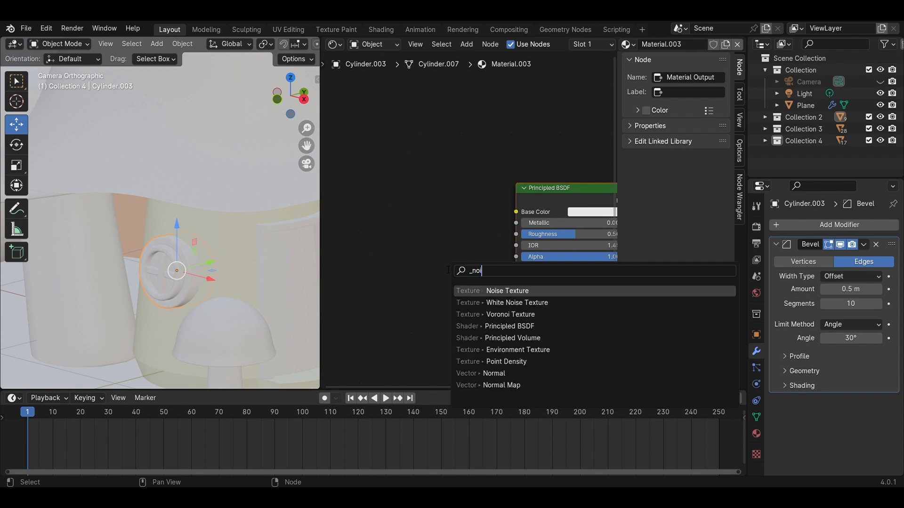
pyautogui.press('Return')
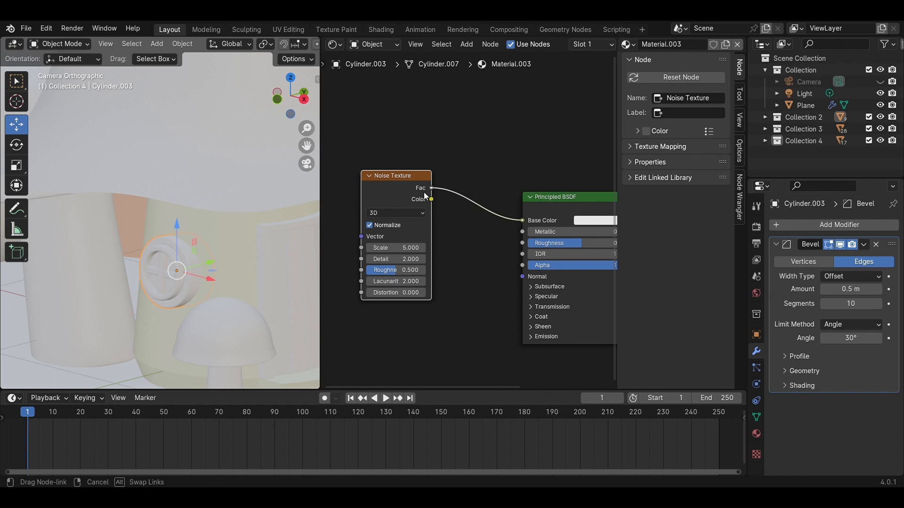
pyautogui.moveTo(425, 196); pyautogui.dragTo(429, 189)
pyautogui.hotkey('ctrl', 't')
# Step: Set the Noise Texture's scale to 10 and its roughness to 1
pyautogui.scroll(3, 179, 312)
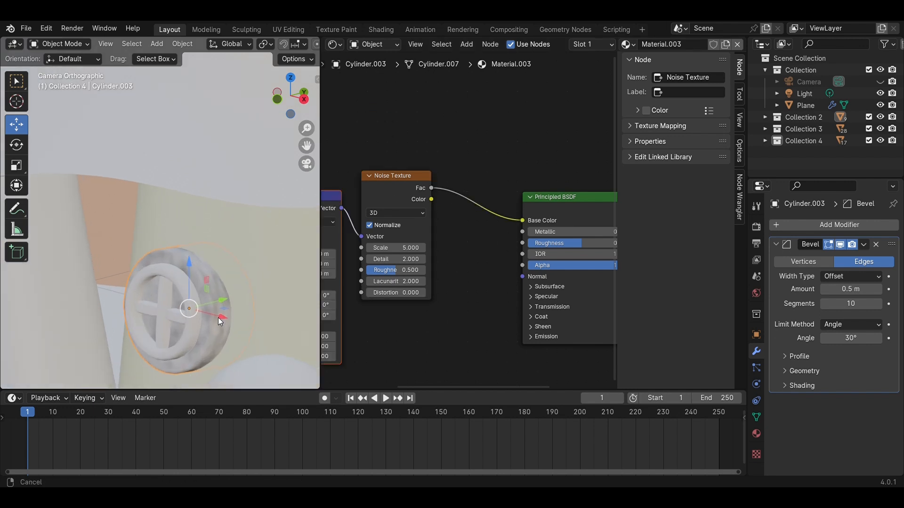
pyautogui.scroll(5, 218, 317)
pyautogui.moveTo(437, 337); pyautogui.dragTo(481, 326, button='middle')
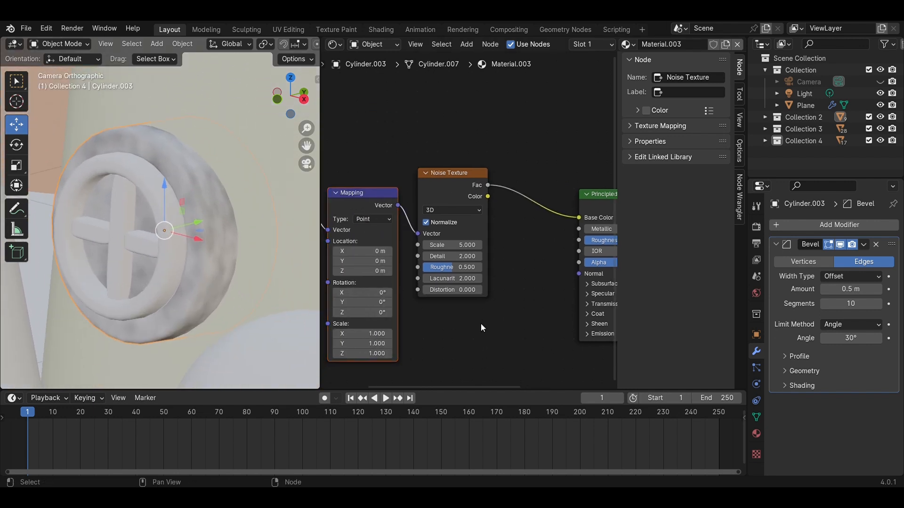
pyautogui.scroll(1, 481, 326)
pyautogui.moveTo(451, 246); pyautogui.dragTo(470, 246)
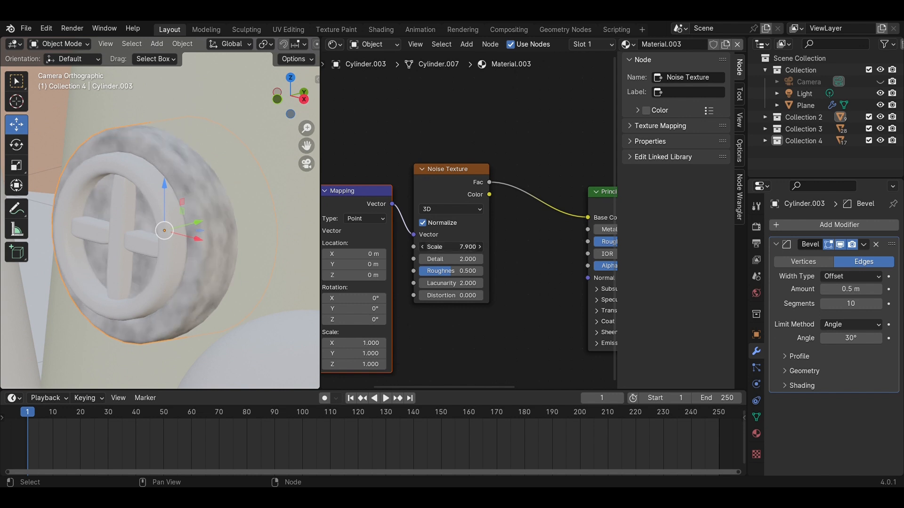
pyautogui.write('10')
pyautogui.press('Return')
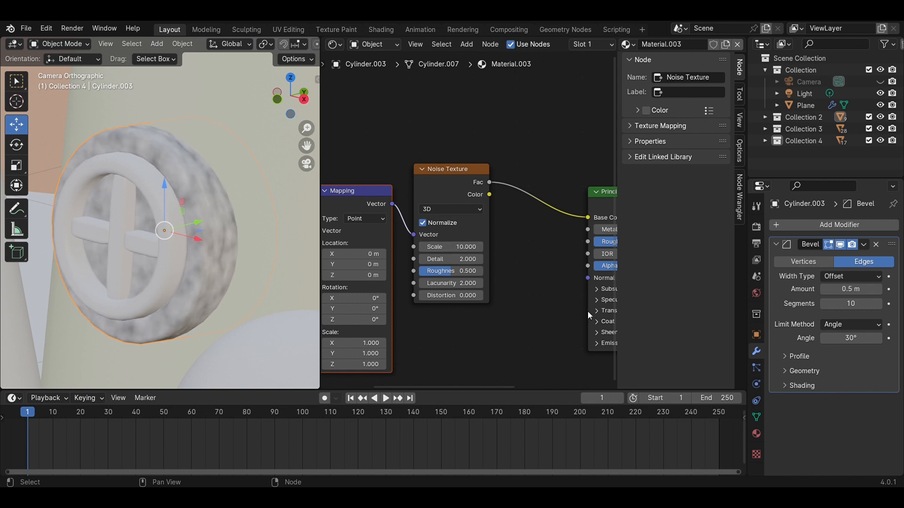
# Step: Insert a Color Ramp between the Noise Texture's Fac output and the Principled BSDF's Base Color
pyautogui.hotkey('shift', 'a')
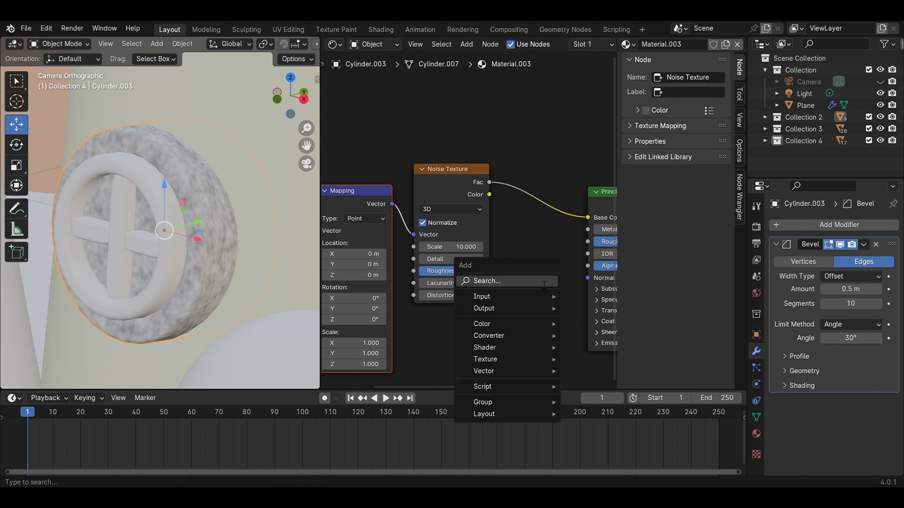
pyautogui.click(540, 281)
pyautogui.write('col')
pyautogui.click(602, 314)
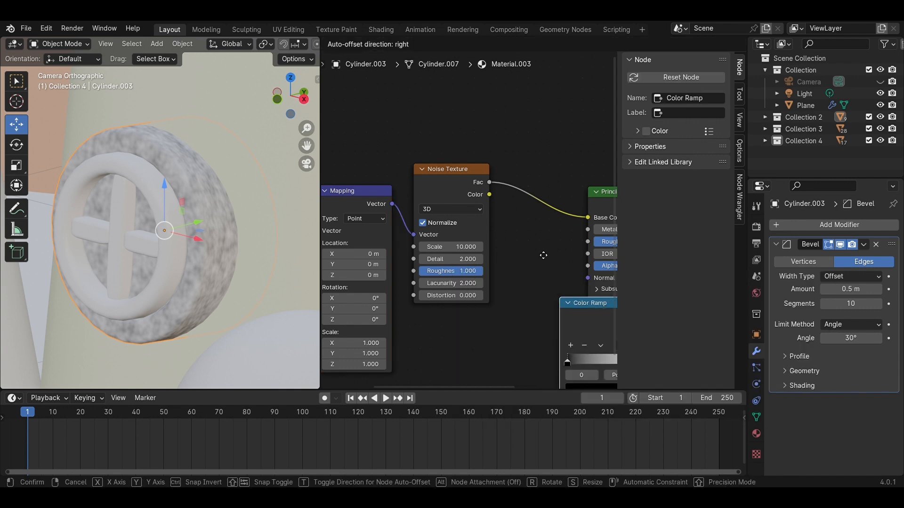
pyautogui.click(540, 230)
# Step: Move the Color Ramp's black stop to about position 0.42 and color it brownish orange
pyautogui.moveTo(540, 229); pyautogui.dragTo(452, 247, button='middle')
pyautogui.moveTo(453, 248); pyautogui.dragTo(498, 273)
pyautogui.click(495, 277)
pyautogui.moveTo(558, 200); pyautogui.dragTo(557, 169)
pyautogui.moveTo(500, 154); pyautogui.dragTo(489, 203)
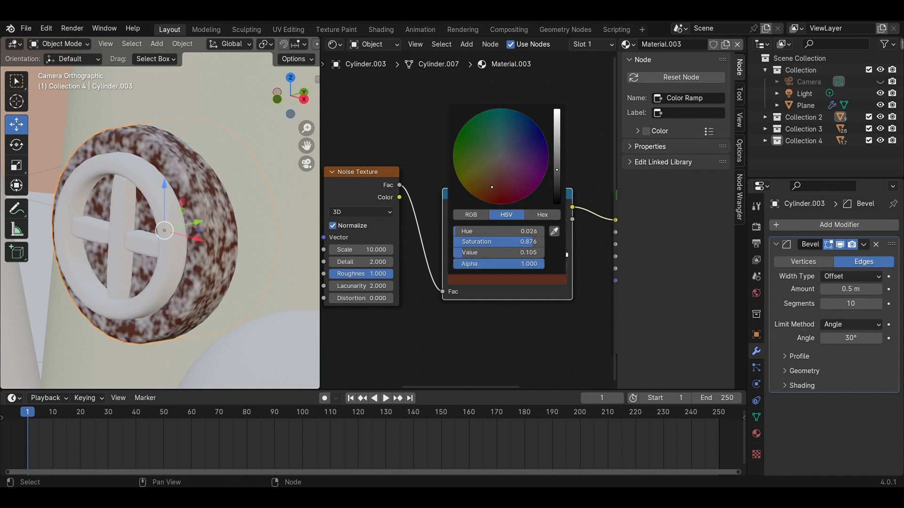
pyautogui.moveTo(556, 172); pyautogui.dragTo(557, 140)
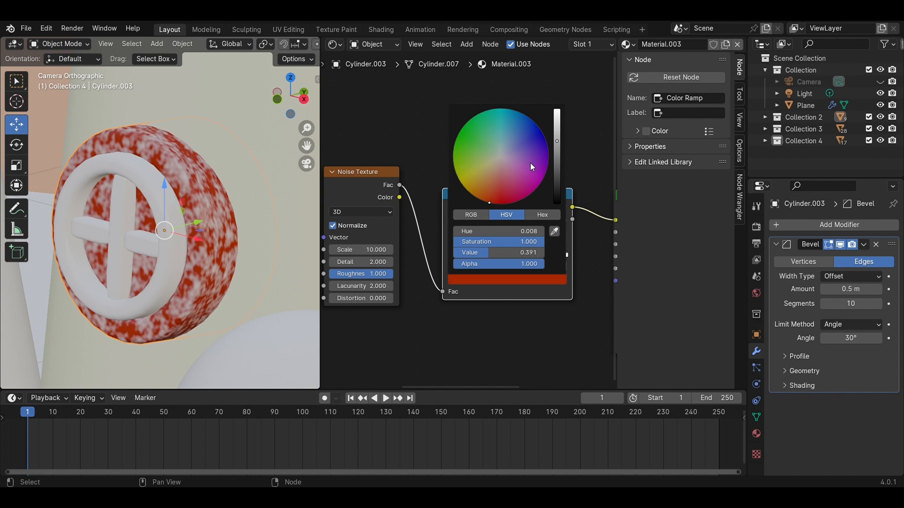
pyautogui.moveTo(490, 203); pyautogui.dragTo(485, 185)
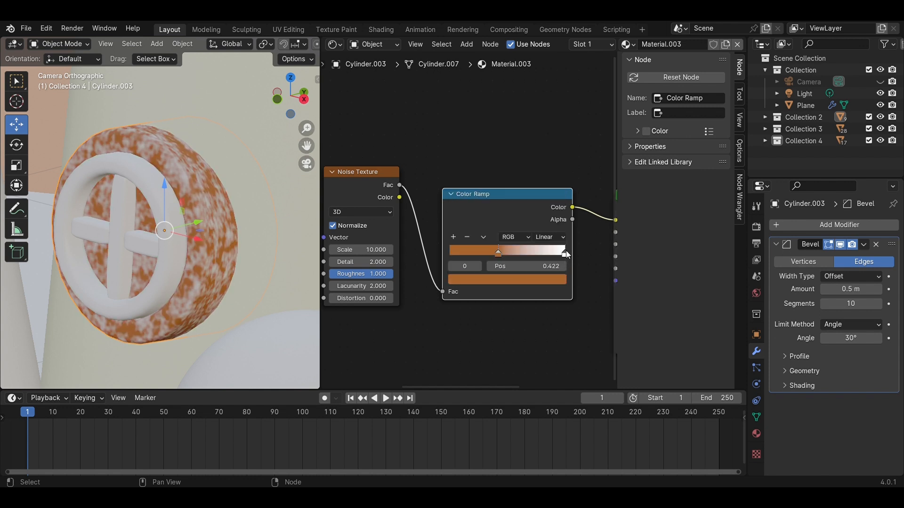
# Step: Color the Color Ramp's white end stop light orange
pyautogui.click(566, 253)
pyautogui.click(521, 279)
pyautogui.moveTo(503, 168); pyautogui.dragTo(487, 185)
pyautogui.click(490, 335)
# Step: Set the Noise Texture's detail to 9.3 in the window frame's material
pyautogui.moveTo(521, 316); pyautogui.dragTo(392, 331, button='middle')
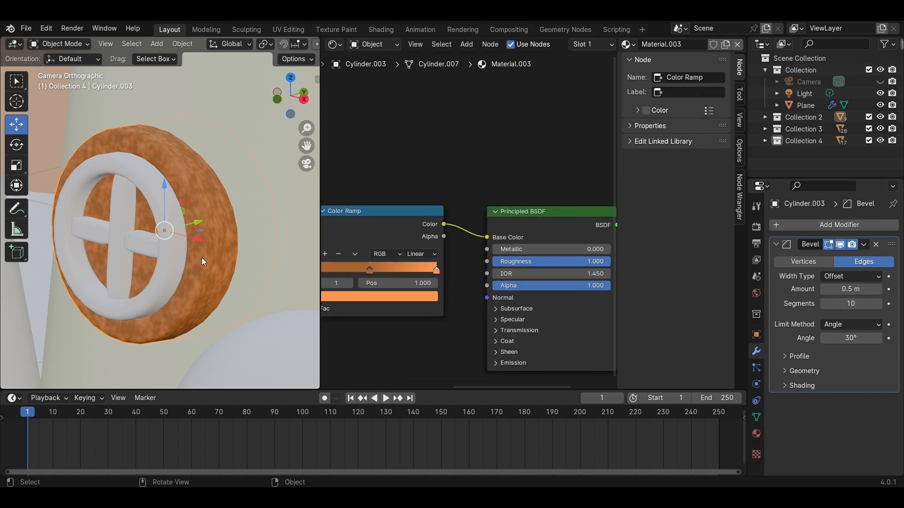
pyautogui.scroll(-4, 204, 261)
pyautogui.moveTo(377, 324); pyautogui.dragTo(505, 269, button='middle')
pyautogui.scroll(5, 417, 255)
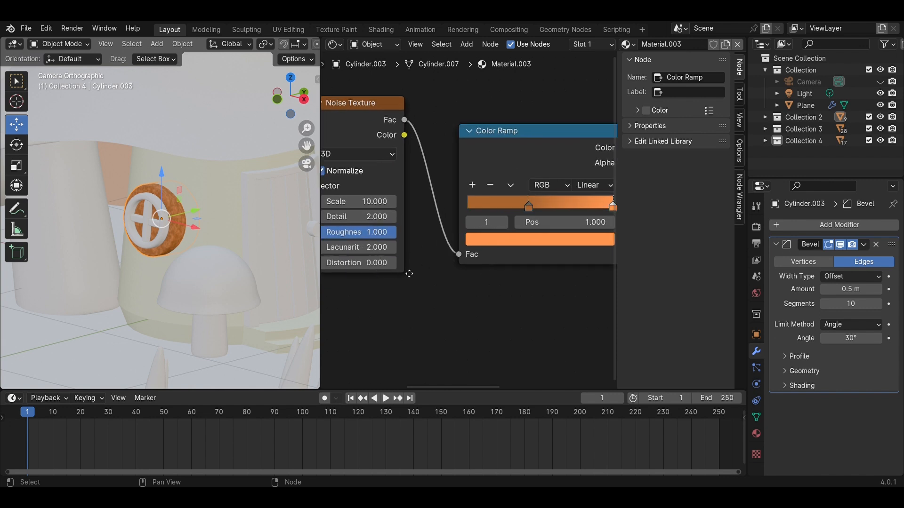
pyautogui.moveTo(363, 218); pyautogui.dragTo(386, 213)
pyautogui.scroll(6, 129, 235)
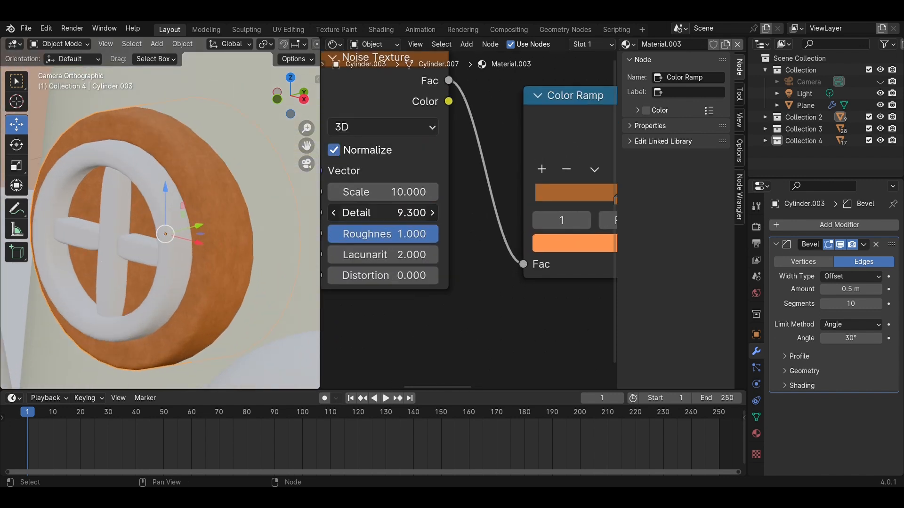
pyautogui.write('9.3')
pyautogui.press('Return')
# Step: Give the window's inner ring a new dark red material, about hue 0.015, saturation 1.0 and value 0.256
pyautogui.click(166, 265)
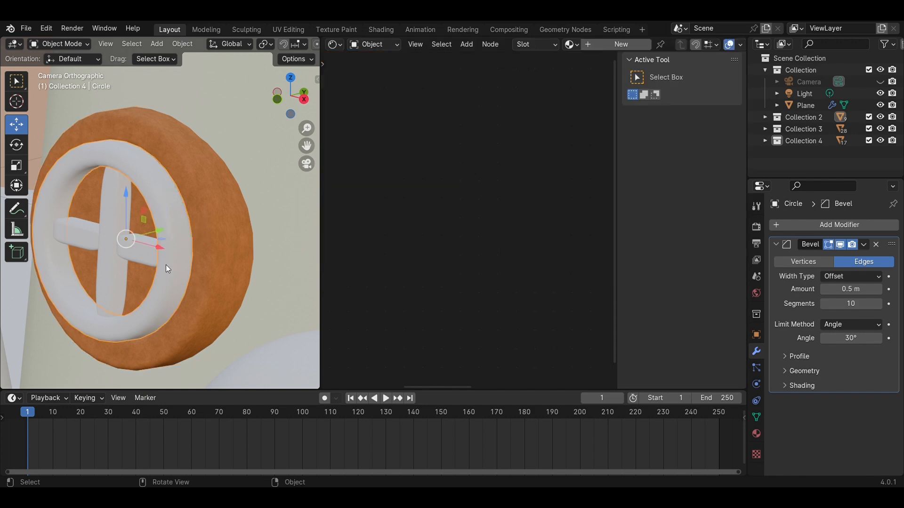
pyautogui.click(616, 44)
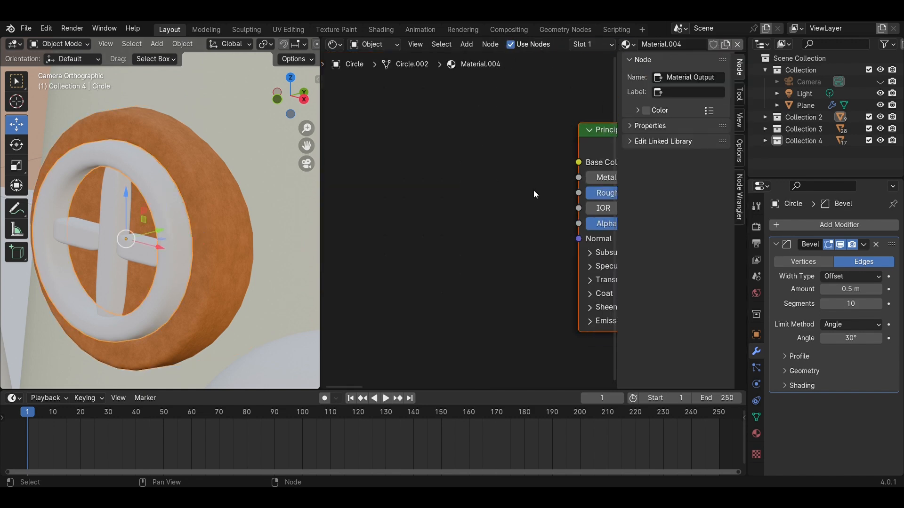
pyautogui.click(551, 186)
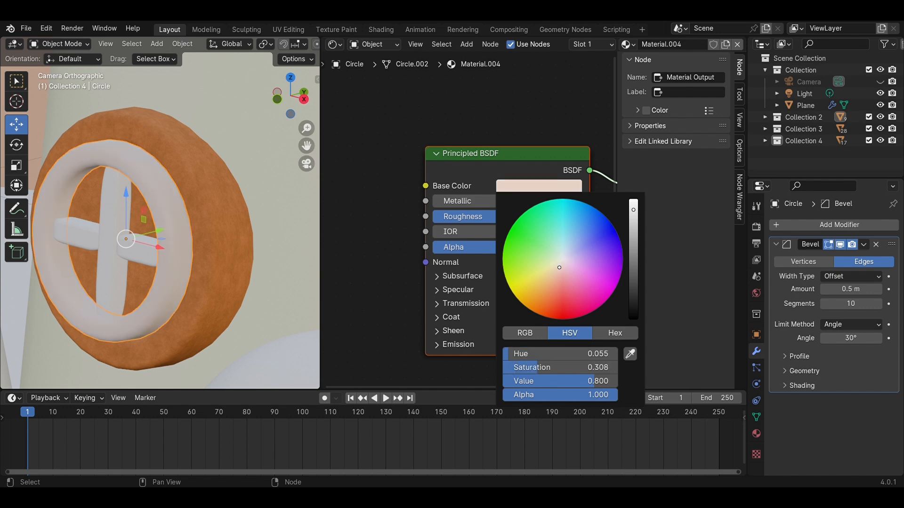
pyautogui.click(542, 309)
pyautogui.moveTo(635, 213); pyautogui.dragTo(623, 250)
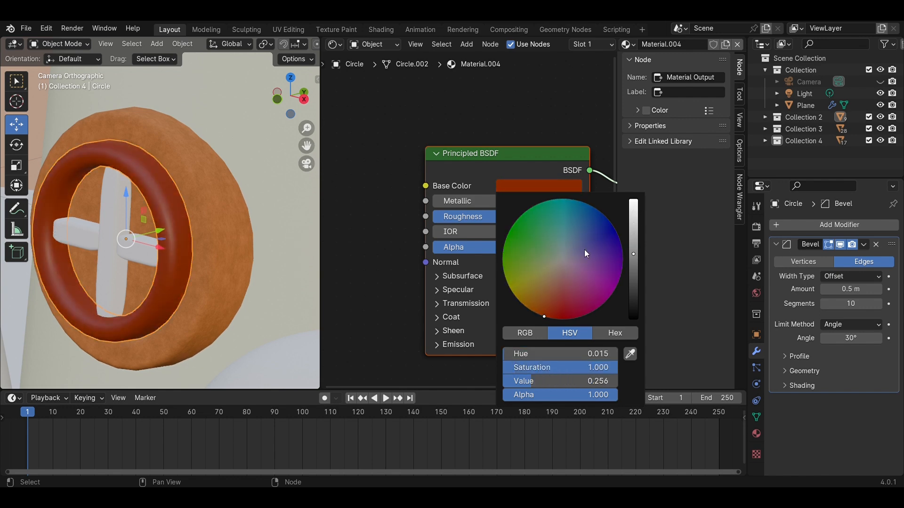
# Step: Open the list of existing materials for the window's vertical crossbar
pyautogui.click(102, 232)
pyautogui.click(570, 44)
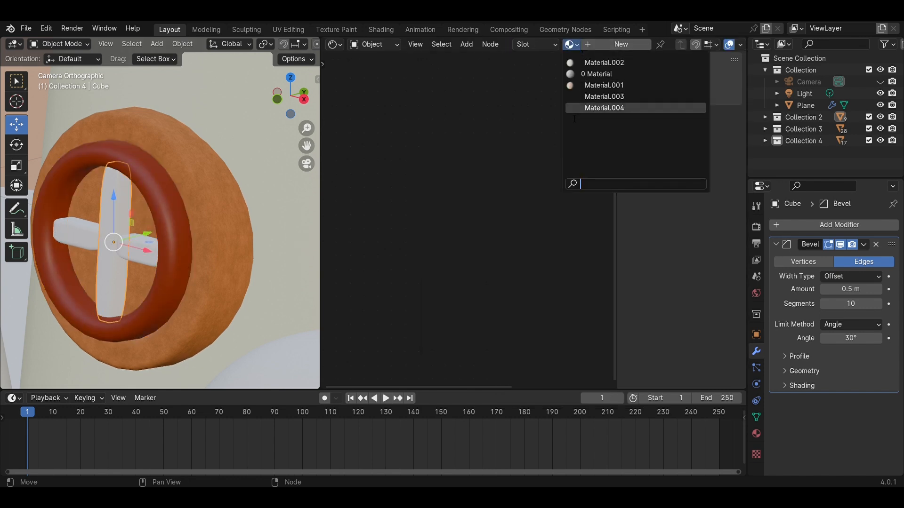
# Step: Assign Material.004 to the vertical and horizontal crossbars of the round window
pyautogui.click(607, 108)
pyautogui.click(160, 247)
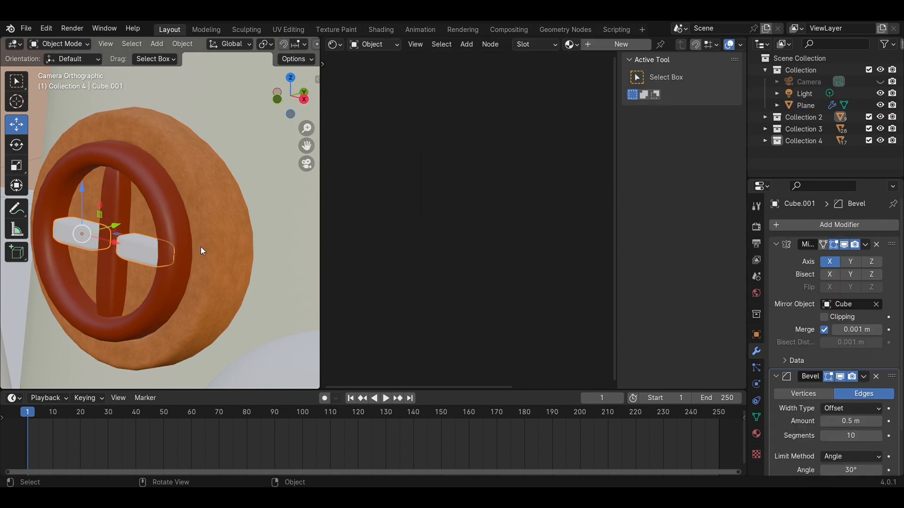
pyautogui.click(570, 44)
pyautogui.click(607, 107)
# Step: Enter Edit Mode on the round window's base cylinder and add a second material slot with a new material
pyautogui.click(168, 221)
pyautogui.moveTo(168, 222); pyautogui.dragTo(211, 202, button='middle')
pyautogui.press('Tab')
pyautogui.press('Tab')
pyautogui.click(227, 192)
pyautogui.press('Tab')
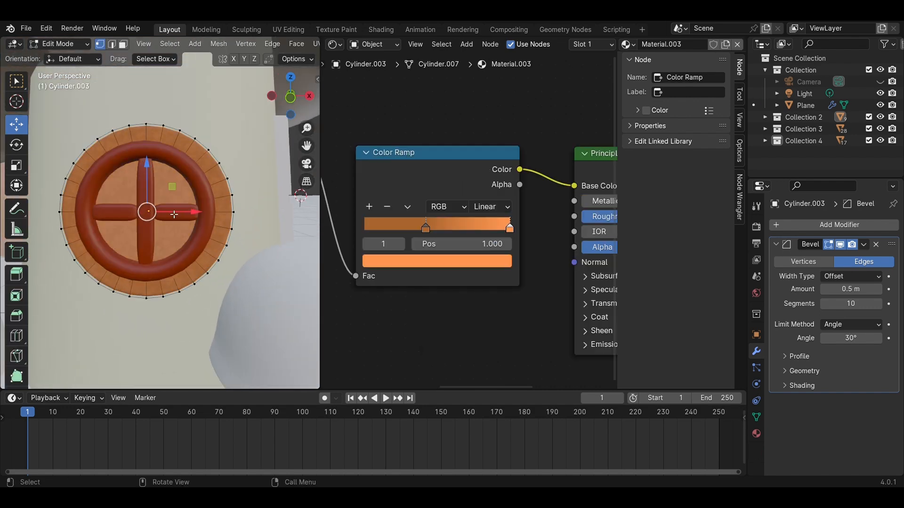
pyautogui.click(757, 433)
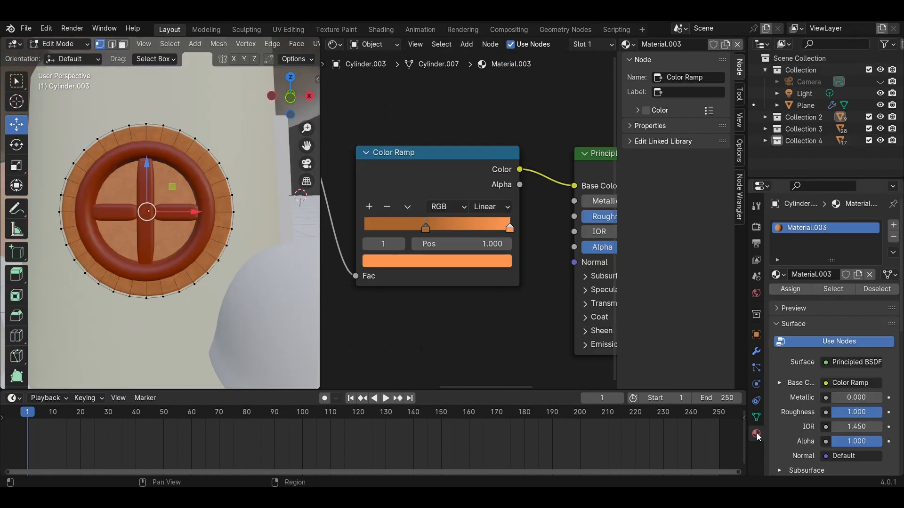
pyautogui.click(890, 226)
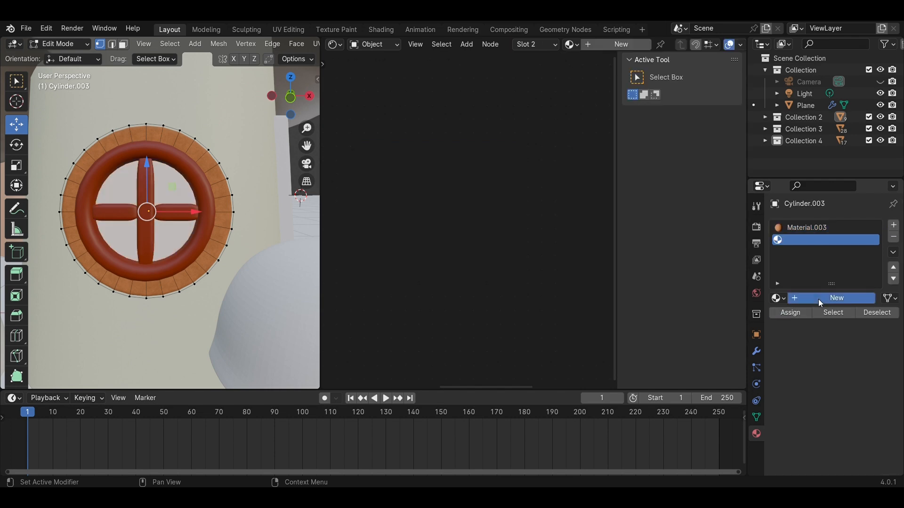
pyautogui.click(818, 299)
# Step: Change the window pane material's surface to Emission with an orange color and return to Object Mode
pyautogui.click(878, 390)
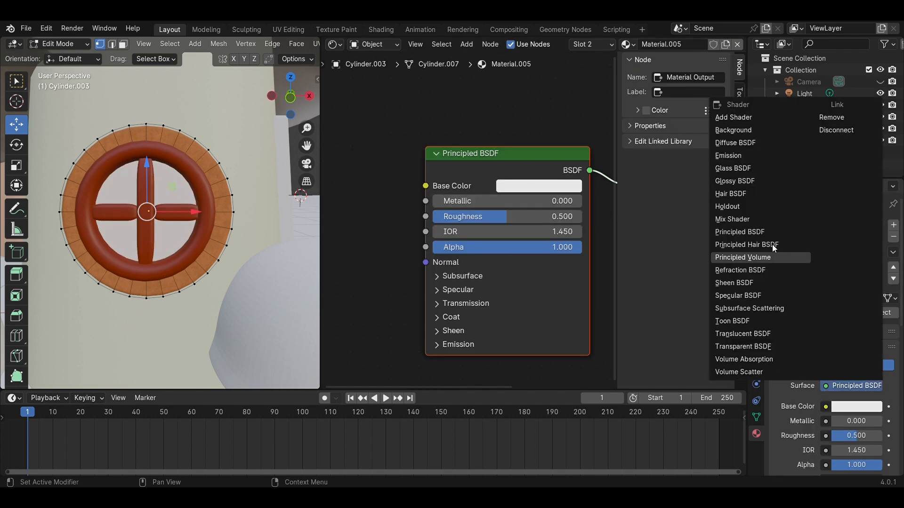
pyautogui.click(748, 156)
pyautogui.click(865, 406)
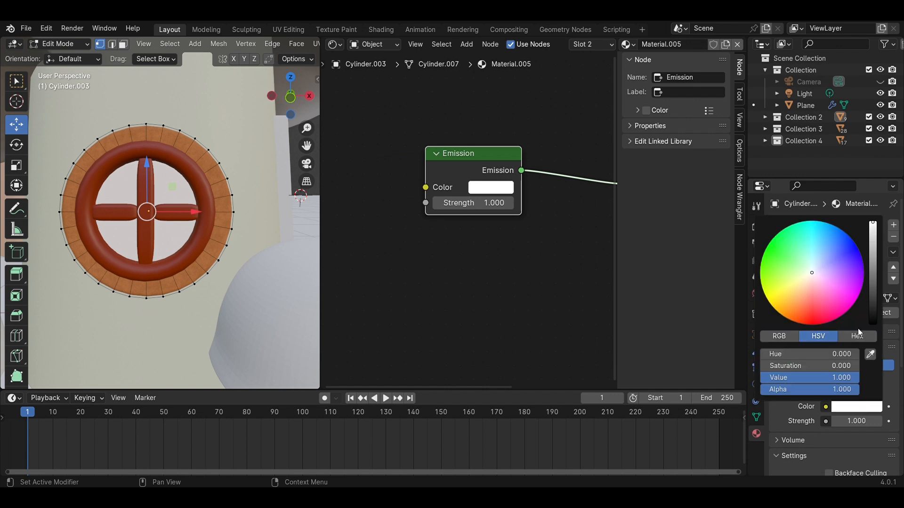
pyautogui.click(782, 307)
pyautogui.press('Tab')
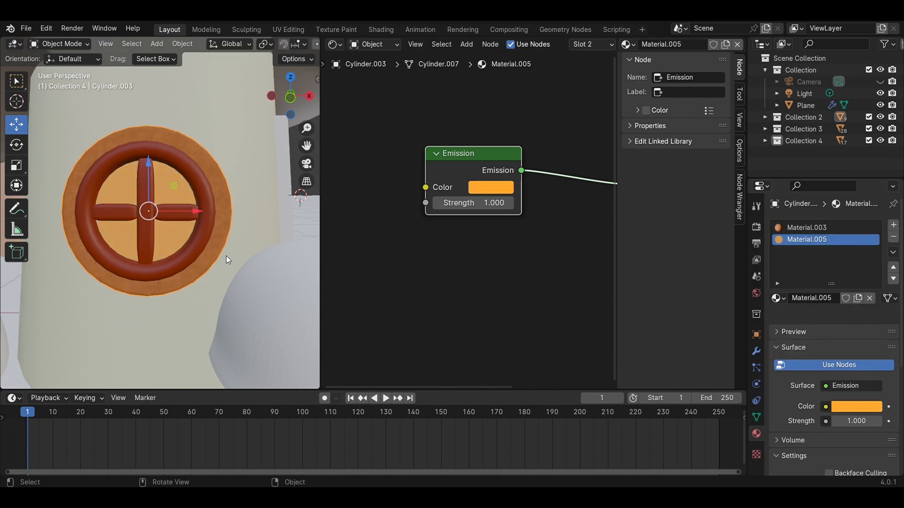
# Step: Lighten the window's emission color to a pale yellow, switch to the camera view and save the file
pyautogui.click(855, 393)
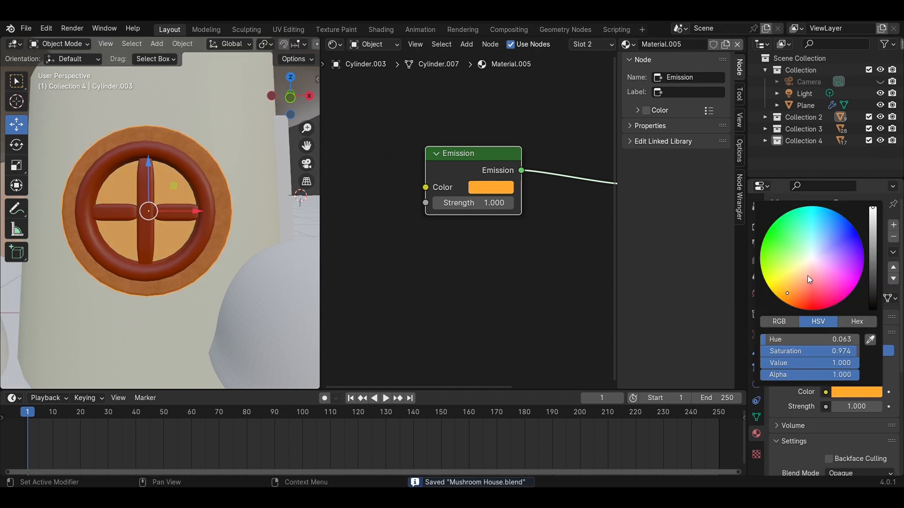
pyautogui.moveTo(786, 297); pyautogui.dragTo(795, 278)
pyautogui.press('KP_0')
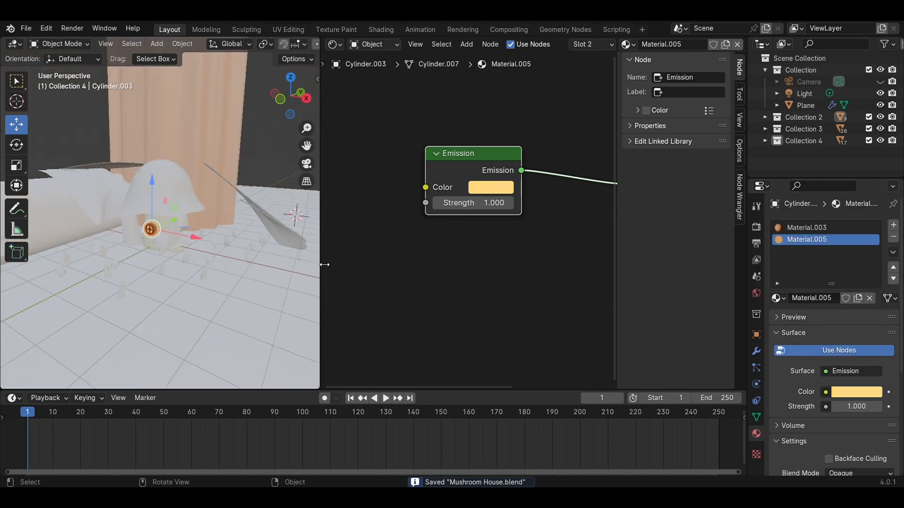
pyautogui.scroll(-4, 257, 224)
pyautogui.hotkey('ctrl', 's')
# Step: Check the whole scene in Rendered shading and switch the viewport back to Material Preview
pyautogui.click(208, 284)
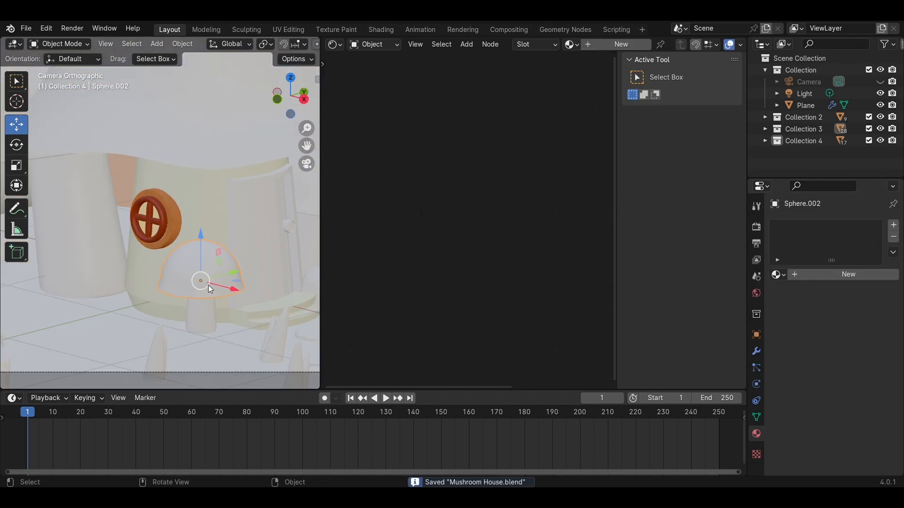
pyautogui.click(208, 284)
pyautogui.scroll(-8, 213, 258)
pyautogui.press('z')
pyautogui.click(216, 206)
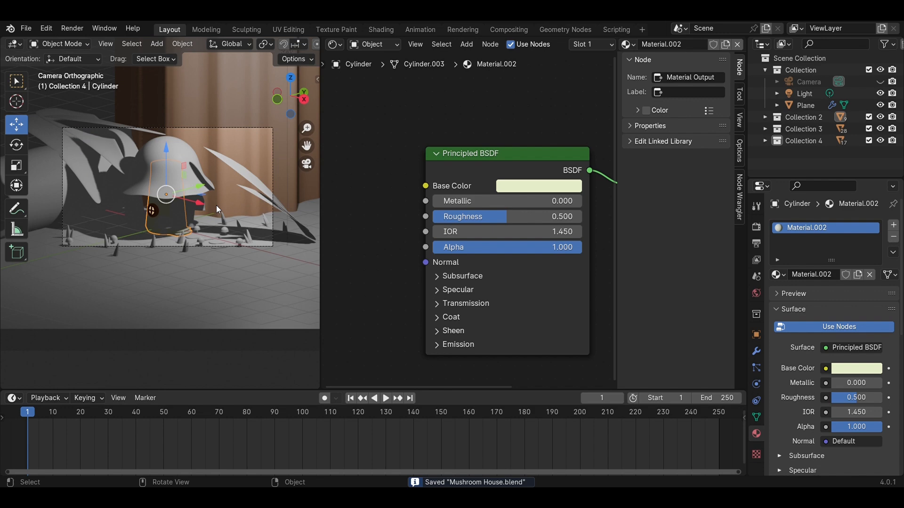
pyautogui.press('z')
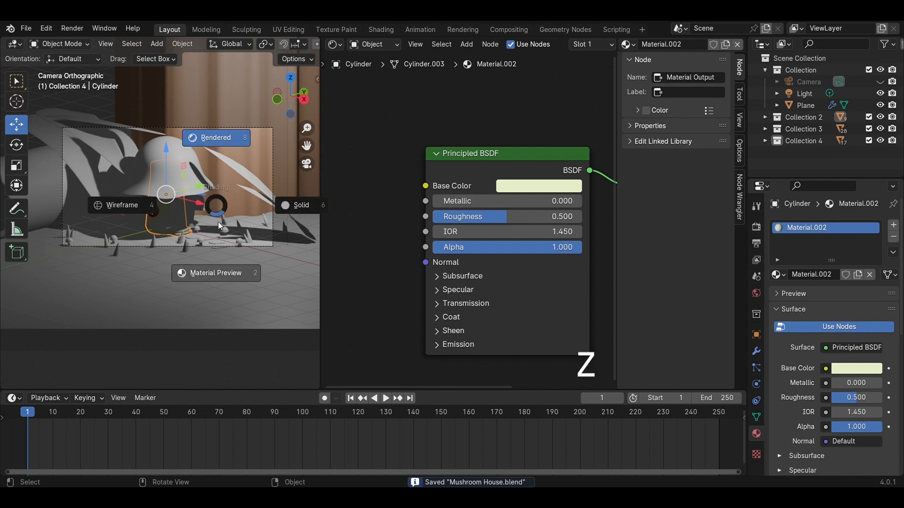
pyautogui.click(221, 252)
# Step: Select the large mushroom cap and create a new material for it
pyautogui.scroll(3, 221, 252)
pyautogui.click(180, 120)
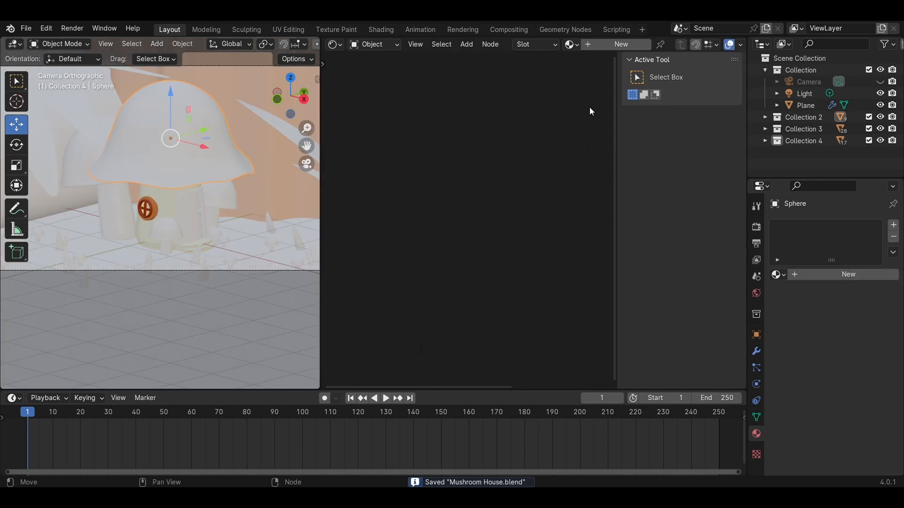
pyautogui.click(609, 47)
pyautogui.moveTo(390, 218); pyautogui.dragTo(438, 207, button='middle')
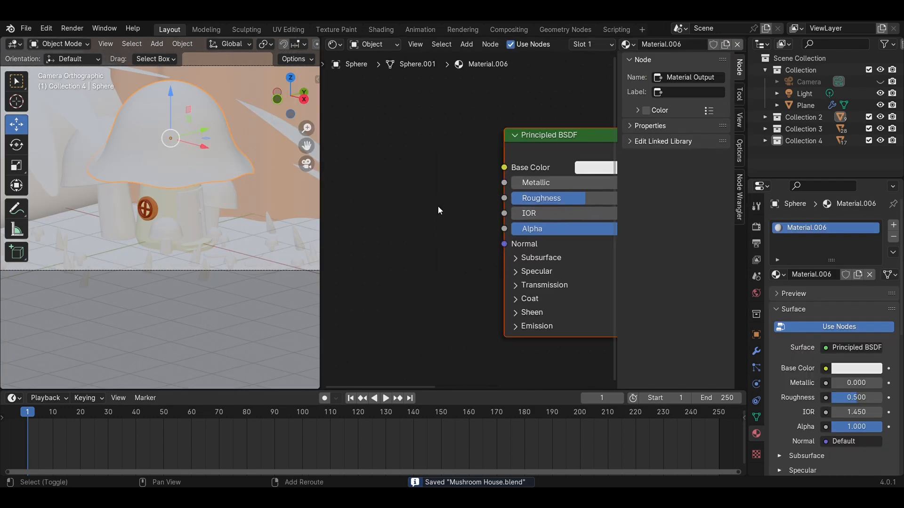
# Step: Add an Image Texture node with the image ภาพประกอบ-02.jpg and connect its Color to the cap's Base Color
pyautogui.hotkey('shift', 'a')
pyautogui.write('i')
pyautogui.press('Return')
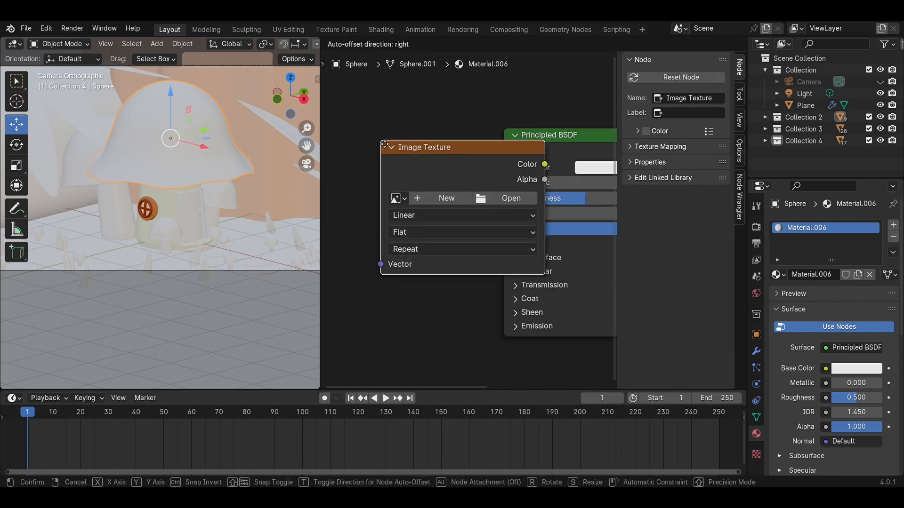
pyautogui.click(513, 158)
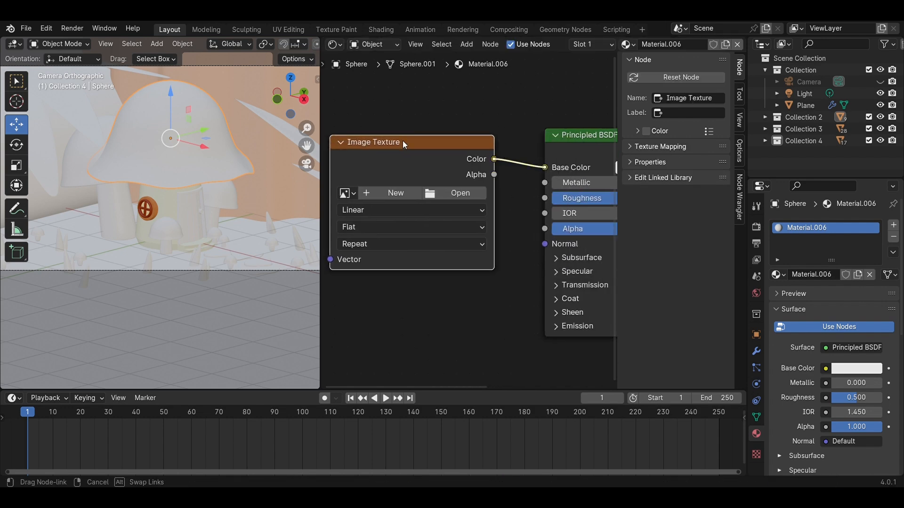
pyautogui.moveTo(505, 161); pyautogui.dragTo(506, 163)
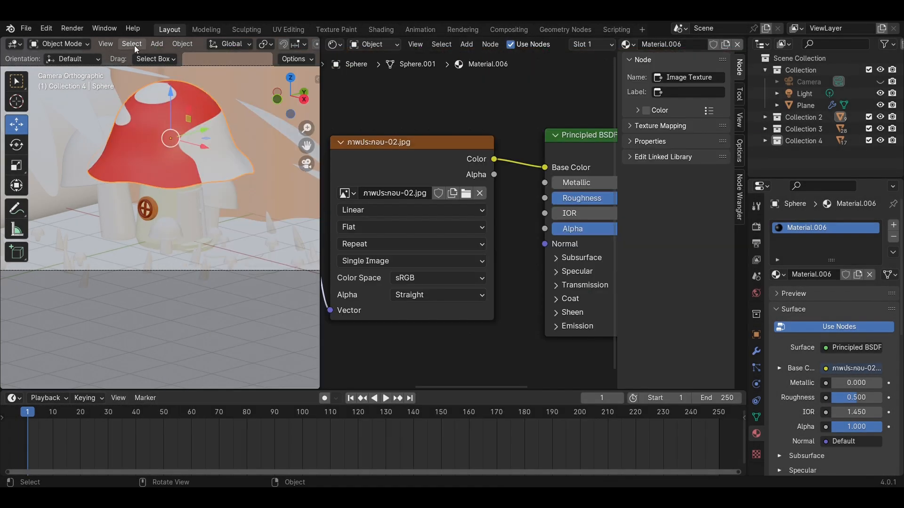
# Step: Select the cap's entire mesh in the UV Editing workspace and show the viewport in Material Preview
pyautogui.click(288, 29)
pyautogui.scroll(-12, 207, 250)
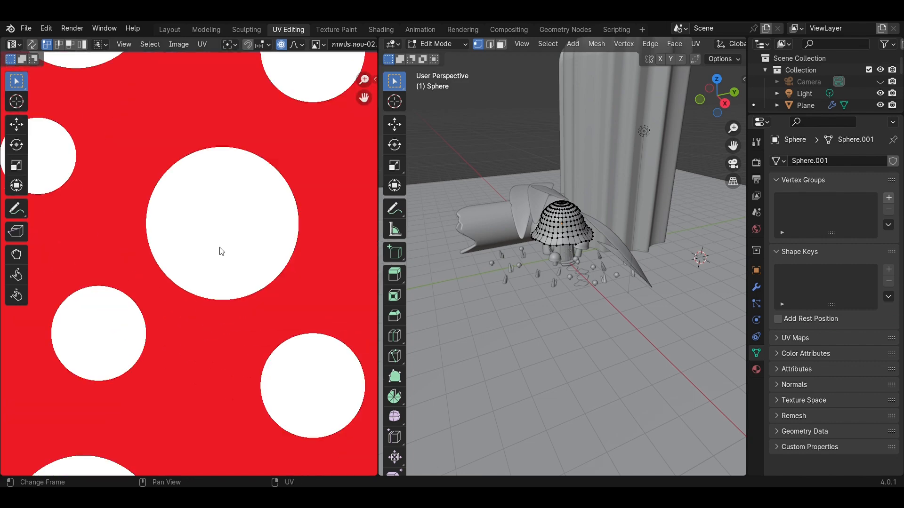
pyautogui.scroll(3, 676, 310)
pyautogui.hotkey('alt', 'z')
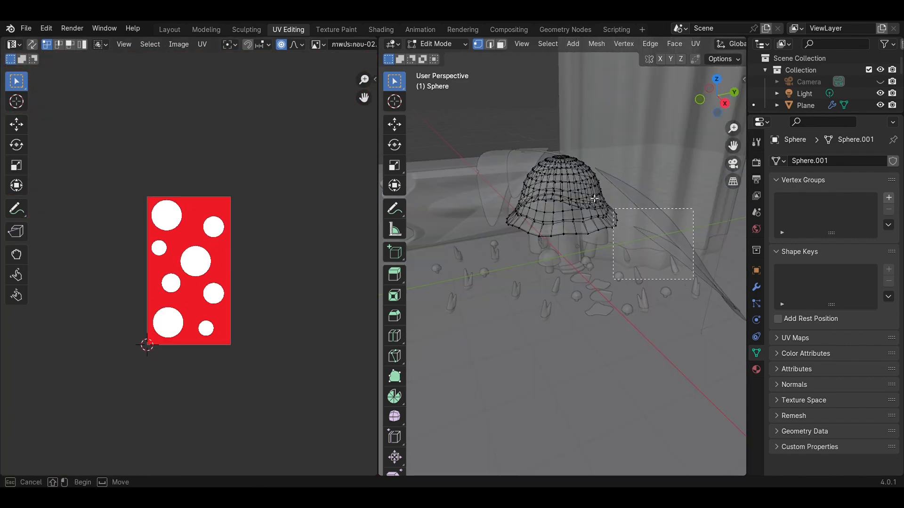
pyautogui.press('a')
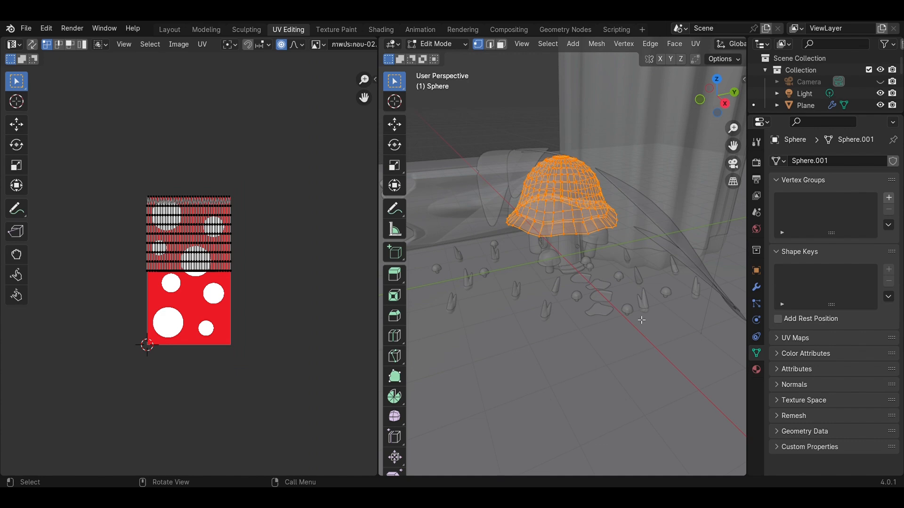
pyautogui.press('z')
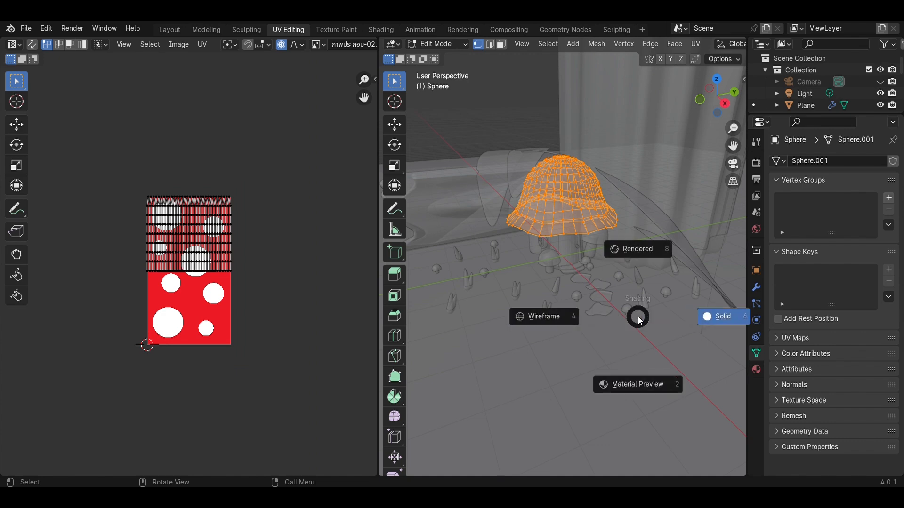
pyautogui.click(637, 385)
# Step: Select all of the cap's UVs and stretch them vertically by about 2.9
pyautogui.scroll(4, 611, 308)
pyautogui.moveTo(293, 339); pyautogui.dragTo(57, 123)
pyautogui.scroll(4, 196, 232)
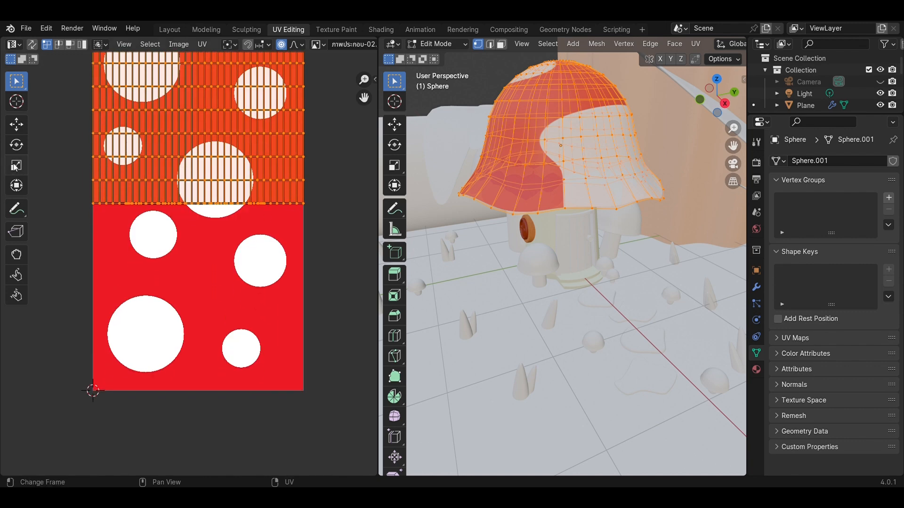
pyautogui.press('s')
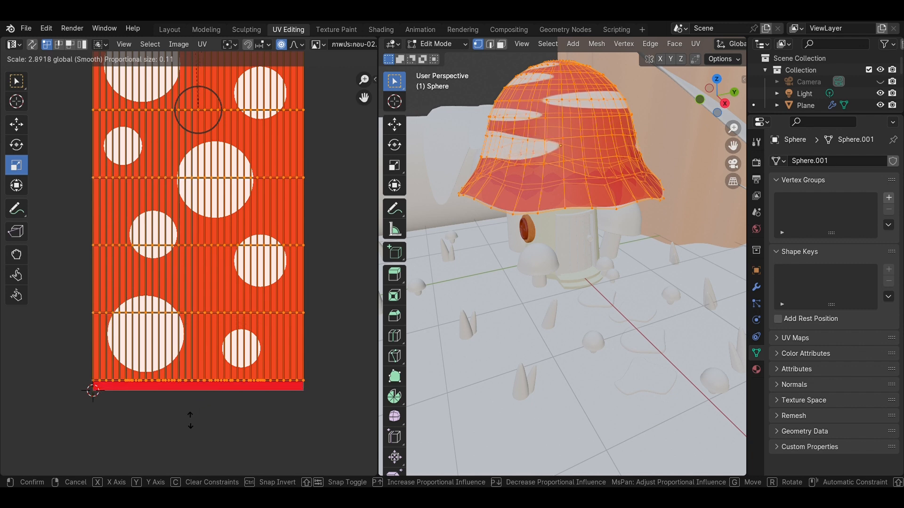
pyautogui.moveTo(142, 471); pyautogui.dragTo(87, 125)
pyautogui.scroll(-3, 286, 209)
pyautogui.moveTo(285, 210); pyautogui.dragTo(305, 234, button='middle')
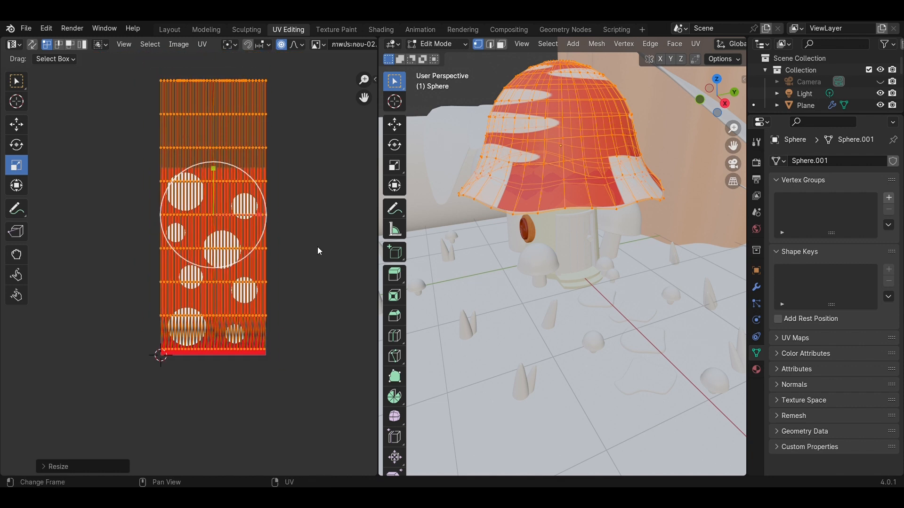
# Step: Scale the cap's UVs uniformly to about 0.36 and widen them horizontally to the full width of the image
pyautogui.press('s')
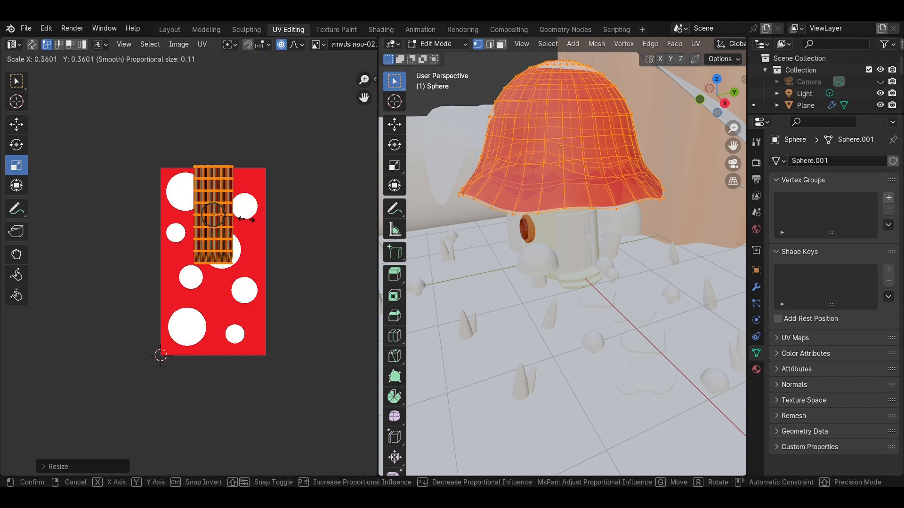
pyautogui.click(243, 219)
pyautogui.scroll(3, 235, 204)
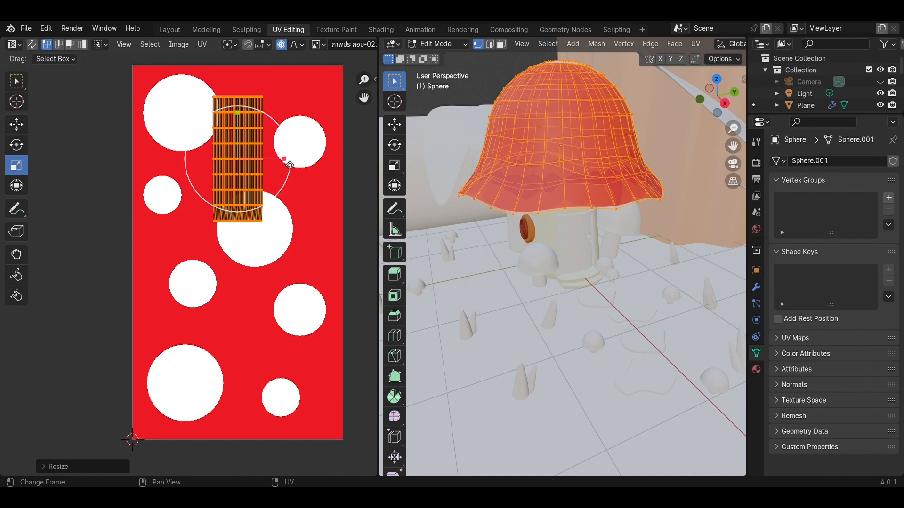
pyautogui.press('s')
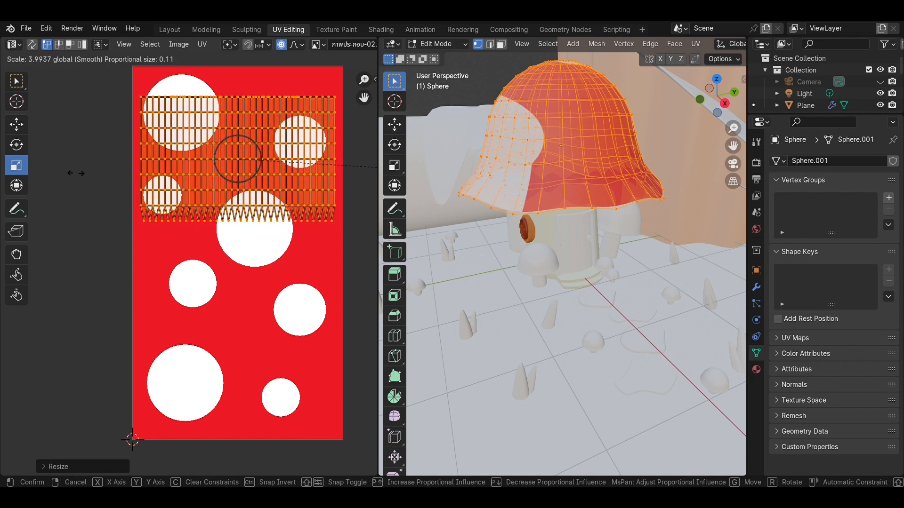
pyautogui.click(82, 178)
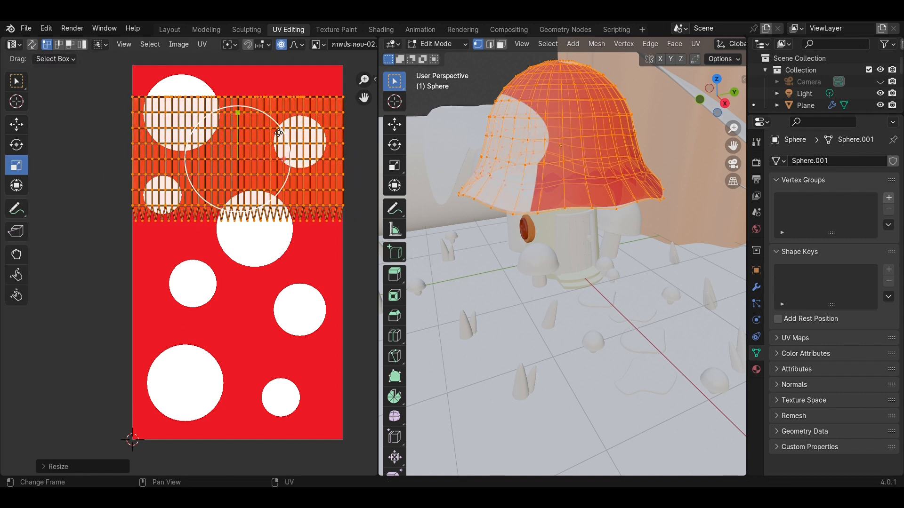
# Step: Stretch the cap's UVs vertically by about 1.5, fine-tune their vertical fit over the dots, and leave Edit Mode
pyautogui.press('s')
pyautogui.press('y')
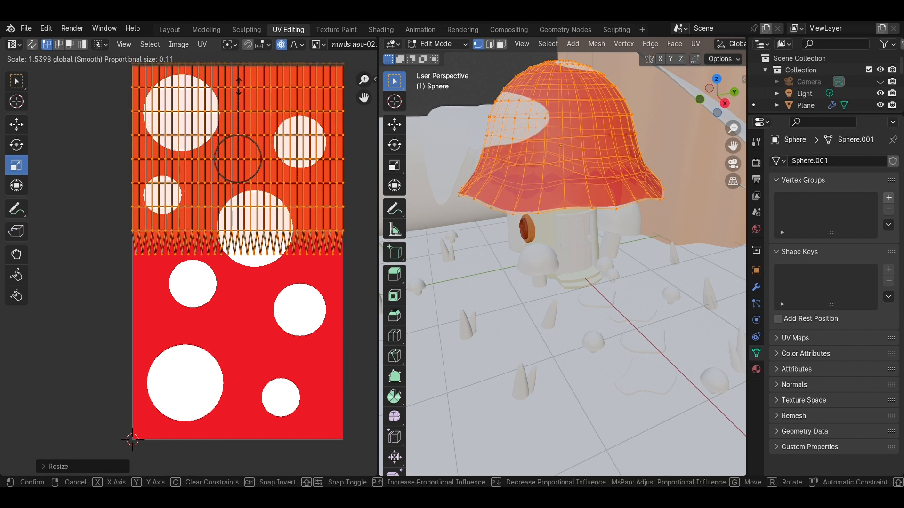
pyautogui.click(267, 159)
pyautogui.scroll(2, 256, 148)
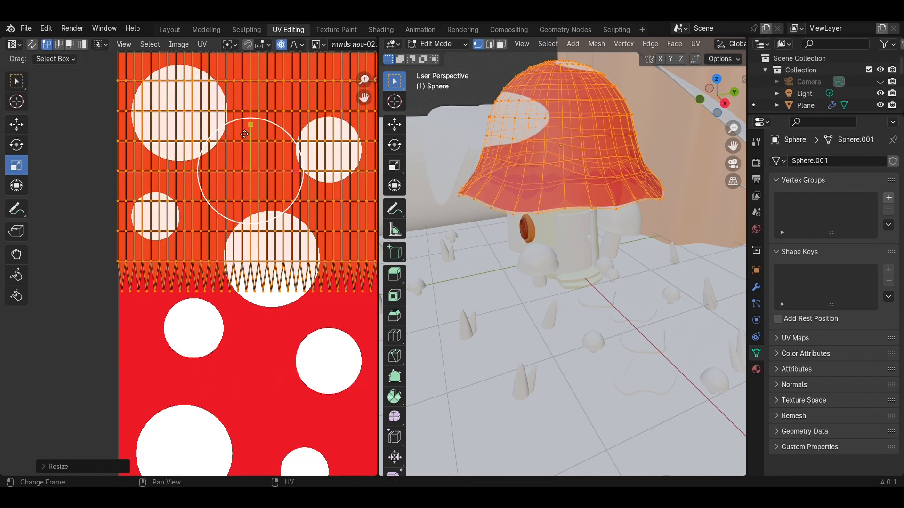
pyautogui.moveTo(254, 130); pyautogui.dragTo(254, 122)
pyautogui.scroll(-2, 271, 224)
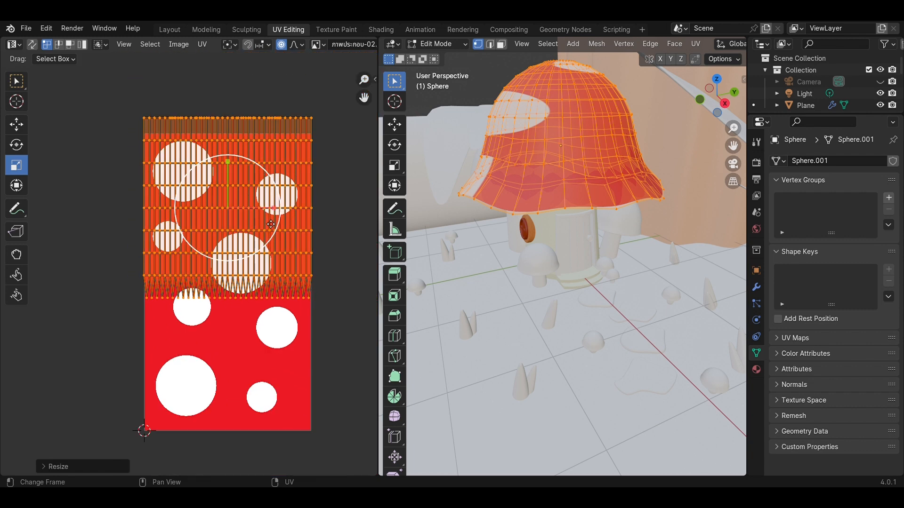
pyautogui.moveTo(227, 161); pyautogui.dragTo(228, 182)
pyautogui.click(343, 181)
pyautogui.scroll(-4, 600, 278)
pyautogui.press('Tab')
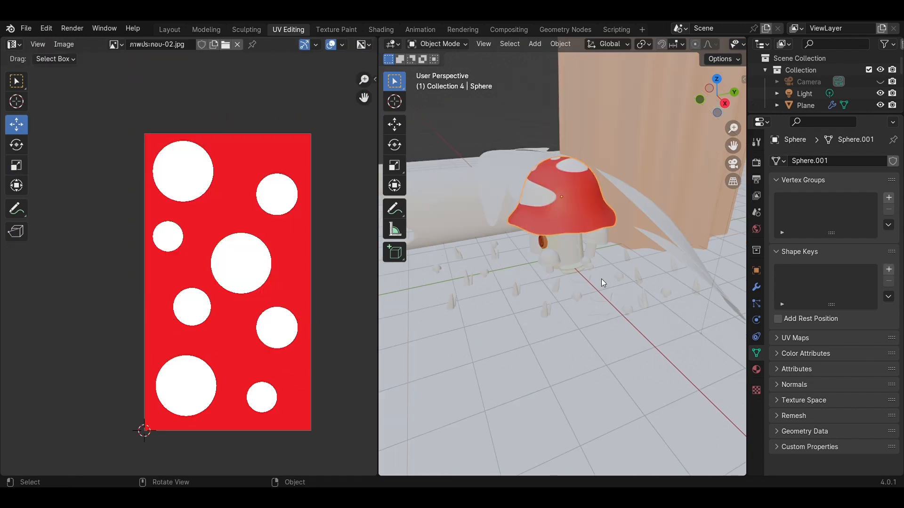
# Step: Inspect the textured cap, save the file and return to the Layout workspace
pyautogui.moveTo(600, 279); pyautogui.dragTo(686, 277, button='middle')
pyautogui.hotkey('ctrl', 's')
pyautogui.scroll(4, 614, 248)
pyautogui.moveTo(614, 247); pyautogui.dragTo(579, 297, button='middle')
pyautogui.click(172, 32)
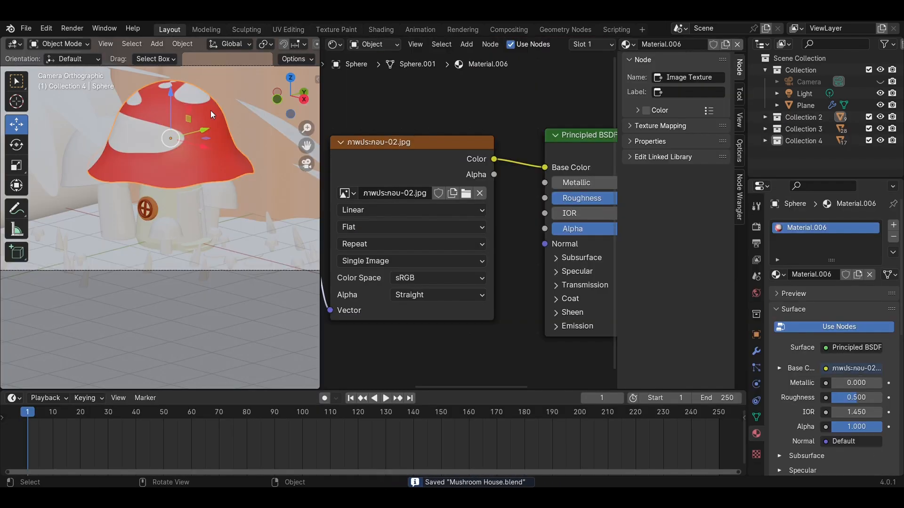
# Step: Set the X scale of the cap texture's Mapping node to 1.600
pyautogui.keyDown('shift'); pyautogui.moveTo(208, 184); pyautogui.dragTo(207, 243, button='middle'); pyautogui.keyUp('shift')
pyautogui.keyDown('shift'); pyautogui.moveTo(346, 227); pyautogui.dragTo(544, 184, button='middle'); pyautogui.keyUp('shift')
pyautogui.scroll(2, 436, 221)
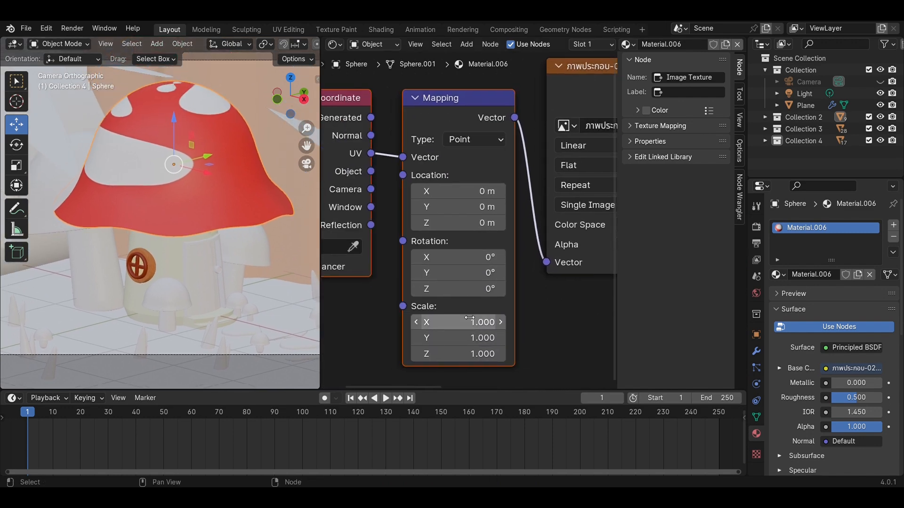
pyautogui.moveTo(461, 322)
pyautogui.mouseDown()
pyautogui.moveTo(499, 322)
pyautogui.moveTo(471, 321)
pyautogui.mouseUp()
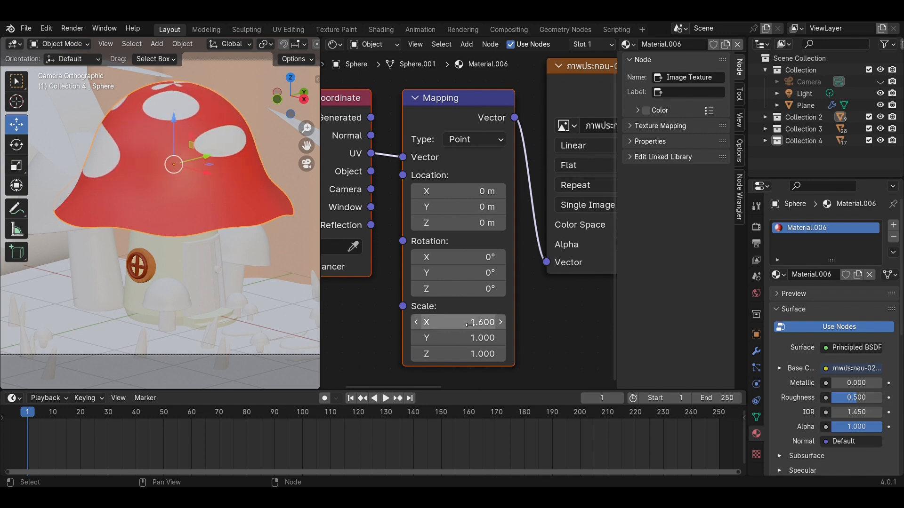
# Step: Set the cap texture's Mapping X scale to 2.000 and shift its X location to 2.8 m
pyautogui.write('2')
pyautogui.press('Return')
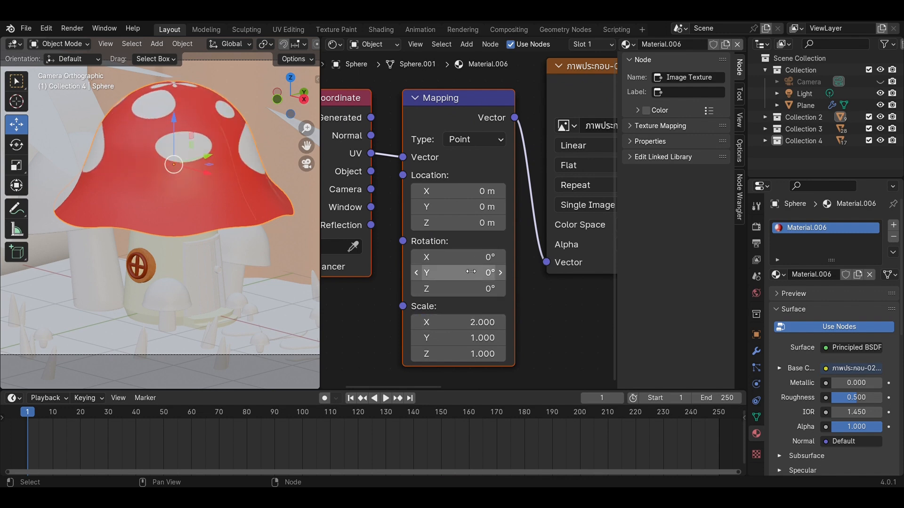
pyautogui.moveTo(459, 337)
pyautogui.mouseDown()
pyautogui.moveTo(443, 338)
pyautogui.moveTo(459, 337)
pyautogui.mouseUp()
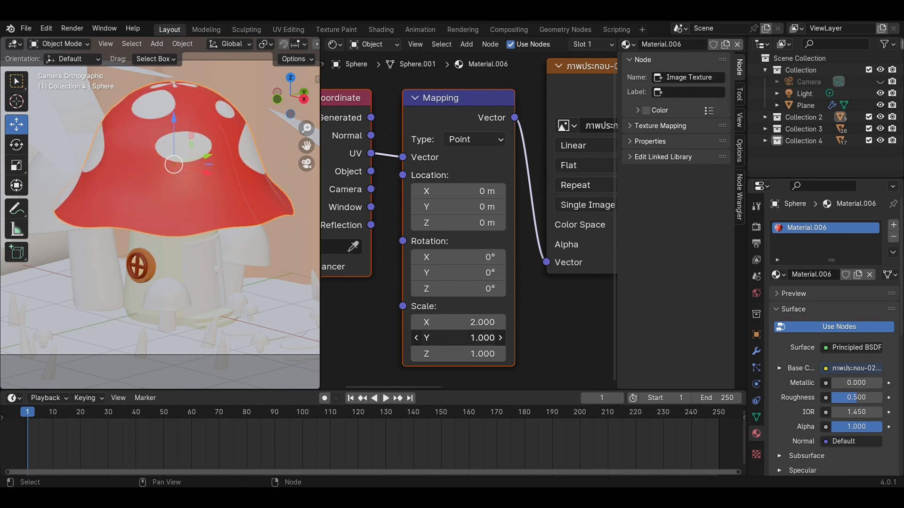
pyautogui.press('Return')
pyautogui.moveTo(459, 191); pyautogui.dragTo(487, 190)
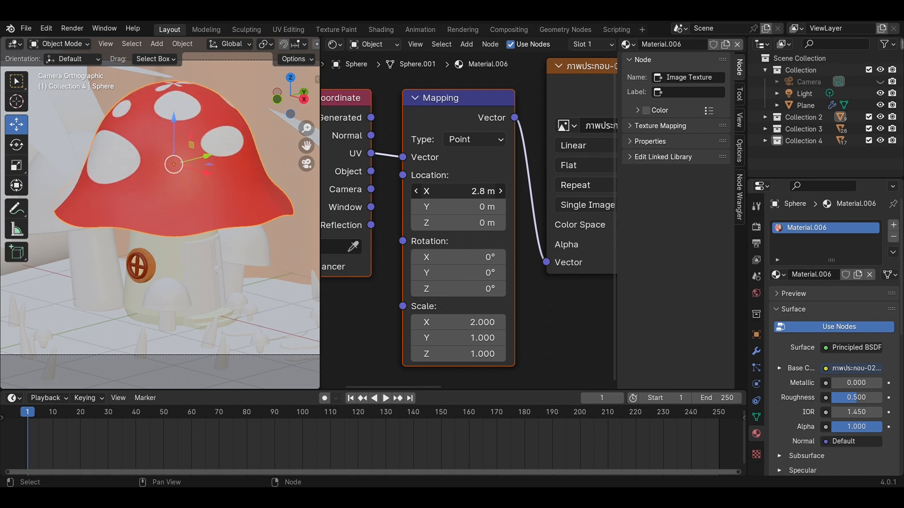
# Step: Save the file and review the textured mushroom house up close and from a distance
pyautogui.scroll(-3, 259, 275)
pyautogui.click(259, 275)
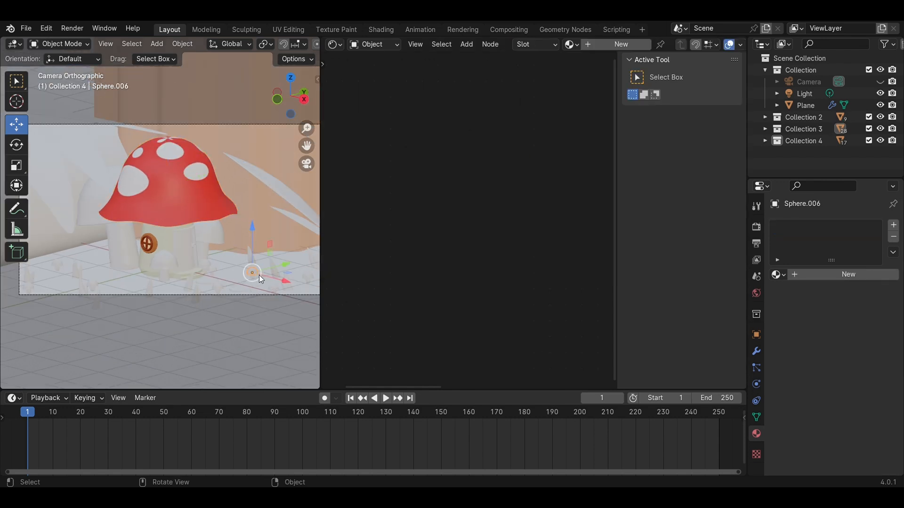
pyautogui.hotkey('ctrl', 's')
pyautogui.scroll(5, 227, 245)
pyautogui.scroll(-3, 256, 262)
pyautogui.scroll(5, 256, 263)
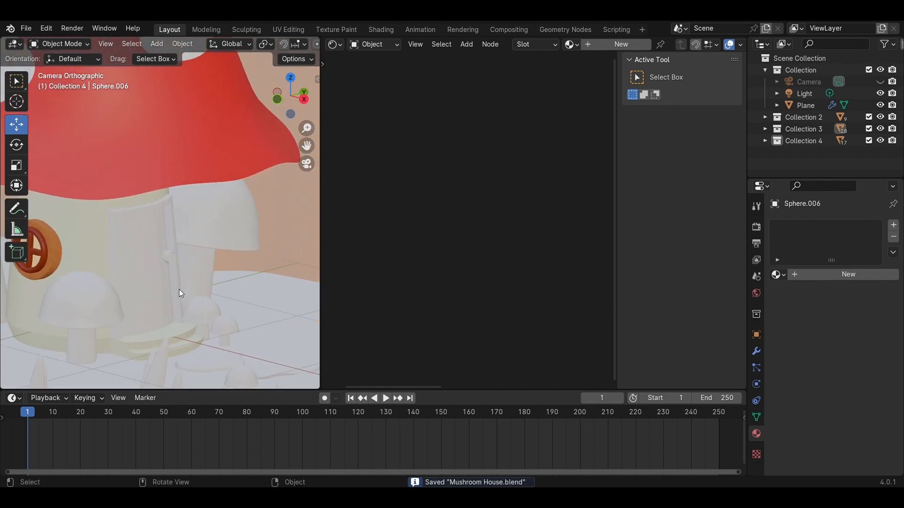
pyautogui.scroll(-6, 179, 288)
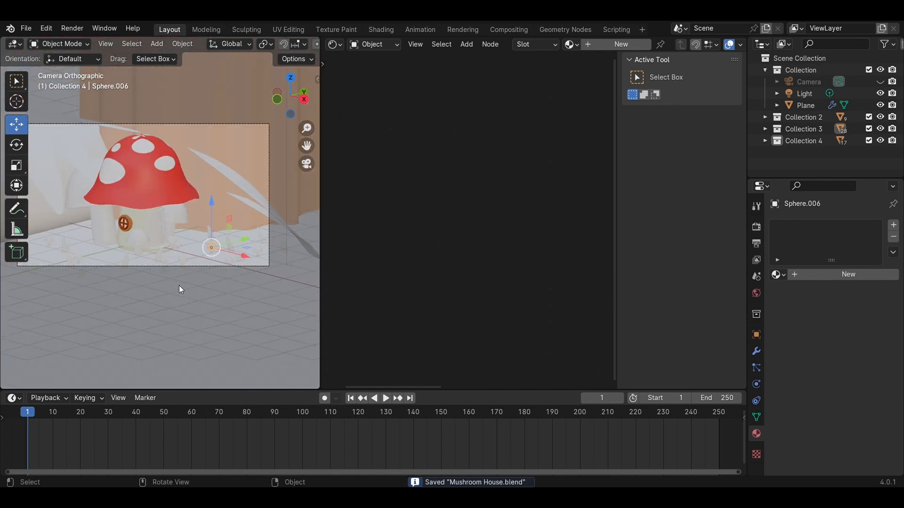
# Step: Add a Wave Texture with mapping nodes to the large background cylinder's material and connect its Color output to Base Color
pyautogui.click(187, 154)
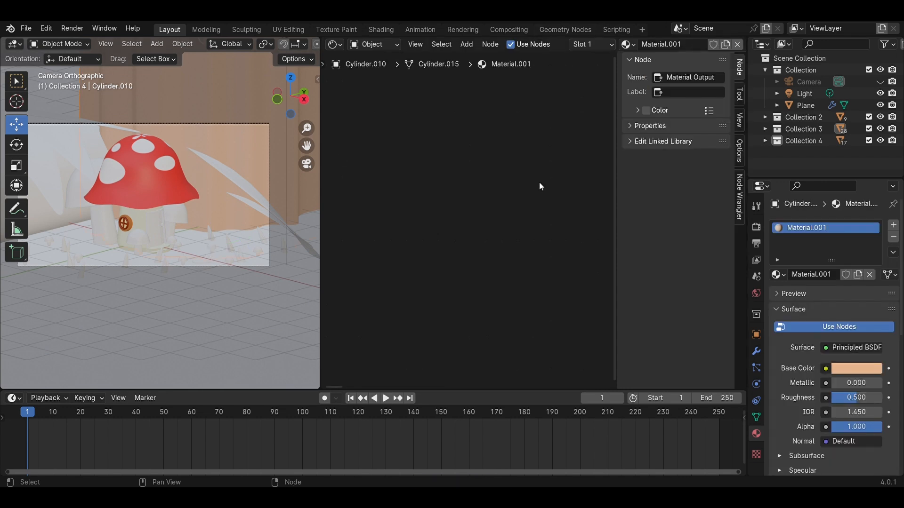
pyautogui.press('Home')
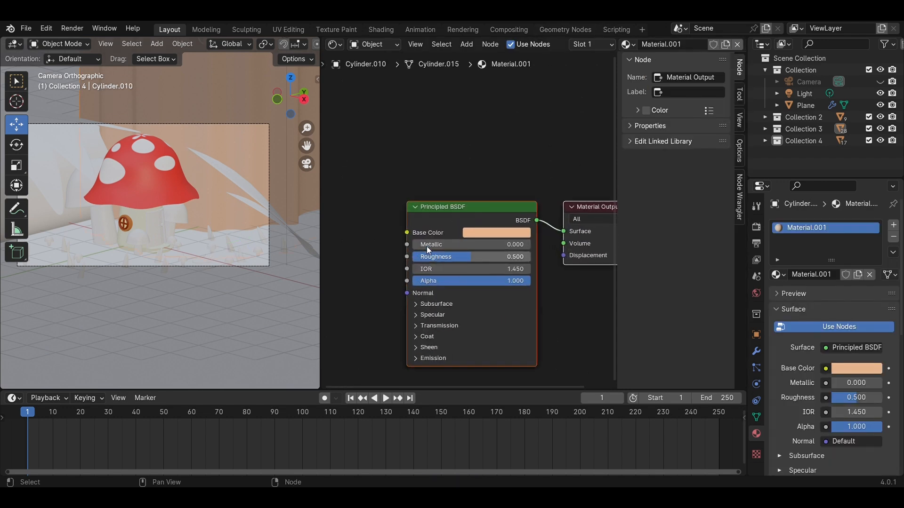
pyautogui.scroll(2, 427, 246)
pyautogui.moveTo(379, 276); pyautogui.dragTo(454, 236, button='middle')
pyautogui.hotkey('shift', 'a')
pyautogui.click(453, 236)
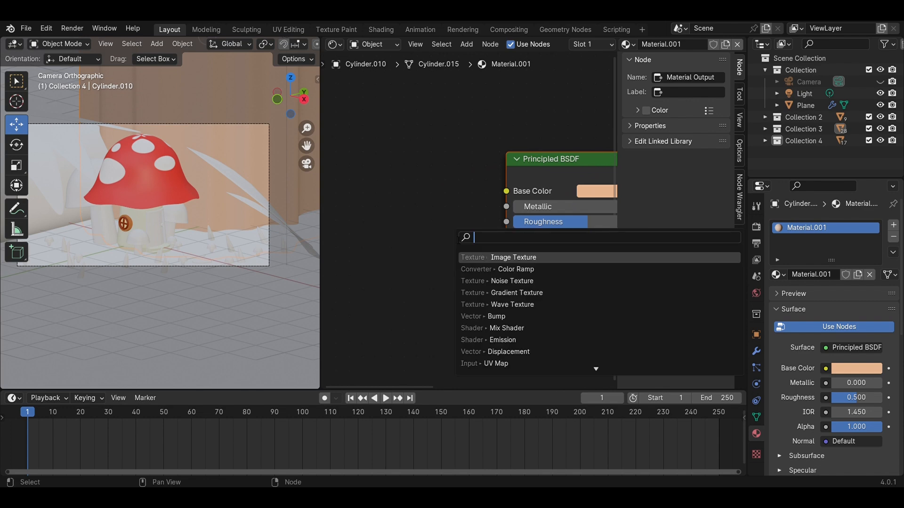
pyautogui.write('wave')
pyautogui.press('Down')
pyautogui.press('Return')
pyautogui.click(350, 128)
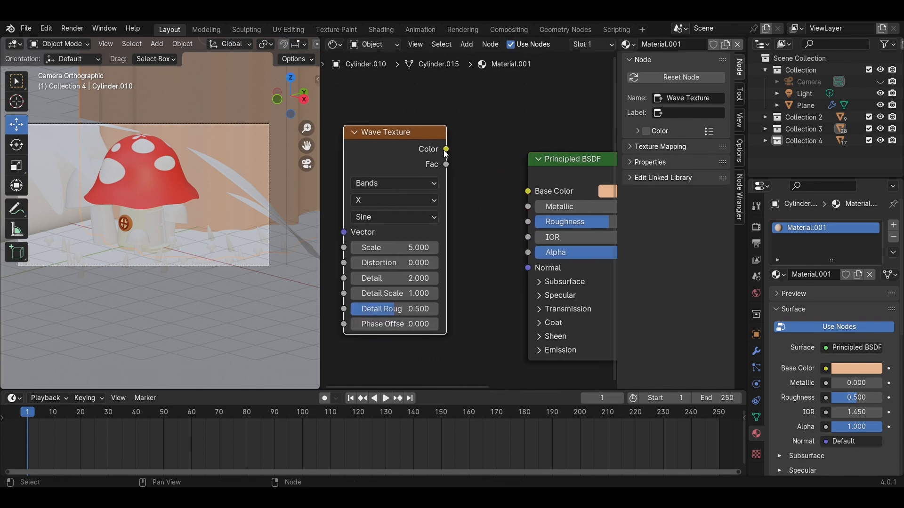
pyautogui.moveTo(446, 149); pyautogui.dragTo(535, 187)
pyautogui.hotkey('ctrl', 't')
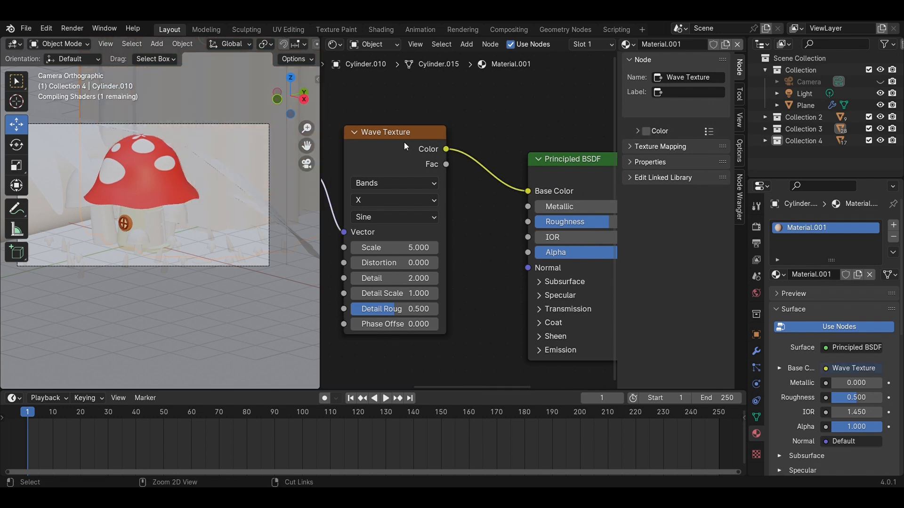
# Step: Insert a Noise Texture node between the Mapping and Wave Texture nodes
pyautogui.hotkey('shift', 'a')
pyautogui.write('noise')
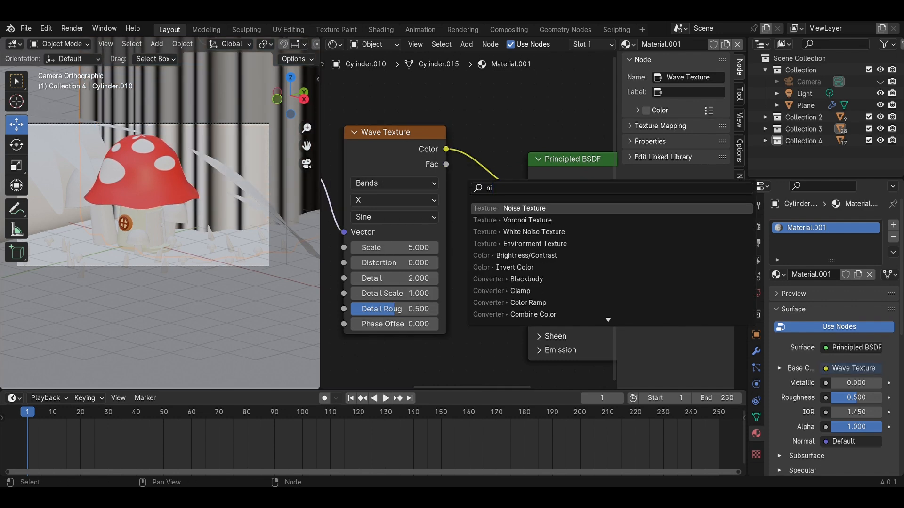
pyautogui.press('Return')
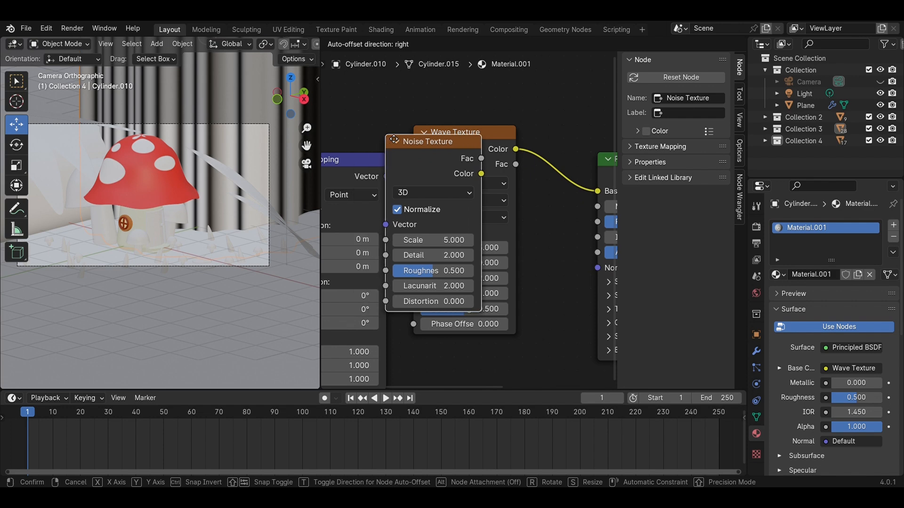
pyautogui.click(448, 140)
# Step: Add a Color Ramp node on the link between the Noise Texture and the Wave Texture
pyautogui.hotkey('shift', 'a')
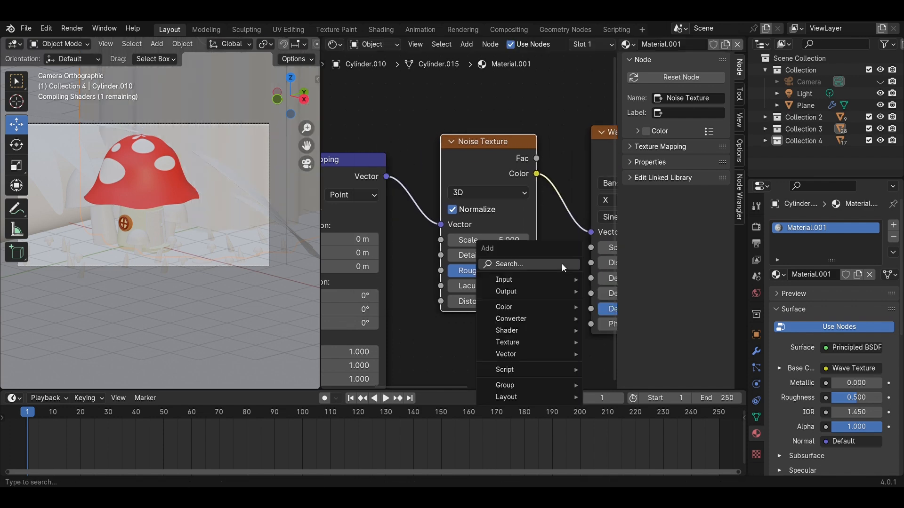
pyautogui.click(561, 264)
pyautogui.write('v')
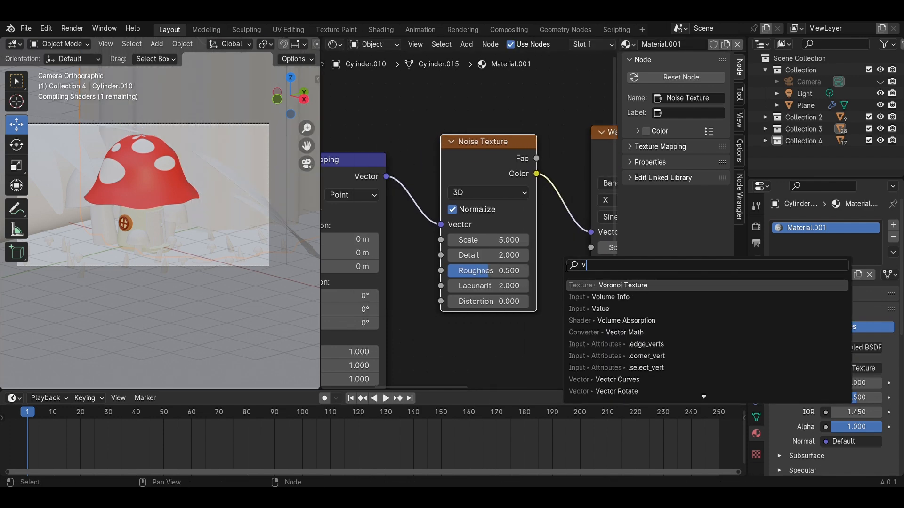
pyautogui.press('BackSpace')
pyautogui.write('col')
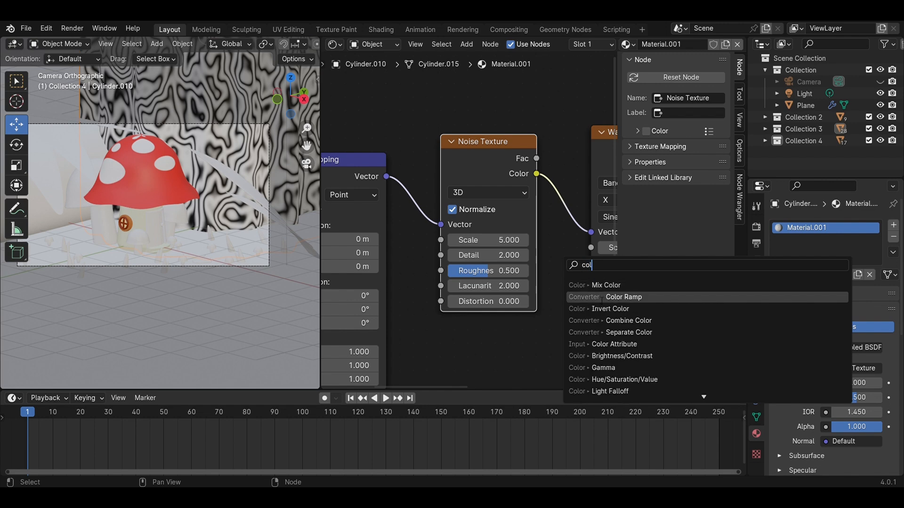
pyautogui.click(602, 297)
pyautogui.click(554, 169)
pyautogui.scroll(1, 484, 315)
pyautogui.scroll(3, 487, 318)
pyautogui.scroll(-6, 515, 296)
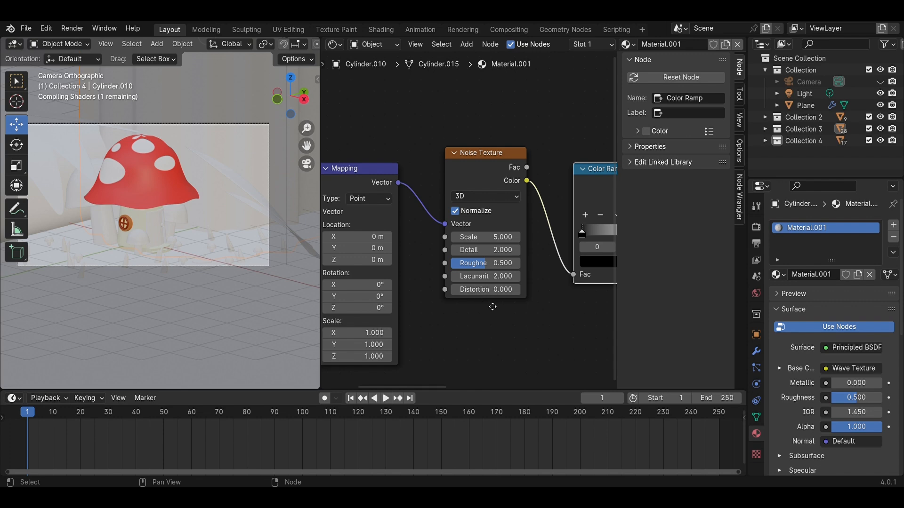
pyautogui.moveTo(493, 307); pyautogui.dragTo(323, 330, button='middle')
pyautogui.scroll(-1, 541, 309)
pyautogui.moveTo(541, 309); pyautogui.dragTo(521, 322, button='middle')
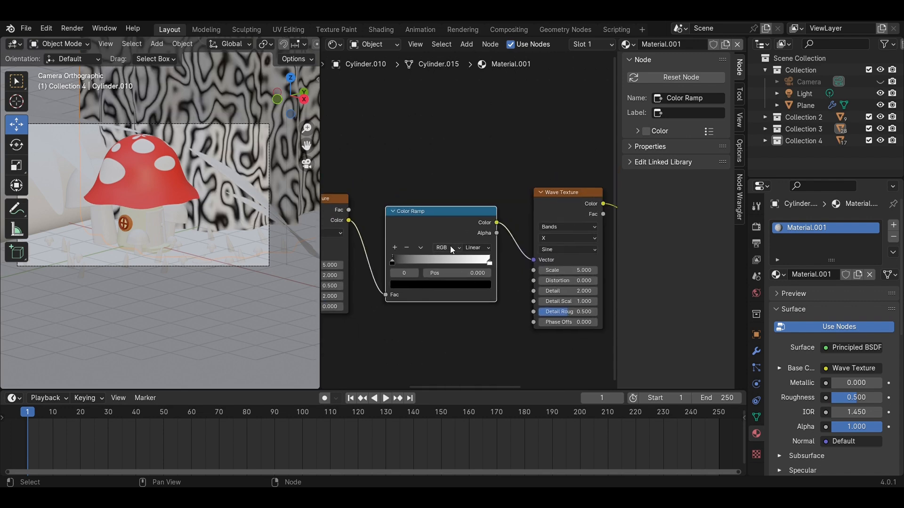
# Step: Rewire the Color Ramp between the Wave Texture and the Principled BSDF, and feed the Noise Texture's Color into the wave's Vector
pyautogui.moveTo(443, 231); pyautogui.dragTo(359, 127)
pyautogui.moveTo(408, 258); pyautogui.dragTo(399, 212)
pyautogui.moveTo(512, 174); pyautogui.dragTo(560, 169, button='middle')
pyautogui.moveTo(367, 220); pyautogui.dragTo(435, 212, button='middle')
pyautogui.moveTo(409, 183); pyautogui.dragTo(527, 247)
pyautogui.moveTo(530, 193); pyautogui.dragTo(448, 171, button='middle')
pyautogui.moveTo(344, 137); pyautogui.dragTo(566, 236)
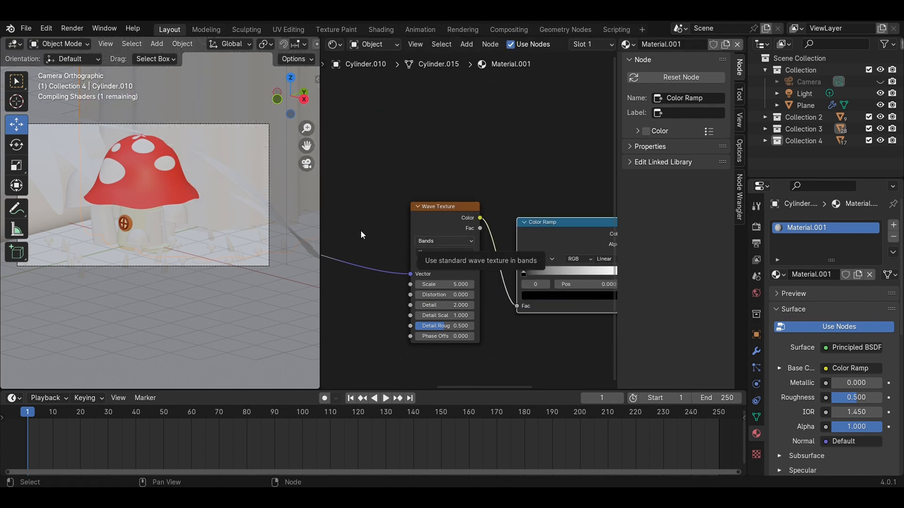
# Step: Set the Noise Texture's scale to 10, roughness to 1.000 and detail to 2
pyautogui.moveTo(394, 227); pyautogui.dragTo(548, 209, button='middle')
pyautogui.scroll(4, 450, 256)
pyautogui.moveTo(425, 265); pyautogui.dragTo(559, 262, button='middle')
pyautogui.moveTo(441, 174); pyautogui.dragTo(530, 183)
pyautogui.scroll(3, 492, 233)
pyautogui.moveTo(488, 238); pyautogui.dragTo(391, 236, button='middle')
pyautogui.scroll(3, 450, 272)
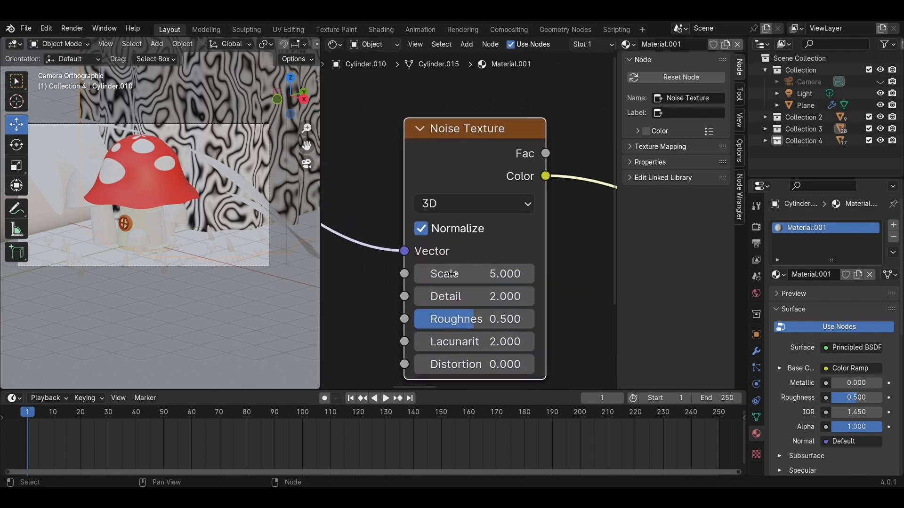
pyautogui.moveTo(492, 276); pyautogui.dragTo(523, 277)
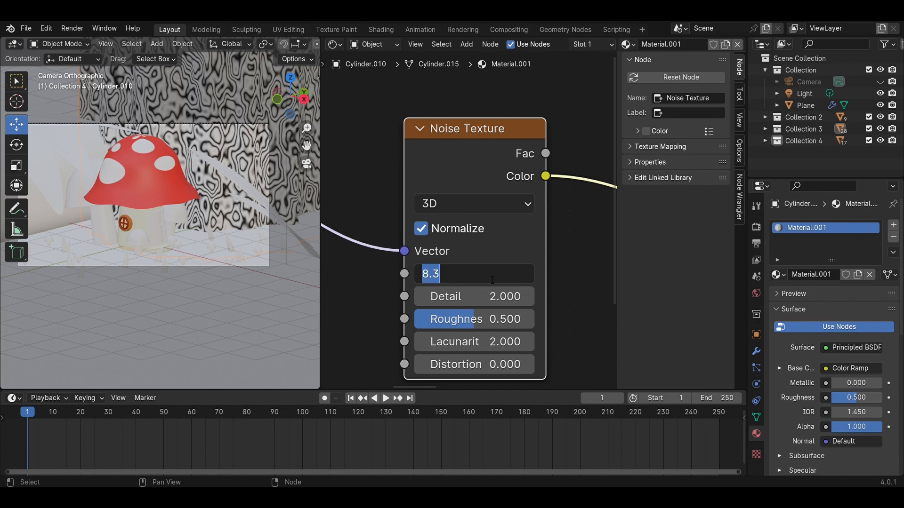
pyautogui.write('10')
pyautogui.press('Return')
pyautogui.moveTo(471, 319); pyautogui.dragTo(534, 319)
pyautogui.moveTo(470, 297)
pyautogui.mouseDown()
pyautogui.moveTo(499, 297)
pyautogui.moveTo(471, 301)
pyautogui.mouseUp()
pyautogui.write('2')
pyautogui.press('Return')
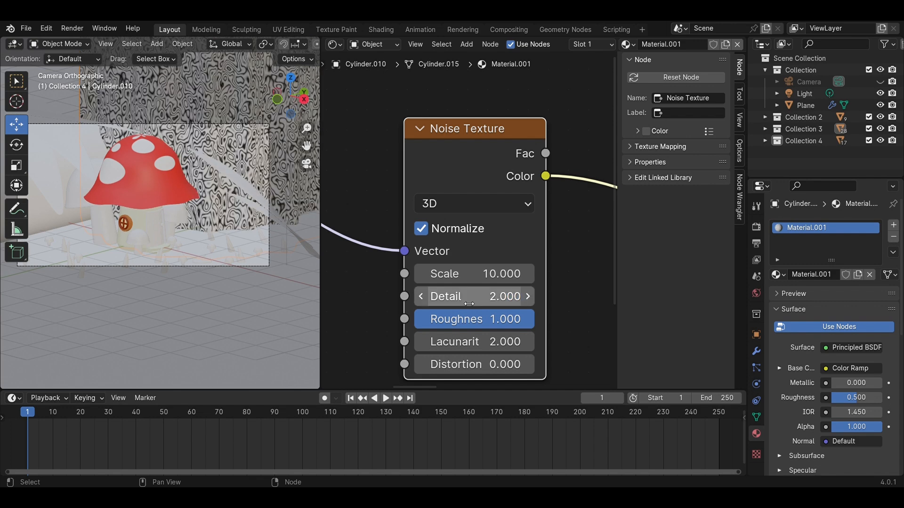
# Step: Set the Wave Texture's scale to 10, distortion to 19.6, detail to 15, detail scale to 3 and detail roughness to 0.747
pyautogui.scroll(-2, 483, 253)
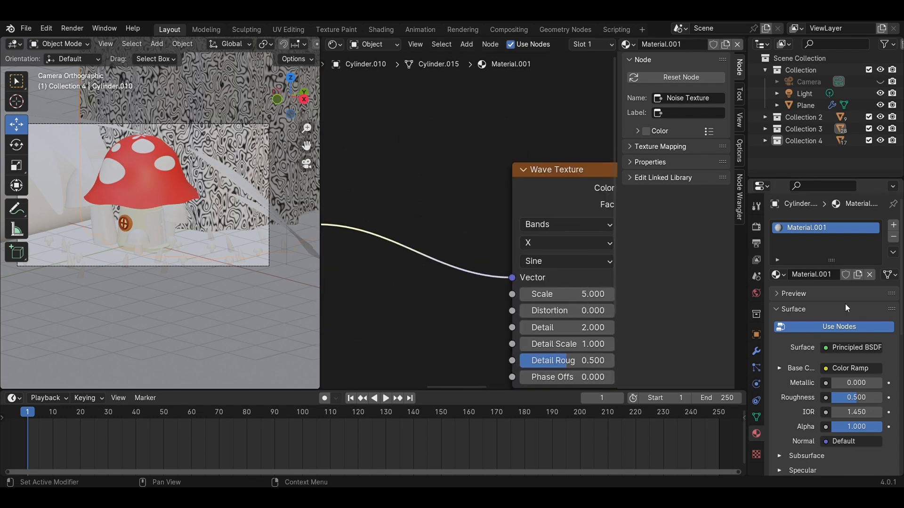
pyautogui.moveTo(595, 268); pyautogui.dragTo(488, 235, button='middle')
pyautogui.moveTo(480, 259); pyautogui.dragTo(497, 259)
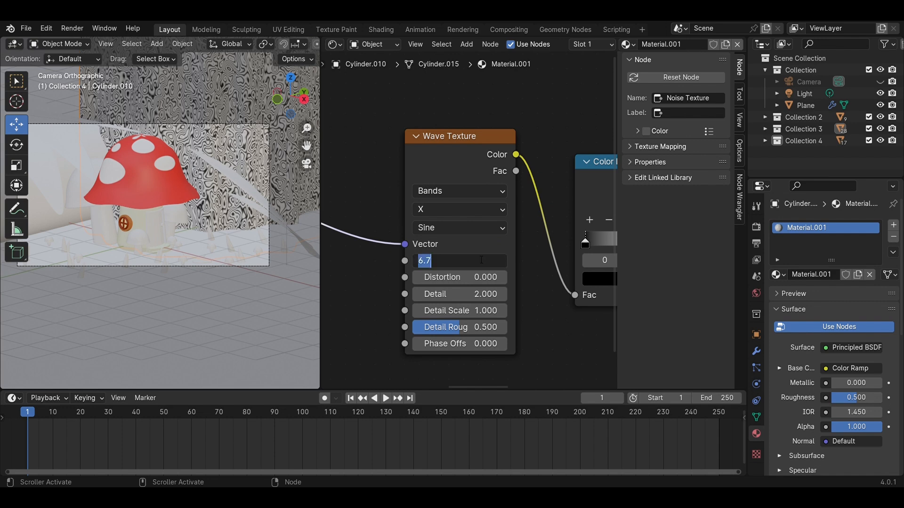
pyautogui.press('Return')
pyautogui.moveTo(459, 277); pyautogui.dragTo(551, 278)
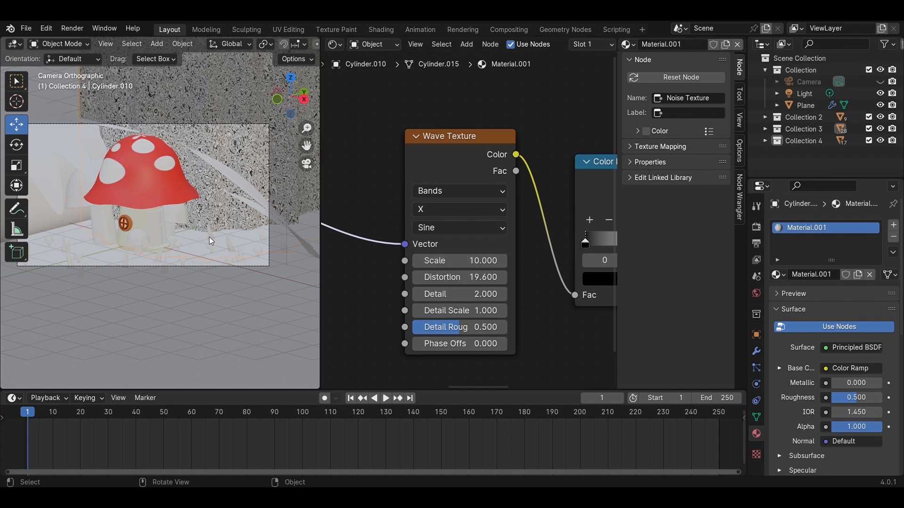
pyautogui.scroll(4, 211, 242)
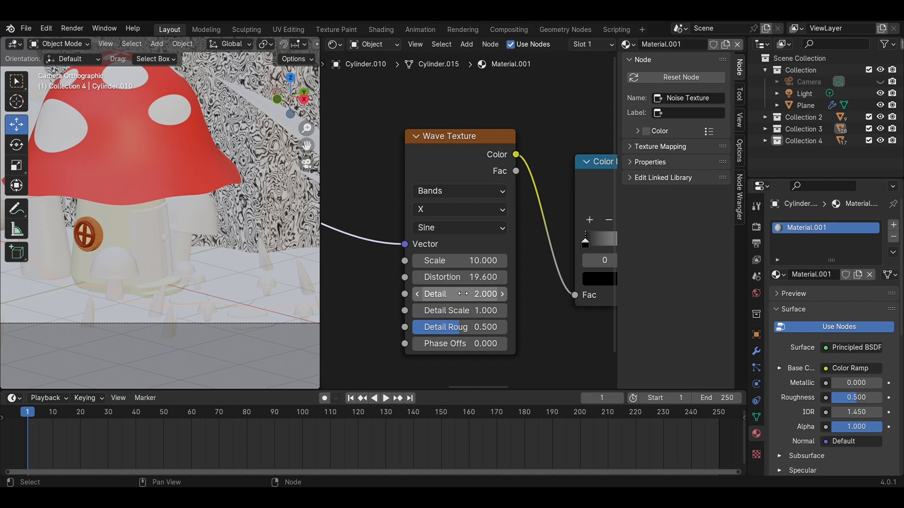
pyautogui.moveTo(462, 293); pyautogui.dragTo(518, 293)
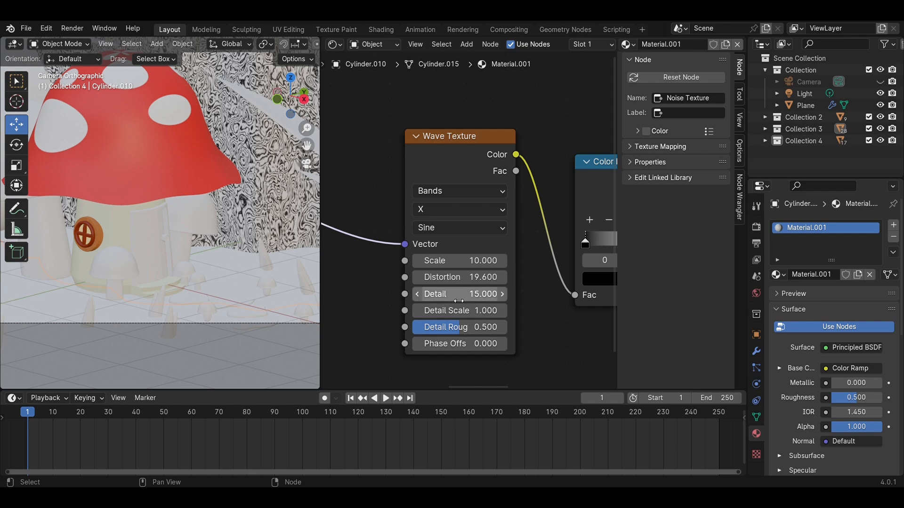
pyautogui.moveTo(459, 310); pyautogui.dragTo(481, 311)
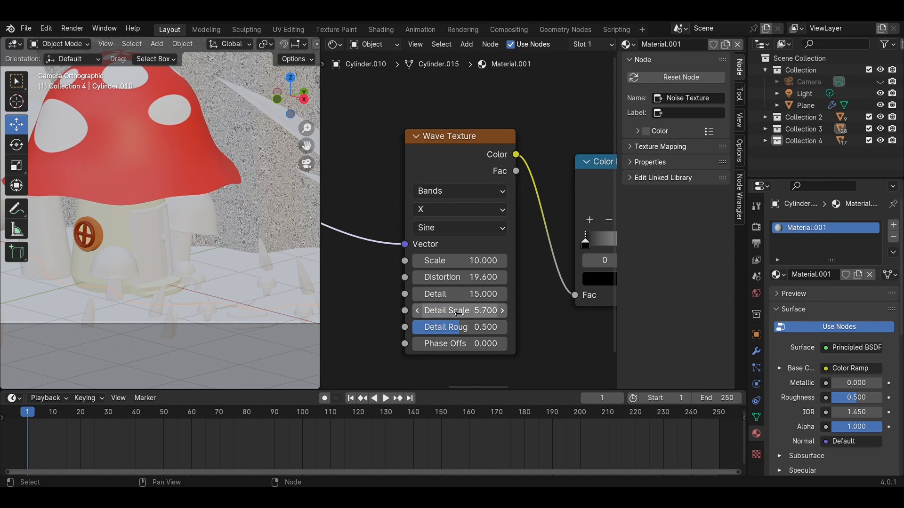
pyautogui.press('Return')
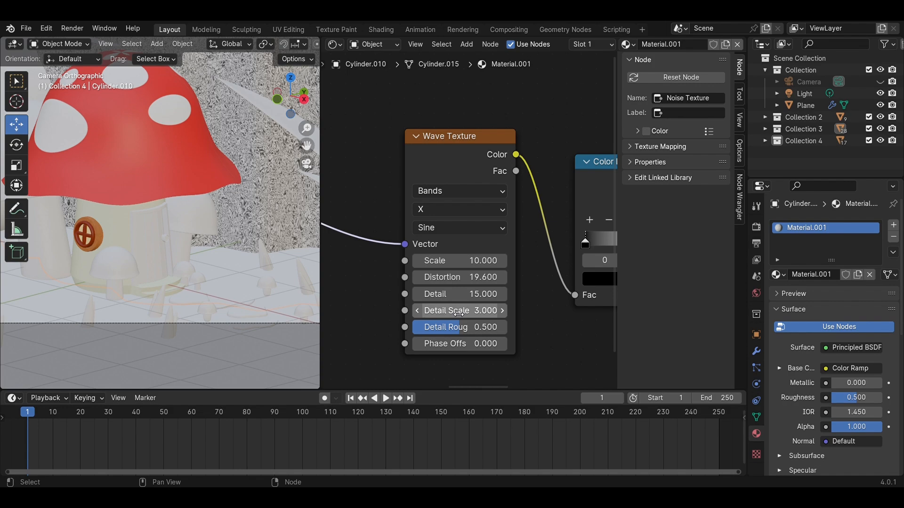
pyautogui.moveTo(468, 329); pyautogui.dragTo(503, 332)
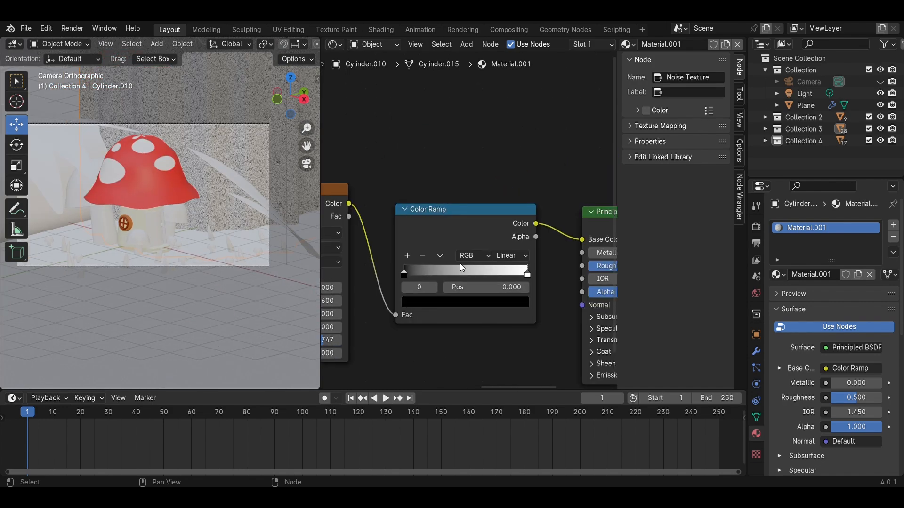
# Step: Move the Color Ramp's black stop nearer the middle and color it dark red-brown with hue 0.012, saturation 0.885 and value 0.100
pyautogui.moveTo(459, 263)
pyautogui.mouseDown()
pyautogui.moveTo(425, 272)
pyautogui.moveTo(460, 272)
pyautogui.mouseUp()
pyautogui.click(461, 302)
pyautogui.moveTo(518, 207); pyautogui.dragTo(531, 171)
pyautogui.moveTo(456, 170); pyautogui.dragTo(454, 203)
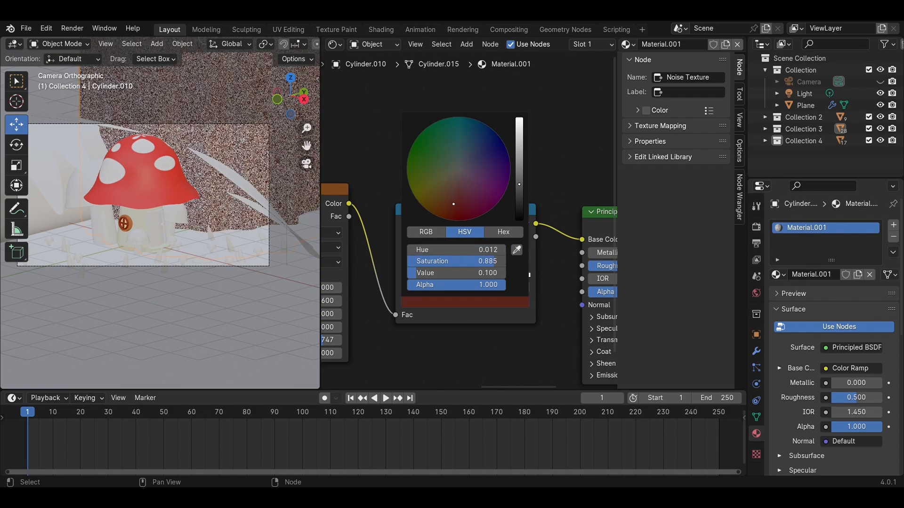
# Step: Change the Color Ramp's white end stop to a bright orange-red and save the file
pyautogui.click(465, 303)
pyautogui.moveTo(458, 168); pyautogui.dragTo(449, 214)
pyautogui.moveTo(517, 121); pyautogui.dragTo(518, 151)
pyautogui.scroll(2, 188, 230)
pyautogui.hotkey('ctrl', 's')
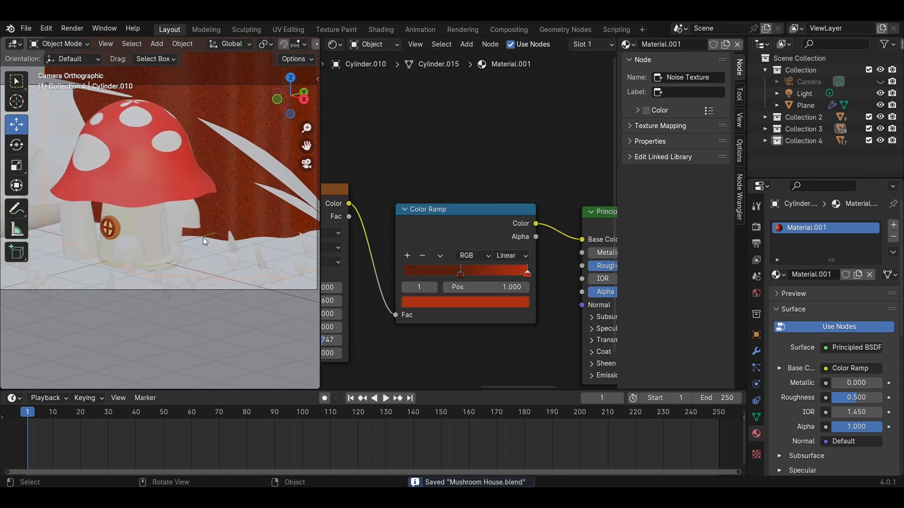
# Step: Raise the cylinder material's roughness to 1.000, add a Bump node and connect it to the Principled BSDF's Normal input
pyautogui.scroll(1, 472, 240)
pyautogui.moveTo(552, 335); pyautogui.dragTo(534, 252, button='middle')
pyautogui.hotkey('shift', 'a')
pyautogui.write('bump')
pyautogui.press('Return')
pyautogui.click(496, 315)
pyautogui.moveTo(496, 313); pyautogui.dragTo(559, 222)
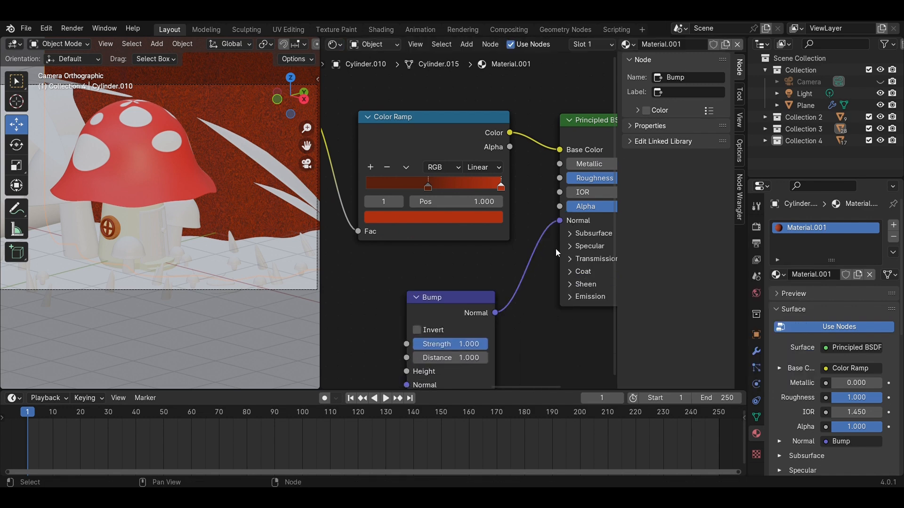
# Step: Connect the Noise Texture's Fac output to the Bump node's Height input
pyautogui.scroll(-4, 542, 292)
pyautogui.moveTo(395, 292); pyautogui.dragTo(563, 242, button='middle')
pyautogui.moveTo(330, 103); pyautogui.dragTo(583, 257)
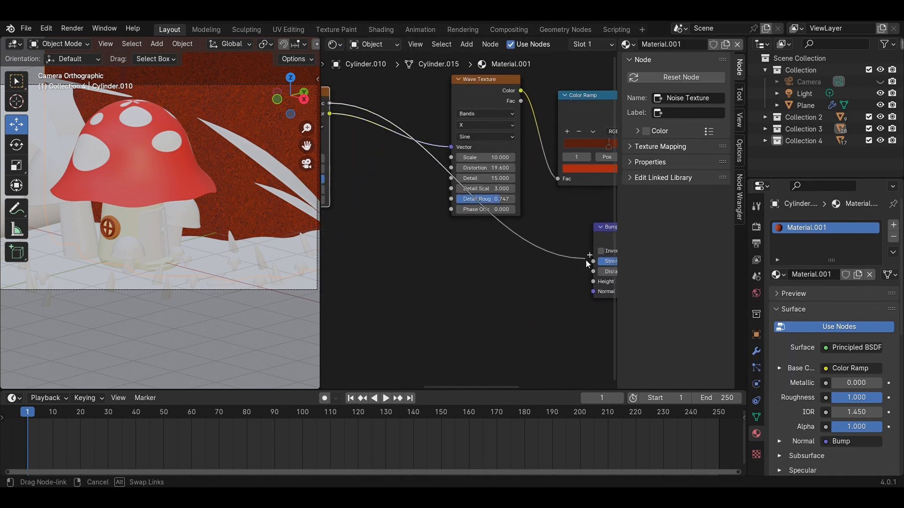
pyautogui.click(456, 239)
pyautogui.scroll(3, 455, 238)
pyautogui.moveTo(456, 239); pyautogui.dragTo(419, 242, button='middle')
pyautogui.scroll(-4, 508, 258)
pyautogui.moveTo(513, 263); pyautogui.dragTo(516, 282)
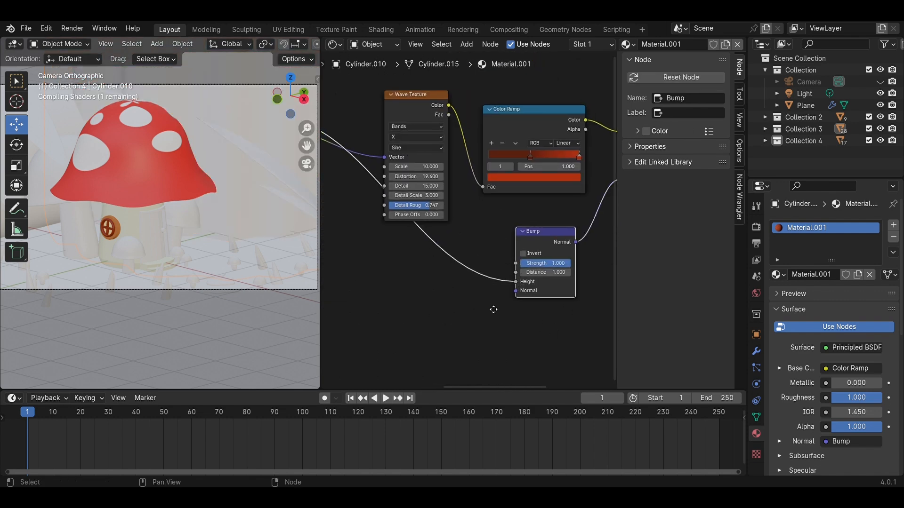
# Step: Connect the Noise Texture's Fac output to the Wave Texture's Vector input and move the Wave Texture node higher
pyautogui.moveTo(340, 263); pyautogui.dragTo(493, 309, button='middle')
pyautogui.scroll(-2, 209, 140)
pyautogui.keyDown('shift'); pyautogui.moveTo(209, 140); pyautogui.dragTo(280, 206, button='middle'); pyautogui.keyUp('shift')
pyautogui.scroll(4, 435, 222)
pyautogui.moveTo(436, 222); pyautogui.dragTo(426, 250, button='middle')
pyautogui.moveTo(407, 183)
pyautogui.mouseDown()
pyautogui.moveTo(512, 184)
pyautogui.moveTo(395, 171)
pyautogui.mouseUp()
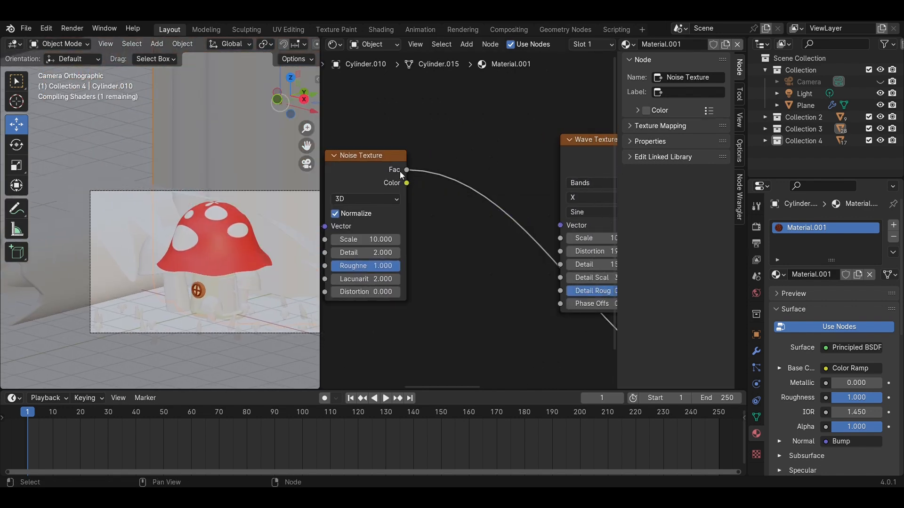
pyautogui.scroll(-4, 489, 219)
pyautogui.moveTo(611, 304); pyautogui.dragTo(530, 272, button='middle')
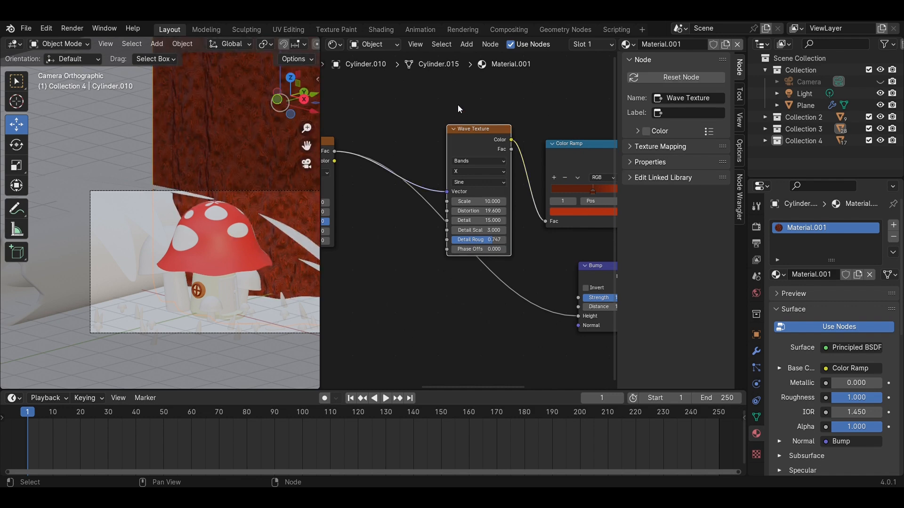
pyautogui.moveTo(481, 140); pyautogui.dragTo(485, 87)
# Step: Set the Noise Texture's detail to 10.000 and save the file
pyautogui.scroll(4, 257, 225)
pyautogui.keyDown('shift'); pyautogui.moveTo(257, 225); pyautogui.dragTo(198, 267, button='middle'); pyautogui.keyUp('shift')
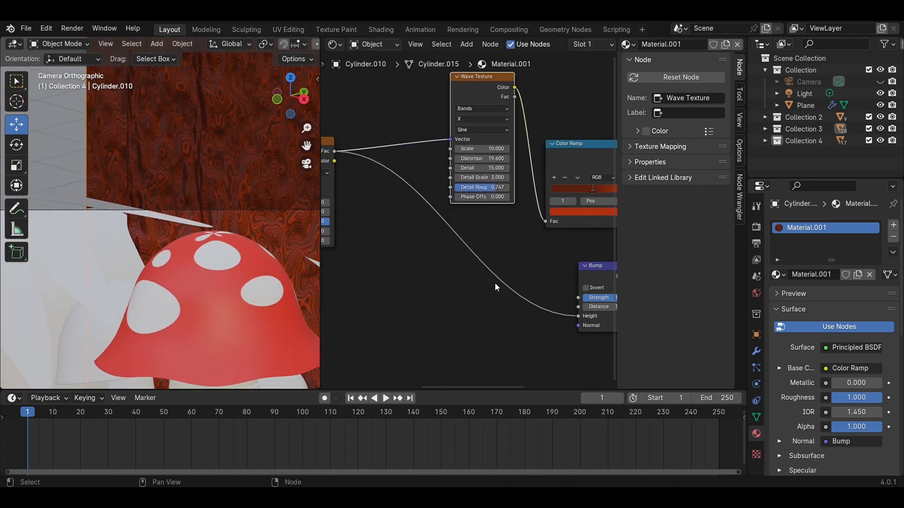
pyautogui.moveTo(612, 293); pyautogui.dragTo(504, 290, button='middle')
pyautogui.scroll(3, 523, 290)
pyautogui.moveTo(462, 296); pyautogui.dragTo(523, 296)
pyautogui.moveTo(383, 242); pyautogui.dragTo(487, 298, button='middle')
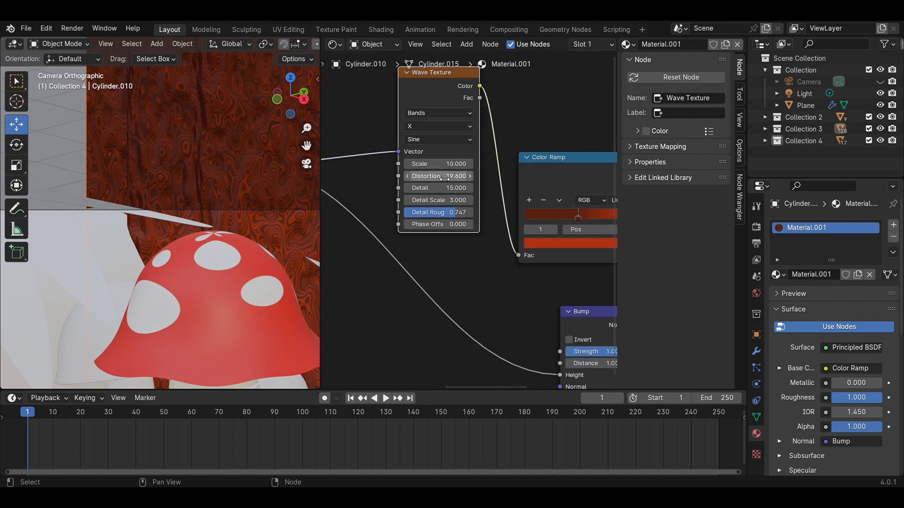
pyautogui.moveTo(424, 263); pyautogui.dragTo(582, 222, button='middle')
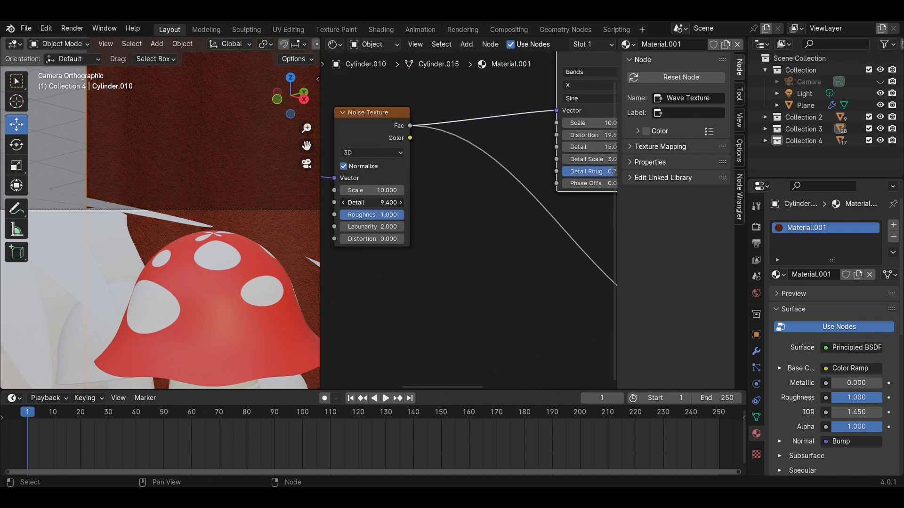
pyautogui.scroll(-2, 395, 242)
pyautogui.hotkey('ctrl', 's')
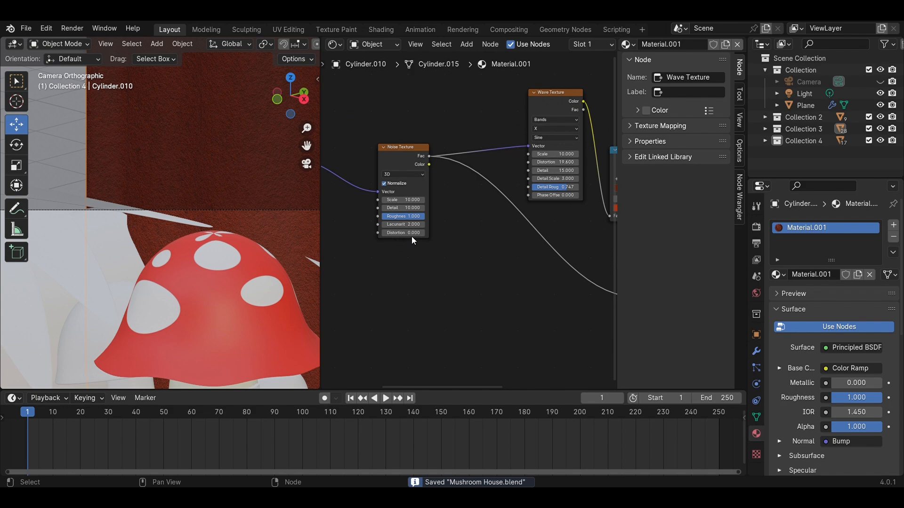
# Step: Assign the existing Material.001 to the fallen log Cylinder.009 and save the file
pyautogui.scroll(-6, 248, 261)
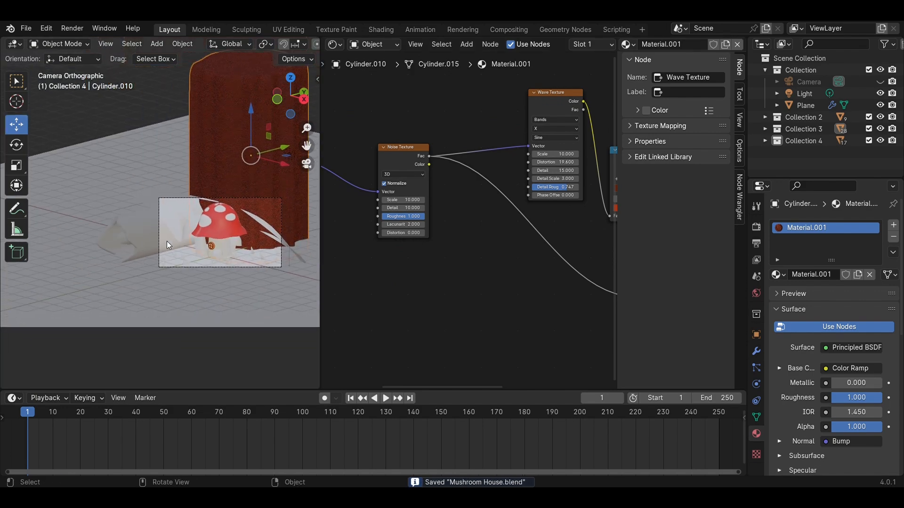
pyautogui.scroll(4, 167, 241)
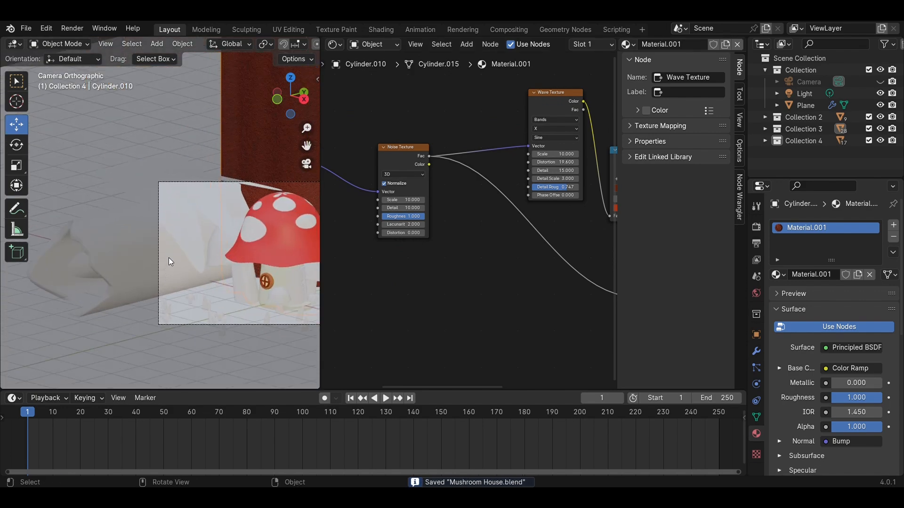
pyautogui.click(169, 258)
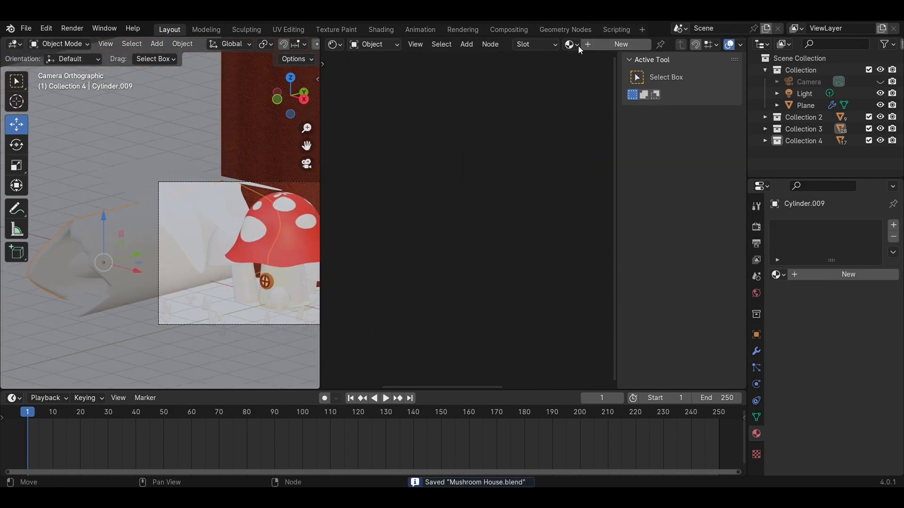
pyautogui.click(578, 46)
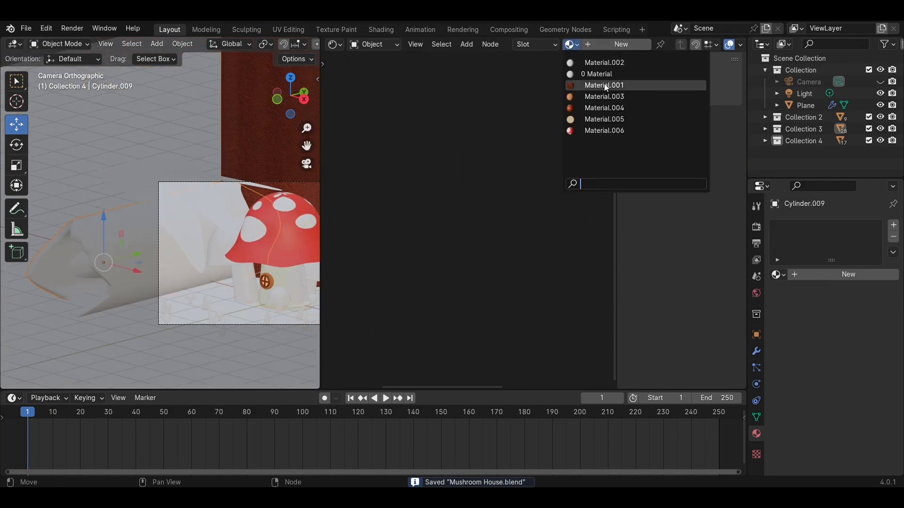
pyautogui.click(610, 86)
pyautogui.hotkey('ctrl', 's')
# Step: Give the fallen log its own copy of the bark material and brighten its Color Ramp's dark red-brown stop
pyautogui.click(184, 275)
pyautogui.moveTo(492, 255); pyautogui.dragTo(301, 247, button='middle')
pyautogui.scroll(8, 499, 191)
pyautogui.click(450, 147)
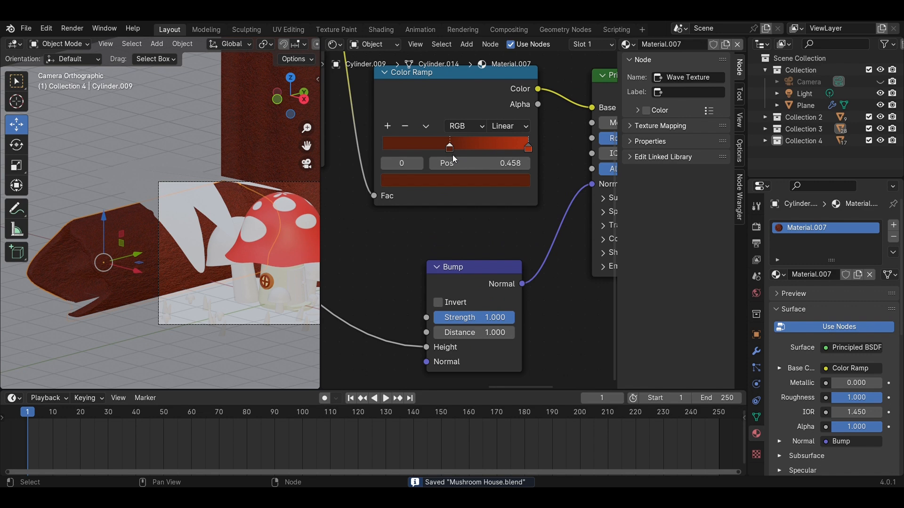
pyautogui.click(464, 181)
pyautogui.moveTo(521, 272); pyautogui.dragTo(521, 239)
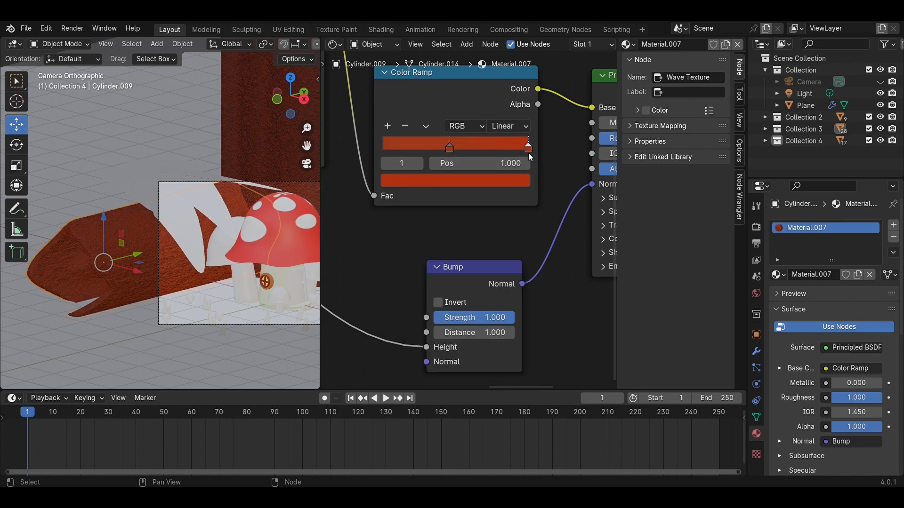
# Step: Color the log's Color Ramp end stop orange with hue 0.050, saturation 0.948 and value 0.810, and save the file
pyautogui.click(499, 181)
pyautogui.moveTo(517, 235); pyautogui.dragTo(517, 208)
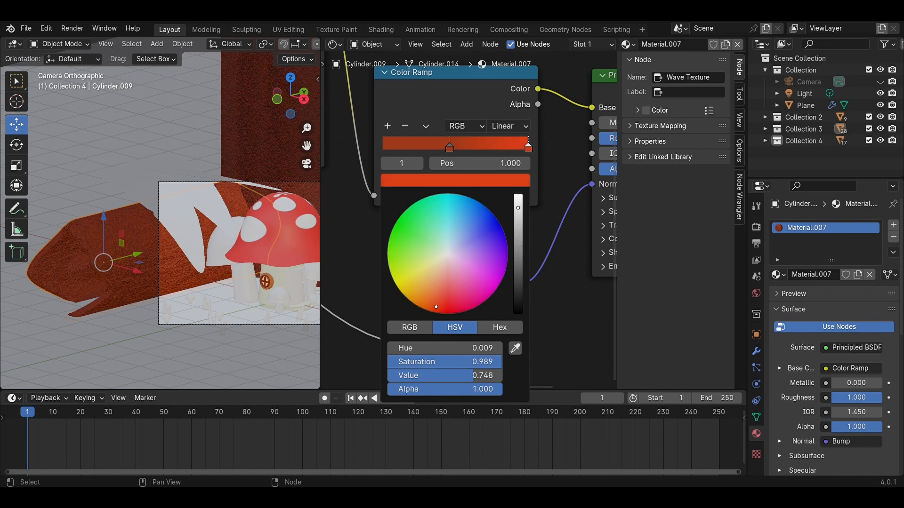
pyautogui.moveTo(434, 306); pyautogui.dragTo(426, 290)
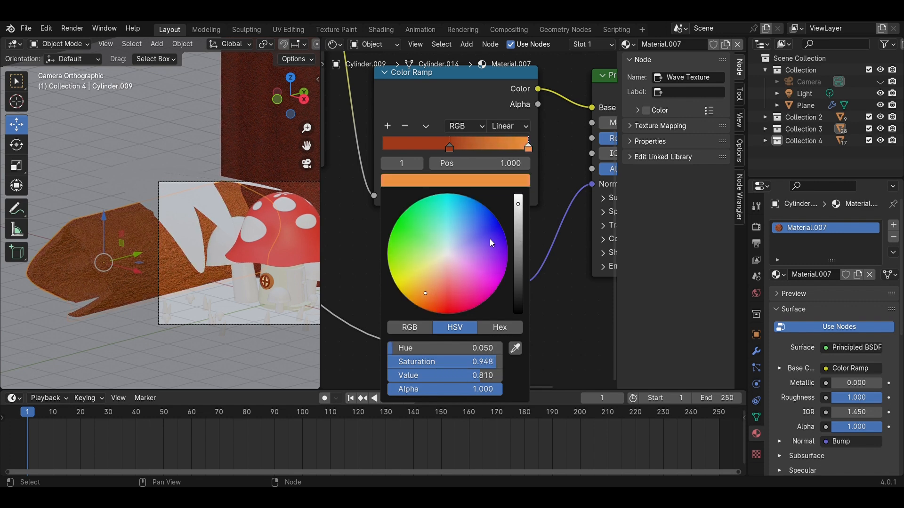
pyautogui.hotkey('ctrl', 's')
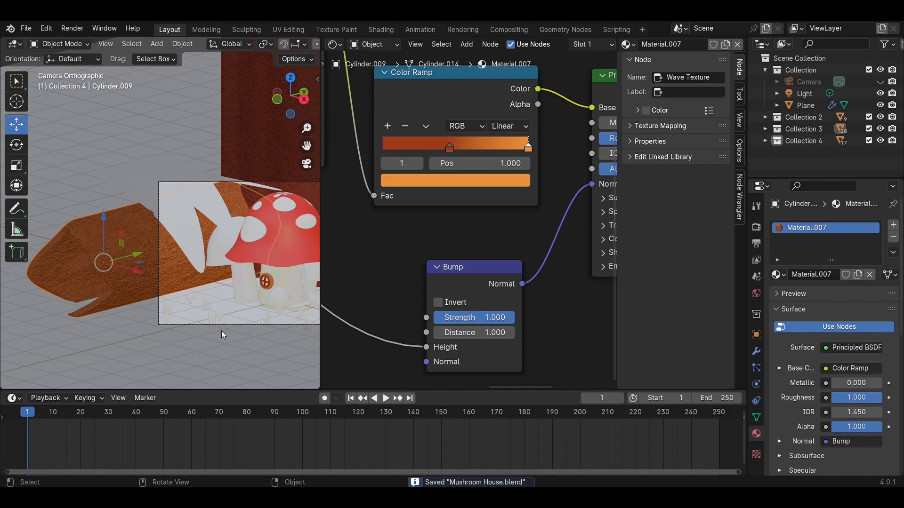
# Step: Create a new material for the large leaf Plane.002 at the mushroom cap's upper left
pyautogui.scroll(-1, 222, 331)
pyautogui.keyDown('shift'); pyautogui.moveTo(304, 286); pyautogui.dragTo(275, 291, button='middle'); pyautogui.keyUp('shift')
pyautogui.click(275, 290)
pyautogui.scroll(5, 275, 290)
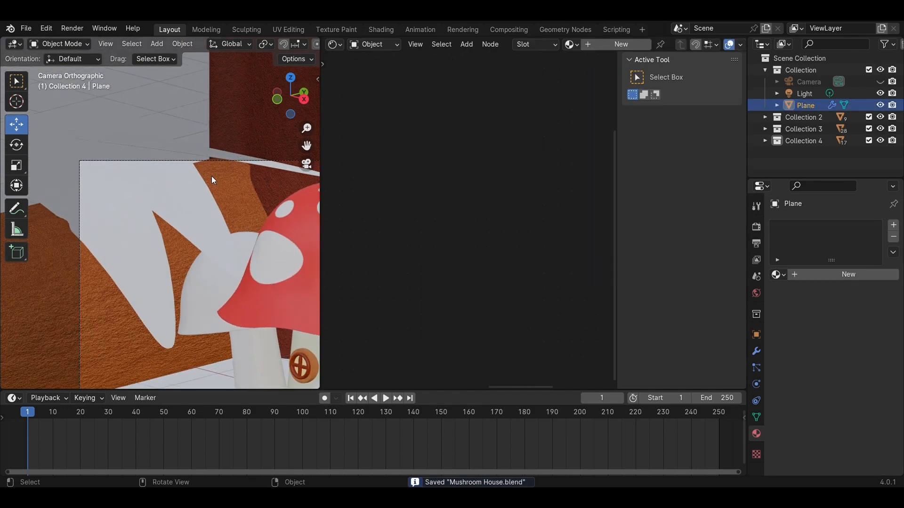
pyautogui.click(247, 249)
pyautogui.click(191, 216)
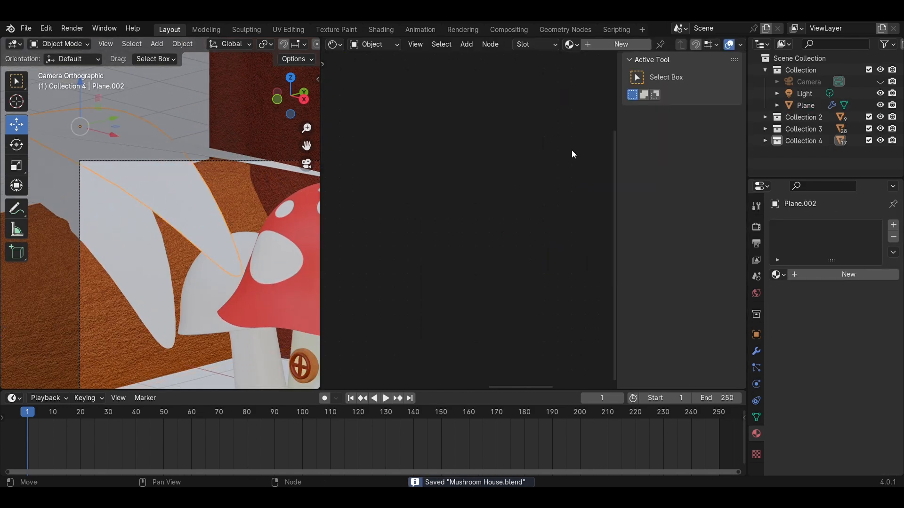
pyautogui.click(597, 48)
pyautogui.scroll(-3, 518, 203)
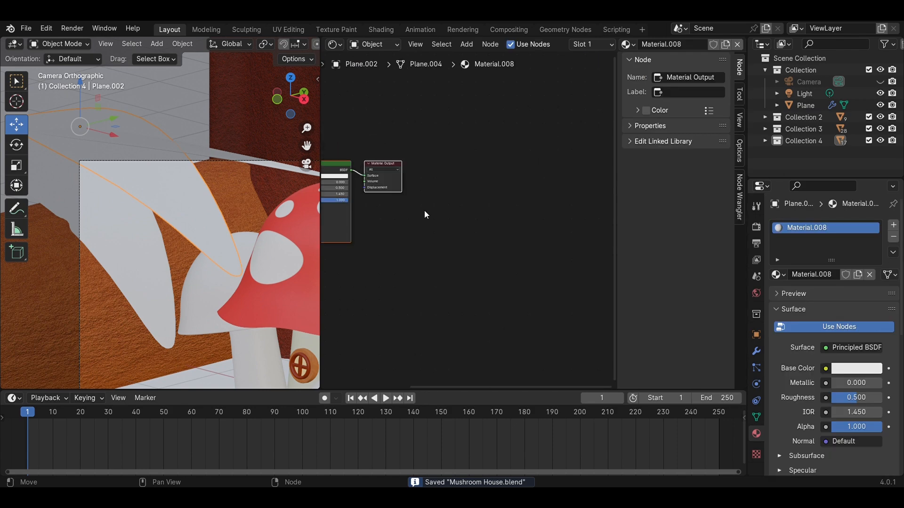
# Step: Add a Gradient Texture with mapping nodes to the leaf material and connect its Color output to the Principled BSDF's Base Color
pyautogui.moveTo(400, 213); pyautogui.dragTo(616, 223, button='middle')
pyautogui.scroll(3, 289, 213)
pyautogui.scroll(1, 445, 227)
pyautogui.hotkey('shift', 'a')
pyautogui.write('gr')
pyautogui.click(492, 239)
pyautogui.click(393, 155)
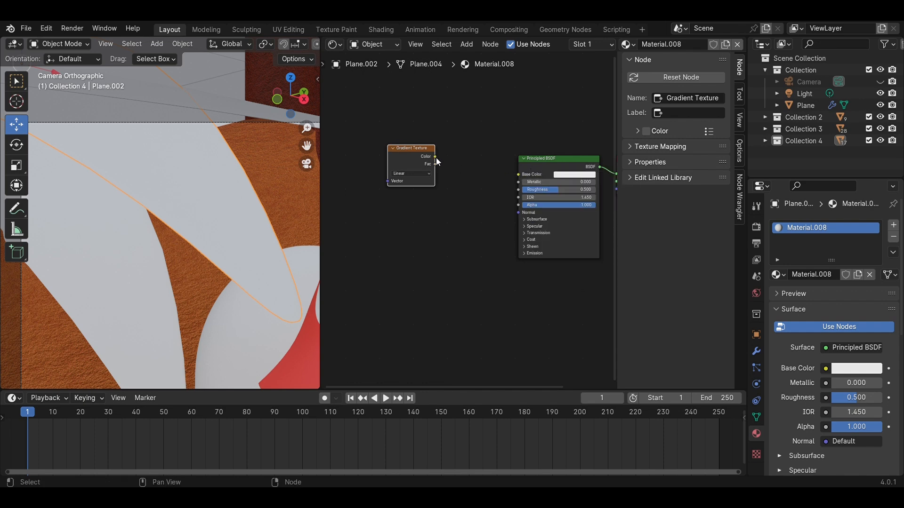
pyautogui.moveTo(435, 157); pyautogui.dragTo(517, 174)
pyautogui.hotkey('ctrl', 't')
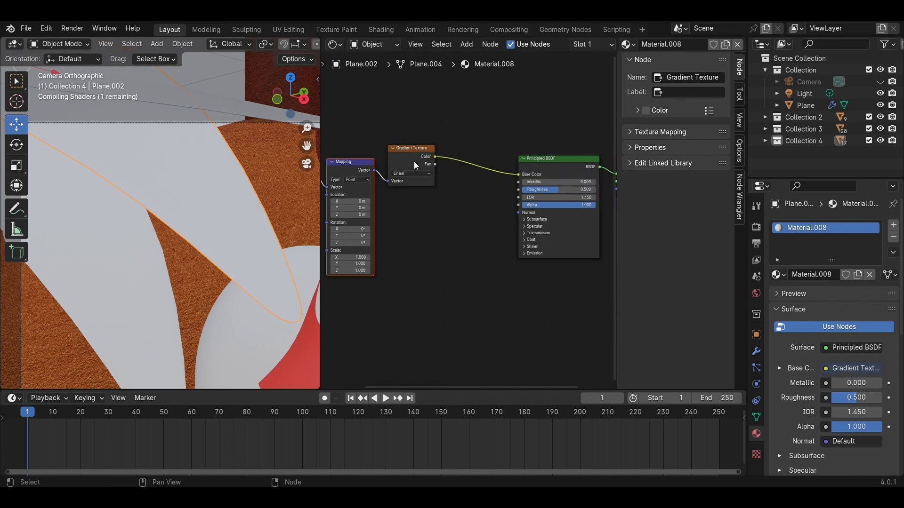
# Step: Insert a Color Ramp between the Gradient Texture and the Principled BSDF, and set the gradient type to Quadratic
pyautogui.hotkey('shift', 'a')
pyautogui.write('co')
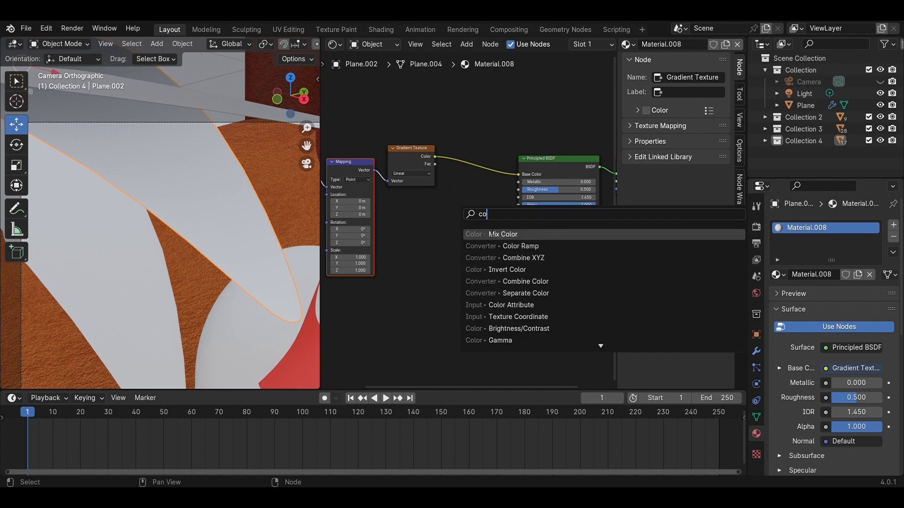
pyautogui.click(513, 246)
pyautogui.click(459, 121)
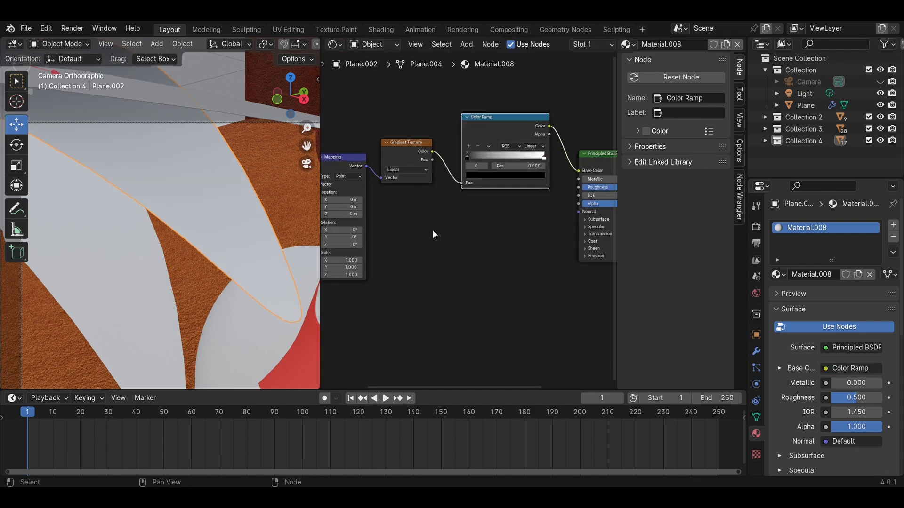
pyautogui.scroll(2, 478, 270)
pyautogui.click(443, 206)
pyautogui.click(449, 249)
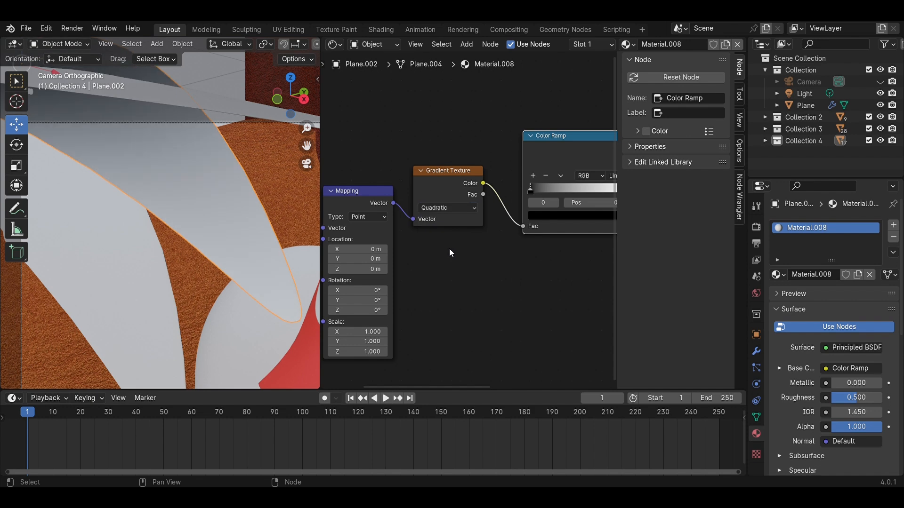
# Step: Color the Color Ramp's black stop dark green with hue 0.332 and saturation 1.000
pyautogui.scroll(-4, 207, 202)
pyautogui.scroll(3, 460, 249)
pyautogui.moveTo(492, 262); pyautogui.dragTo(320, 305, button='middle')
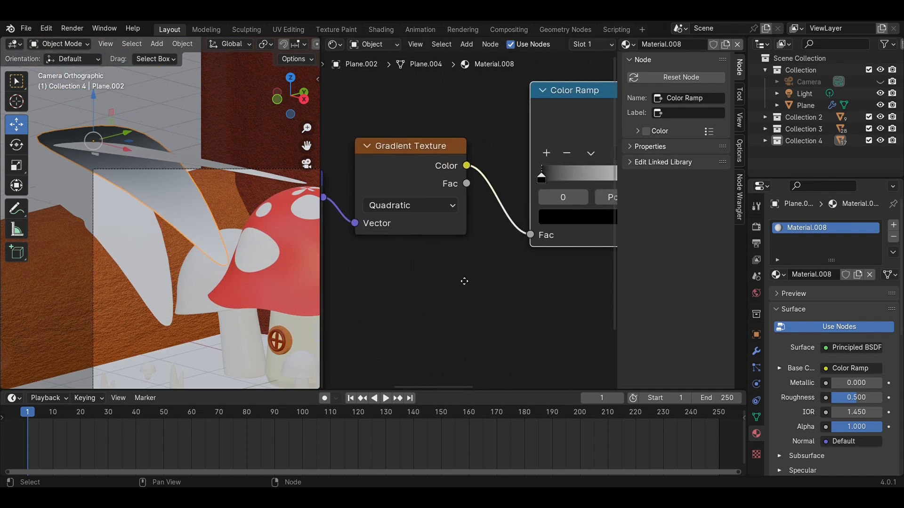
pyautogui.click(444, 246)
pyautogui.moveTo(554, 377); pyautogui.dragTo(554, 240)
pyautogui.moveTo(468, 306); pyautogui.dragTo(408, 279)
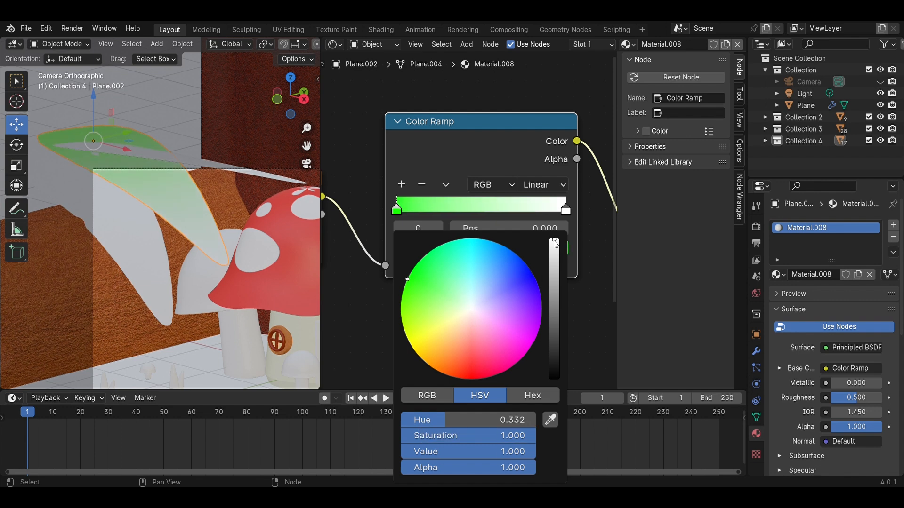
pyautogui.moveTo(555, 244); pyautogui.dragTo(554, 358)
# Step: Color the Color Ramp's white end stop a slightly darkened bright green with hue 0.321 and saturation 1.000
pyautogui.click(565, 210)
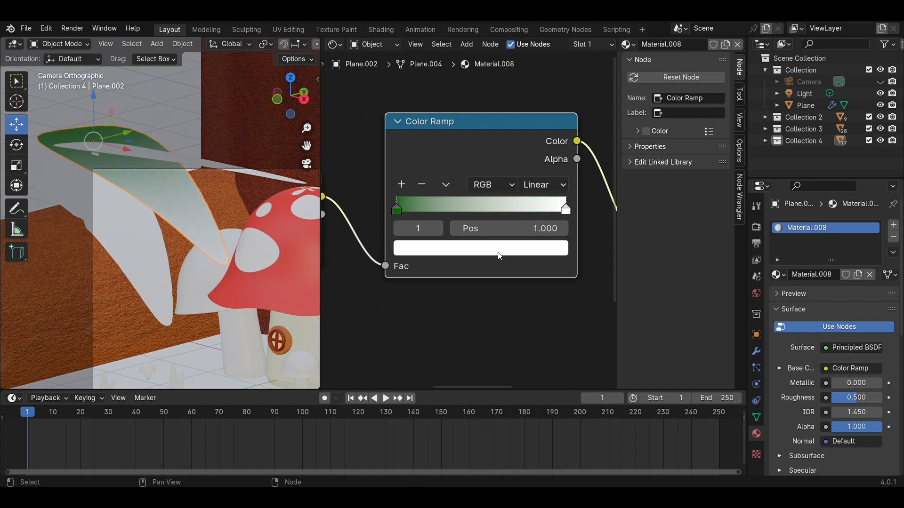
pyautogui.click(500, 256)
pyautogui.moveTo(476, 307); pyautogui.dragTo(403, 297)
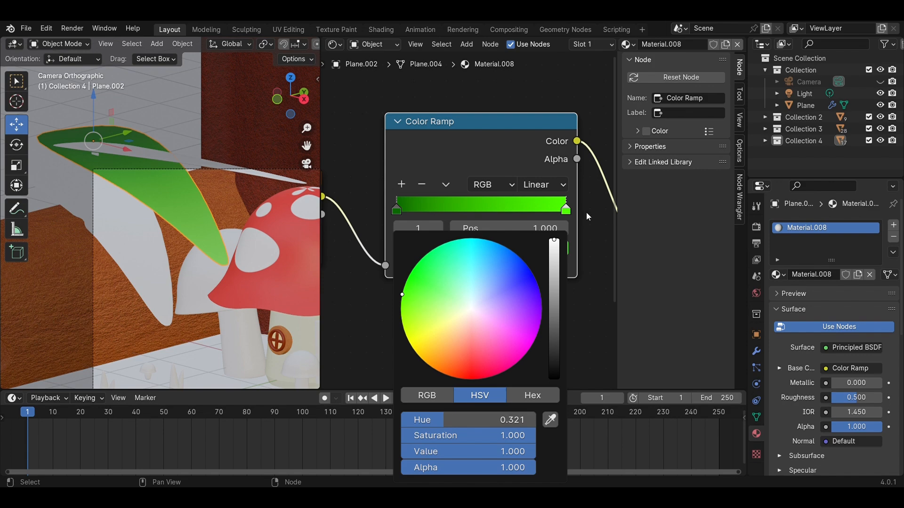
pyautogui.moveTo(556, 242); pyautogui.dragTo(555, 276)
# Step: Raise the leaf material's roughness to 1.000 and save the file
pyautogui.scroll(-3, 151, 226)
pyautogui.moveTo(462, 288); pyautogui.dragTo(371, 264, button='middle')
pyautogui.scroll(-3, 489, 234)
pyautogui.moveTo(492, 234); pyautogui.dragTo(372, 215, button='middle')
pyautogui.moveTo(475, 230); pyautogui.dragTo(559, 231)
pyautogui.hotkey('ctrl', 's')
# Step: Examine the green leaf within the whole scene using another viewport shading mode, and restore the previous shading
pyautogui.scroll(-3, 254, 227)
pyautogui.scroll(3, 254, 227)
pyautogui.keyDown('shift'); pyautogui.moveTo(286, 227); pyautogui.dragTo(211, 227, button='middle'); pyautogui.keyUp('shift')
pyautogui.press('z')
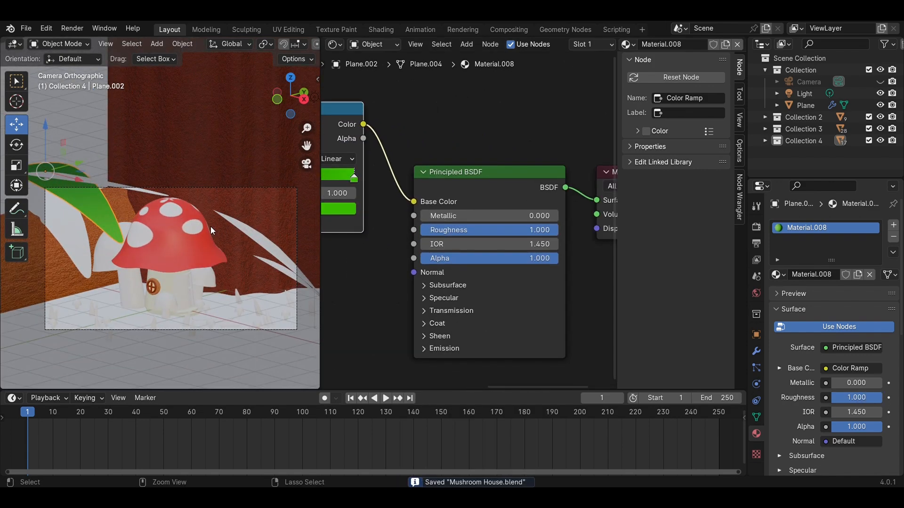
pyautogui.click(202, 163)
pyautogui.press('z')
pyautogui.click(210, 230)
pyautogui.keyDown('shift'); pyautogui.moveTo(59, 223); pyautogui.dragTo(126, 225, button='middle'); pyautogui.keyUp('shift')
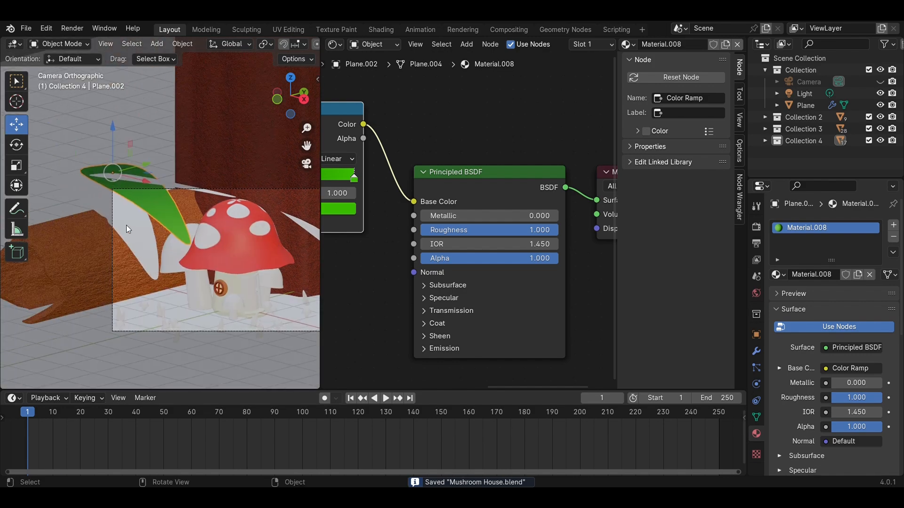
# Step: Assign the green Material.008 to the lower left leaf and to the thin leaf behind the mushroom cap
pyautogui.click(126, 224)
pyautogui.click(571, 45)
pyautogui.click(589, 153)
pyautogui.click(213, 193)
pyautogui.click(572, 46)
pyautogui.click(589, 153)
# Step: Assign Material.008 to the two leaves Plane.004 and Plane.005 beside the mushroom's right side, and save the file
pyautogui.keyDown('shift'); pyautogui.moveTo(305, 231); pyautogui.dragTo(155, 193, button='middle'); pyautogui.keyUp('shift')
pyautogui.click(177, 202)
pyautogui.click(571, 45)
pyautogui.click(590, 153)
pyautogui.click(208, 231)
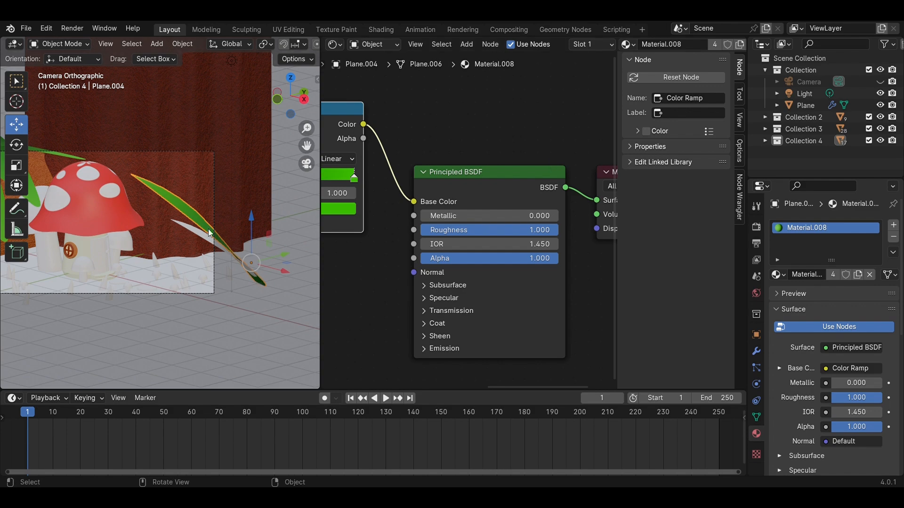
pyautogui.click(571, 45)
pyautogui.click(593, 151)
pyautogui.scroll(5, 267, 199)
pyautogui.hotkey('ctrl', 's')
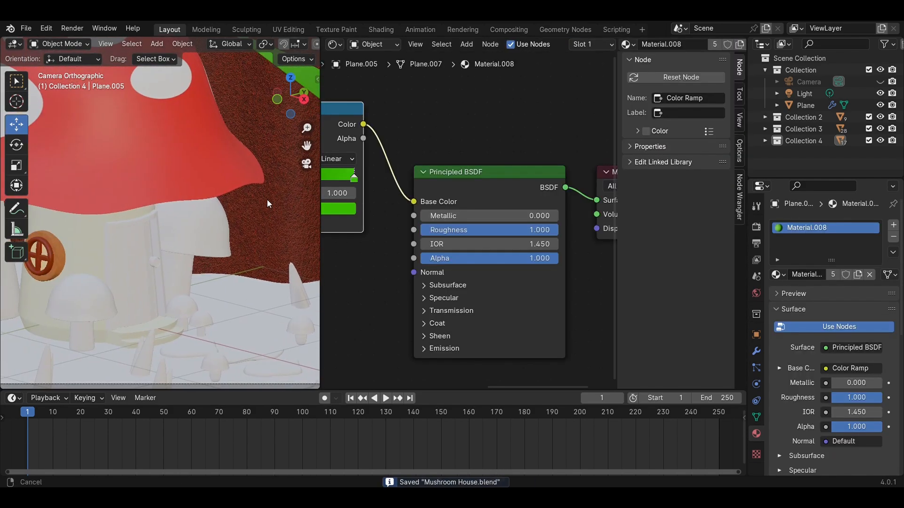
# Step: Assign the existing orange-brown Material.003 to the mushroom house's door Cylinder.001
pyautogui.scroll(1, 230, 236)
pyautogui.click(220, 234)
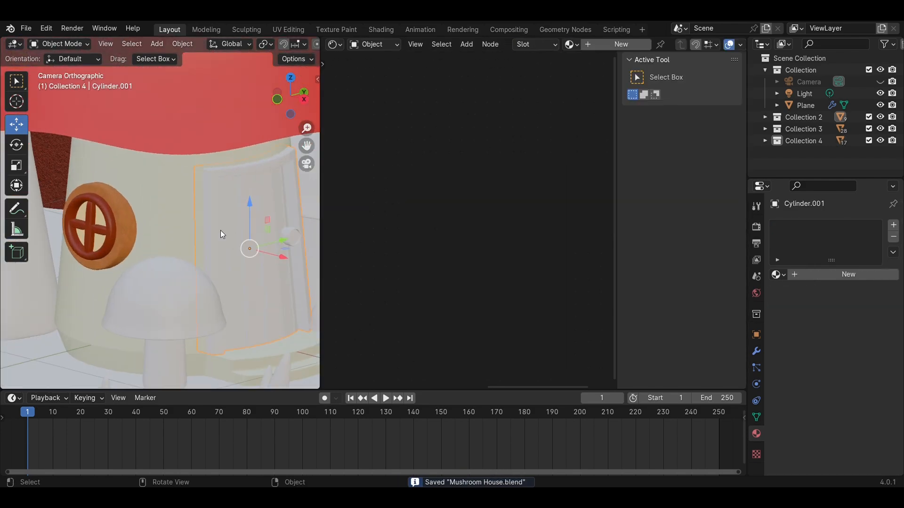
pyautogui.click(605, 44)
pyautogui.click(432, 202)
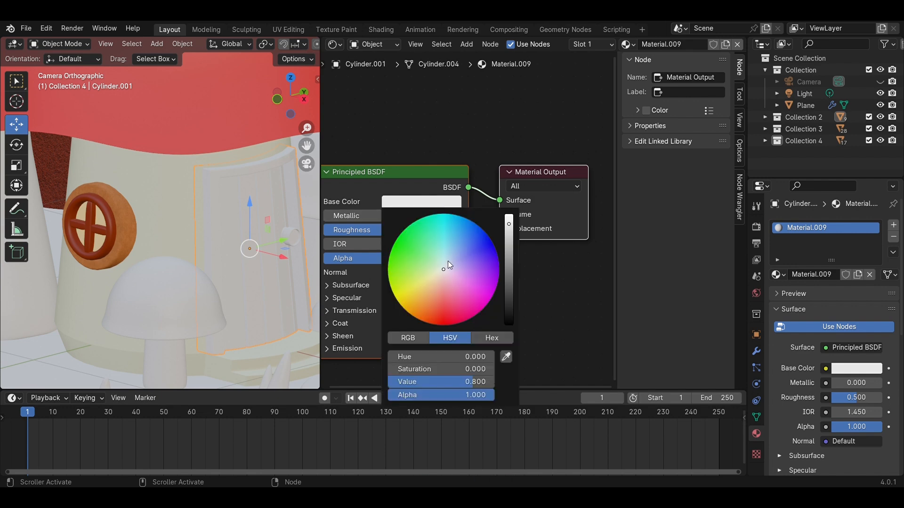
pyautogui.click(627, 44)
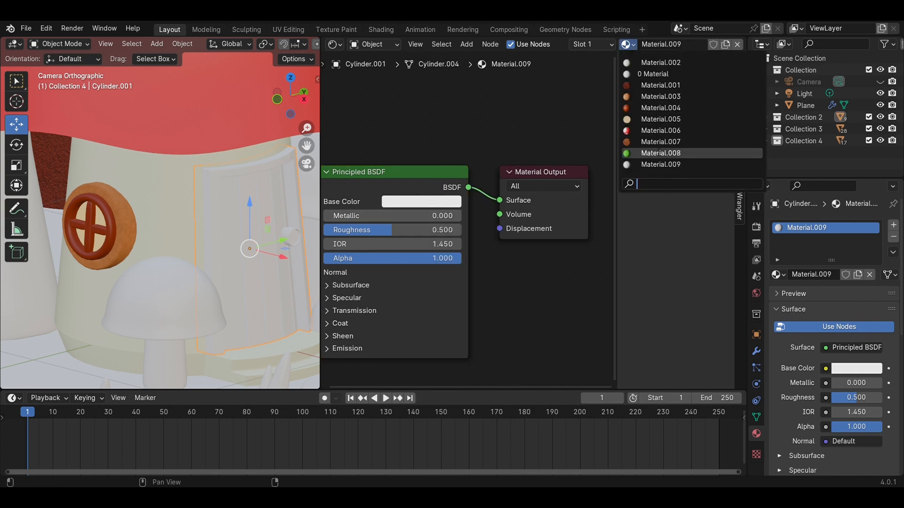
pyautogui.click(654, 99)
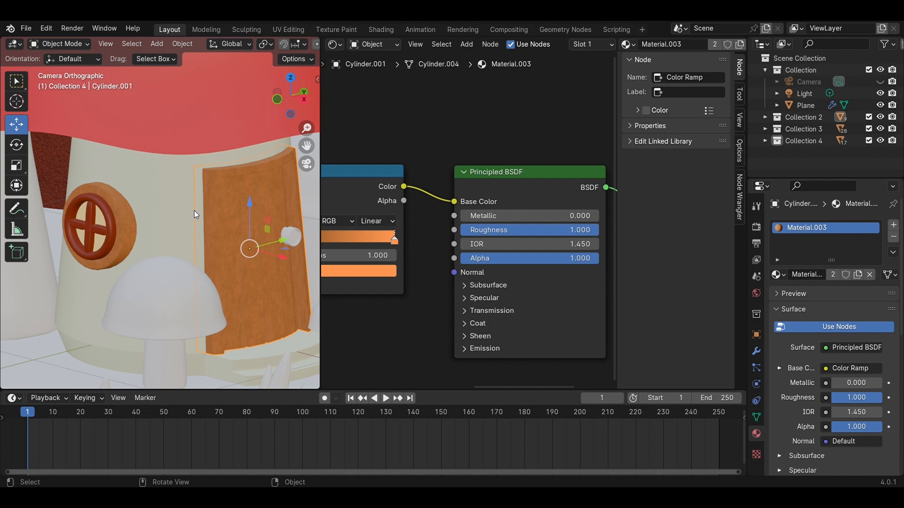
# Step: Assign the existing dark red material to the door knob Cylinder.002 and save the file
pyautogui.scroll(5, 222, 213)
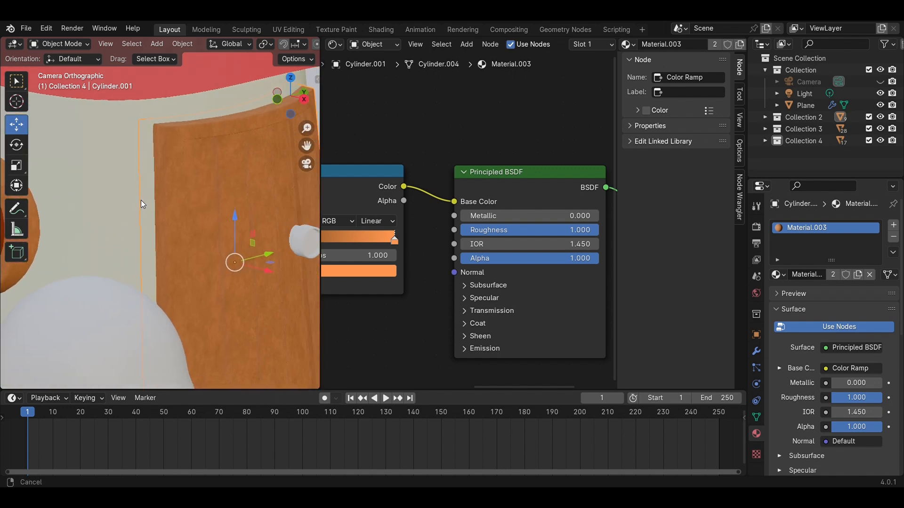
pyautogui.scroll(-6, 221, 215)
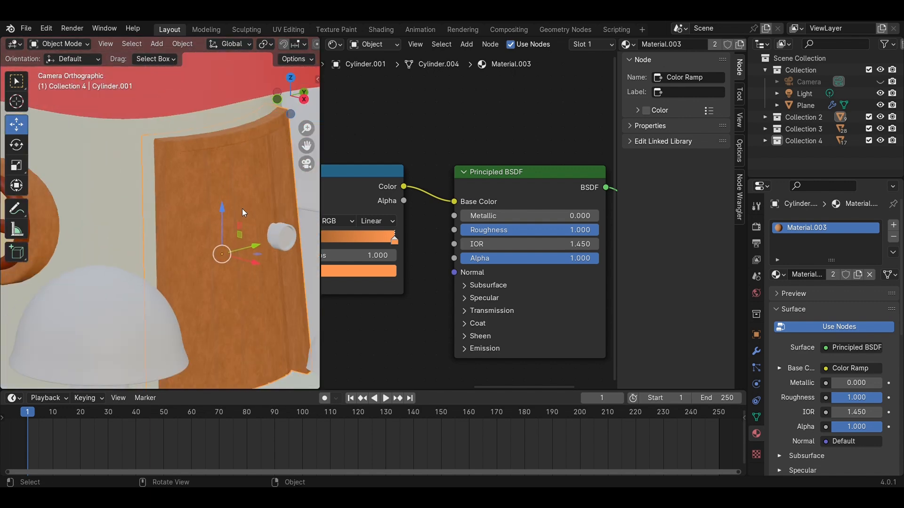
pyautogui.click(232, 231)
pyautogui.click(571, 44)
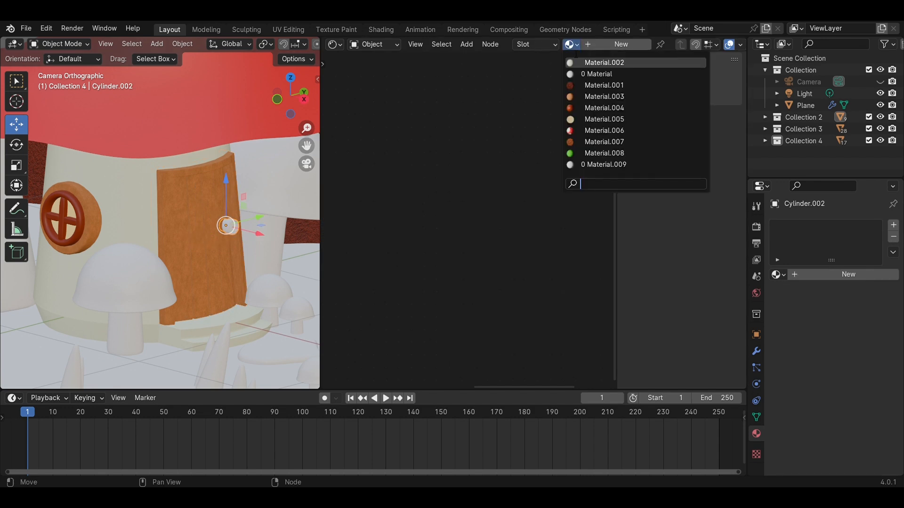
pyautogui.press('Return')
pyautogui.hotkey('ctrl', 'z')
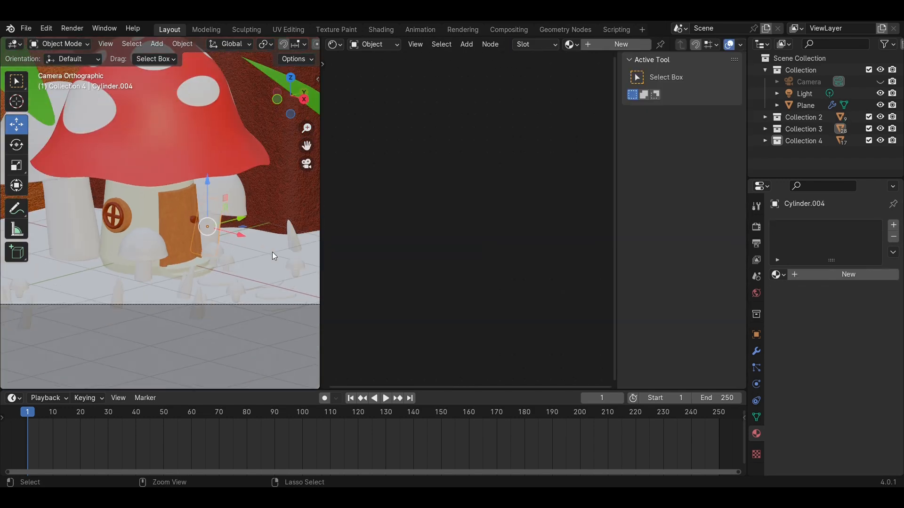
pyautogui.hotkey('ctrl', 's')
# Step: Examine the door and its knob in perspective and camera views, saving the file along the way
pyautogui.scroll(8, 241, 222)
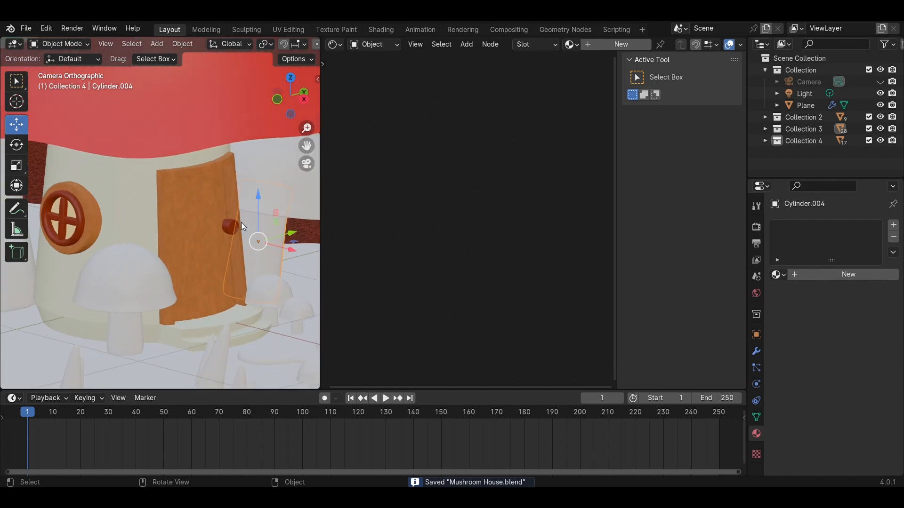
pyautogui.press('Tab')
pyautogui.press('Tab')
pyautogui.moveTo(273, 227); pyautogui.dragTo(202, 205, button='middle')
pyautogui.scroll(5, 199, 207)
pyautogui.scroll(3, 247, 239)
pyautogui.keyDown('shift'); pyautogui.moveTo(258, 258); pyautogui.dragTo(186, 224, button='middle'); pyautogui.keyUp('shift')
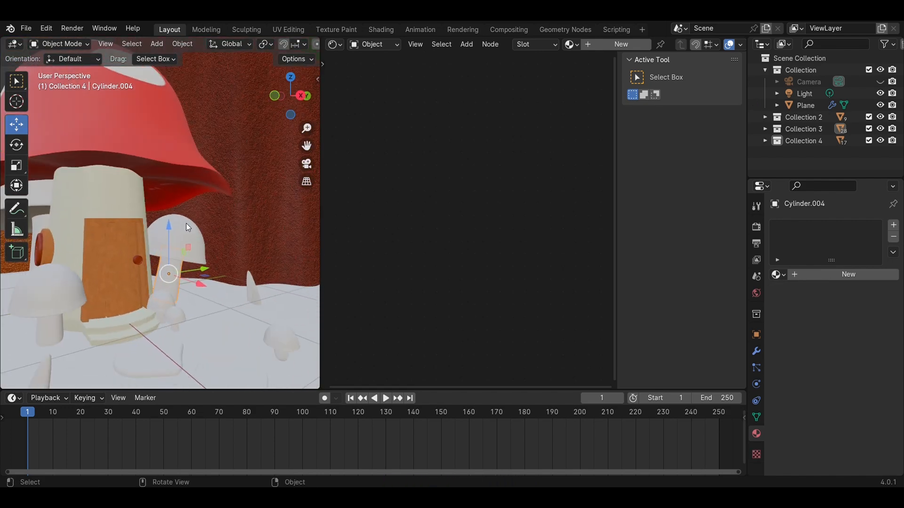
pyautogui.hotkey('ctrl', 's')
pyautogui.scroll(-3, 186, 223)
pyautogui.press('KP_0')
pyautogui.scroll(5, 185, 224)
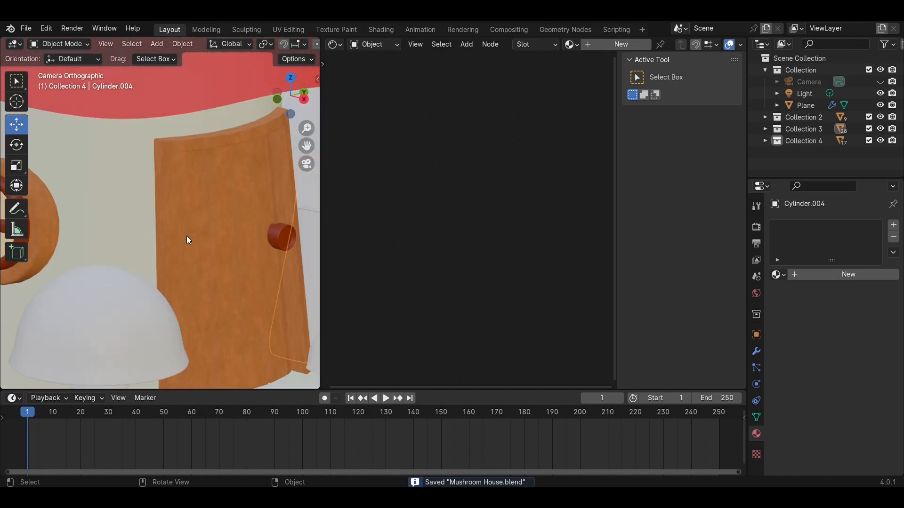
# Step: Examine the mushroom house in Rendered shading, and return the viewport to Material Preview
pyautogui.scroll(-2, 186, 224)
pyautogui.press('z')
pyautogui.click(176, 190)
pyautogui.scroll(-4, 176, 190)
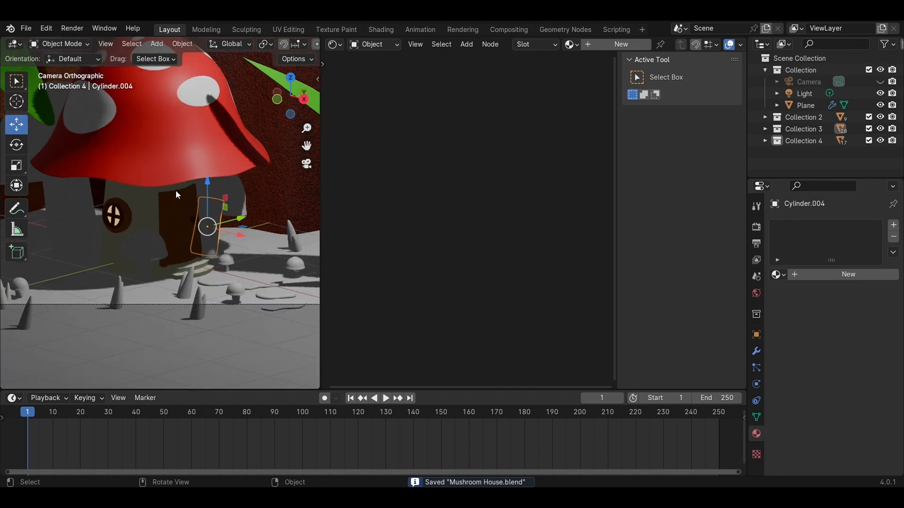
pyautogui.keyDown('shift'); pyautogui.moveTo(212, 216); pyautogui.dragTo(233, 280, button='middle'); pyautogui.keyUp('shift')
pyautogui.scroll(-2, 234, 280)
pyautogui.scroll(5, 234, 280)
pyautogui.press('z')
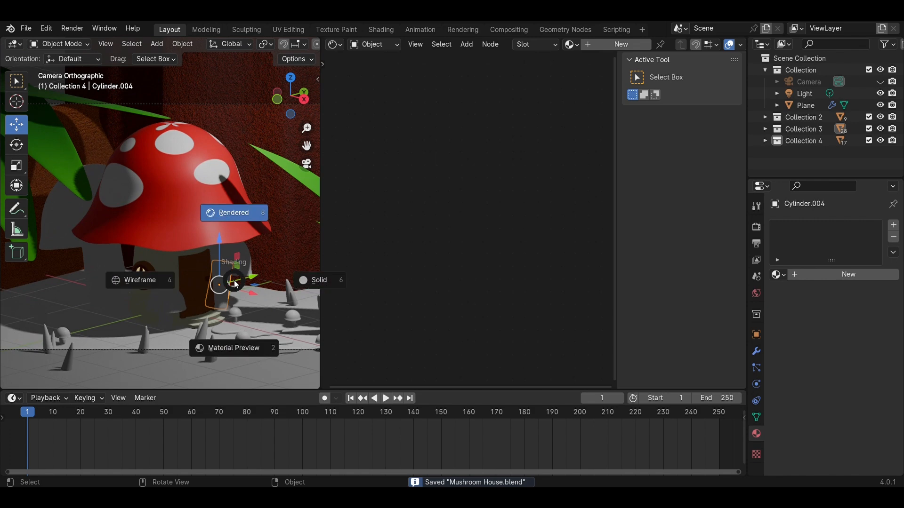
pyautogui.click(238, 350)
pyautogui.keyDown('shift'); pyautogui.moveTo(239, 287); pyautogui.dragTo(149, 208, button='middle'); pyautogui.keyUp('shift')
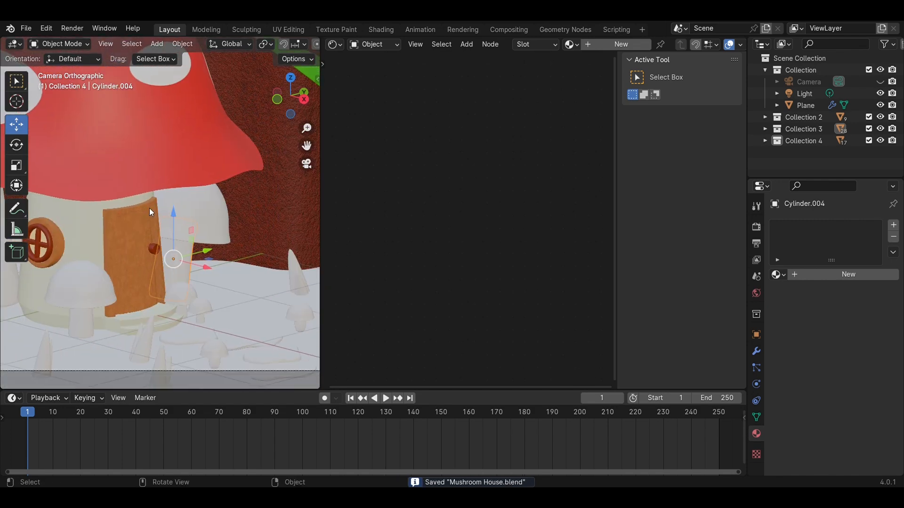
# Step: Open the door Cylinder.001 in Edit Mode and view it in the right orthographic view
pyautogui.scroll(3, 149, 209)
pyautogui.click(151, 229)
pyautogui.press('Tab')
pyautogui.moveTo(215, 241); pyautogui.dragTo(159, 223, button='middle')
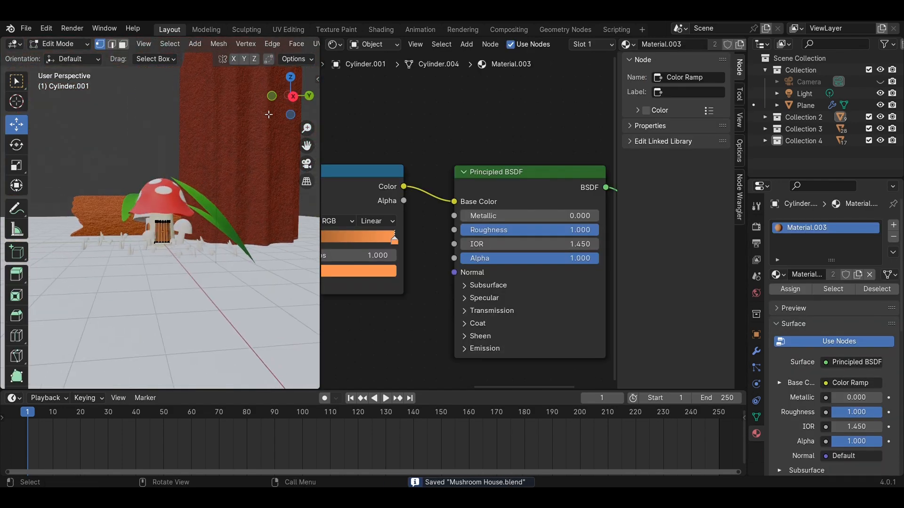
pyautogui.click(294, 97)
pyautogui.scroll(3, 231, 207)
pyautogui.scroll(7, 231, 207)
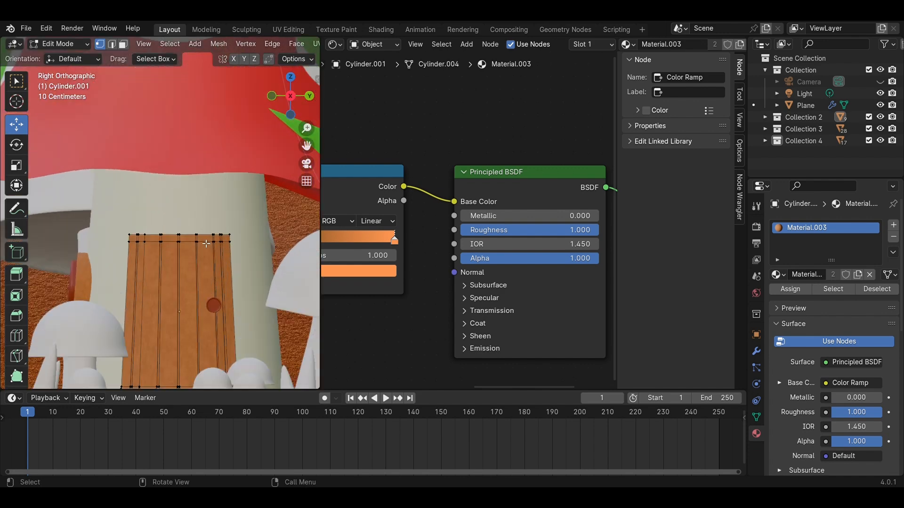
# Step: Select the door's top frame faces with see-through Solid shading, and assign them Material.004 in a second material slot
pyautogui.press('z')
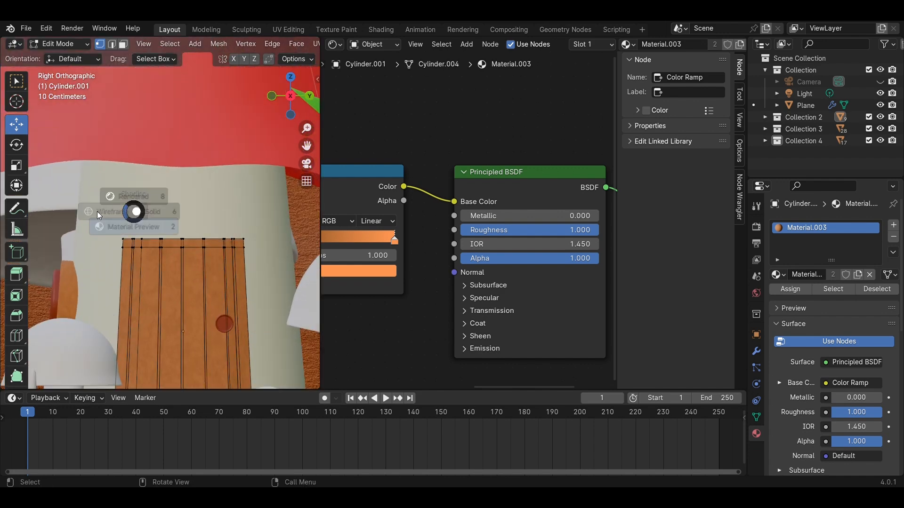
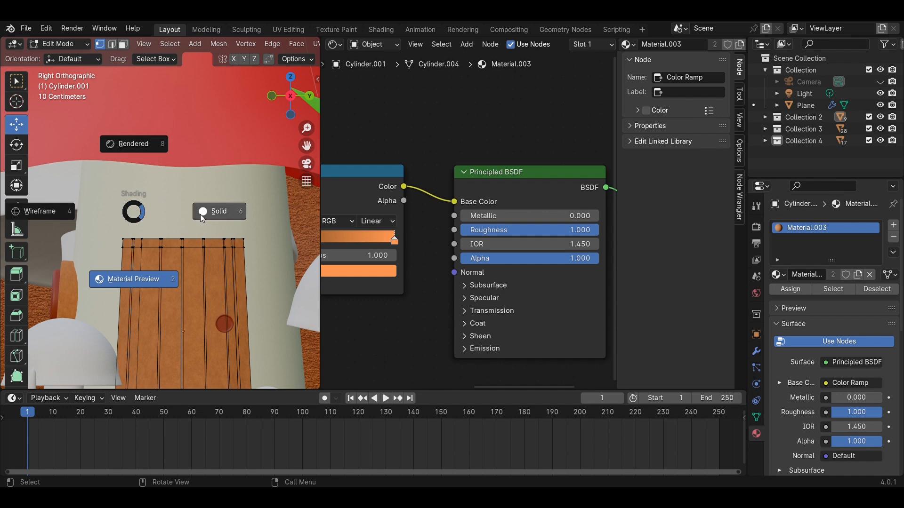
pyautogui.click(216, 213)
pyautogui.hotkey('alt', 'z')
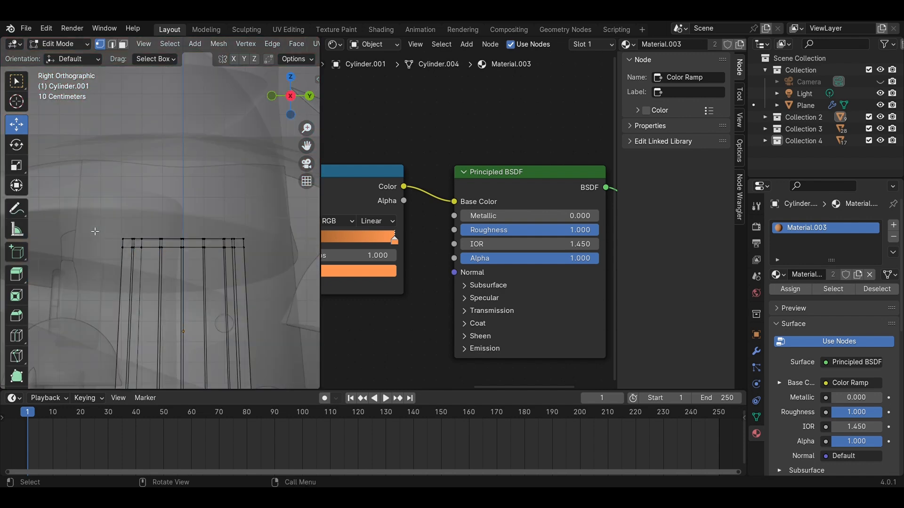
pyautogui.moveTo(245, 255); pyautogui.dragTo(259, 257)
pyautogui.press('3')
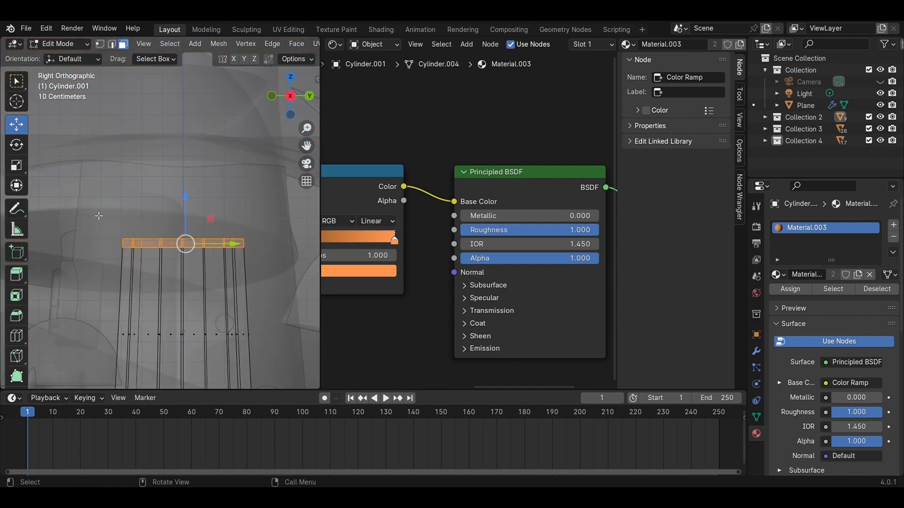
pyautogui.click(893, 225)
pyautogui.click(779, 298)
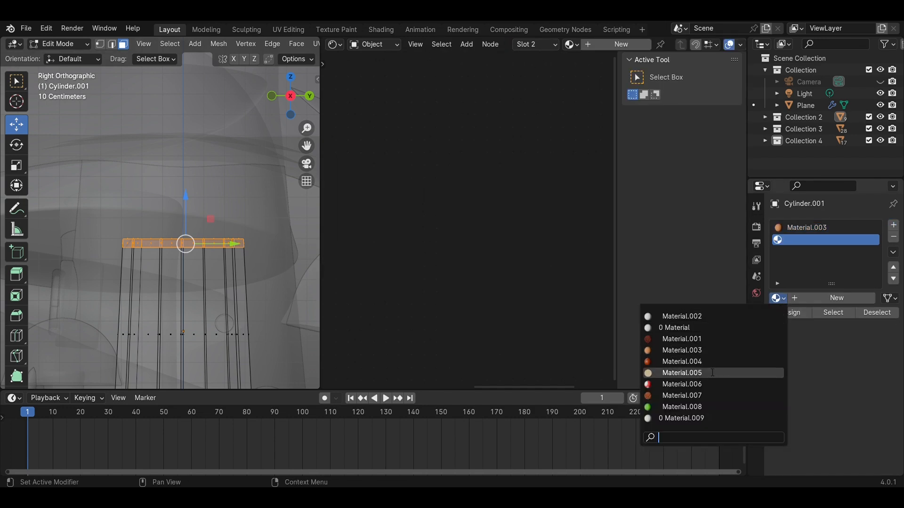
pyautogui.click(697, 361)
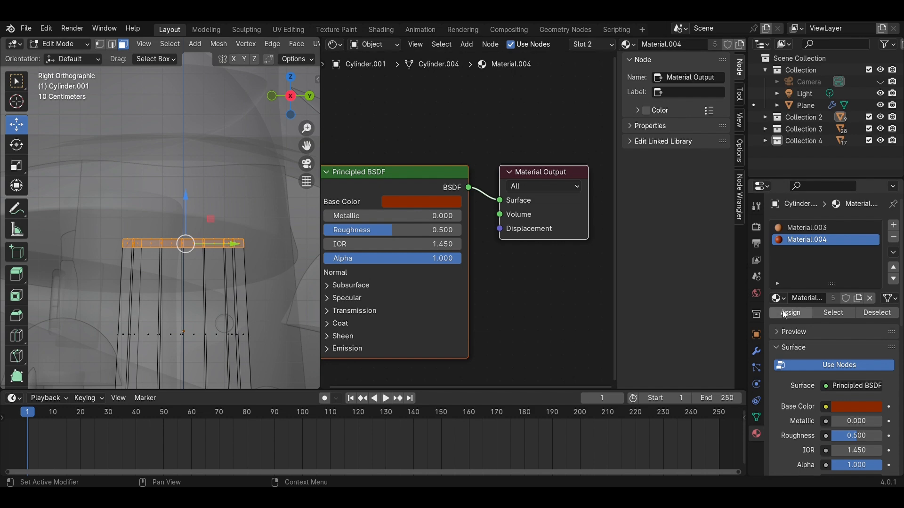
pyautogui.press('Tab')
pyautogui.hotkey('alt', 'z')
pyautogui.press('z')
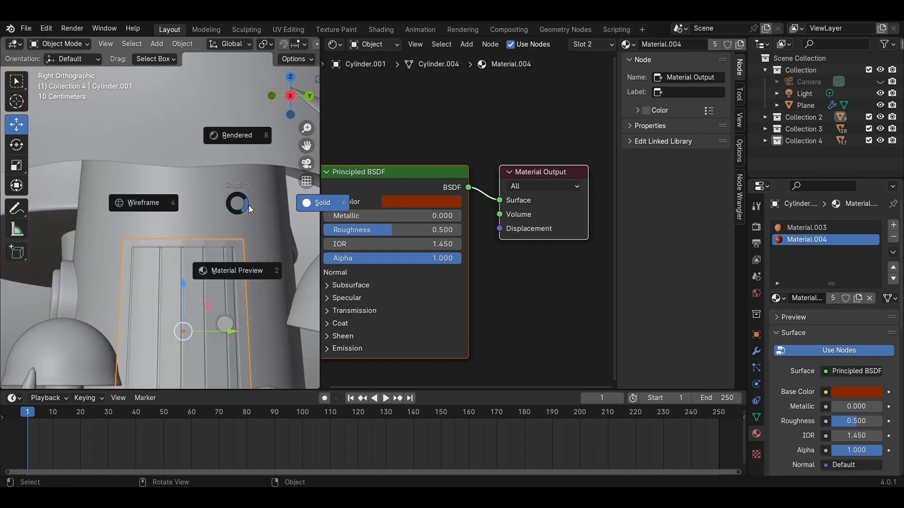
pyautogui.click(226, 278)
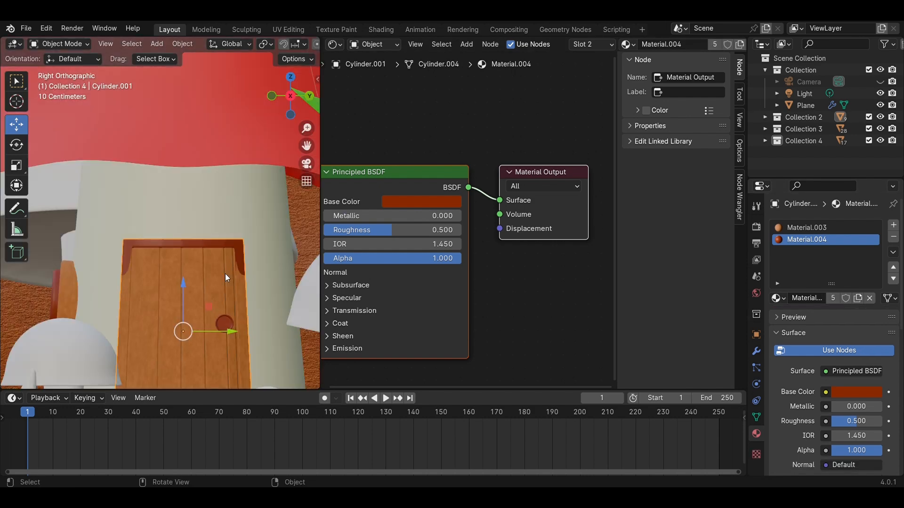
# Step: Assign Material.004 to the faces of the door frame's right jamb beside the knob
pyautogui.keyDown('shift'); pyautogui.moveTo(240, 254); pyautogui.dragTo(195, 166, button='middle'); pyautogui.keyUp('shift')
pyautogui.press('Tab')
pyautogui.scroll(2, 226, 340)
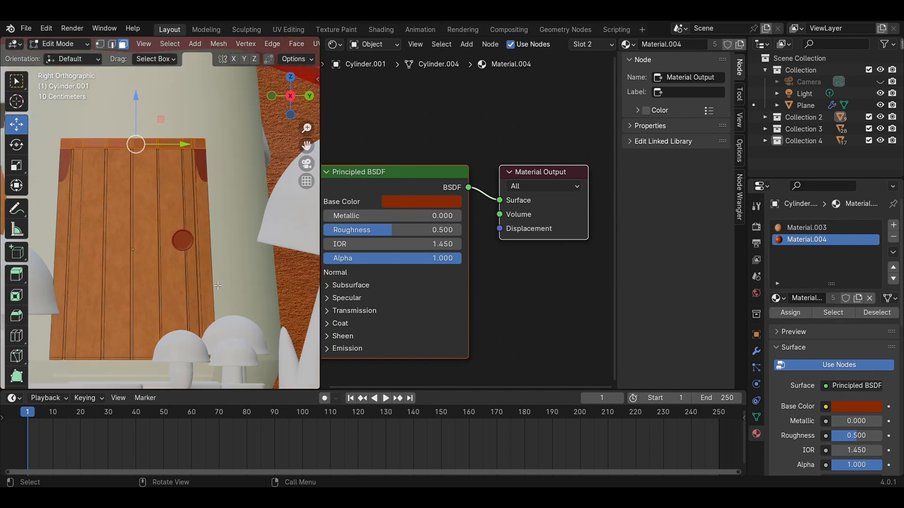
pyautogui.press('b')
pyautogui.moveTo(213, 234); pyautogui.dragTo(245, 237, button='middle')
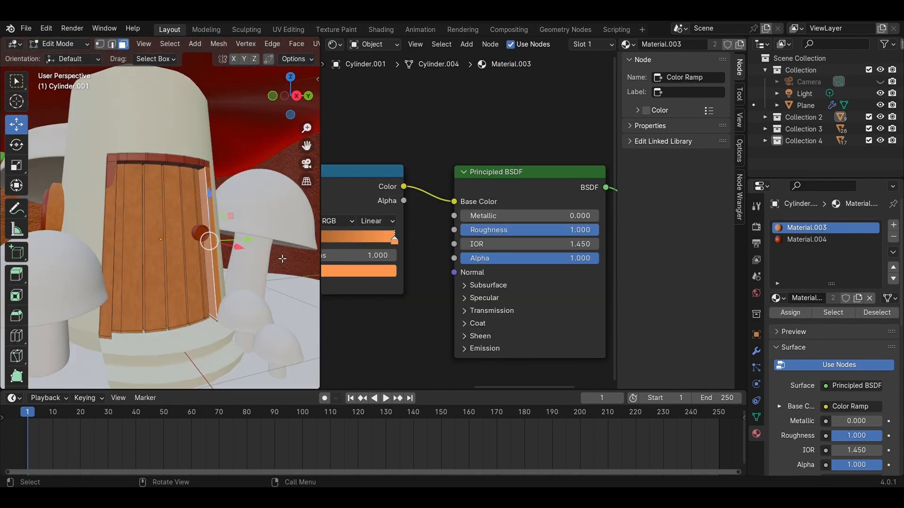
pyautogui.moveTo(245, 283); pyautogui.dragTo(297, 291, button='middle')
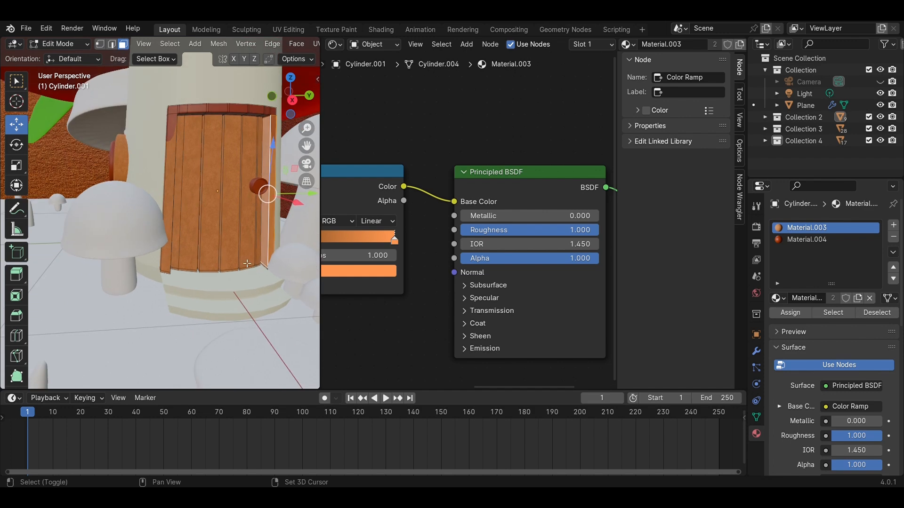
pyautogui.moveTo(268, 263); pyautogui.dragTo(299, 276)
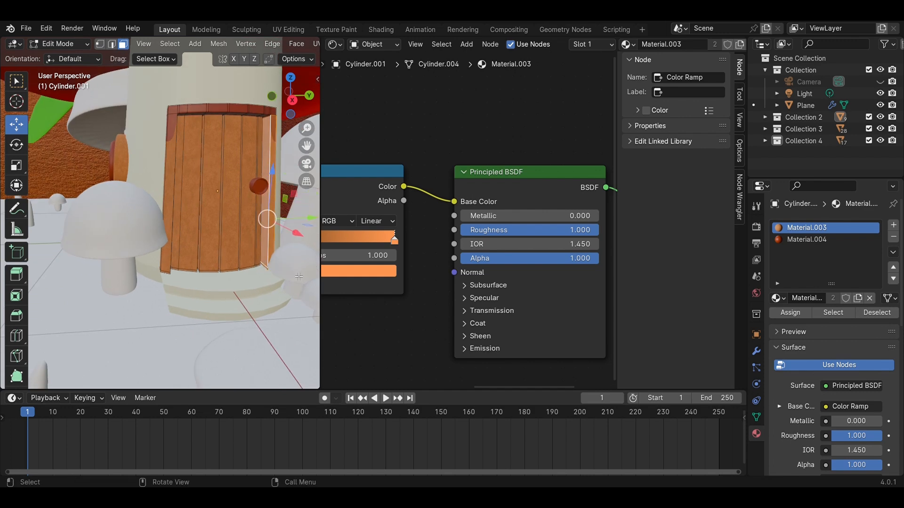
pyautogui.click(808, 240)
pyautogui.click(787, 312)
pyautogui.press('Tab')
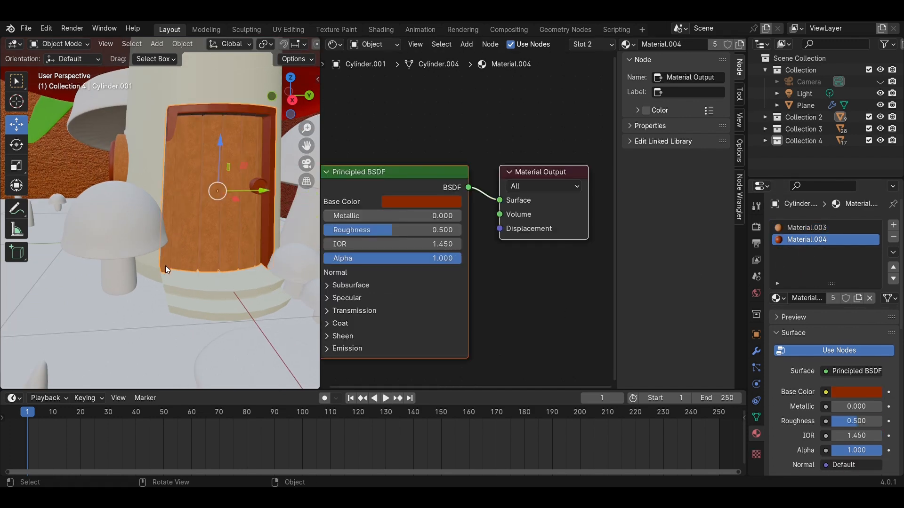
# Step: Assign Material.004 to the faces of the door frame's left jamb, and save the file
pyautogui.moveTo(165, 265); pyautogui.dragTo(134, 265, button='middle')
pyautogui.press('Tab')
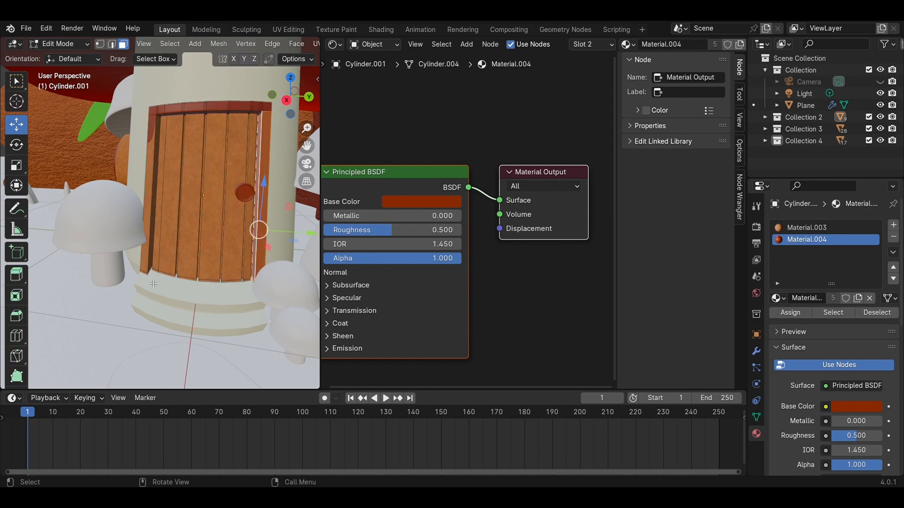
pyautogui.click(137, 254)
pyautogui.keyDown('shift'); pyautogui.click(159, 150); pyautogui.keyUp('shift')
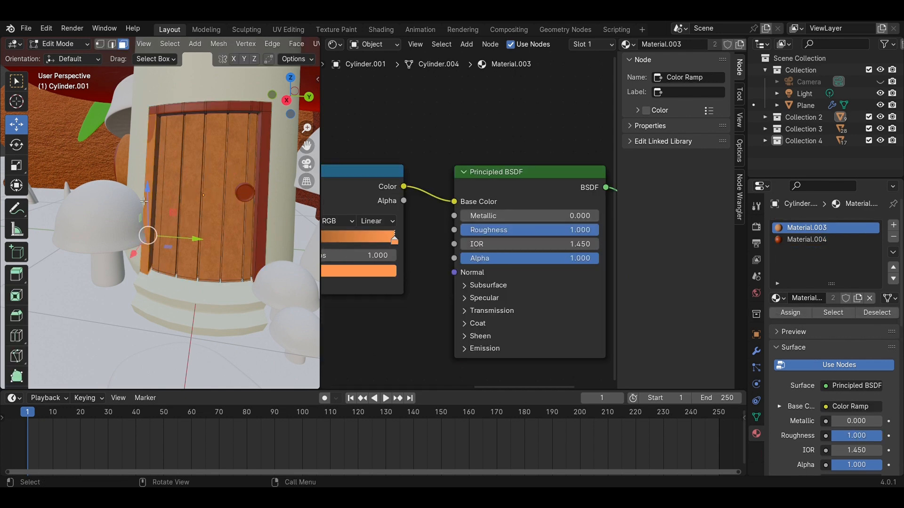
pyautogui.moveTo(159, 149); pyautogui.dragTo(218, 150, button='middle')
pyautogui.click(842, 240)
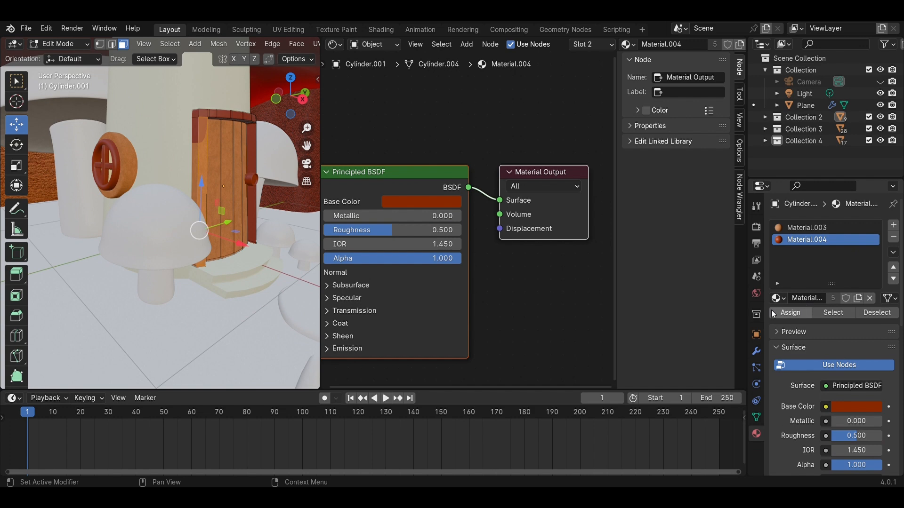
pyautogui.click(789, 312)
pyautogui.press('Tab')
pyautogui.click(216, 307)
pyautogui.hotkey('ctrl', 's')
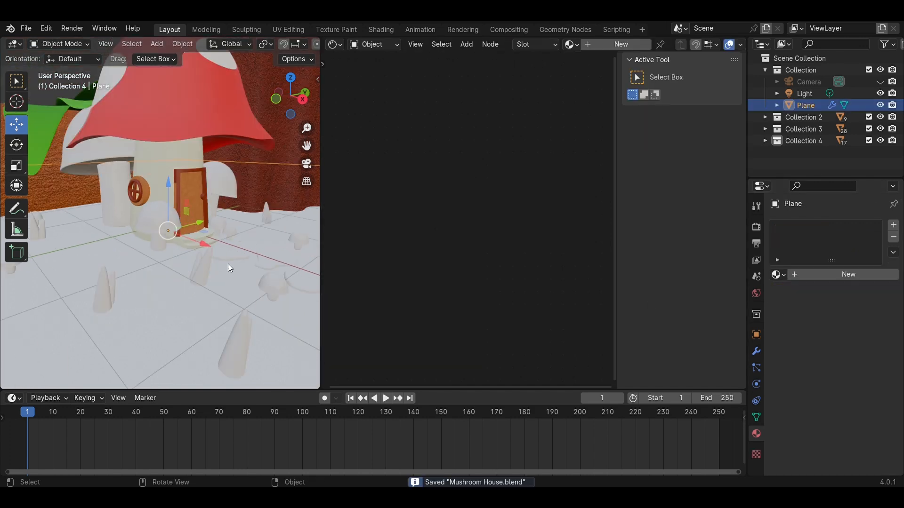
# Step: Assign Material.004 to the remaining orange outer side face of the left door jamb, and save the file
pyautogui.scroll(4, 213, 175)
pyautogui.press('Tab')
pyautogui.keyDown('shift'); pyautogui.moveTo(266, 111); pyautogui.dragTo(201, 221, button='middle'); pyautogui.keyUp('shift')
pyautogui.press('Tab')
pyautogui.click(160, 200)
pyautogui.press('Tab')
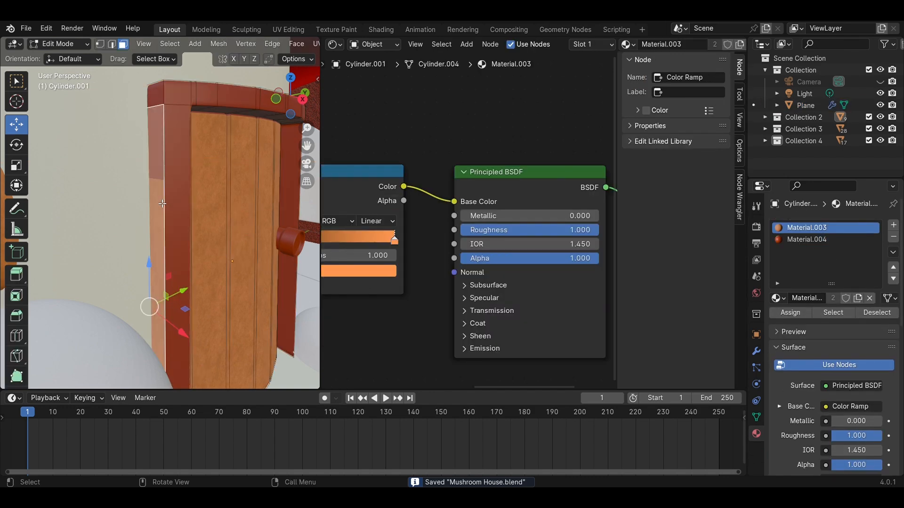
pyautogui.click(818, 241)
pyautogui.click(781, 315)
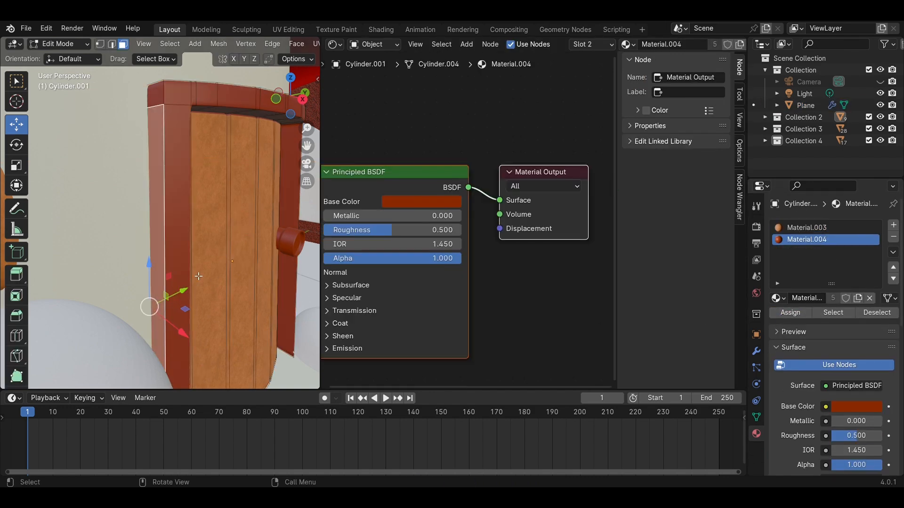
pyautogui.scroll(-5, 242, 286)
pyautogui.hotkey('ctrl', 's')
pyautogui.press('Tab')
# Step: Return to the camera view and assign Material.002 to the stem Cylinder.004 of the mushroom behind the door
pyautogui.moveTo(246, 290); pyautogui.dragTo(184, 277, button='middle')
pyautogui.scroll(-4, 183, 276)
pyautogui.press('KP_0')
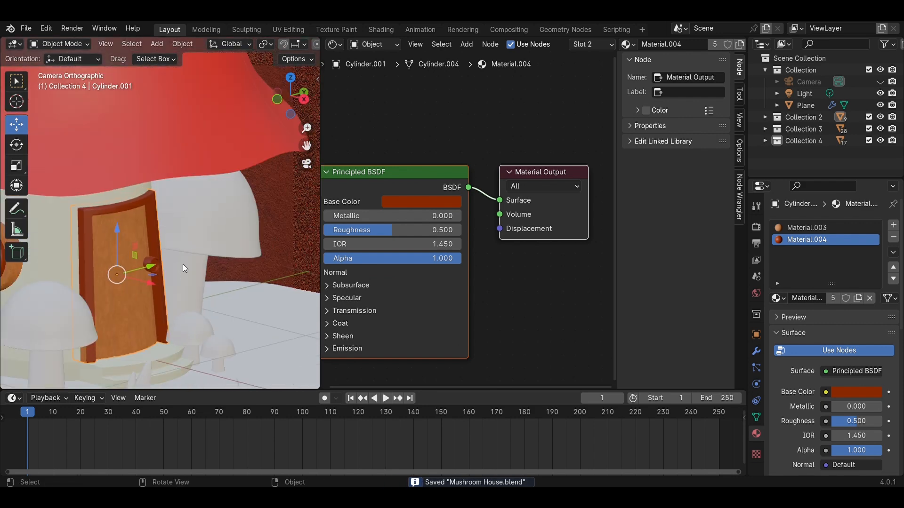
pyautogui.scroll(-8, 186, 264)
pyautogui.scroll(4, 189, 264)
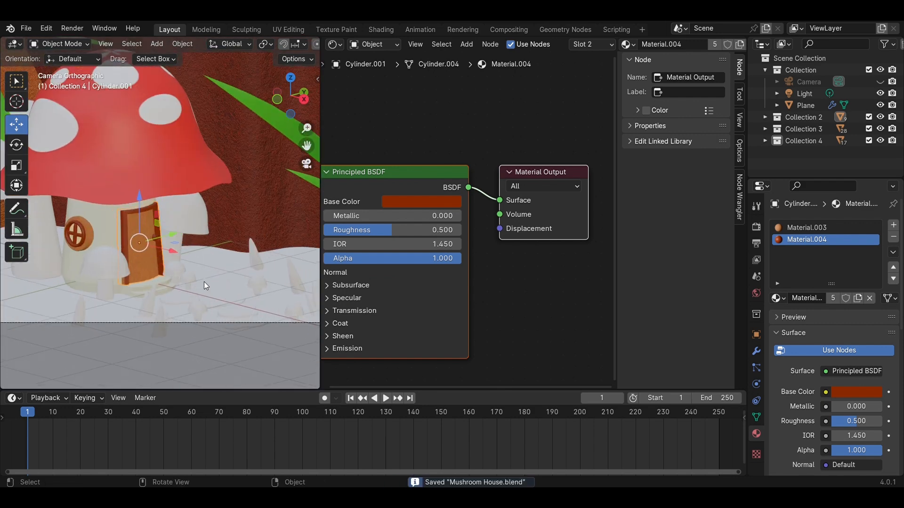
pyautogui.click(182, 243)
pyautogui.click(777, 274)
pyautogui.click(682, 349)
pyautogui.click(777, 274)
pyautogui.click(734, 293)
# Step: Assign the red spotted Material.006 to the caps of the mushroom behind the door and the small mushroom in front
pyautogui.click(200, 216)
pyautogui.click(779, 275)
pyautogui.click(734, 361)
pyautogui.click(113, 260)
pyautogui.click(778, 275)
pyautogui.click(682, 361)
# Step: Assign Material.002 to the small front mushroom's stem Cylinder.005, and save the file
pyautogui.click(106, 285)
pyautogui.click(777, 274)
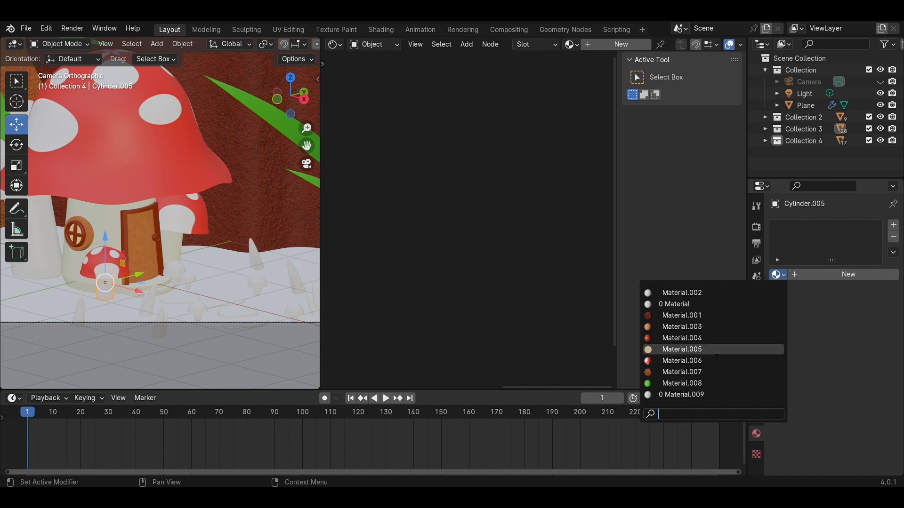
pyautogui.click(715, 293)
pyautogui.click(235, 264)
pyautogui.hotkey('ctrl', 's')
# Step: Assign Material.002 to the stem Cylinder.006 of the tall mushroom beside the round window
pyautogui.keyDown('shift'); pyautogui.moveTo(64, 248); pyautogui.dragTo(168, 261, button='middle'); pyautogui.keyUp('shift')
pyautogui.scroll(3, 169, 261)
pyautogui.click(137, 263)
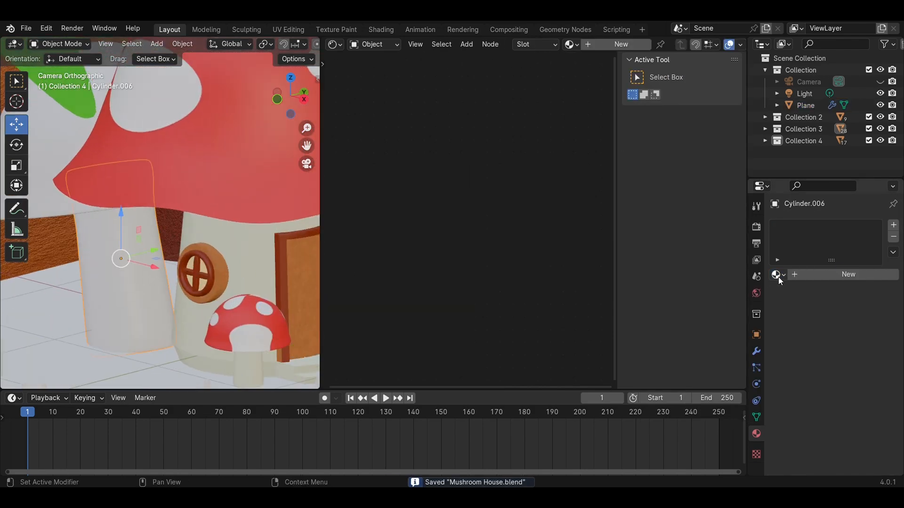
pyautogui.click(778, 277)
pyautogui.click(718, 292)
# Step: Assign the red spotted Material.006 to the cap Sphere.003 of the tall mushroom beside the house
pyautogui.click(188, 156)
pyautogui.click(777, 274)
pyautogui.click(715, 361)
pyautogui.scroll(-5, 267, 261)
pyautogui.scroll(3, 266, 255)
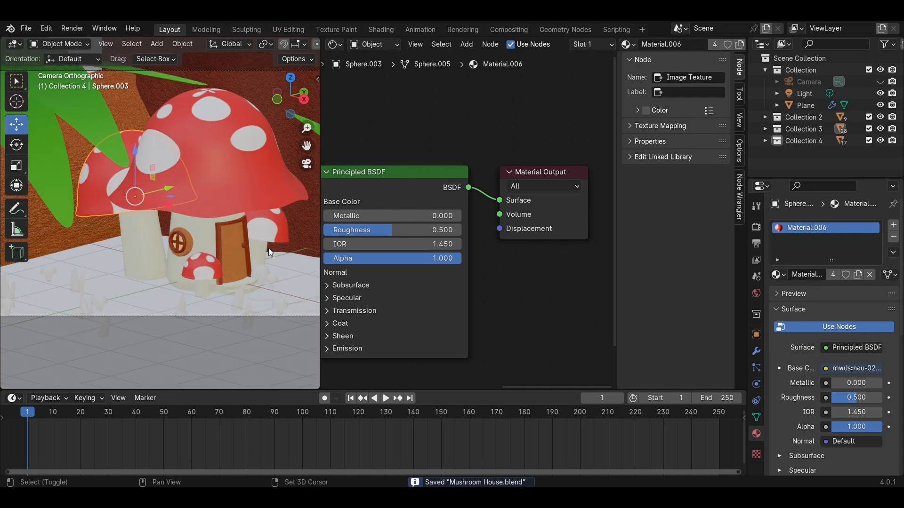
# Step: Create a new material for the stepping stones Circle.001 and connect a Noise Texture's Fac output to its Base Color
pyautogui.keyDown('shift'); pyautogui.moveTo(269, 250); pyautogui.dragTo(191, 235, button='middle'); pyautogui.keyUp('shift')
pyautogui.scroll(3, 191, 236)
pyautogui.click(183, 293)
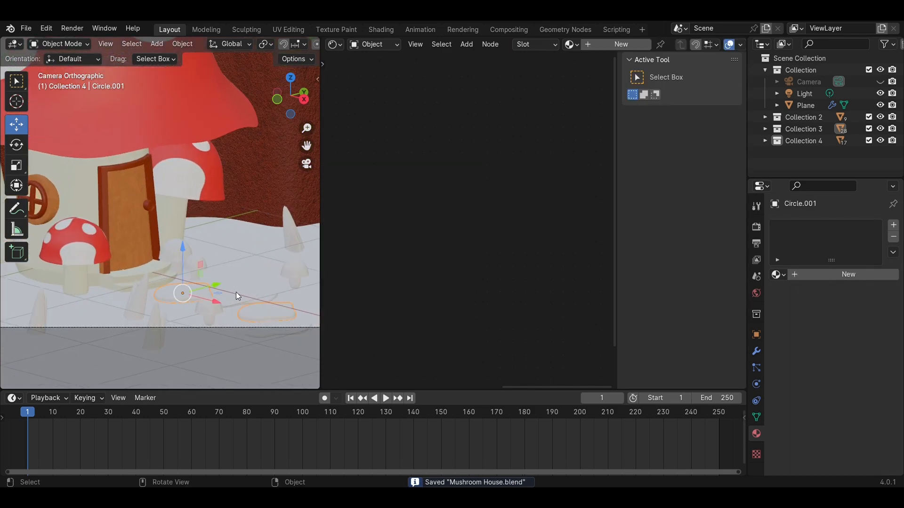
pyautogui.click(617, 44)
pyautogui.moveTo(382, 263); pyautogui.dragTo(574, 263, button='middle')
pyautogui.hotkey('shift', 'a')
pyautogui.write('no')
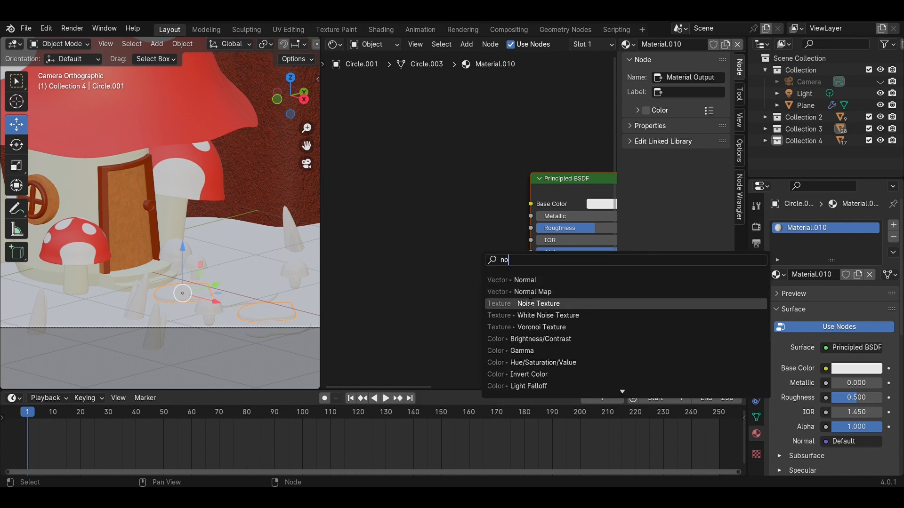
pyautogui.click(538, 304)
pyautogui.click(461, 185)
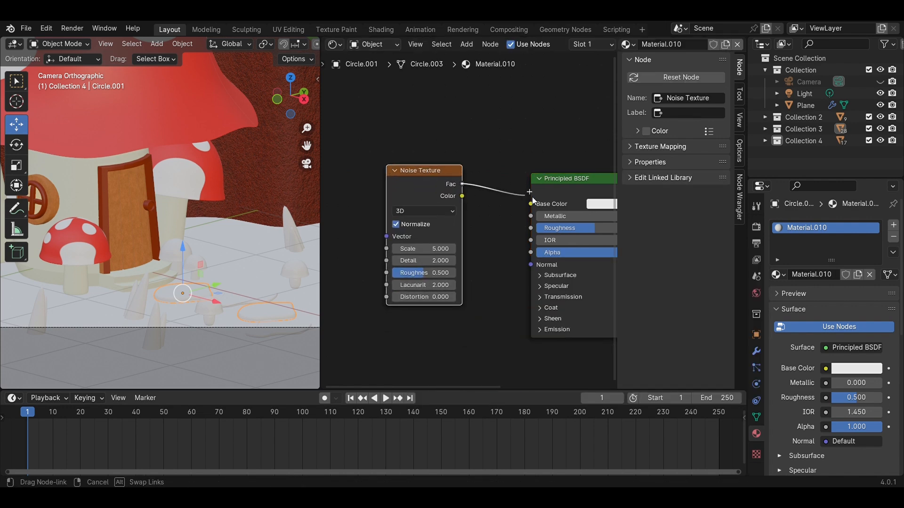
pyautogui.moveTo(534, 208); pyautogui.dragTo(531, 204)
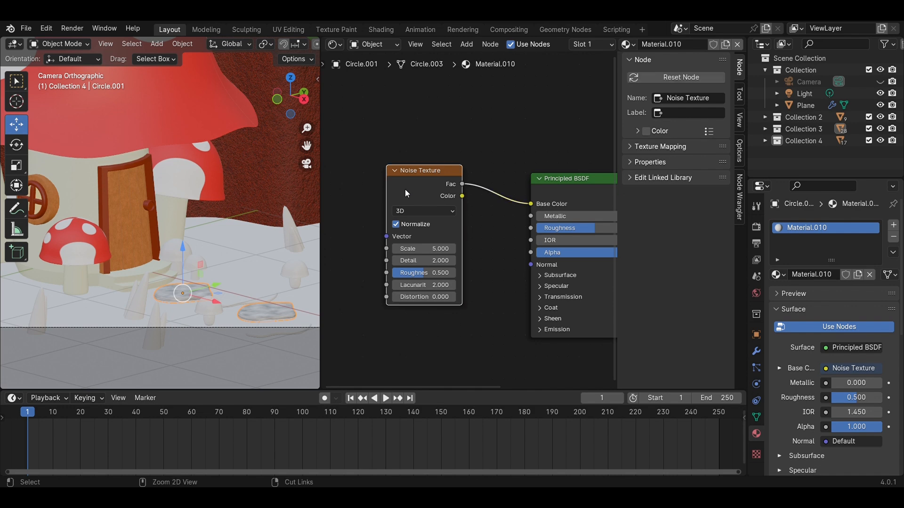
# Step: Add texture mapping nodes to the stones' Noise Texture and insert a Color Ramp between the noise and the Base Color
pyautogui.hotkey('ctrl', 't')
pyautogui.hotkey('shift', 'a')
pyautogui.write('col')
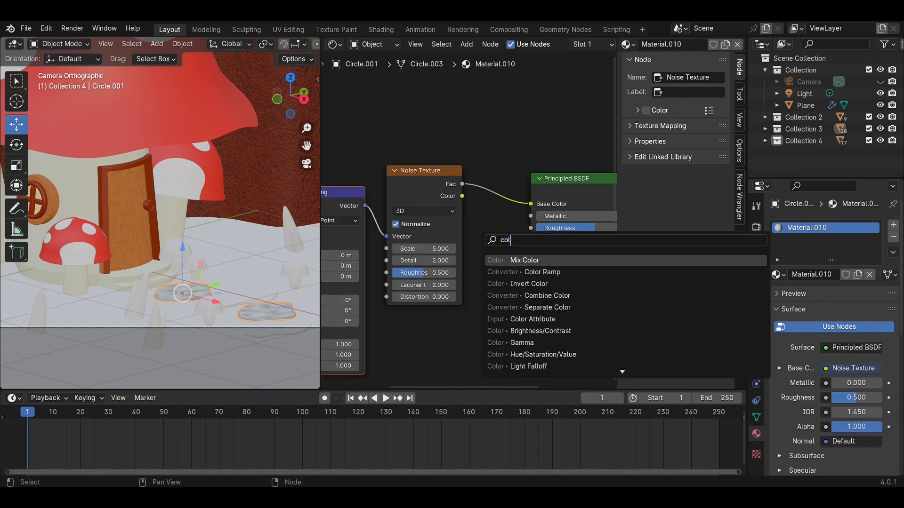
pyautogui.click(529, 273)
pyautogui.click(498, 160)
# Step: Add a Bump node to the stone material, with the noise Fac feeding its Height and its Normal feeding the shader
pyautogui.hotkey('shift', 'a')
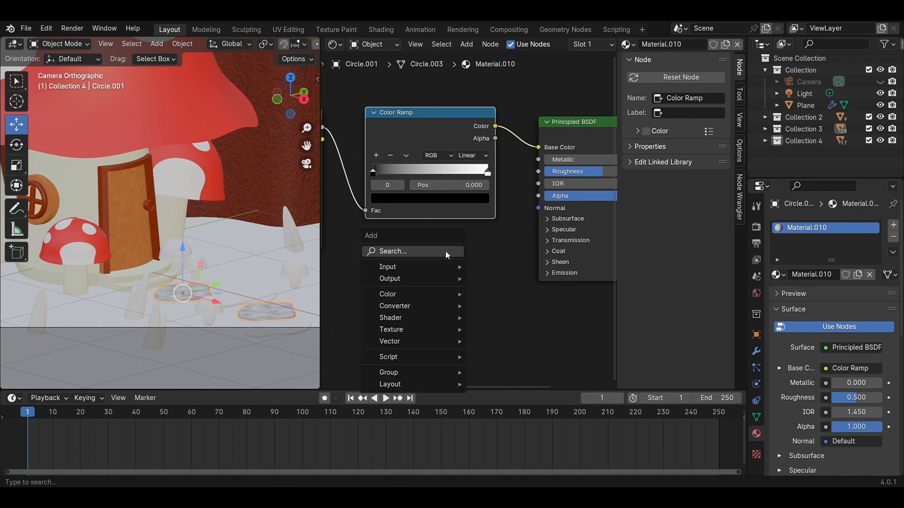
pyautogui.click(446, 251)
pyautogui.write('bump')
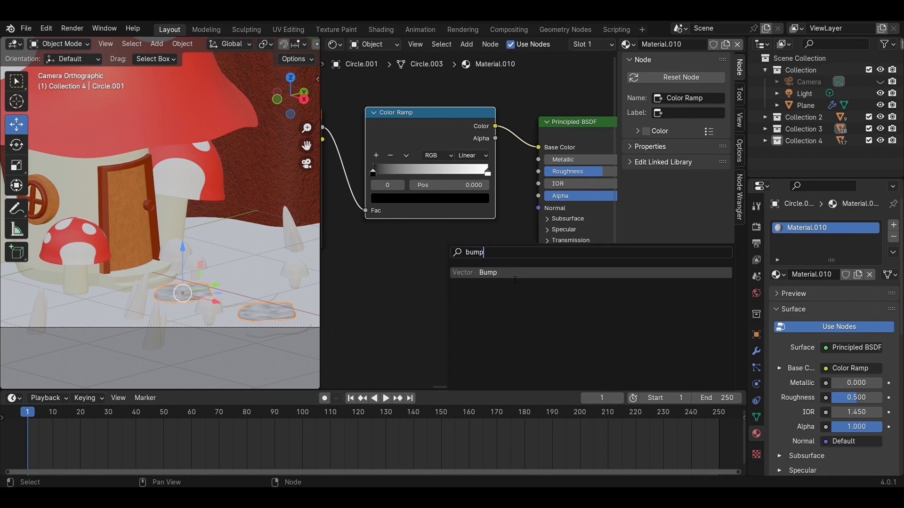
pyautogui.click(515, 274)
pyautogui.click(452, 256)
pyautogui.moveTo(499, 248); pyautogui.dragTo(555, 234, button='middle')
pyautogui.moveTo(378, 113); pyautogui.dragTo(440, 293)
pyautogui.moveTo(466, 122); pyautogui.dragTo(466, 112)
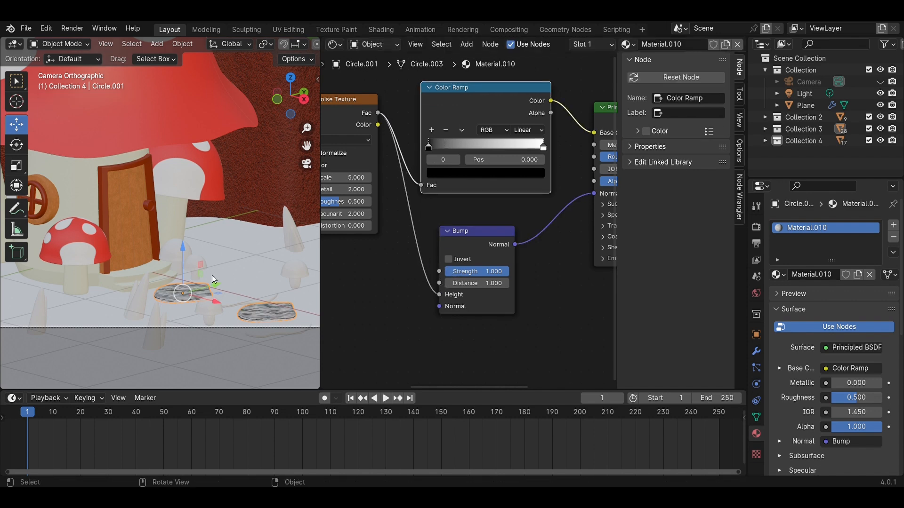
# Step: Set the stones' Noise Texture to scale 10, detail 15 and roughness 0.95
pyautogui.scroll(2, 213, 275)
pyautogui.keyDown('shift'); pyautogui.moveTo(218, 275); pyautogui.dragTo(127, 123, button='middle'); pyautogui.keyUp('shift')
pyautogui.scroll(3, 464, 224)
pyautogui.moveTo(375, 218); pyautogui.dragTo(490, 255, button='middle')
pyautogui.scroll(2, 468, 219)
pyautogui.moveTo(437, 222); pyautogui.dragTo(485, 222)
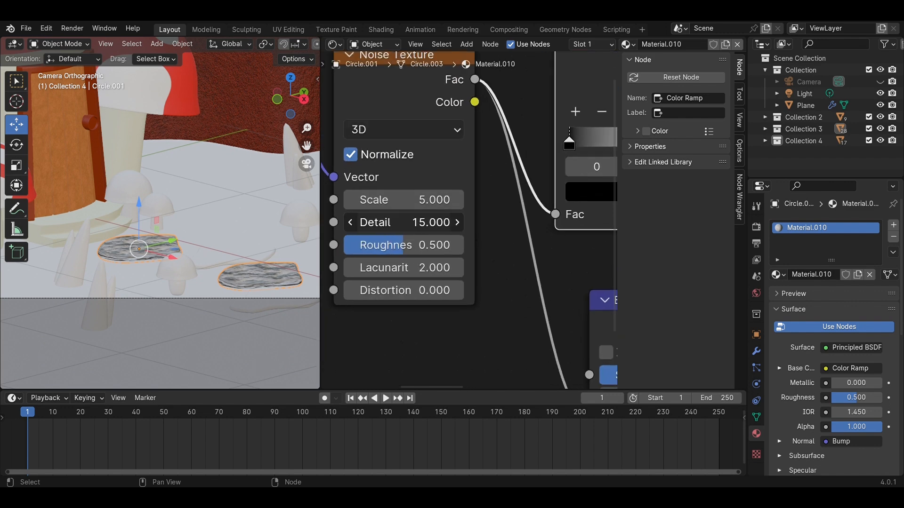
pyautogui.moveTo(403, 245); pyautogui.dragTo(464, 245)
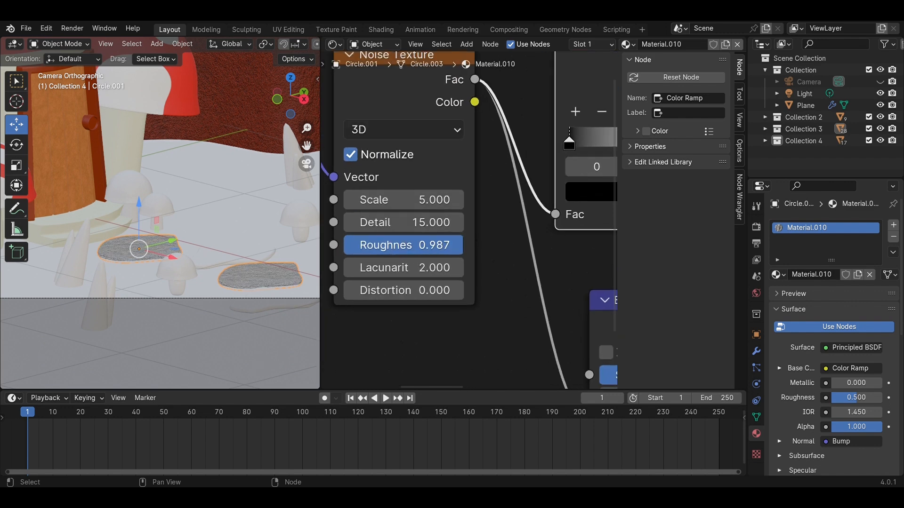
pyautogui.click(457, 251)
pyautogui.write('.9')
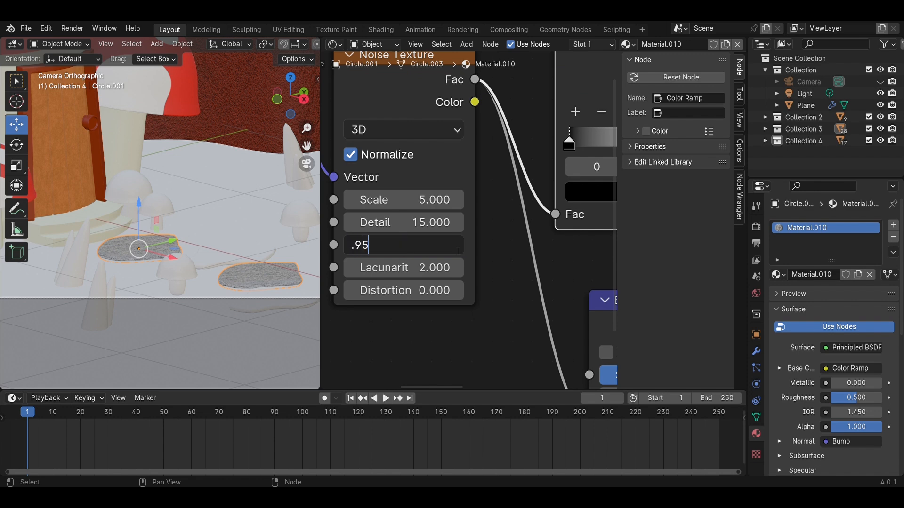
pyautogui.write('5')
pyautogui.press('Return')
pyautogui.click(400, 205)
pyautogui.write('10')
pyautogui.press('Return')
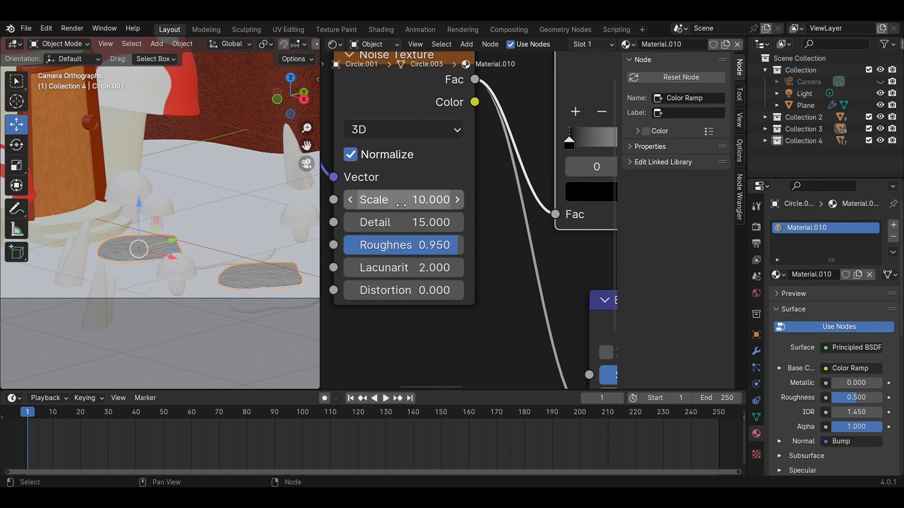
# Step: Lighten the Color Ramp's black stop to dark grey and set the stone shader's roughness to 1.000
pyautogui.moveTo(552, 204); pyautogui.dragTo(423, 223, button='middle')
pyautogui.click(462, 259)
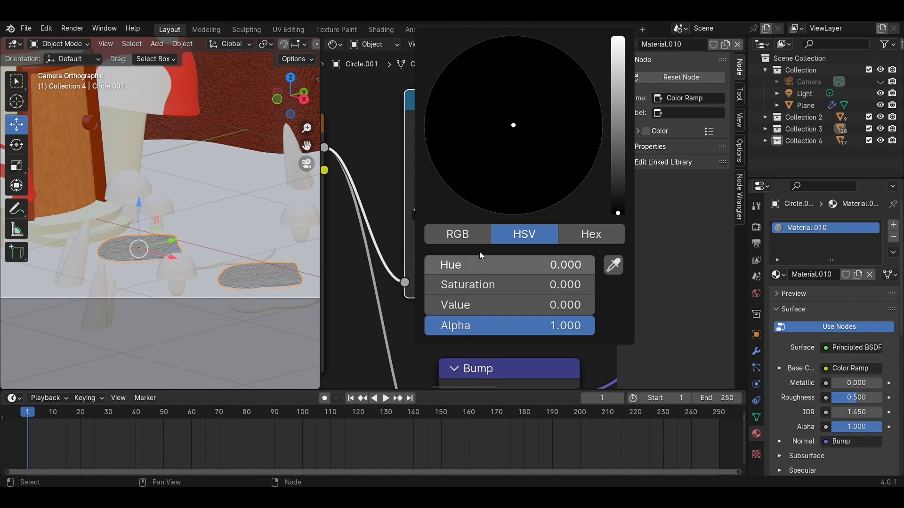
pyautogui.moveTo(618, 211); pyautogui.dragTo(617, 179)
pyautogui.moveTo(559, 302); pyautogui.dragTo(297, 312, button='middle')
pyautogui.scroll(4, 157, 272)
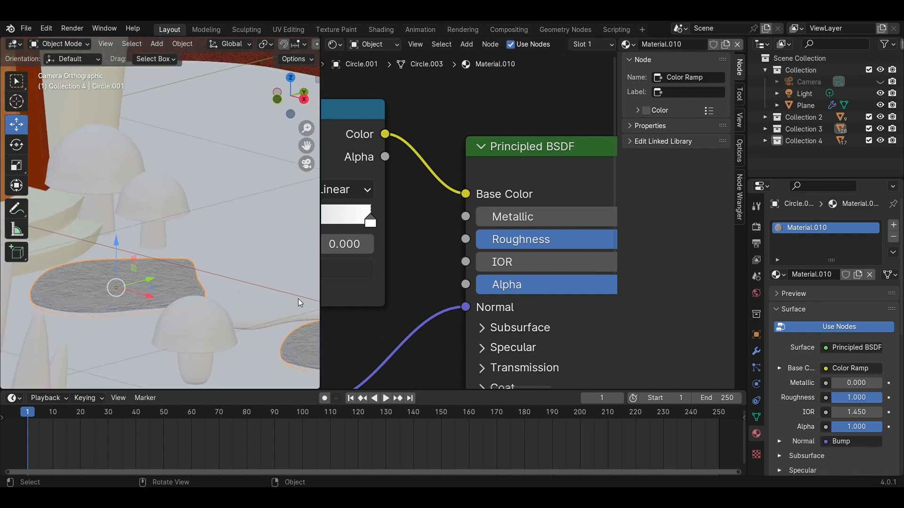
# Step: Assign Material.010 to the remaining stepping stones Circle.003, select the ground plane, and save the file
pyautogui.click(297, 298)
pyautogui.click(578, 46)
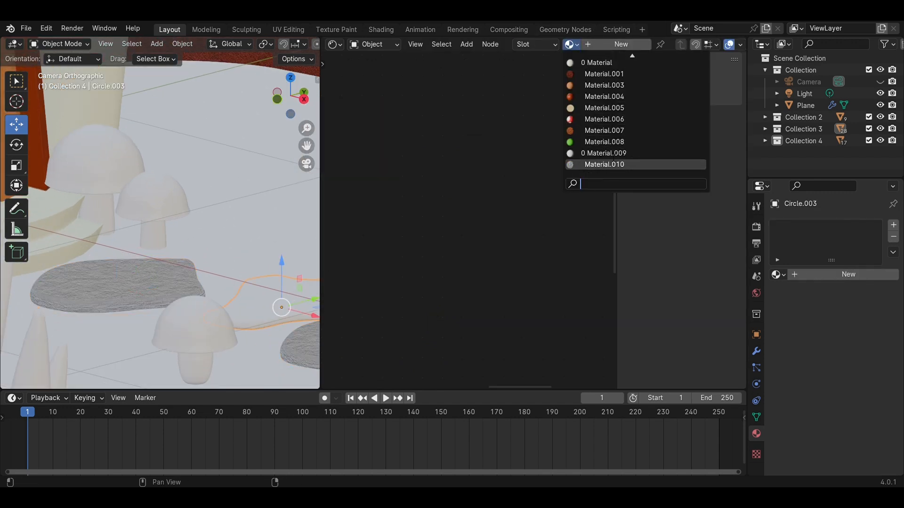
pyautogui.click(612, 168)
pyautogui.scroll(-3, 243, 207)
pyautogui.click(247, 194)
pyautogui.hotkey('ctrl', 's')
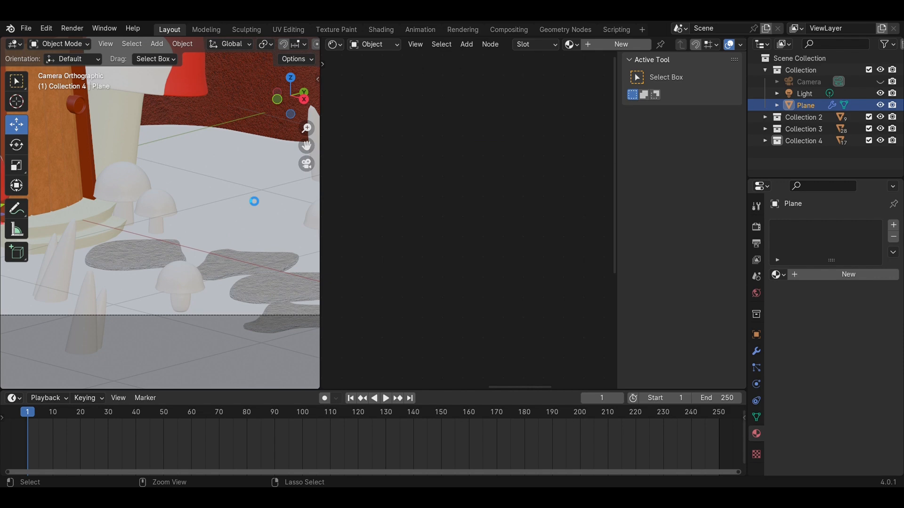
pyautogui.scroll(-4, 247, 194)
pyautogui.scroll(-3, 248, 195)
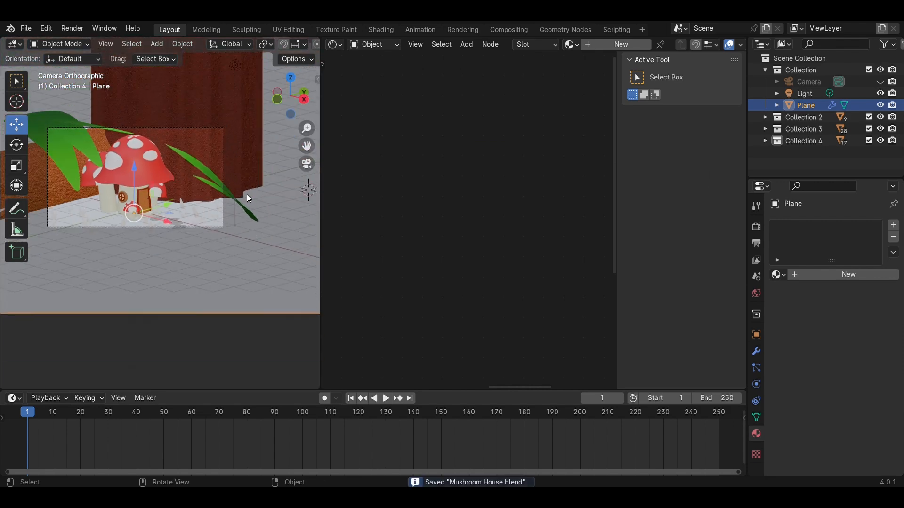
pyautogui.click(619, 43)
pyautogui.scroll(3, 196, 183)
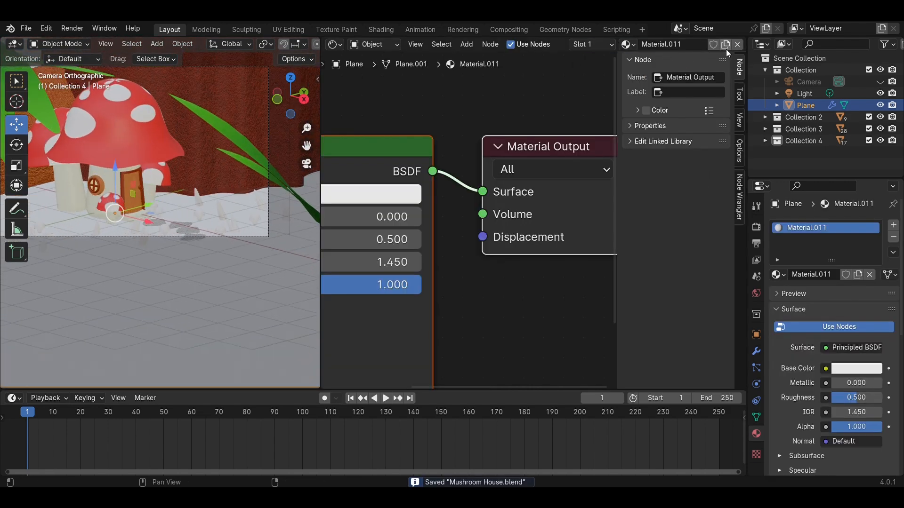
pyautogui.click(737, 44)
# Step: Assign the existing Material.009 to the ground plane and connect a new Noise Texture's Fac output to its Base Color
pyautogui.click(572, 45)
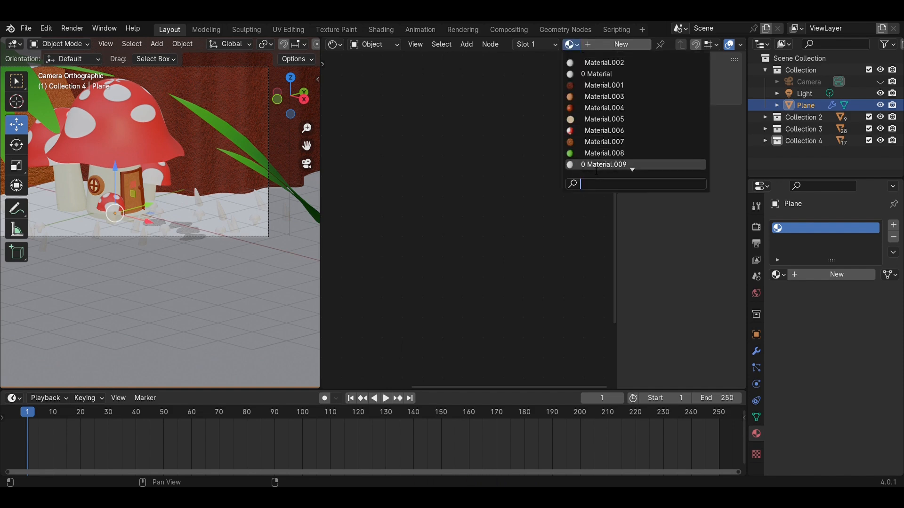
pyautogui.click(611, 162)
pyautogui.moveTo(448, 236); pyautogui.dragTo(575, 224, button='middle')
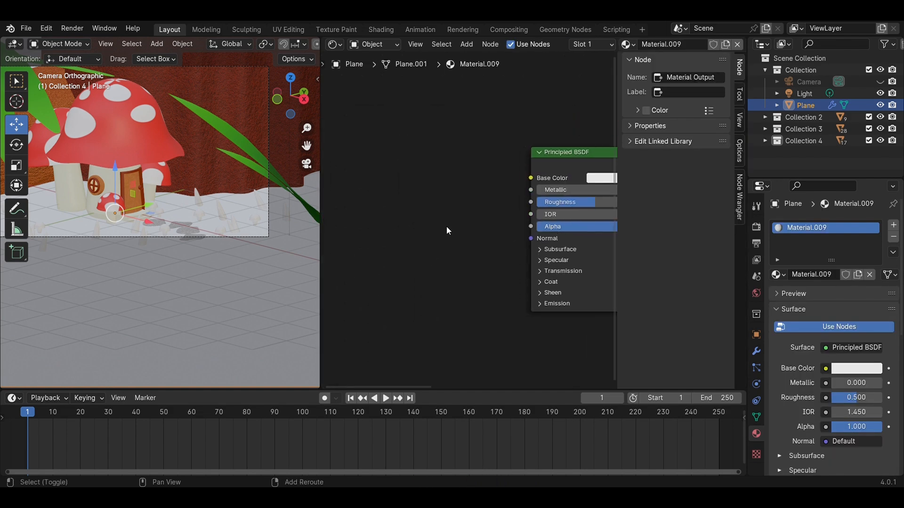
pyautogui.hotkey('shift', 'a')
pyautogui.click(445, 228)
pyautogui.write('no')
pyautogui.press('Down')
pyautogui.press('Down')
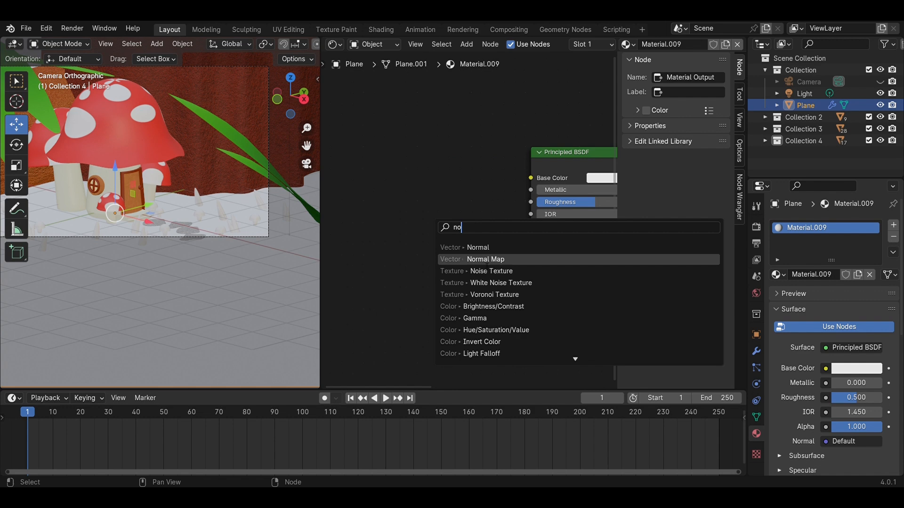
pyautogui.press('Return')
pyautogui.moveTo(451, 163); pyautogui.dragTo(530, 178)
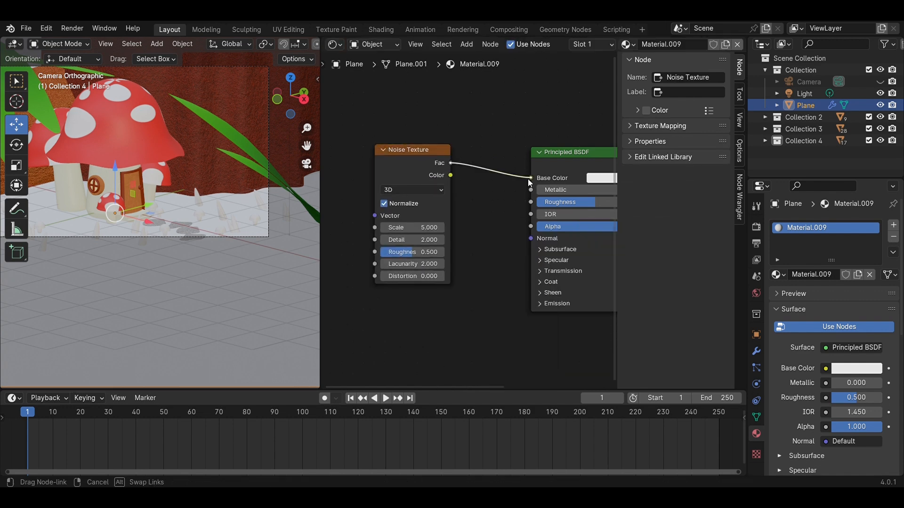
# Step: Add texture mapping nodes to the ground's Noise Texture and insert a Color Ramp before the Base Color
pyautogui.hotkey('ctrl', 't')
pyautogui.hotkey('shift', 'a')
pyautogui.click(510, 207)
pyautogui.write('col')
pyautogui.press('Down')
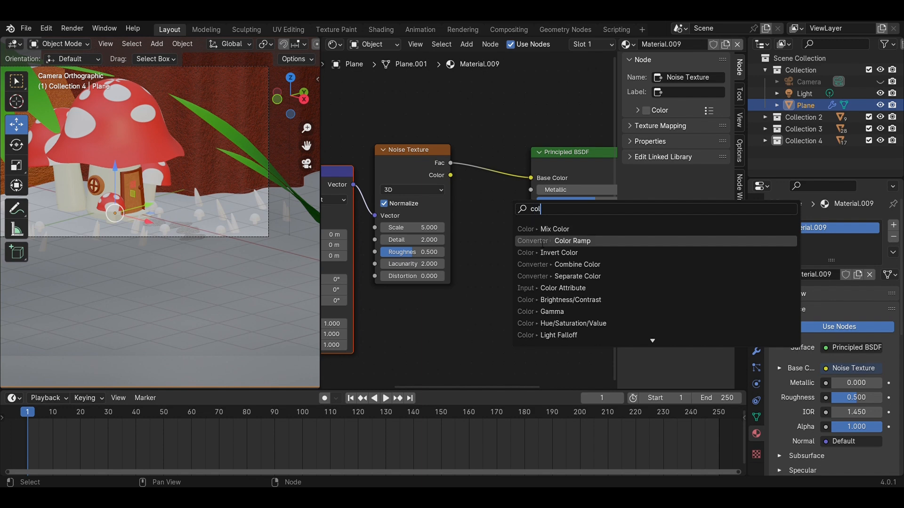
pyautogui.press('Return')
pyautogui.click(464, 266)
# Step: Add a Bump node to the ground material, linking the noise Fac to its Height and its Normal to the shader
pyautogui.hotkey('shift', 'a')
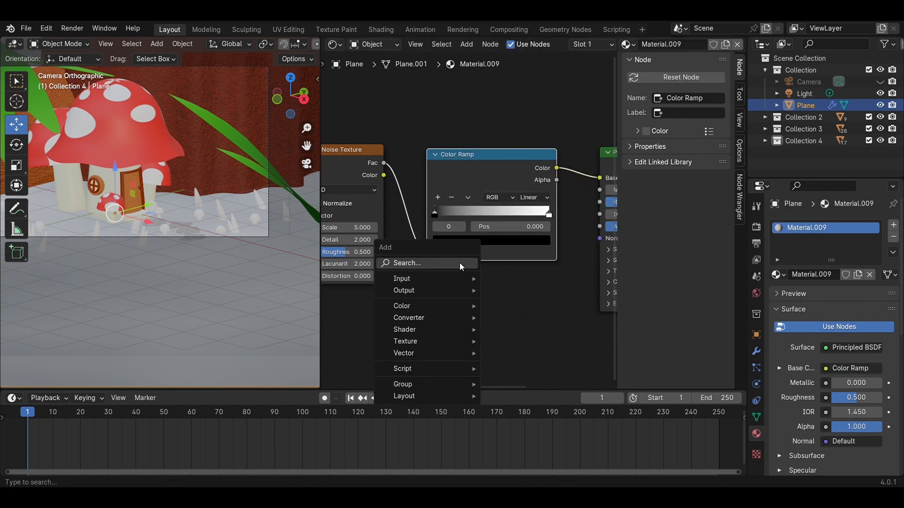
pyautogui.click(459, 263)
pyautogui.write('bump')
pyautogui.press('Return')
pyautogui.click(532, 292)
pyautogui.moveTo(529, 306); pyautogui.dragTo(609, 241)
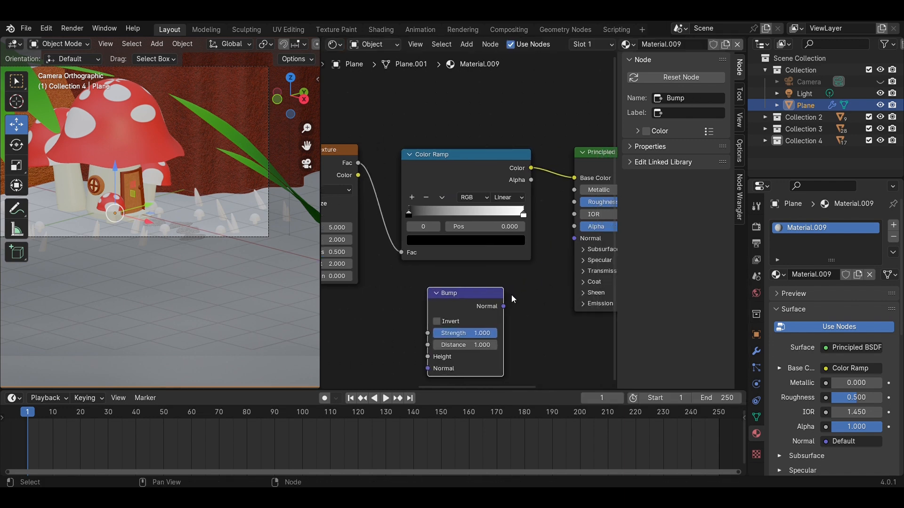
pyautogui.moveTo(503, 307); pyautogui.dragTo(574, 238)
pyautogui.moveTo(493, 188); pyautogui.dragTo(495, 128)
pyautogui.moveTo(357, 163); pyautogui.dragTo(429, 356)
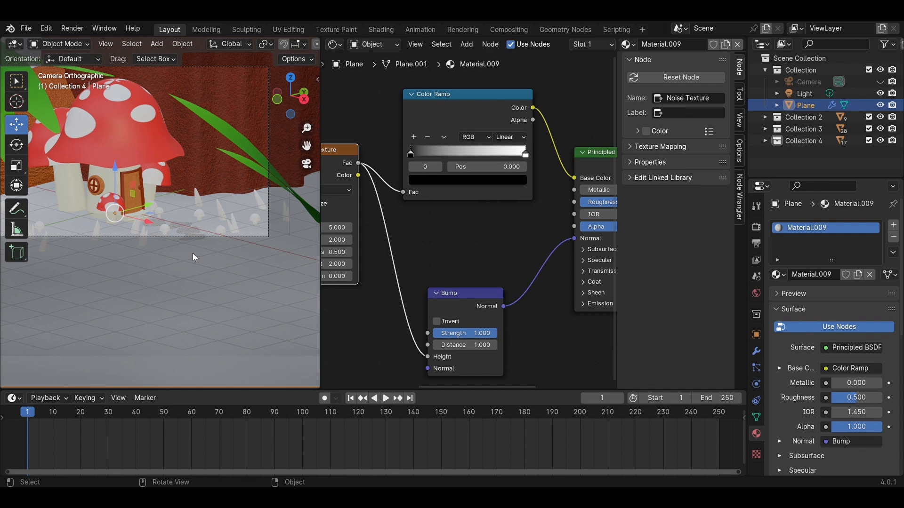
# Step: Set the scale of the ground's Noise Texture to 15
pyautogui.scroll(3, 193, 253)
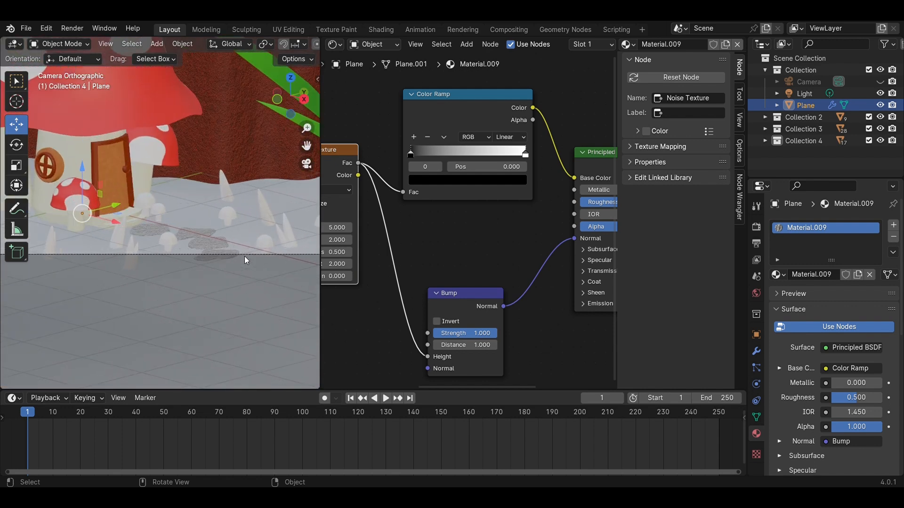
pyautogui.moveTo(423, 231); pyautogui.dragTo(528, 244, button='middle')
pyautogui.scroll(3, 211, 255)
pyautogui.moveTo(443, 239); pyautogui.dragTo(480, 239)
pyautogui.scroll(-5, 217, 241)
pyautogui.click(426, 241)
pyautogui.press('Return')
# Step: Raise the detail of the ground's Noise Texture and set its roughness to 0.75
pyautogui.scroll(4, 426, 254)
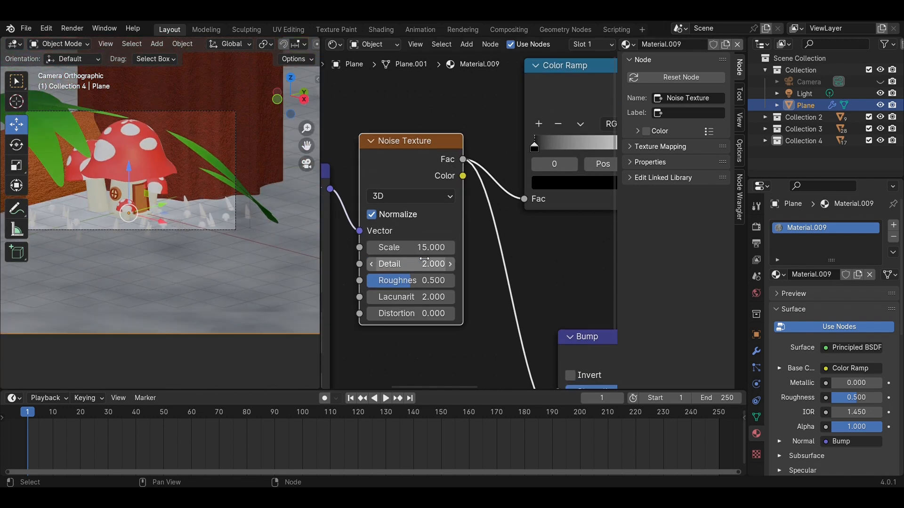
pyautogui.moveTo(424, 288); pyautogui.dragTo(476, 289)
pyautogui.moveTo(410, 317); pyautogui.dragTo(445, 317)
pyautogui.click(414, 317)
pyautogui.write('.75')
pyautogui.press('Return')
# Step: Move the black stop of the ground's Color Ramp to about 0.367 and colour it dark green
pyautogui.moveTo(557, 281); pyautogui.dragTo(367, 367, button='middle')
pyautogui.scroll(1, 388, 194)
pyautogui.scroll(-3, 465, 239)
pyautogui.moveTo(465, 237); pyautogui.dragTo(397, 282, button='middle')
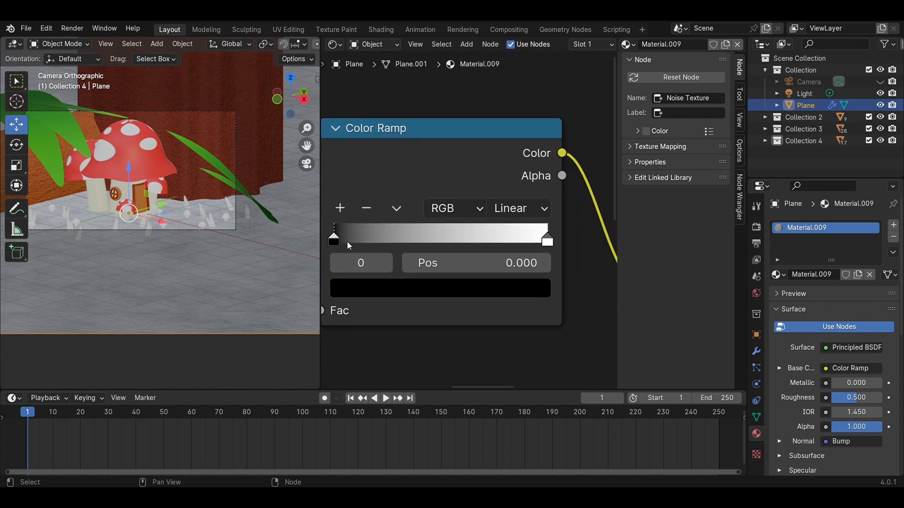
pyautogui.moveTo(391, 239); pyautogui.dragTo(419, 231)
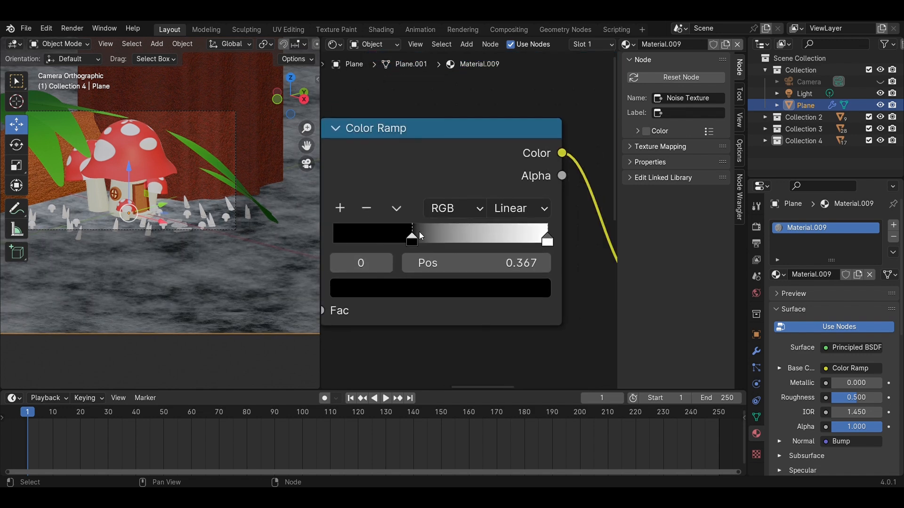
pyautogui.click(424, 287)
pyautogui.moveTo(535, 213); pyautogui.dragTo(533, 130)
pyautogui.moveTo(426, 107); pyautogui.dragTo(379, 51)
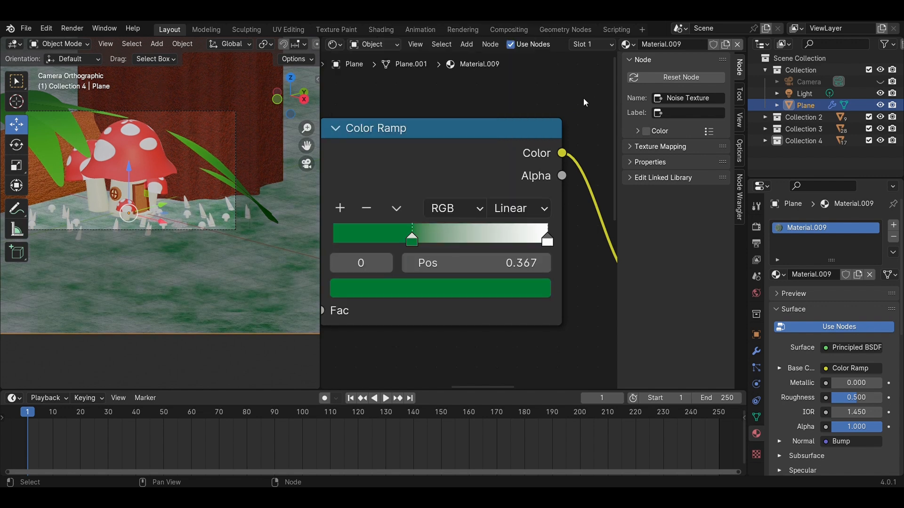
# Step: Change the white end stop of the ground's Color Ramp to bright green
pyautogui.click(547, 241)
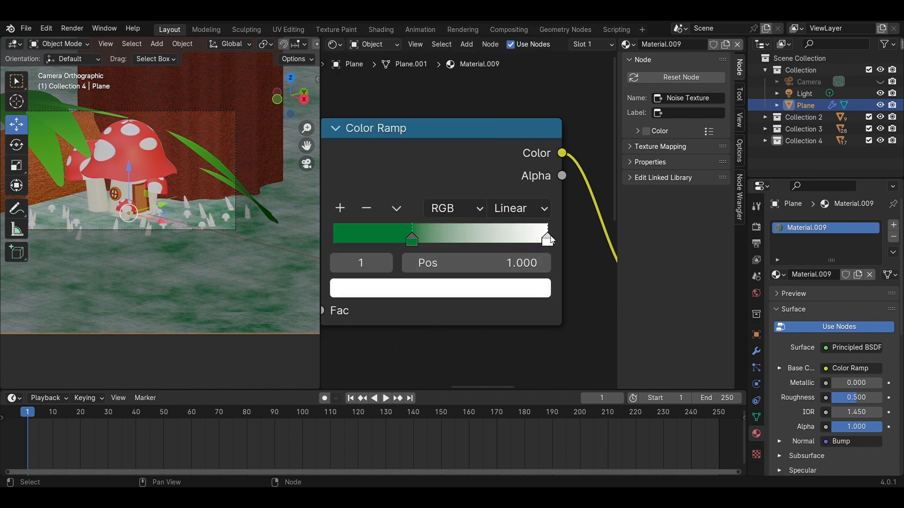
pyautogui.click(454, 294)
pyautogui.moveTo(418, 111); pyautogui.dragTo(355, 74)
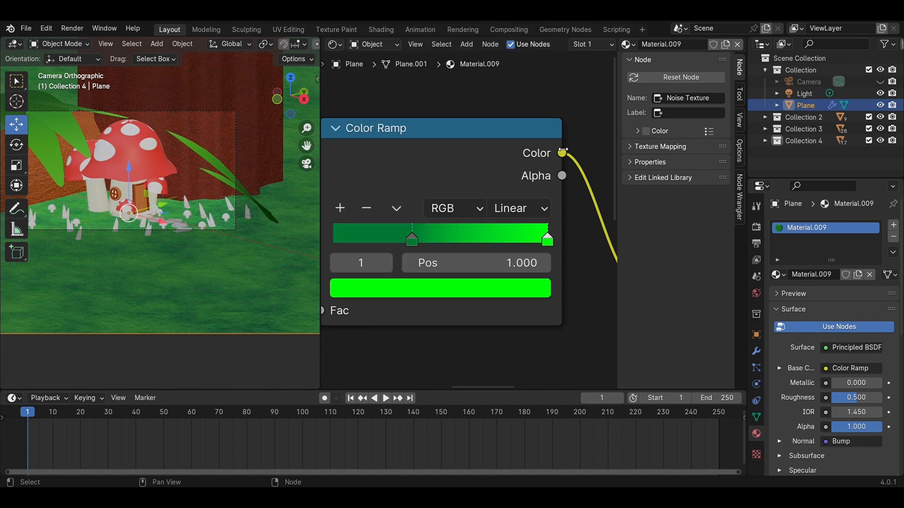
# Step: Recolour the end stop of the ground's Color Ramp from green to a darkened orange-brown and save the file
pyautogui.click(508, 286)
pyautogui.moveTo(354, 80); pyautogui.dragTo(406, 211)
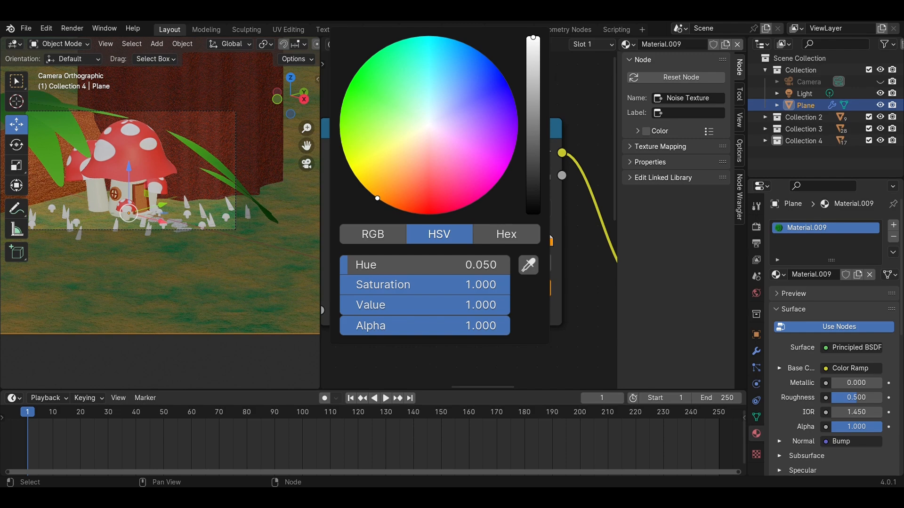
pyautogui.moveTo(535, 42); pyautogui.dragTo(533, 114)
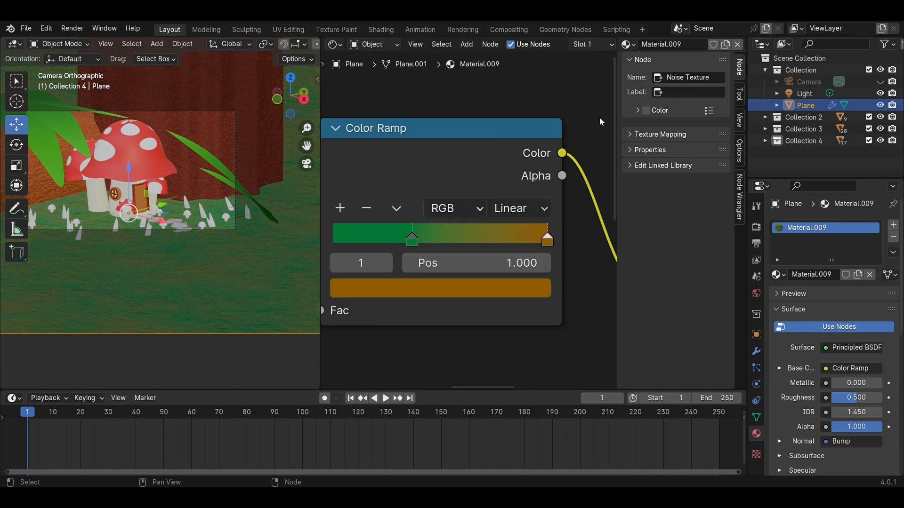
pyautogui.scroll(2, 136, 226)
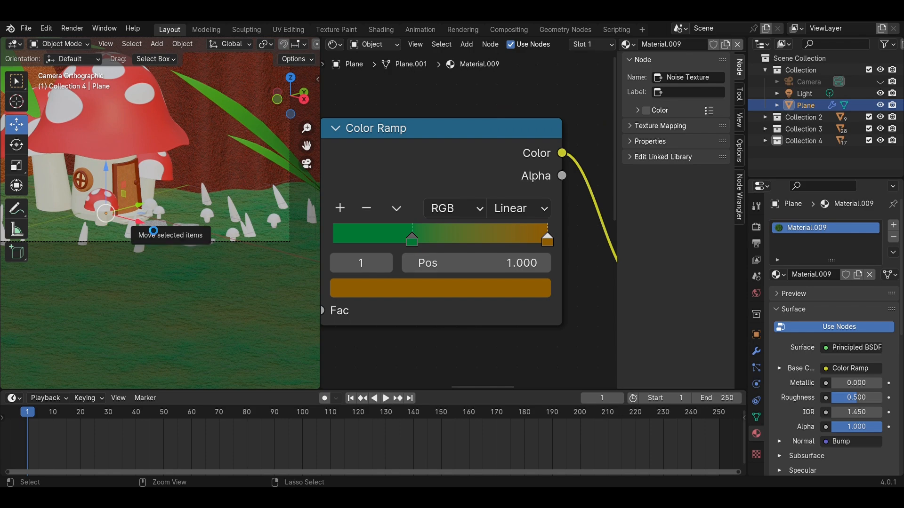
pyautogui.hotkey('ctrl', 's')
pyautogui.scroll(4, 163, 227)
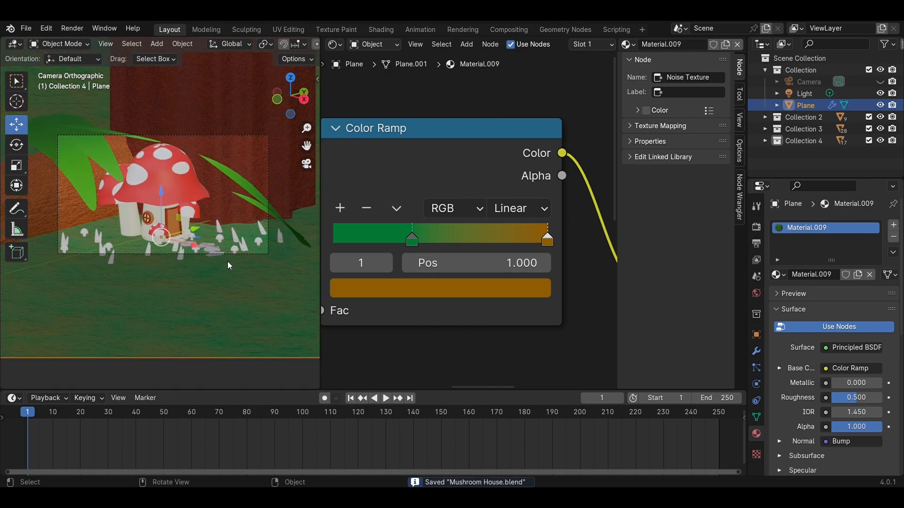
# Step: Assign the green Material.008 to the grass tuft in front of the house and save the file
pyautogui.scroll(2, 227, 262)
pyautogui.scroll(1, 227, 262)
pyautogui.keyDown('shift'); pyautogui.moveTo(227, 261); pyautogui.dragTo(189, 235, button='middle'); pyautogui.keyUp('shift')
pyautogui.click(151, 267)
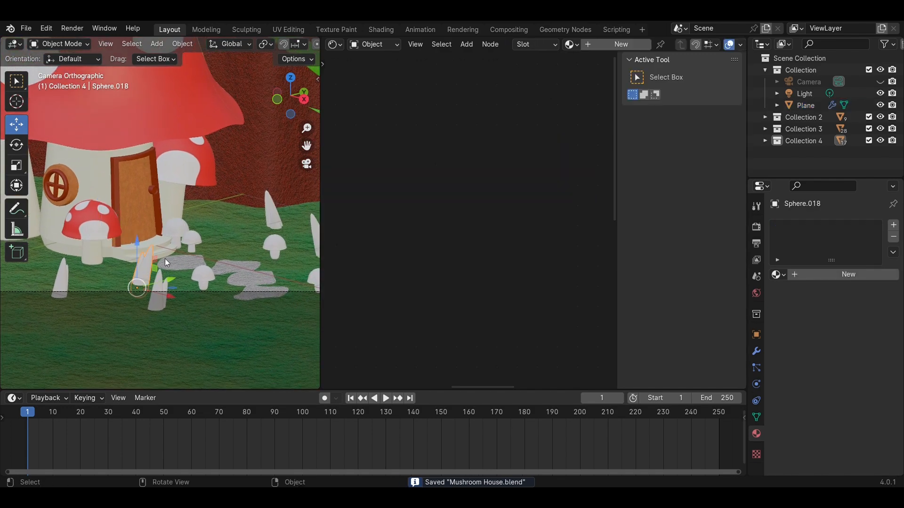
pyautogui.click(571, 44)
pyautogui.click(600, 153)
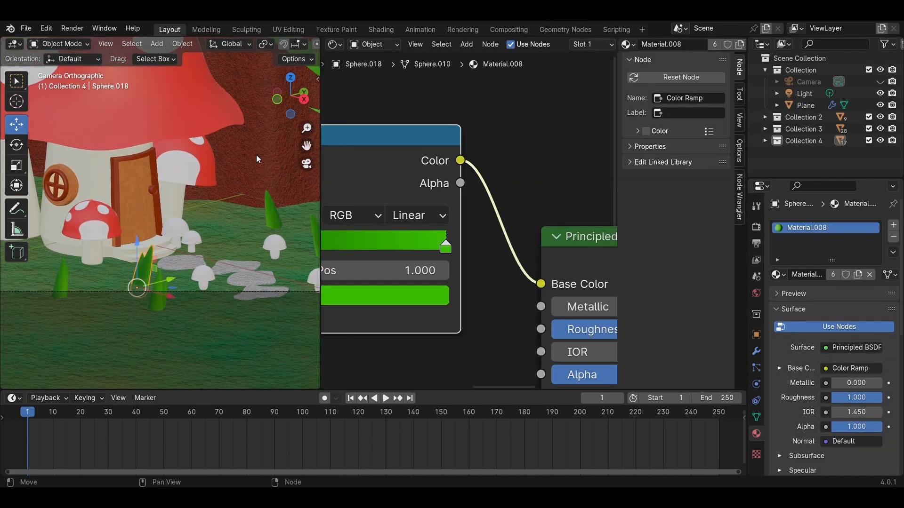
pyautogui.scroll(-3, 256, 156)
pyautogui.click(217, 275)
pyautogui.scroll(-2, 216, 274)
pyautogui.hotkey('ctrl', 's')
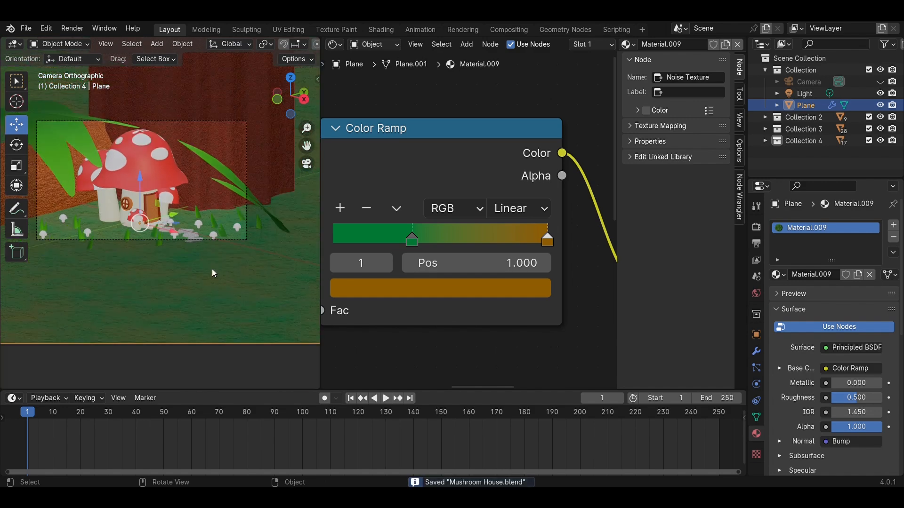
# Step: Create a new material for the larger small mushroom cap beside the door and set its surface to Emission
pyautogui.scroll(6, 212, 270)
pyautogui.click(196, 239)
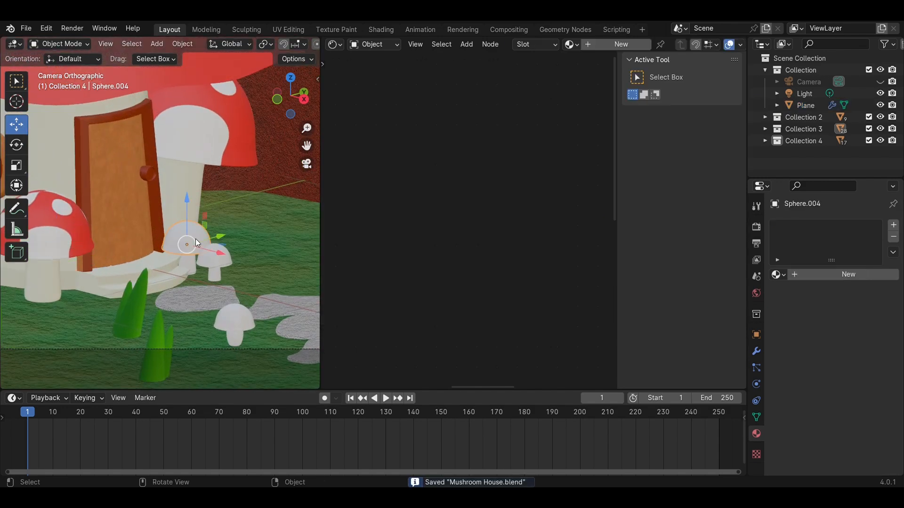
pyautogui.click(574, 44)
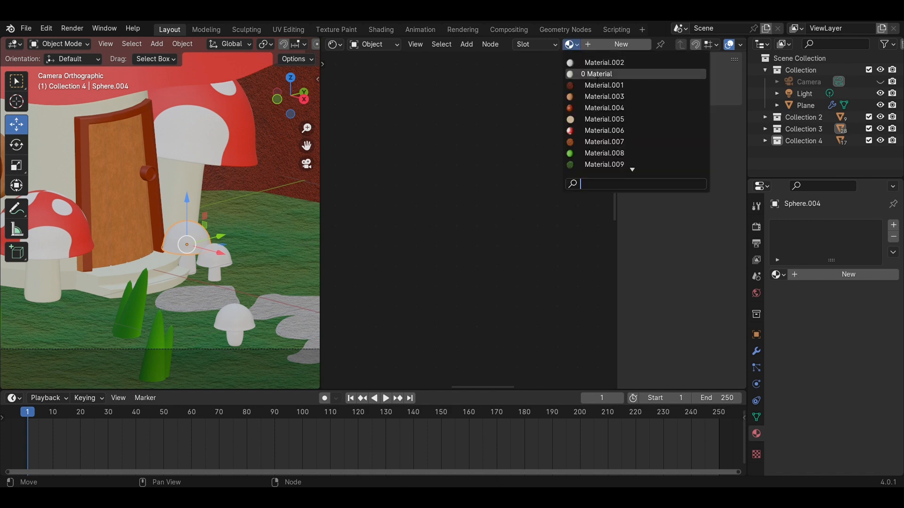
pyautogui.click(603, 43)
pyautogui.click(602, 42)
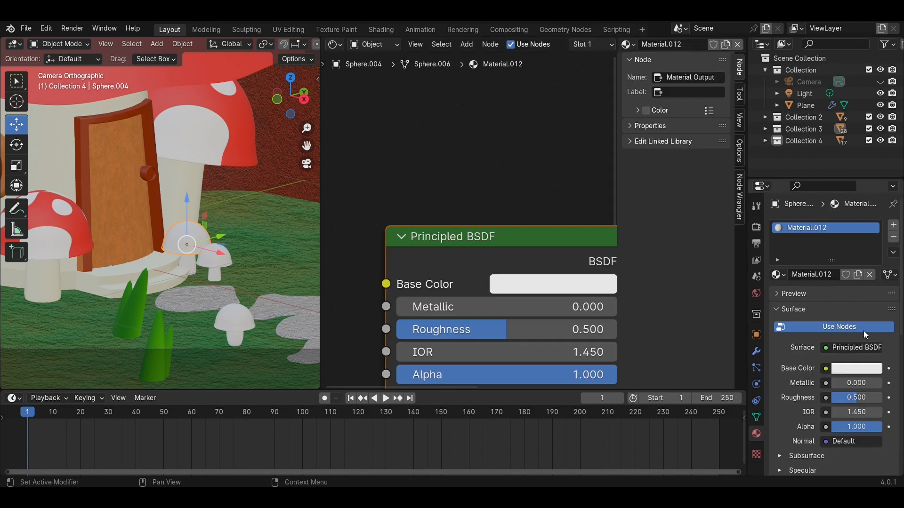
pyautogui.click(856, 348)
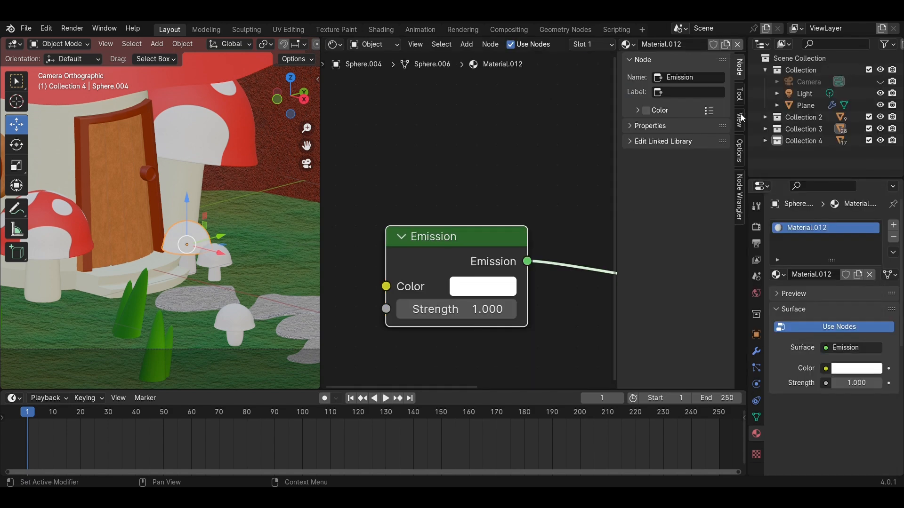
pyautogui.click(784, 117)
# Step: Set the cap's emission colour to yellow and its strength to 5
pyautogui.click(489, 284)
pyautogui.moveTo(549, 128); pyautogui.dragTo(488, 168)
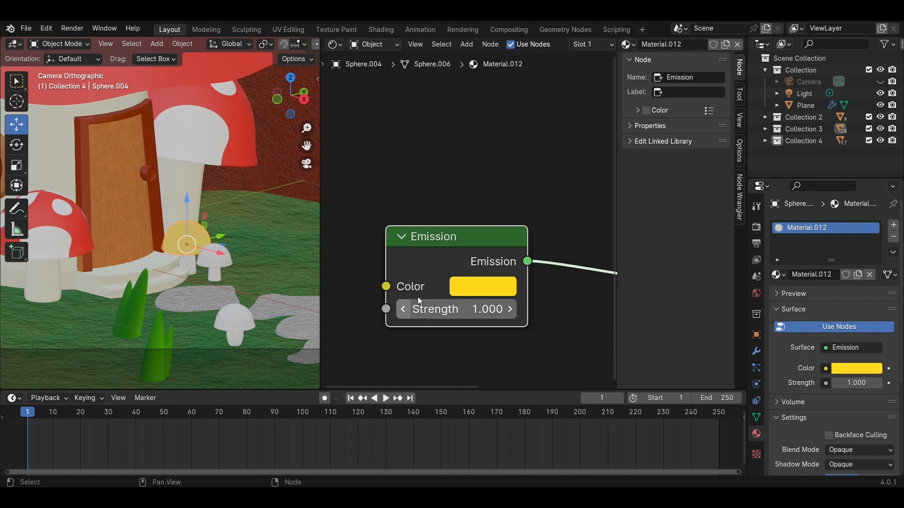
pyautogui.click(474, 311)
pyautogui.write('5')
pyautogui.press('Return')
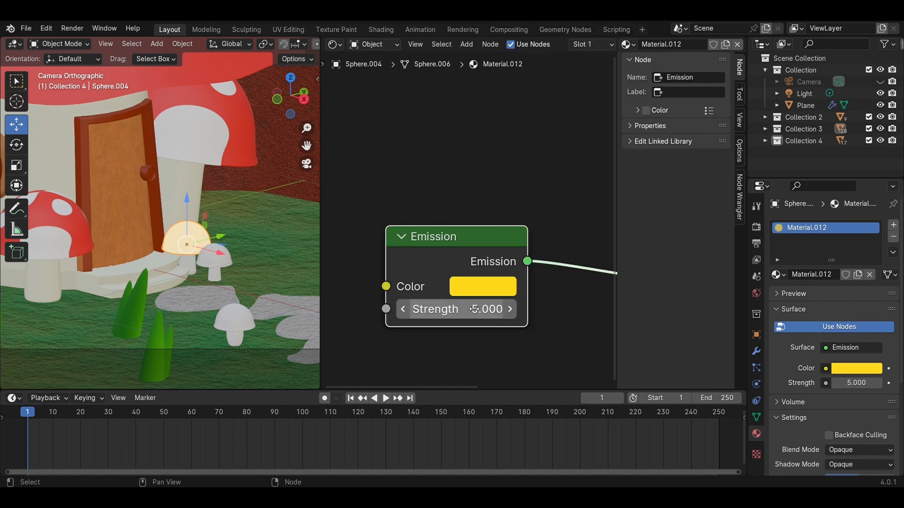
# Step: Assign the glowing Material.012 to the smaller neighbouring mushroom cap beside the door
pyautogui.click(213, 258)
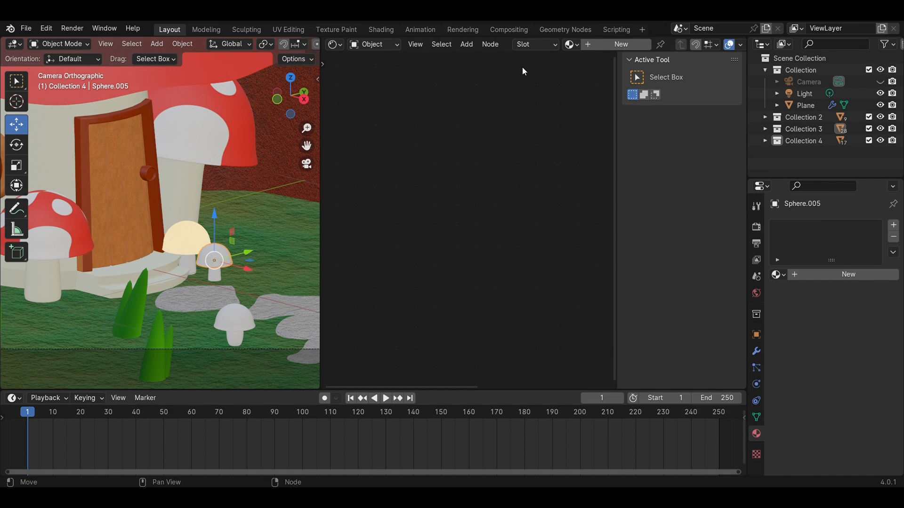
pyautogui.click(576, 46)
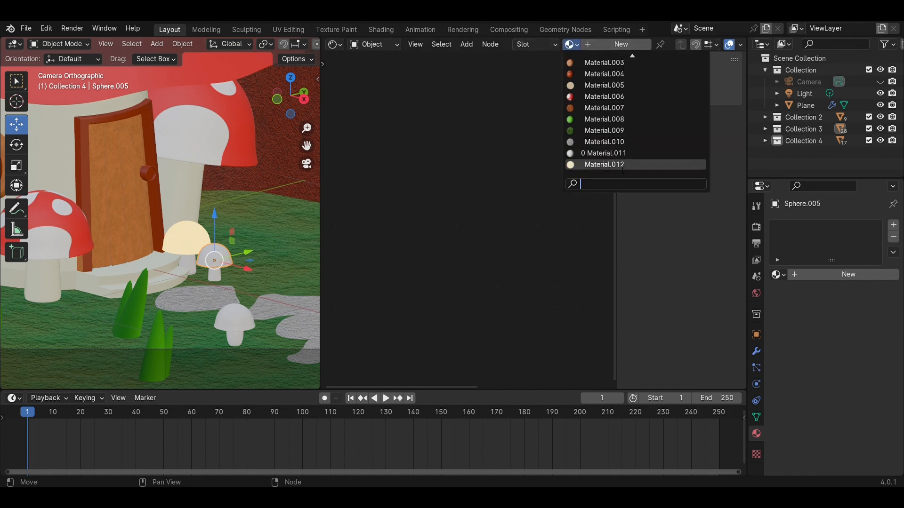
pyautogui.click(604, 165)
# Step: Assign Material.011 to the stem of the larger glowing mushroom beside the door
pyautogui.click(187, 270)
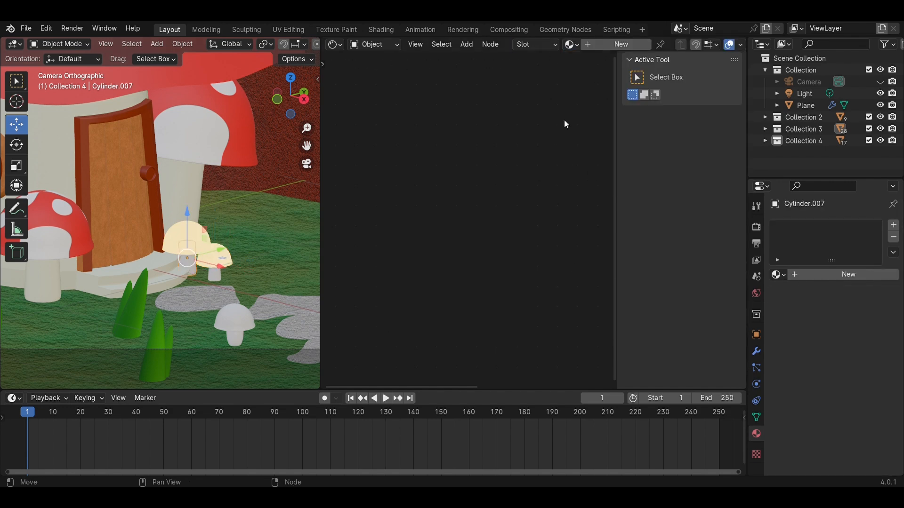
pyautogui.click(571, 44)
pyautogui.scroll(-3, 630, 169)
pyautogui.click(612, 150)
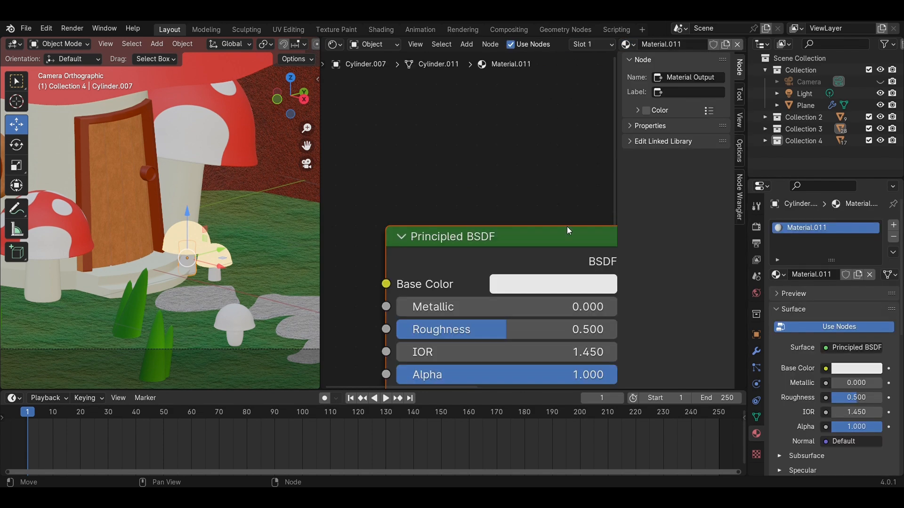
# Step: Set the stem material's base colour to a darkened orange and its roughness to 1
pyautogui.click(556, 285)
pyautogui.moveTo(583, 134)
pyautogui.mouseDown()
pyautogui.moveTo(550, 203)
pyautogui.moveTo(533, 194)
pyautogui.moveTo(548, 203)
pyautogui.mouseUp()
pyautogui.moveTo(692, 63); pyautogui.dragTo(692, 106)
pyautogui.scroll(3, 275, 306)
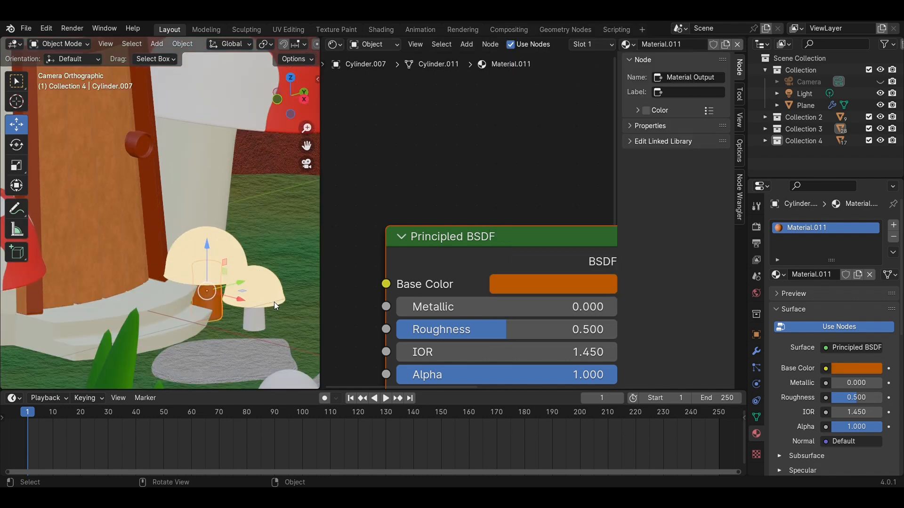
pyautogui.keyDown('shift'); pyautogui.moveTo(276, 307); pyautogui.dragTo(190, 212, button='middle'); pyautogui.keyUp('shift')
pyautogui.moveTo(527, 330); pyautogui.dragTo(645, 331)
# Step: Assign the orange Material.011 to the stem of the smaller glowing mushroom beside the door
pyautogui.click(184, 213)
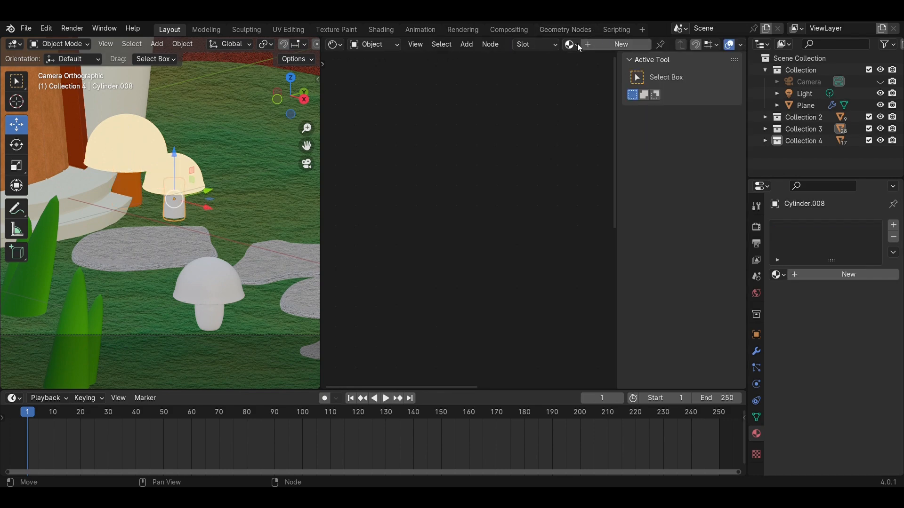
pyautogui.click(571, 43)
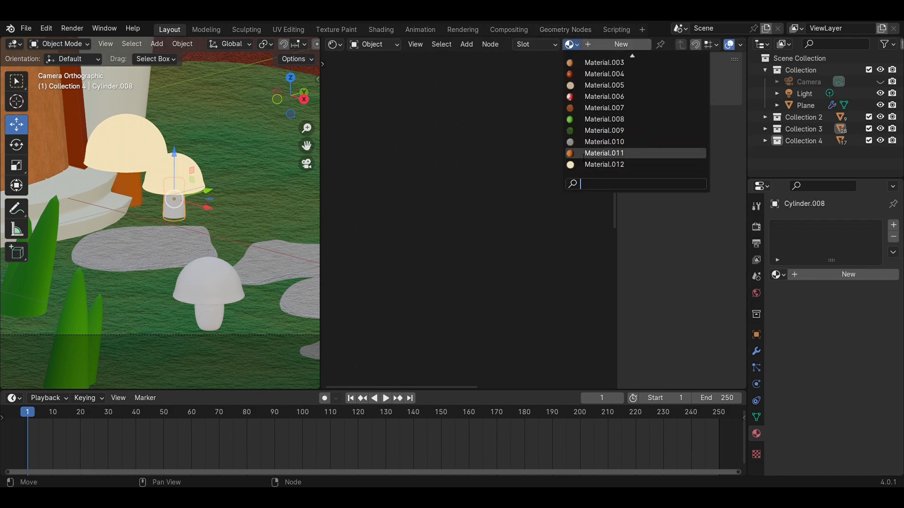
pyautogui.click(586, 153)
# Step: Assign the glowing Material.012 to the mushroom cap in front of the stepping stones and save the file
pyautogui.scroll(-4, 216, 191)
pyautogui.click(180, 243)
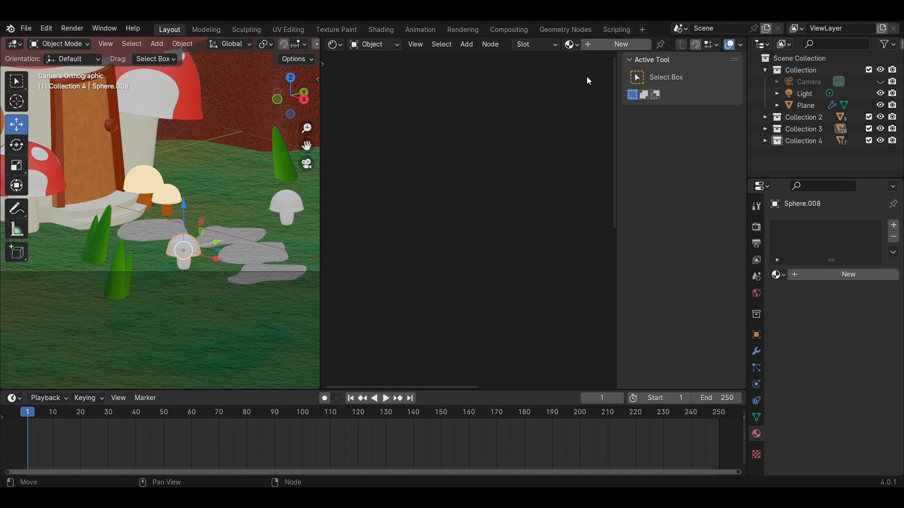
pyautogui.click(571, 44)
pyautogui.click(593, 165)
pyautogui.scroll(-5, 230, 205)
pyautogui.scroll(5, 212, 238)
pyautogui.hotkey('ctrl', 's')
# Step: Assign the orange Material.011 to the stem of the glowing mushroom next to the grass beyond the stepping stones
pyautogui.click(194, 238)
pyautogui.click(571, 43)
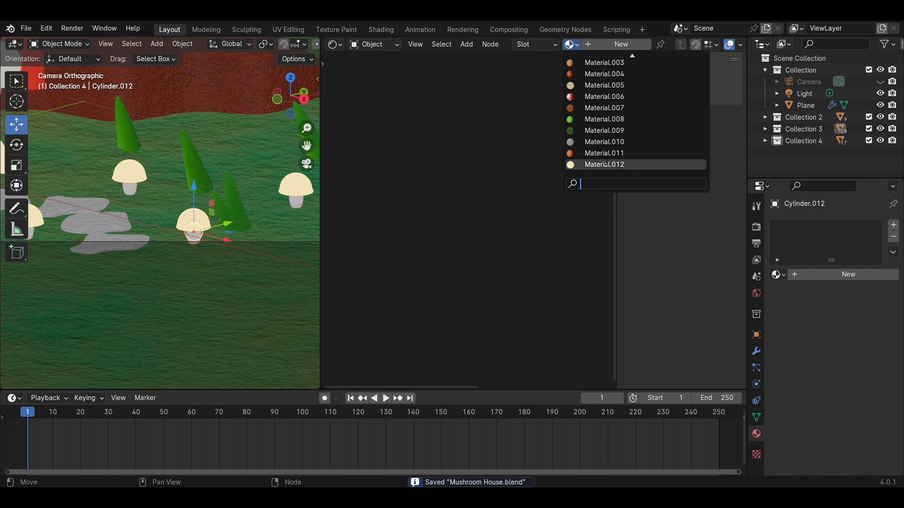
pyautogui.click(586, 154)
# Step: Switch the camera view to rendered shading with the whole mushroom house scene in frame
pyautogui.scroll(-4, 188, 204)
pyautogui.scroll(4, 252, 269)
pyautogui.scroll(-4, 207, 282)
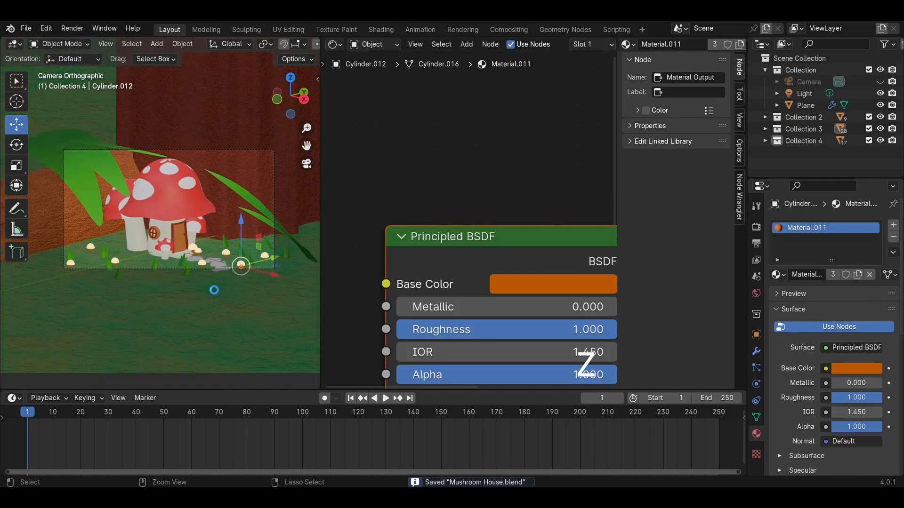
pyautogui.press('z')
pyautogui.click(215, 213)
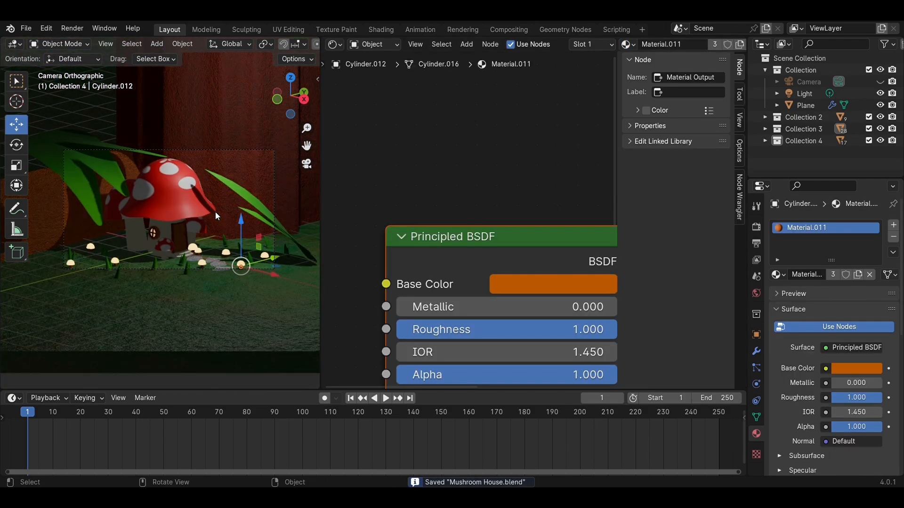
# Step: Try the Cycles render engine on the scene and return to EEVEE
pyautogui.click(756, 227)
pyautogui.click(855, 225)
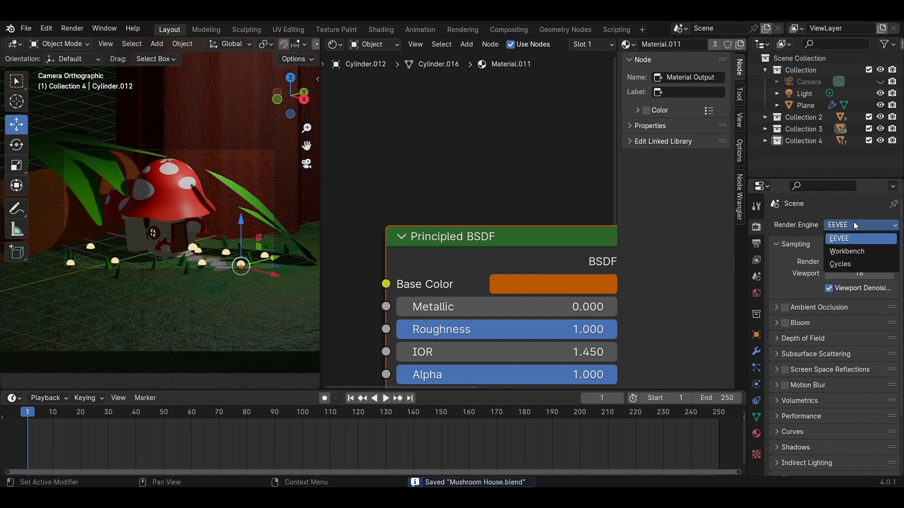
pyautogui.click(845, 263)
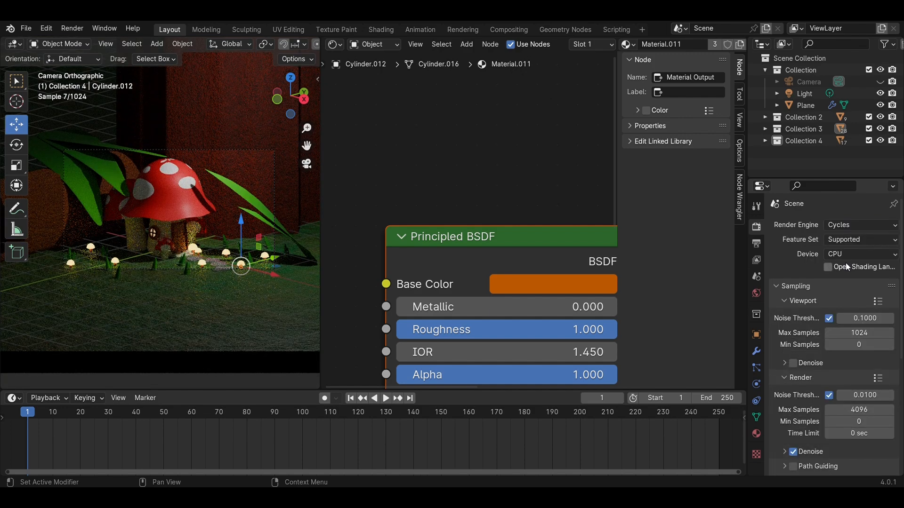
pyautogui.click(848, 224)
pyautogui.click(846, 239)
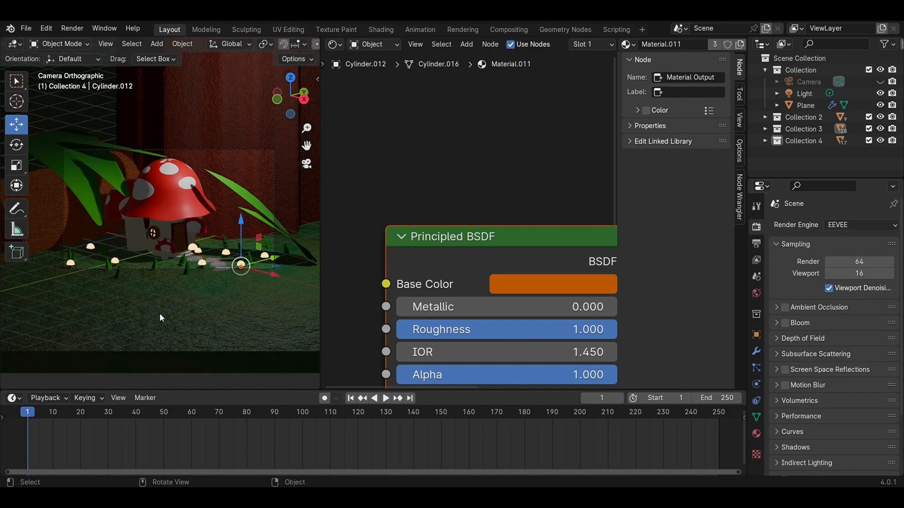
# Step: Save the file and change the Shader Editor area into a 3D Viewport
pyautogui.hotkey('ctrl', 's')
pyautogui.scroll(3, 243, 272)
pyautogui.click(340, 44)
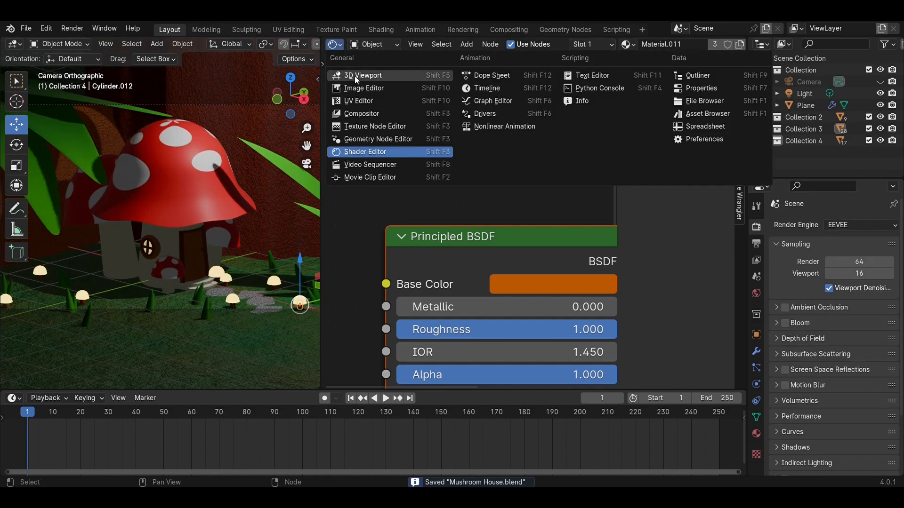
pyautogui.click(358, 77)
# Step: Hide the ground plane and duplicate the two glowing mushrooms beside the door, offset about -0.87 m along Y
pyautogui.moveTo(588, 221); pyautogui.dragTo(526, 279, button='middle')
pyautogui.click(879, 104)
pyautogui.moveTo(522, 279); pyautogui.dragTo(494, 254)
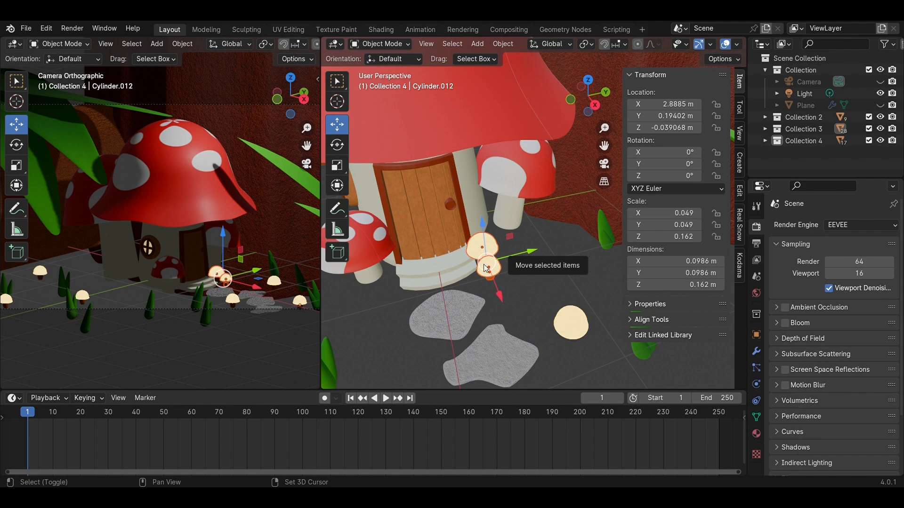
pyautogui.hotkey('shift', 'd')
pyautogui.click(473, 244)
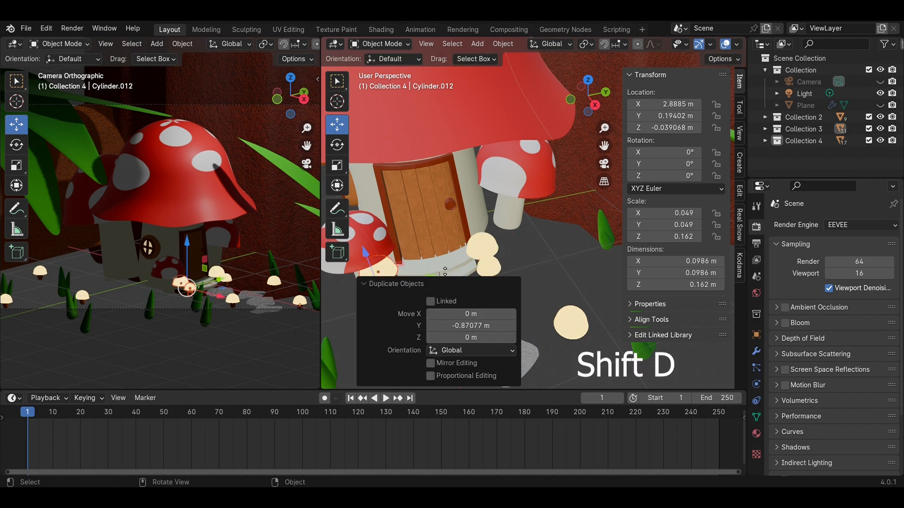
# Step: Move the duplicated mushrooms about 0.065 m along X in the front view
pyautogui.click(570, 99)
pyautogui.scroll(-2, 547, 243)
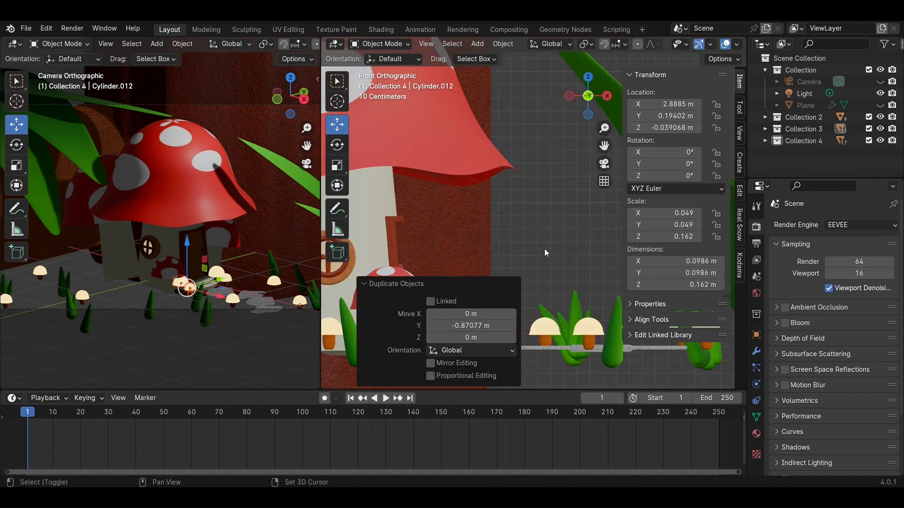
pyautogui.keyDown('shift'); pyautogui.moveTo(544, 249); pyautogui.dragTo(574, 109, button='middle'); pyautogui.keyUp('shift')
pyautogui.scroll(2, 448, 213)
pyautogui.press('g')
pyautogui.press('x')
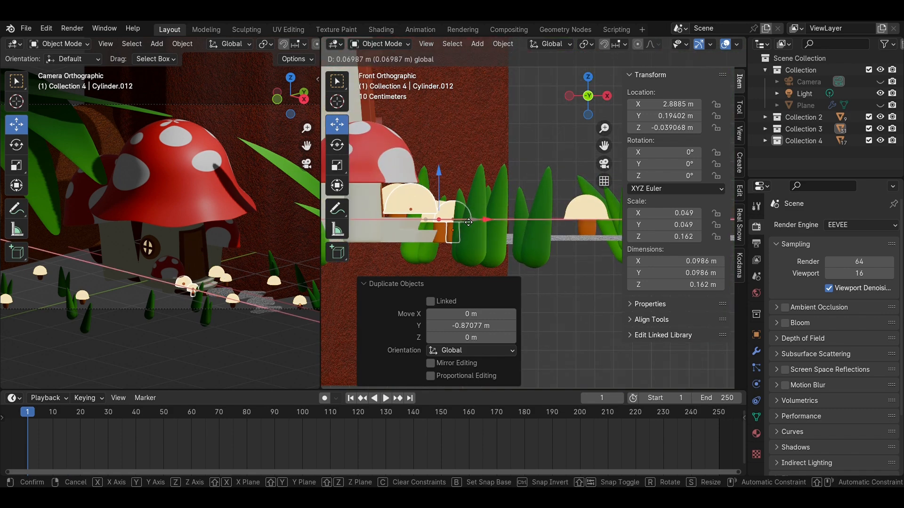
pyautogui.click(549, 207)
# Step: Delete the larger of the two duplicated glowing mushrooms in front of the doorstep
pyautogui.moveTo(549, 207)
pyautogui.mouseDown(button='middle')
pyautogui.moveTo(439, 227)
pyautogui.moveTo(489, 182)
pyautogui.moveTo(509, 213)
pyautogui.moveTo(562, 189)
pyautogui.moveTo(545, 207)
pyautogui.moveTo(558, 200)
pyautogui.mouseUp(button='middle')
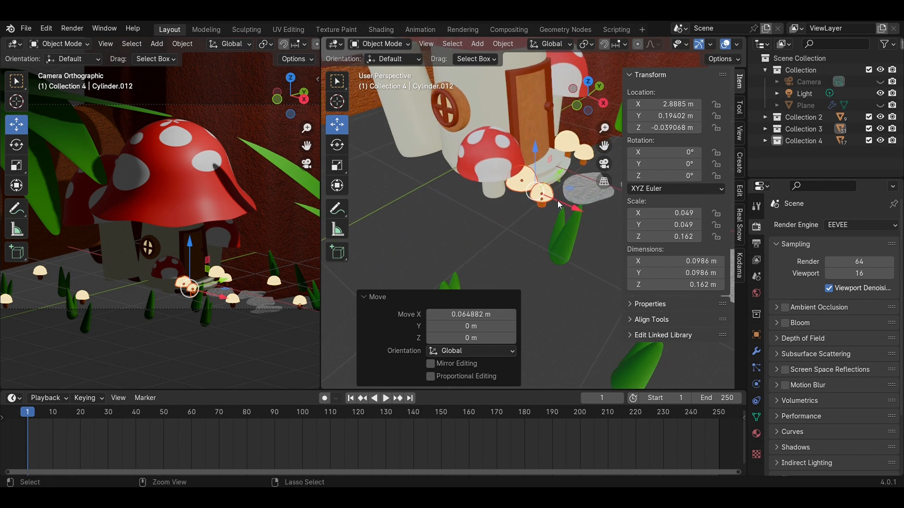
pyautogui.click(520, 190)
pyautogui.press('x')
pyautogui.click(519, 193)
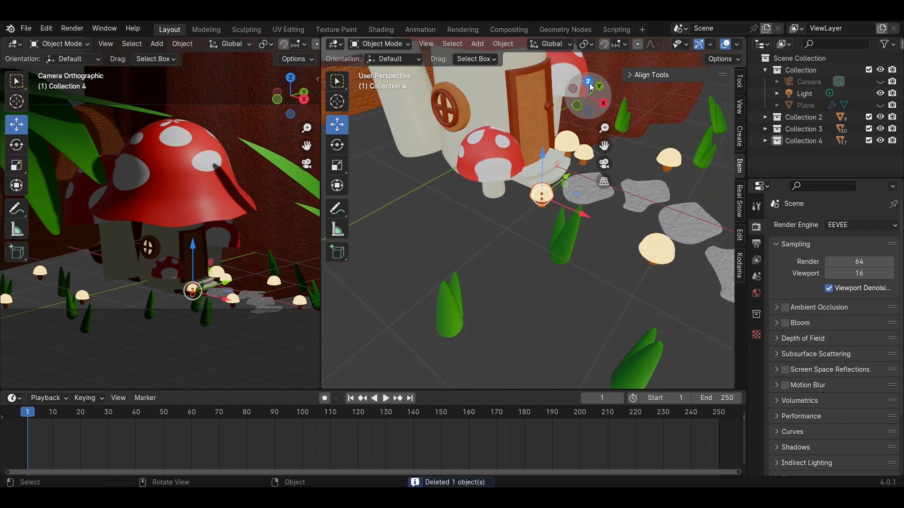
# Step: Move the remaining small glowing mushroom copy along X, closer to the small red mushroom by the house
pyautogui.press('g')
pyautogui.press('x')
pyautogui.click(552, 207)
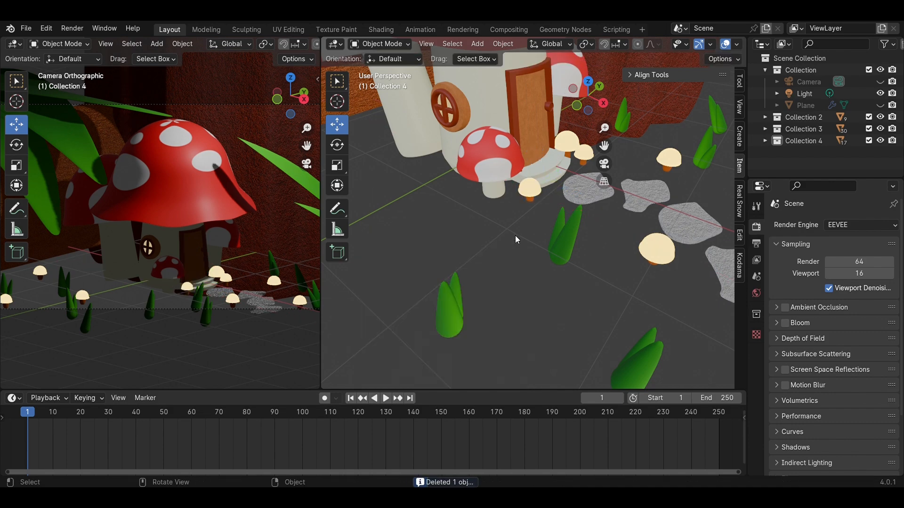
# Step: Save the file and give the small mushroom cap beside the door its own material with Mushroom material-06.jpg as the image texture
pyautogui.hotkey('ctrl', 's')
pyautogui.scroll(4, 150, 316)
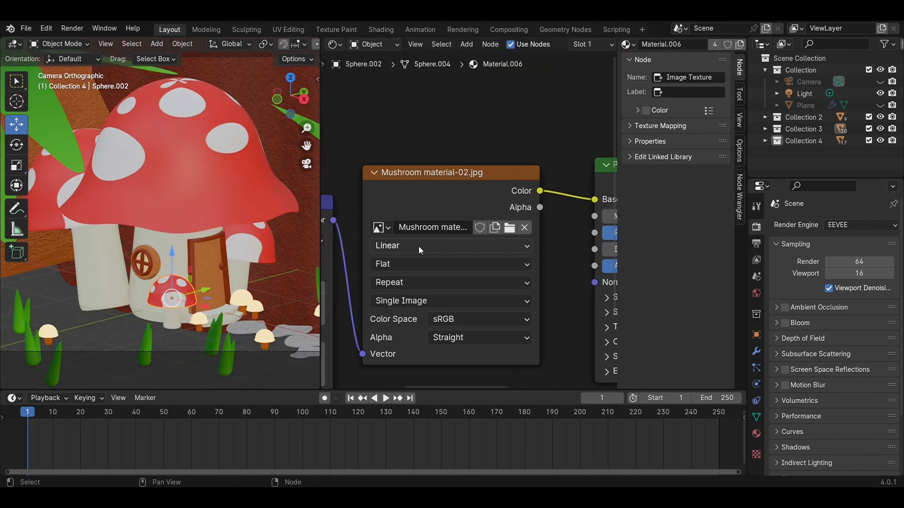
pyautogui.scroll(3, 160, 247)
pyautogui.click(518, 227)
pyautogui.click(510, 170)
pyautogui.click(654, 387)
pyautogui.scroll(3, 176, 282)
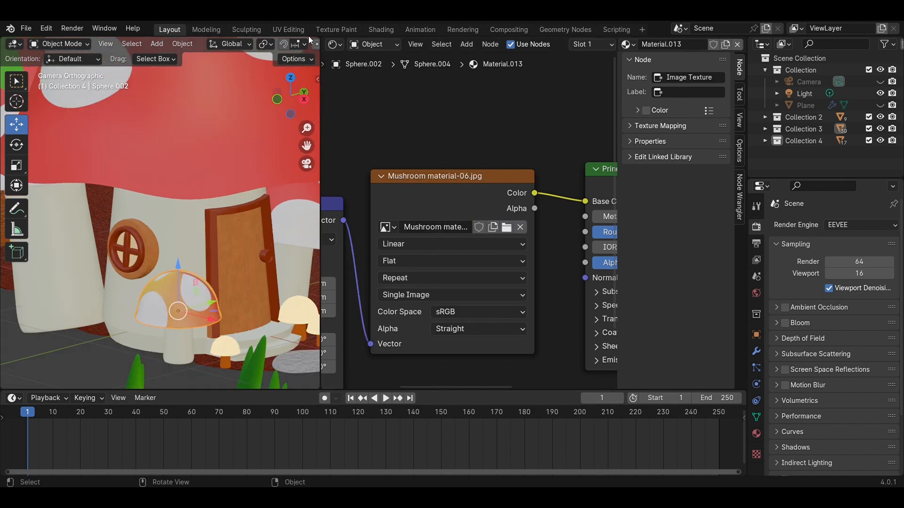
# Step: Select all UVs of the small mushroom cap in the UV Editing workspace and scale them vertically over the texture
pyautogui.click(275, 28)
pyautogui.click(727, 100)
pyautogui.scroll(2, 679, 224)
pyautogui.press('a')
pyautogui.press('a')
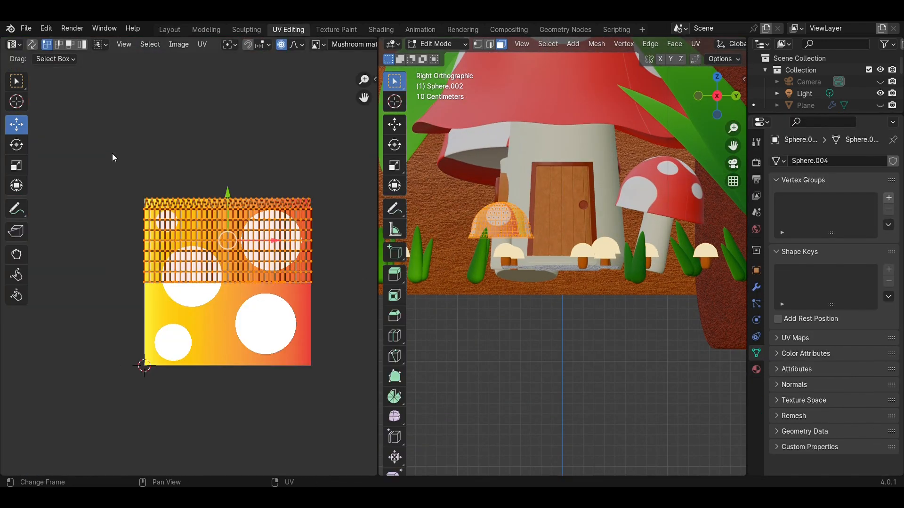
pyautogui.click(17, 165)
pyautogui.moveTo(228, 191); pyautogui.dragTo(233, 246)
pyautogui.click(17, 125)
pyautogui.scroll(3, 549, 297)
pyautogui.moveTo(549, 298); pyautogui.dragTo(607, 316, button='middle')
# Step: Set the small cap's texture mapping to X location 0 m and X scale 1 in the shader nodes
pyautogui.click(171, 29)
pyautogui.moveTo(411, 271); pyautogui.dragTo(536, 164, button='middle')
pyautogui.scroll(3, 452, 174)
pyautogui.click(423, 176)
pyautogui.write('0')
pyautogui.press('Return')
pyautogui.click(422, 322)
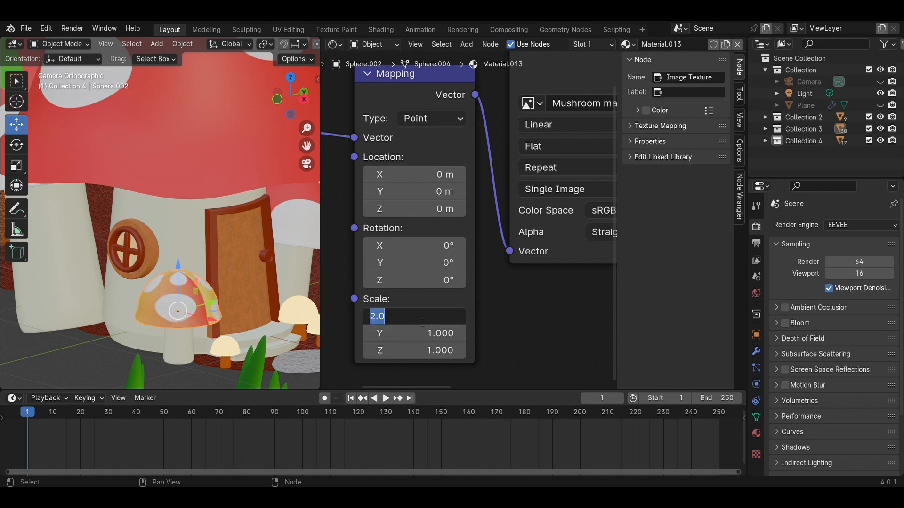
pyautogui.write('1')
pyautogui.press('Return')
# Step: Try different X and Y rotations in the small cap's texture mapping and reset both to 0°
pyautogui.moveTo(424, 244); pyautogui.dragTo(803, 198)
pyautogui.click(432, 245)
pyautogui.write('0')
pyautogui.press('Return')
pyautogui.moveTo(207, 257); pyautogui.dragTo(213, 273, button='middle')
pyautogui.scroll(6, 189, 278)
pyautogui.moveTo(155, 284); pyautogui.dragTo(277, 278, button='middle')
pyautogui.moveTo(424, 263); pyautogui.dragTo(649, 261)
pyautogui.click(423, 263)
pyautogui.write('0')
pyautogui.press('Return')
# Step: Set the small cap's texture mapping Z rotation to 90° and save the file
pyautogui.click(423, 280)
pyautogui.write('90')
pyautogui.press('Return')
pyautogui.moveTo(226, 241); pyautogui.dragTo(199, 235, button='middle')
pyautogui.hotkey('ctrl', 's')
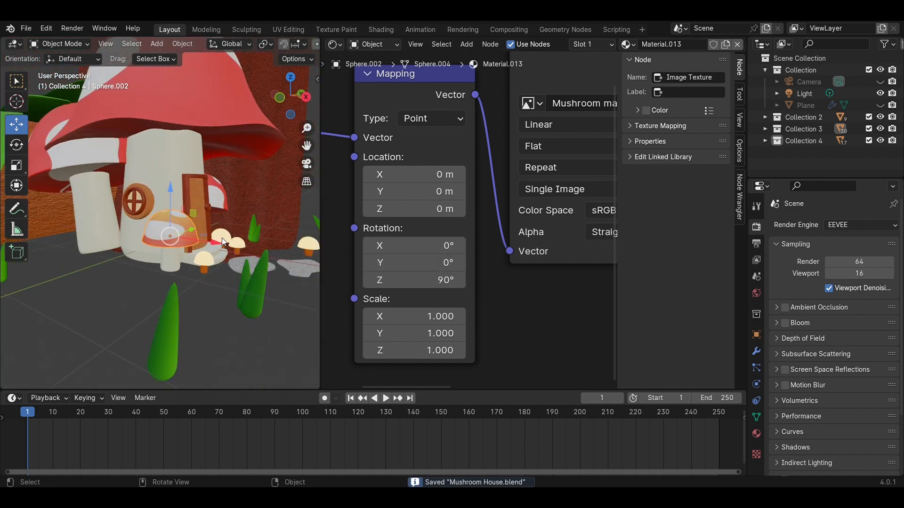
pyautogui.press('KP_0')
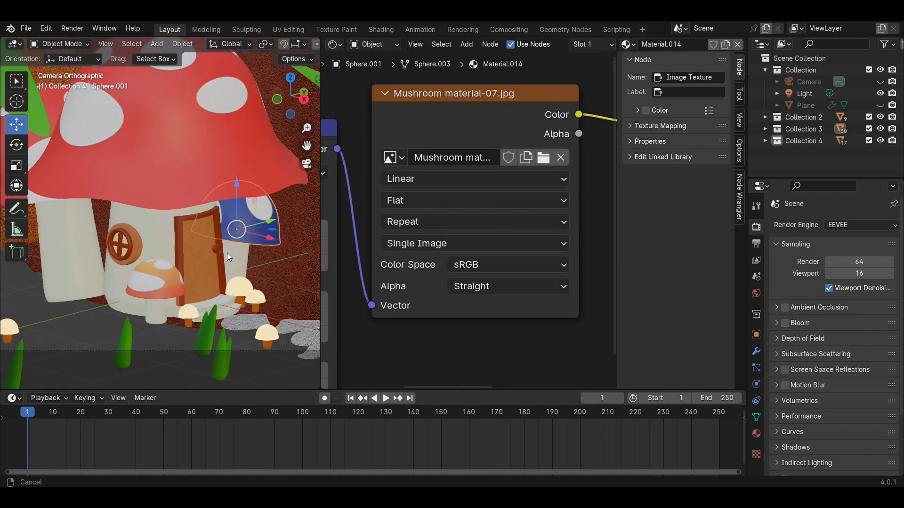
# Step: Texture the rear mushroom's cap with Mushroom material-15.jpg and adjust the material's roughness
pyautogui.moveTo(227, 253); pyautogui.dragTo(160, 242, button='middle')
pyautogui.click(94, 211)
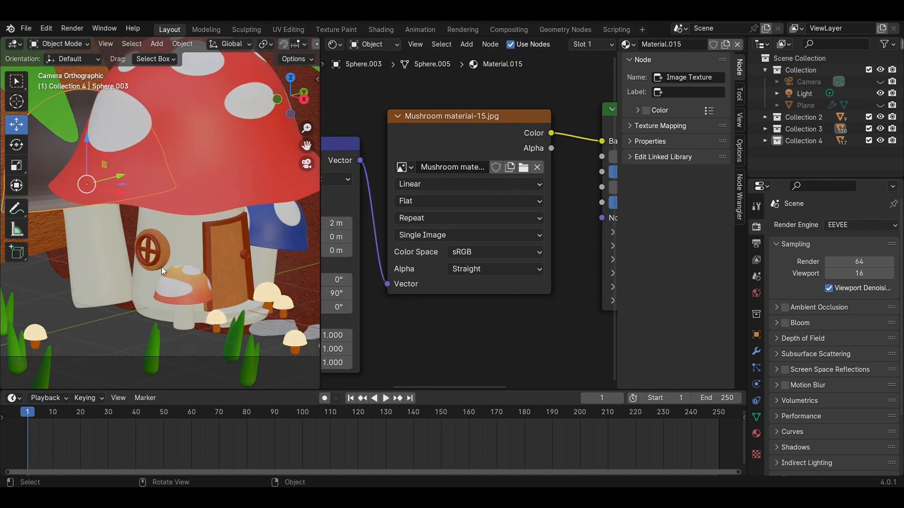
pyautogui.keyDown('shift'); pyautogui.moveTo(162, 267); pyautogui.dragTo(265, 287, button='middle'); pyautogui.keyUp('shift')
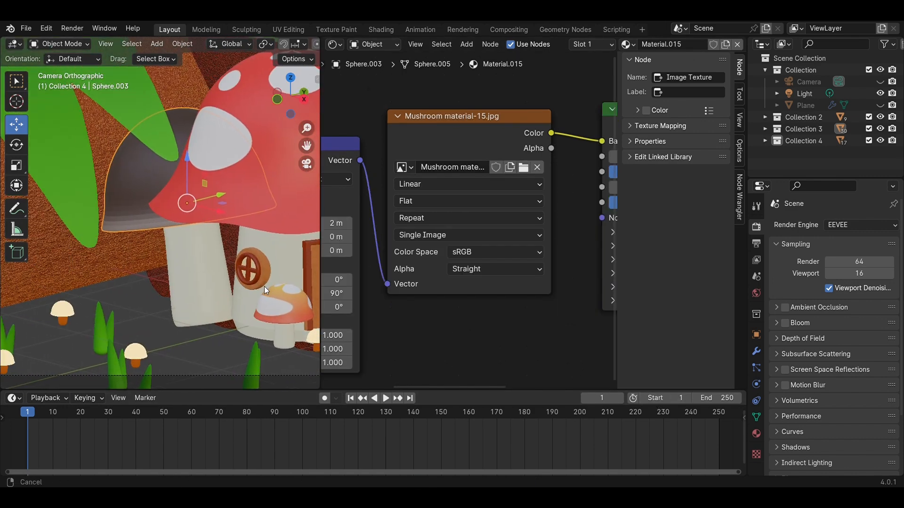
pyautogui.scroll(-3, 480, 320)
pyautogui.moveTo(517, 291); pyautogui.dragTo(403, 328, button='middle')
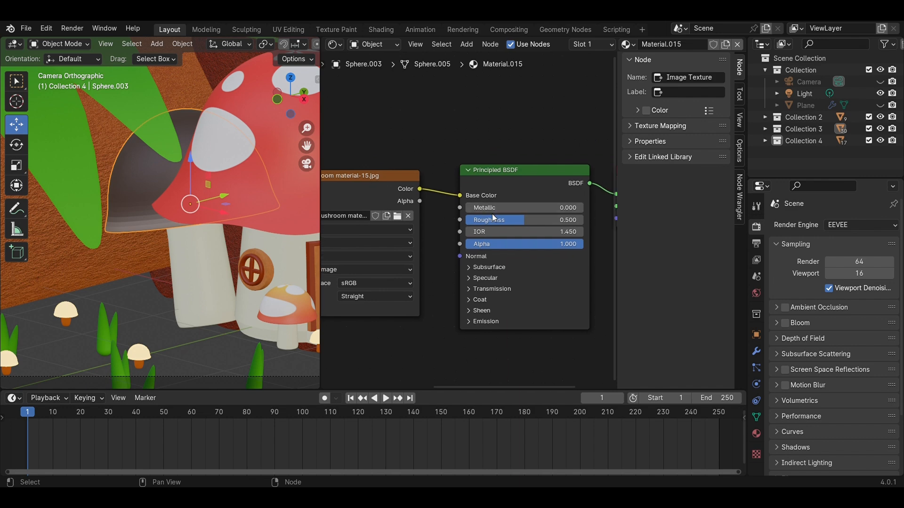
pyautogui.moveTo(492, 220); pyautogui.dragTo(433, 220)
pyautogui.moveTo(566, 223); pyautogui.dragTo(685, 210, button='middle')
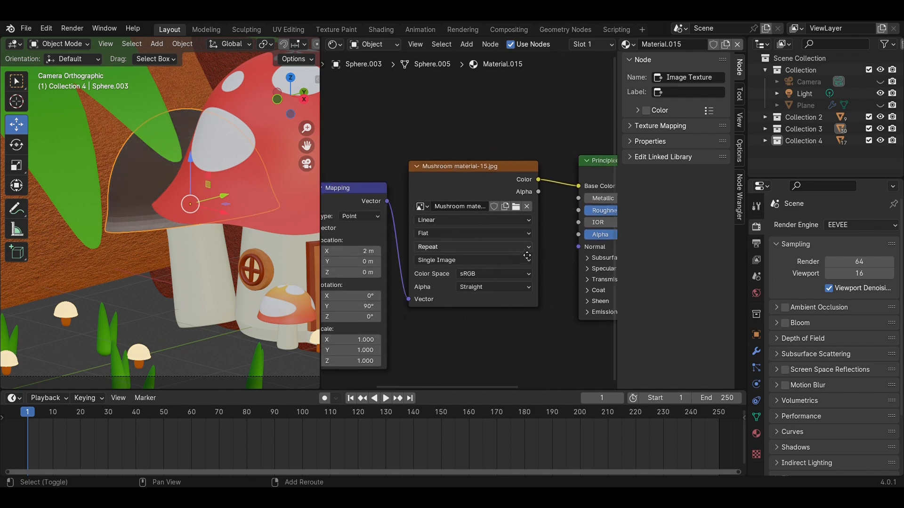
# Step: Shade the rear mushroom's cap smooth and set its texture mapping Y rotation to 0°
pyautogui.rightClick(145, 171)
pyautogui.click(145, 170)
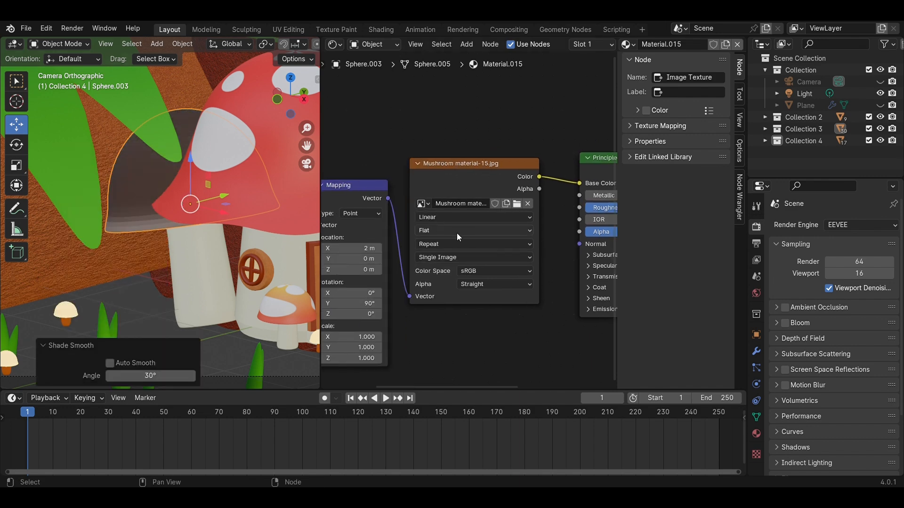
pyautogui.moveTo(456, 233); pyautogui.dragTo(528, 207, button='middle')
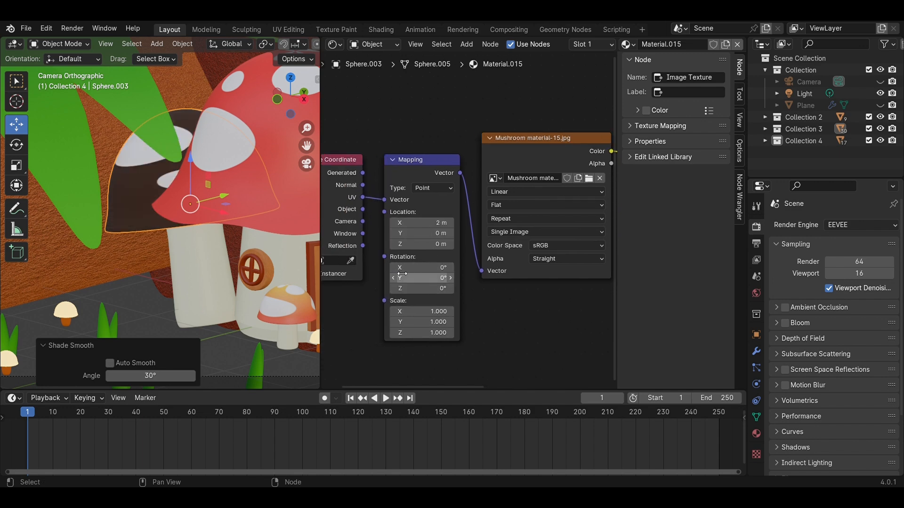
pyautogui.press('Return')
# Step: Select the small glowing mushroom cap in the foreground and save the file
pyautogui.scroll(-2, 198, 264)
pyautogui.click(147, 315)
pyautogui.scroll(-2, 175, 306)
pyautogui.hotkey('ctrl', 's')
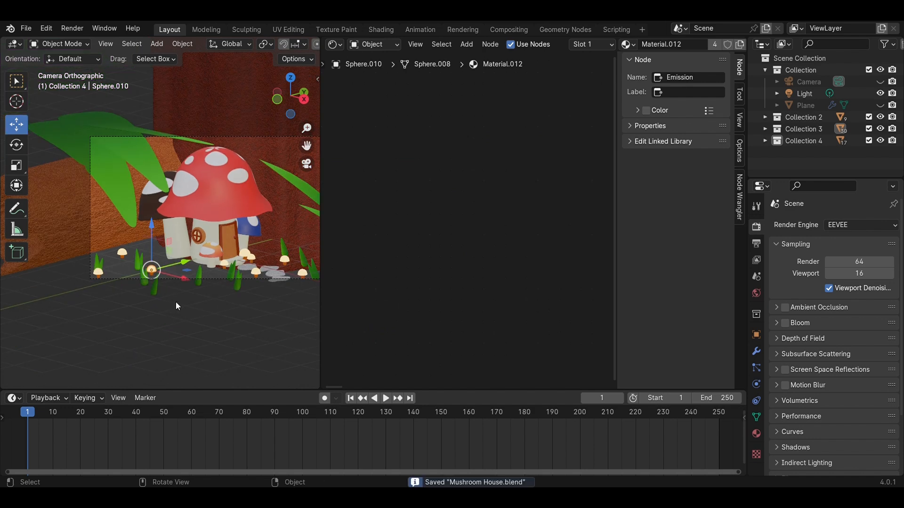
# Step: Check the camera view in rendered shading and return it to material preview
pyautogui.keyDown('shift'); pyautogui.moveTo(224, 300); pyautogui.dragTo(151, 294, button='middle'); pyautogui.keyUp('shift')
pyautogui.scroll(-2, 145, 322)
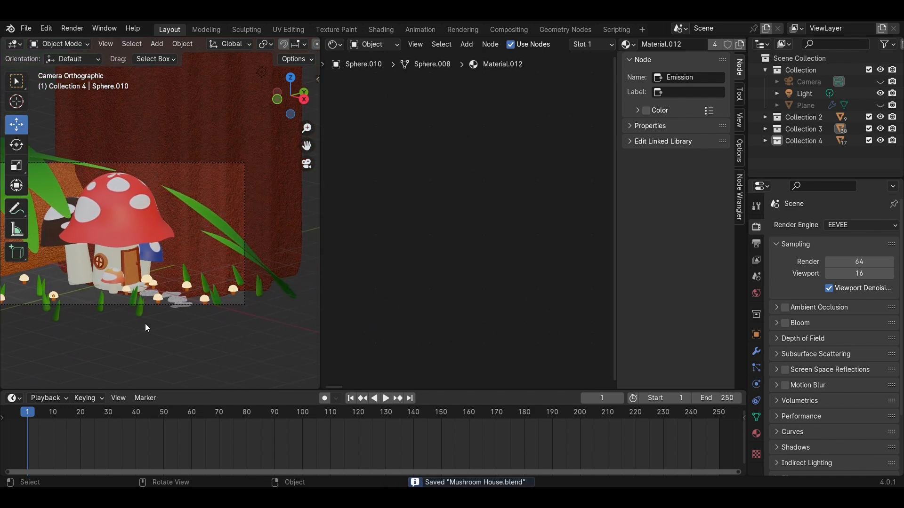
pyautogui.scroll(2, 153, 296)
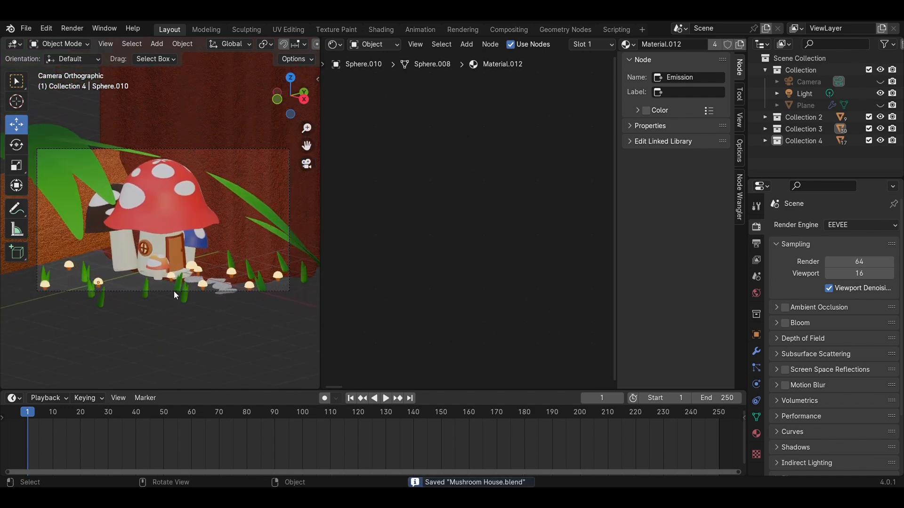
pyautogui.press('z')
pyautogui.click(185, 231)
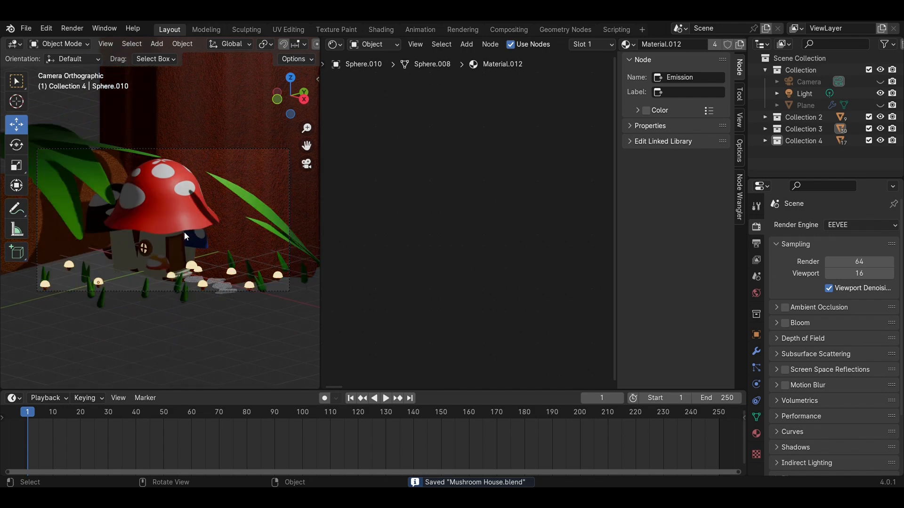
pyautogui.press('z')
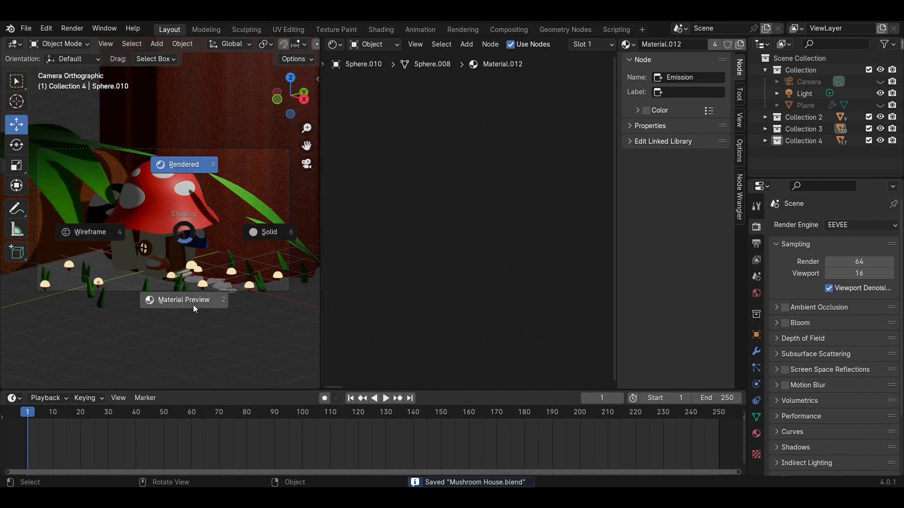
pyautogui.click(193, 304)
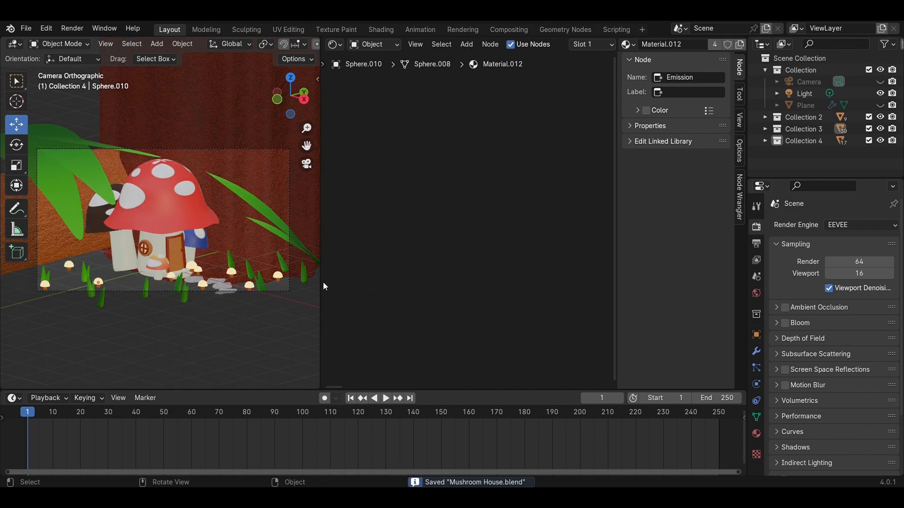
# Step: Unhide the ground plane and switch the camera view to rendered shading
pyautogui.click(879, 105)
pyautogui.scroll(2, 155, 298)
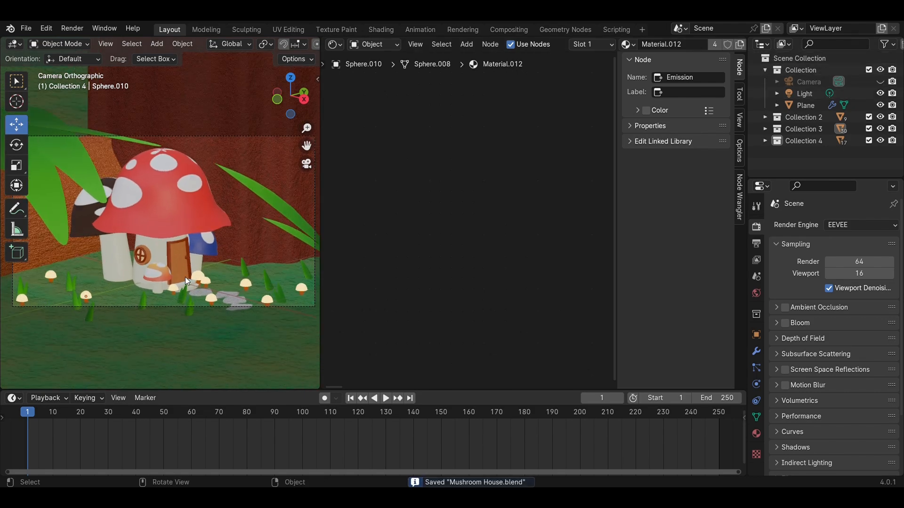
pyautogui.press('z')
pyautogui.click(193, 205)
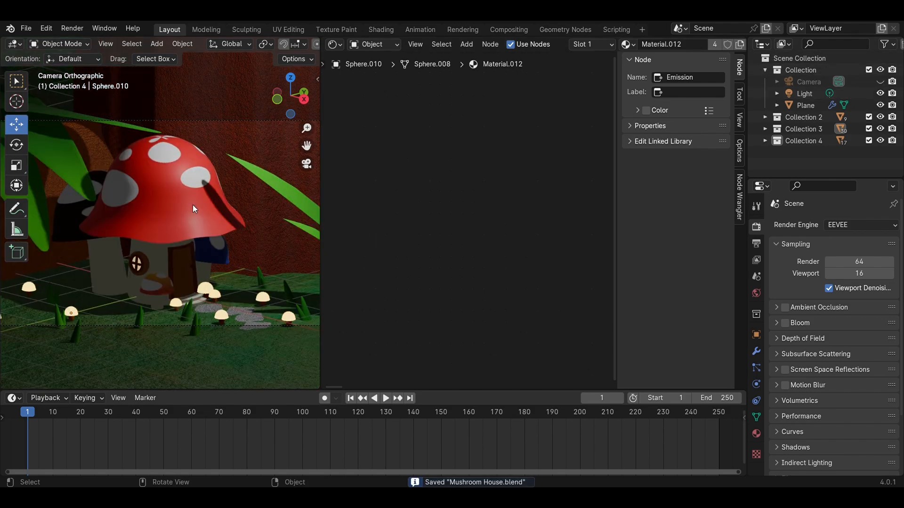
pyautogui.scroll(-1, 212, 230)
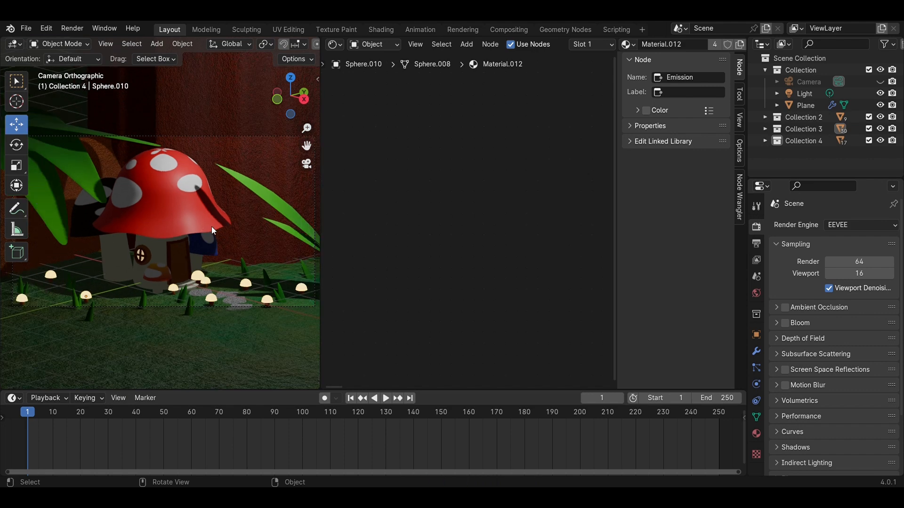
# Step: Change the shader editor area to a 3D viewport showing the whole scene
pyautogui.click(335, 45)
pyautogui.click(364, 75)
pyautogui.scroll(-4, 519, 208)
pyautogui.moveTo(515, 208); pyautogui.dragTo(589, 116, button='middle')
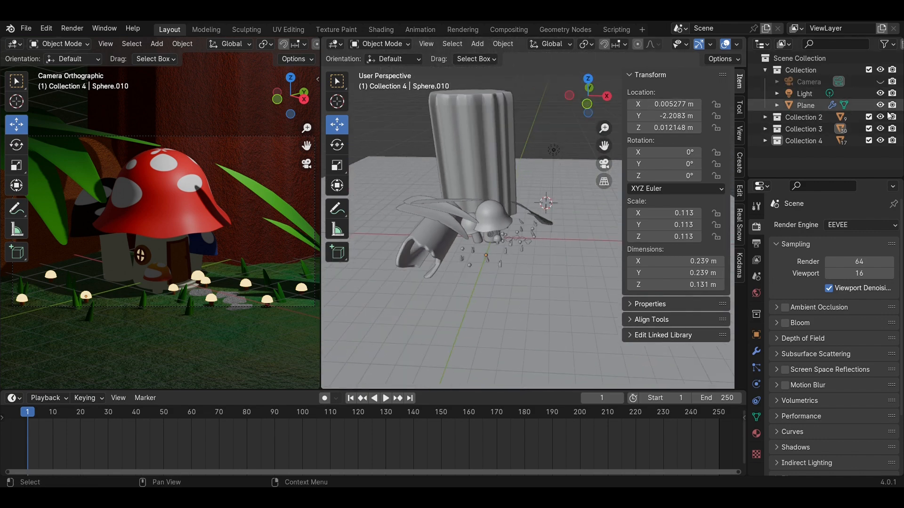
# Step: Make Collection the active collection and add an area light to it
pyautogui.hotkey('shift', 'a')
pyautogui.click(795, 70)
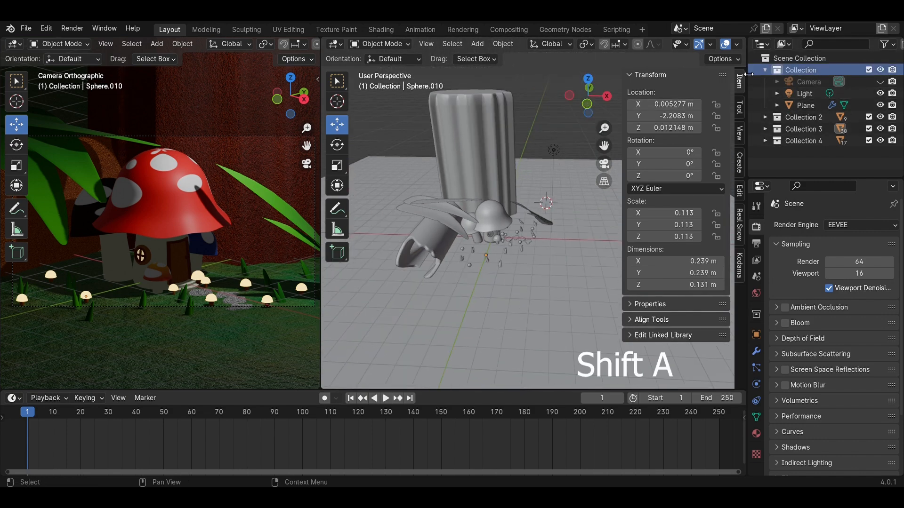
pyautogui.hotkey('shift', 'a')
pyautogui.moveTo(433, 390)
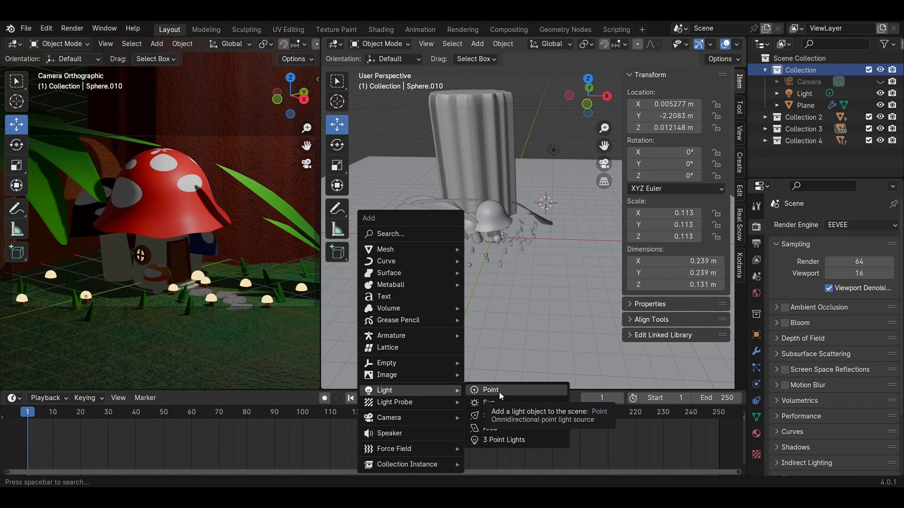
pyautogui.click(498, 431)
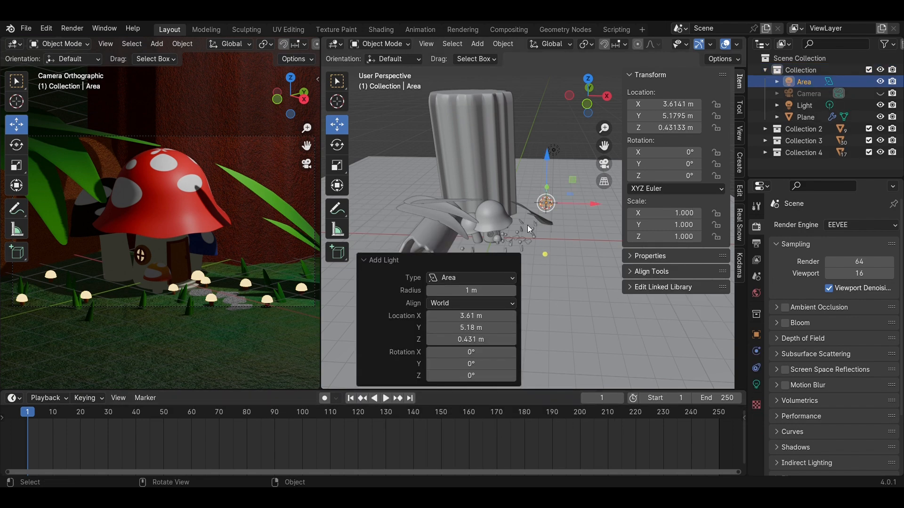
# Step: Scale the area light to about 5.09 and raise it about 3.33 m along Z in the front view
pyautogui.click(589, 103)
pyautogui.press('s')
pyautogui.click(626, 248)
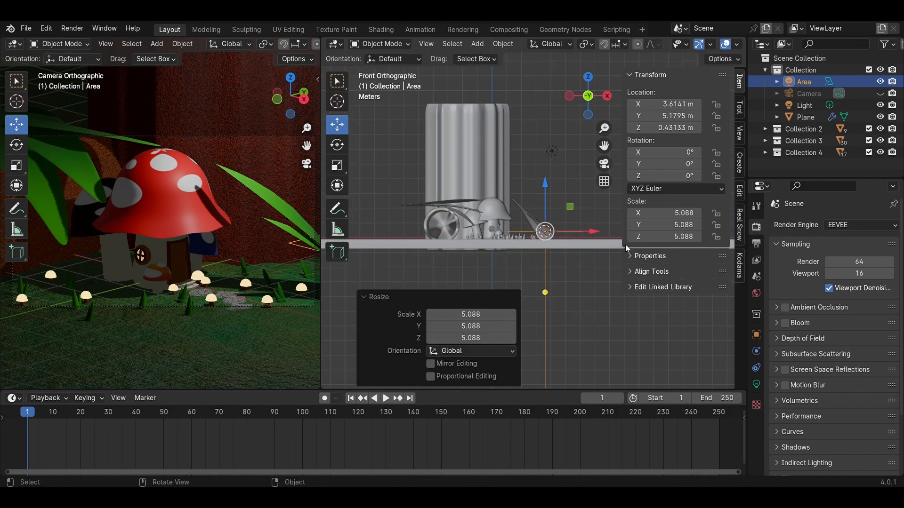
pyautogui.moveTo(541, 198); pyautogui.dragTo(540, 149)
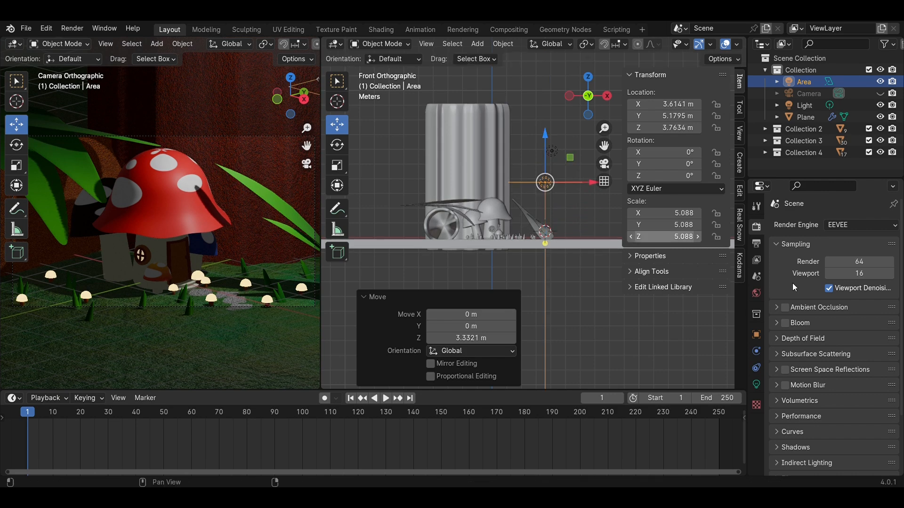
# Step: Set the area light's power to 300 W
pyautogui.click(755, 385)
pyautogui.click(825, 306)
pyautogui.write('30')
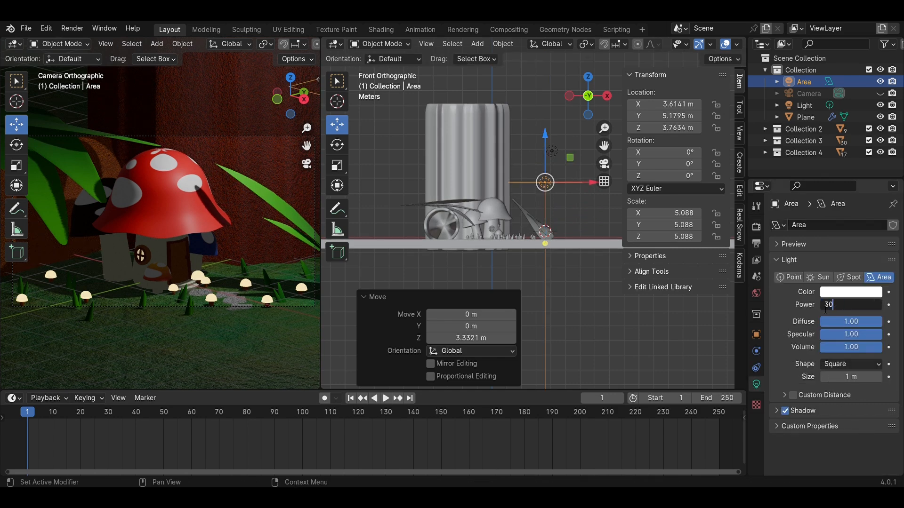
pyautogui.write('0')
pyautogui.press('Return')
# Step: Aim the area light at the house by rotating it about 39° in front view and 43° in top view, and save the file
pyautogui.press('r')
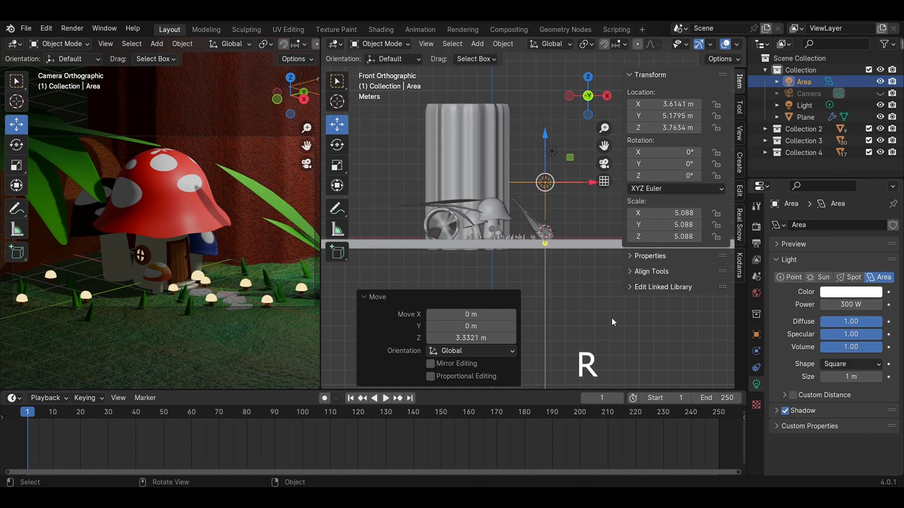
pyautogui.click(519, 299)
pyautogui.moveTo(531, 269); pyautogui.dragTo(509, 254, button='middle')
pyautogui.click(587, 89)
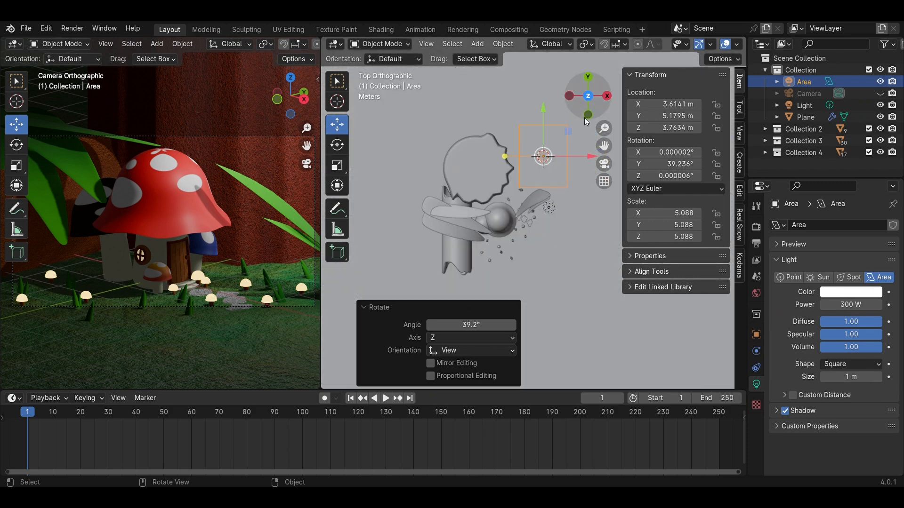
pyautogui.press('r')
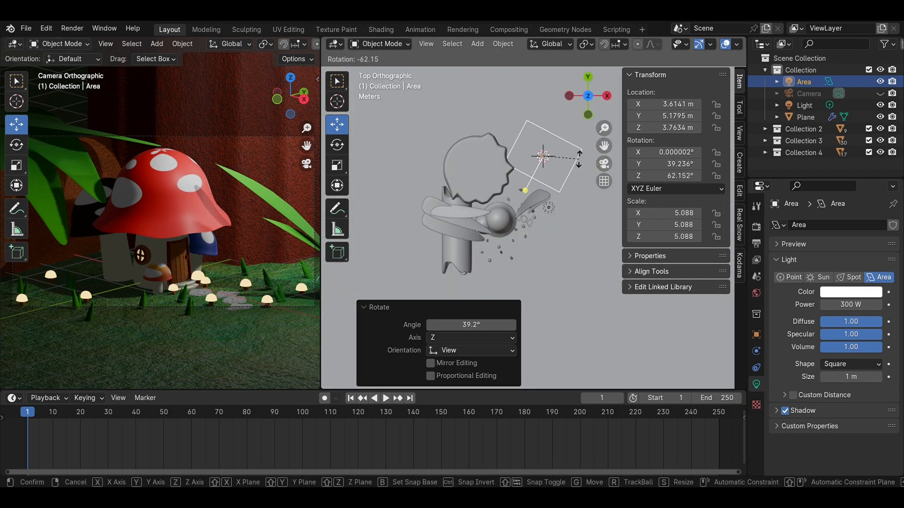
pyautogui.click(581, 165)
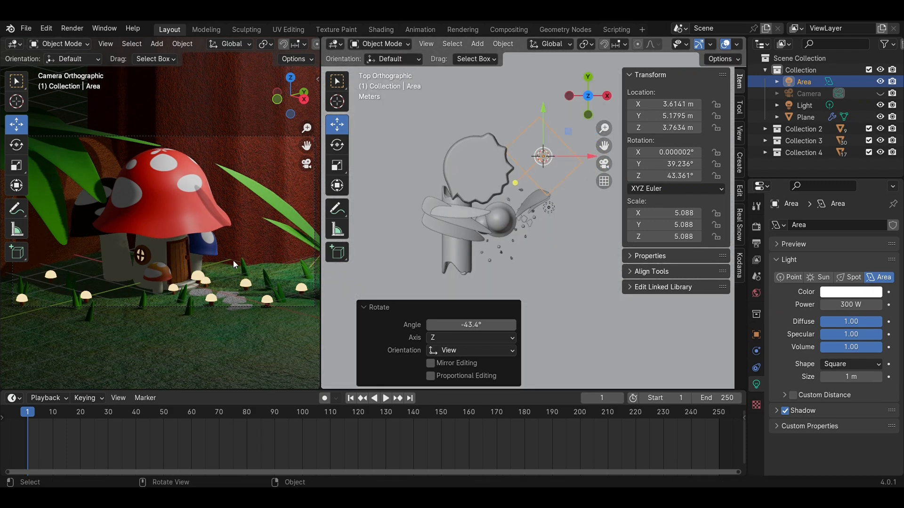
pyautogui.hotkey('ctrl', 's')
pyautogui.scroll(-1, 235, 264)
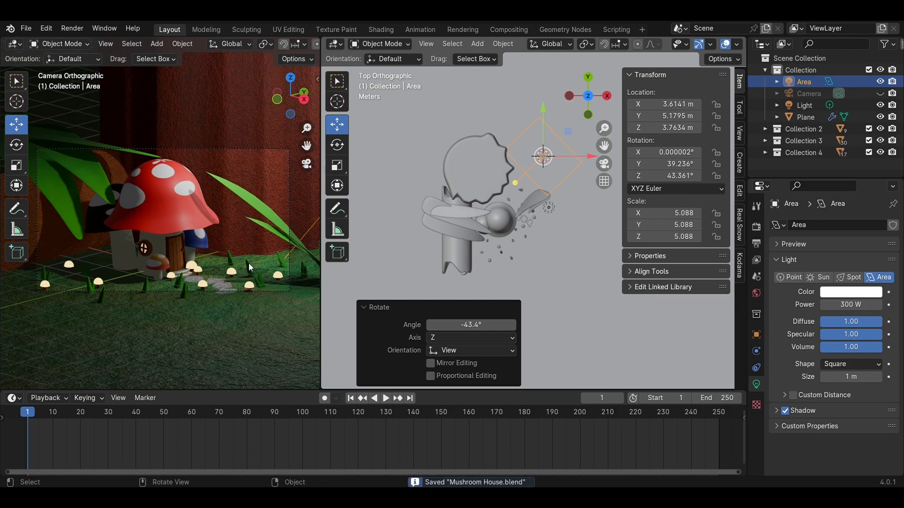
# Step: Duplicate the area light and move the copy along Y to about -4.66 m, in front of the house
pyautogui.hotkey('shift', 'd')
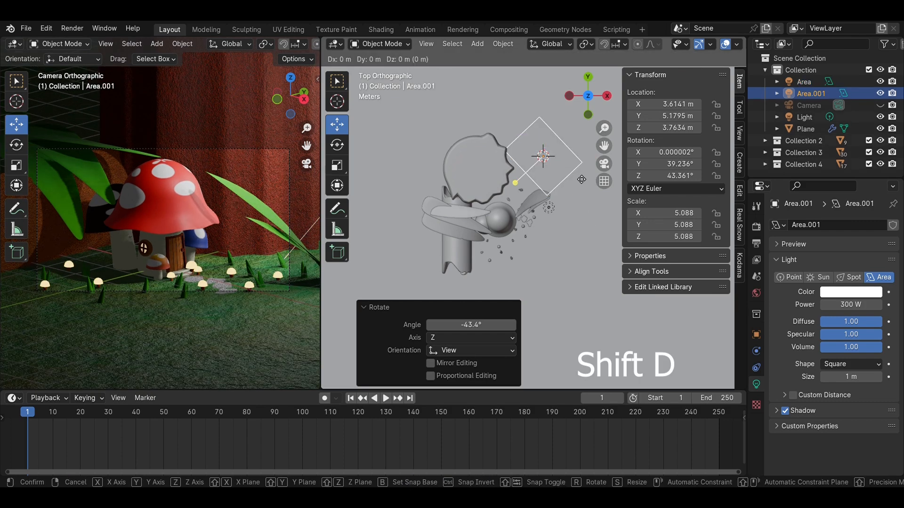
pyautogui.press('y')
pyautogui.click(545, 295)
pyautogui.rightClick(544, 294)
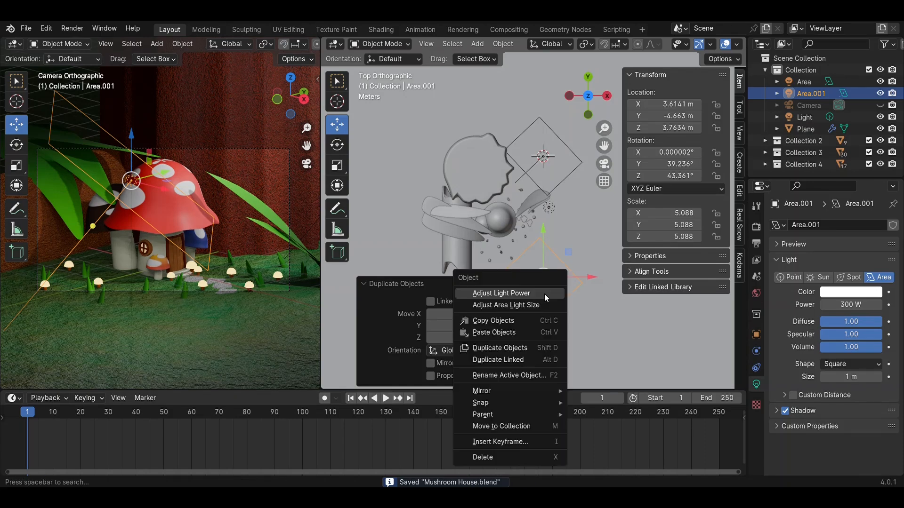
# Step: Mirror the duplicated area light along global Y and move it along Y to about -9.16 m
pyautogui.moveTo(535, 394)
pyautogui.click(612, 352)
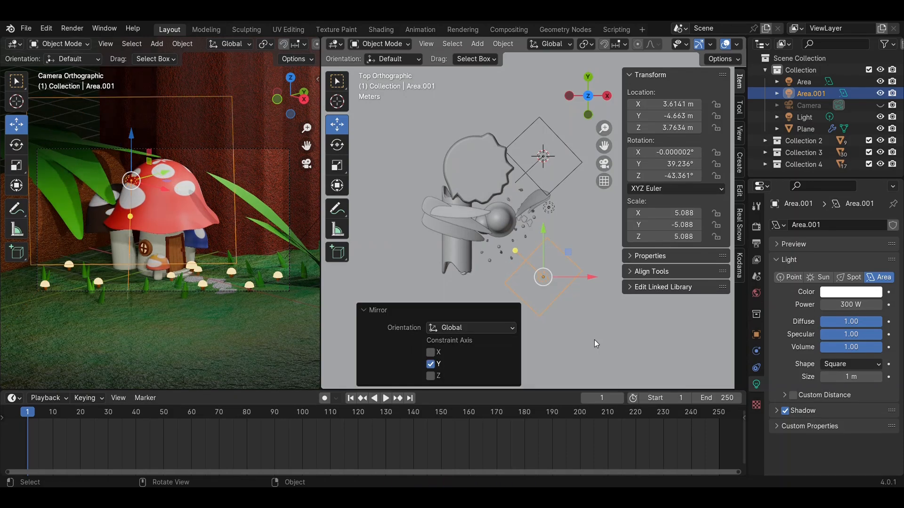
pyautogui.press('g')
pyautogui.press('y')
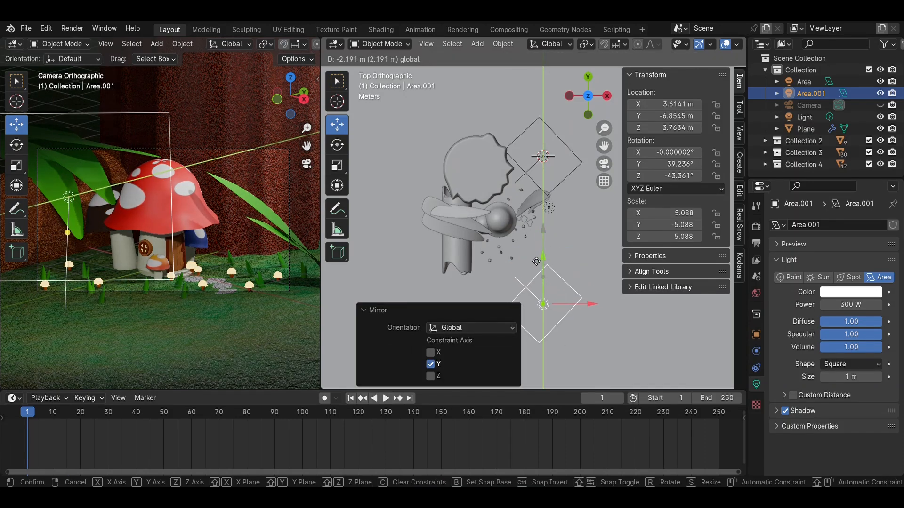
pyautogui.click(586, 327)
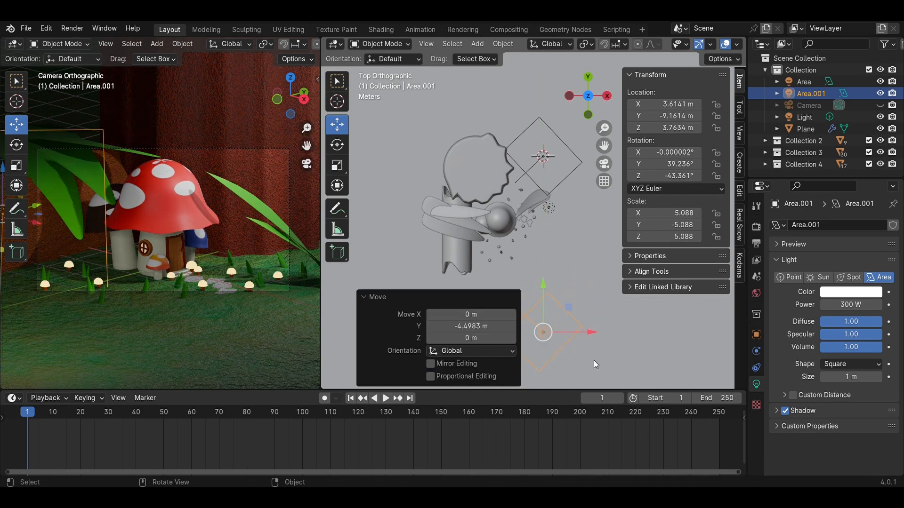
# Step: Aim the mirrored light at the house by rotating it about 30.6° in top view and -12.8° in perspective, and save the file
pyautogui.press('r')
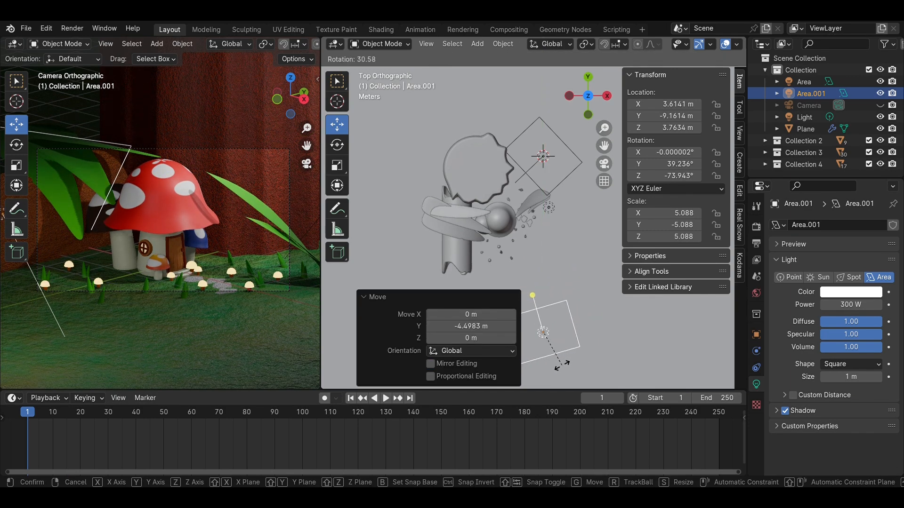
pyautogui.click(561, 365)
pyautogui.moveTo(561, 362); pyautogui.dragTo(544, 227, button='middle')
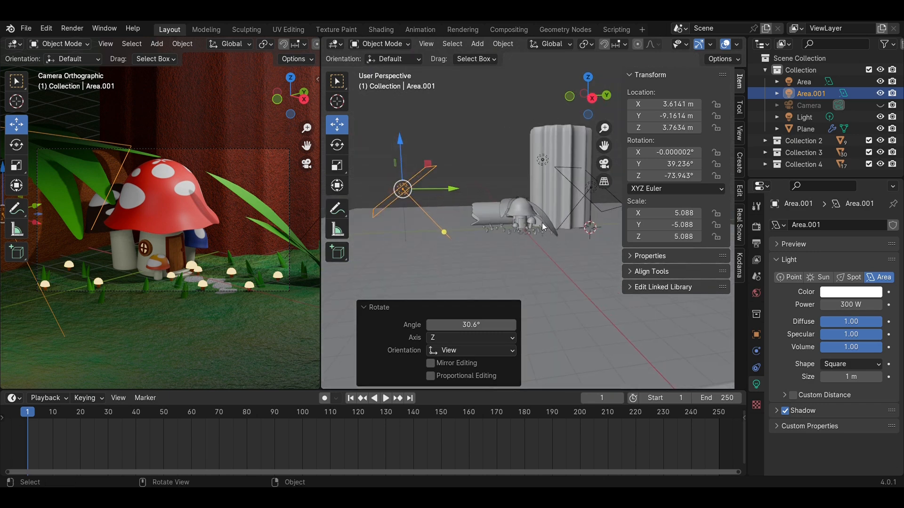
pyautogui.press('r')
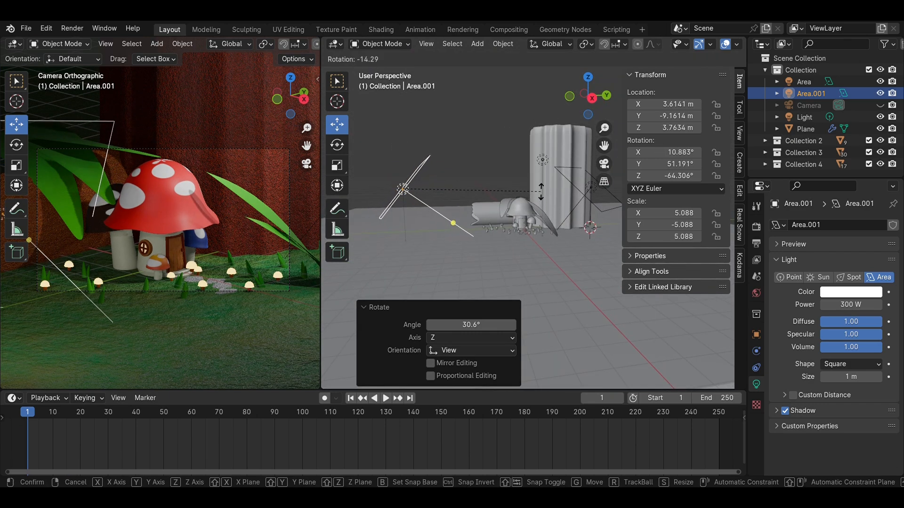
pyautogui.click(529, 211)
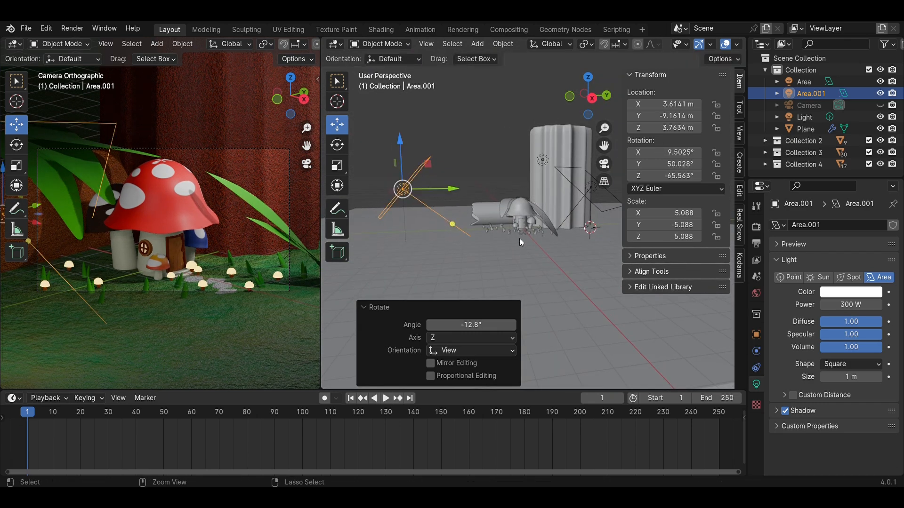
pyautogui.hotkey('ctrl', 's')
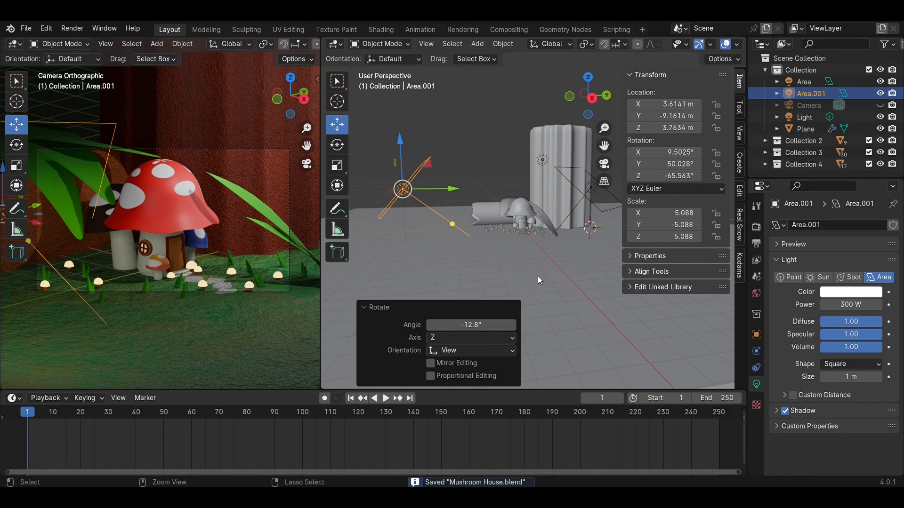
# Step: Switch the render engine to Cycles with maximum samples of 24 for the viewport and 32 for rendering, and save
pyautogui.click(756, 227)
pyautogui.click(859, 225)
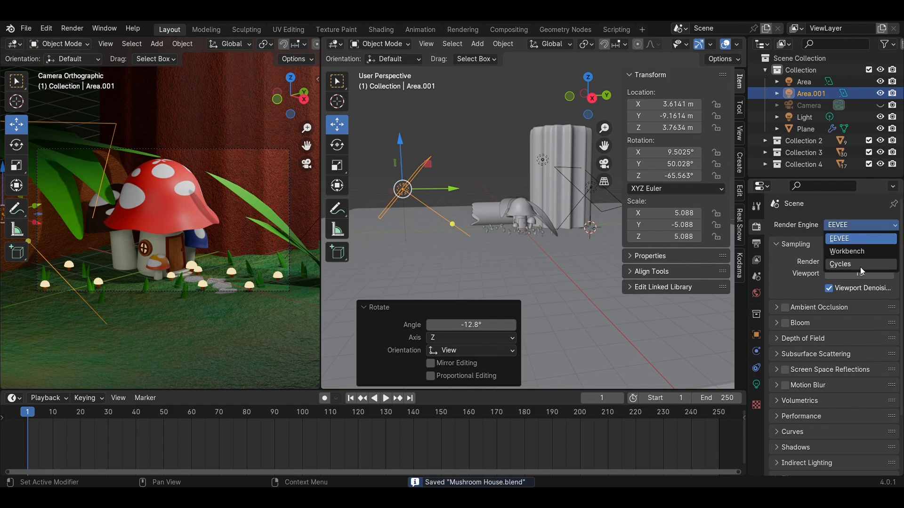
pyautogui.click(860, 268)
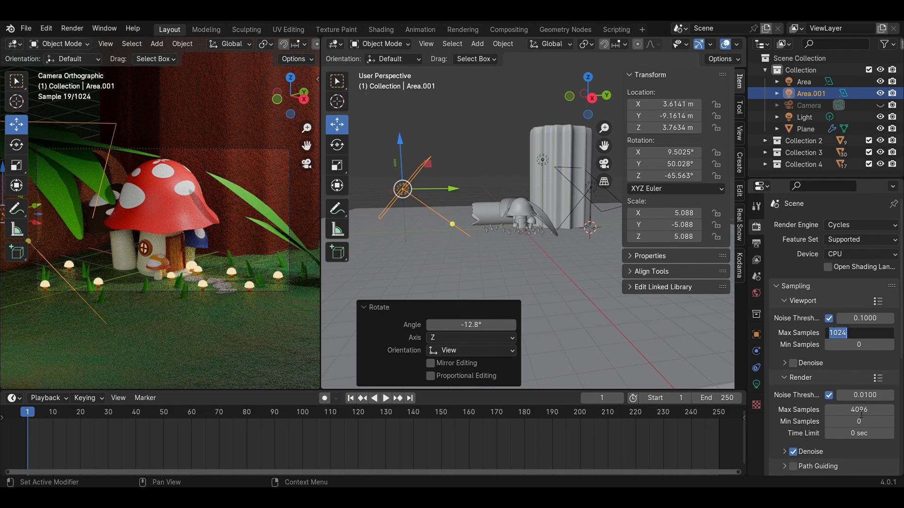
pyautogui.write('24')
pyautogui.press('Return')
pyautogui.write('32')
pyautogui.press('Return')
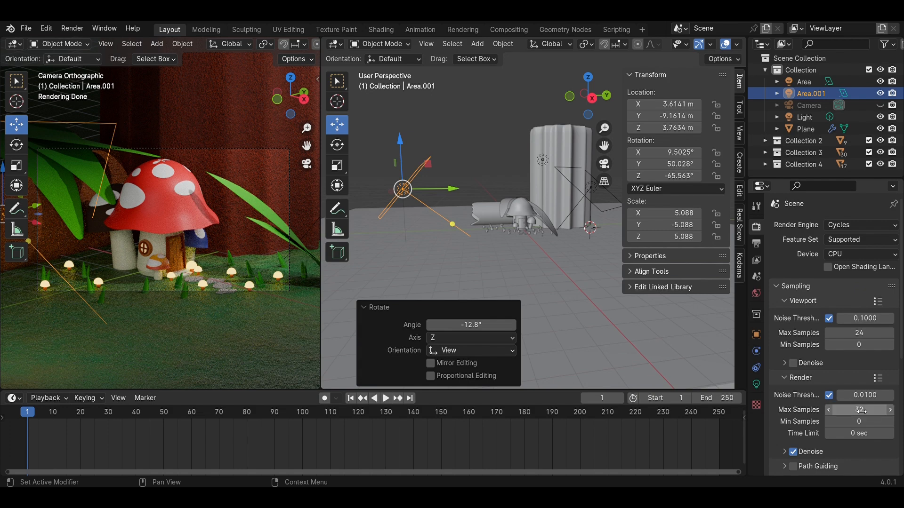
pyautogui.hotkey('ctrl', 's')
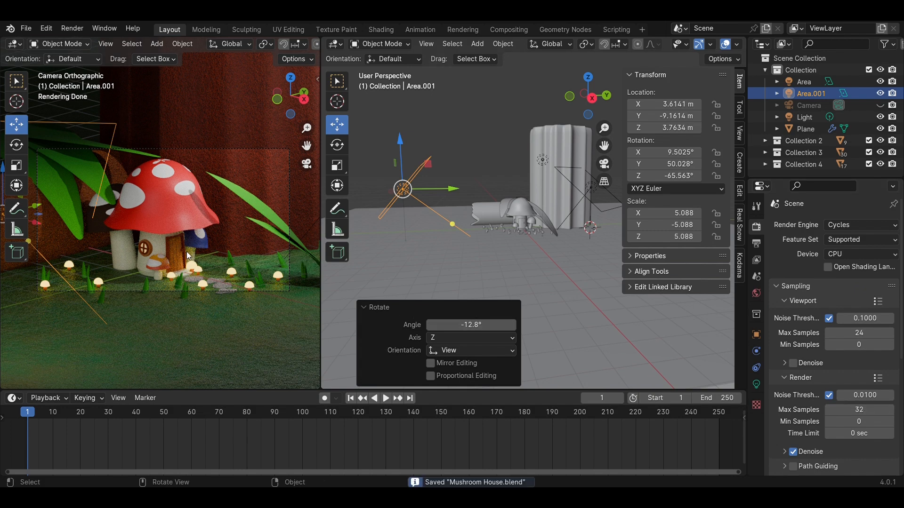
# Step: Try the EEVEE render engine on the camera view and undo the switch
pyautogui.click(850, 225)
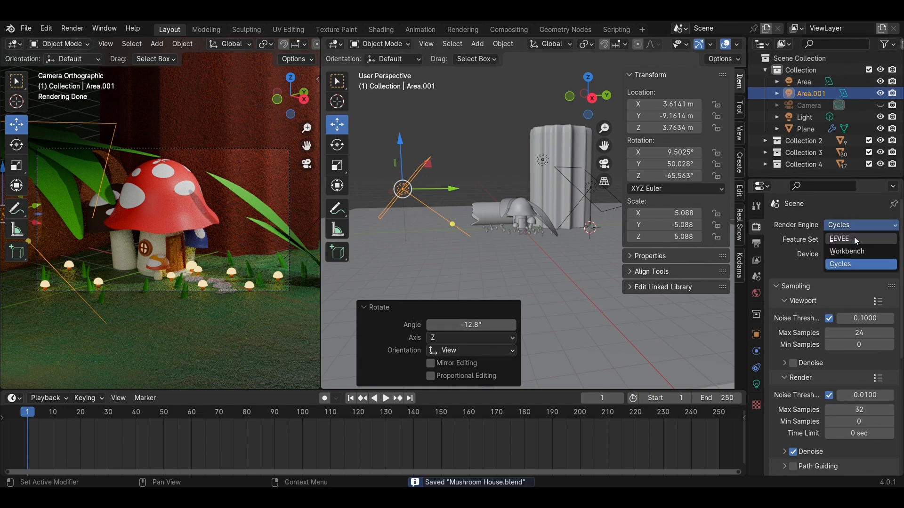
pyautogui.click(852, 239)
pyautogui.scroll(1, 229, 230)
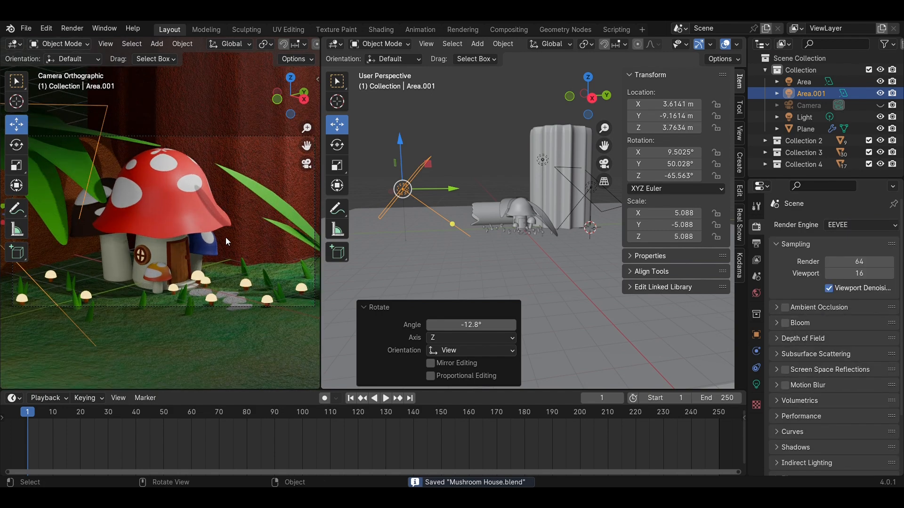
pyautogui.click(592, 98)
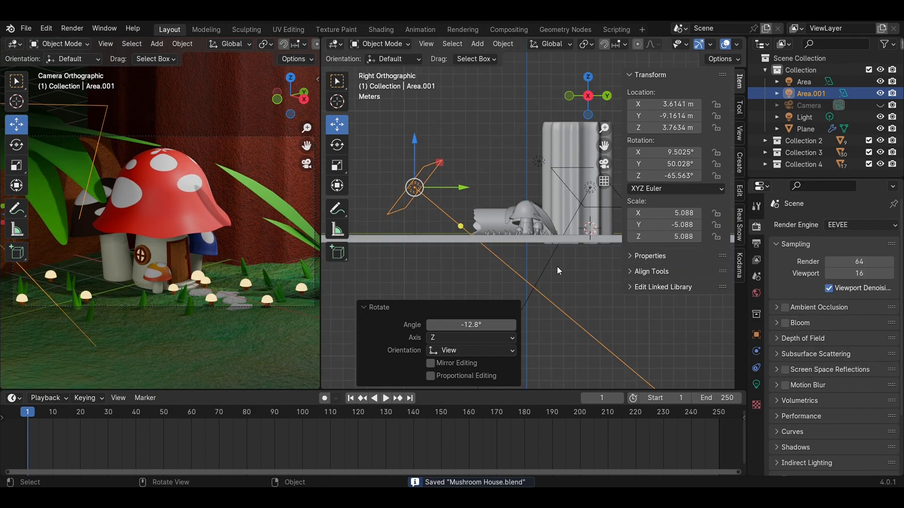
pyautogui.hotkey('ctrl', 's')
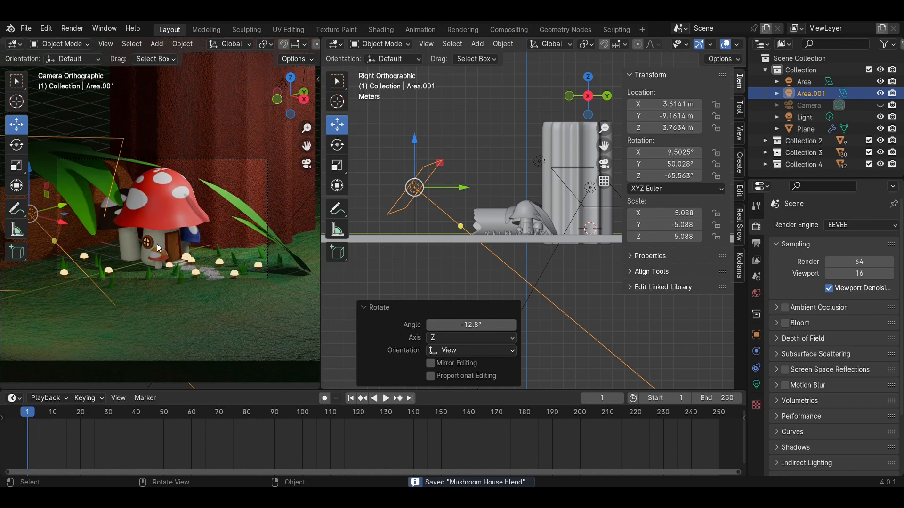
pyautogui.scroll(-1, 165, 254)
pyautogui.hotkey('ctrl', 'z')
# Step: Add a third area light in the top view and shift it along Y
pyautogui.press('KP_7')
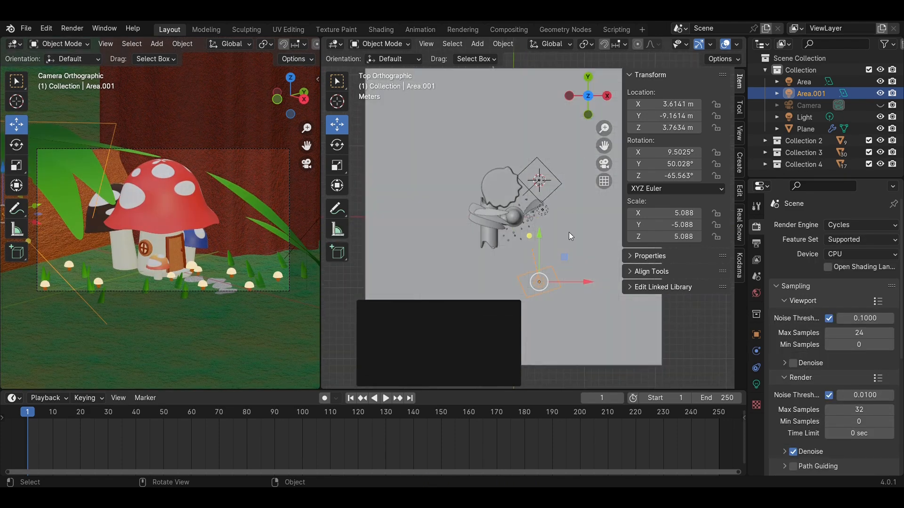
pyautogui.hotkey('shift', 'a')
pyautogui.moveTo(520, 234)
pyautogui.click(562, 270)
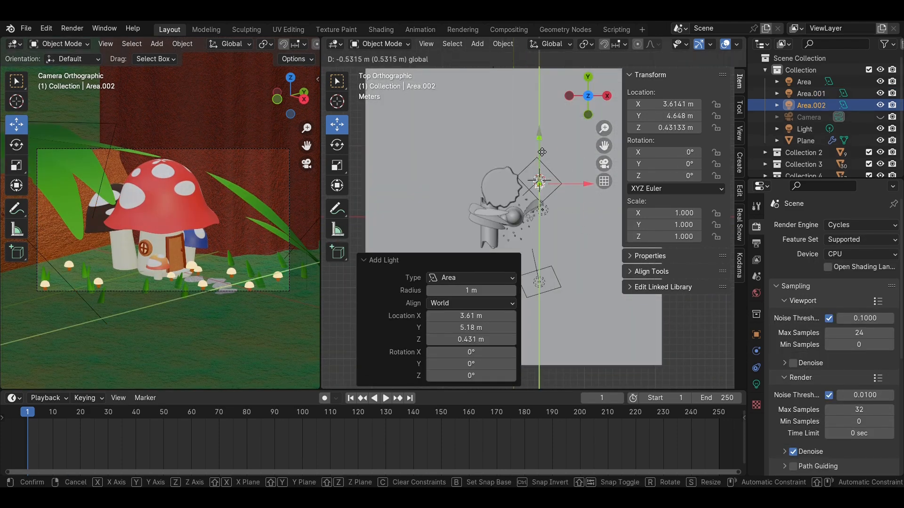
pyautogui.moveTo(540, 137); pyautogui.dragTo(541, 177)
# Step: Scale the new area light to about 3.88 and move it behind the log, near X -6.95 m and Z 4.53 m
pyautogui.press('s')
pyautogui.click(608, 247)
pyautogui.moveTo(586, 221); pyautogui.dragTo(512, 221)
pyautogui.moveTo(466, 181); pyautogui.dragTo(450, 152)
pyautogui.press('s')
pyautogui.click(520, 188)
pyautogui.click(591, 116)
# Step: Set the new area light's power to 200 W
pyautogui.click(757, 384)
pyautogui.click(844, 311)
pyautogui.write('200')
pyautogui.press('Return')
# Step: Rotate the new light to about -50° around Y and -16° around Z, and move it along Y to about 2.43 m
pyautogui.press('r')
pyautogui.click(567, 97)
pyautogui.click(588, 77)
pyautogui.press('r')
pyautogui.moveTo(453, 148)
pyautogui.mouseDown()
pyautogui.moveTo(452, 160)
pyautogui.moveTo(451, 152)
pyautogui.mouseUp()
pyautogui.click(464, 163)
# Step: Display the camera view in rendered shading, set the render engine to EEVEE, and save the file
pyautogui.press('z')
pyautogui.click(170, 139)
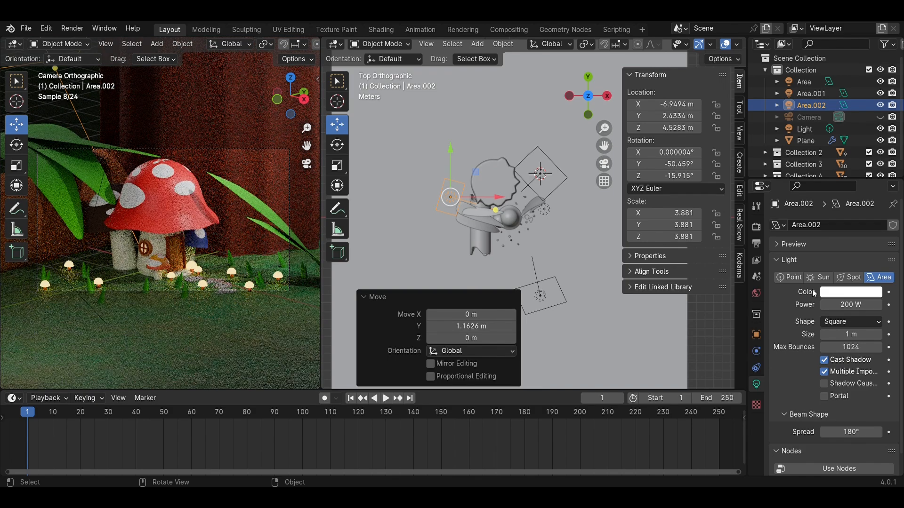
pyautogui.click(756, 226)
pyautogui.click(876, 225)
pyautogui.click(874, 238)
pyautogui.hotkey('ctrl', 's')
# Step: Move the large leaf beside the house along Y to about 2.48 m in the right view
pyautogui.moveTo(550, 267); pyautogui.dragTo(443, 195, button='middle')
pyautogui.scroll(1, 518, 173)
pyautogui.click(601, 103)
pyautogui.scroll(3, 480, 202)
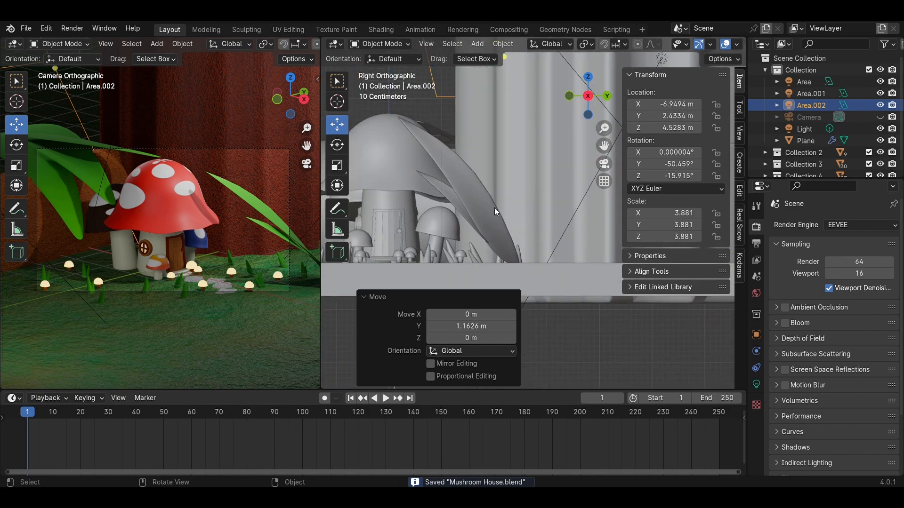
pyautogui.click(494, 208)
pyautogui.press('g')
pyautogui.press('y')
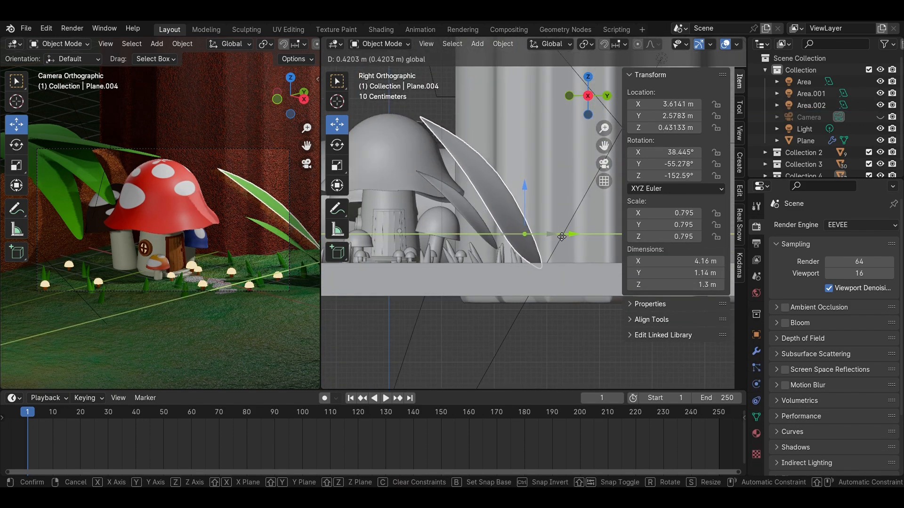
pyautogui.moveTo(553, 240); pyautogui.dragTo(552, 241)
pyautogui.click(553, 348)
# Step: Rotate the smaller leaf about 7.5° in the view, lower it about 0.07 m along Z, and save the file
pyautogui.moveTo(554, 316); pyautogui.dragTo(643, 301, button='middle')
pyautogui.scroll(-5, 569, 260)
pyautogui.moveTo(522, 246); pyautogui.dragTo(491, 281, button='middle')
pyautogui.click(537, 234)
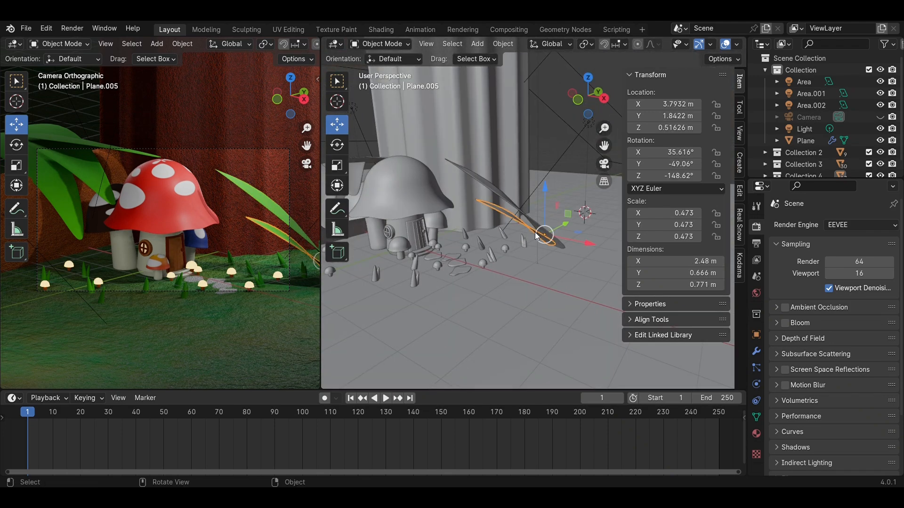
pyautogui.press('r')
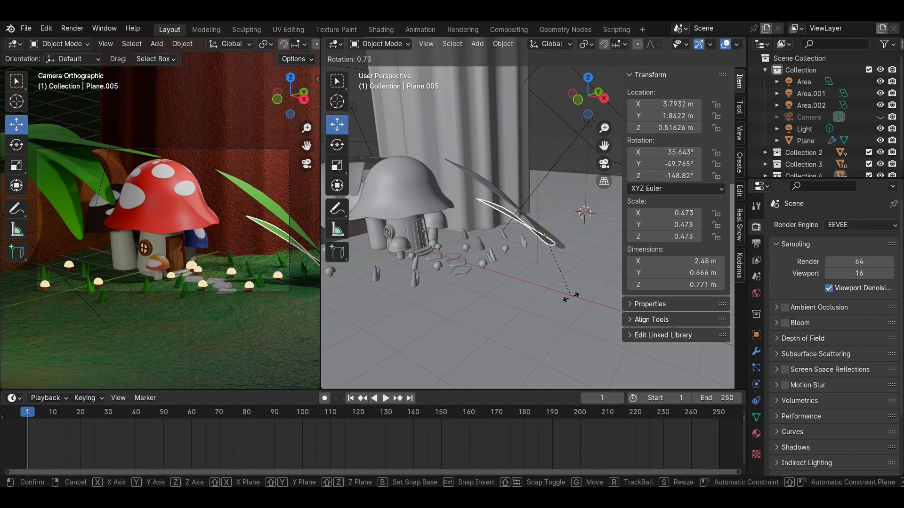
pyautogui.click(560, 283)
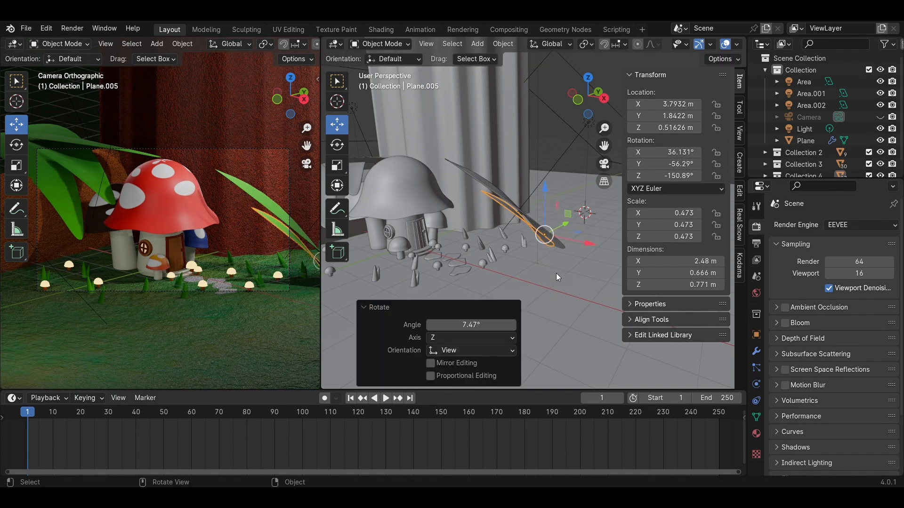
pyautogui.press('g')
pyautogui.press('z')
pyautogui.click(513, 232)
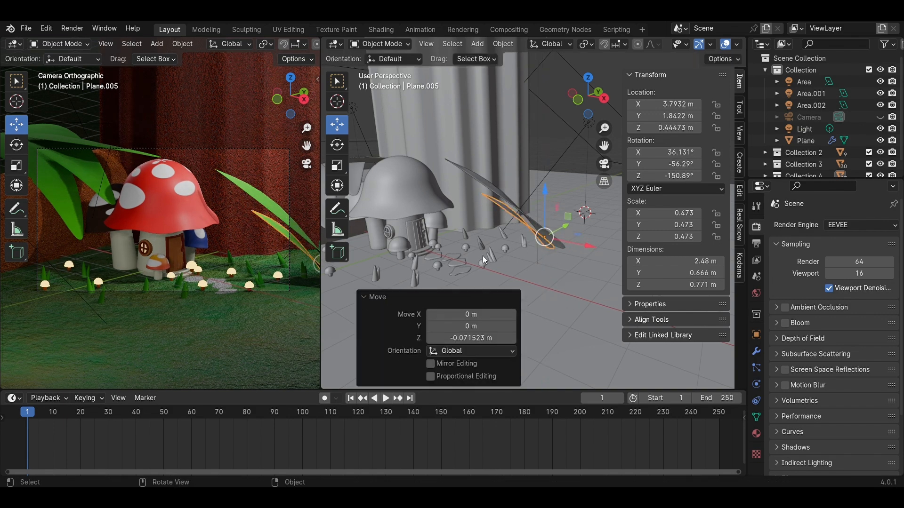
pyautogui.hotkey('ctrl', 's')
# Step: Add a plane mesh to Collection 4
pyautogui.scroll(-3, 235, 261)
pyautogui.click(550, 143)
pyautogui.moveTo(550, 143); pyautogui.dragTo(535, 279, button='middle')
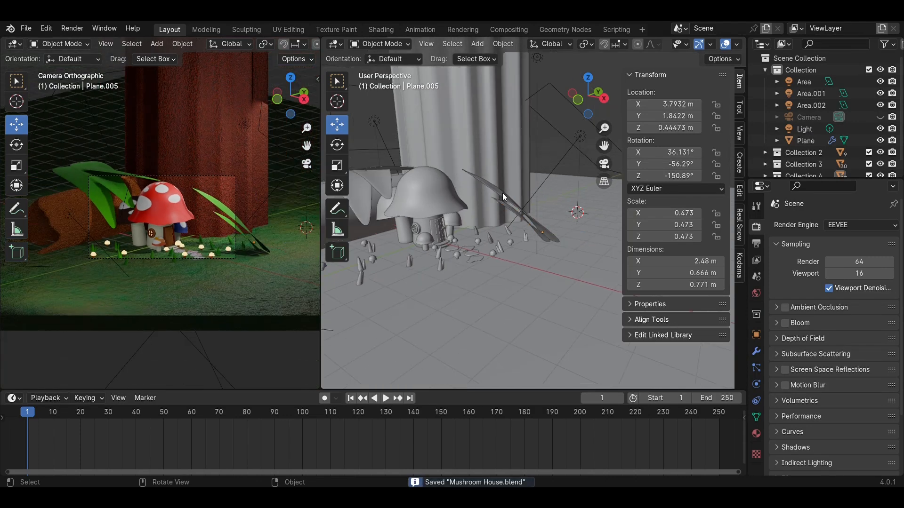
pyautogui.scroll(-1, 769, 160)
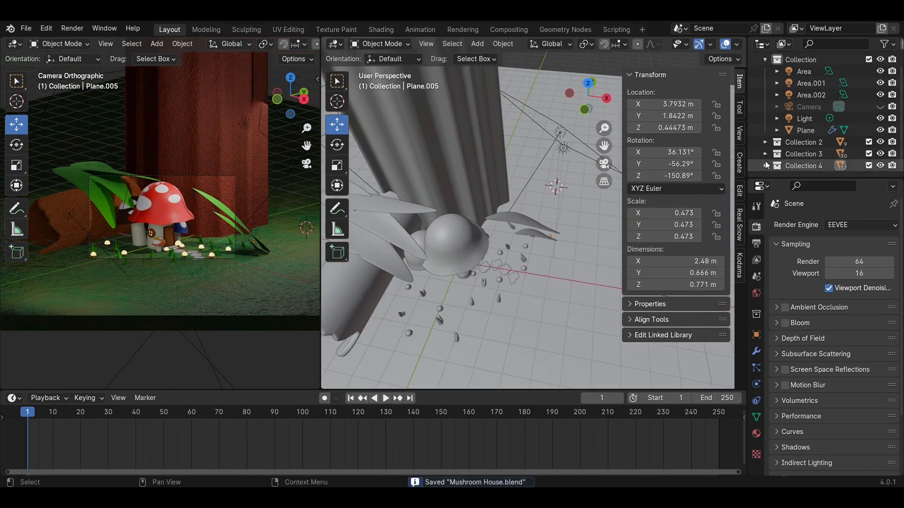
pyautogui.click(771, 165)
pyautogui.moveTo(564, 232); pyautogui.dragTo(512, 224, button='middle')
pyautogui.scroll(3, 512, 224)
pyautogui.hotkey('shift', 'a')
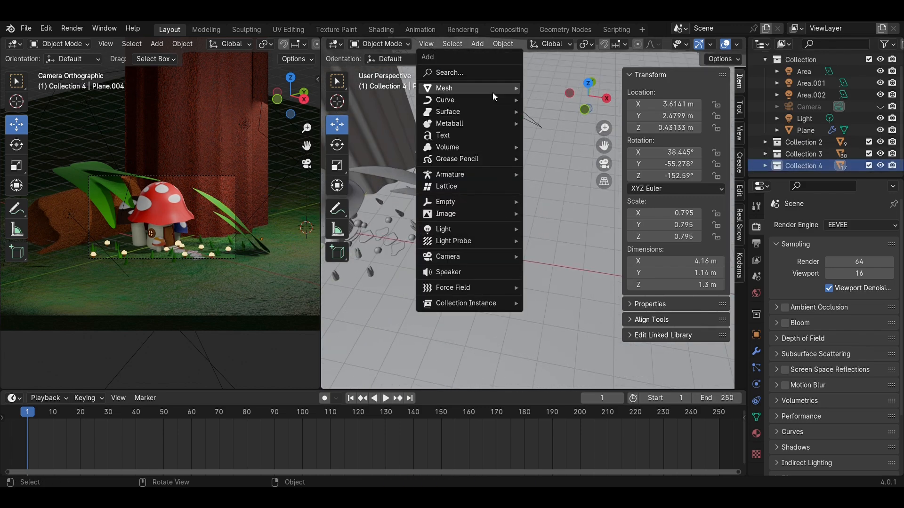
pyautogui.moveTo(492, 89)
pyautogui.click(559, 91)
pyautogui.scroll(-3, 540, 211)
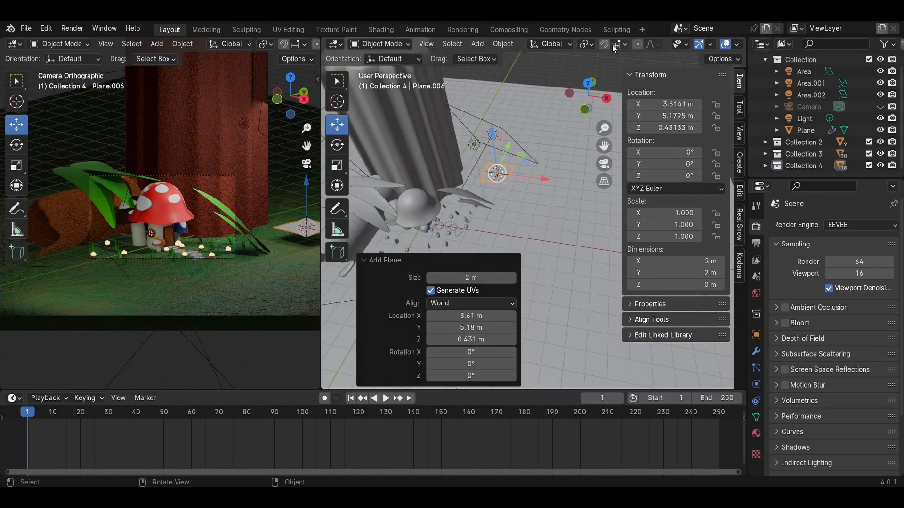
# Step: Scale the new plane to about 0.527, shift it along Y, and stretch it along X into a long strip
pyautogui.click(589, 85)
pyautogui.press('s')
pyautogui.click(533, 183)
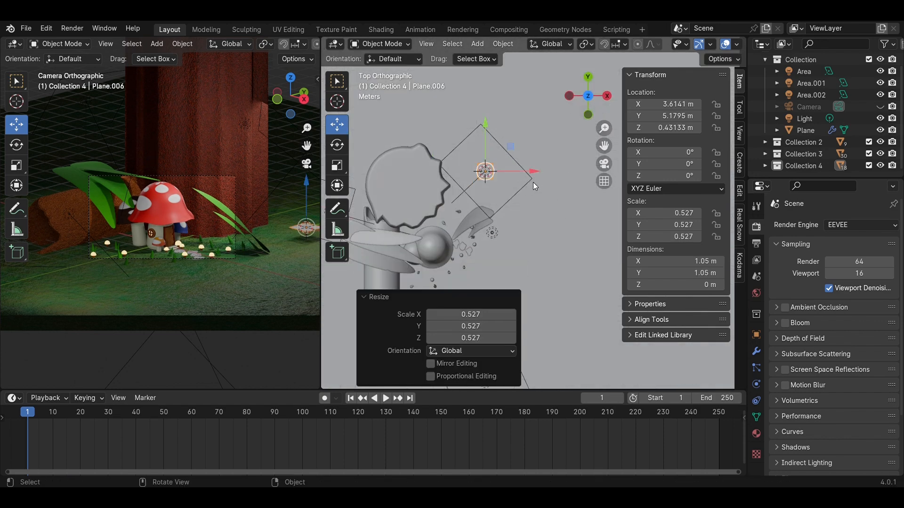
pyautogui.moveTo(484, 128); pyautogui.dragTo(604, 178)
pyautogui.scroll(3, 524, 182)
pyautogui.click(335, 165)
pyautogui.moveTo(589, 178); pyautogui.dragTo(515, 188, button='middle')
# Step: Open the strip for mesh editing with edge selection, and hide the ground plane
pyautogui.press('Tab')
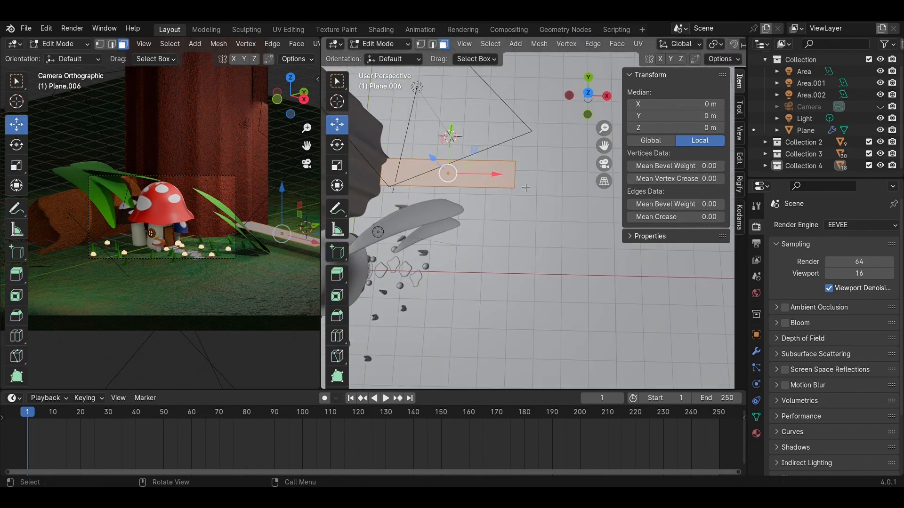
pyautogui.click(880, 130)
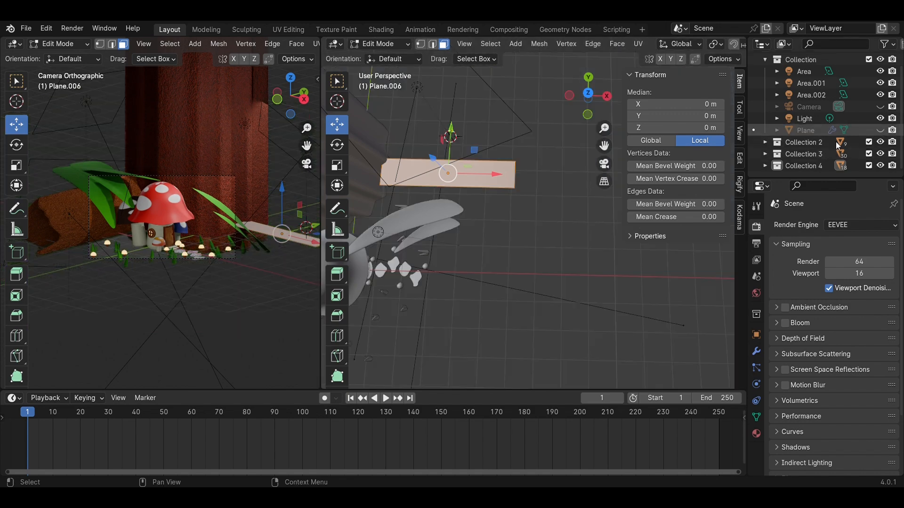
pyautogui.press('2')
pyautogui.moveTo(585, 216); pyautogui.dragTo(511, 146)
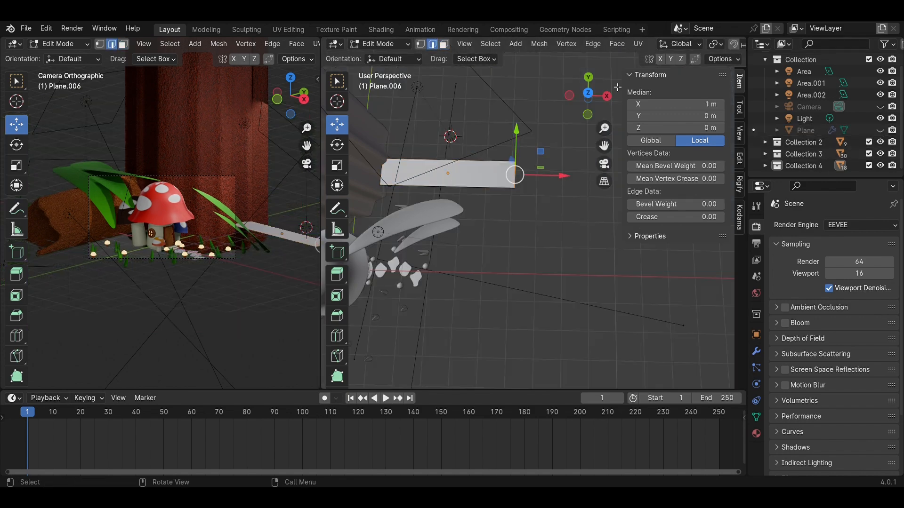
# Step: Taper the strip in top view by scaling its short edge nearest the tree trunk to about 0.197 along Y
pyautogui.click(587, 93)
pyautogui.click(391, 181)
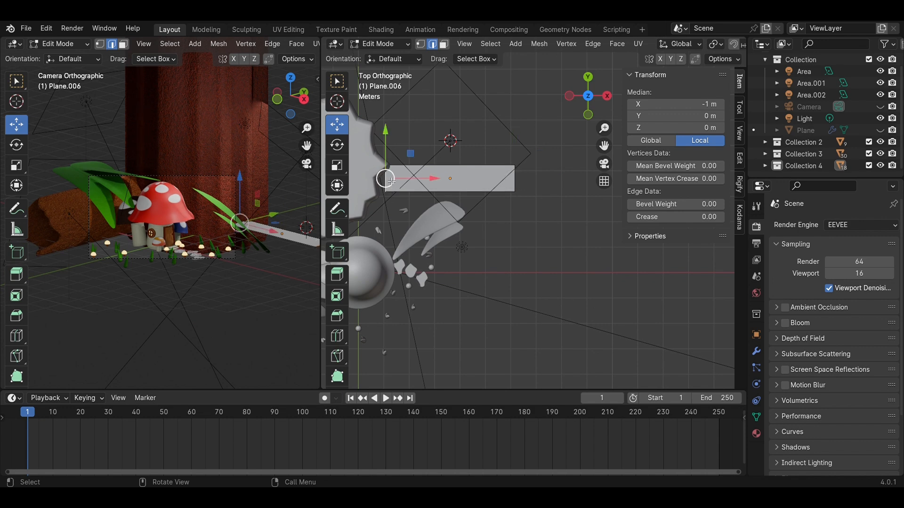
pyautogui.click(336, 166)
pyautogui.moveTo(385, 132); pyautogui.dragTo(380, 171)
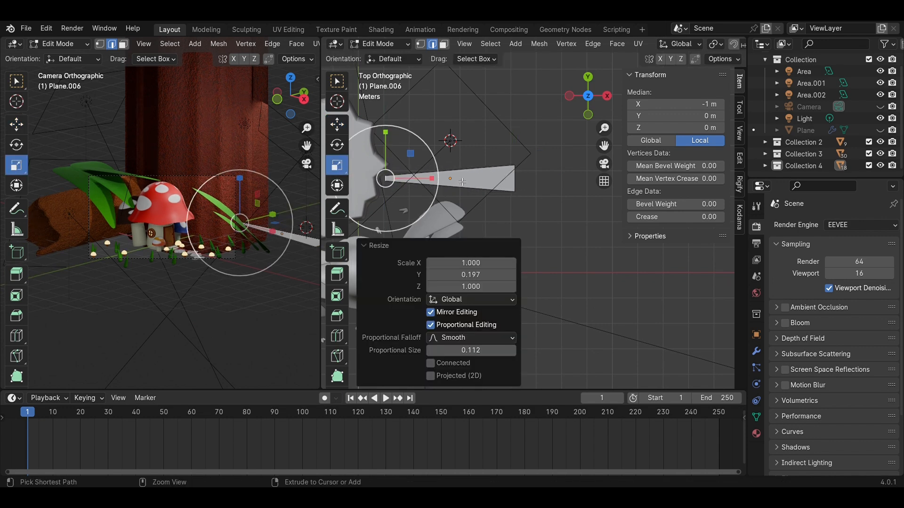
# Step: Add a single edge loop across the middle of the tapered strip
pyautogui.hotkey('ctrl', 'r')
pyautogui.doubleClick(462, 181)
pyautogui.click(558, 220)
pyautogui.moveTo(558, 221); pyautogui.dragTo(530, 182, button='middle')
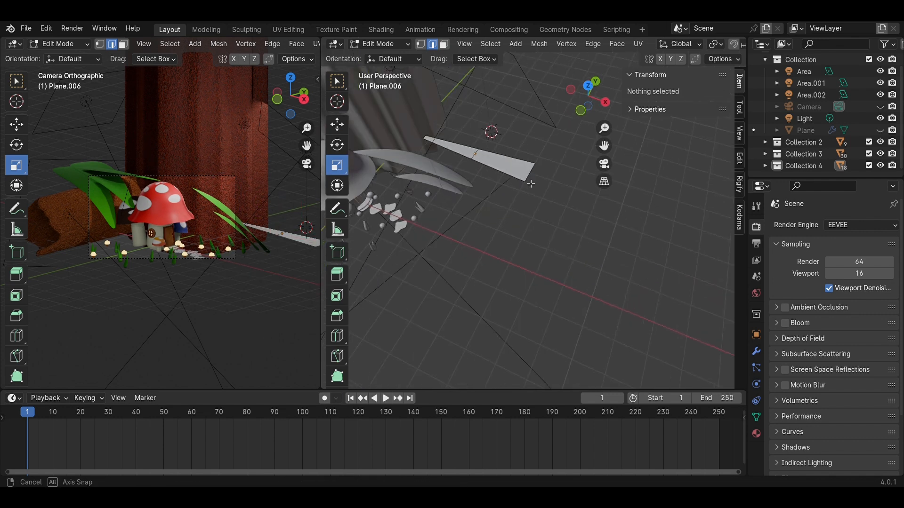
# Step: Return to object editing and tilt the strip in front view to about 39° around Y
pyautogui.press('Tab')
pyautogui.click(582, 111)
pyautogui.write('r')
pyautogui.write('90')
pyautogui.press('Return')
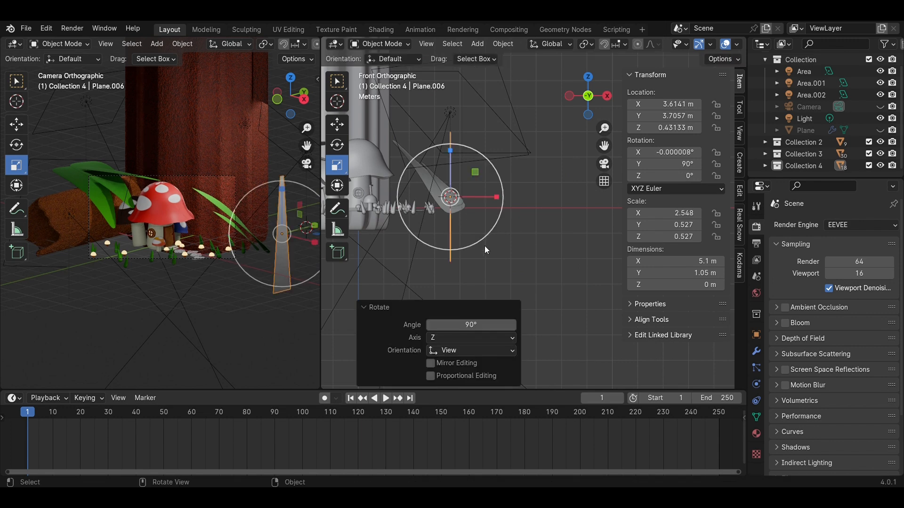
pyautogui.press('r')
pyautogui.click(544, 145)
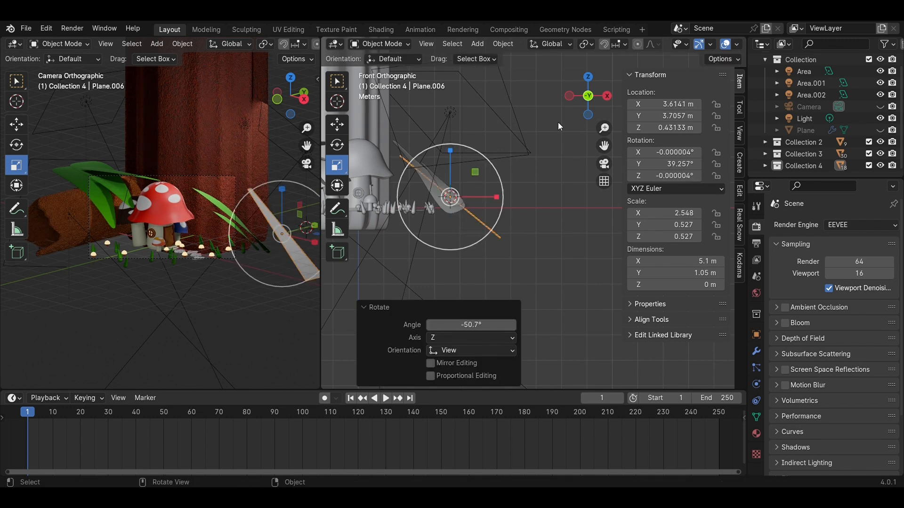
# Step: In top view, rotate the strip to about 43° around Z and move it to about X 1.95 m, Y 4.08 m
pyautogui.click(588, 77)
pyautogui.press('r')
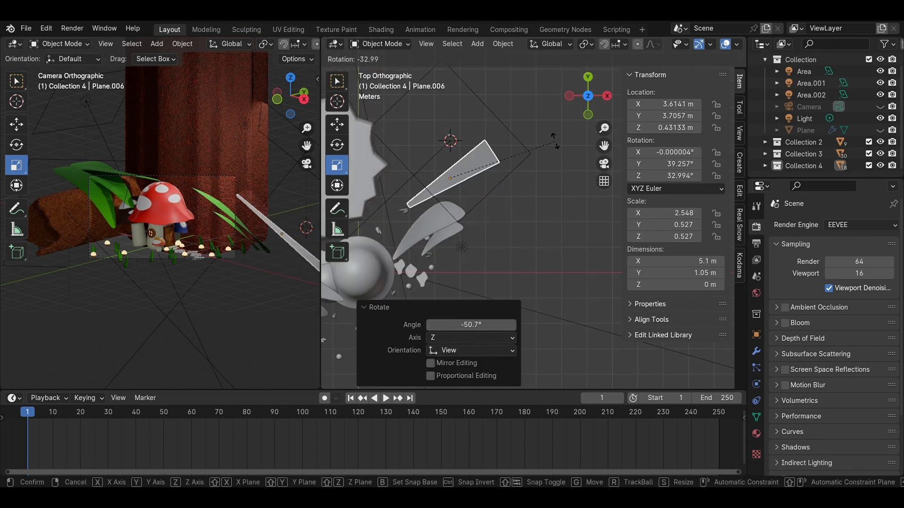
pyautogui.click(515, 151)
pyautogui.click(335, 131)
pyautogui.moveTo(504, 186); pyautogui.dragTo(462, 189)
pyautogui.moveTo(411, 134)
pyautogui.mouseDown()
pyautogui.moveTo(417, 197)
pyautogui.moveTo(417, 132)
pyautogui.mouseUp()
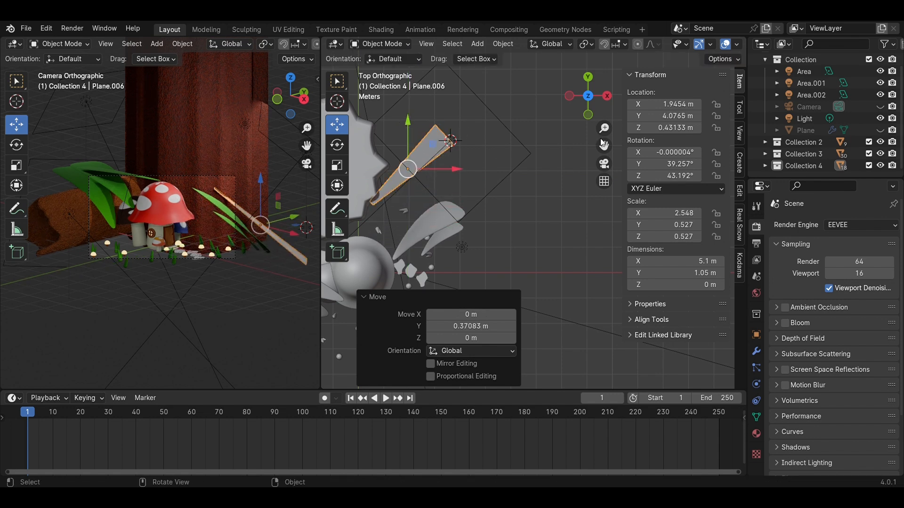
# Step: Shift the strip along Y to about 3.13 m and raise it by about 0.49 m along Z
pyautogui.click(589, 117)
pyautogui.moveTo(494, 165); pyautogui.dragTo(483, 201, button='middle')
pyautogui.press('Tab')
pyautogui.moveTo(443, 174); pyautogui.dragTo(426, 169, button='middle')
pyautogui.press('Tab')
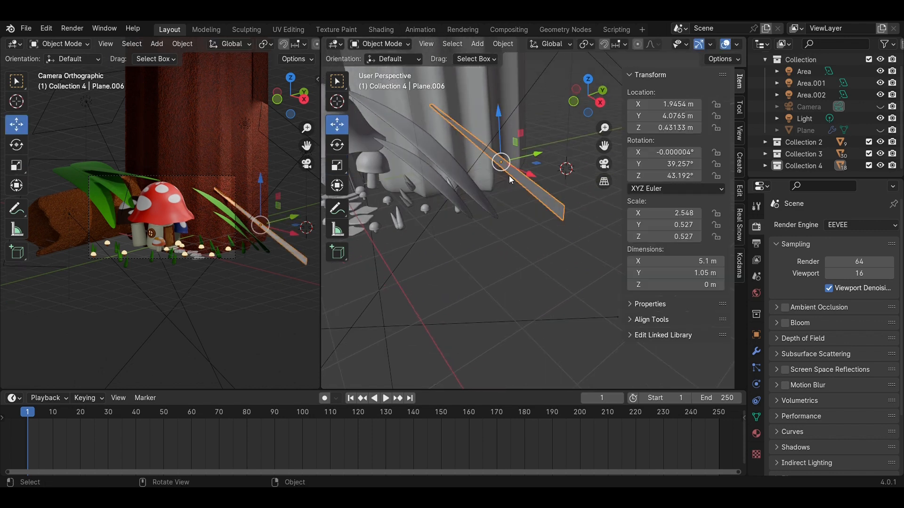
pyautogui.moveTo(484, 131); pyautogui.dragTo(556, 168, button='middle')
pyautogui.moveTo(555, 168); pyautogui.dragTo(543, 169)
pyautogui.moveTo(503, 142); pyautogui.dragTo(502, 122)
pyautogui.click(503, 126)
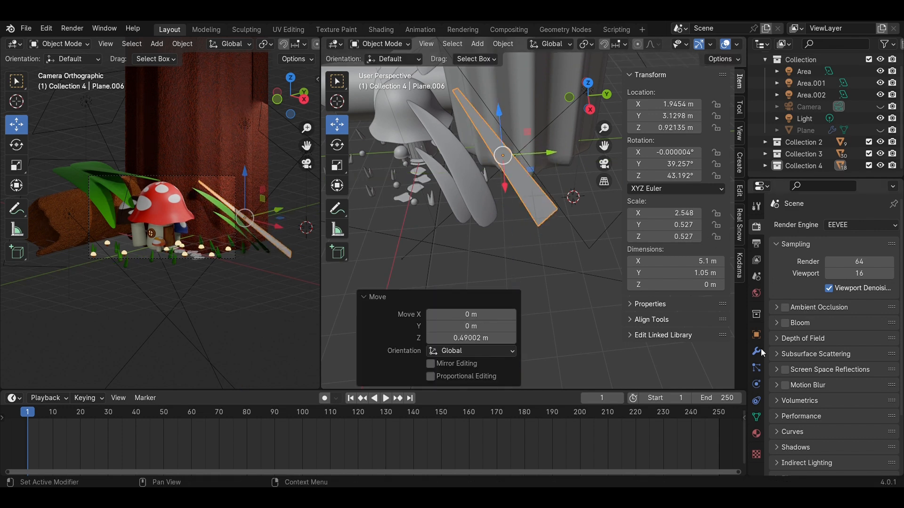
# Step: Add a Solidify modifier with a small thickness and a Bevel modifier to the strip
pyautogui.click(756, 351)
pyautogui.click(814, 225)
pyautogui.moveTo(772, 269)
pyautogui.click(650, 220)
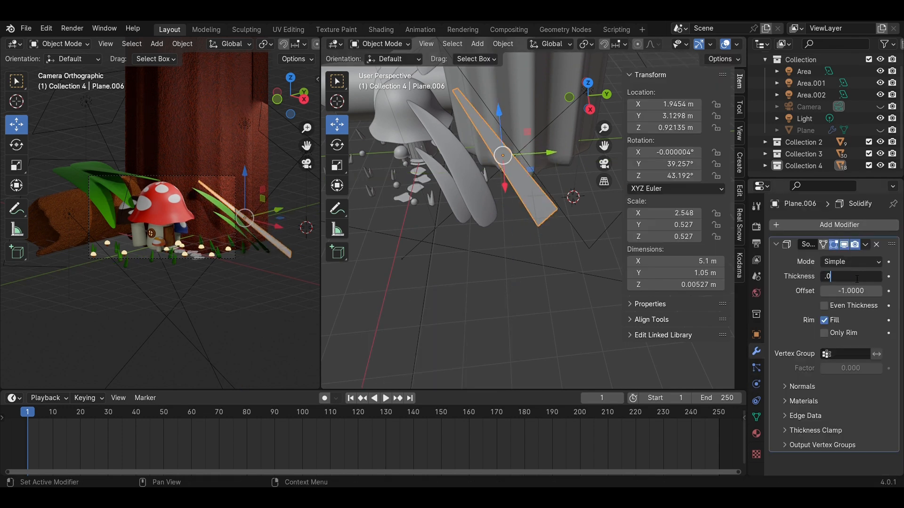
pyautogui.click(837, 224)
pyautogui.moveTo(796, 221)
pyautogui.click(690, 237)
# Step: Add a level 2 Subdivision Surface modifier above the Bevel, and set the bevel amount to 0.5 m with 10 segments
pyautogui.click(833, 225)
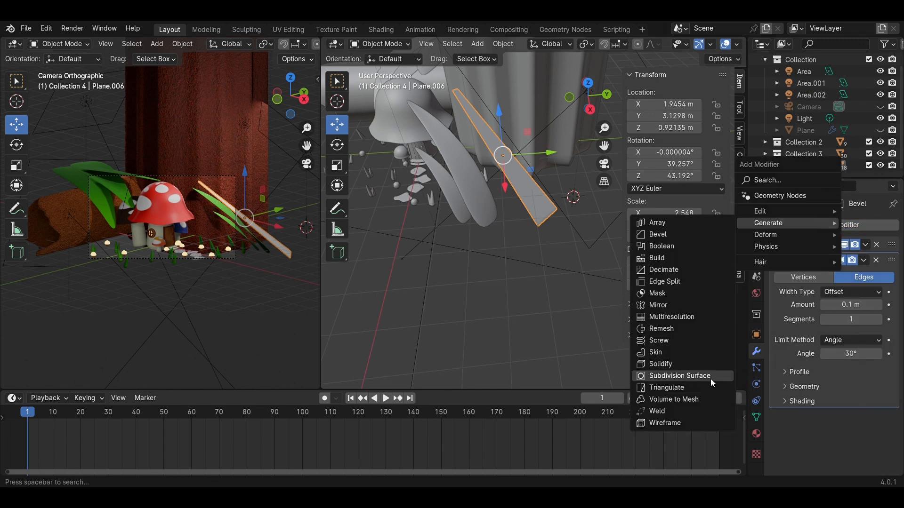
pyautogui.click(710, 378)
pyautogui.moveTo(885, 271); pyautogui.dragTo(884, 262)
pyautogui.scroll(3, 526, 192)
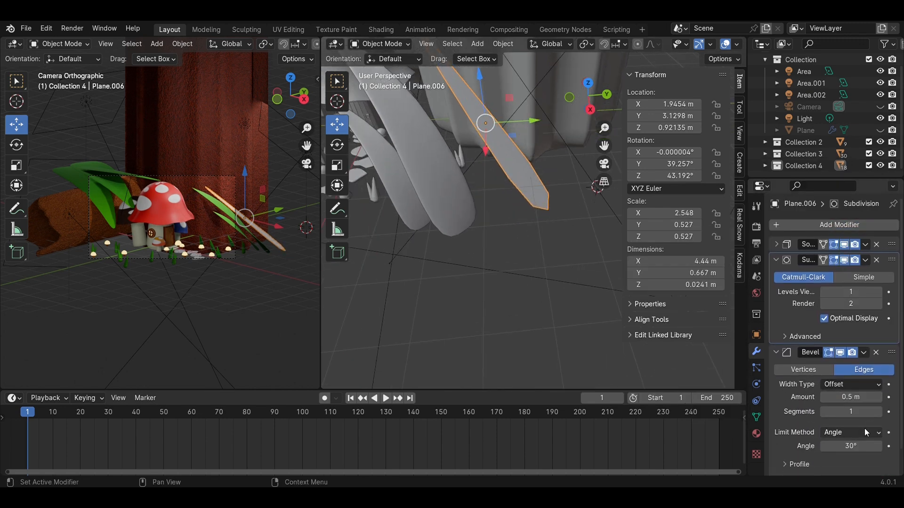
pyautogui.moveTo(531, 246); pyautogui.dragTo(567, 233, button='middle')
pyautogui.scroll(2, 499, 217)
pyautogui.keyDown('shift'); pyautogui.moveTo(456, 202); pyautogui.dragTo(549, 242, button='middle'); pyautogui.keyUp('shift')
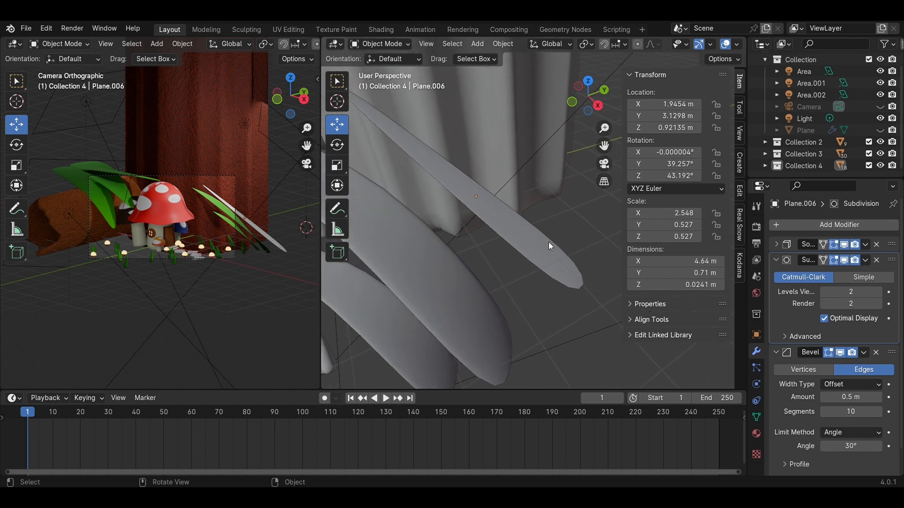
# Step: In right view, move the strip's narrow tip edge about -0.34 m along Y and 0.31 m up along Z
pyautogui.press('Tab')
pyautogui.scroll(-1, 424, 152)
pyautogui.click(365, 102)
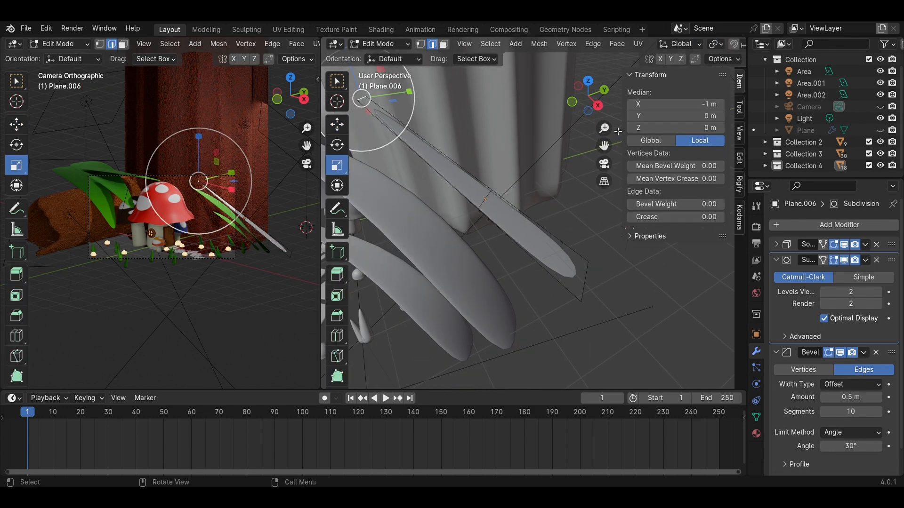
pyautogui.click(598, 105)
pyautogui.click(337, 125)
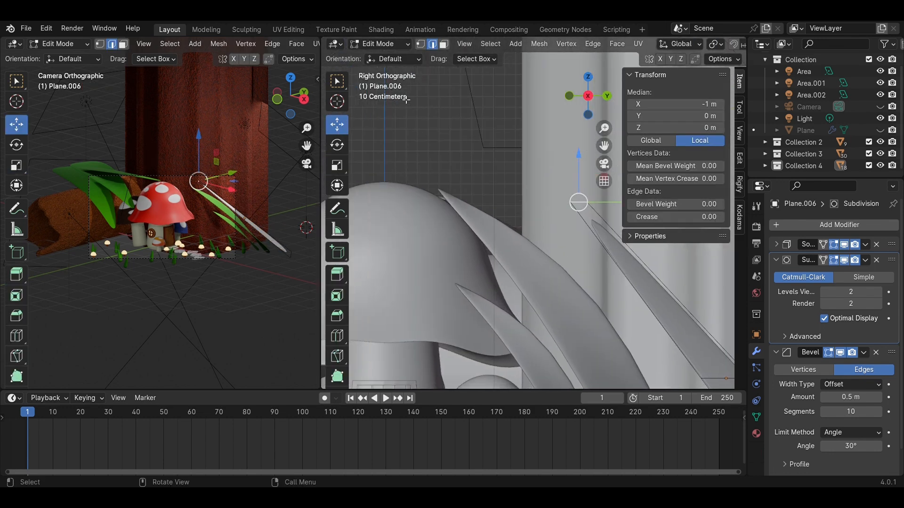
pyautogui.scroll(-5, 569, 47)
pyautogui.moveTo(608, 206); pyautogui.dragTo(569, 207)
pyautogui.scroll(8, 268, 233)
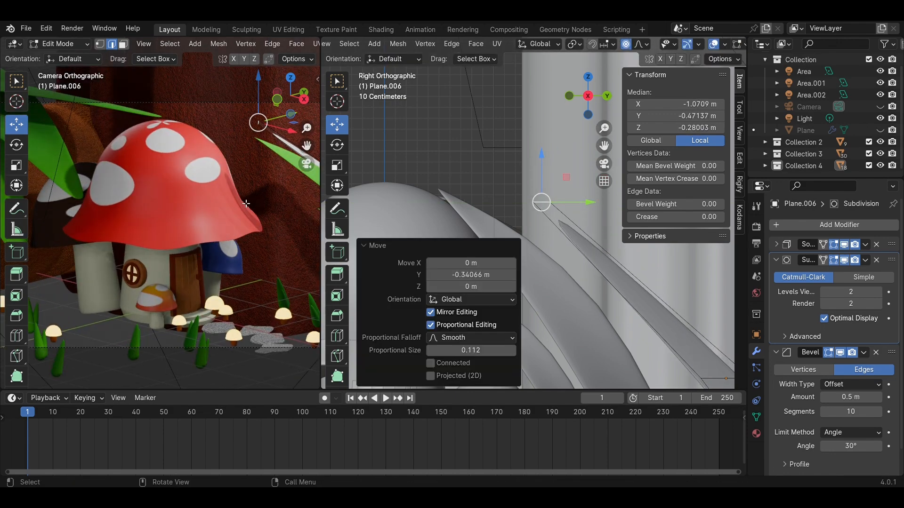
pyautogui.keyDown('shift'); pyautogui.moveTo(269, 233); pyautogui.dragTo(222, 258, button='middle'); pyautogui.keyUp('shift')
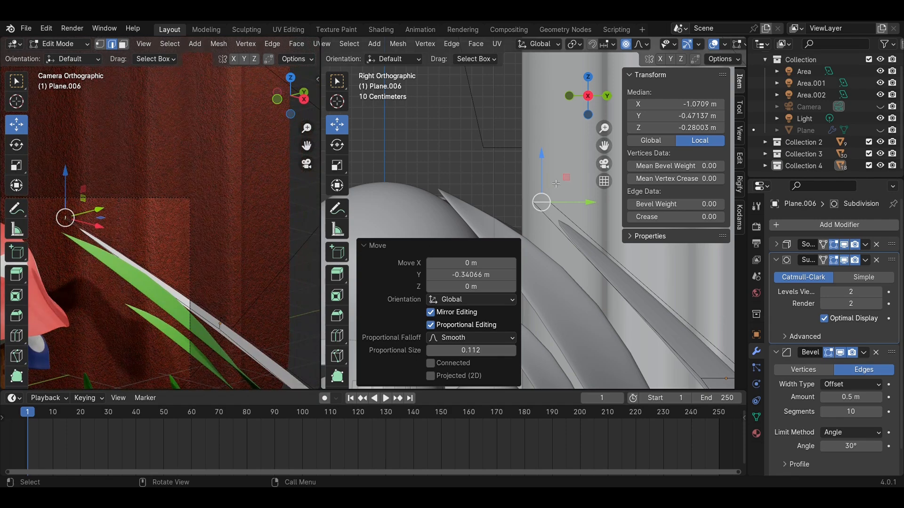
pyautogui.moveTo(543, 177); pyautogui.dragTo(544, 154)
# Step: Raise the strip's middle edge and shift it toward the mushroom to bend the strip into an arched leaf
pyautogui.scroll(-2, 571, 208)
pyautogui.keyDown('shift'); pyautogui.moveTo(643, 306); pyautogui.dragTo(501, 204, button='middle'); pyautogui.keyUp('shift')
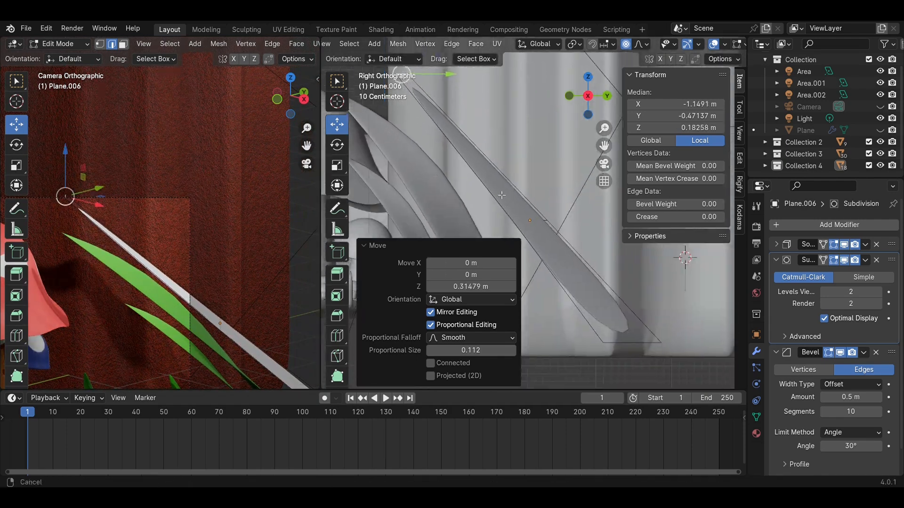
pyautogui.click(543, 225)
pyautogui.moveTo(531, 200); pyautogui.dragTo(510, 108)
pyautogui.moveTo(552, 135); pyautogui.dragTo(530, 118)
# Step: Select the tip edge together with the middle edge and move both about -0.57 m along Y
pyautogui.keyDown('shift'); pyautogui.moveTo(530, 119); pyautogui.dragTo(584, 179, button='middle'); pyautogui.keyUp('shift')
pyautogui.keyDown('shift'); pyautogui.click(485, 155); pyautogui.keyUp('shift')
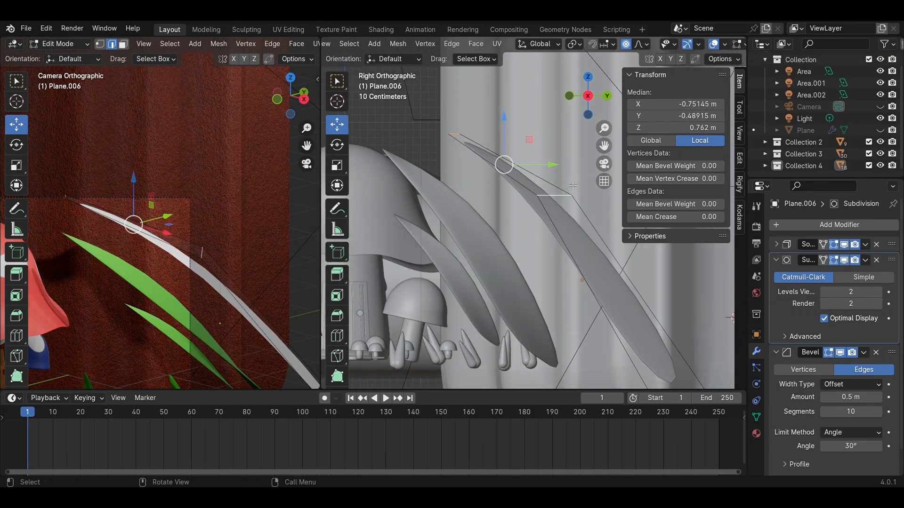
pyautogui.moveTo(539, 164); pyautogui.dragTo(497, 155)
# Step: Shift the leaf's wide base edge along Y toward the bases of the existing leaves, and leave mesh editing
pyautogui.scroll(-3, 525, 250)
pyautogui.keyDown('shift'); pyautogui.moveTo(558, 284); pyautogui.dragTo(502, 165, button='middle'); pyautogui.keyUp('shift')
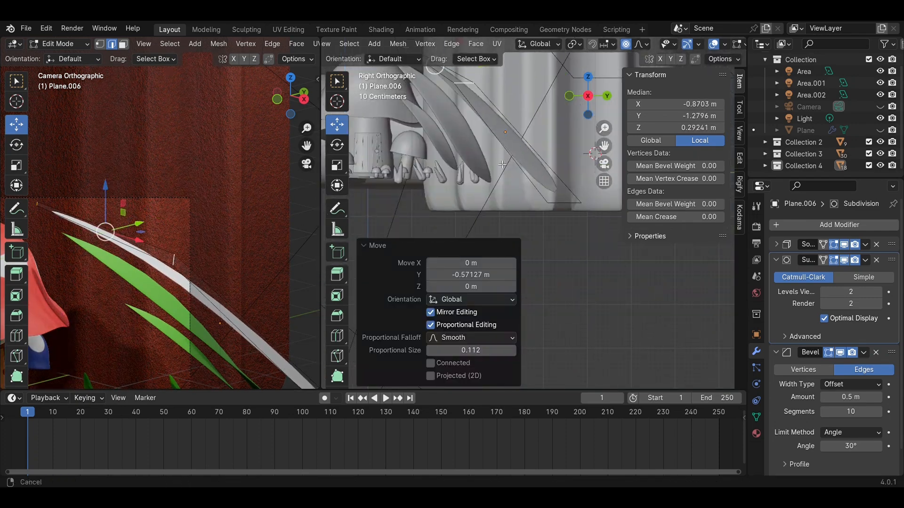
pyautogui.click(565, 205)
pyautogui.scroll(-2, 217, 234)
pyautogui.moveTo(605, 215); pyautogui.dragTo(513, 211)
pyautogui.press('Tab')
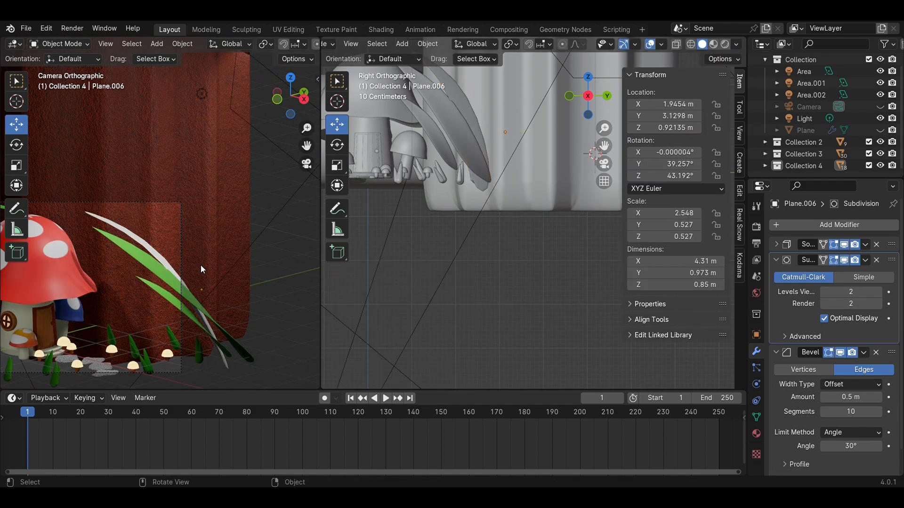
# Step: Save the file and apply smooth shading to the new white leaf
pyautogui.hotkey('ctrl', 's')
pyautogui.scroll(3, 208, 271)
pyautogui.click(157, 286)
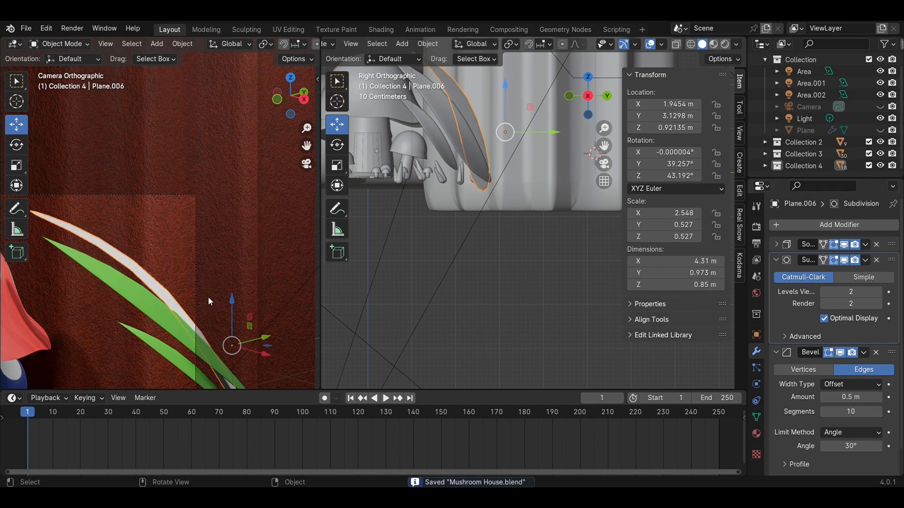
pyautogui.rightClick(470, 114)
pyautogui.click(449, 52)
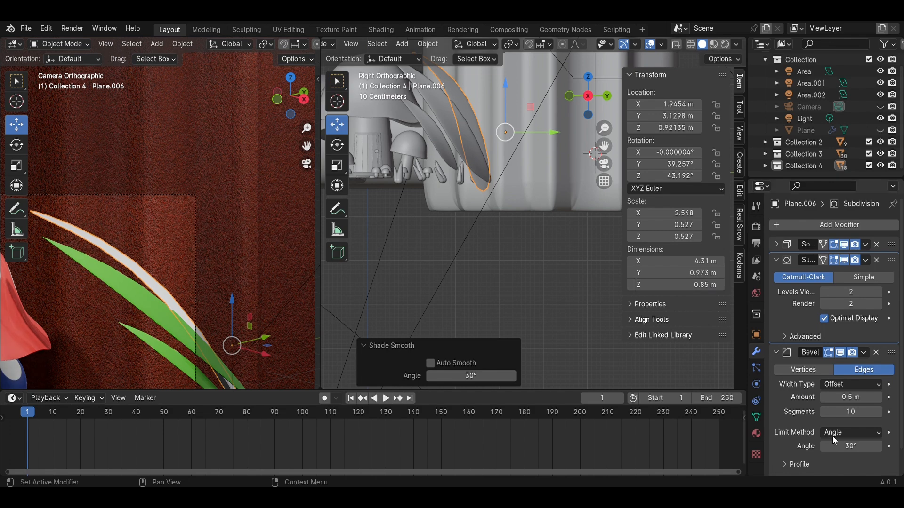
# Step: Check the green leaf's material and assign the same Material.008 to the new leaf
pyautogui.click(138, 287)
pyautogui.click(756, 434)
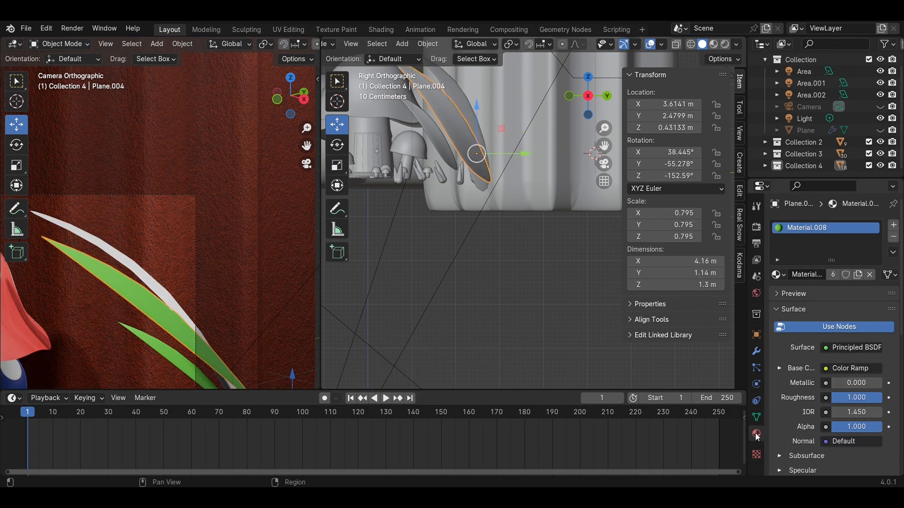
pyautogui.click(121, 264)
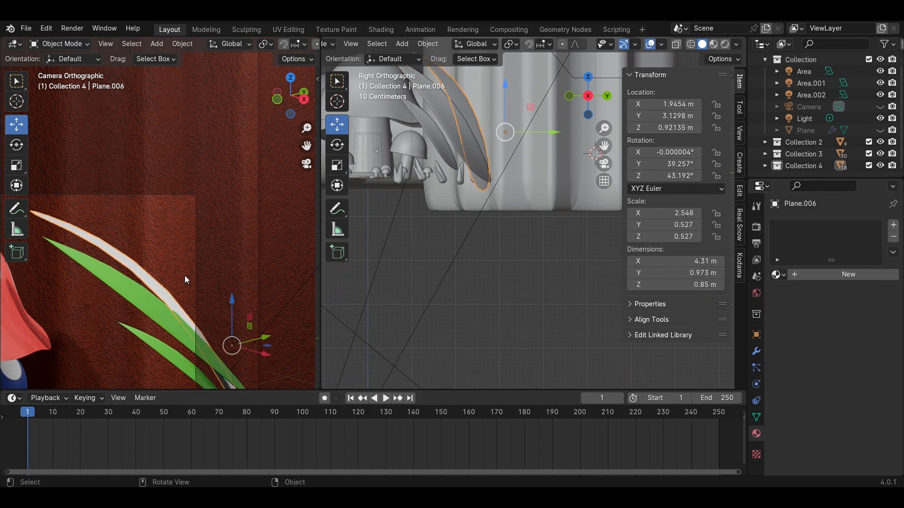
pyautogui.click(777, 275)
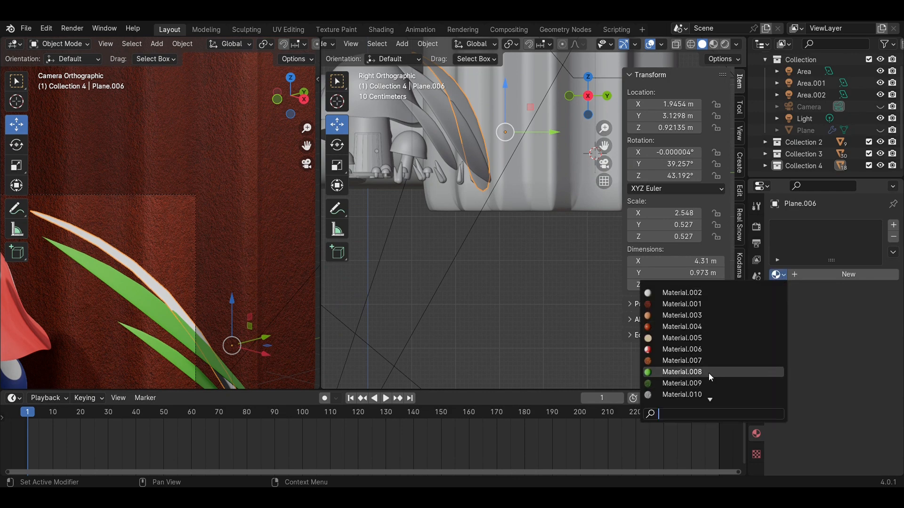
pyautogui.click(707, 373)
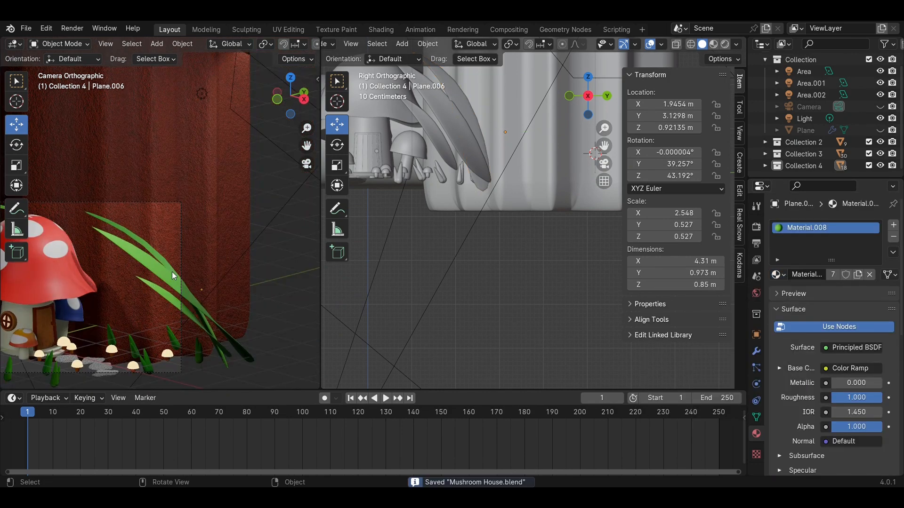
# Step: Reorder the new leaf's modifiers so that Subdivision Surface comes first, directly followed by Bevel
pyautogui.moveTo(487, 149); pyautogui.dragTo(629, 320, button='middle')
pyautogui.click(533, 245)
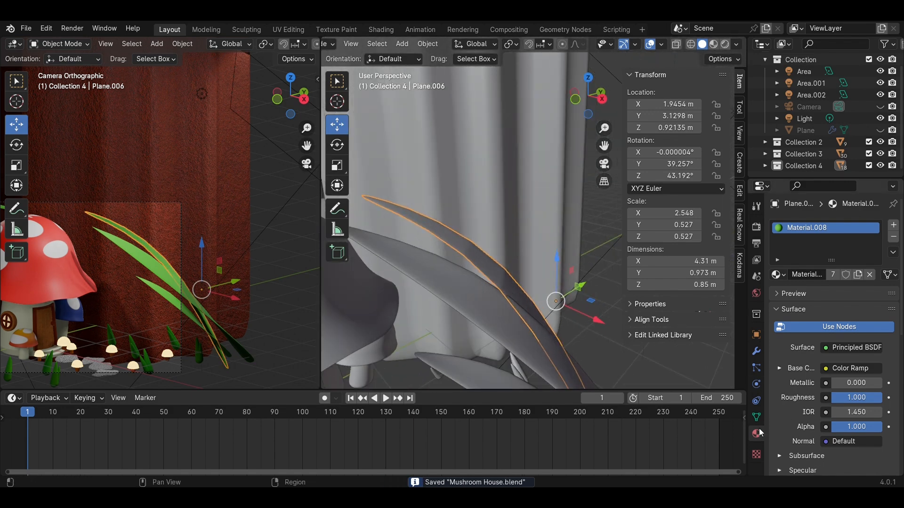
pyautogui.click(756, 352)
pyautogui.moveTo(892, 265); pyautogui.dragTo(891, 245)
pyautogui.scroll(2, 468, 323)
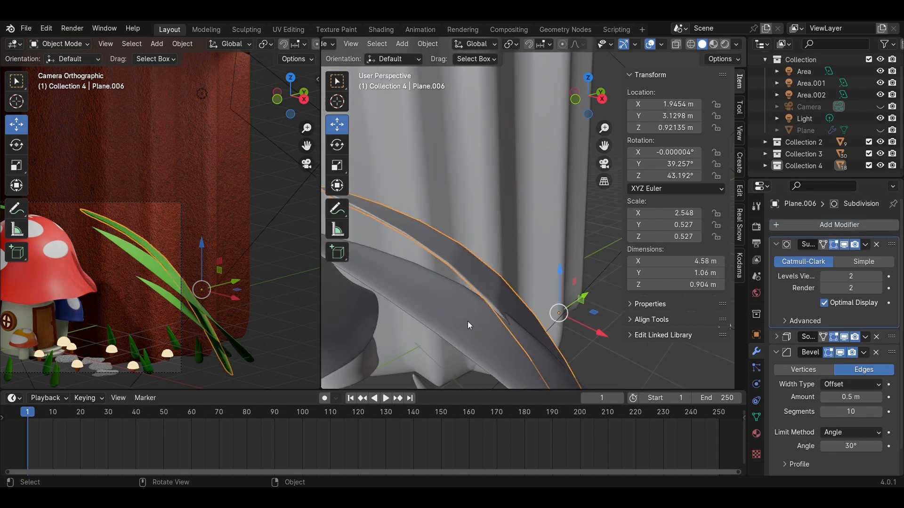
pyautogui.moveTo(891, 353); pyautogui.dragTo(891, 245)
pyautogui.moveTo(891, 403)
pyautogui.mouseDown()
pyautogui.moveTo(872, 241)
pyautogui.moveTo(868, 386)
pyautogui.moveTo(870, 245)
pyautogui.mouseUp()
pyautogui.scroll(2, 525, 295)
pyautogui.scroll(3, 190, 278)
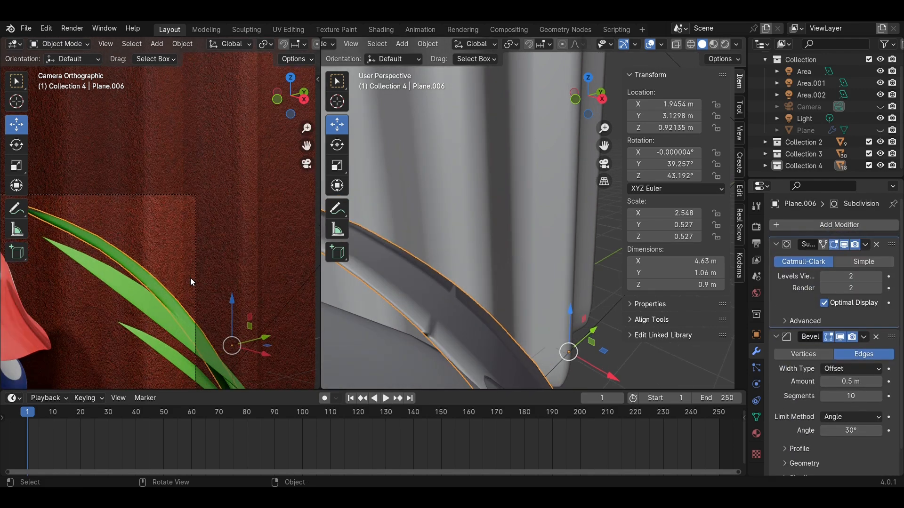
# Step: Move the Bevel modifier above the Subdivision Surface on the new leaf and shade the leaf smooth again
pyautogui.keyDown('shift'); pyautogui.moveTo(533, 325); pyautogui.dragTo(620, 273, button='middle'); pyautogui.keyUp('shift')
pyautogui.moveTo(582, 301)
pyautogui.mouseDown(button='middle')
pyautogui.moveTo(544, 322)
pyautogui.moveTo(582, 319)
pyautogui.mouseUp(button='middle')
pyautogui.scroll(-2, 885, 405)
pyautogui.moveTo(890, 311); pyautogui.dragTo(885, 226)
pyautogui.scroll(-2, 507, 240)
pyautogui.scroll(-3, 182, 285)
pyautogui.scroll(2, 181, 285)
pyautogui.moveTo(516, 267); pyautogui.dragTo(561, 274, button='middle')
pyautogui.rightClick(566, 195)
pyautogui.click(566, 195)
# Step: Try to reshape the neighbouring older leaf by nudging its middle edge along X and a vertex along Z
pyautogui.click(555, 271)
pyautogui.press('Tab')
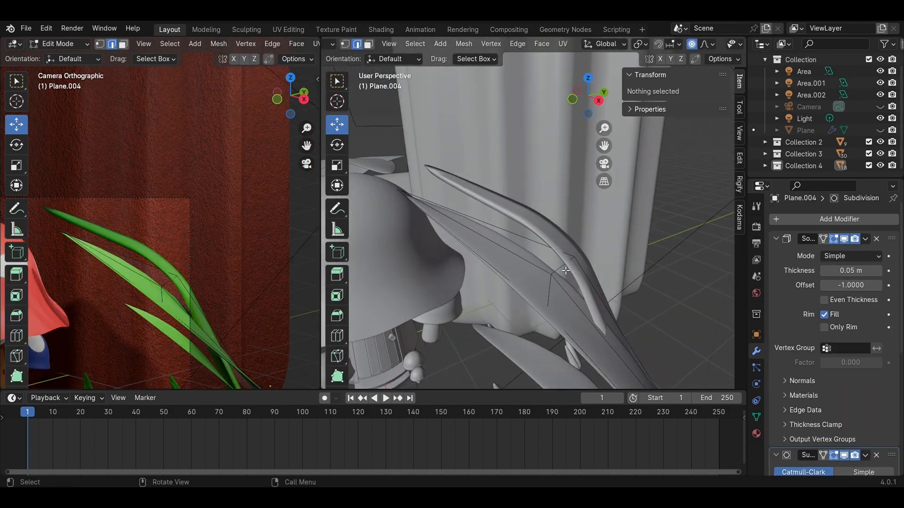
pyautogui.click(562, 275)
pyautogui.press('g')
pyautogui.press('x')
pyautogui.click(554, 277)
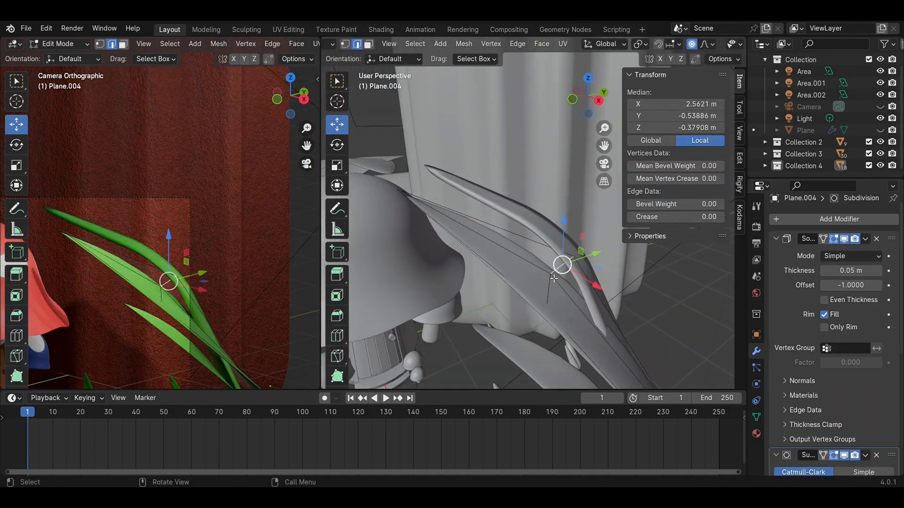
pyautogui.press('1')
pyautogui.click(553, 277)
pyautogui.press('g')
pyautogui.press('z')
pyautogui.click(551, 274)
pyautogui.press('Tab')
# Step: Open the new curved leaf for mesh editing and freely move one of its vertices to refine its shape
pyautogui.scroll(-3, 159, 270)
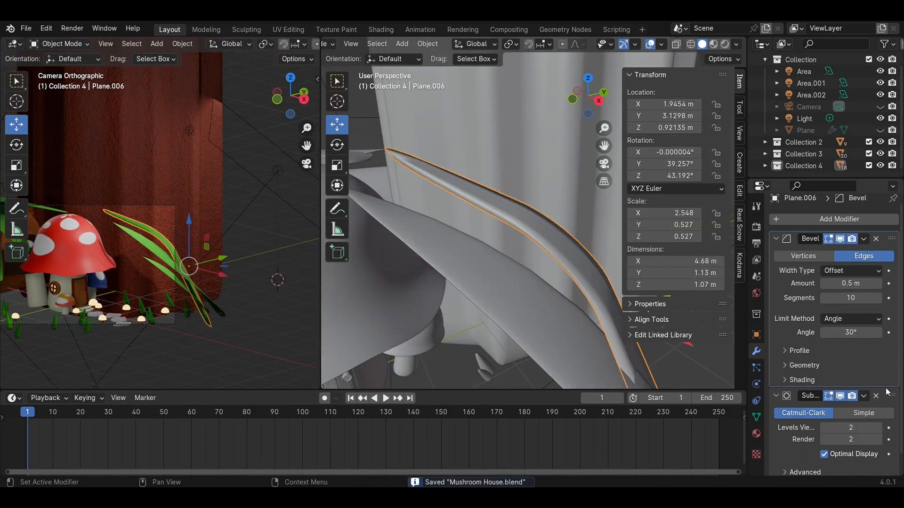
pyautogui.scroll(-2, 527, 225)
pyautogui.moveTo(527, 226); pyautogui.dragTo(471, 292, button='middle')
pyautogui.press('Tab')
pyautogui.click(399, 195)
pyautogui.press('g')
pyautogui.click(470, 296)
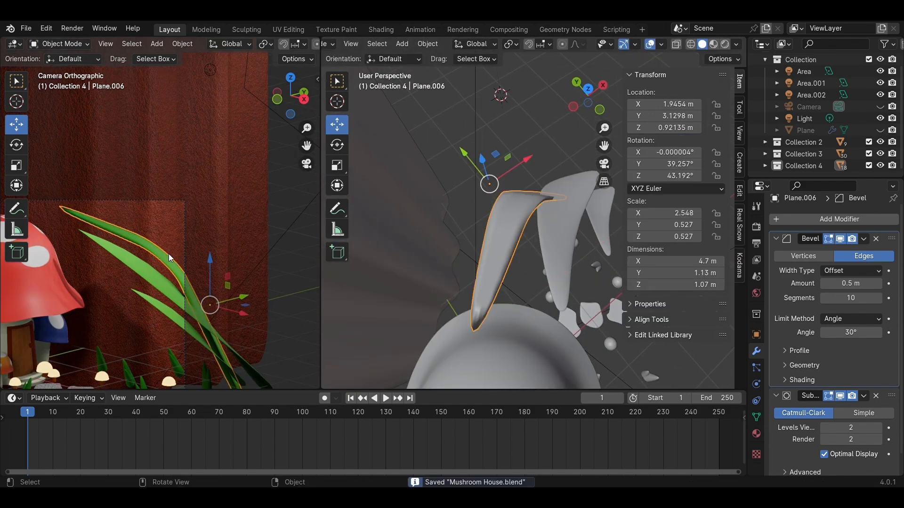
# Step: Select the older large leaf next to the new curved one and delete it
pyautogui.scroll(-2, 170, 256)
pyautogui.click(250, 292)
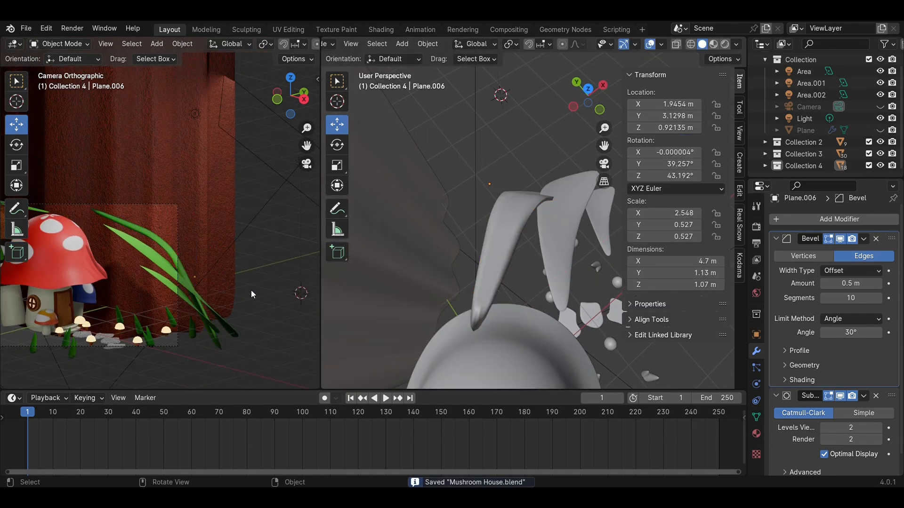
pyautogui.moveTo(554, 257); pyautogui.dragTo(461, 198, button='middle')
pyautogui.scroll(-3, 240, 259)
pyautogui.keyDown('shift'); pyautogui.moveTo(241, 259); pyautogui.dragTo(235, 203, button='middle'); pyautogui.keyUp('shift')
pyautogui.scroll(3, 235, 202)
pyautogui.click(556, 287)
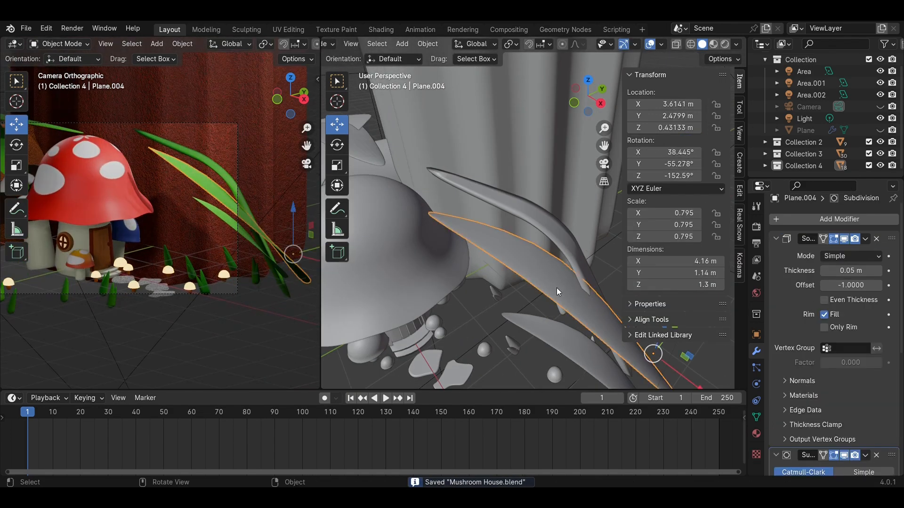
# Step: Duplicate the new curved leaf and shift the copy about -0.92 m along Y
pyautogui.click(606, 290)
pyautogui.press('g')
pyautogui.press('y')
pyautogui.click(595, 349)
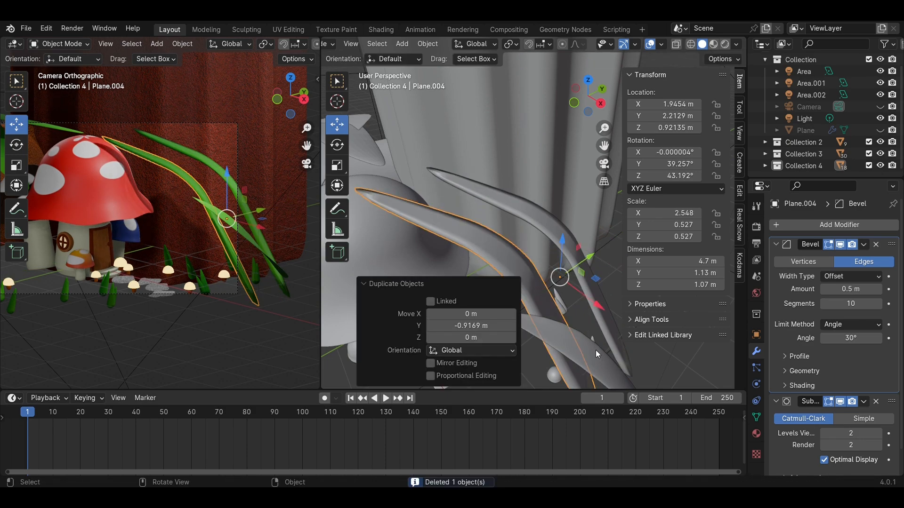
# Step: Rotate the duplicated curved leaf and reposition it beside the trunk, finishing with a move of about 0.95 m along X
pyautogui.press('r')
pyautogui.click(612, 329)
pyautogui.press('KP_3')
pyautogui.scroll(-2, 561, 267)
pyautogui.keyDown('shift'); pyautogui.moveTo(569, 296); pyautogui.dragTo(598, 219, button='middle'); pyautogui.keyUp('shift')
pyautogui.moveTo(605, 216); pyautogui.dragTo(652, 218)
pyautogui.moveTo(551, 219); pyautogui.dragTo(602, 264, button='middle')
pyautogui.moveTo(595, 194); pyautogui.dragTo(605, 235)
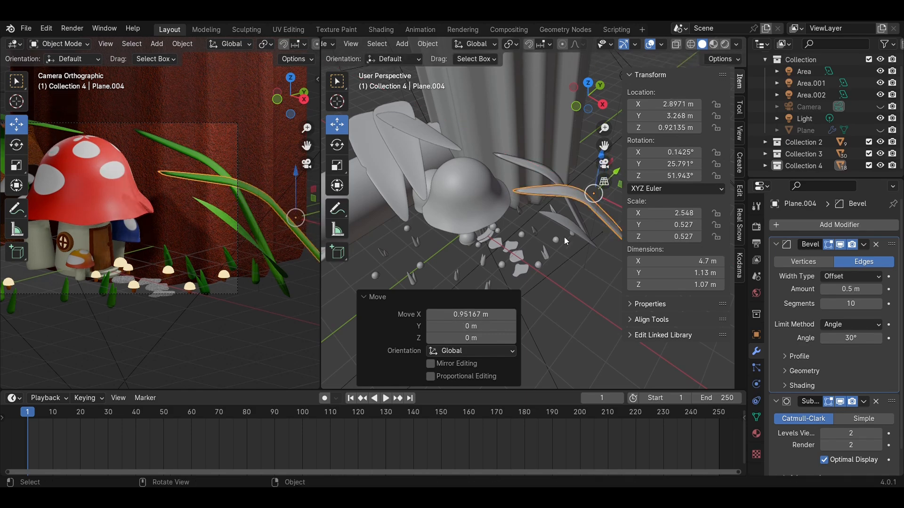
# Step: Save the file and select the small leaf below the curved ones to check the leaf arrangement in the camera view
pyautogui.click(563, 237)
pyautogui.click(222, 228)
pyautogui.click(535, 289)
pyautogui.moveTo(536, 288); pyautogui.dragTo(589, 215, button='middle')
pyautogui.scroll(4, 565, 214)
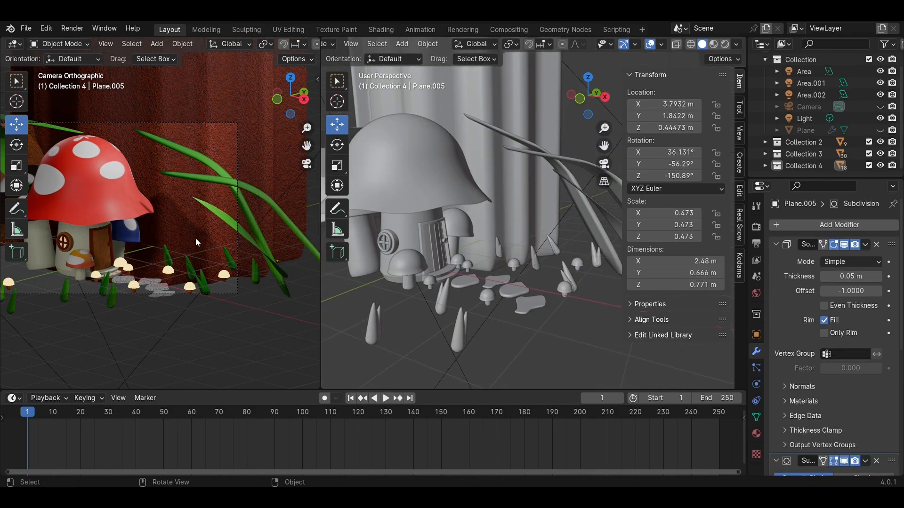
pyautogui.hotkey('ctrl', 's')
pyautogui.scroll(-1, 214, 208)
pyautogui.keyDown('shift'); pyautogui.moveTo(213, 208); pyautogui.dragTo(273, 214, button='middle'); pyautogui.keyUp('shift')
pyautogui.click(250, 213)
pyautogui.keyDown('shift'); pyautogui.moveTo(176, 221); pyautogui.dragTo(170, 248, button='middle'); pyautogui.keyUp('shift')
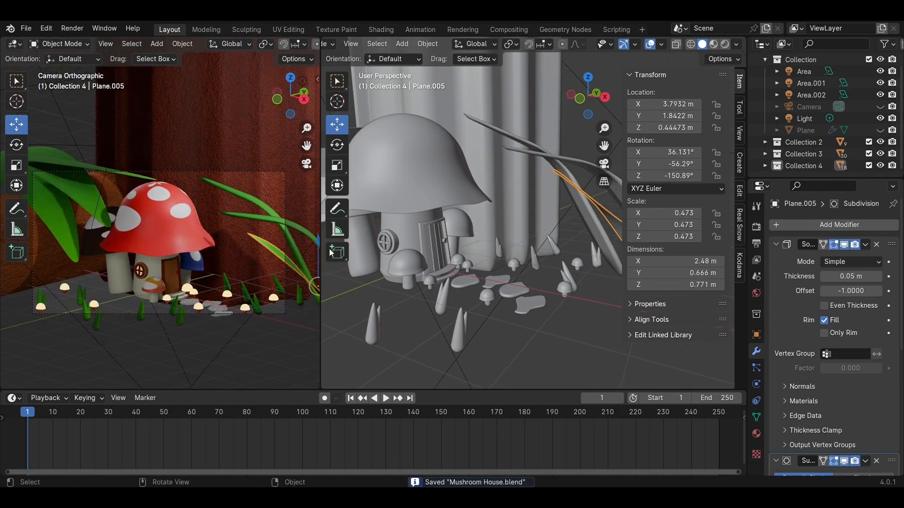
# Step: Duplicate the repositioned curved leaf and shift the copy along Y and about -0.70 m along X
pyautogui.click(592, 175)
pyautogui.moveTo(592, 175); pyautogui.dragTo(482, 289, button='middle')
pyautogui.press('g')
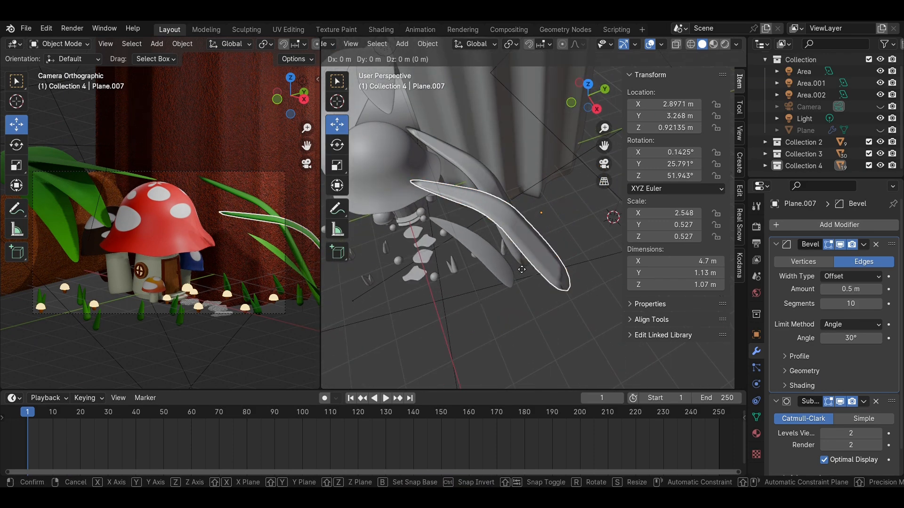
pyautogui.press('y')
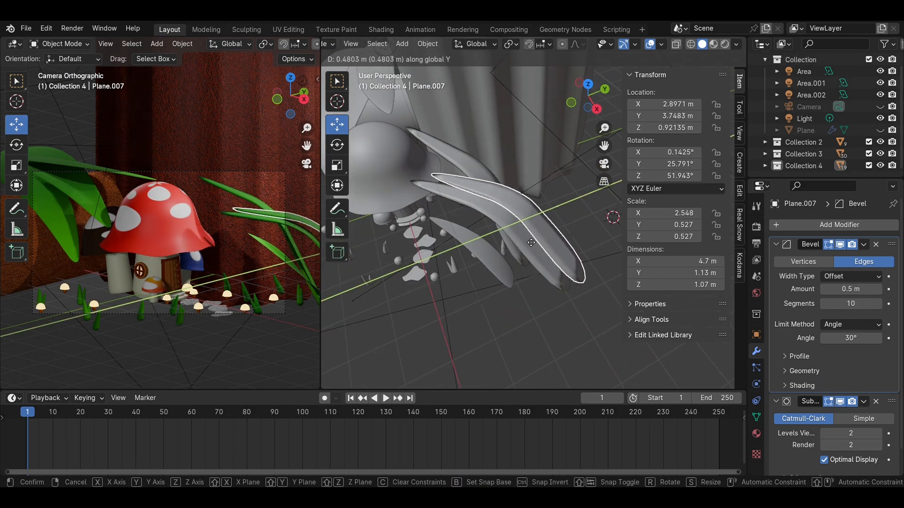
pyautogui.click(547, 272)
pyautogui.moveTo(599, 190); pyautogui.dragTo(578, 200)
pyautogui.moveTo(558, 245); pyautogui.dragTo(547, 226)
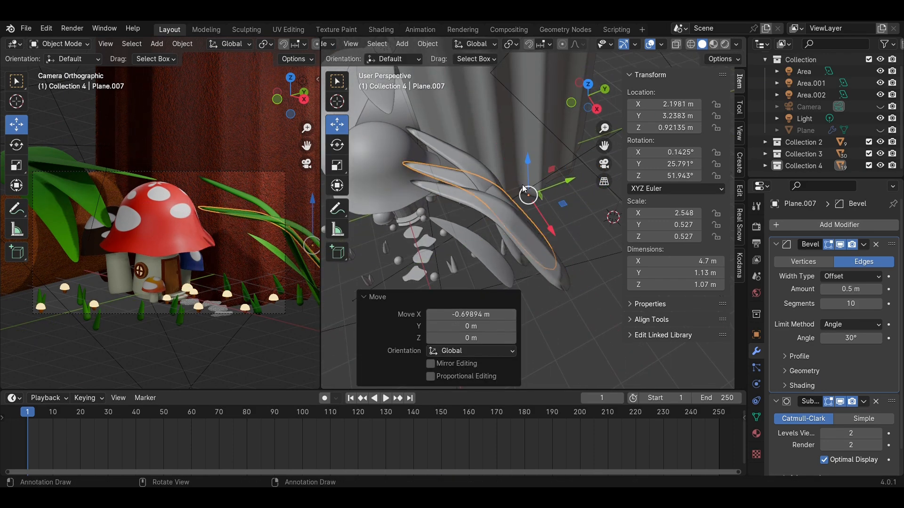
# Step: Raise the new leaf copy about 0.27 m along Z and move it about 0.52 m along Y
pyautogui.moveTo(547, 227); pyautogui.dragTo(561, 183, button='middle')
pyautogui.moveTo(504, 225); pyautogui.dragTo(504, 214)
pyautogui.moveTo(539, 249); pyautogui.dragTo(560, 238)
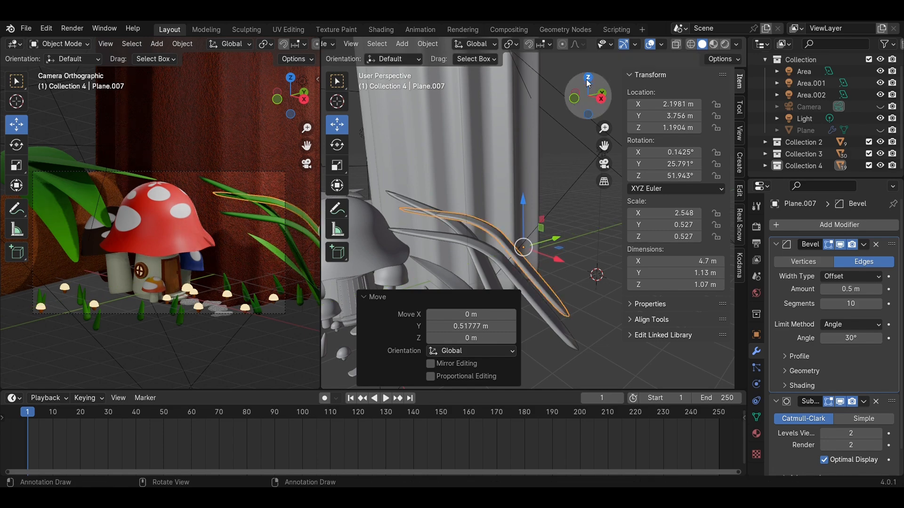
# Step: Save the file and preview the camera view in rendered shading
pyautogui.click(588, 77)
pyautogui.hotkey('ctrl', 's')
pyautogui.press('z')
pyautogui.click(269, 213)
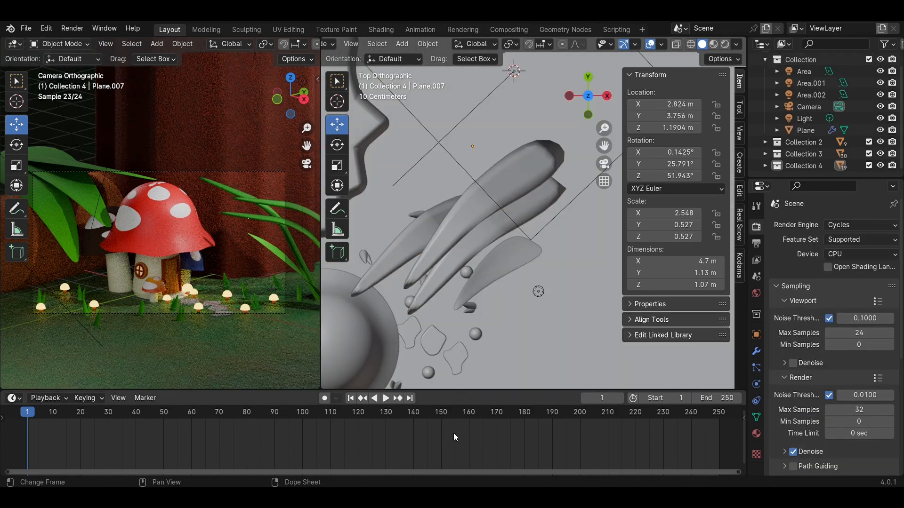